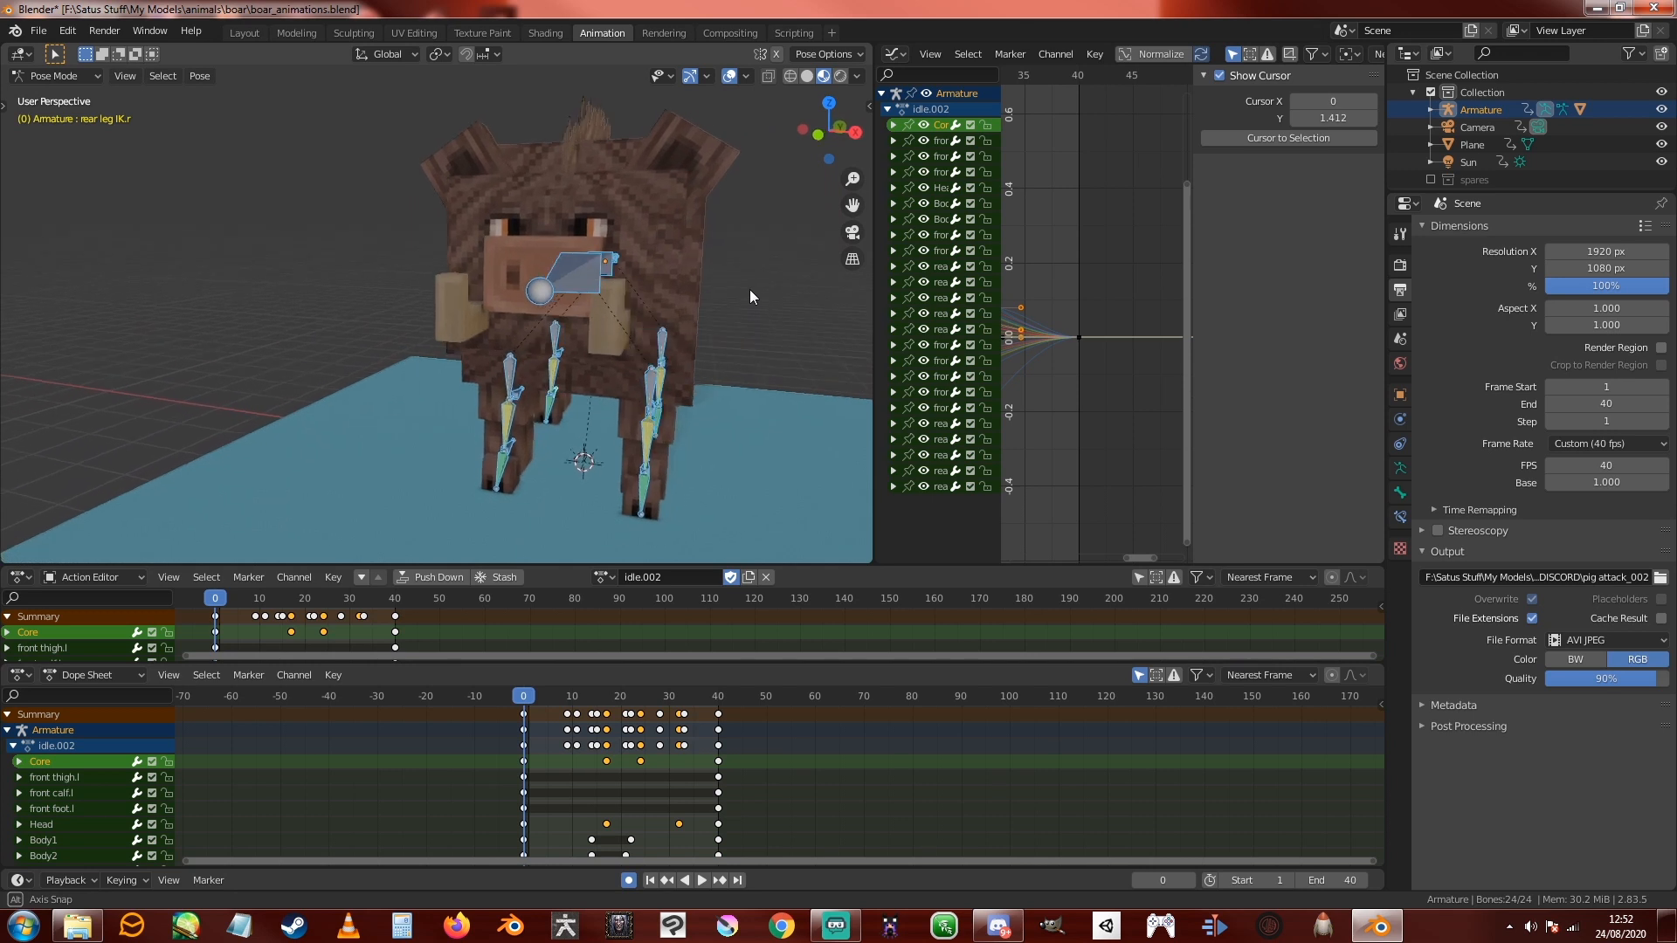
Step: Play the idle.002 animation with overlays hidden and examine the boar's motion from the side and front, ending at frame 0
{"action": "scroll", "coordinate": [629, 291], "scroll_direction": "up", "scroll_amount": 4}
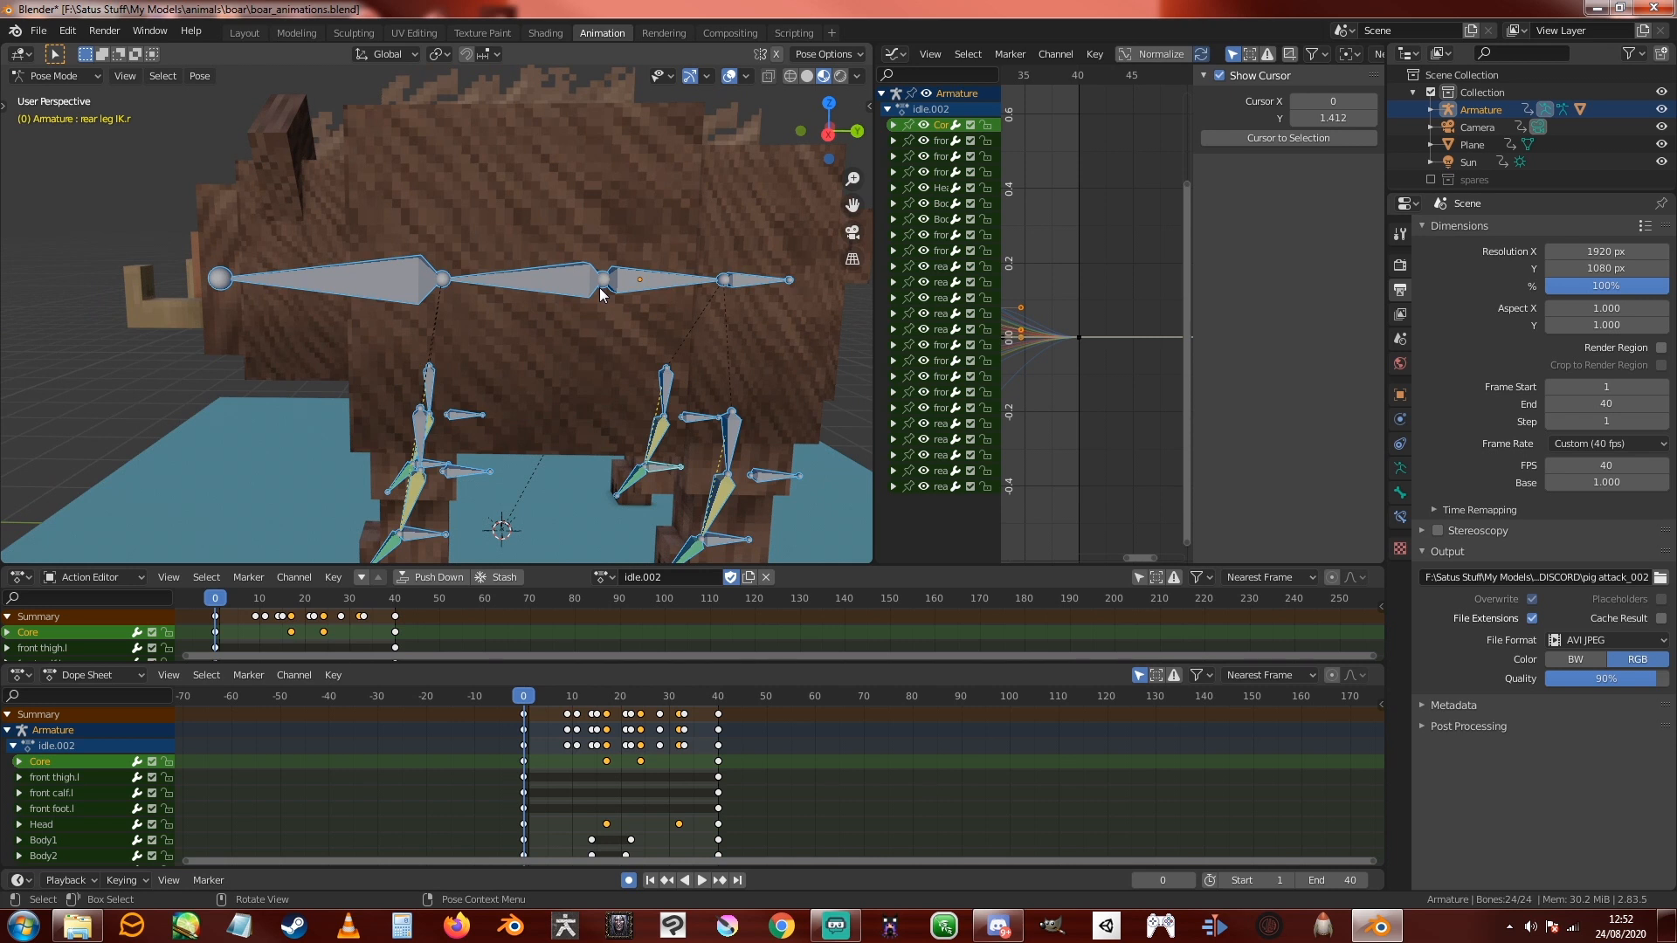
{"action": "scroll", "coordinate": [507, 282], "scroll_direction": "down", "scroll_amount": 3}
{"action": "middle_click_drag", "start_coordinate": [506, 281], "coordinate": [638, 324]}
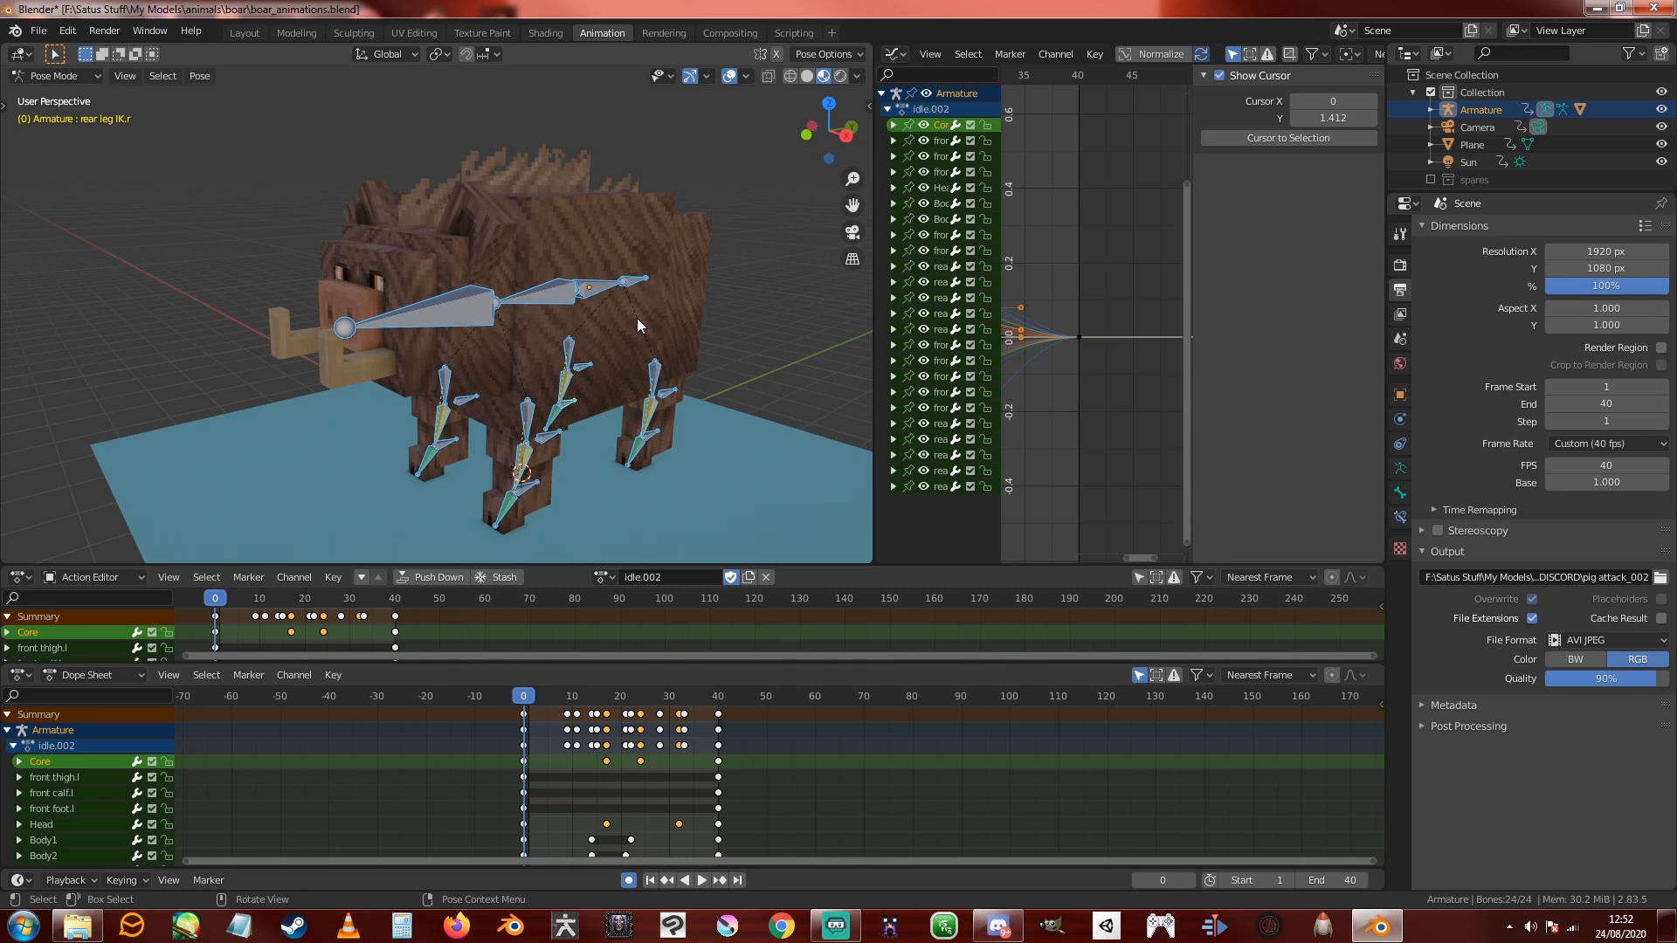
{"action": "middle_click_drag", "start_coordinate": [679, 295], "coordinate": [587, 395]}
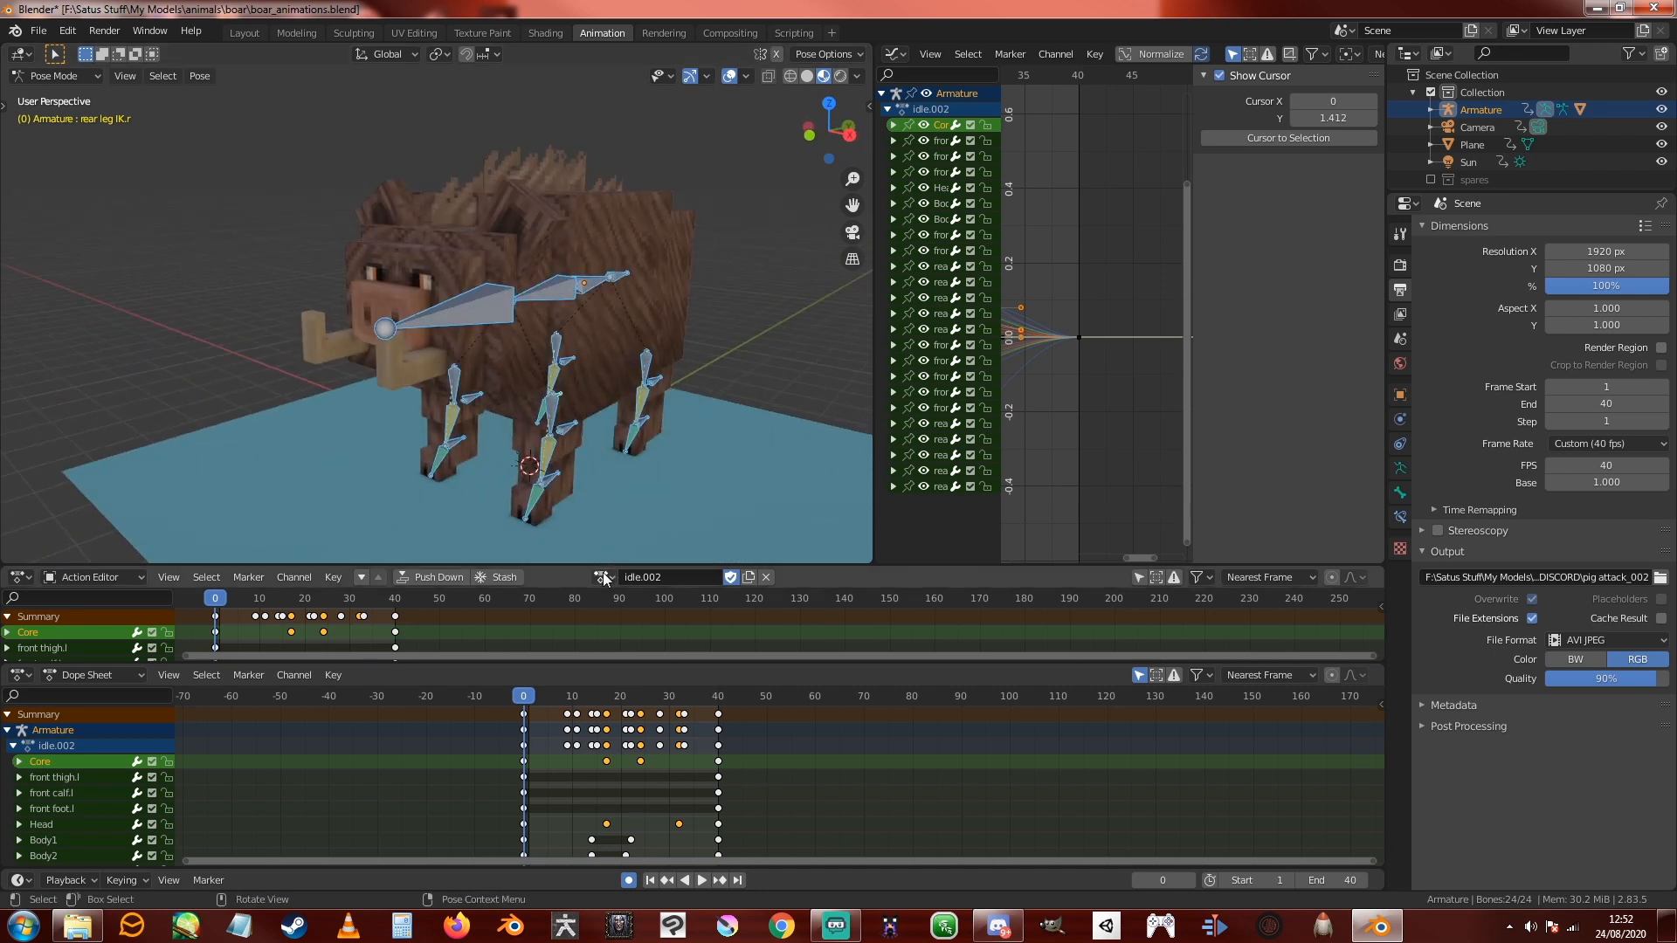
{"action": "left_click", "coordinate": [702, 881]}
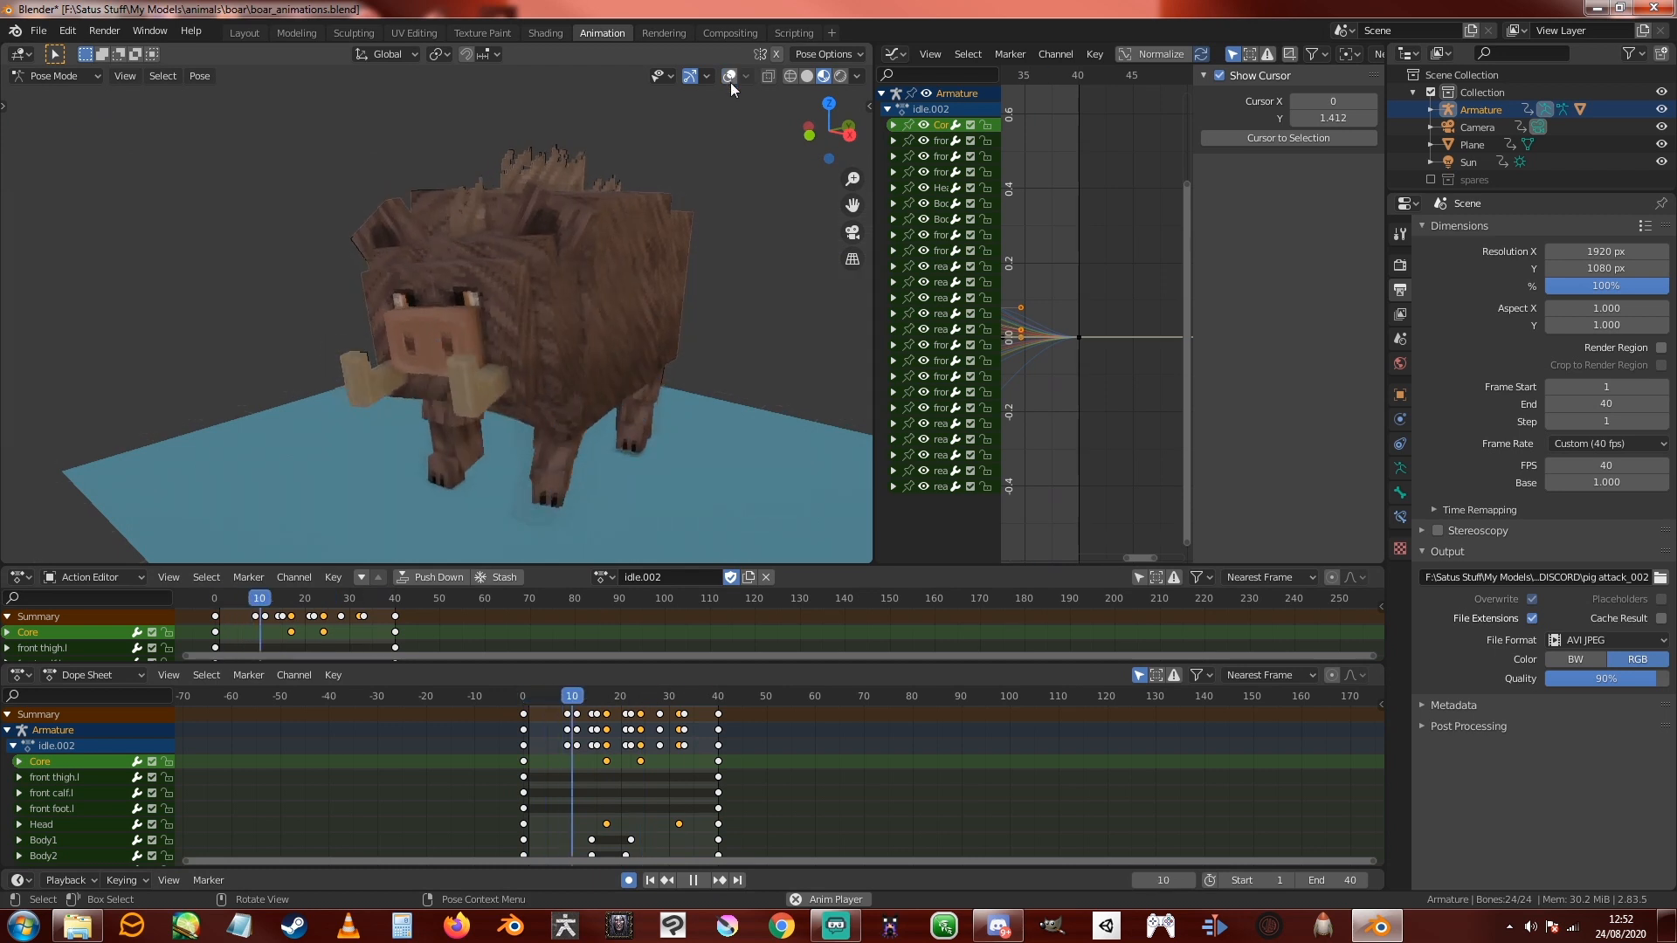
{"action": "mouse_move", "coordinate": [699, 255]}
{"action": "middle_mouse_down"}
{"action": "mouse_move", "coordinate": [726, 250]}
{"action": "mouse_move", "coordinate": [692, 265]}
{"action": "middle_mouse_up"}
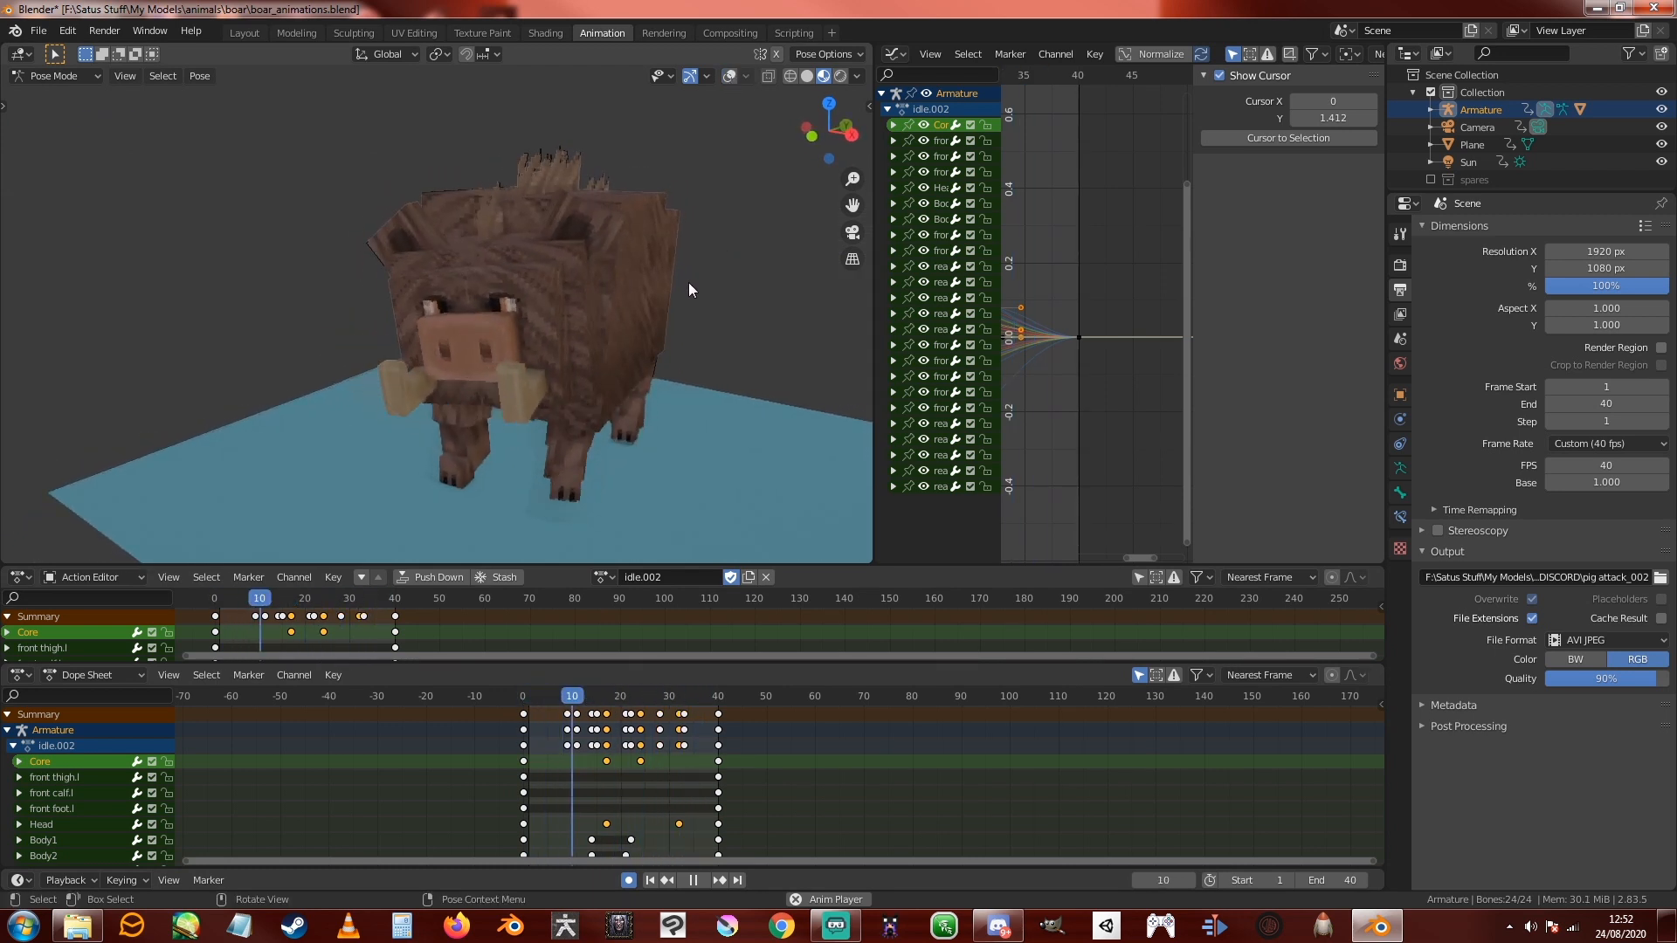
{"action": "middle_click_drag", "start_coordinate": [683, 311], "coordinate": [720, 325]}
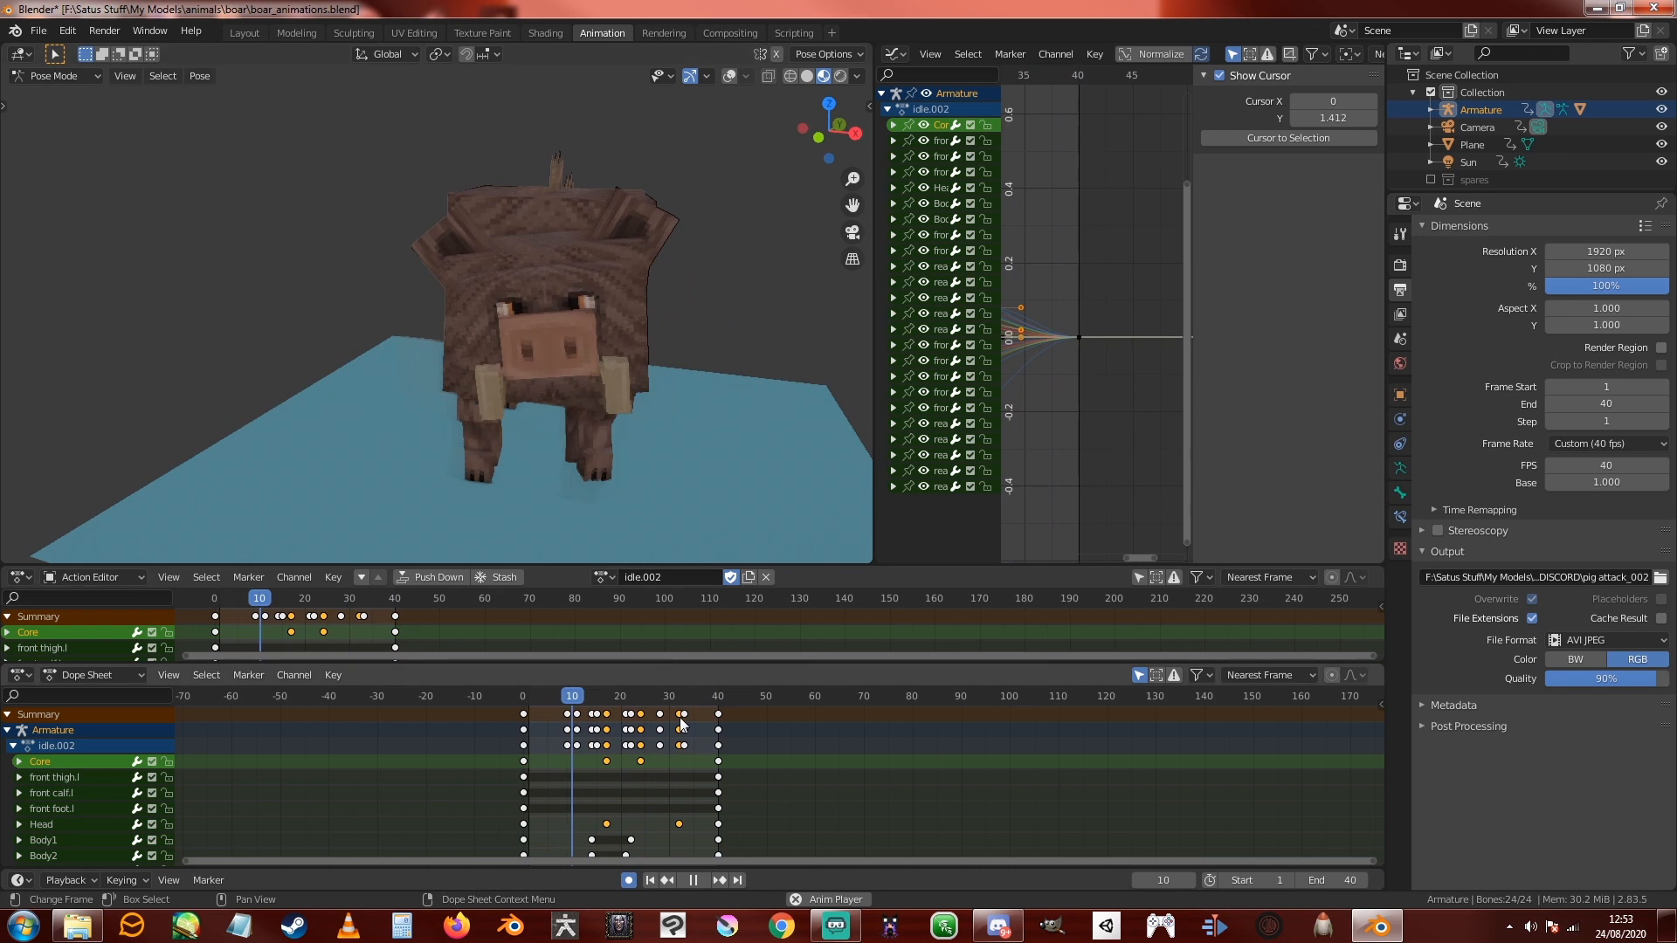
{"action": "left_click", "coordinate": [694, 880]}
{"action": "left_click_drag", "start_coordinate": [705, 697], "coordinate": [523, 696]}
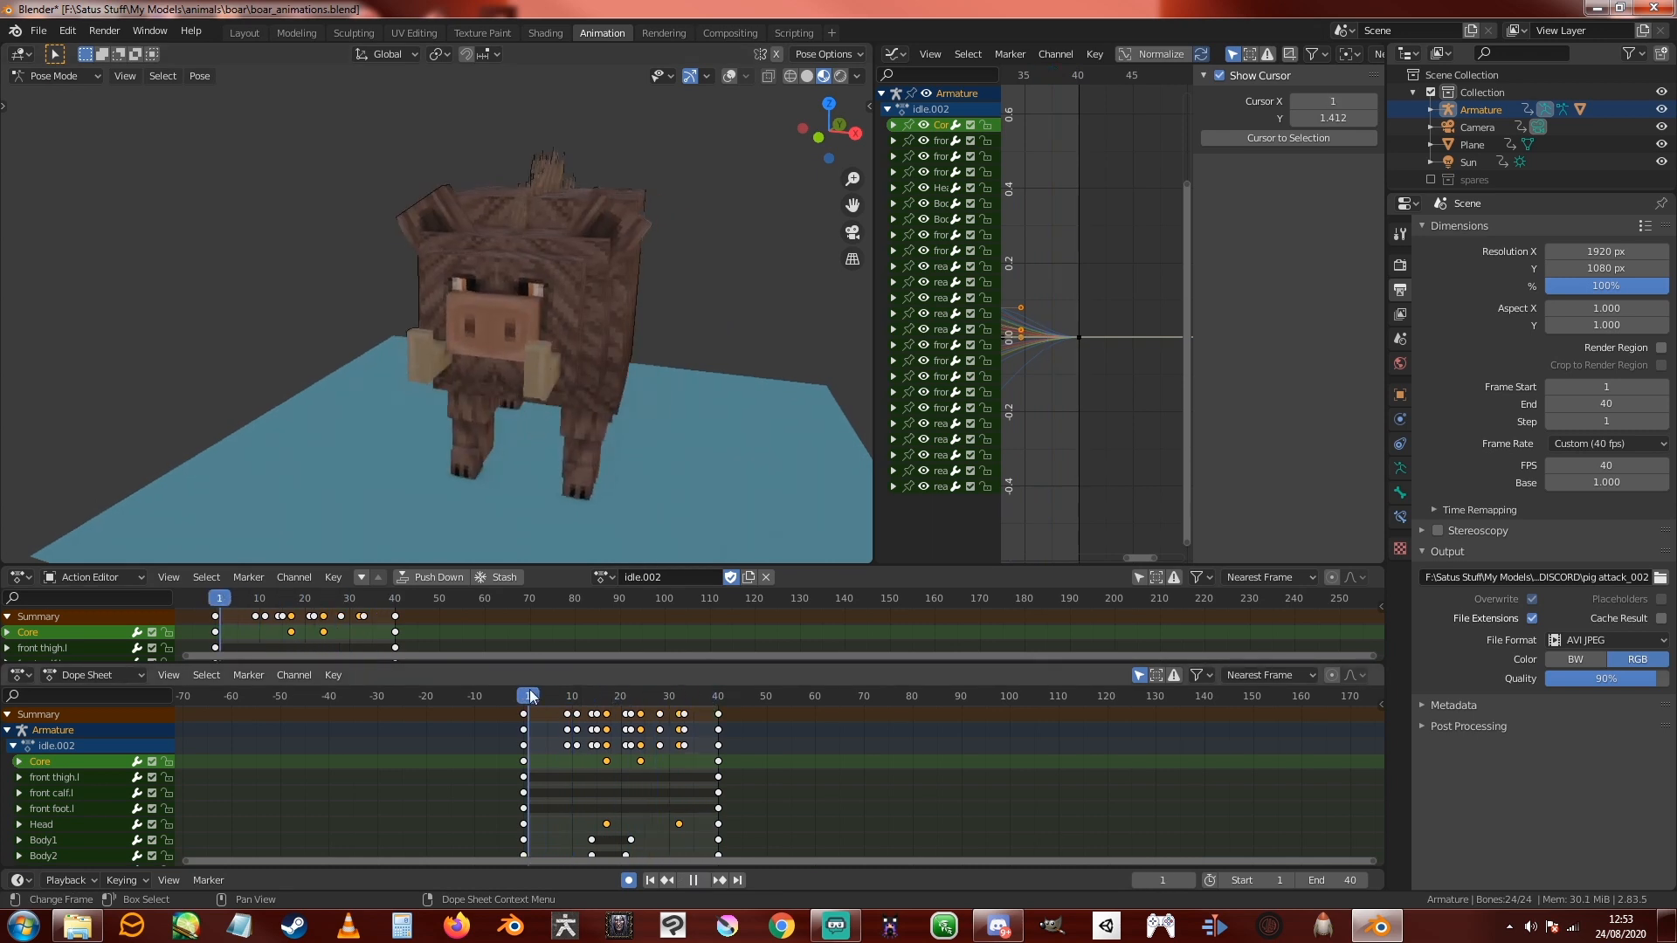
Step: Show the overlays again and play the animation with the bones visible, stopping at frame 24
{"action": "left_click", "coordinate": [729, 76]}
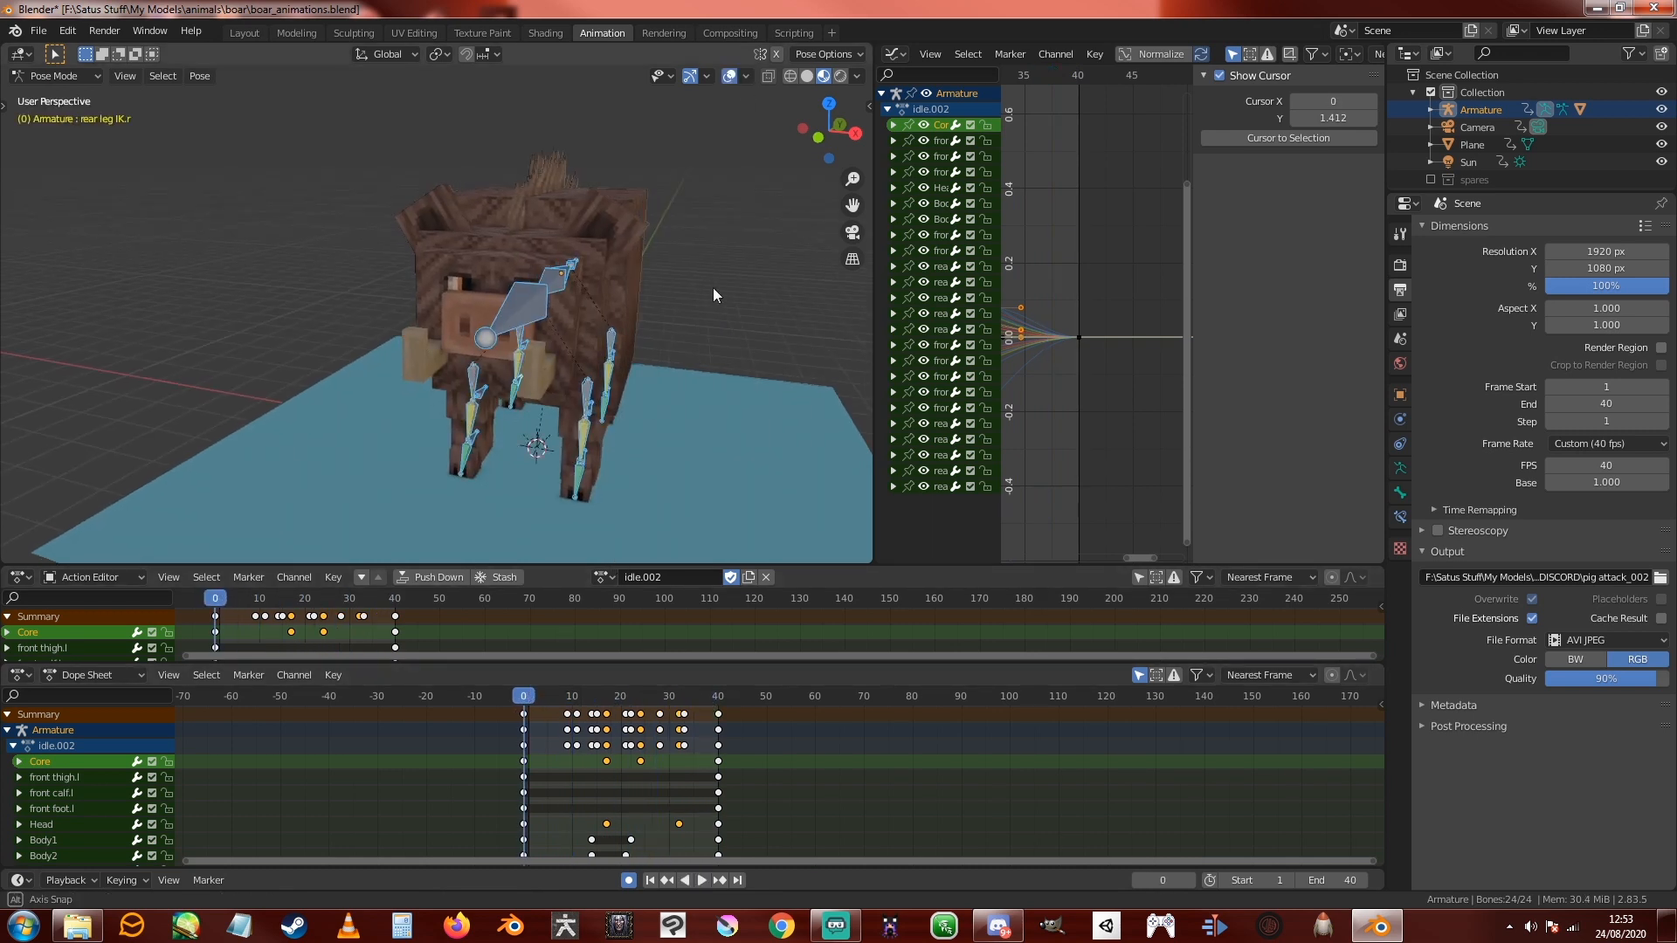
{"action": "middle_click_drag", "start_coordinate": [713, 287], "coordinate": [583, 495]}
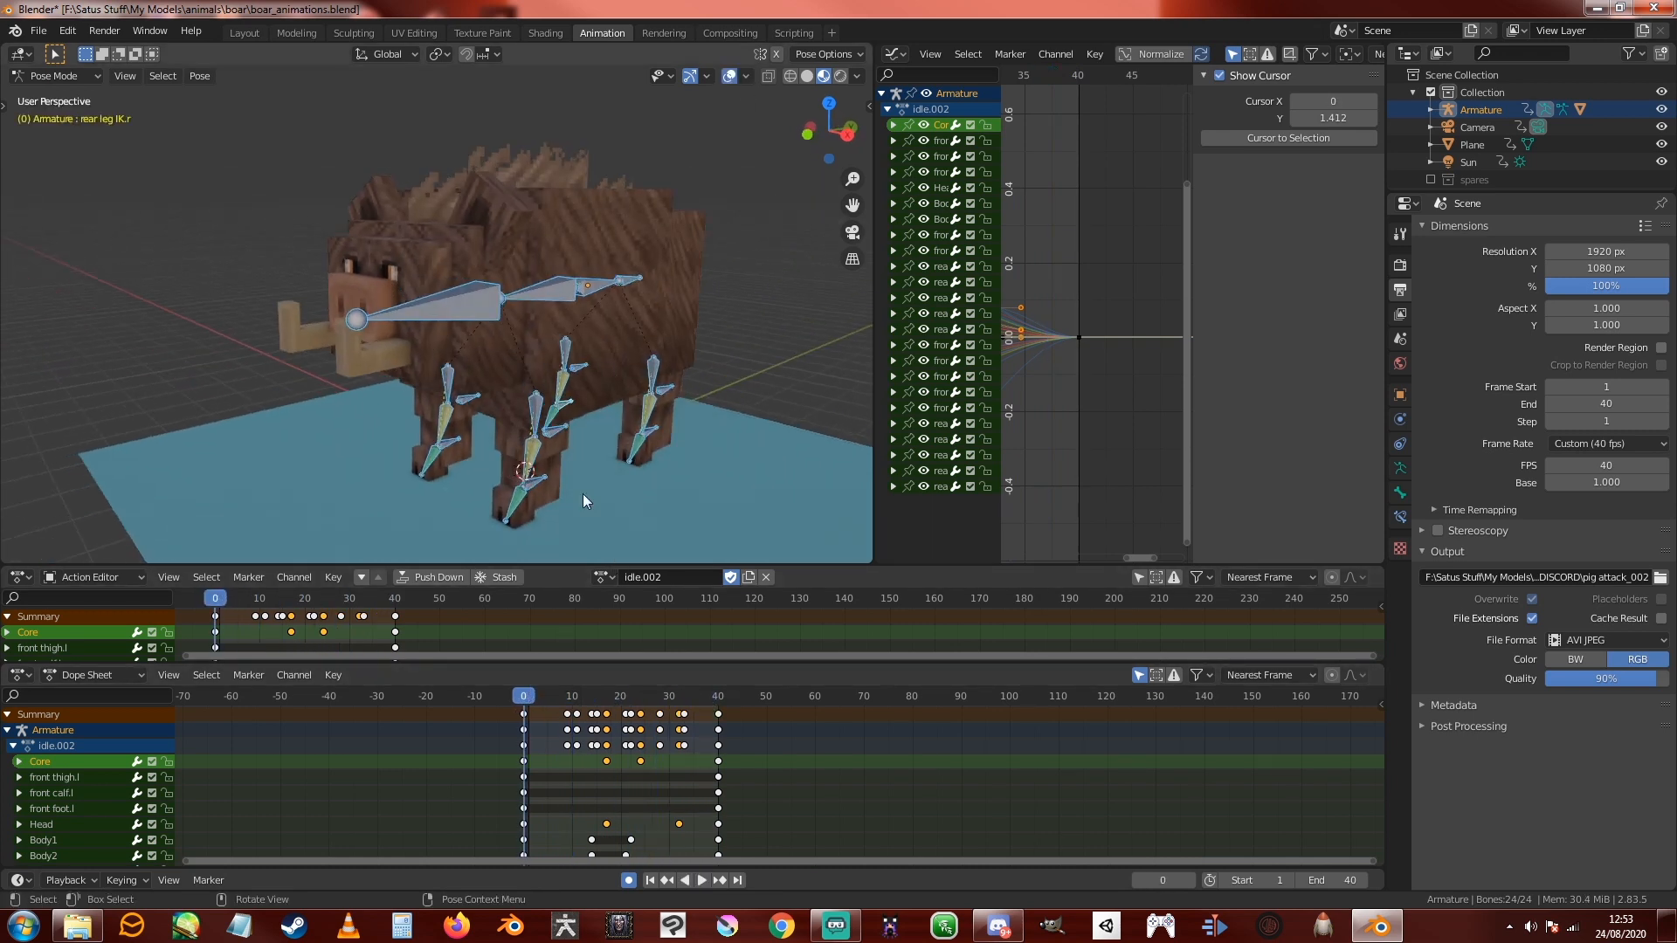
{"action": "left_click", "coordinate": [696, 880]}
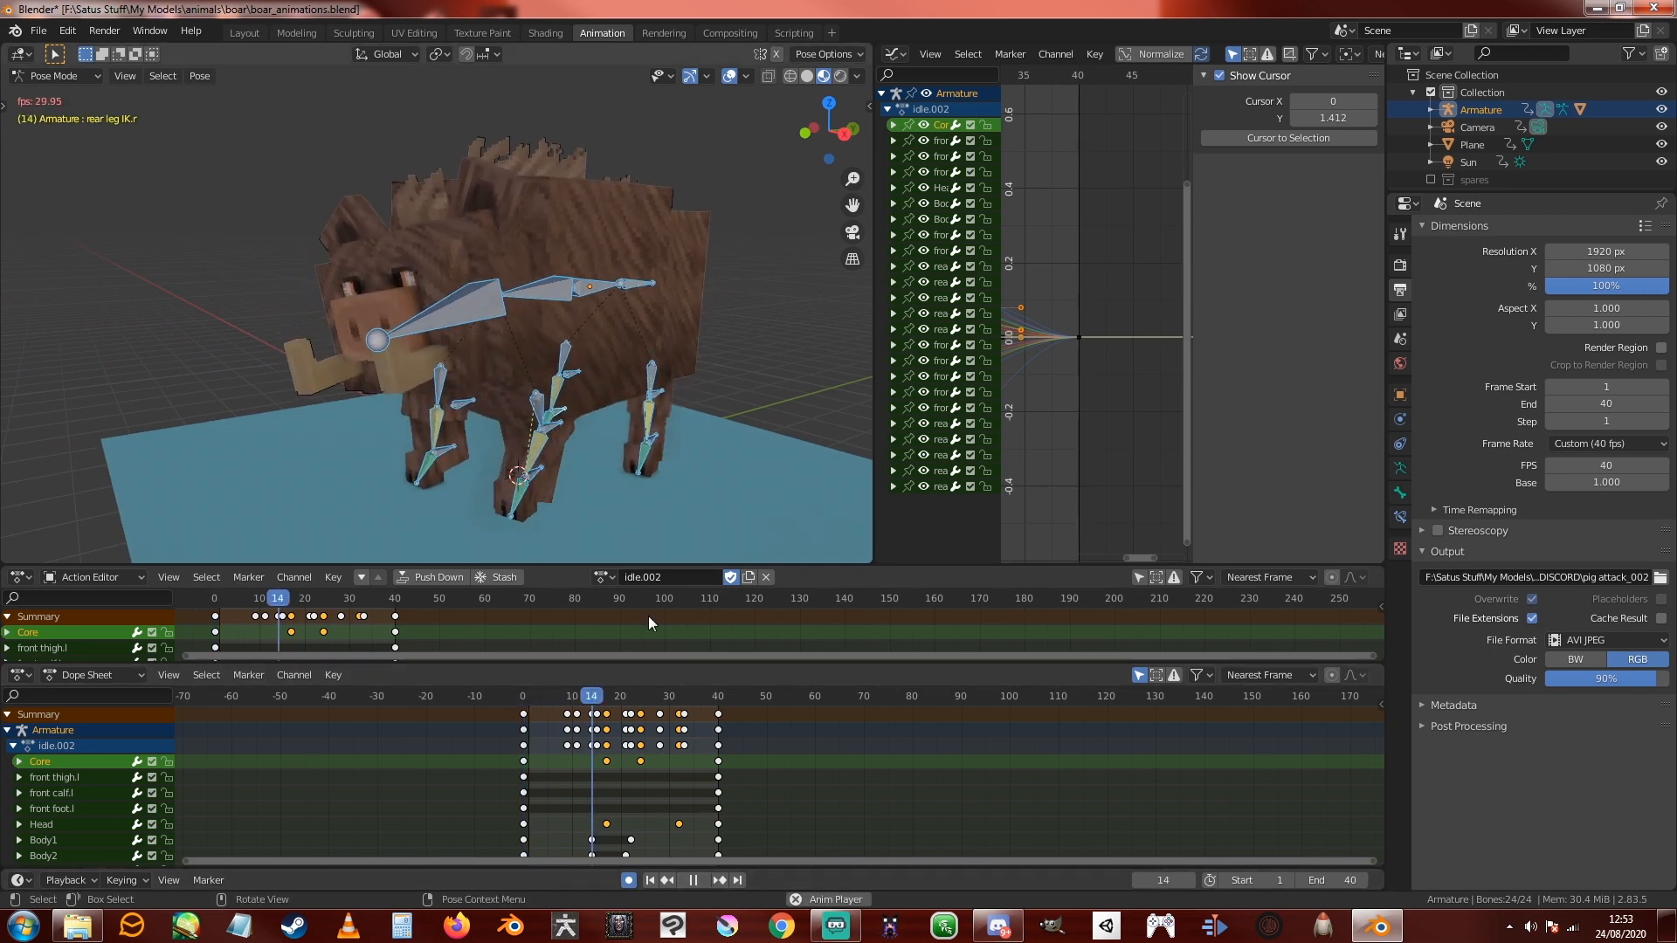
{"action": "left_click", "coordinate": [694, 881]}
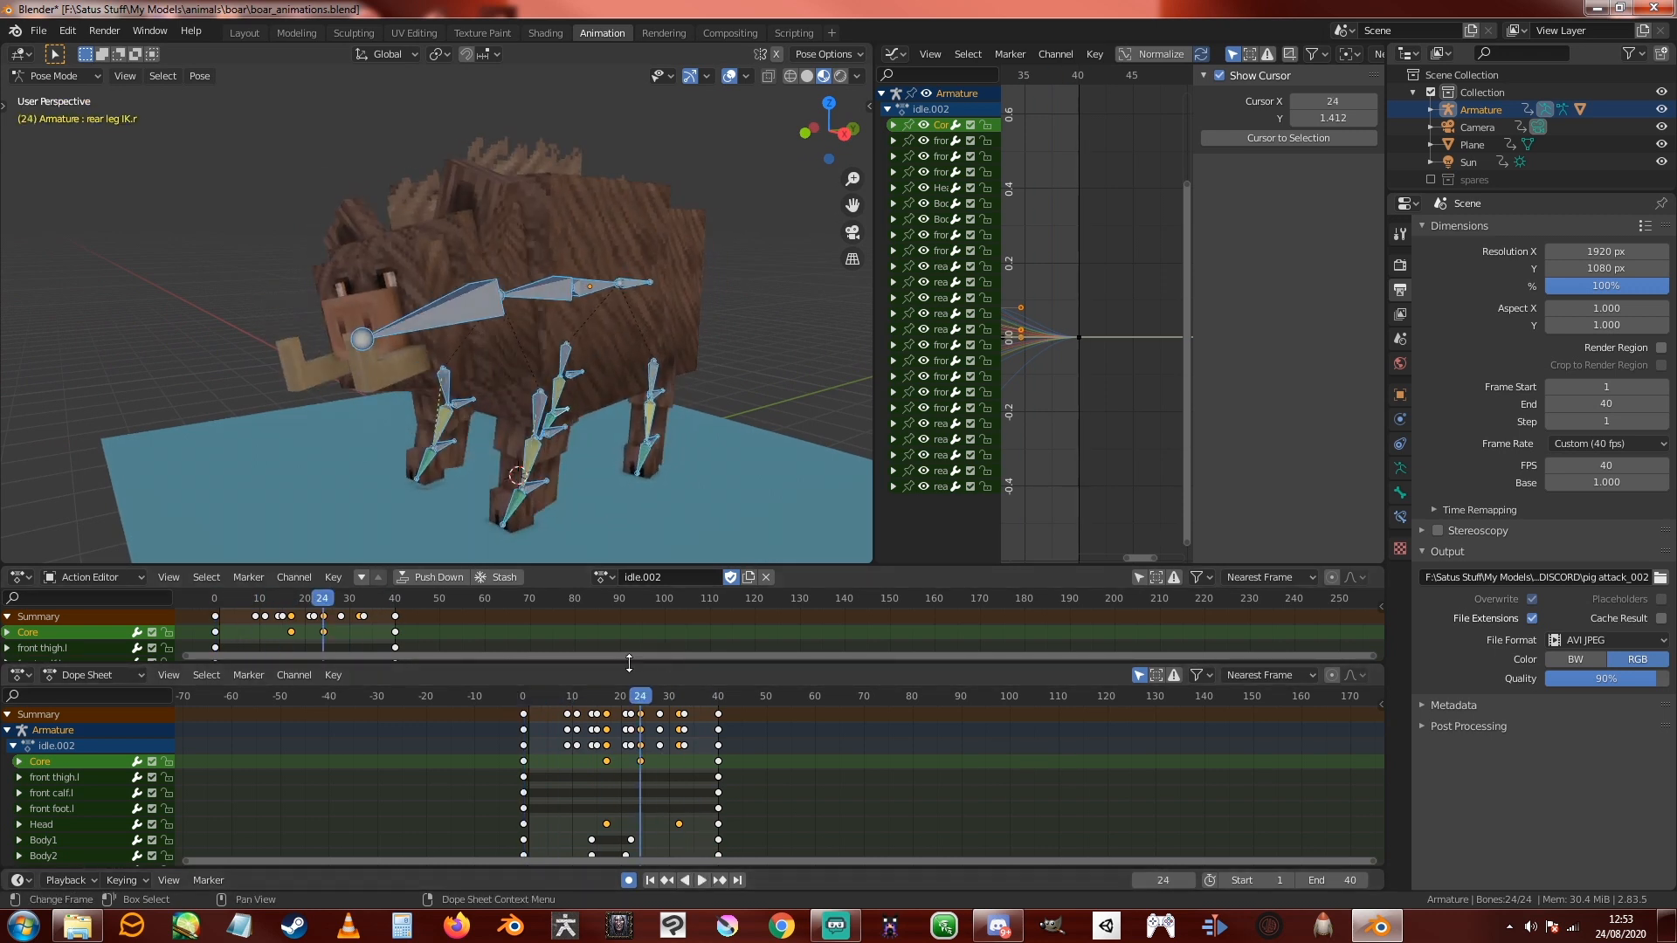
Step: Try a free trackball rotation of the Head bone at frame 24 and deselect the bones
{"action": "left_click", "coordinate": [439, 328]}
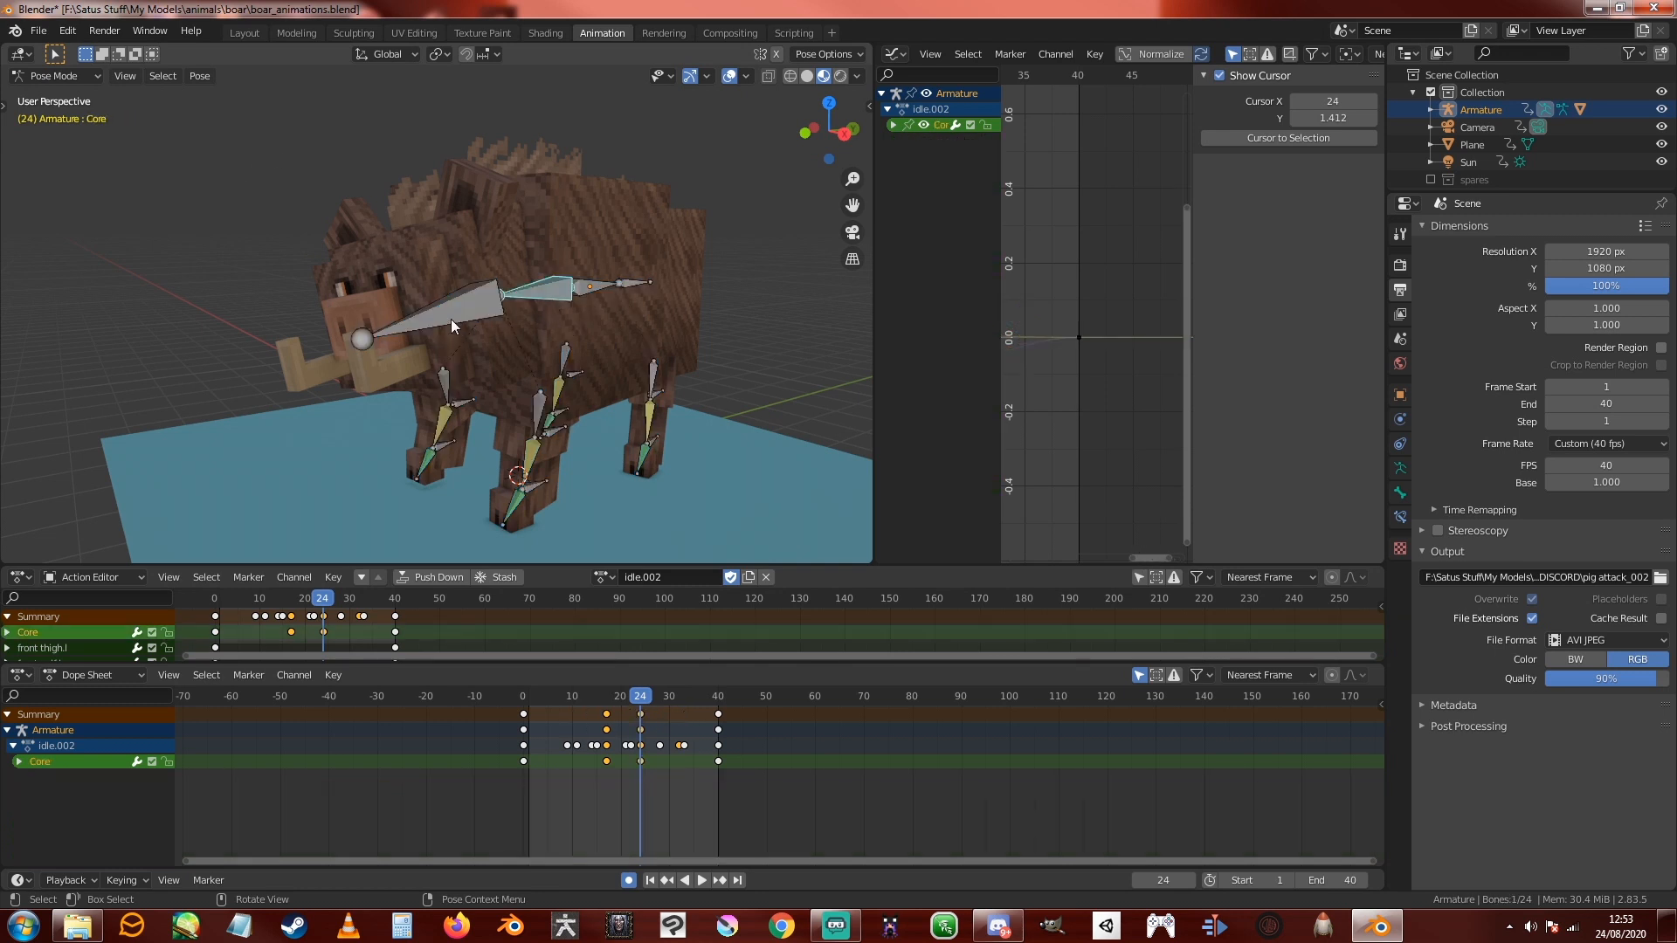
{"action": "middle_click_drag", "start_coordinate": [451, 318], "coordinate": [471, 349]}
{"action": "key", "text": "r"}
{"action": "key", "text": "r"}
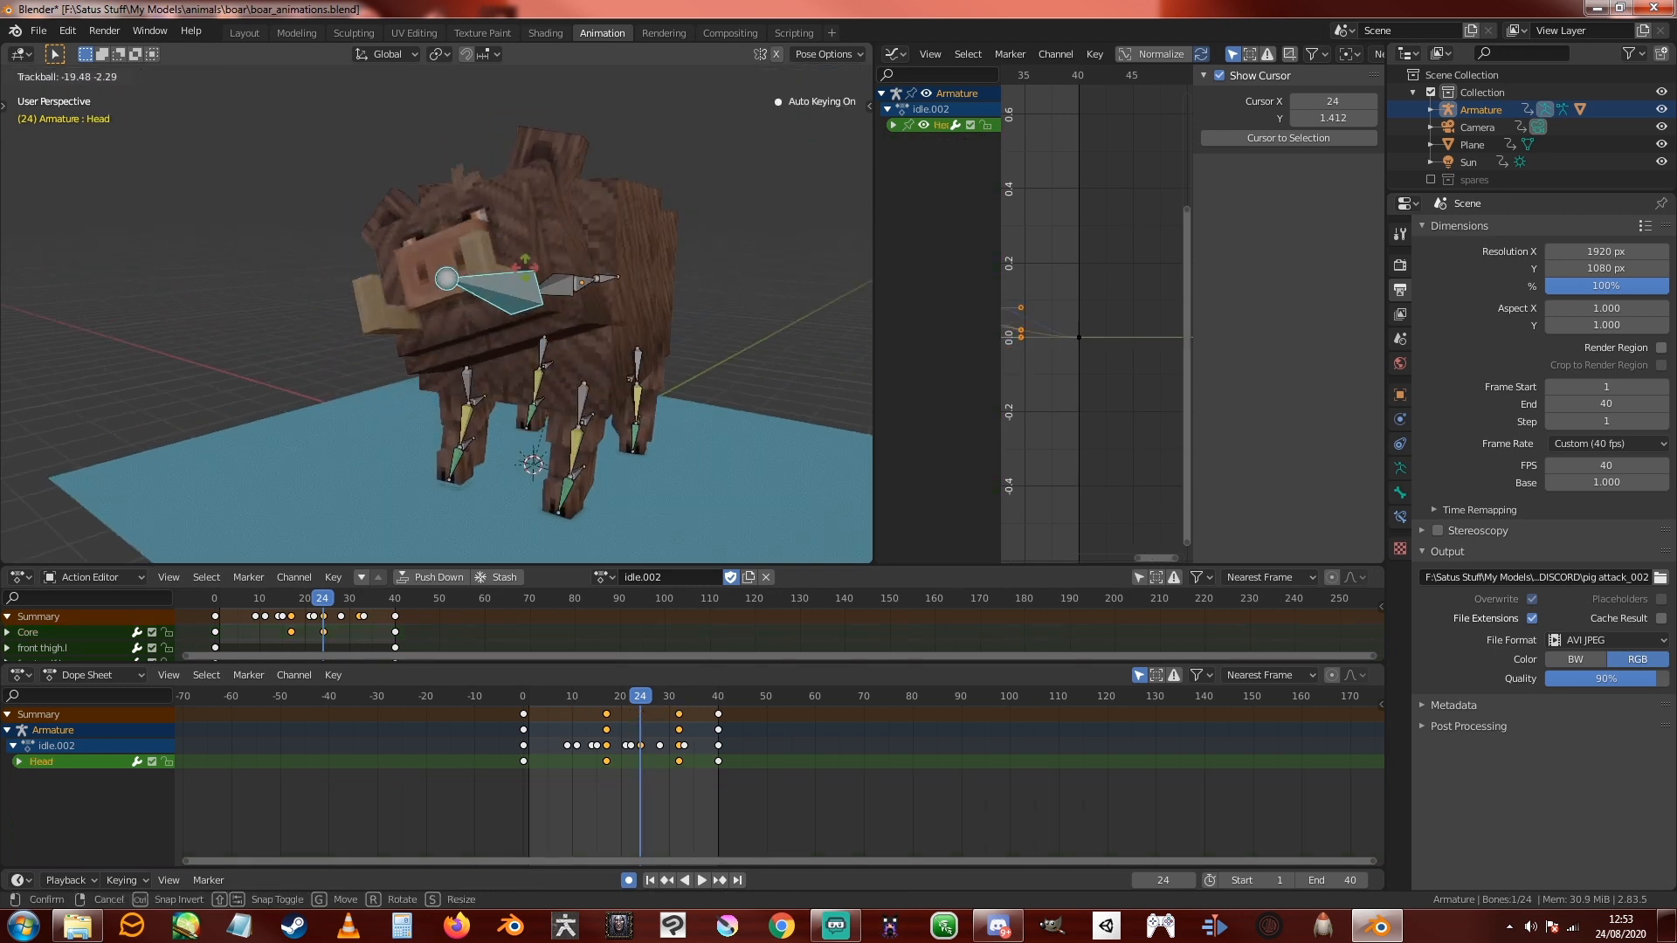
{"action": "left_click", "coordinate": [536, 303]}
{"action": "middle_click_drag", "start_coordinate": [577, 321], "coordinate": [536, 292]}
{"action": "left_click", "coordinate": [214, 159]}
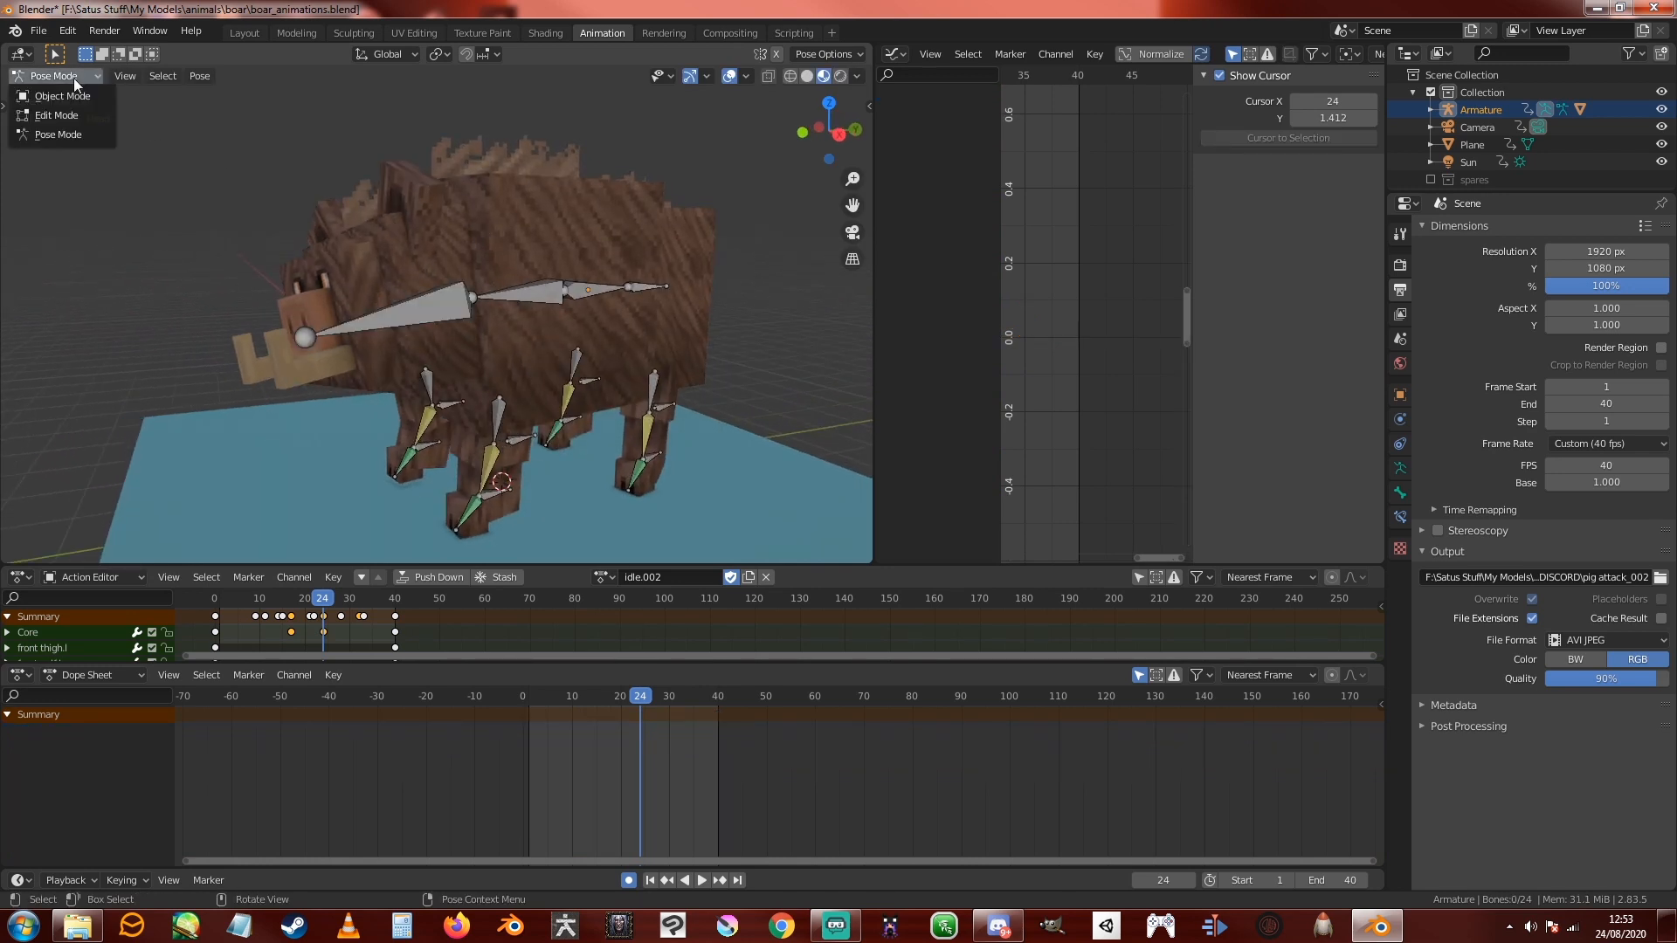
Step: Select the linked geometry of the head, ears, snout and tusks in Edit Mode of the boar mesh to examine what the Head bone controls
{"action": "left_click", "coordinate": [62, 96]}
{"action": "left_click", "coordinate": [444, 244]}
{"action": "key", "text": "Tab"}
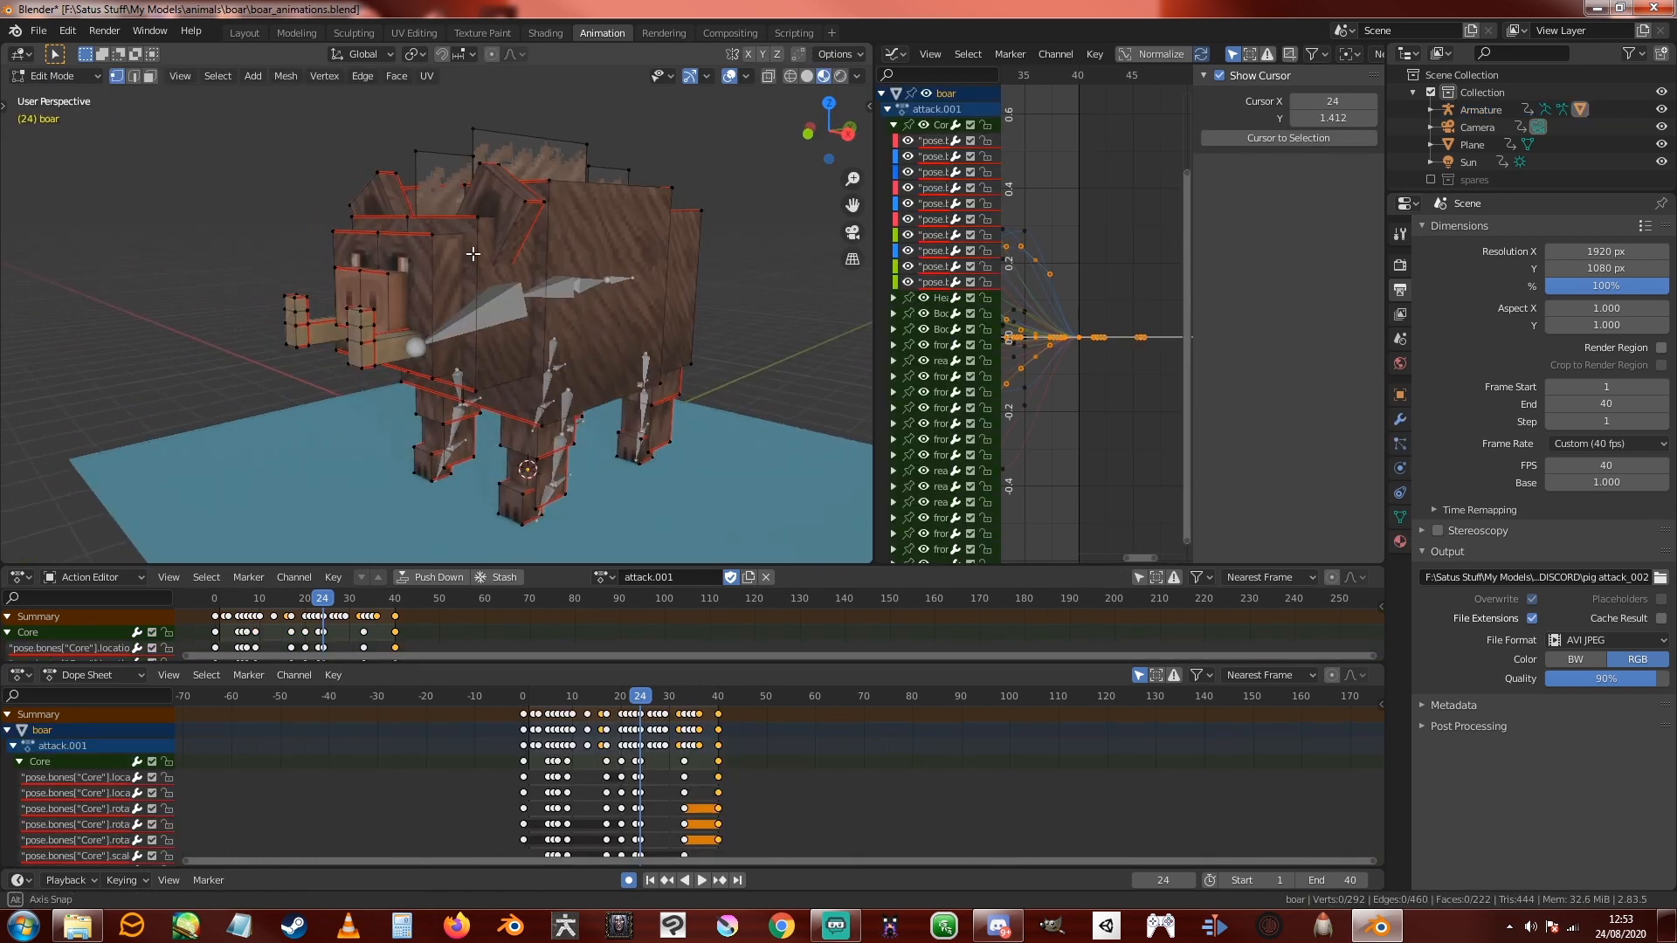
{"action": "middle_click_drag", "start_coordinate": [473, 254], "coordinate": [471, 257]}
{"action": "key", "text": "l"}
{"action": "key", "text": "l"}
{"action": "key", "text": "l"}
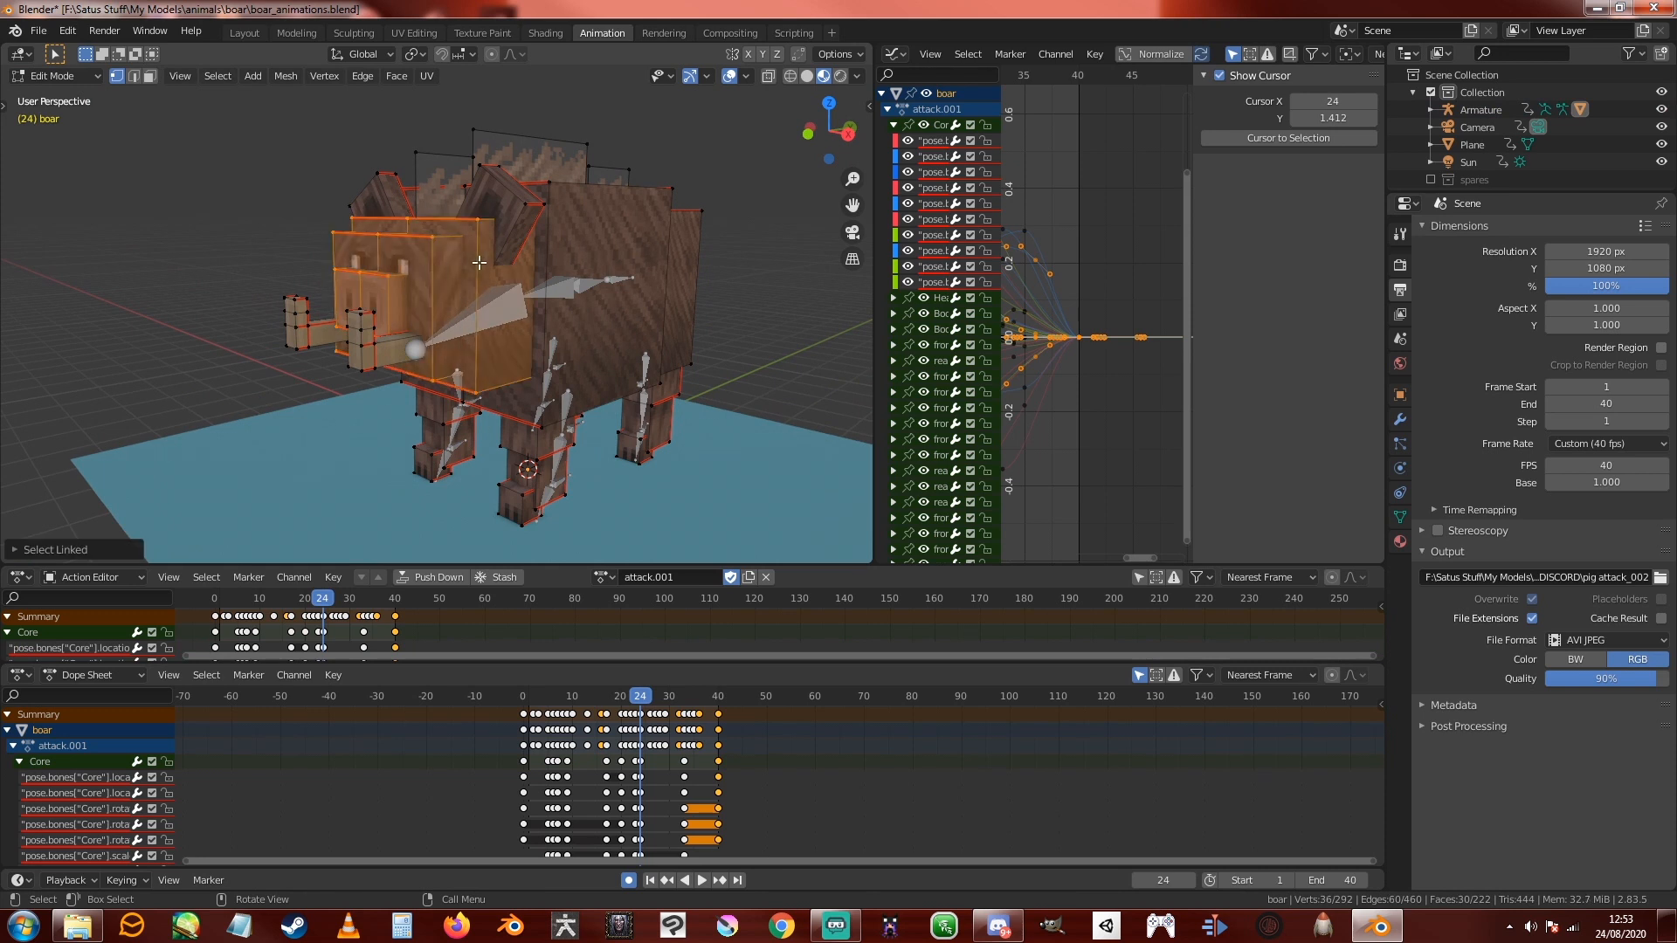
{"action": "key", "text": "l"}
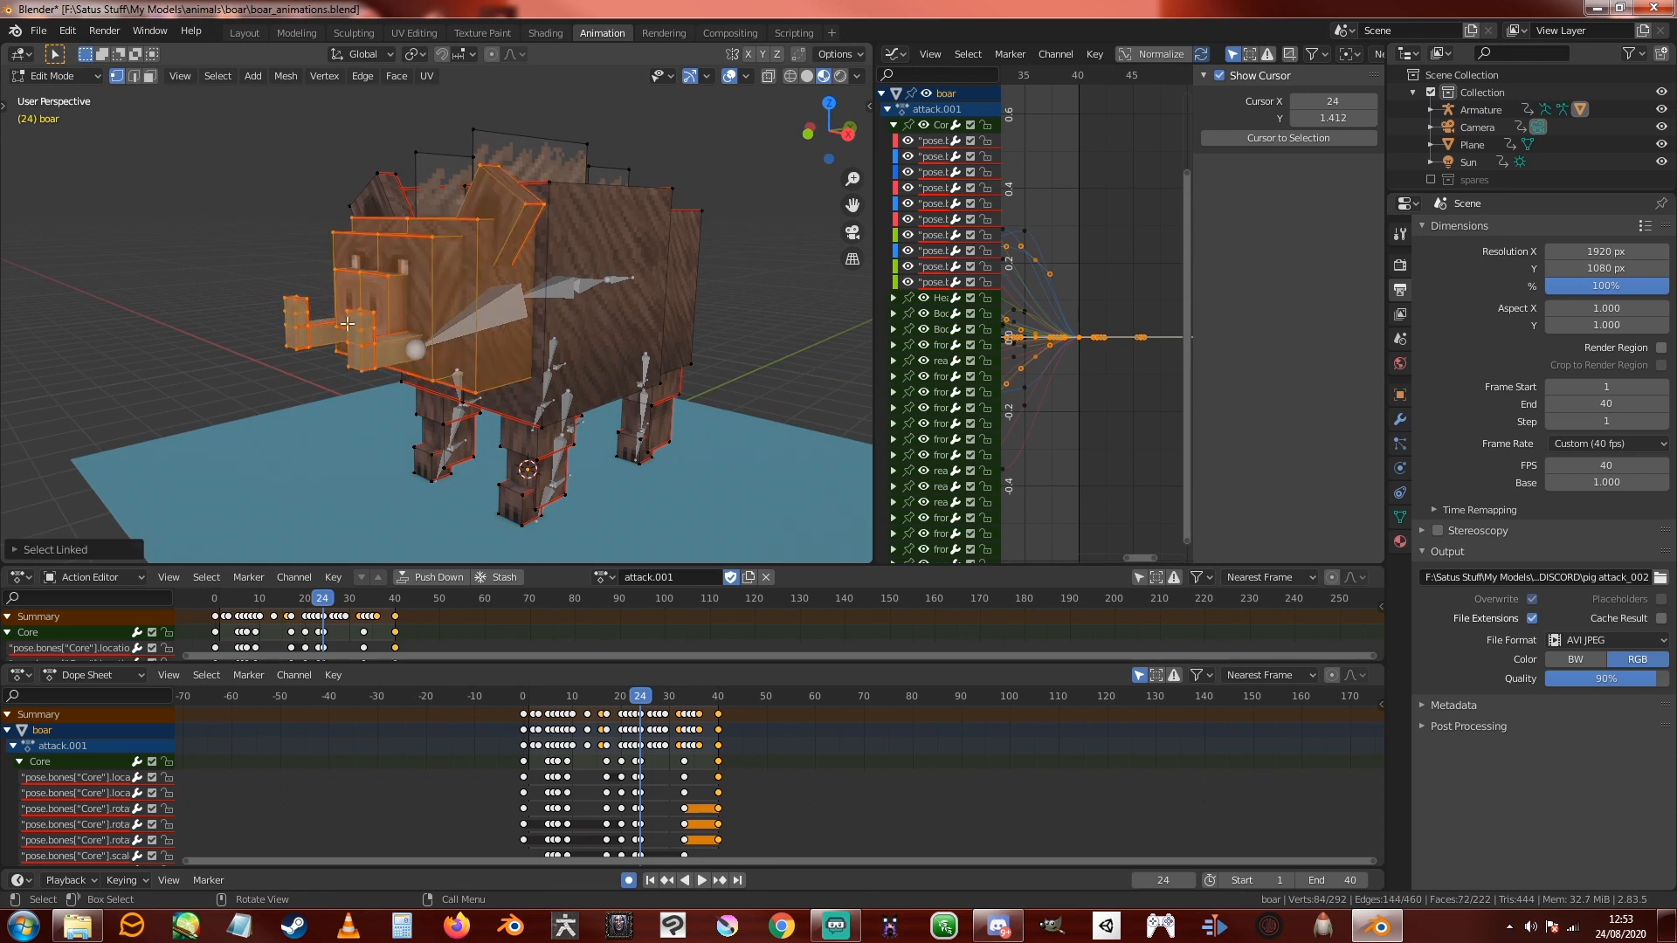
{"action": "middle_click_drag", "start_coordinate": [347, 324], "coordinate": [412, 331]}
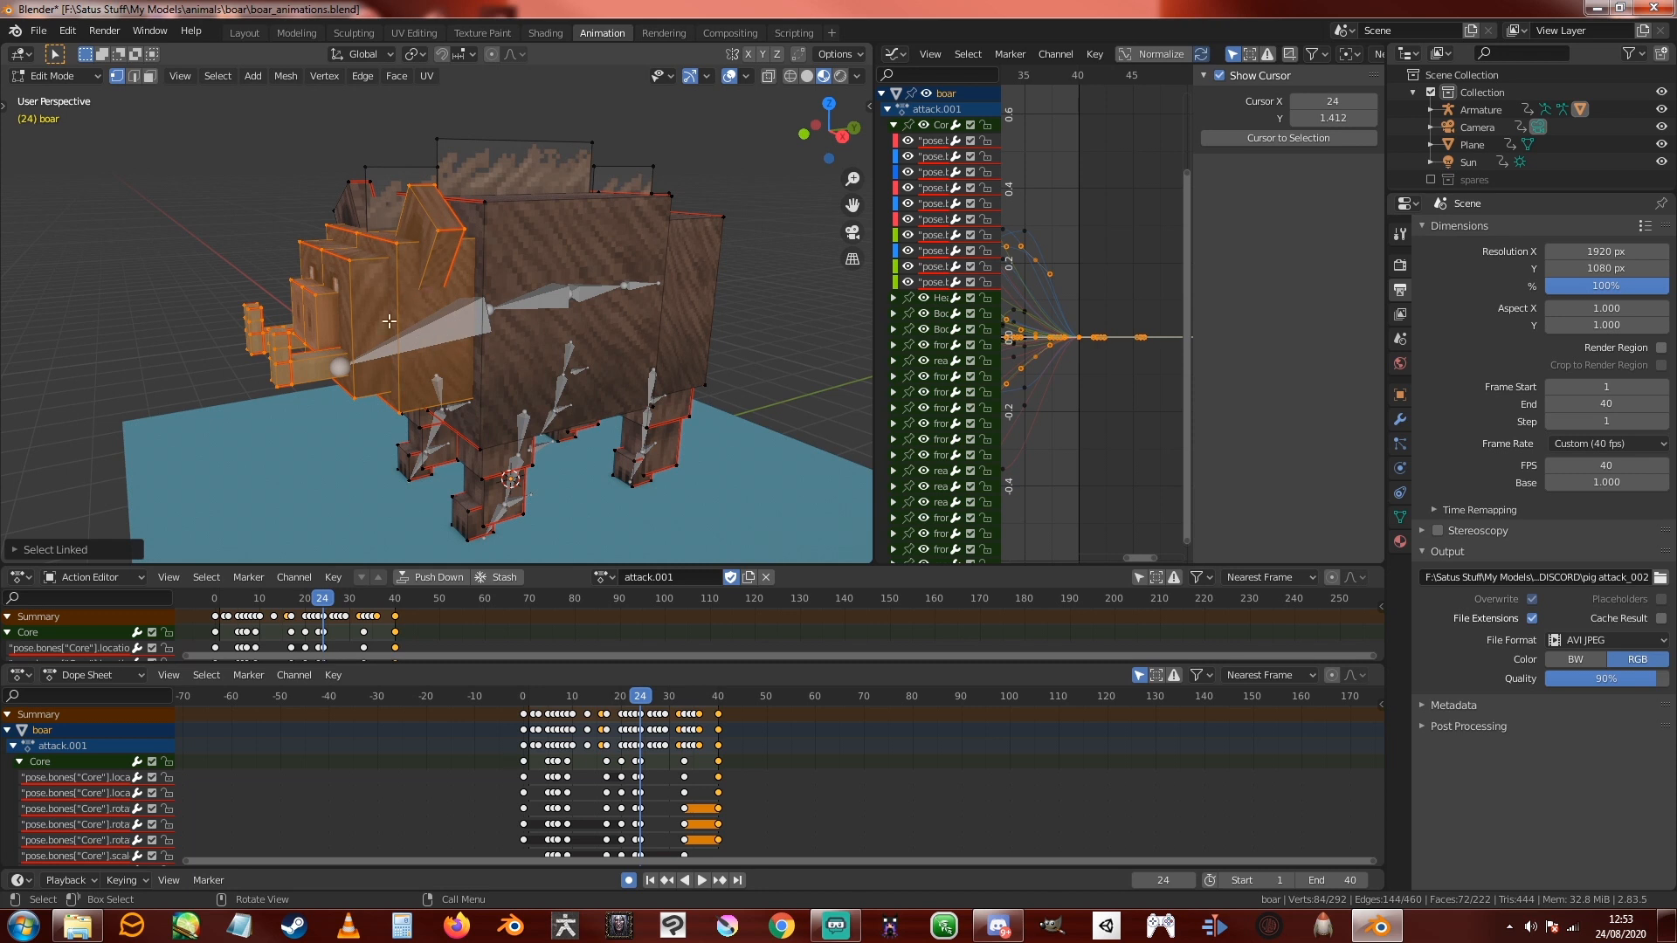
{"action": "middle_click_drag", "start_coordinate": [490, 312], "coordinate": [460, 310]}
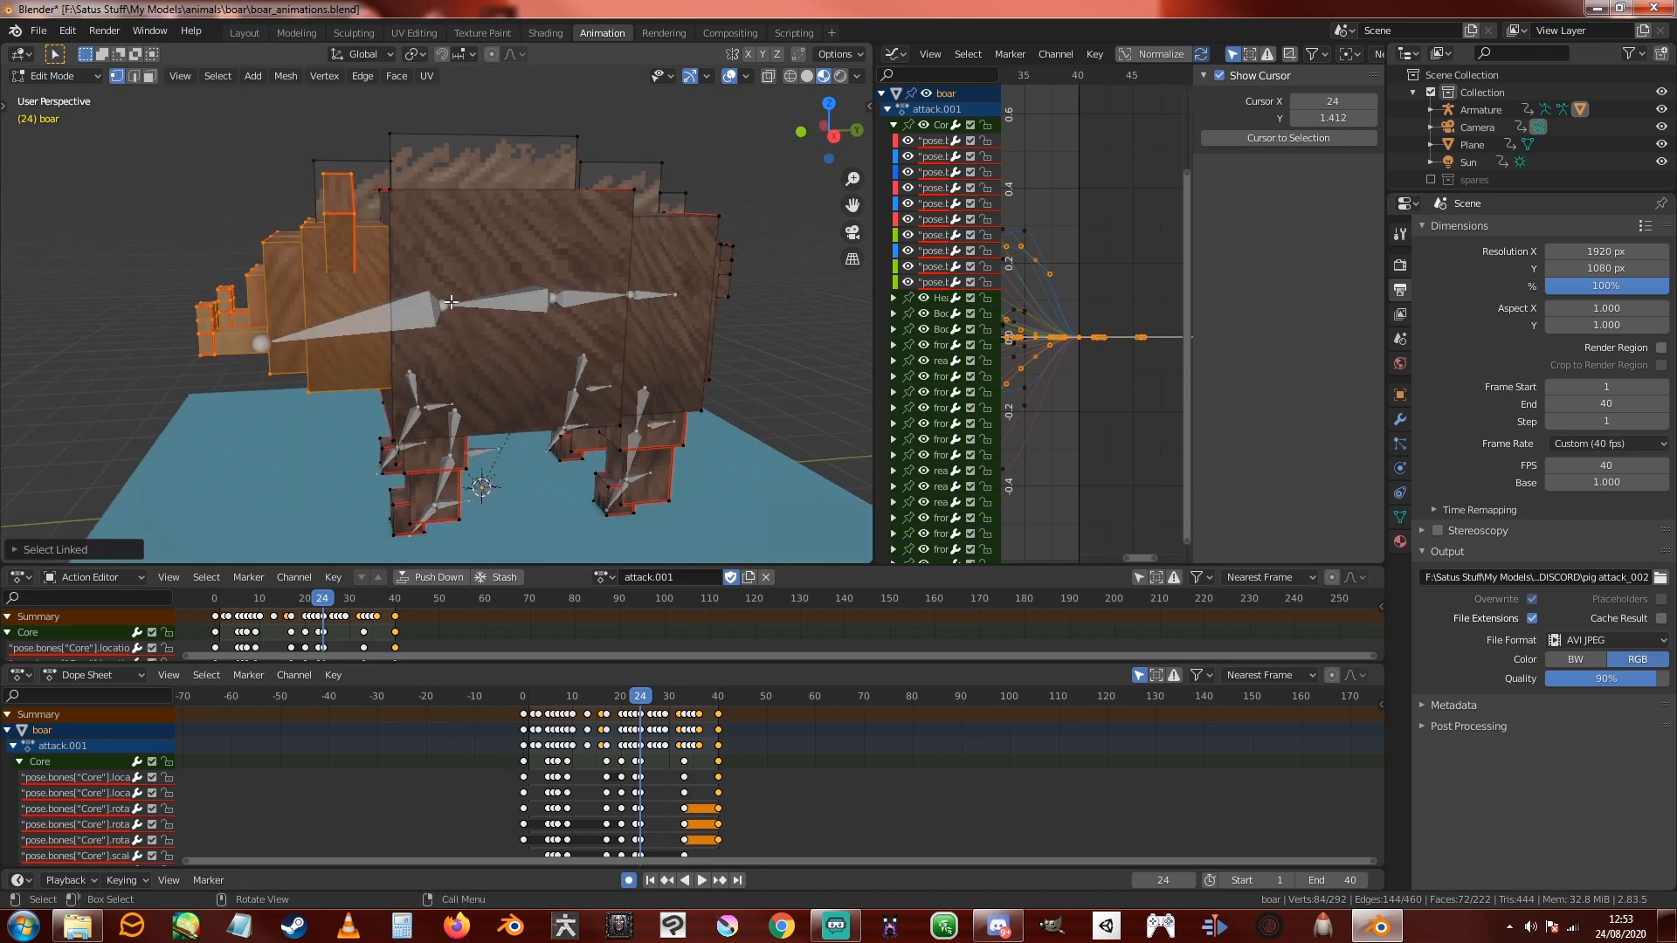
Step: Leave mesh editing, select the armature and put it back in Pose Mode
{"action": "left_click", "coordinate": [75, 80]}
{"action": "left_click", "coordinate": [75, 98]}
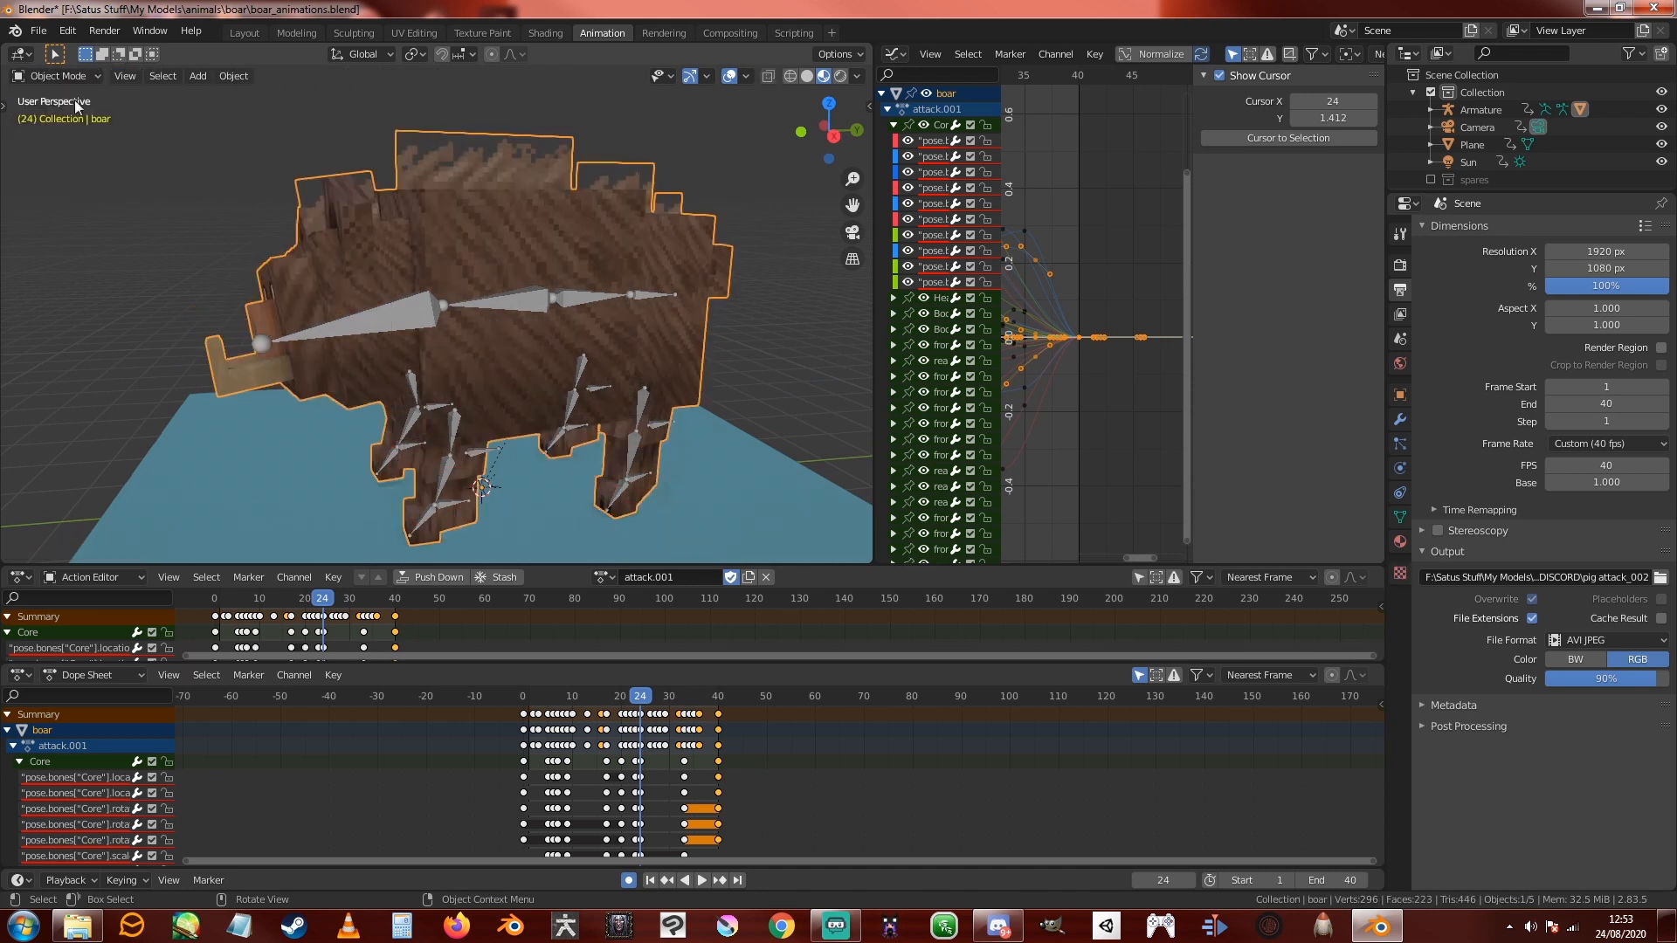
{"action": "middle_click_drag", "start_coordinate": [453, 293], "coordinate": [477, 271]}
{"action": "left_click", "coordinate": [451, 282]}
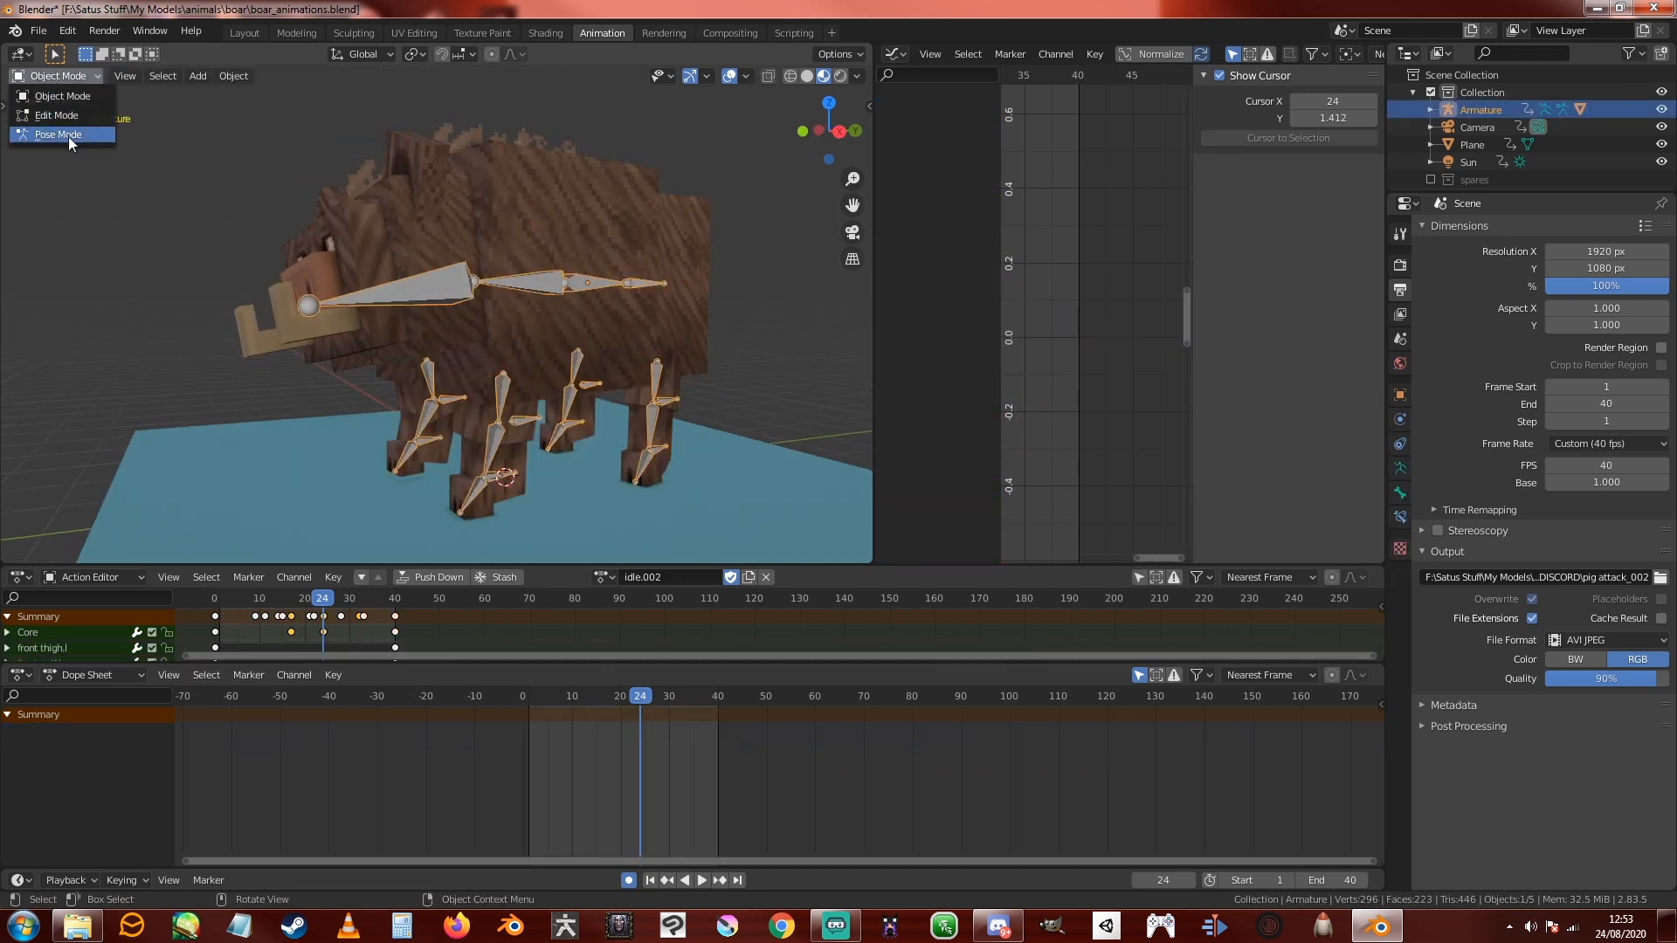
{"action": "left_click", "coordinate": [68, 137]}
Step: Try lowering the Core bone to show how the body moves over the planted feet
{"action": "left_click", "coordinate": [538, 281]}
{"action": "key", "text": "g"}
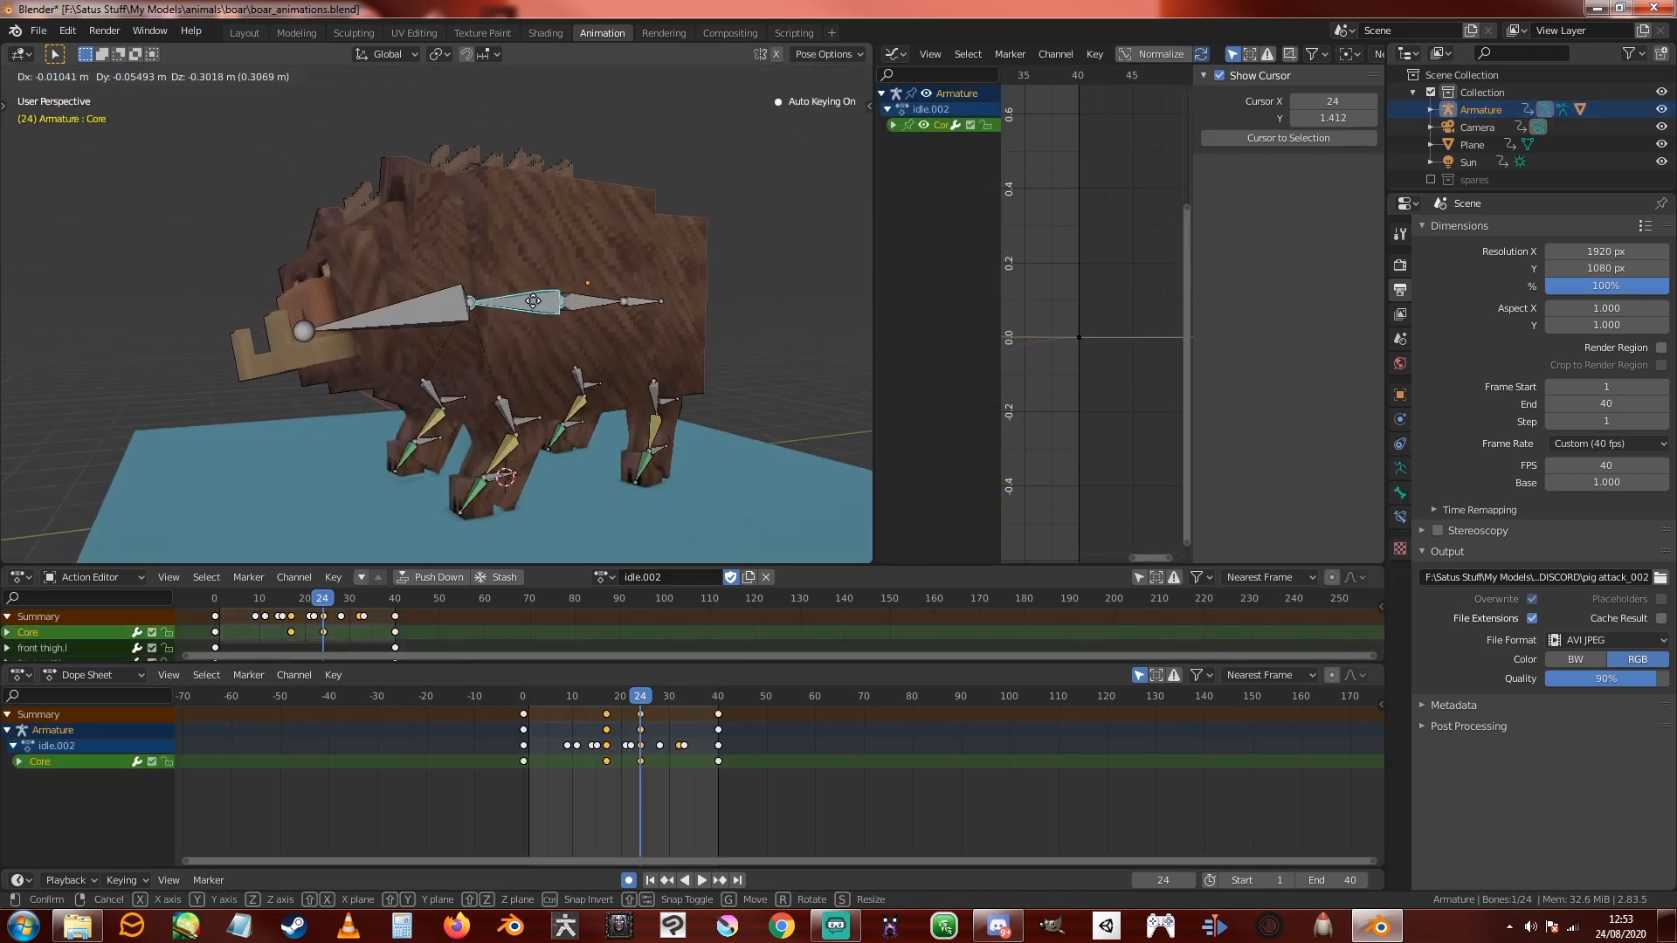
{"action": "key", "text": "Escape"}
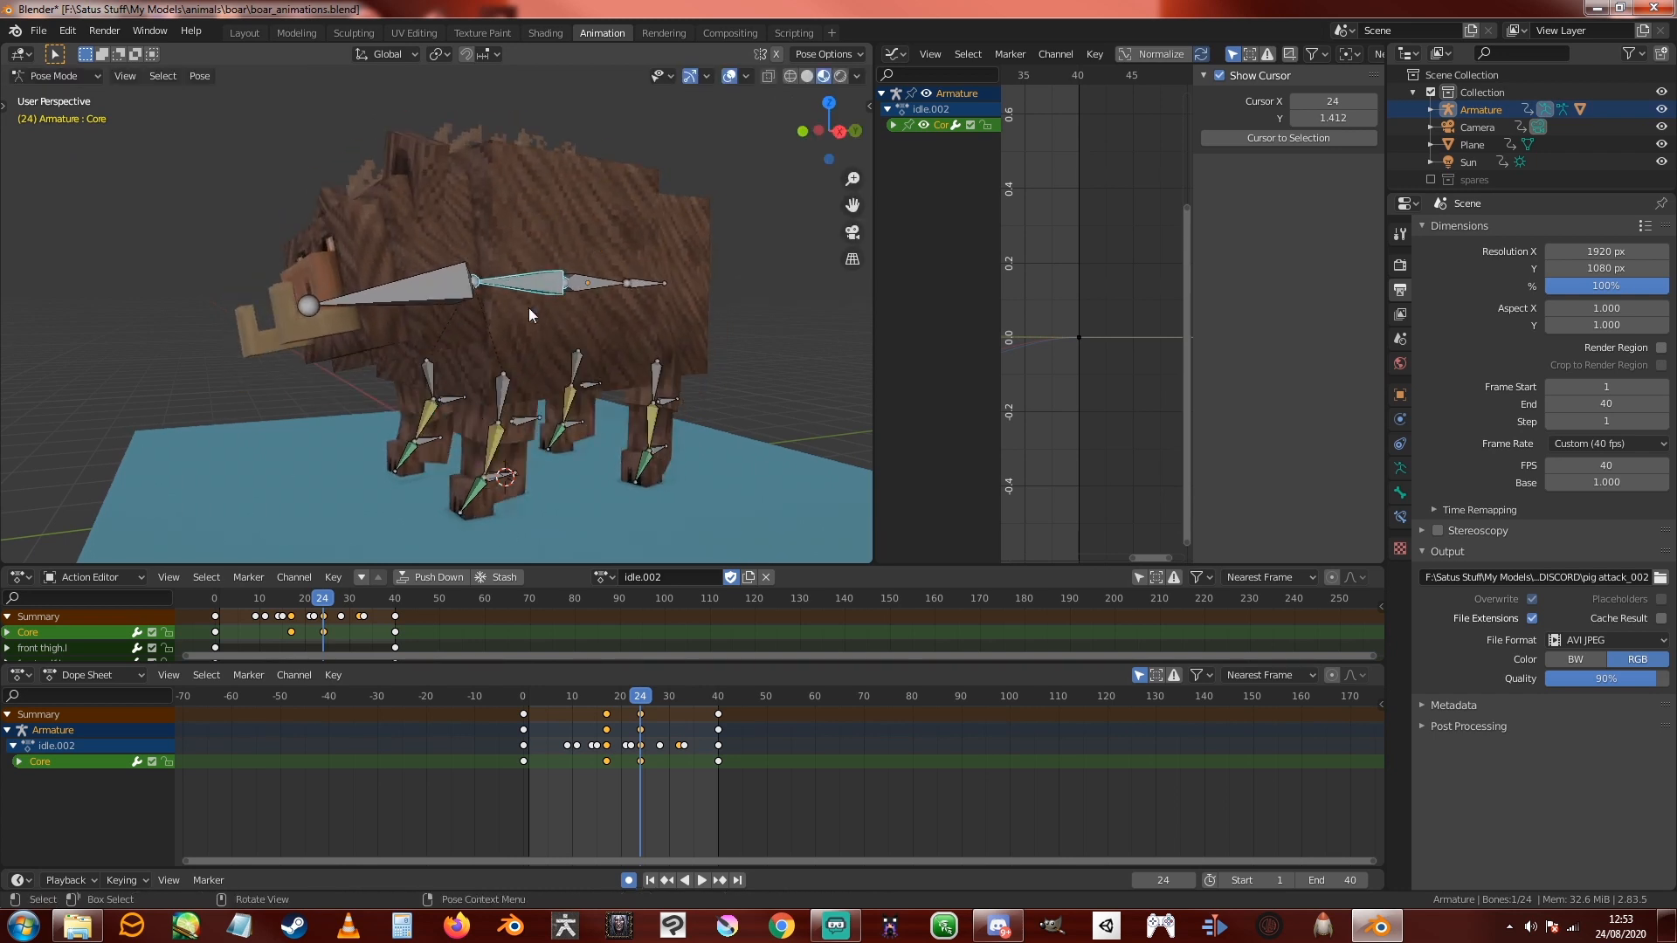
Step: Try lifting the front leg IK.l bone up and forward at frame 24, and try moving the front knee IK.l bone
{"action": "left_click", "coordinate": [508, 476]}
{"action": "mouse_move", "coordinate": [510, 474]}
{"action": "middle_mouse_down"}
{"action": "mouse_move", "coordinate": [500, 443]}
{"action": "mouse_move", "coordinate": [499, 459]}
{"action": "middle_mouse_up"}
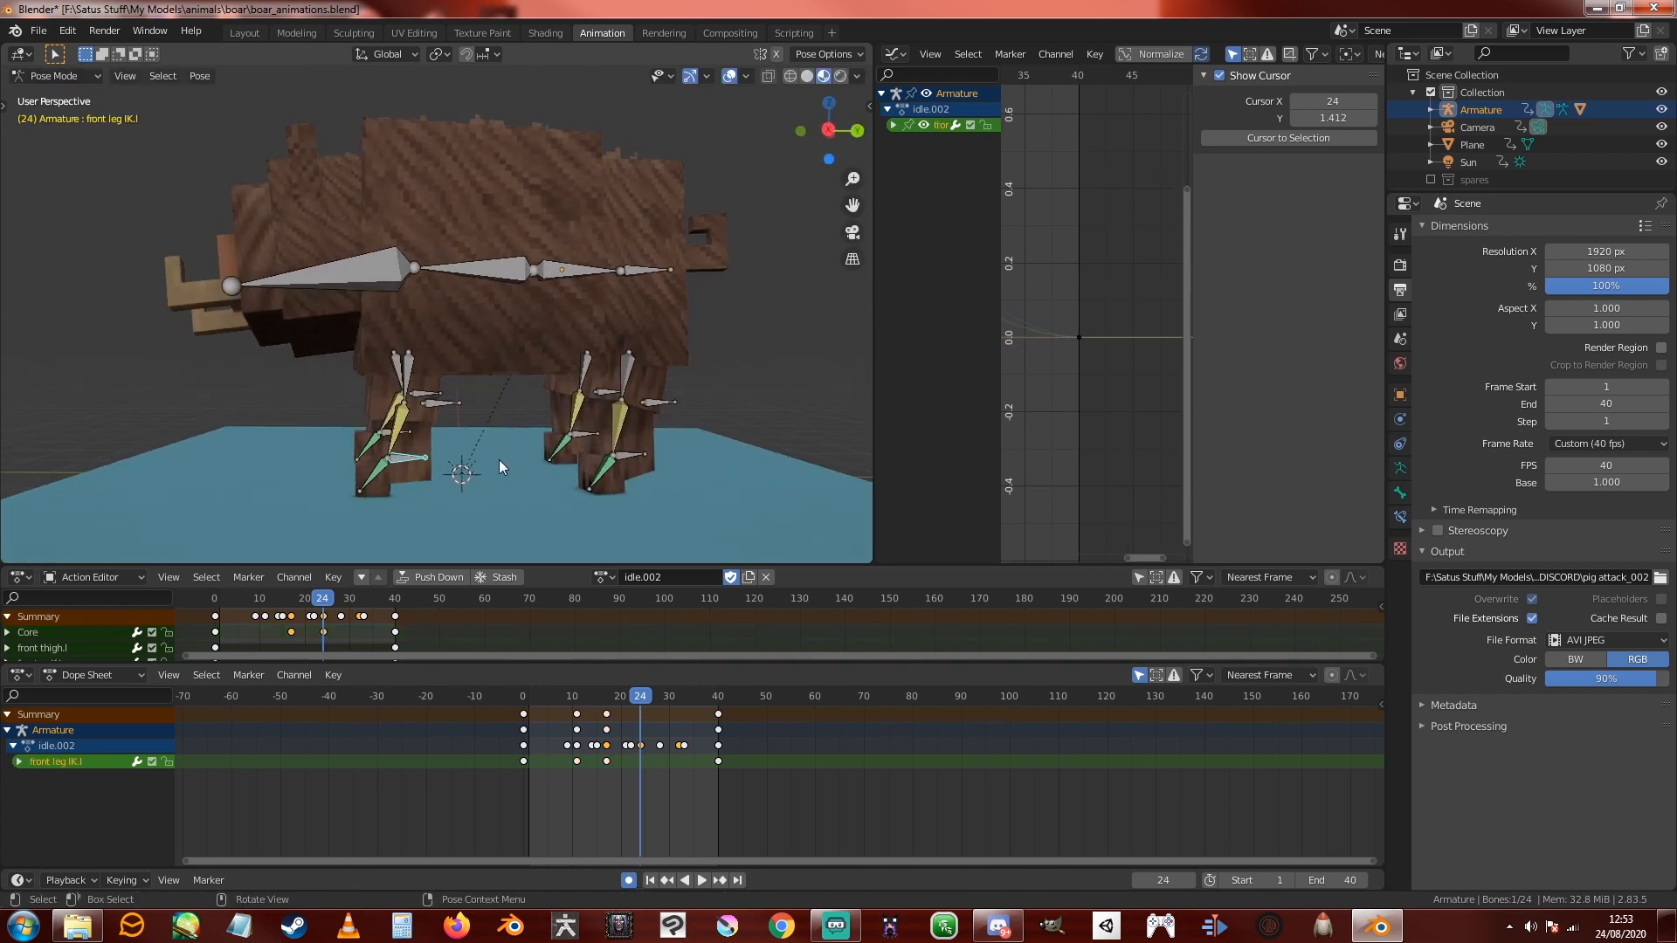
{"action": "key", "text": "g"}
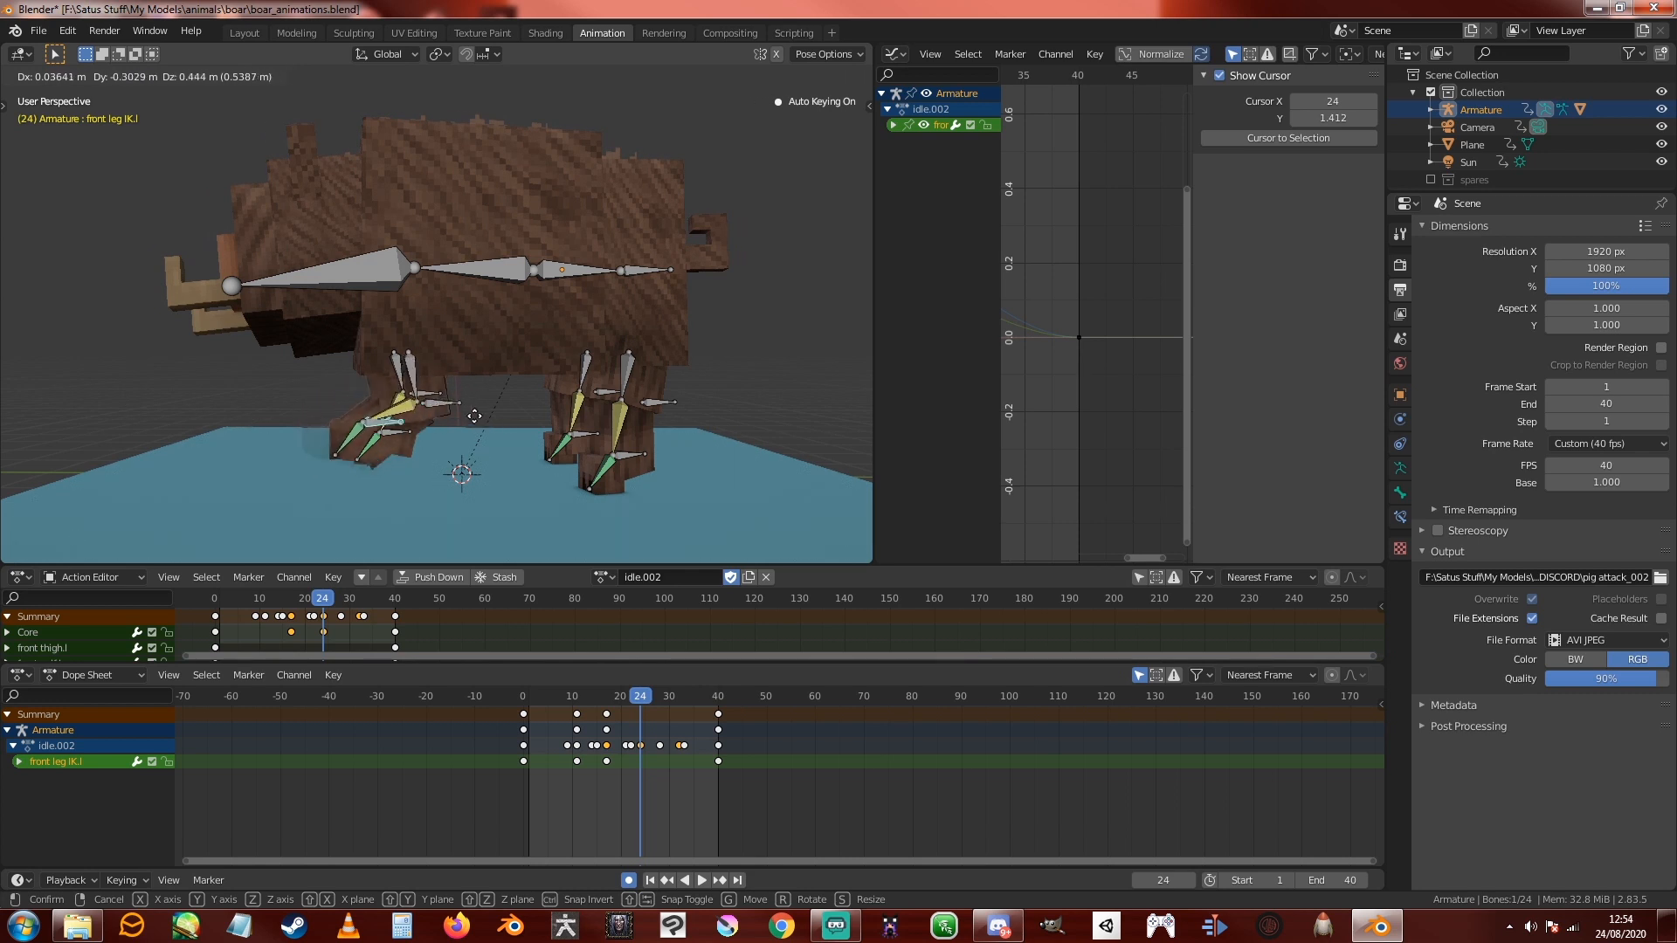
{"action": "left_click", "coordinate": [444, 415]}
{"action": "left_click", "coordinate": [448, 408]}
{"action": "middle_click_drag", "start_coordinate": [456, 412], "coordinate": [523, 418]}
{"action": "key", "text": "g"}
{"action": "right_click", "coordinate": [317, 408]}
Step: Select all bones, return to frame 0 and delete every keyframe of the idle.002 action
{"action": "key", "text": "a"}
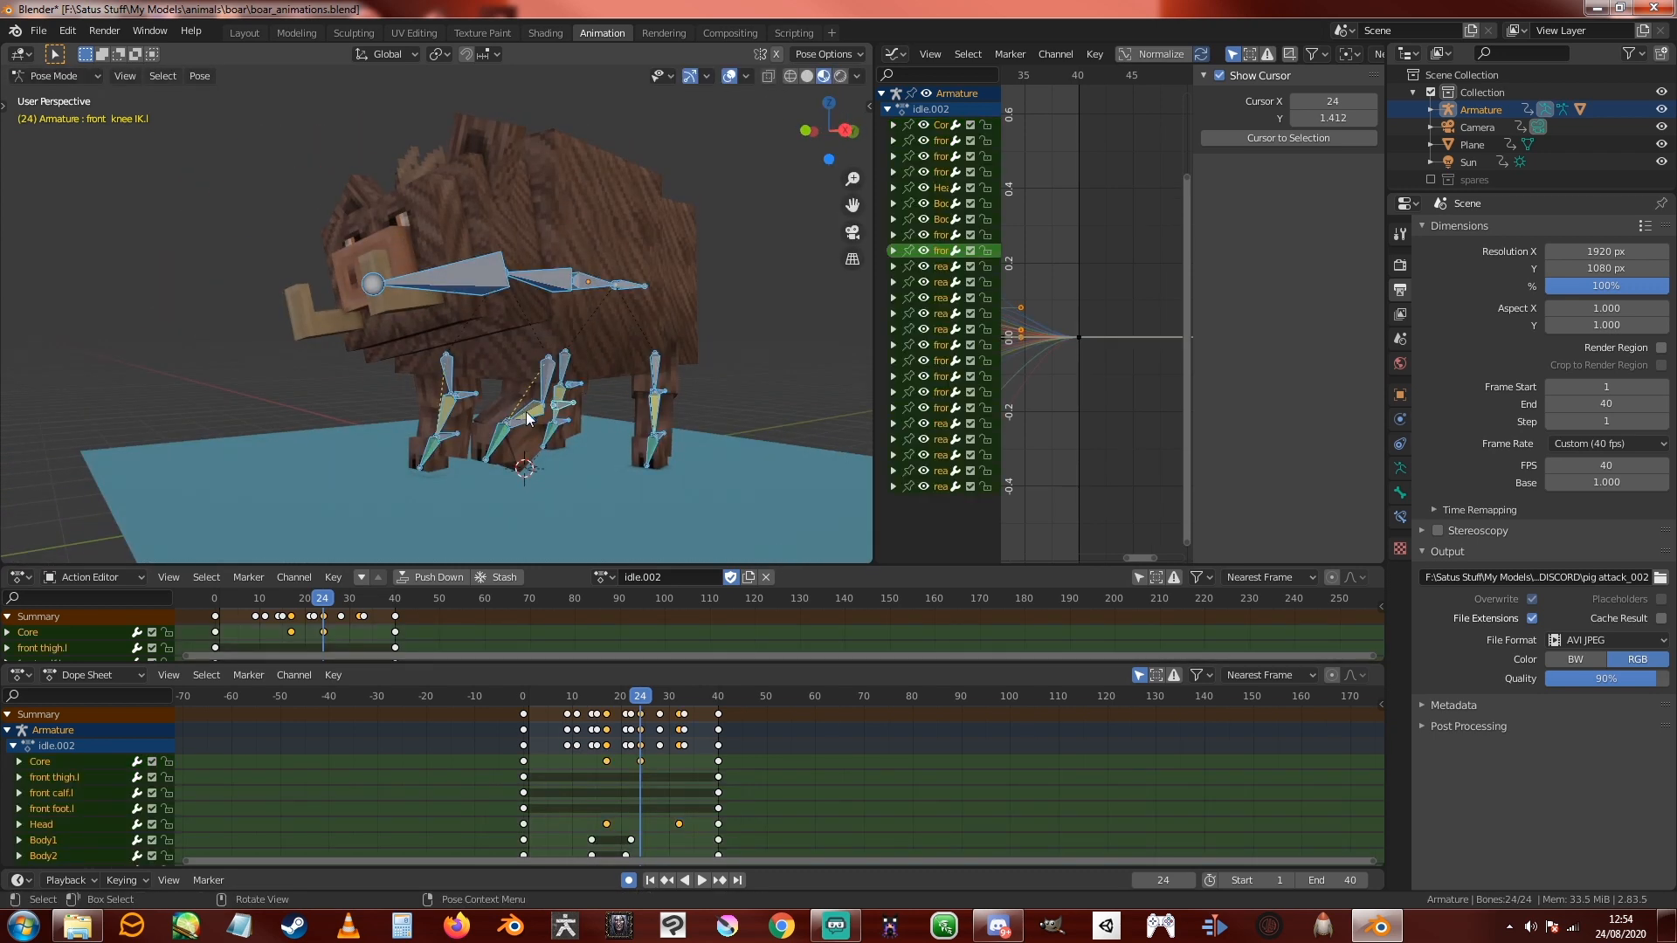
{"action": "middle_click_drag", "start_coordinate": [620, 401], "coordinate": [589, 409]}
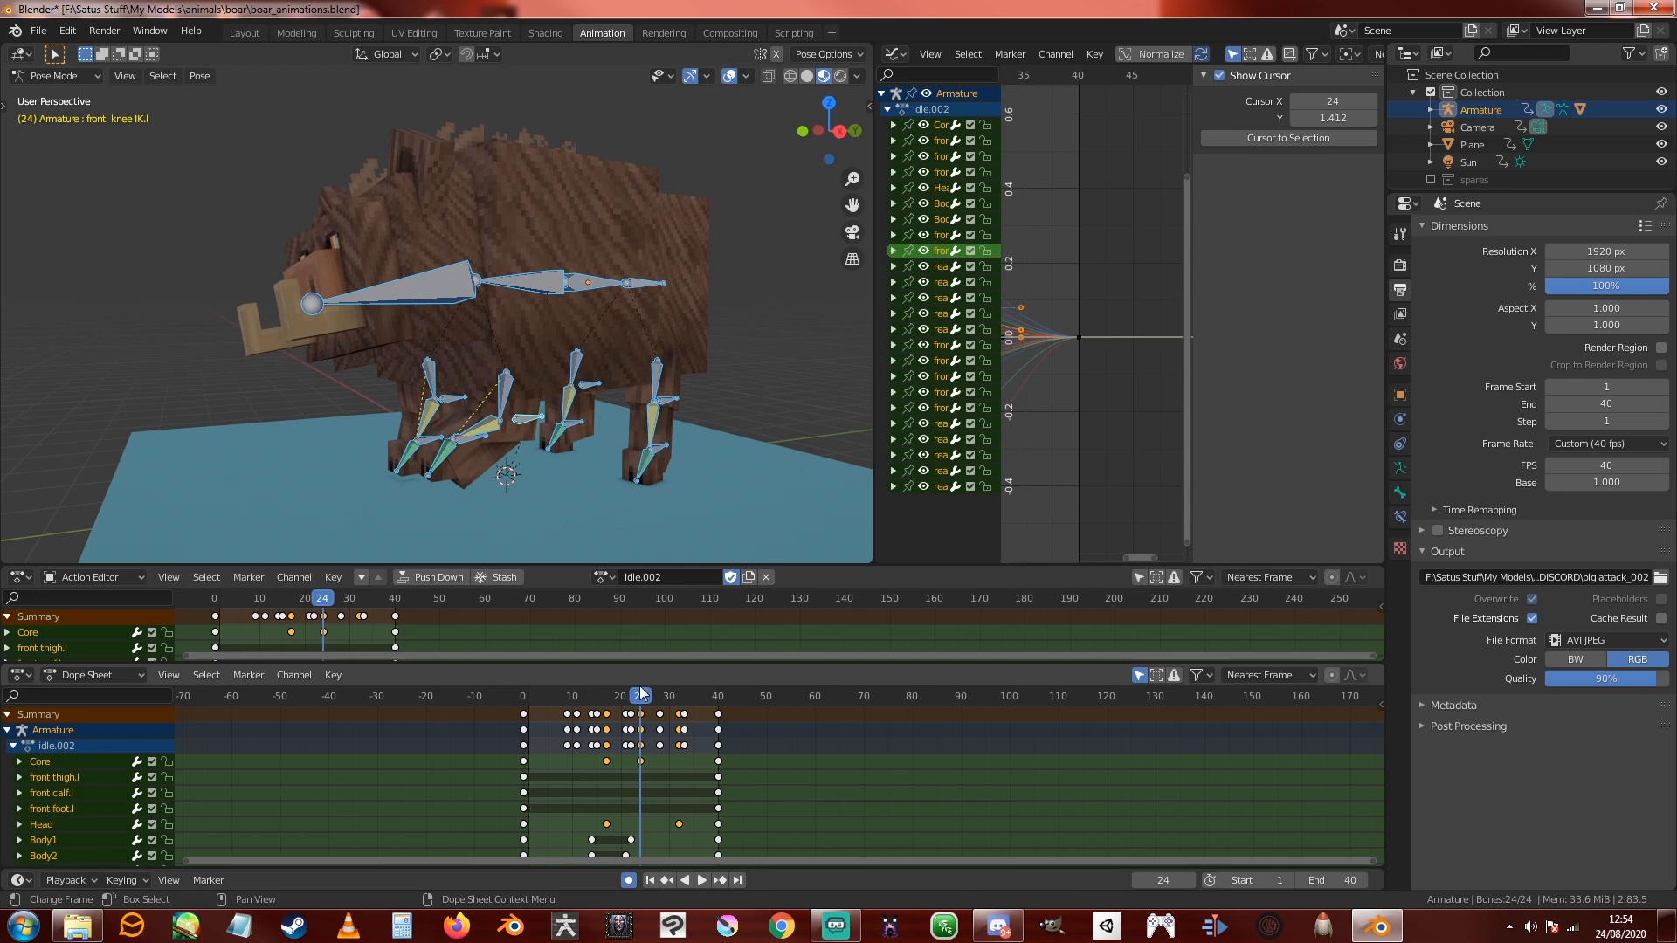
{"action": "left_click_drag", "start_coordinate": [640, 696], "coordinate": [543, 696]}
{"action": "key", "text": "space"}
{"action": "key", "text": "Escape"}
{"action": "middle_click_drag", "start_coordinate": [541, 452], "coordinate": [568, 463]}
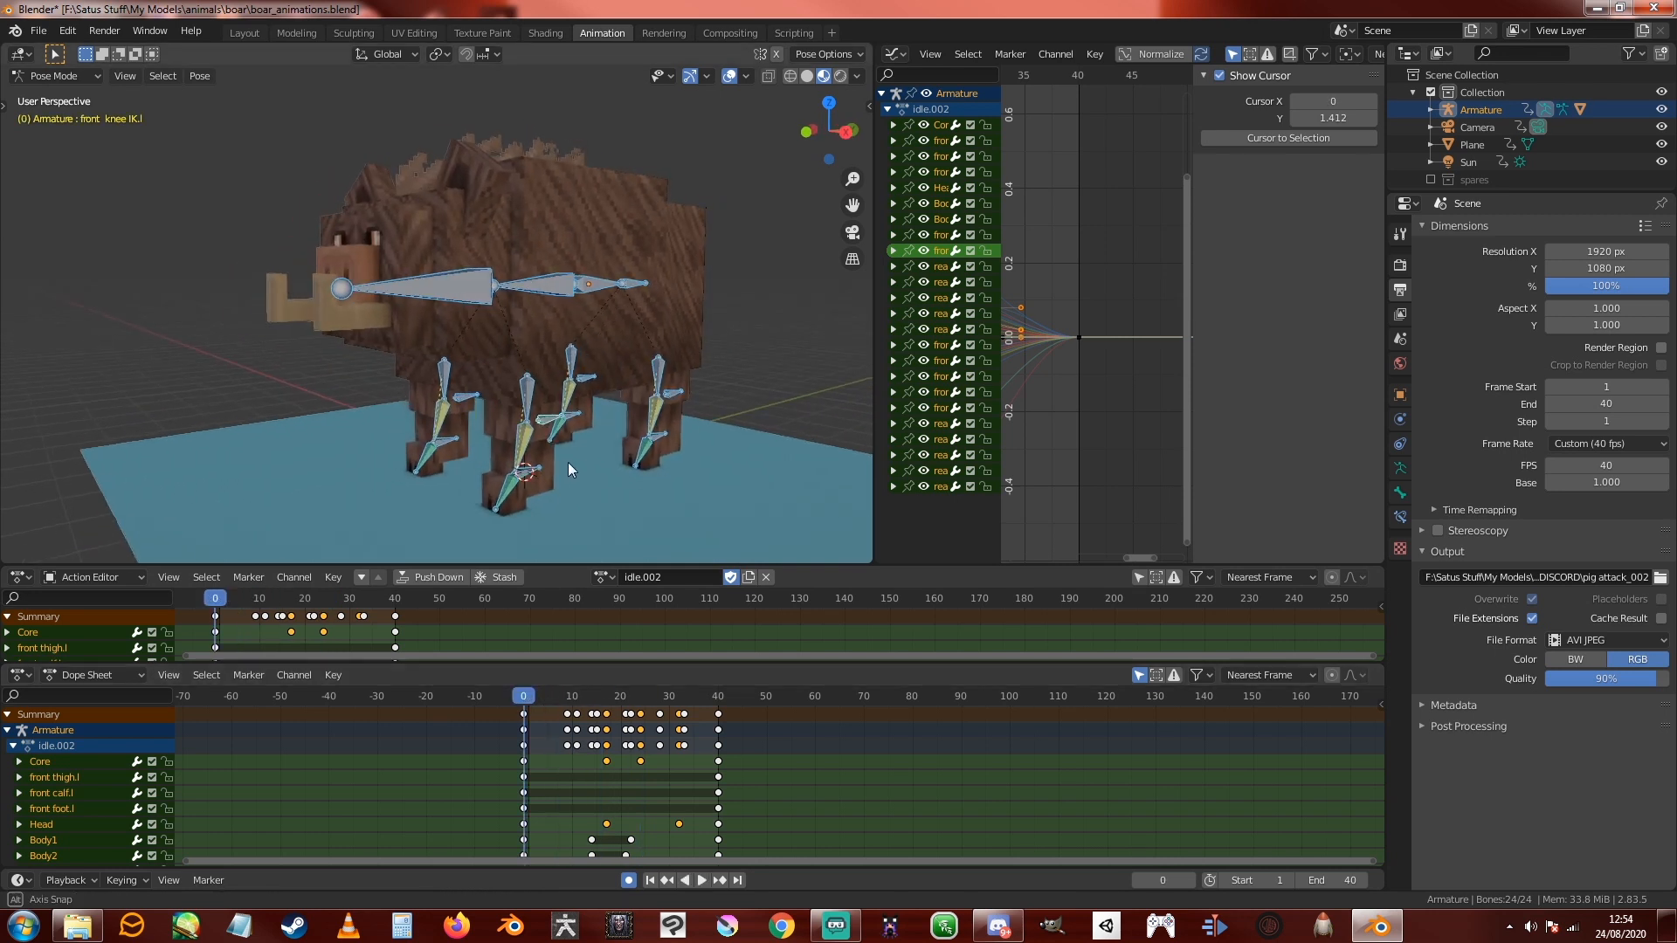
{"action": "key", "text": "a"}
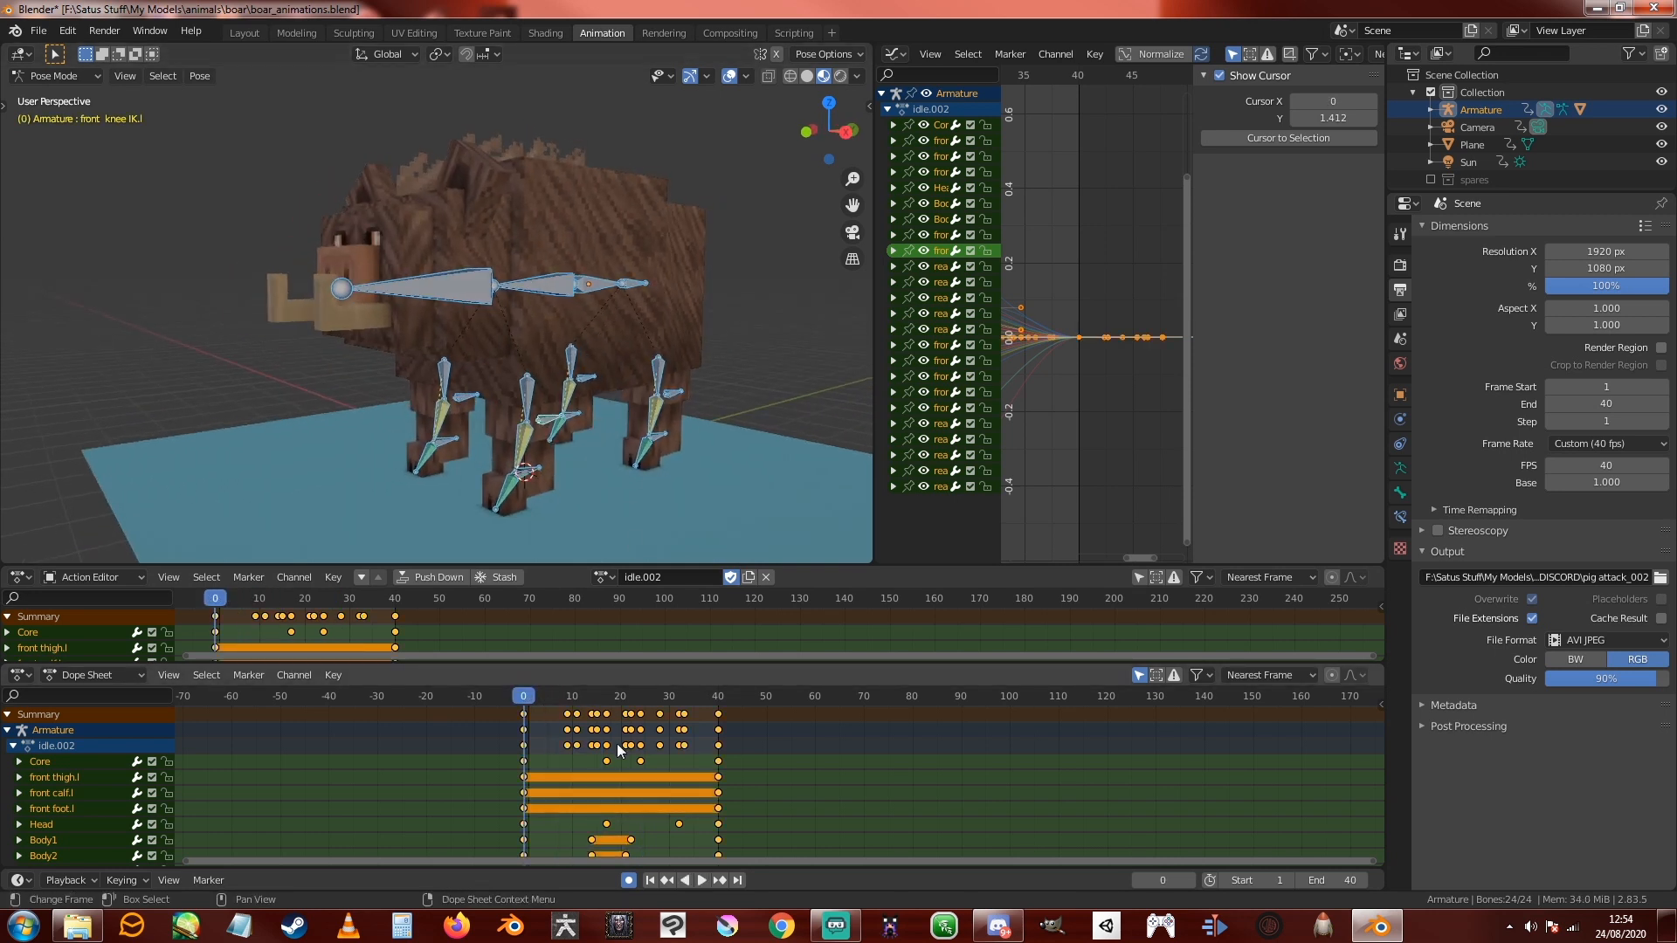
{"action": "key", "text": "x"}
{"action": "left_click", "coordinate": [617, 749]}
Step: Insert a keyframe for all bones at frame 0
{"action": "middle_click_drag", "start_coordinate": [551, 419], "coordinate": [582, 428]}
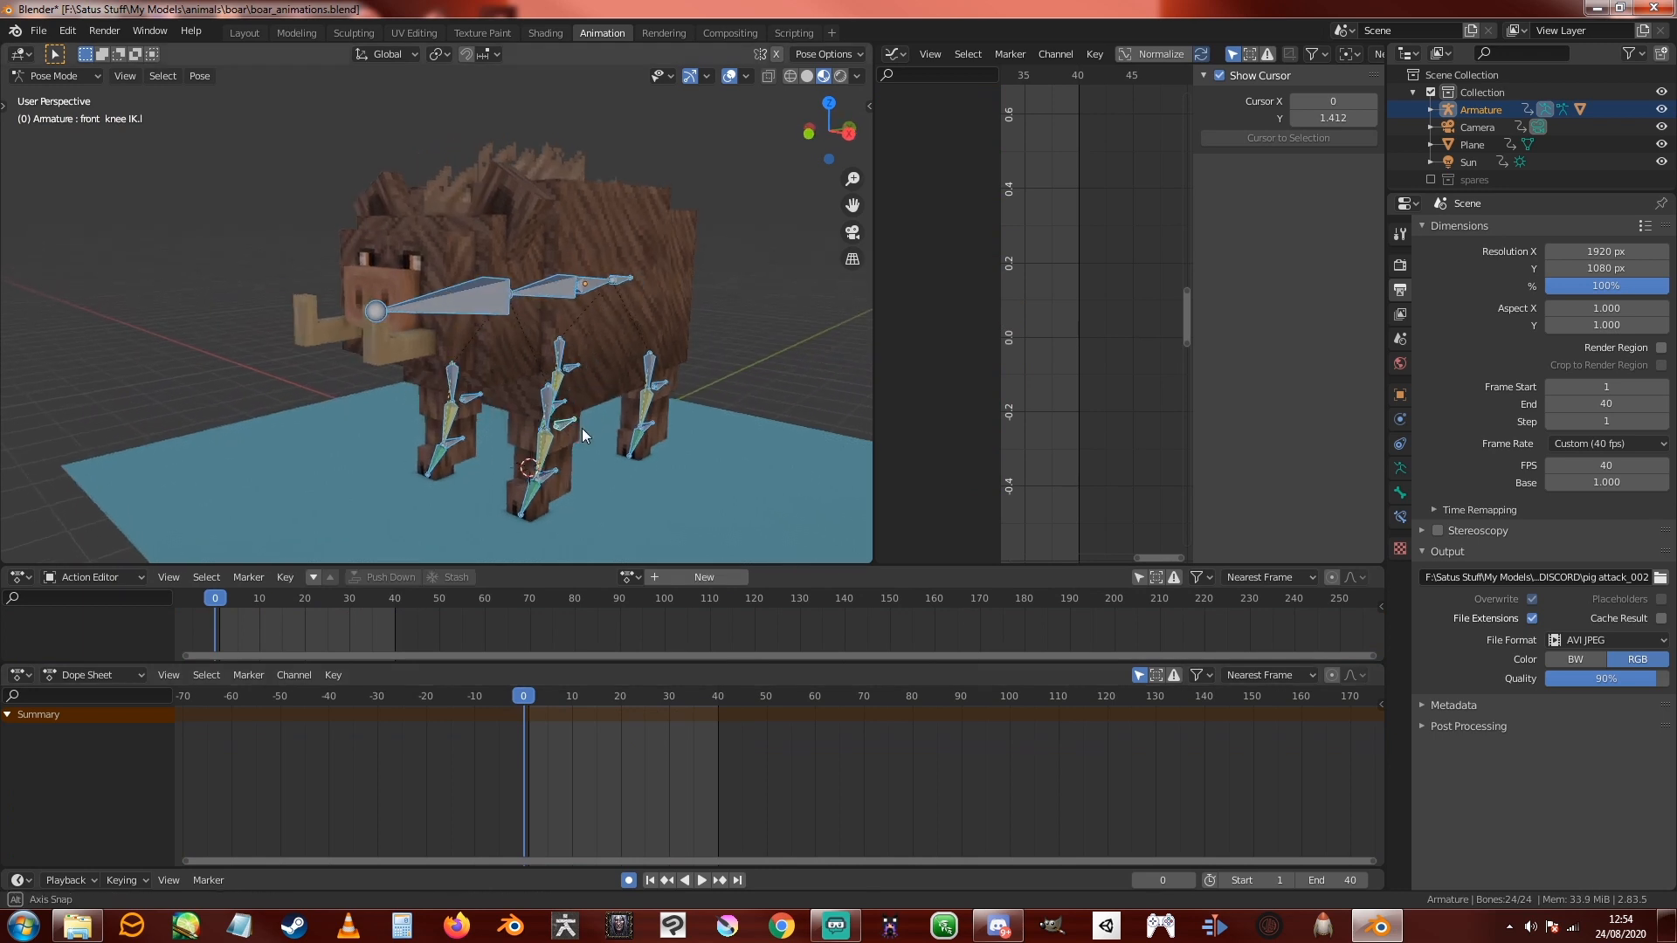
{"action": "key", "text": "i"}
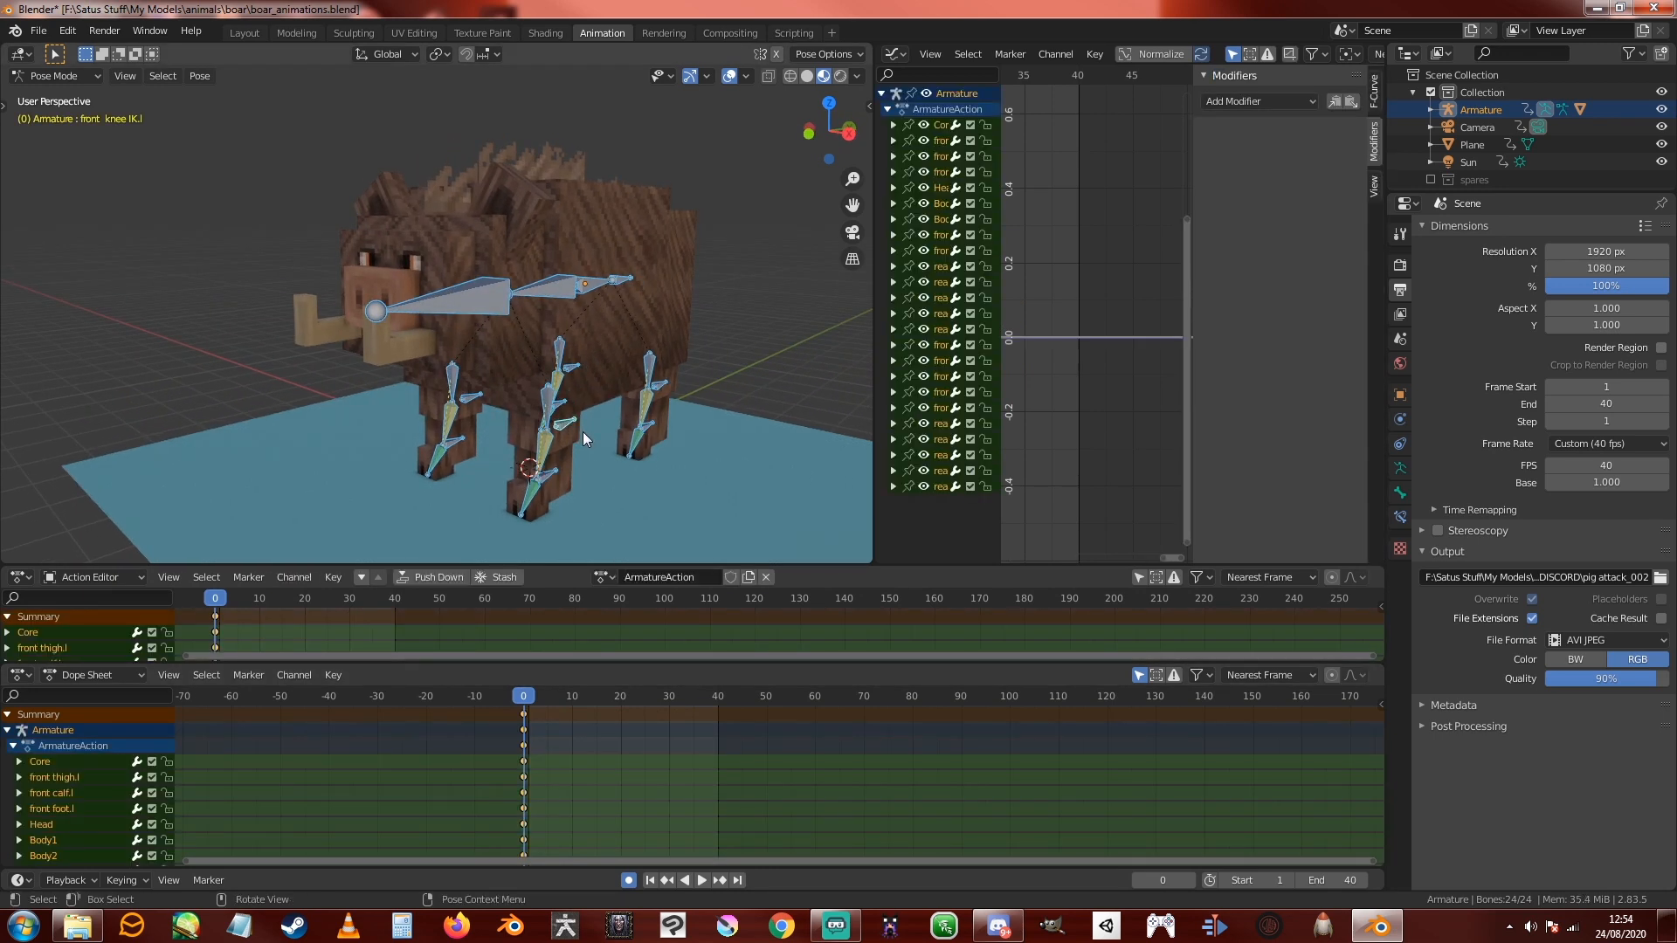
{"action": "mouse_move", "coordinate": [584, 427]}
{"action": "middle_mouse_down"}
{"action": "mouse_move", "coordinate": [747, 418]}
{"action": "mouse_move", "coordinate": [573, 427]}
{"action": "middle_mouse_up"}
{"action": "middle_click_drag", "start_coordinate": [674, 412], "coordinate": [673, 471]}
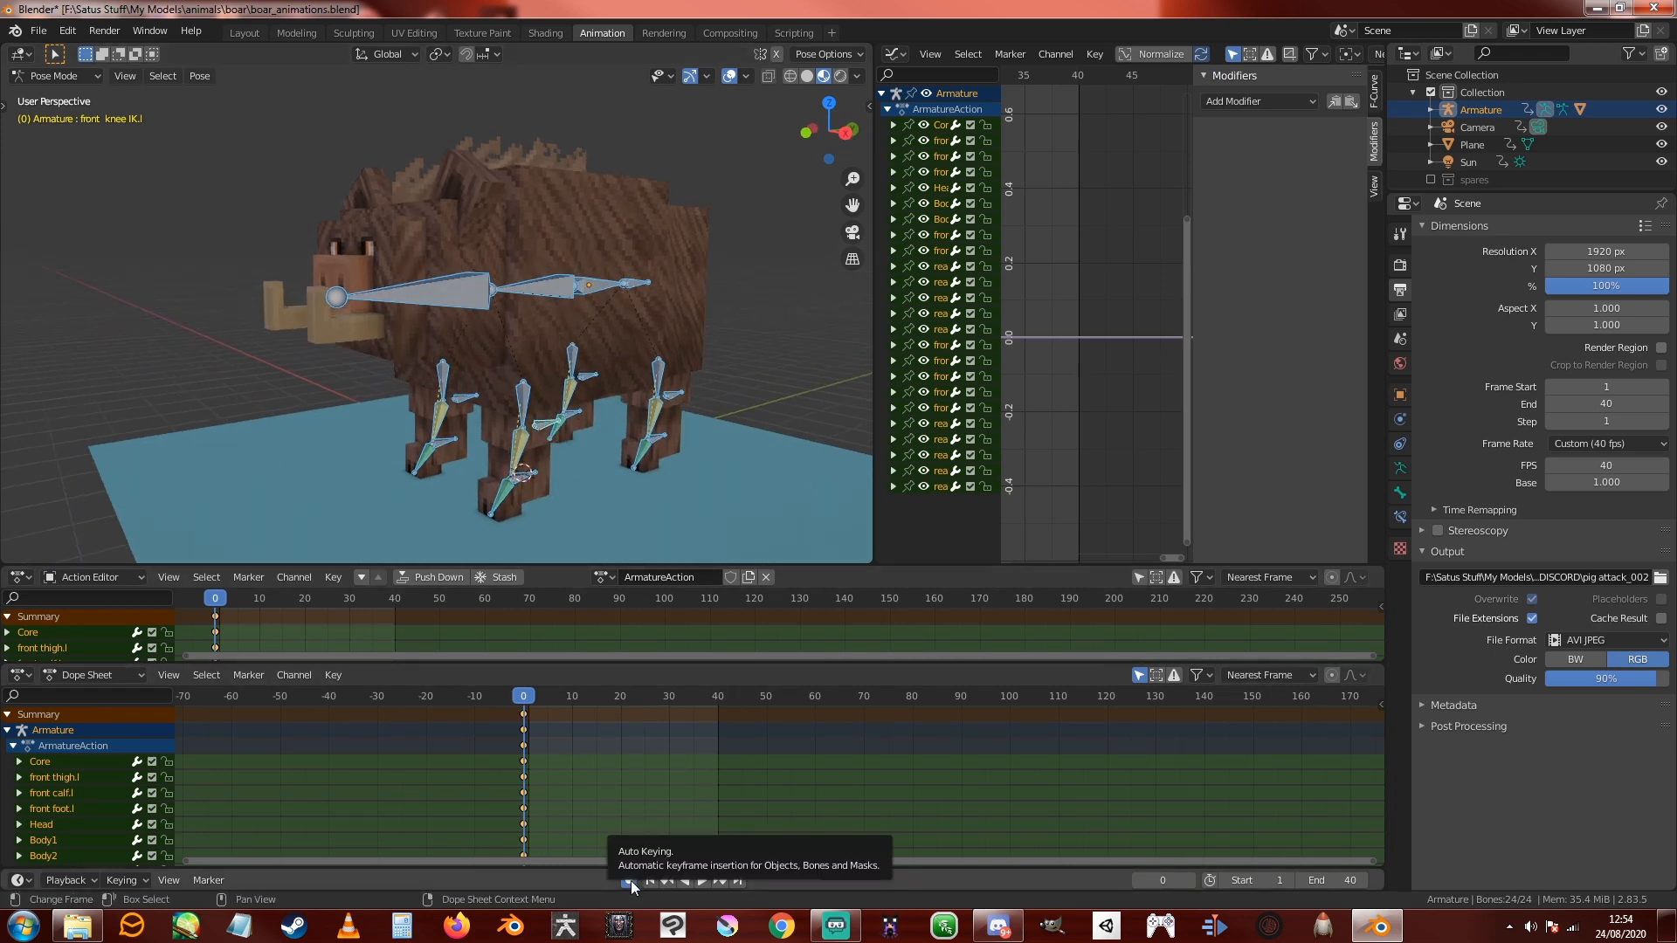
Step: Try moving the front leg IK.l bone up and back at frame 11 and preview the motion
{"action": "middle_click_drag", "start_coordinate": [343, 274], "coordinate": [484, 374]}
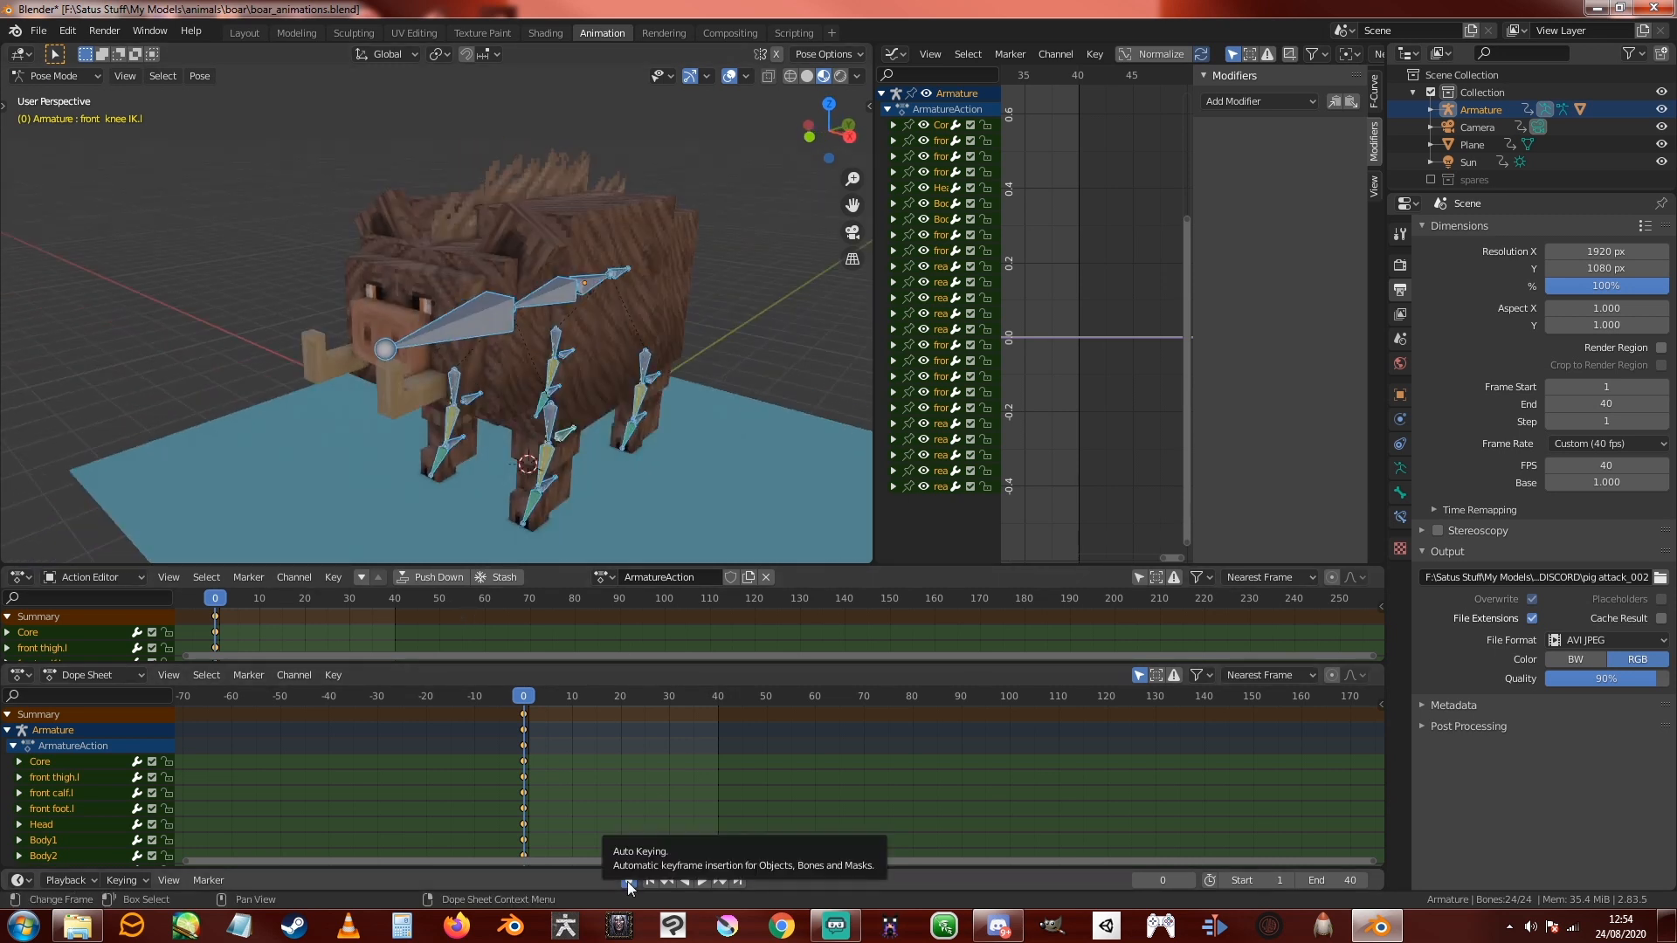
{"action": "middle_click_drag", "start_coordinate": [524, 452], "coordinate": [521, 427]}
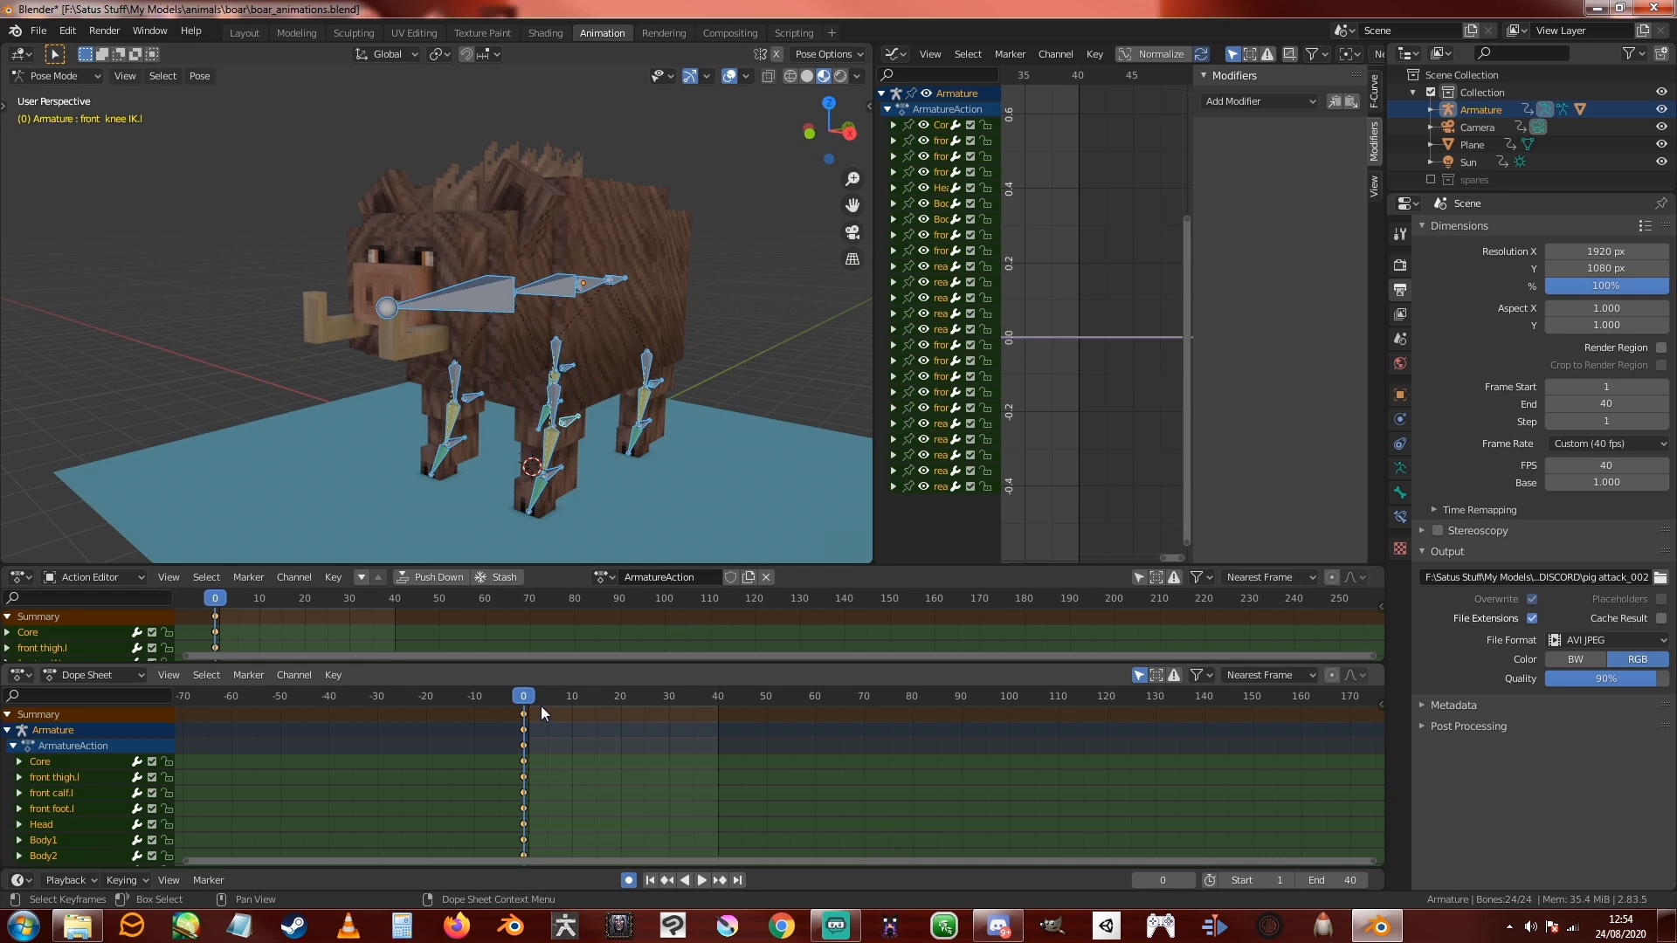
{"action": "left_click", "coordinate": [575, 695]}
{"action": "left_click", "coordinate": [561, 474]}
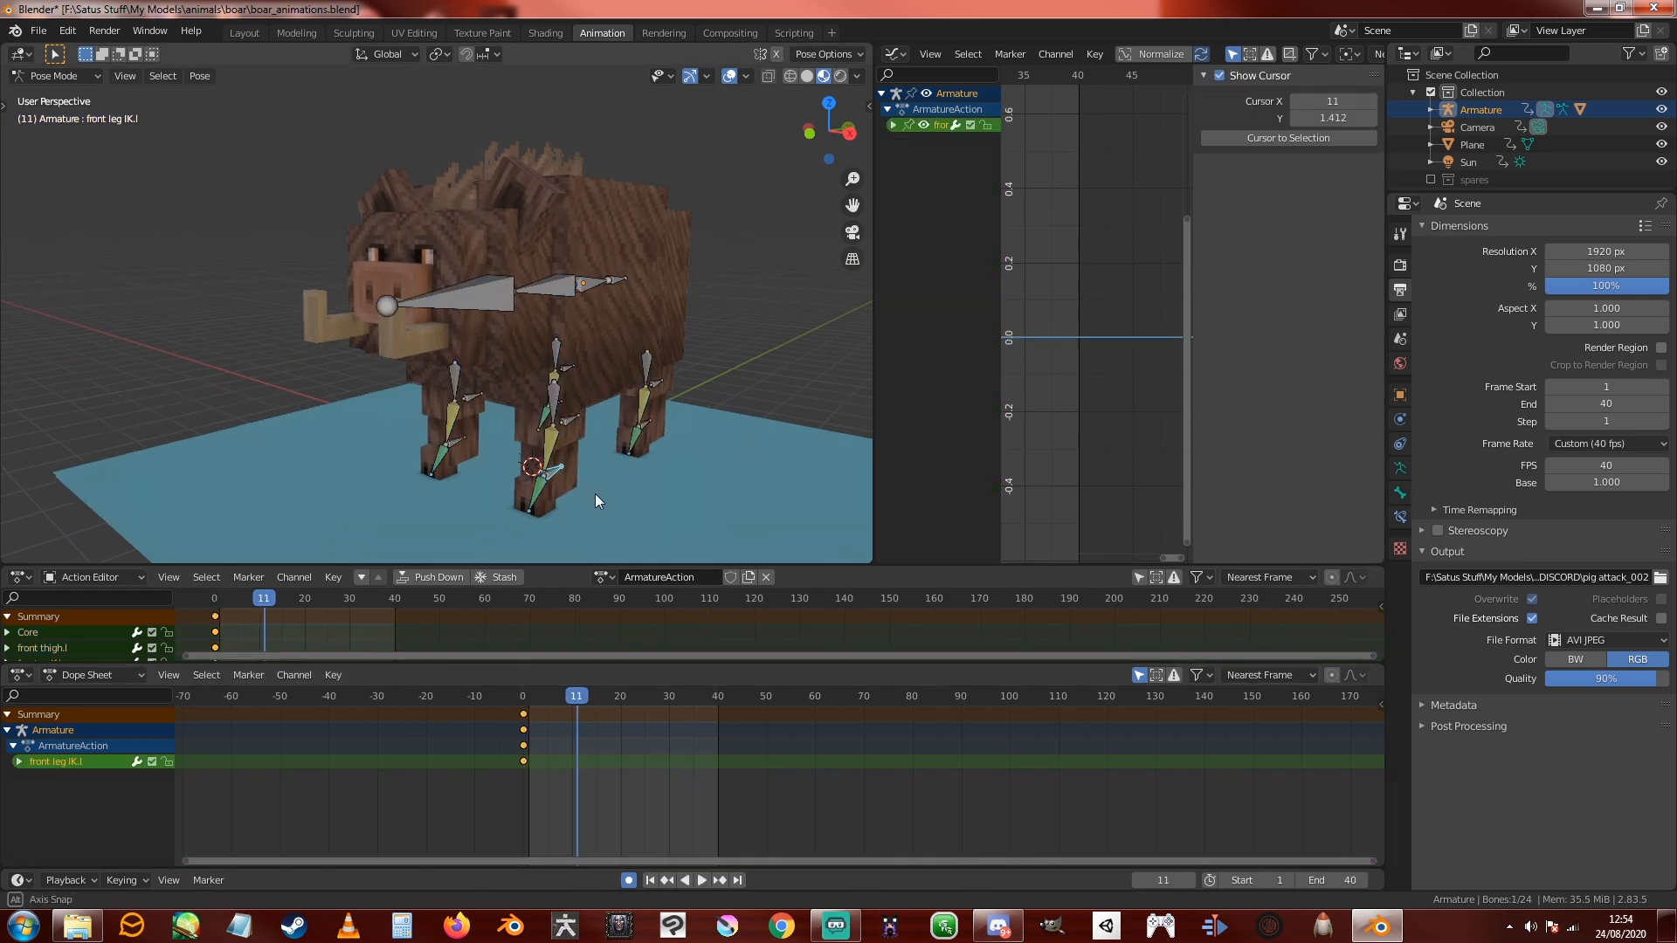
{"action": "key", "text": "g"}
{"action": "left_click", "coordinate": [607, 439]}
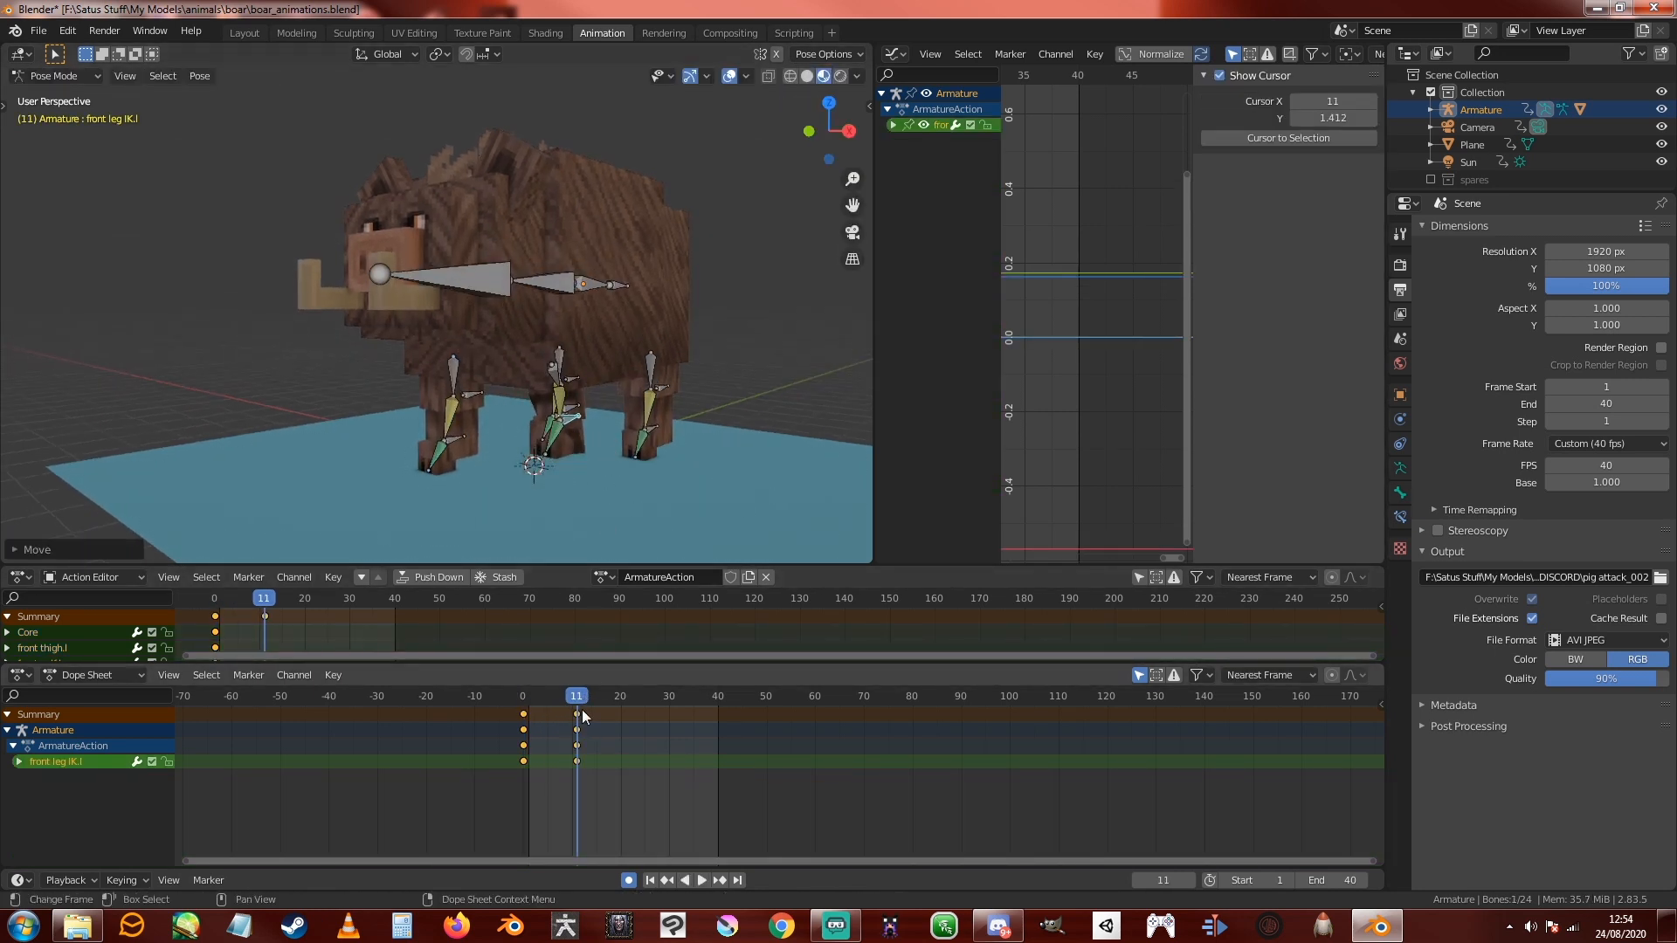
{"action": "mouse_move", "coordinate": [575, 695]}
{"action": "left_mouse_down"}
{"action": "mouse_move", "coordinate": [522, 696]}
{"action": "mouse_move", "coordinate": [557, 696]}
{"action": "left_mouse_up"}
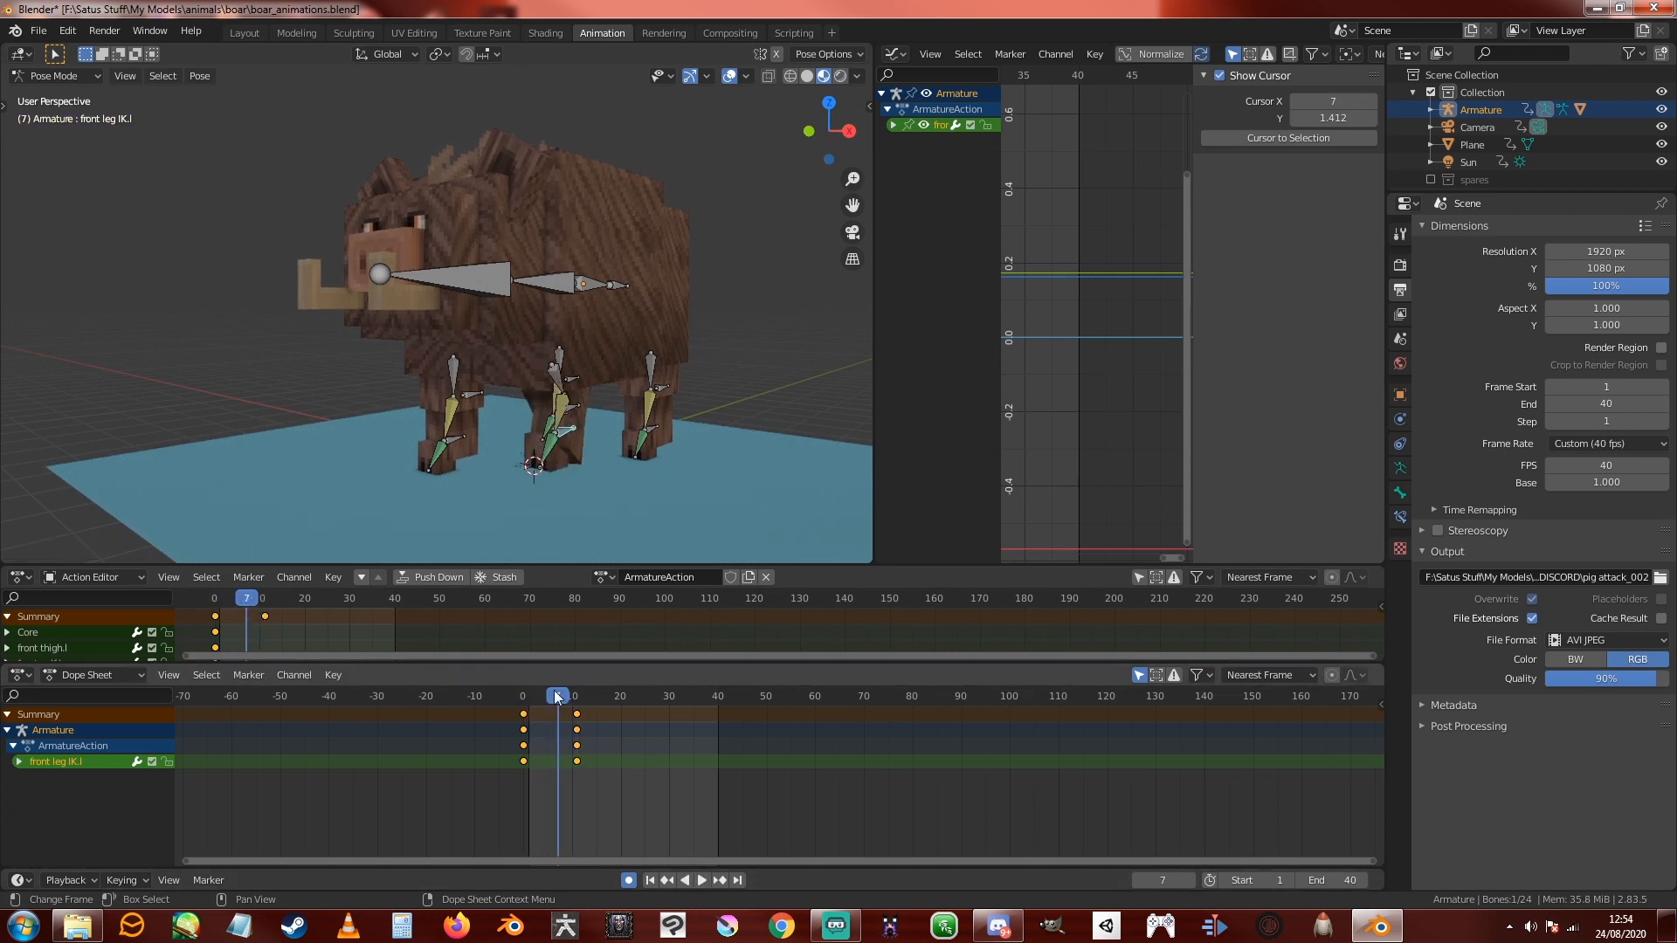
{"action": "key", "text": "space"}
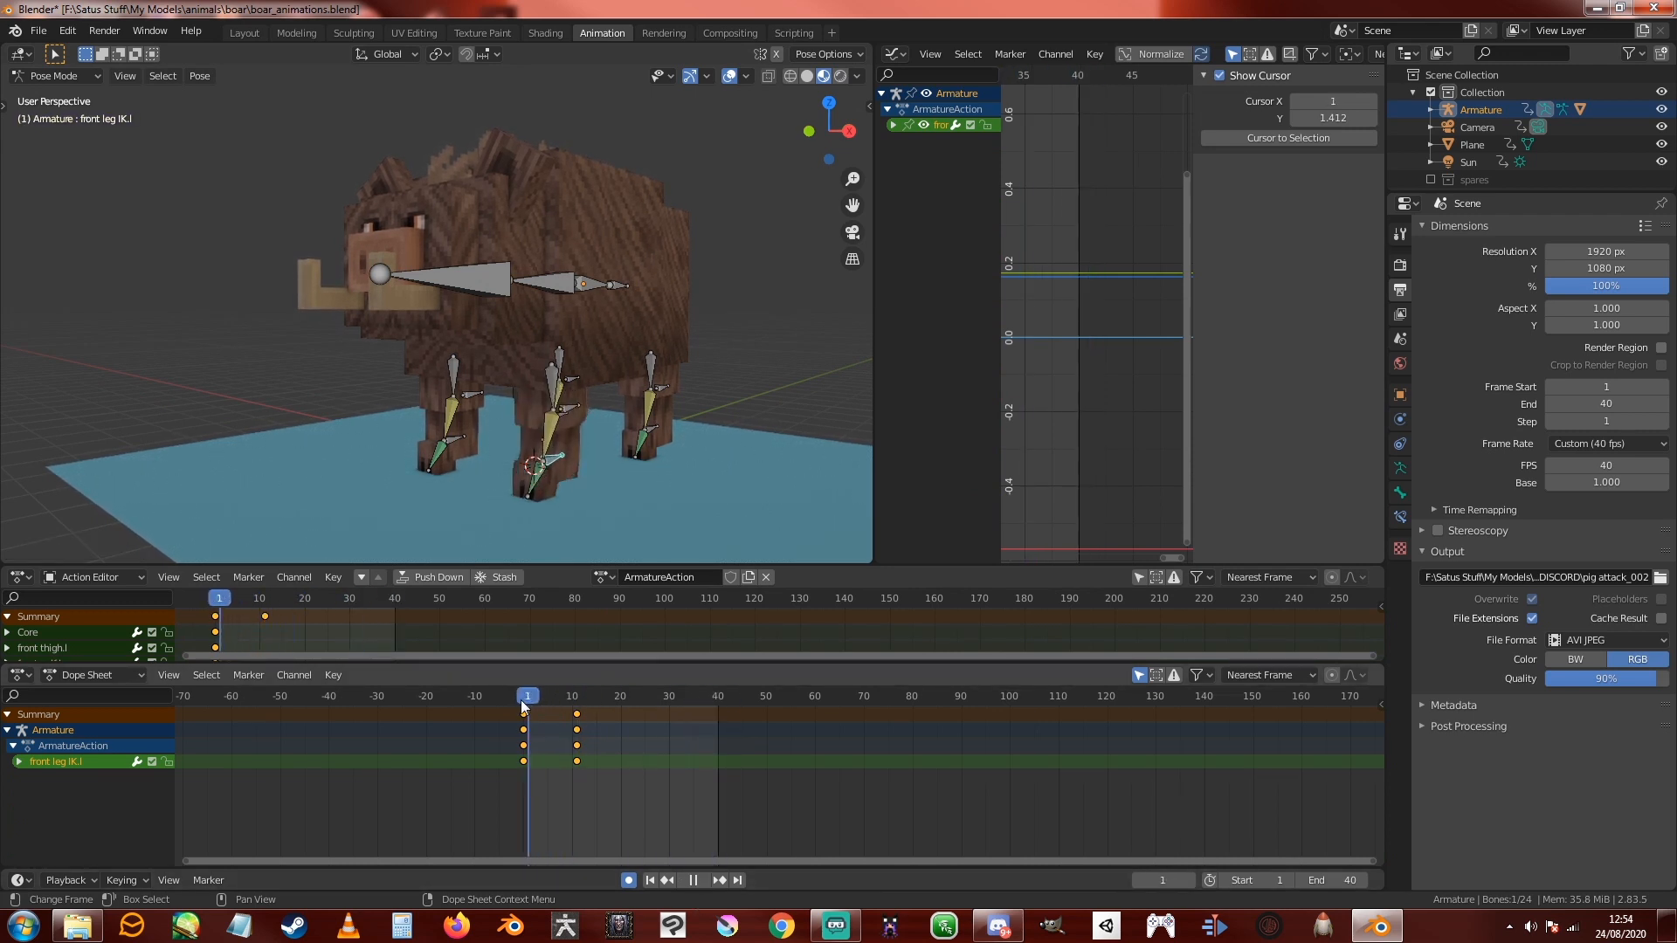
Step: Delete the front leg IK.l keyframe at frame 11
{"action": "left_click", "coordinate": [577, 716]}
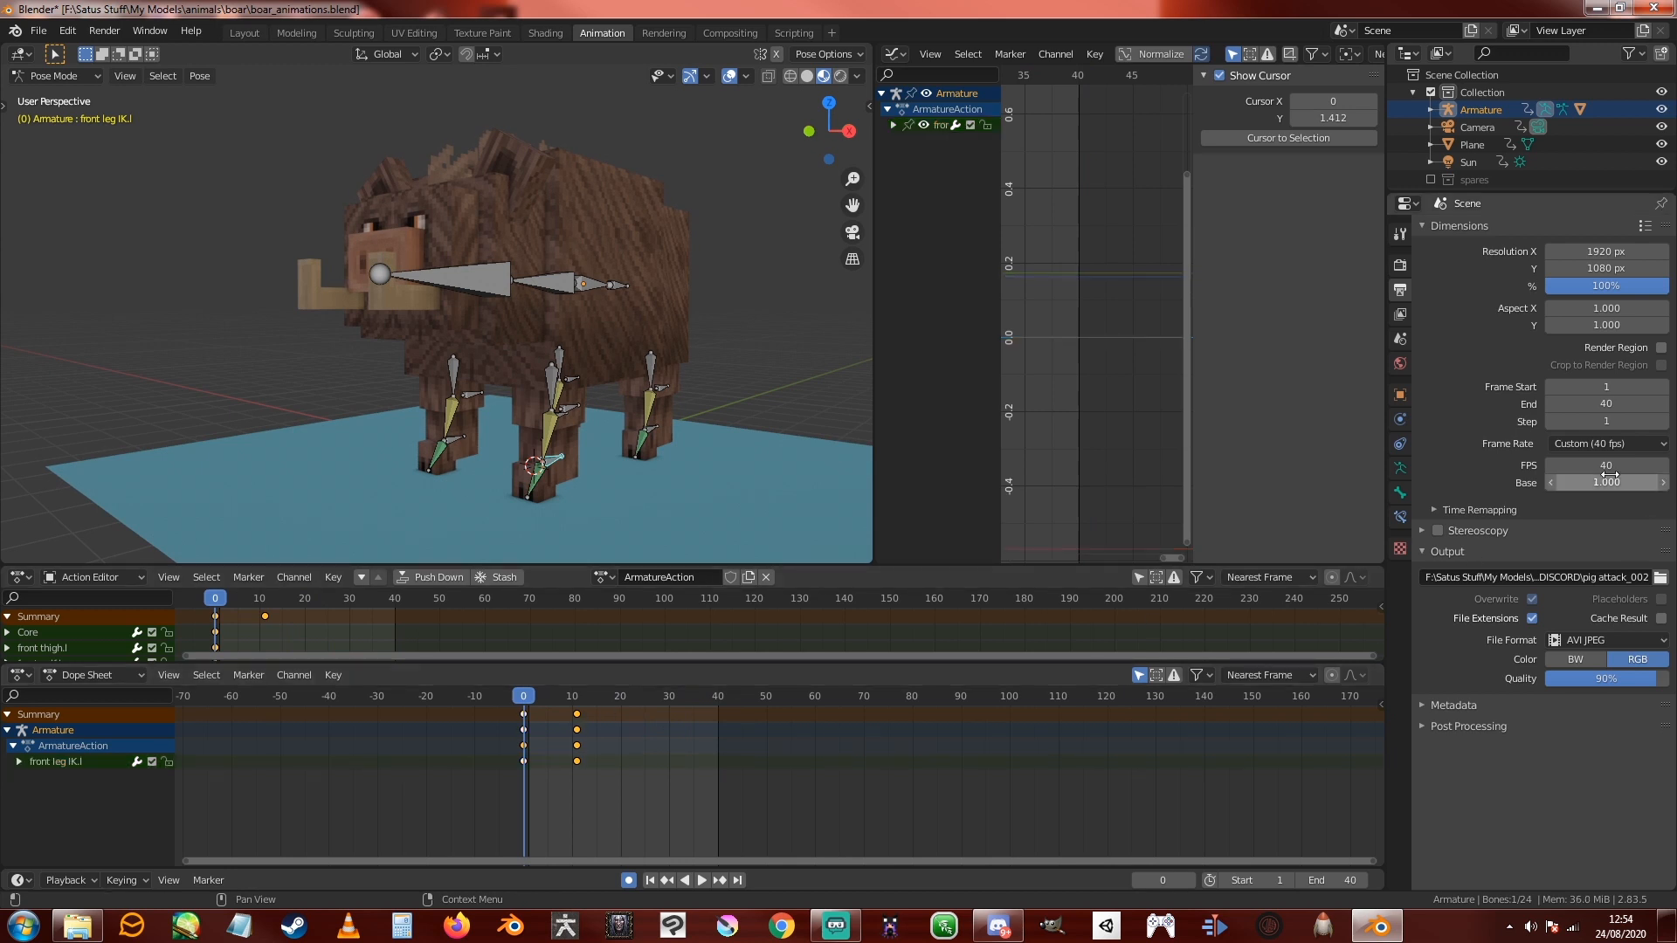
{"action": "key", "text": "x"}
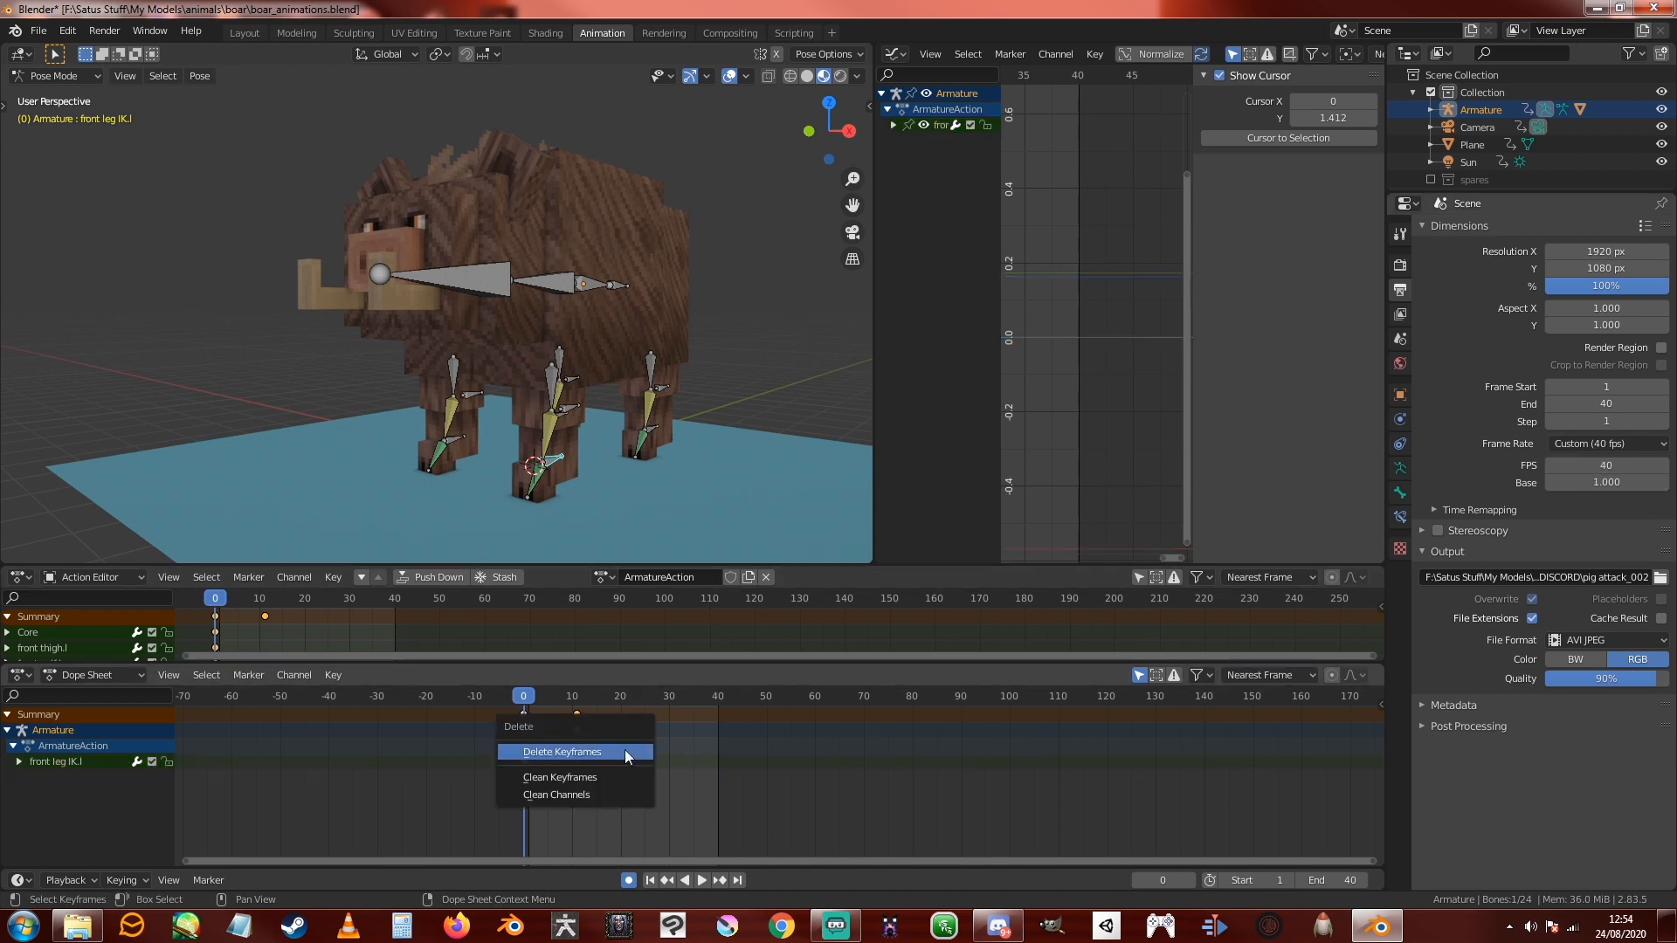
{"action": "left_click", "coordinate": [626, 749]}
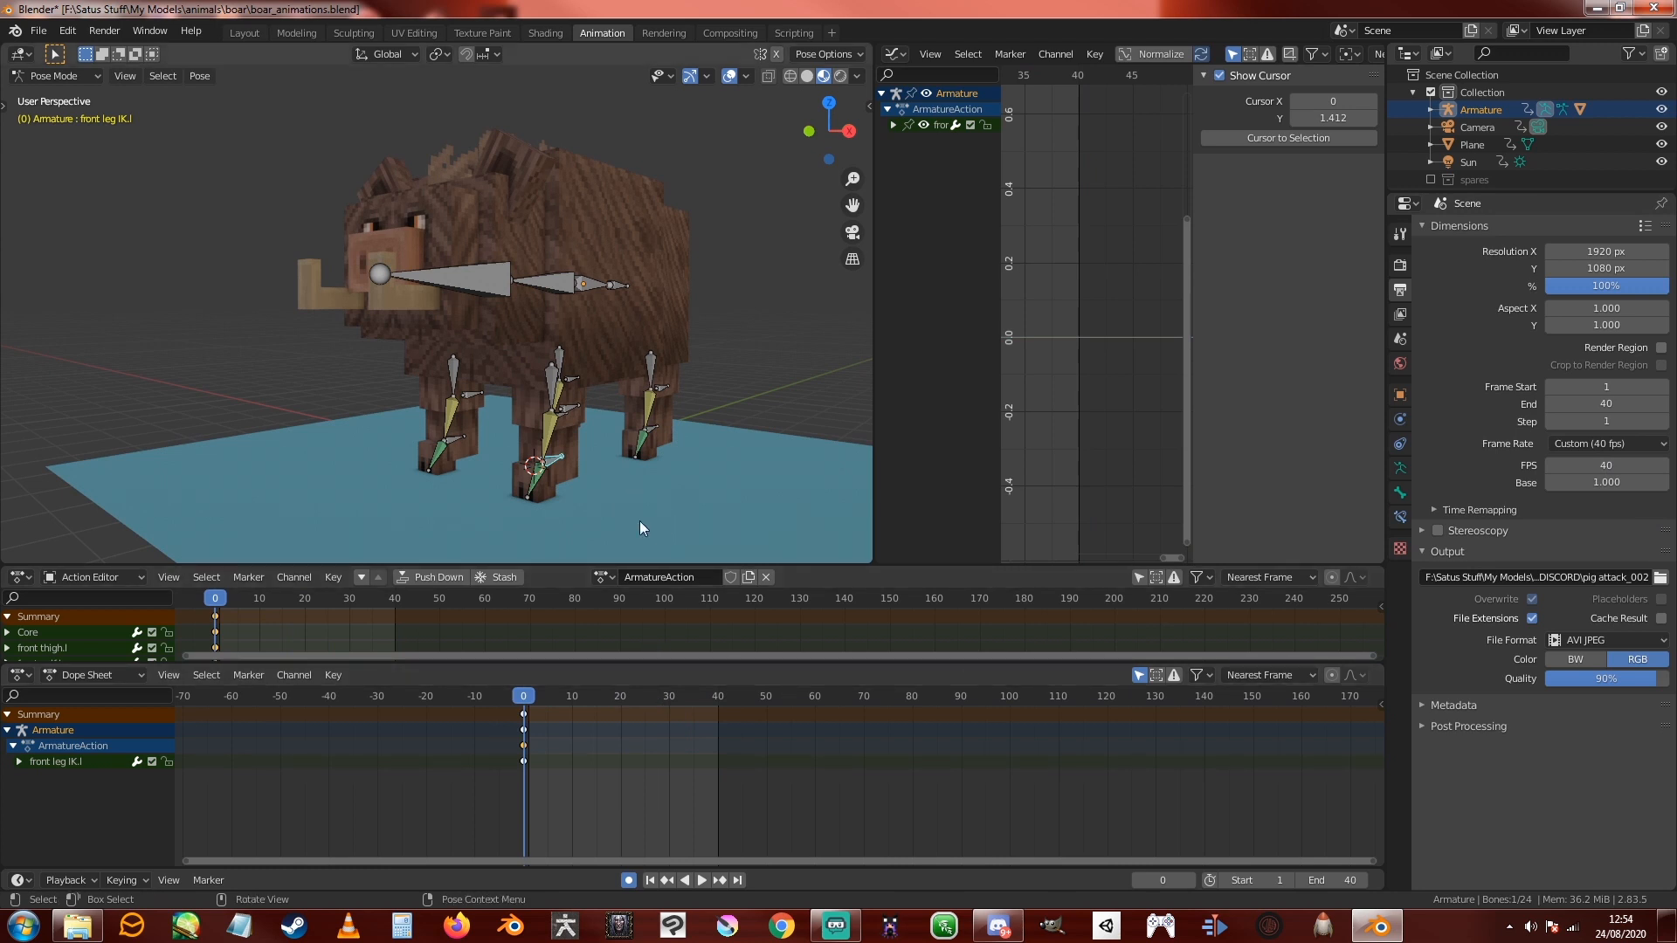
Step: Select the Core bone and widen the 3D viewport by narrowing the graph editor beside it
{"action": "middle_click_drag", "start_coordinate": [640, 520], "coordinate": [547, 408]}
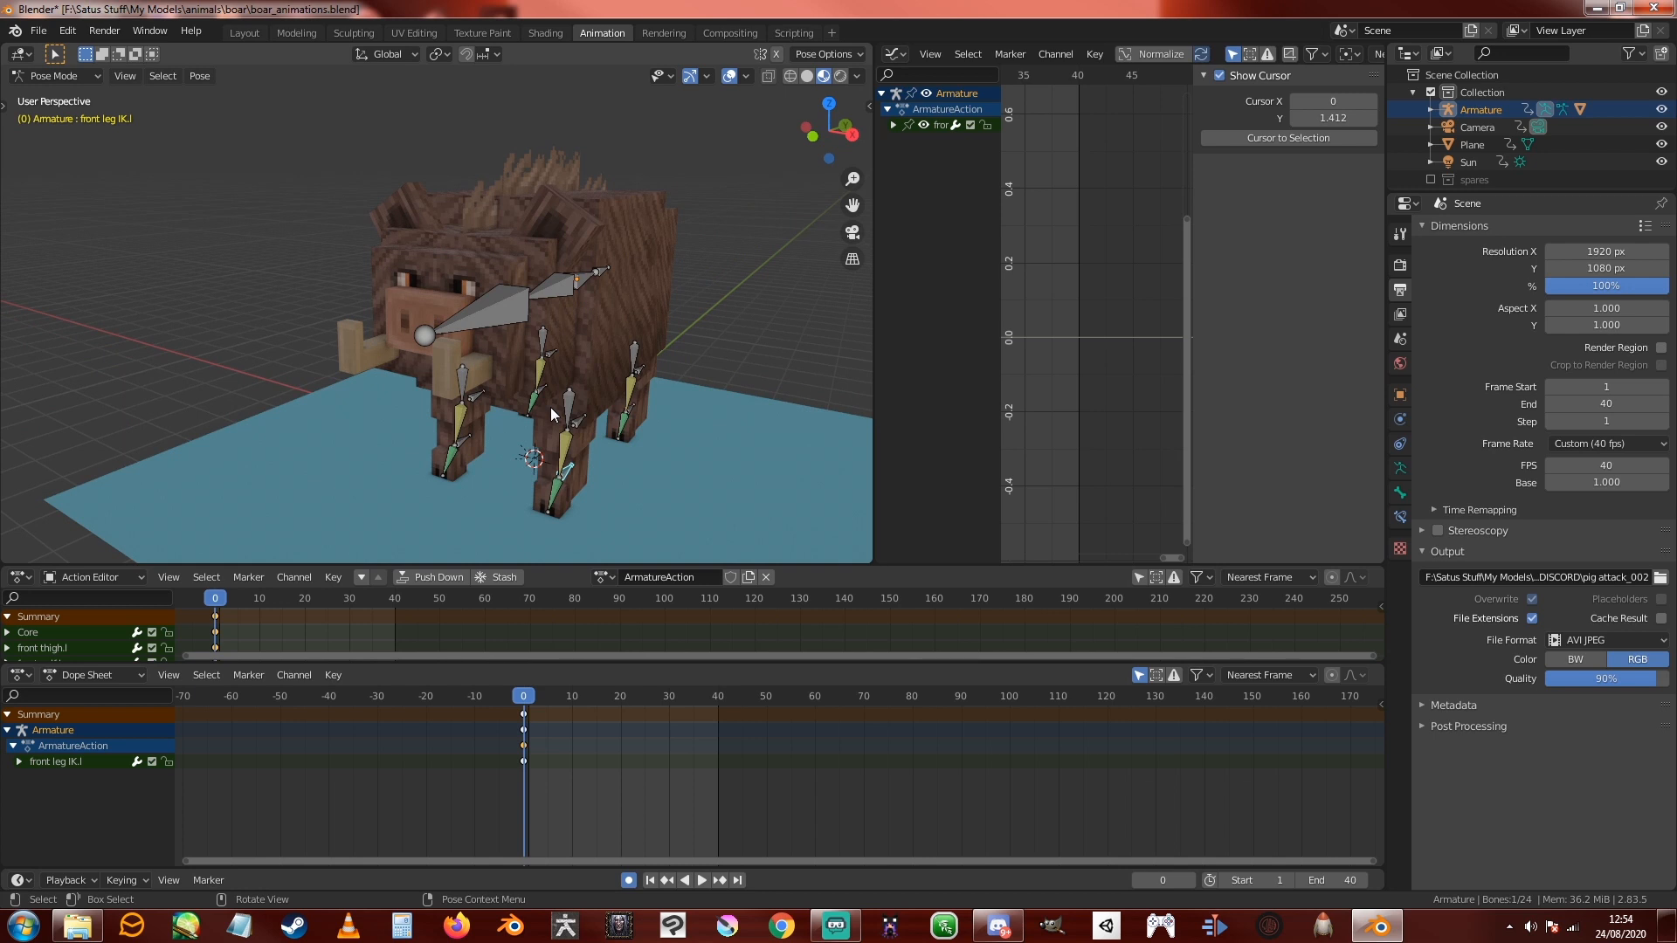
{"action": "middle_click_drag", "start_coordinate": [673, 430], "coordinate": [620, 340]}
{"action": "scroll", "coordinate": [583, 420], "scroll_direction": "up", "scroll_amount": 2}
{"action": "left_click", "coordinate": [512, 308]}
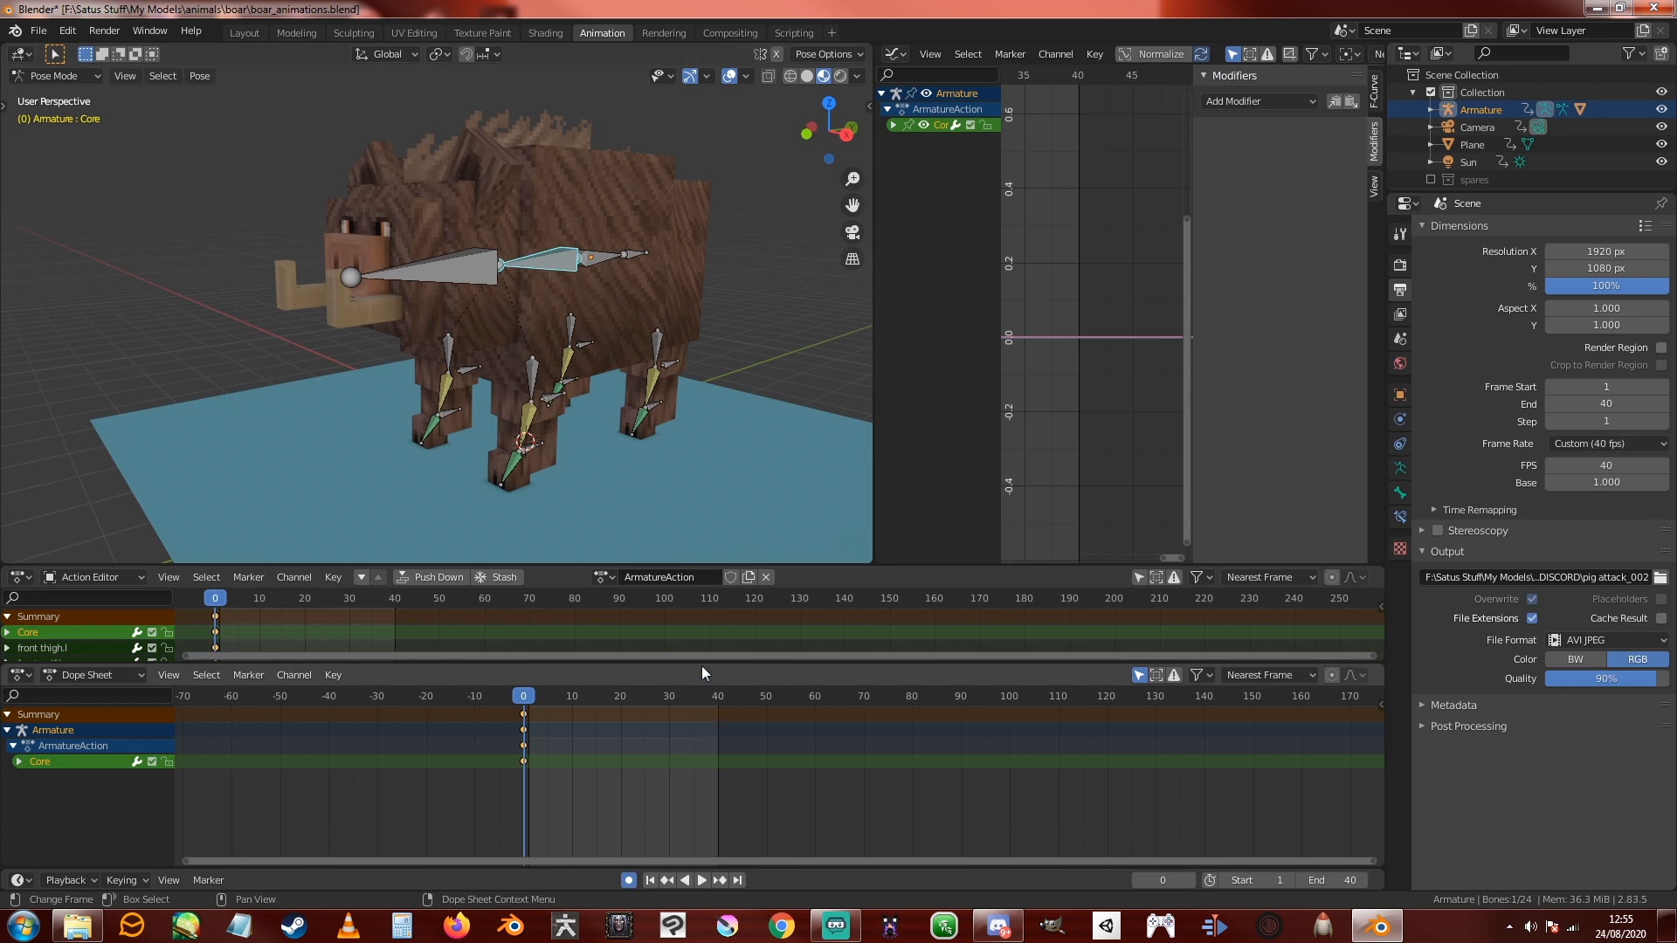
{"action": "mouse_move", "coordinate": [646, 390]}
{"action": "middle_mouse_down"}
{"action": "mouse_move", "coordinate": [750, 390]}
{"action": "mouse_move", "coordinate": [678, 396]}
{"action": "middle_mouse_up"}
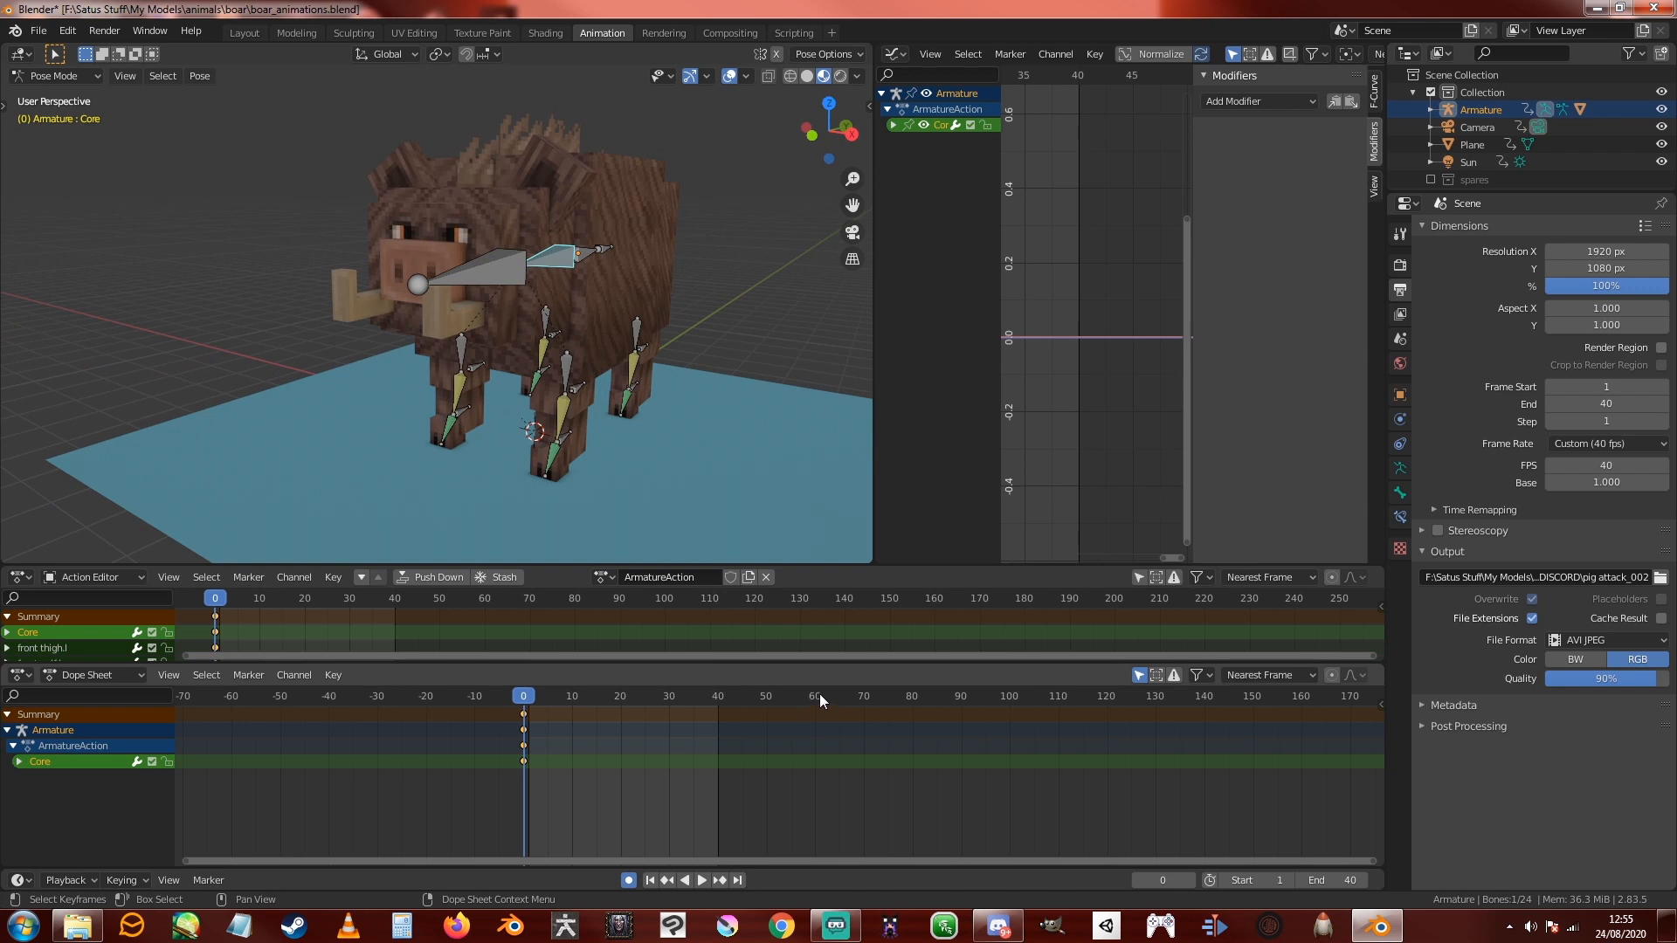
{"action": "middle_click_drag", "start_coordinate": [664, 505], "coordinate": [604, 444]}
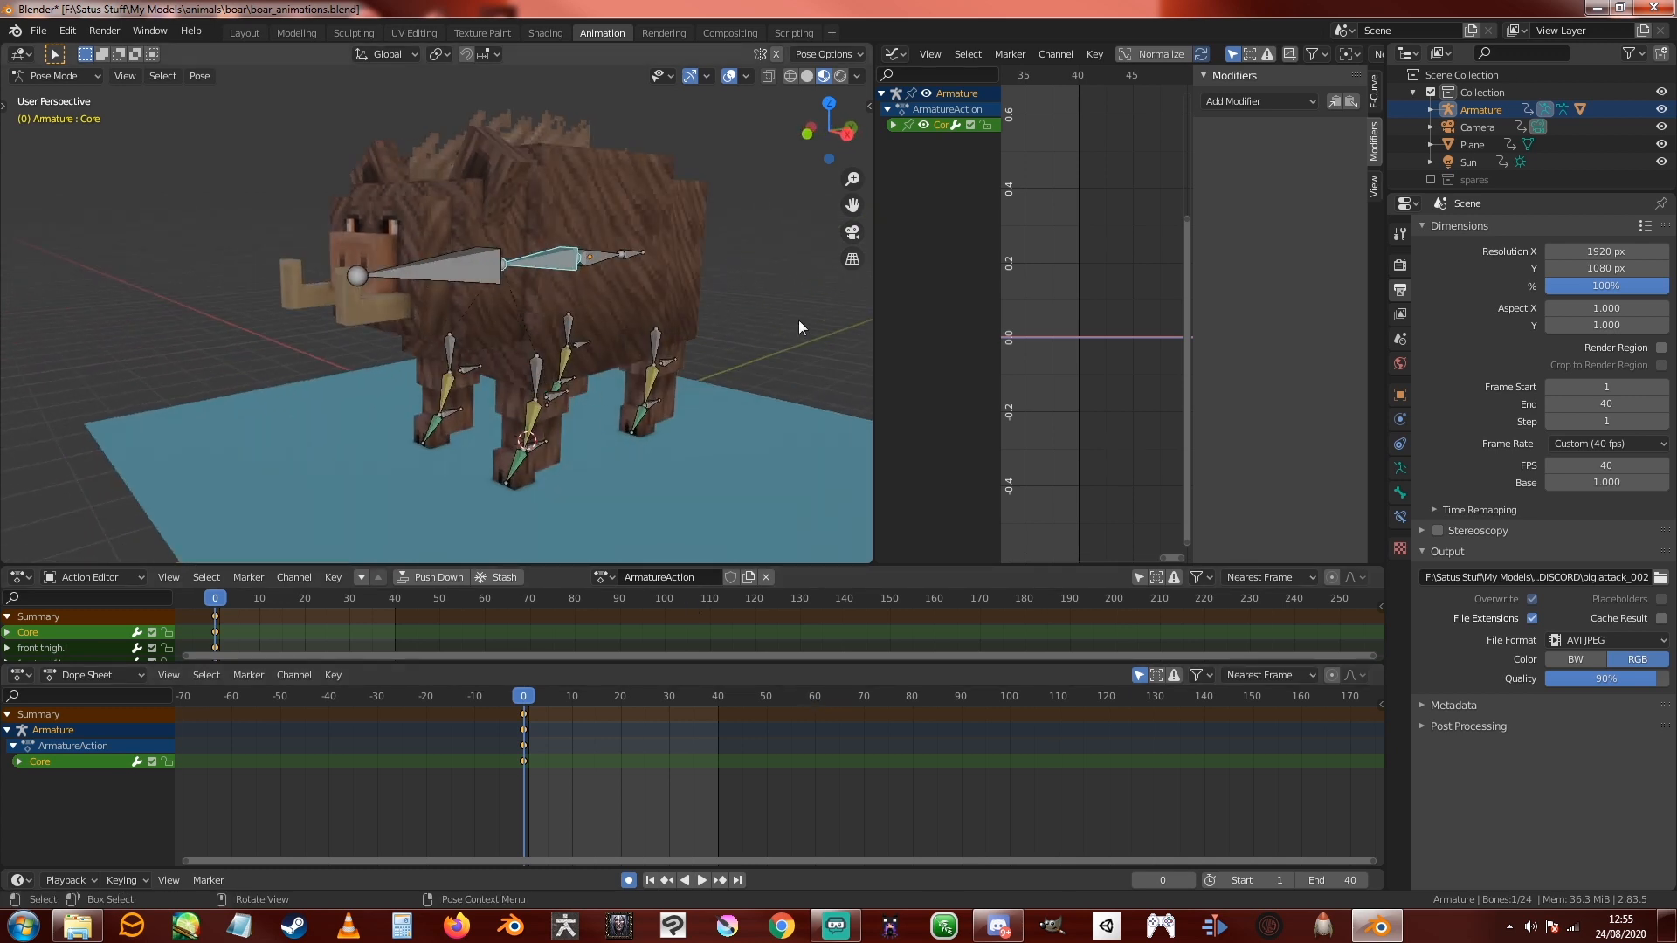
{"action": "left_click_drag", "start_coordinate": [868, 323], "coordinate": [1034, 323]}
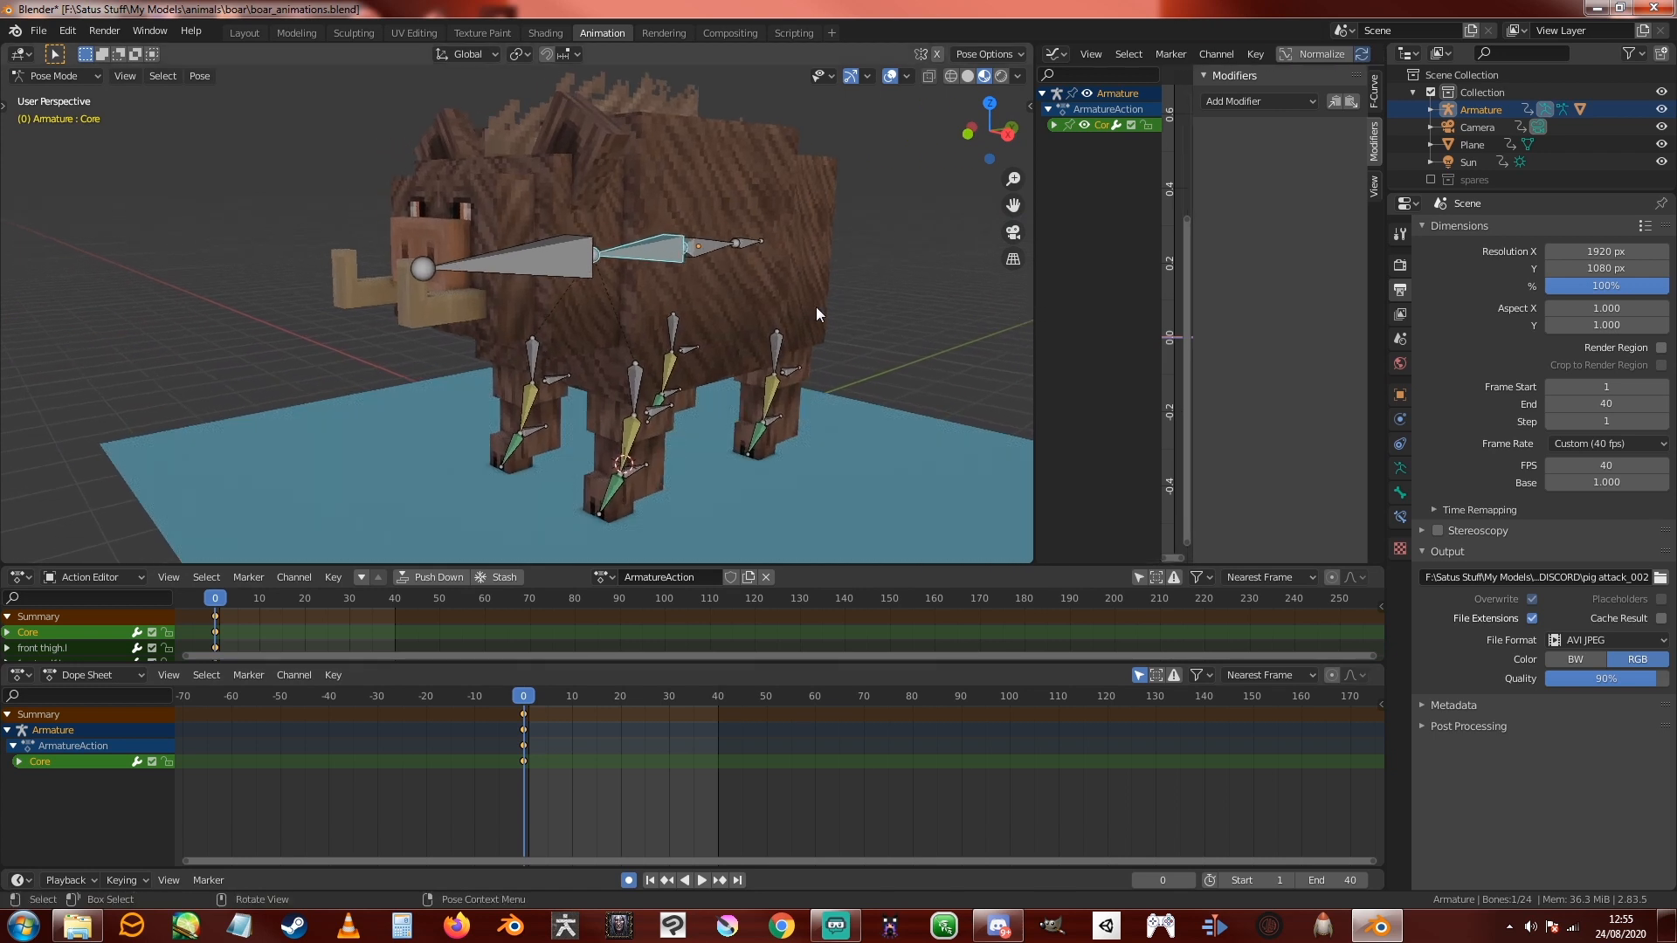
Step: Select the Head bone at frame 20 in front view and enable the Rotate object gizmo
{"action": "left_click", "coordinate": [559, 354]}
{"action": "middle_click_drag", "start_coordinate": [606, 405], "coordinate": [693, 385], "text": "alt"}
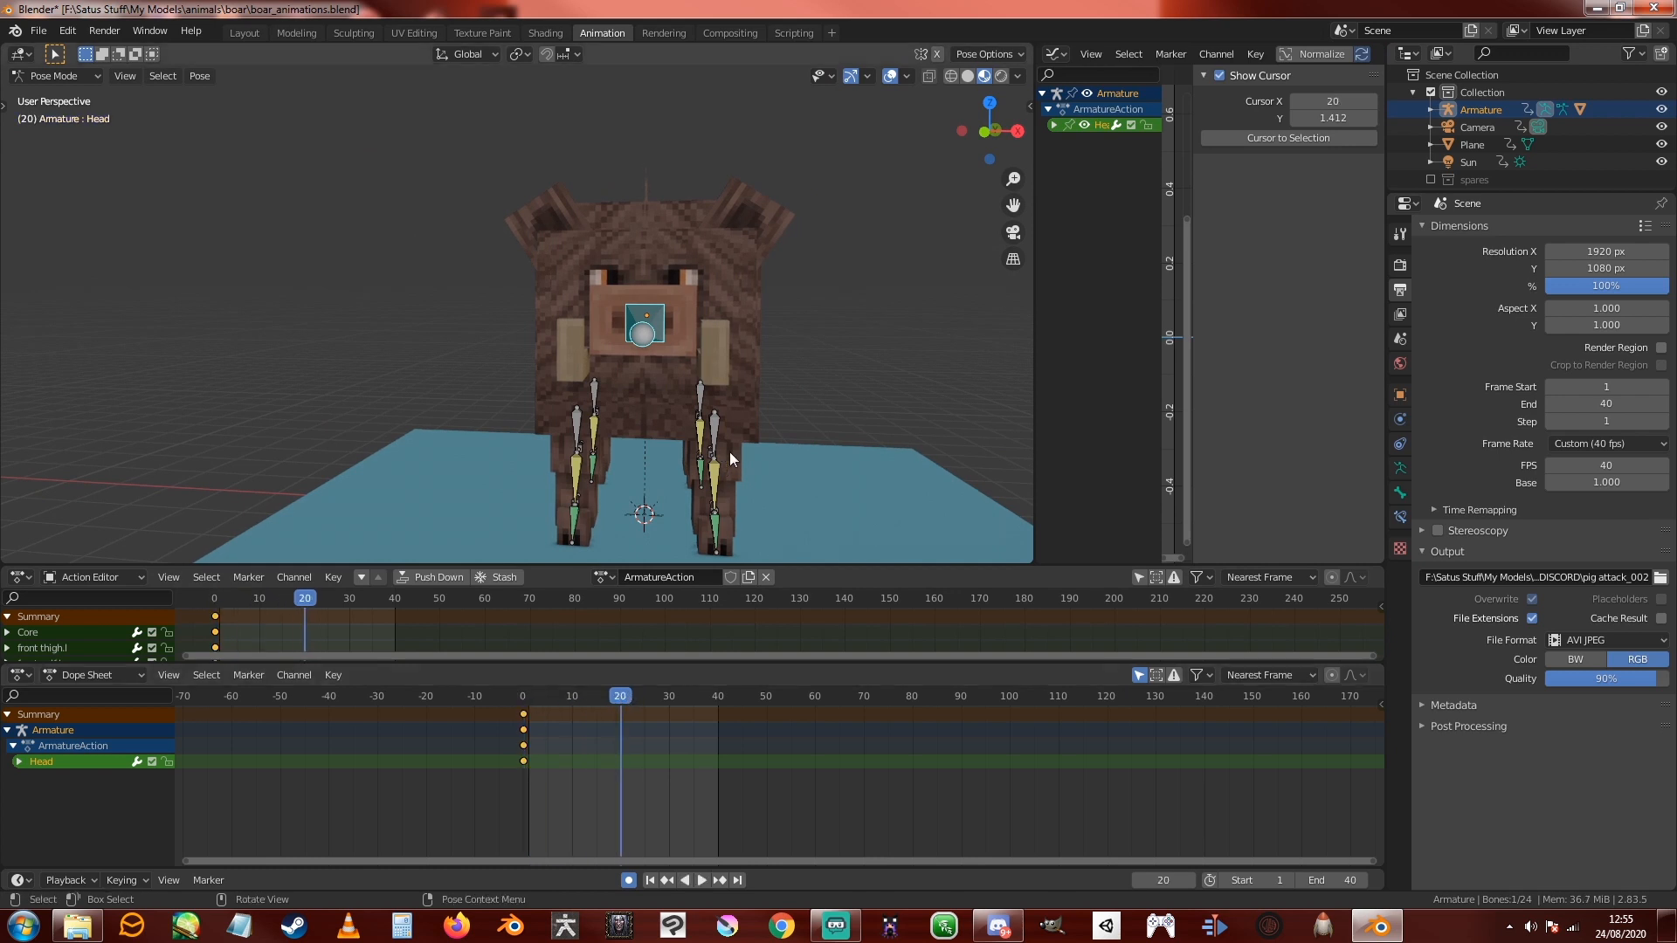
{"action": "middle_click_drag", "start_coordinate": [732, 451], "coordinate": [657, 436]}
{"action": "key", "text": "KP_1"}
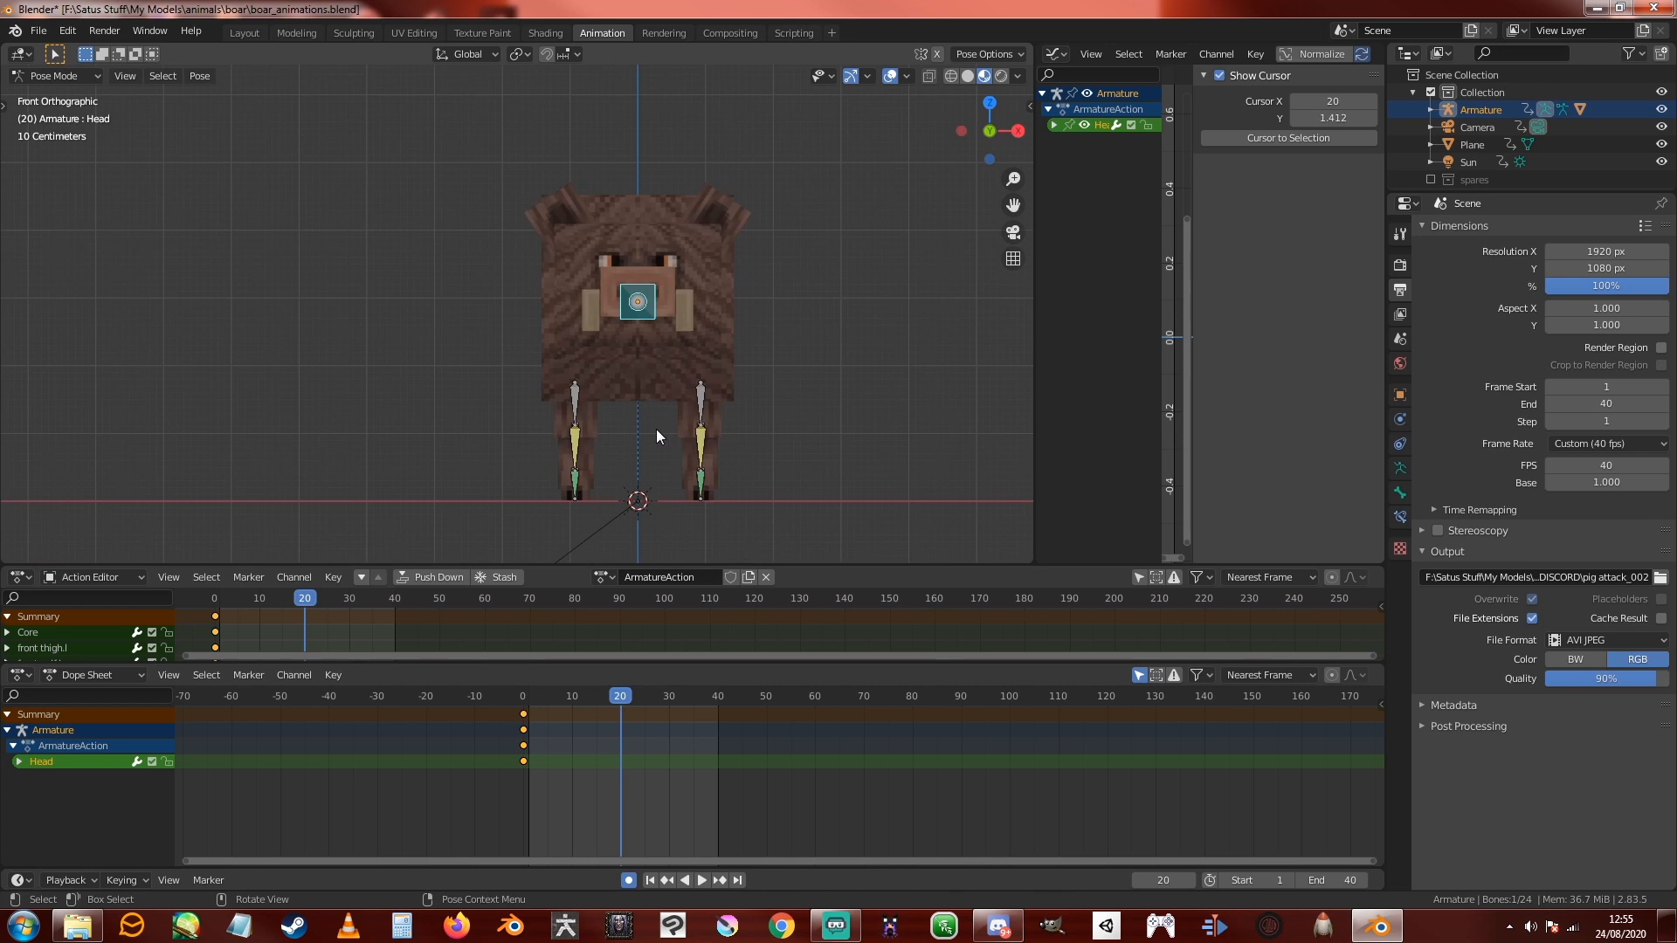
{"action": "left_click", "coordinate": [907, 77]}
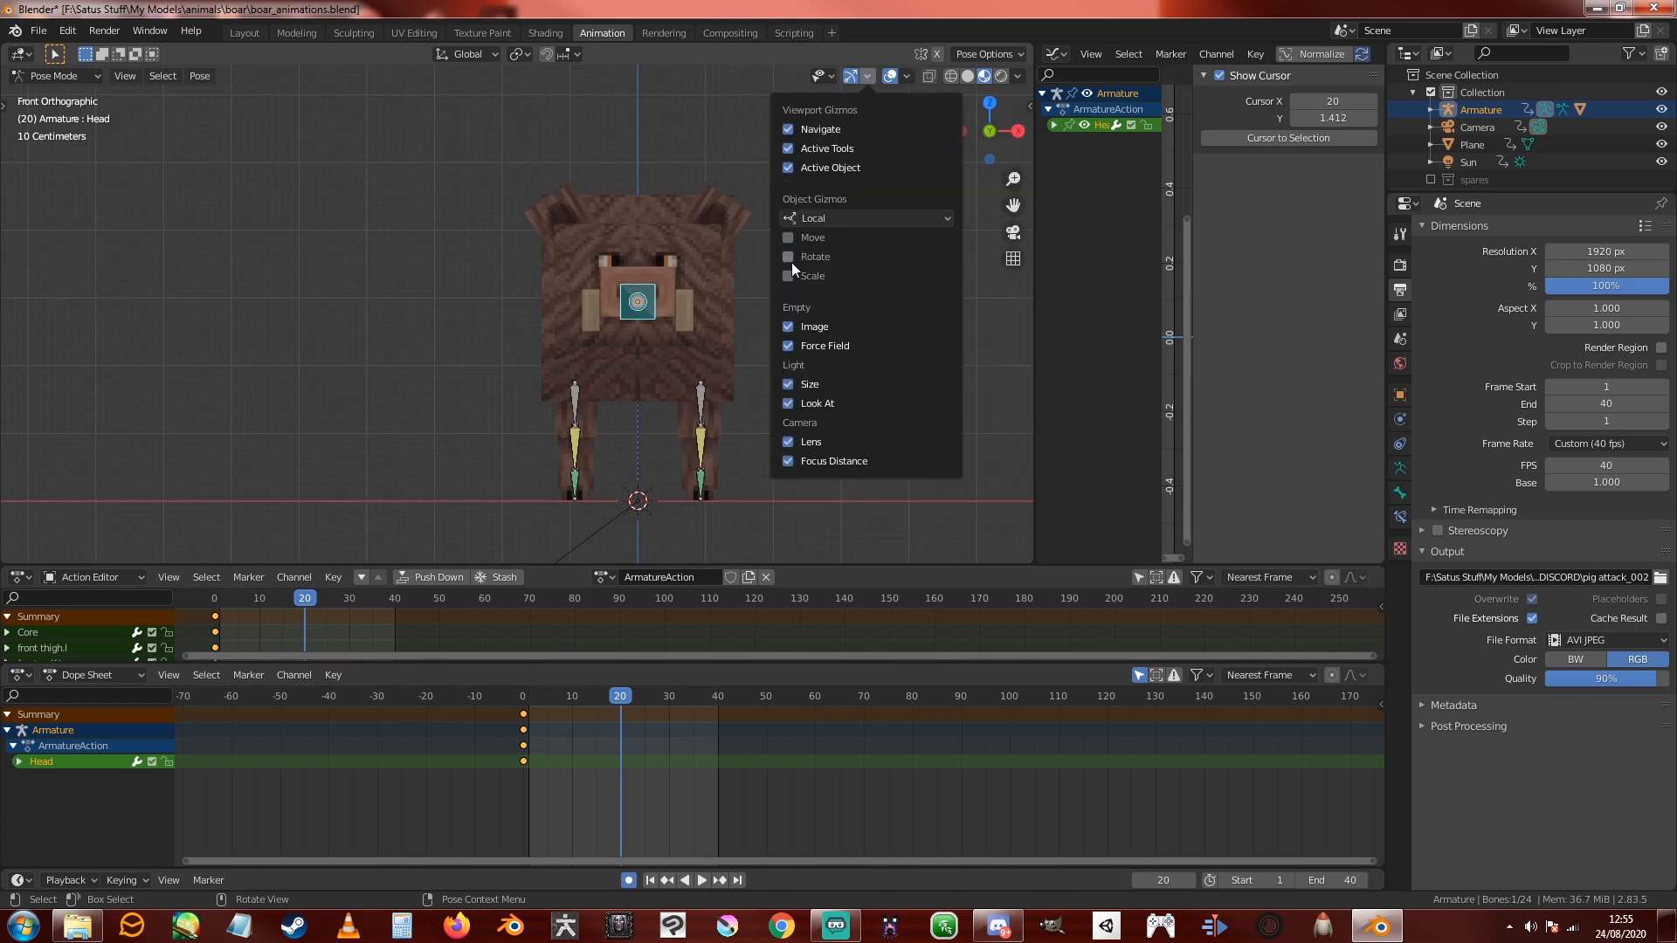
{"action": "left_click", "coordinate": [789, 257]}
{"action": "left_click", "coordinate": [705, 303]}
{"action": "left_click", "coordinate": [649, 299]}
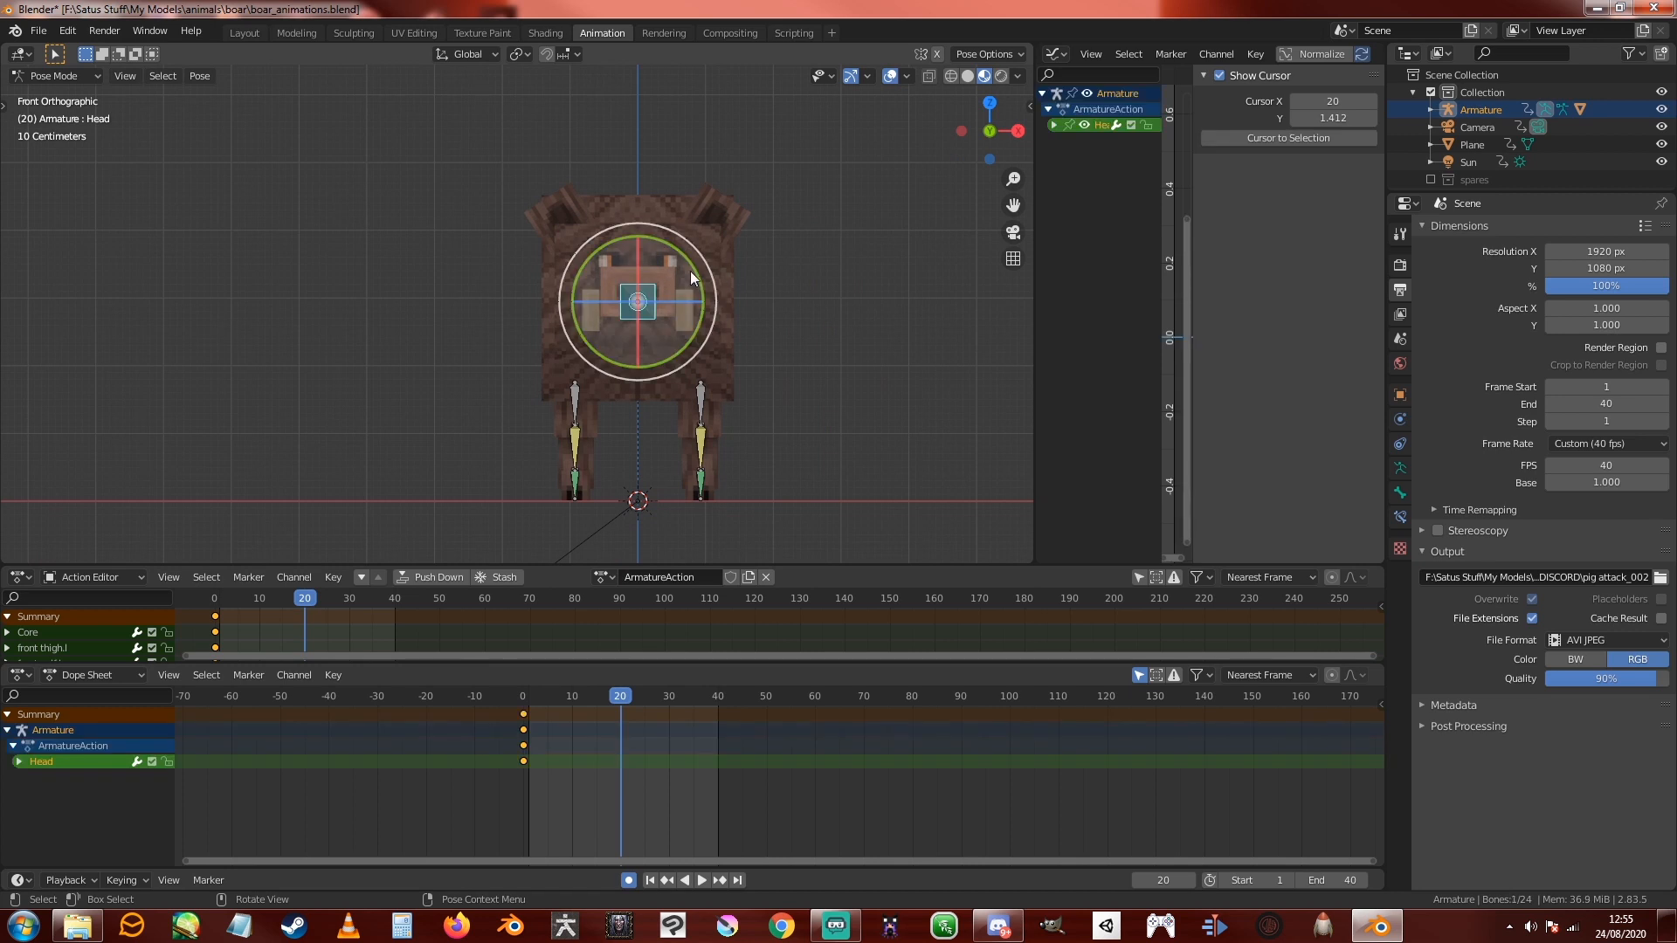
Step: Examine the Head bone's rotation rings from the front and the side
{"action": "mouse_move", "coordinate": [649, 299]}
{"action": "middle_mouse_down"}
{"action": "mouse_move", "coordinate": [758, 313]}
{"action": "mouse_move", "coordinate": [642, 269]}
{"action": "middle_mouse_up"}
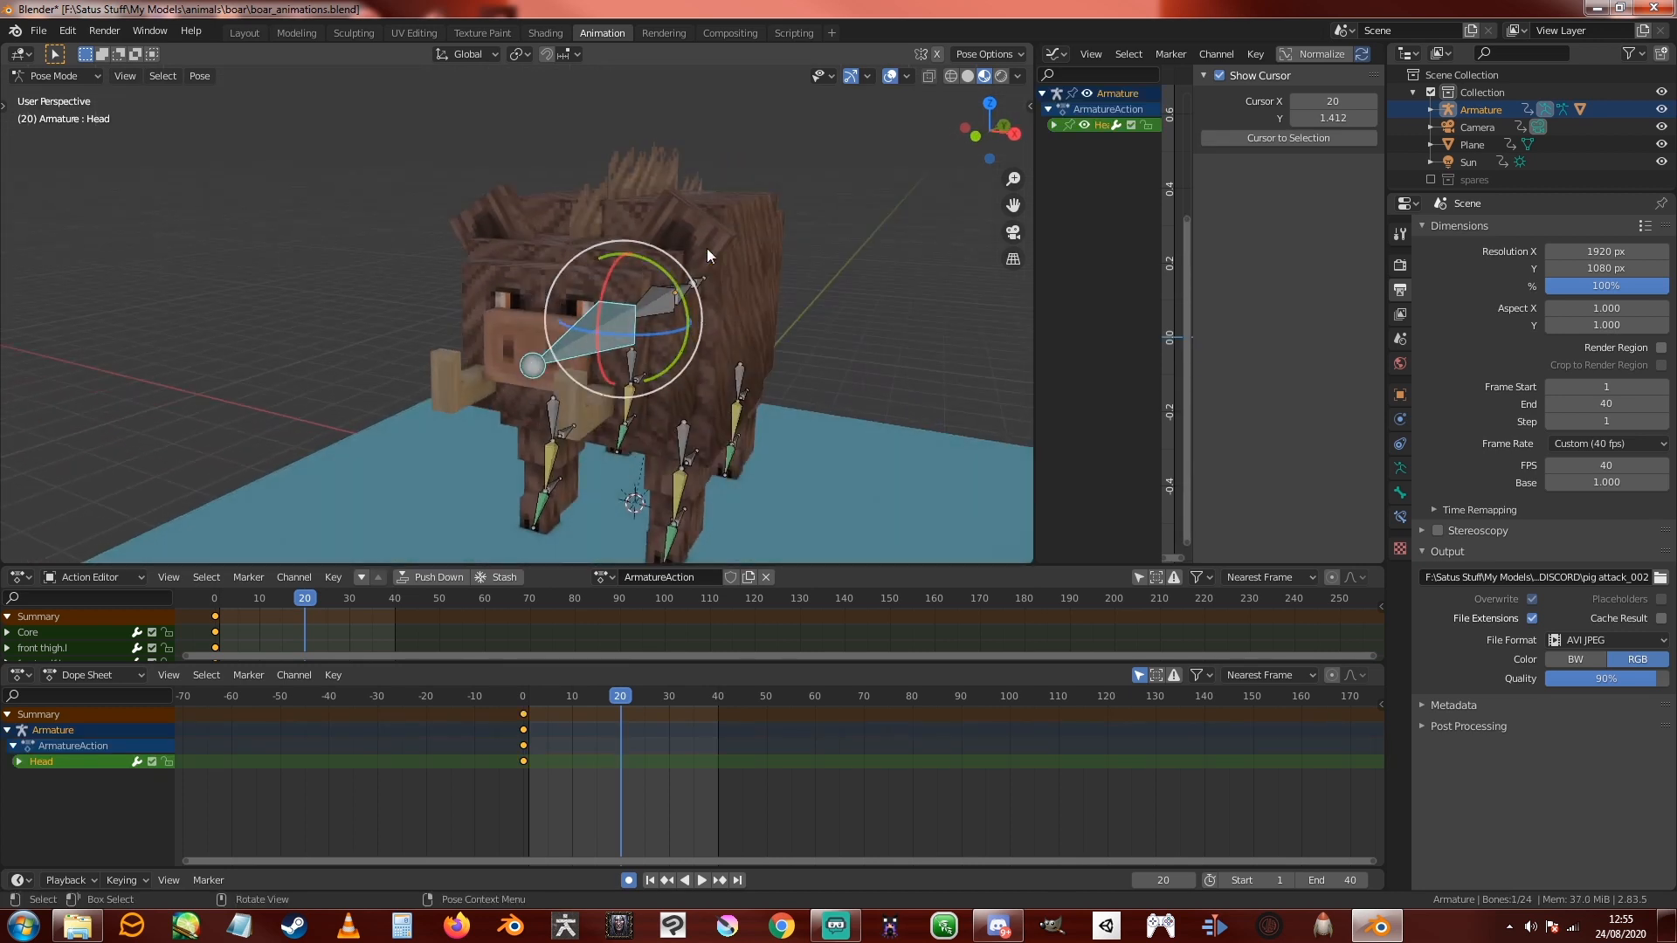
{"action": "mouse_move", "coordinate": [666, 276]}
{"action": "left_mouse_down"}
{"action": "mouse_move", "coordinate": [631, 248]}
{"action": "mouse_move", "coordinate": [673, 287]}
{"action": "left_mouse_up"}
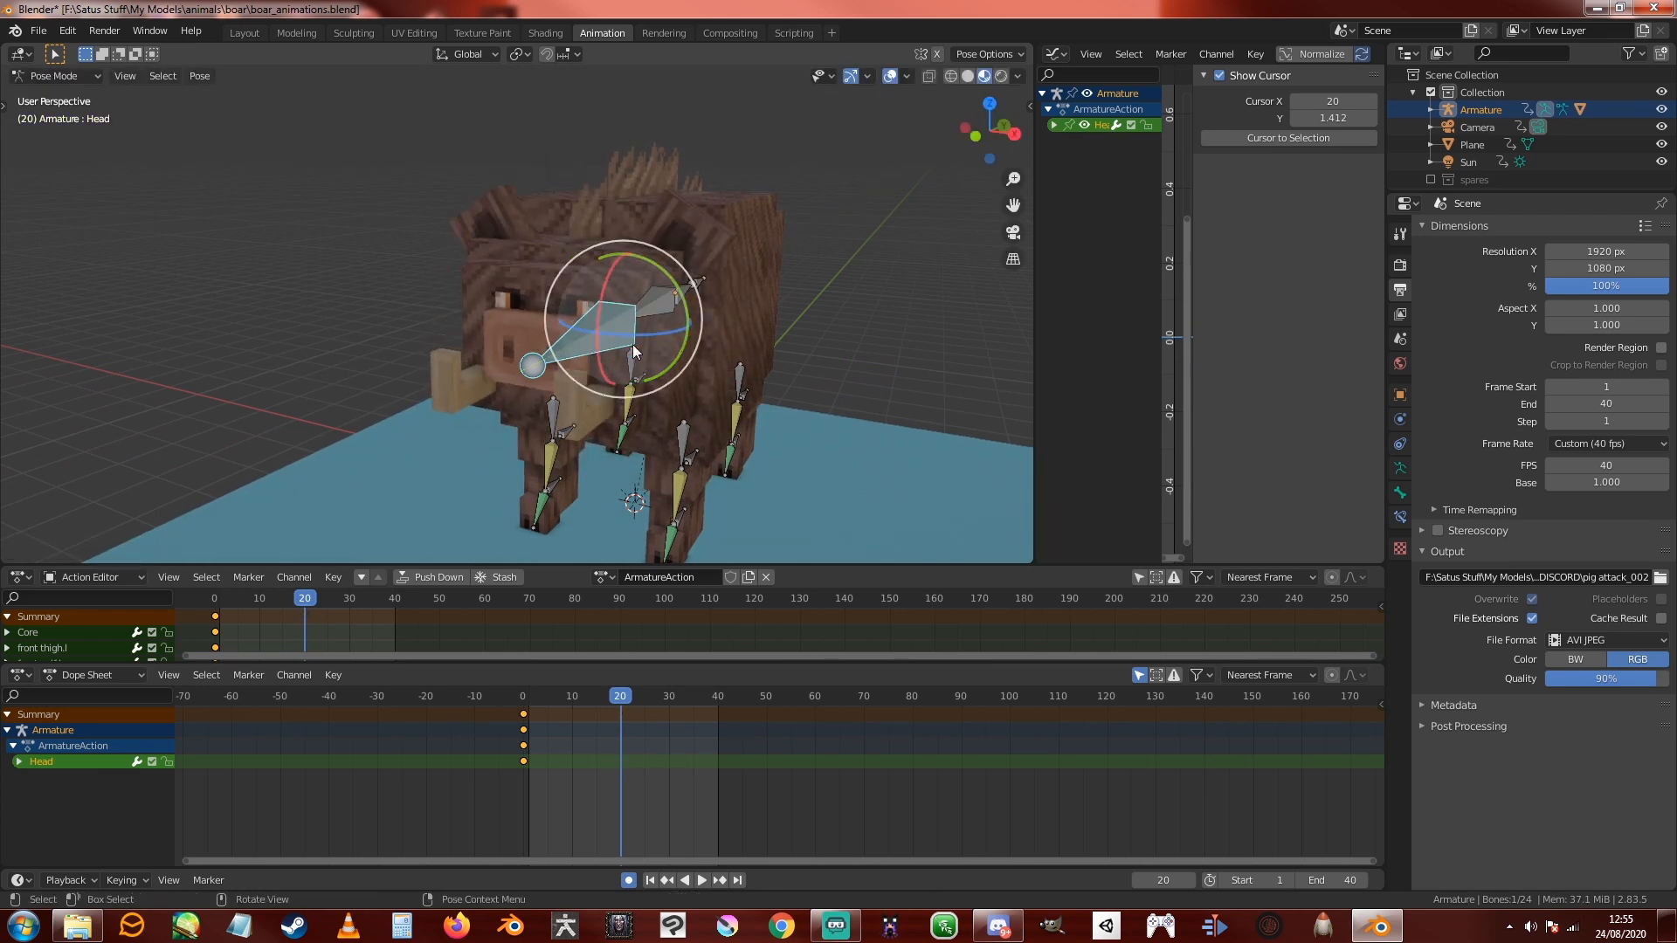
{"action": "mouse_move", "coordinate": [631, 348]}
{"action": "left_mouse_down"}
{"action": "mouse_move", "coordinate": [669, 333]}
{"action": "mouse_move", "coordinate": [632, 341]}
{"action": "mouse_move", "coordinate": [648, 344]}
{"action": "left_mouse_up"}
{"action": "middle_click_drag", "start_coordinate": [648, 344], "coordinate": [768, 390]}
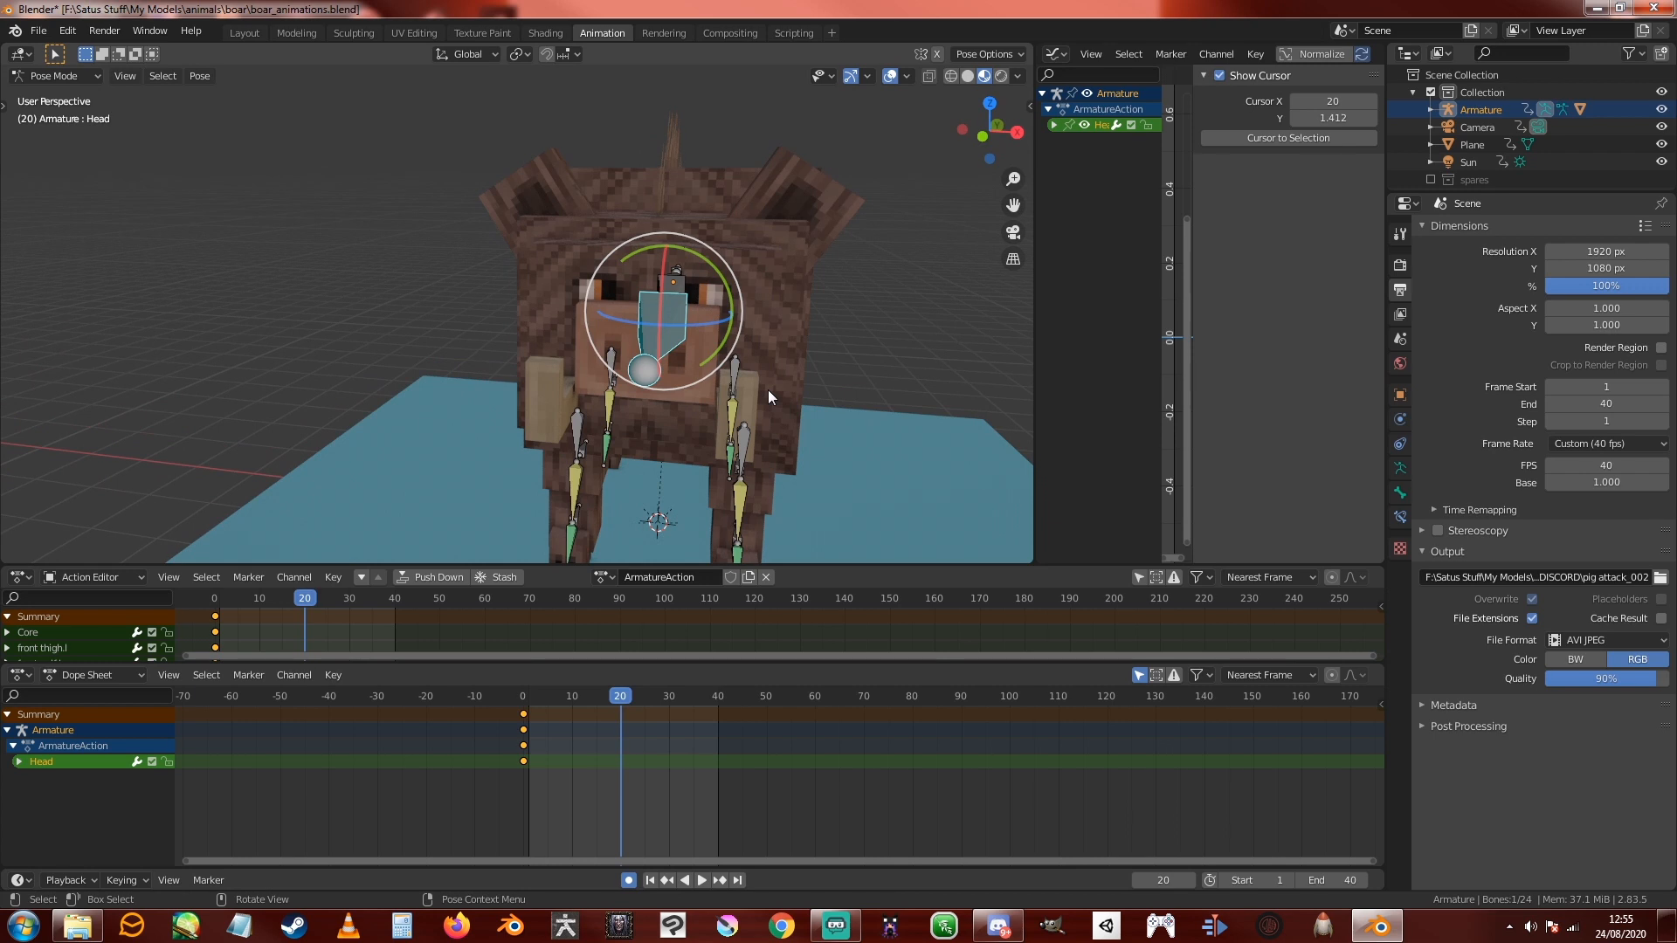
{"action": "middle_click_drag", "start_coordinate": [937, 432], "coordinate": [498, 483]}
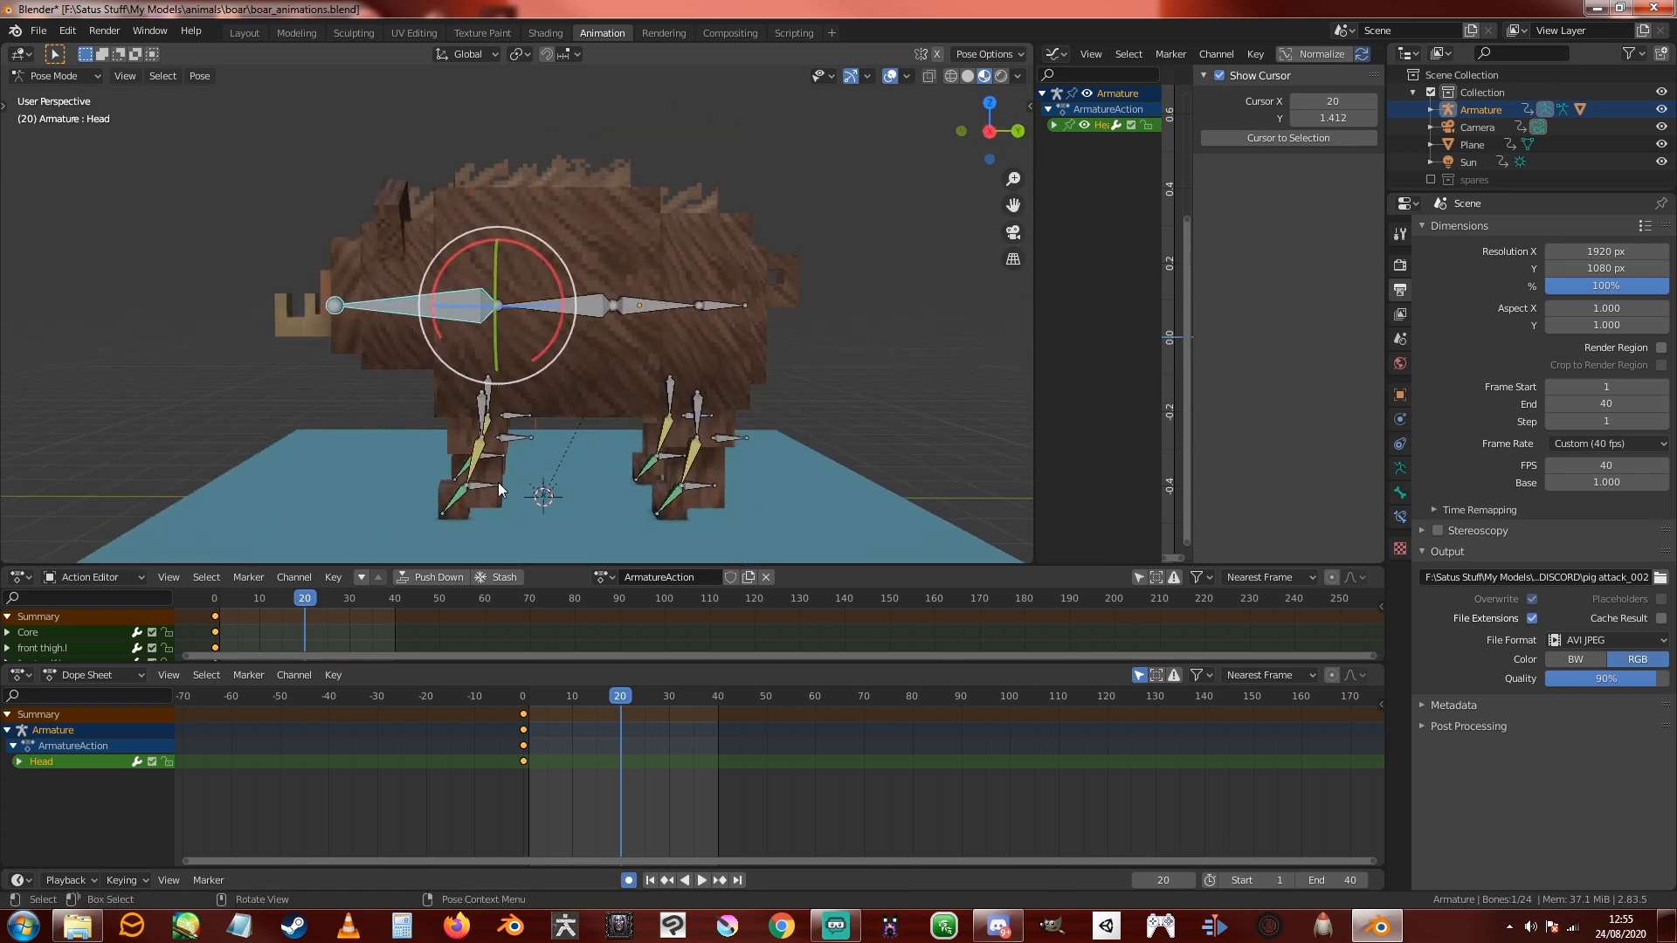
{"action": "left_click", "coordinate": [498, 482]}
{"action": "left_click", "coordinate": [446, 307]}
{"action": "middle_click_drag", "start_coordinate": [441, 348], "coordinate": [715, 400]}
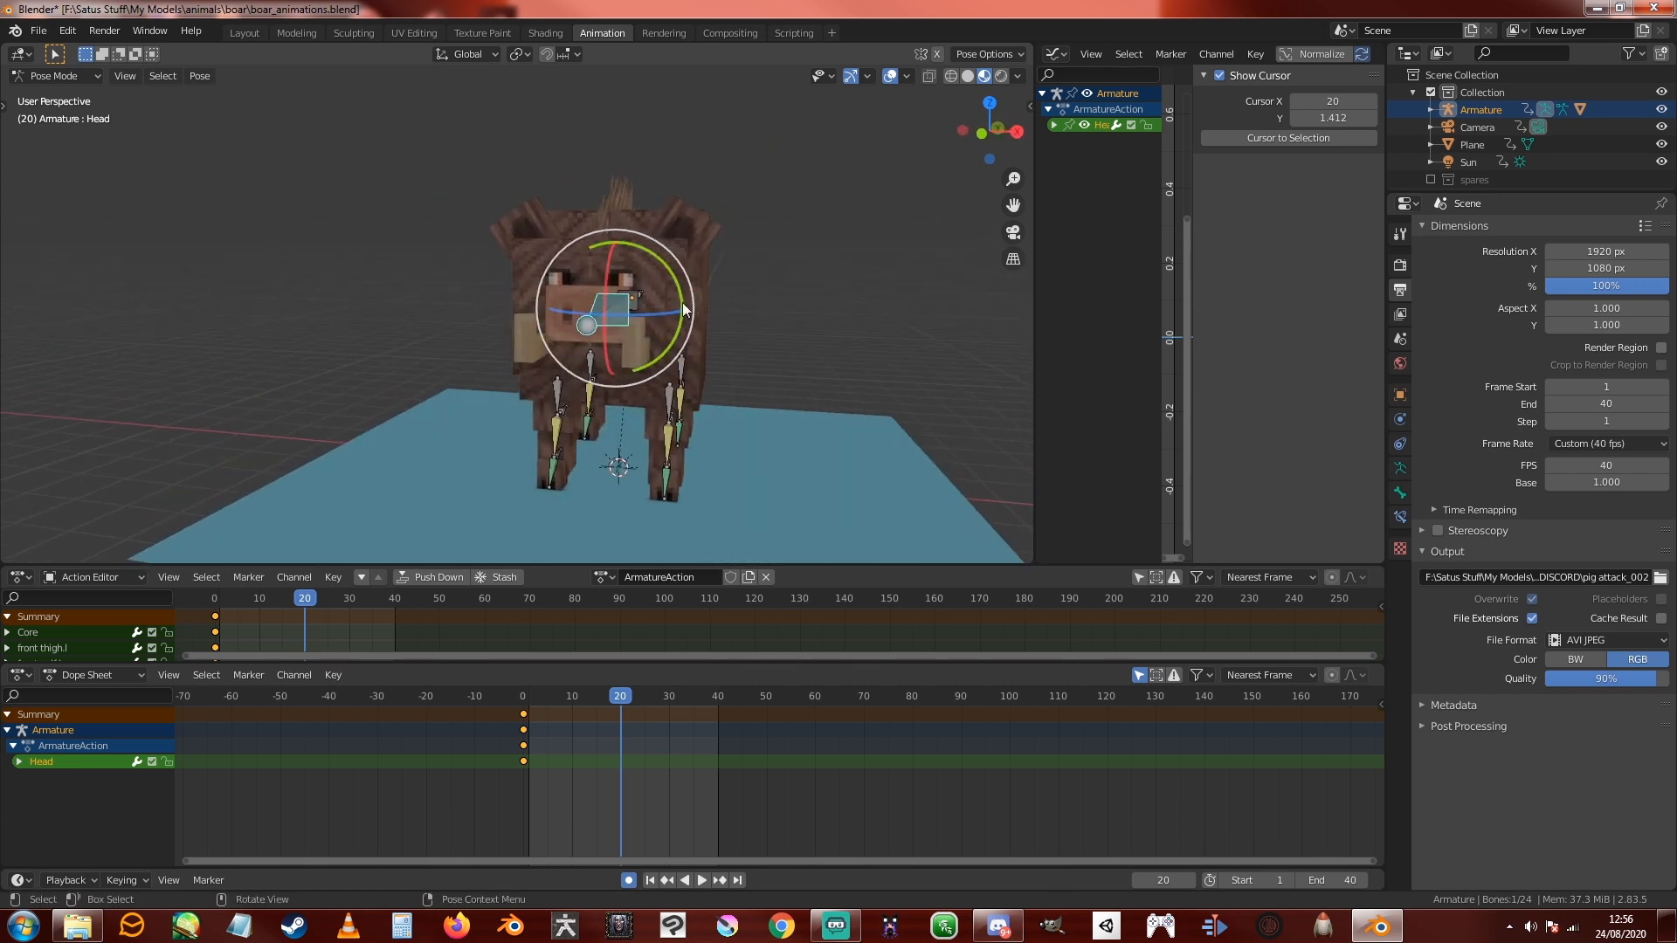
Step: Tilt the Head bone sideways at frame 20, refine it with a trackball rotation, and preview the motion
{"action": "mouse_move", "coordinate": [675, 285]}
{"action": "left_mouse_down"}
{"action": "mouse_move", "coordinate": [662, 252]}
{"action": "mouse_move", "coordinate": [687, 312]}
{"action": "left_mouse_up"}
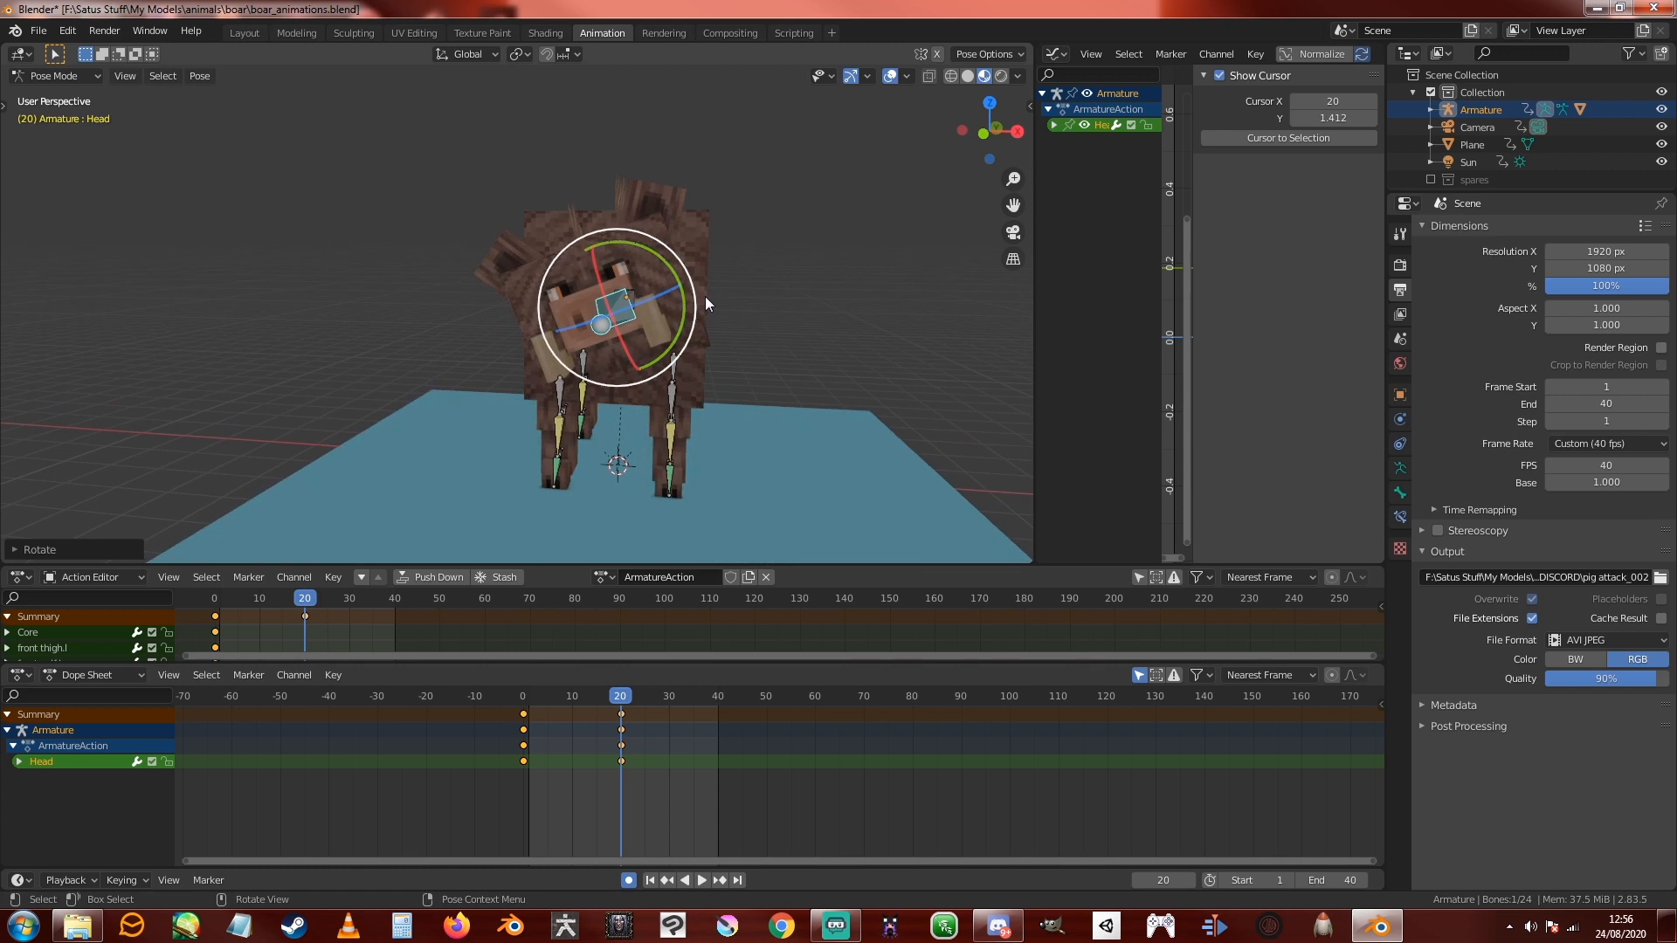
{"action": "key", "text": "r"}
{"action": "key", "text": "r"}
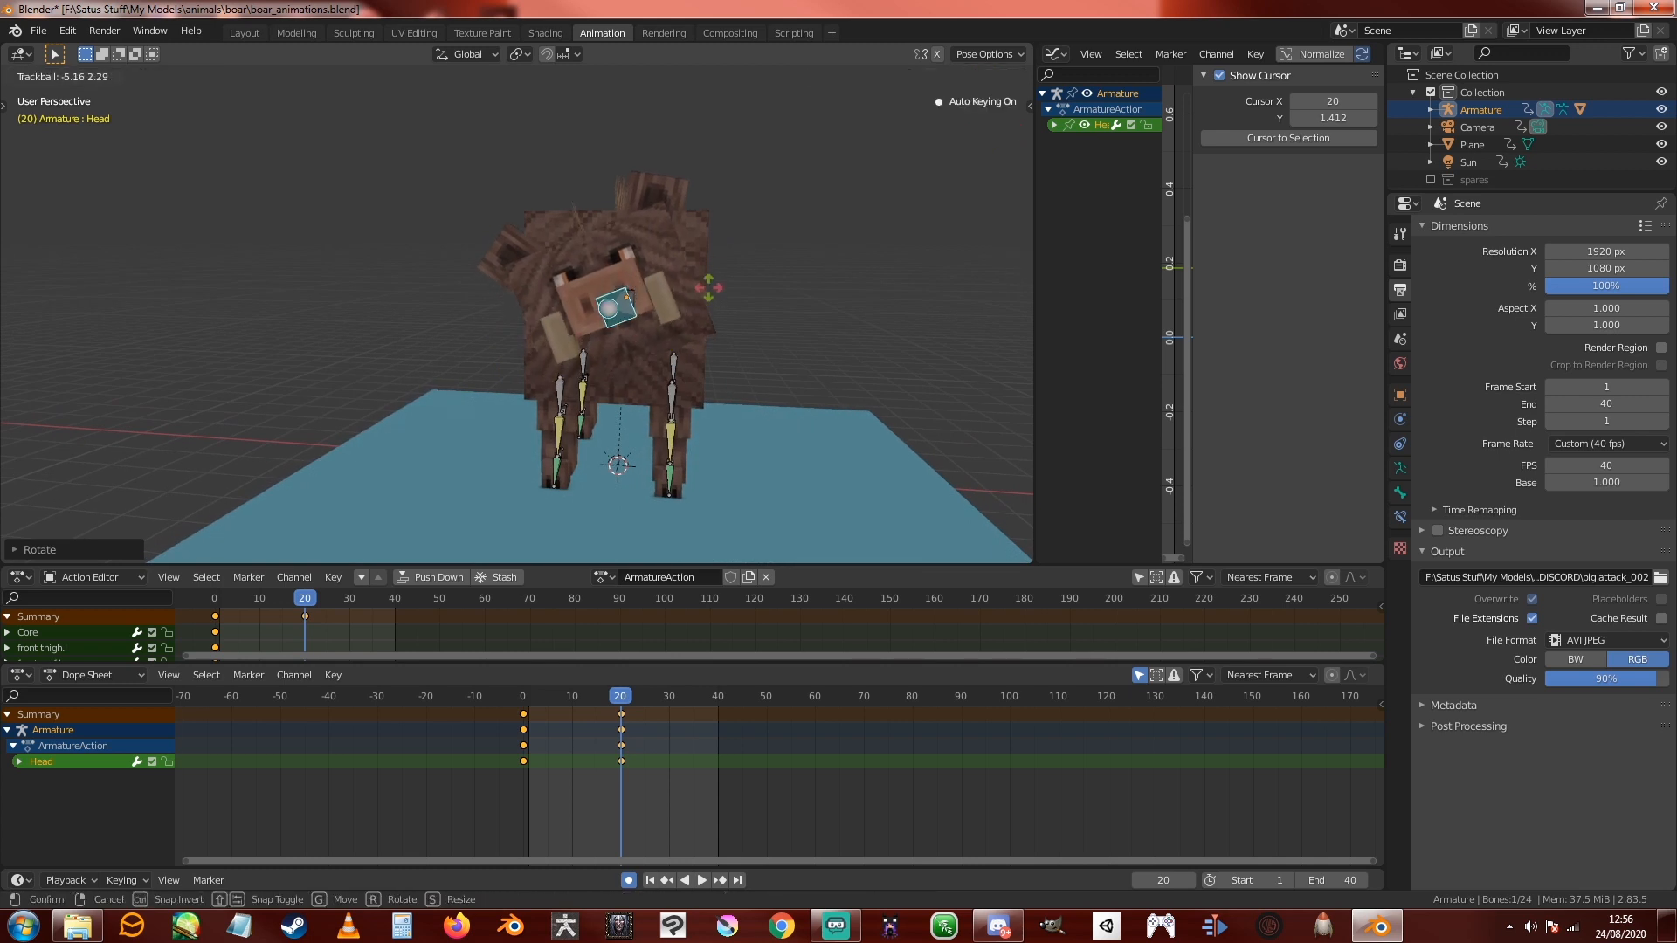
{"action": "left_click", "coordinate": [708, 287]}
{"action": "mouse_move", "coordinate": [623, 699]}
{"action": "left_mouse_down"}
{"action": "mouse_move", "coordinate": [520, 711]}
{"action": "mouse_move", "coordinate": [621, 710]}
{"action": "left_mouse_up"}
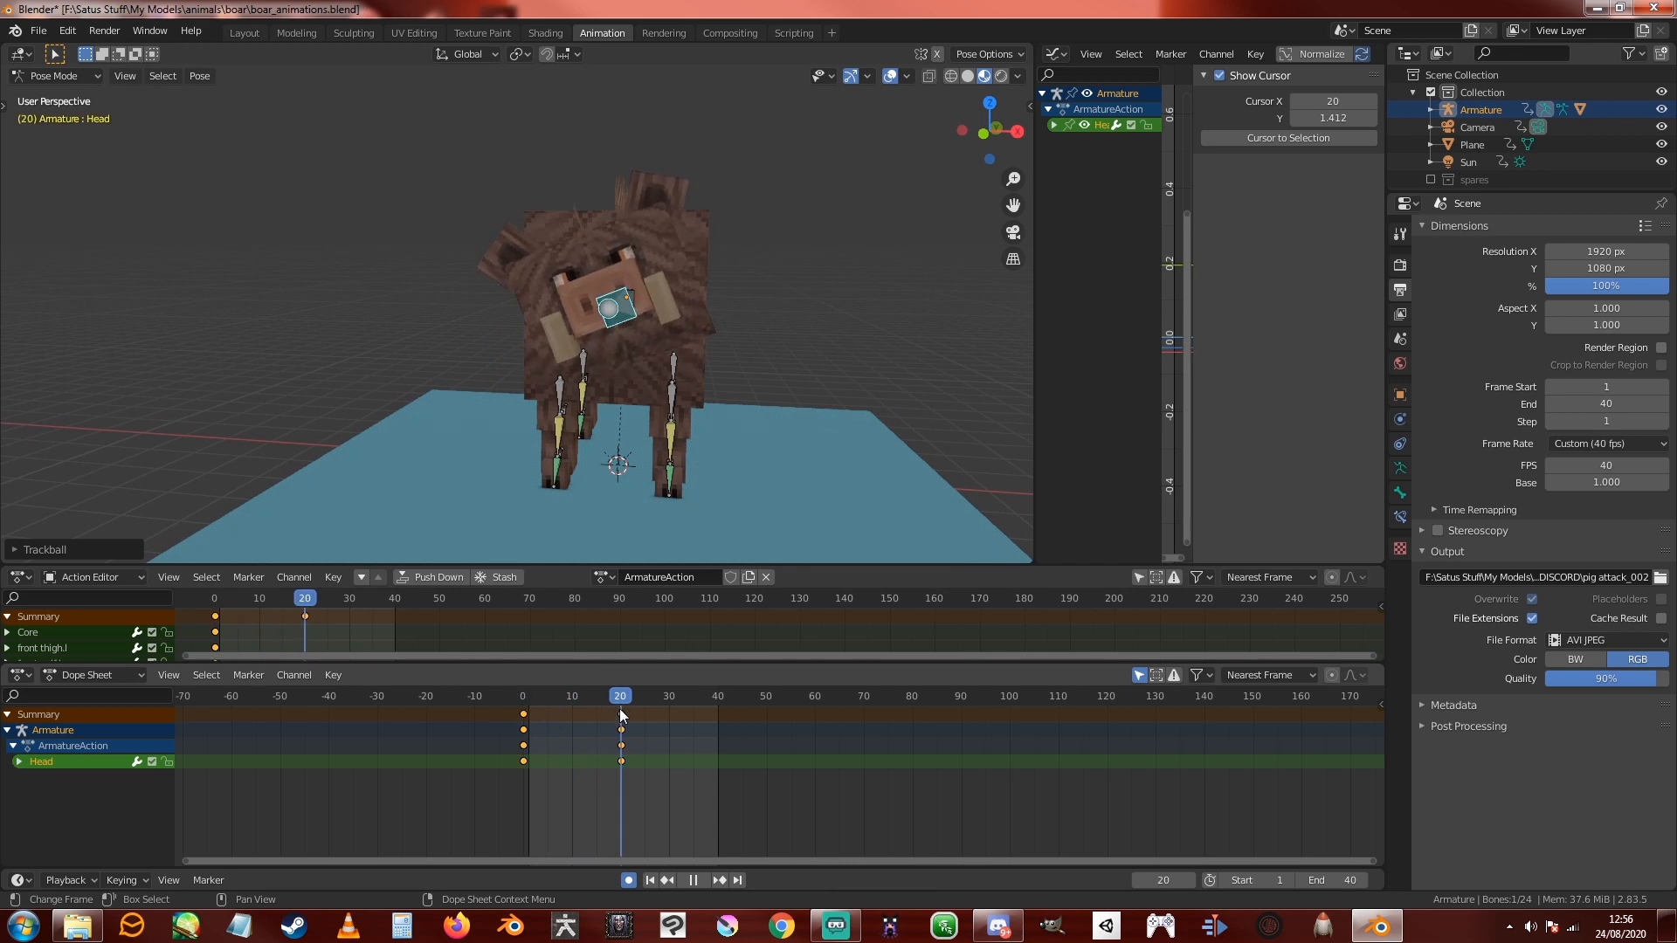
Step: Rotate the Core bone slightly at frame 20 and preview the motion
{"action": "middle_click_drag", "start_coordinate": [786, 524], "coordinate": [659, 321]}
{"action": "left_click", "coordinate": [659, 322]}
{"action": "middle_click_drag", "start_coordinate": [736, 381], "coordinate": [777, 380]}
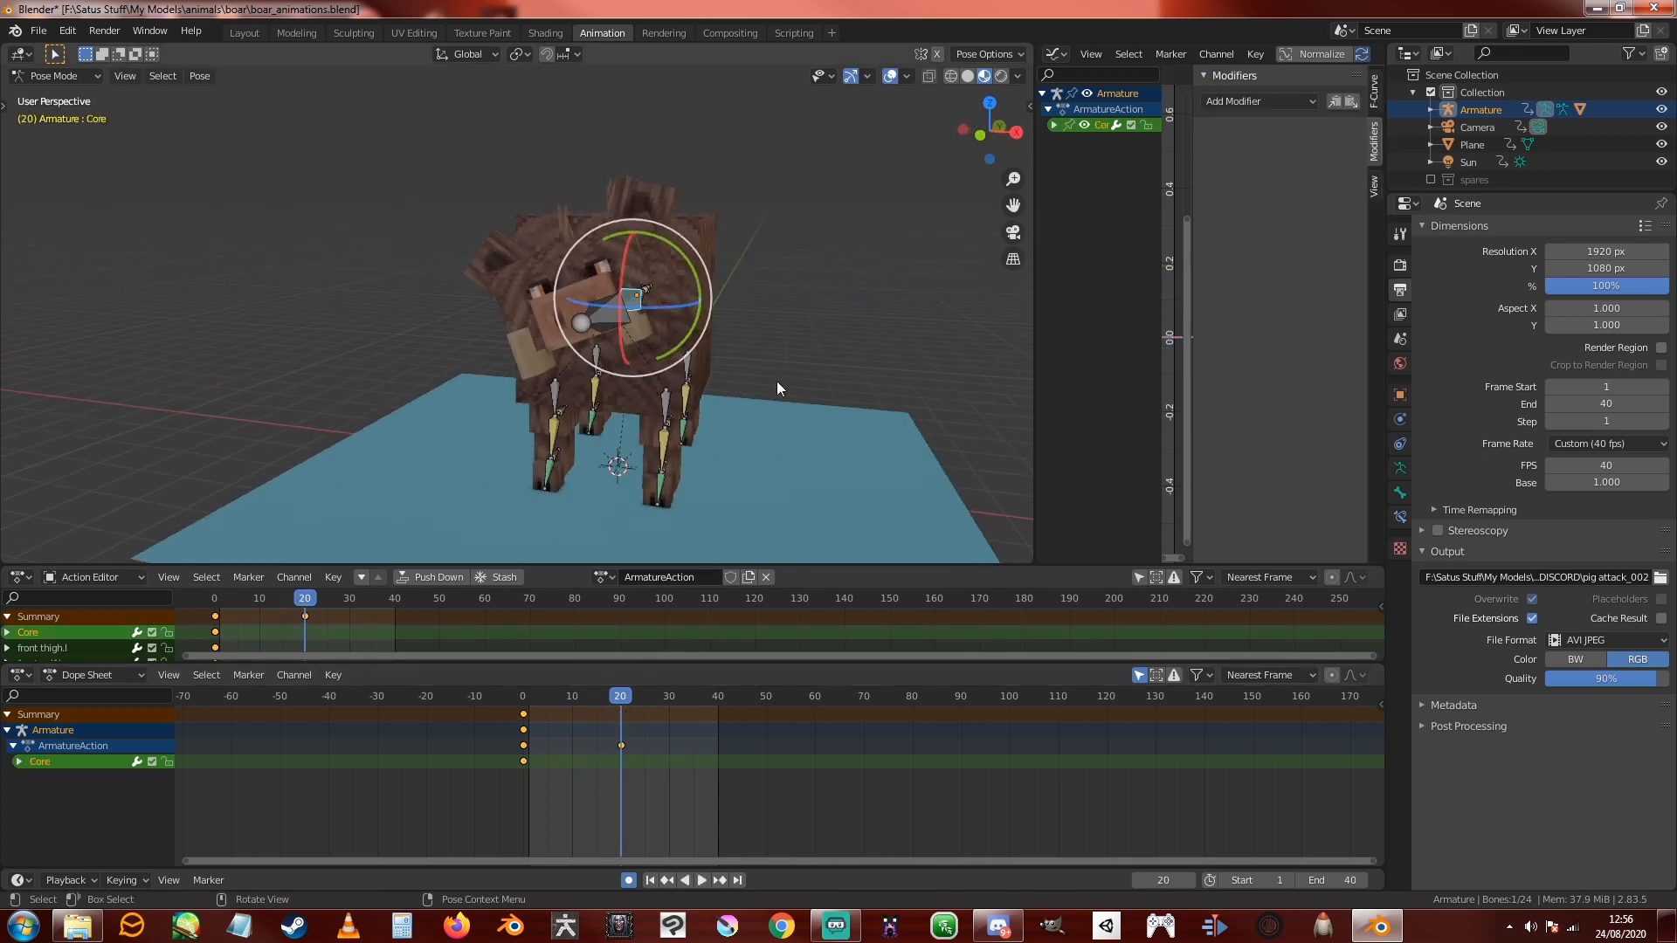
{"action": "left_click_drag", "start_coordinate": [695, 277], "coordinate": [690, 263]}
{"action": "middle_click_drag", "start_coordinate": [757, 447], "coordinate": [794, 431]}
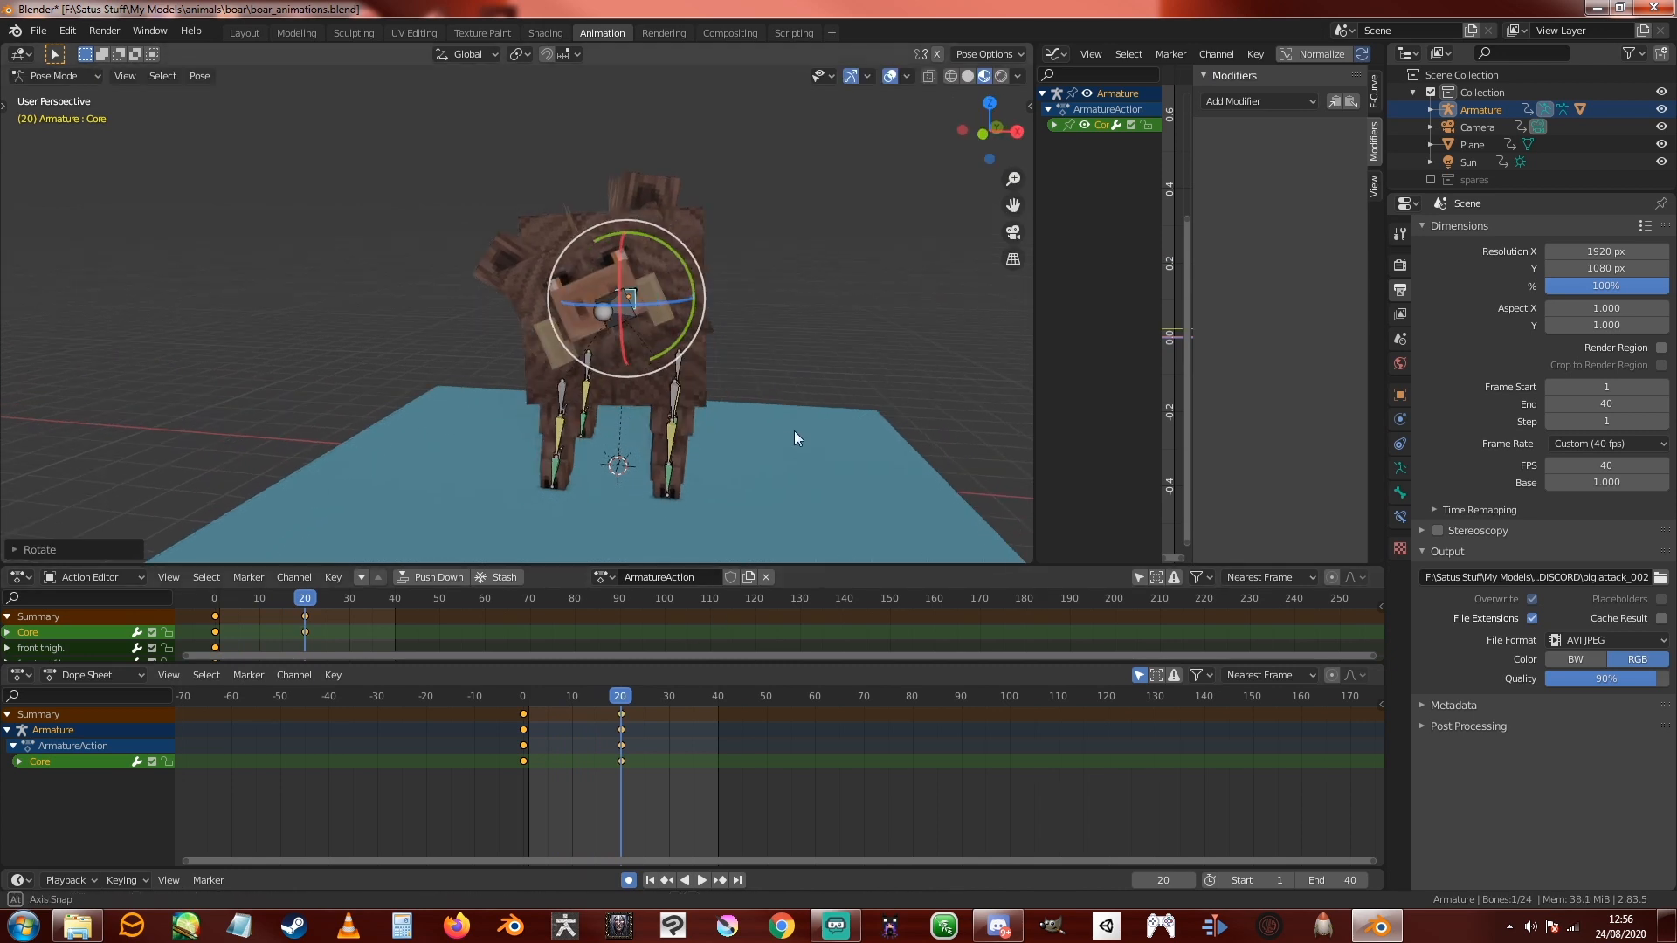
{"action": "mouse_move", "coordinate": [621, 705]}
{"action": "left_mouse_down"}
{"action": "mouse_move", "coordinate": [526, 709]}
{"action": "mouse_move", "coordinate": [622, 714]}
{"action": "left_mouse_up"}
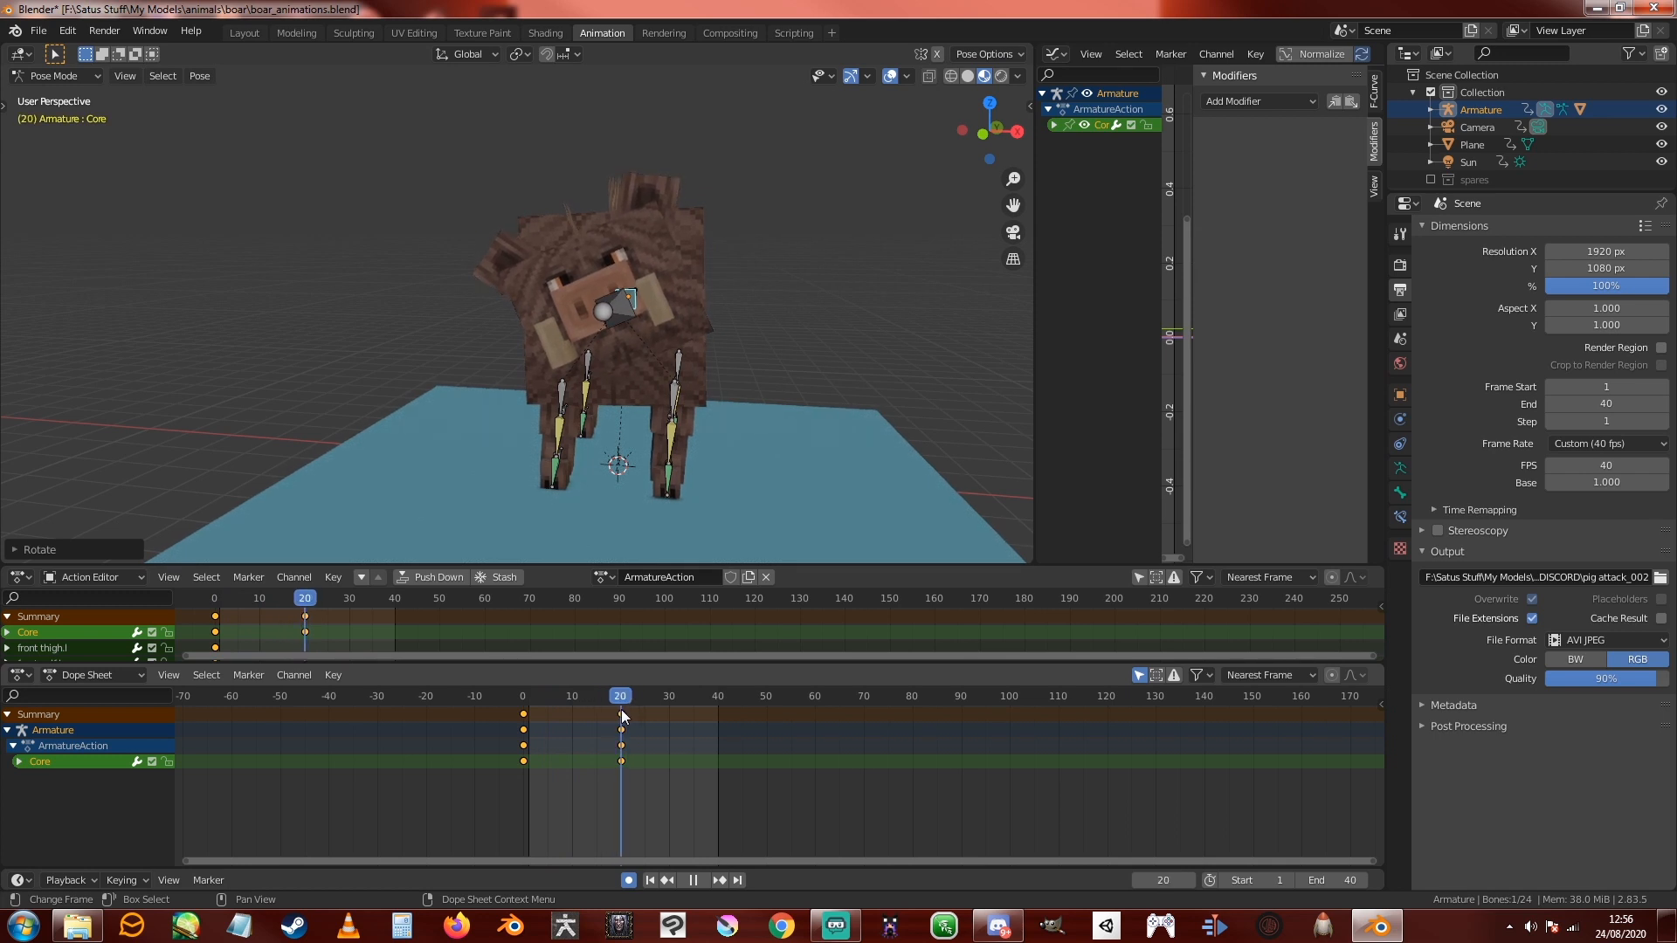
Step: Refine the Head bone's pose at frame 20 with a trackball rotation
{"action": "left_click", "coordinate": [622, 322]}
{"action": "key", "text": "r"}
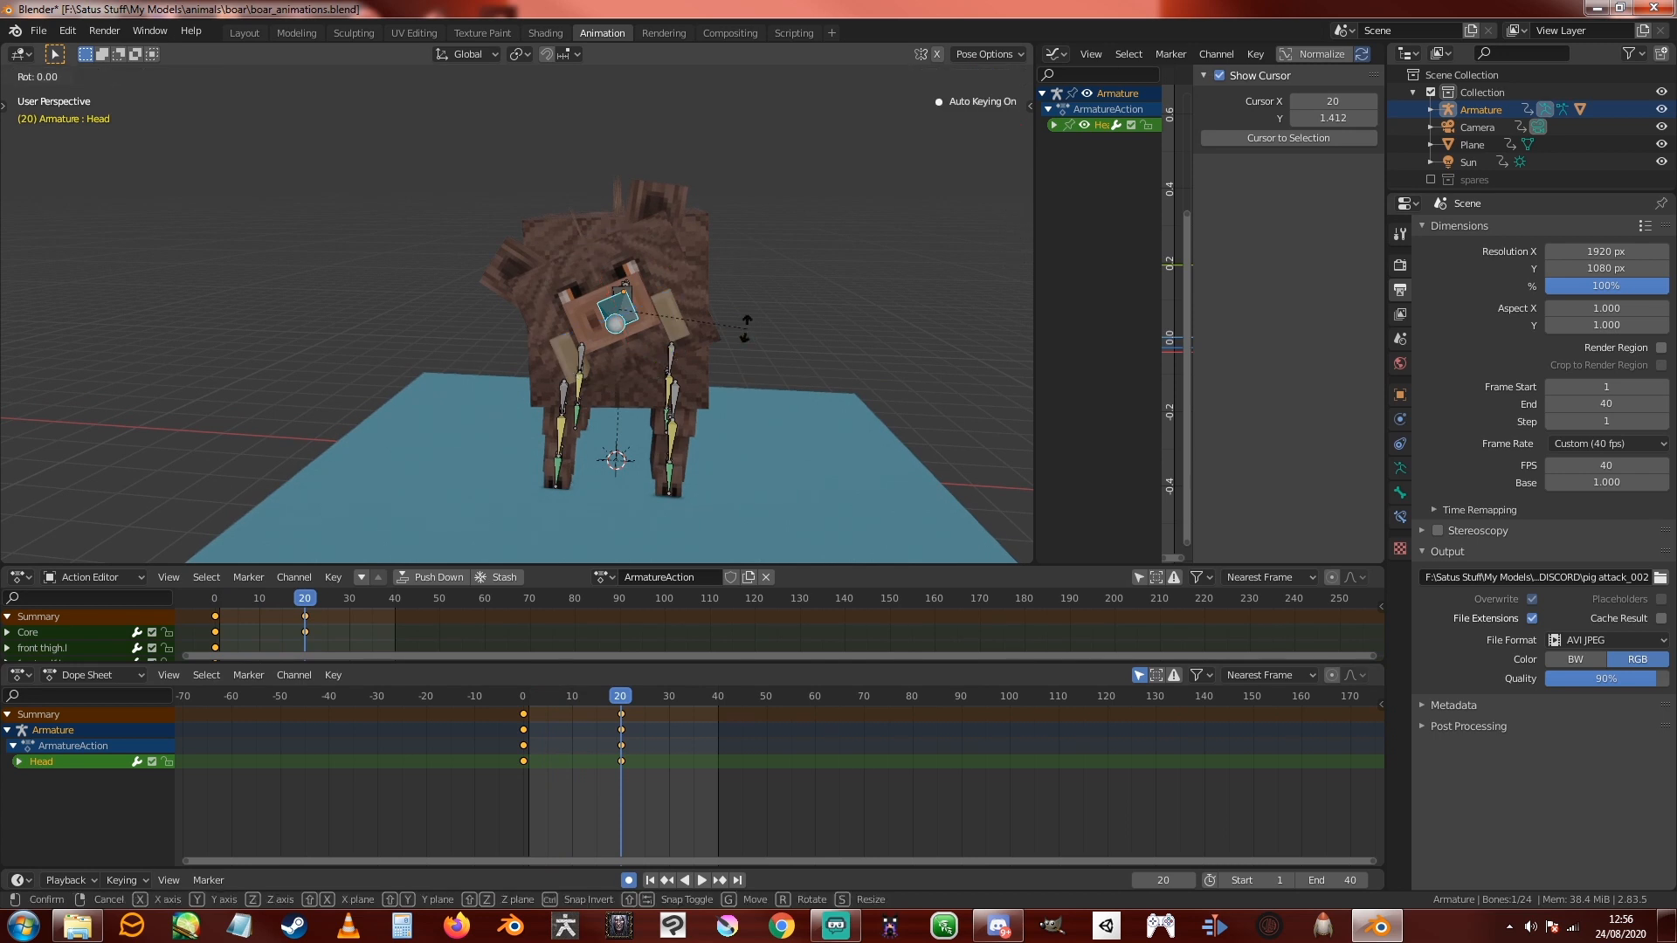
{"action": "key", "text": "r"}
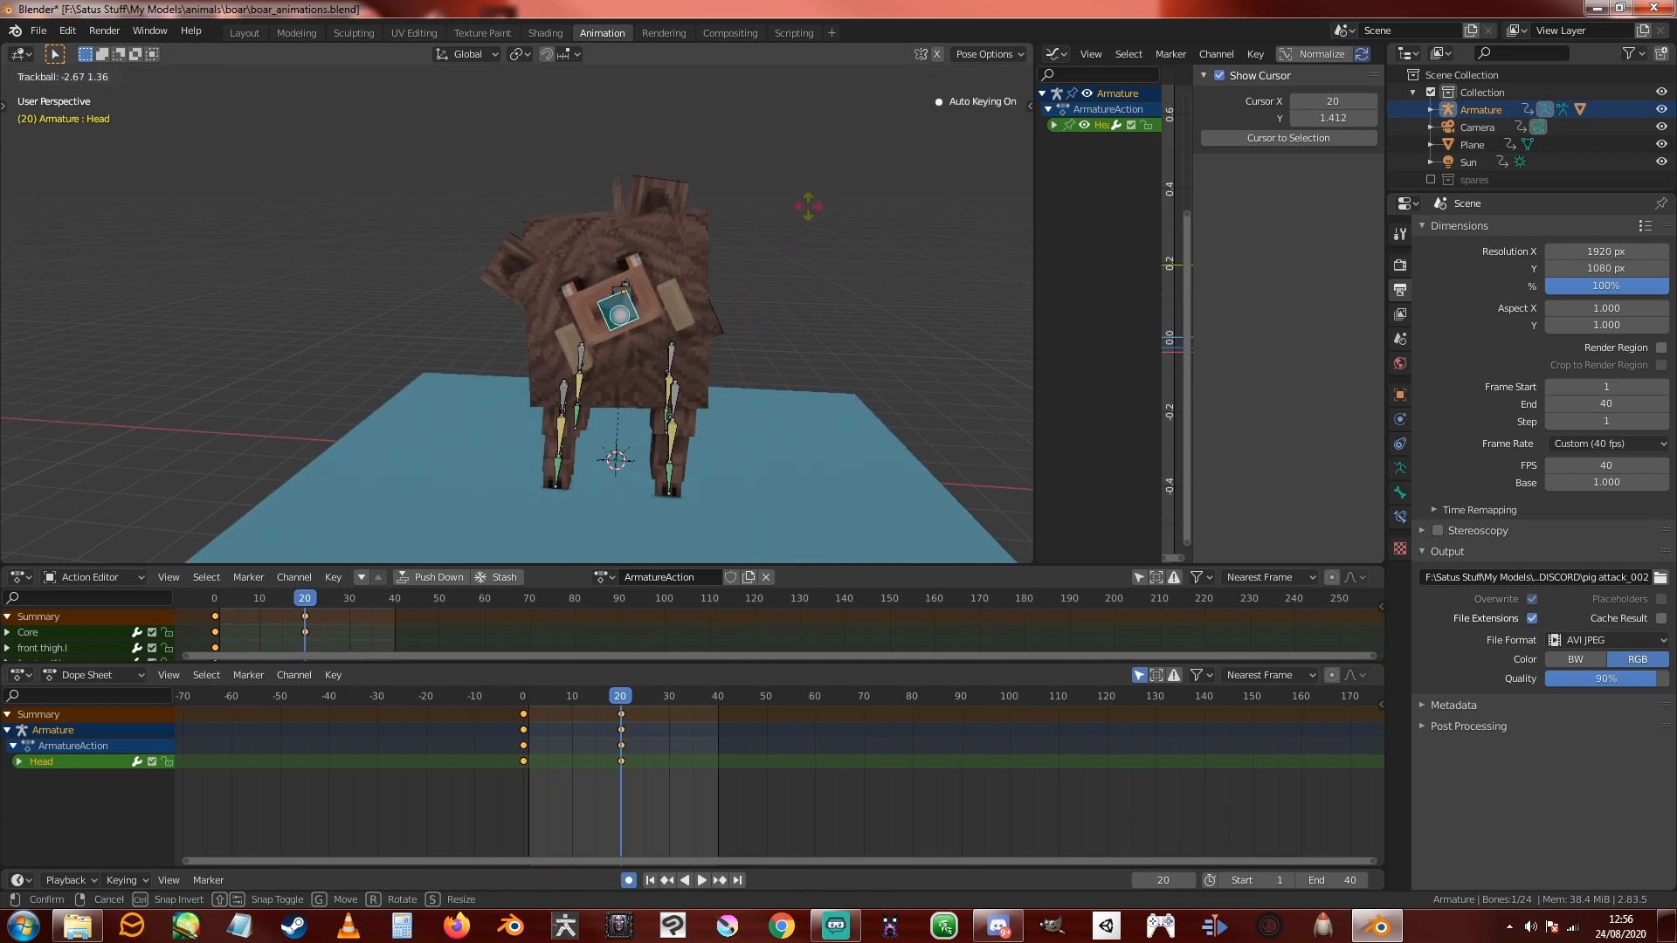
{"action": "left_click", "coordinate": [829, 172]}
Step: Add an in-between Head pose at frame 16 with a trackball rotation and play the animation
{"action": "key", "text": "Left"}
{"action": "key", "text": "Left"}
{"action": "key", "text": "Left"}
{"action": "key", "text": "Left"}
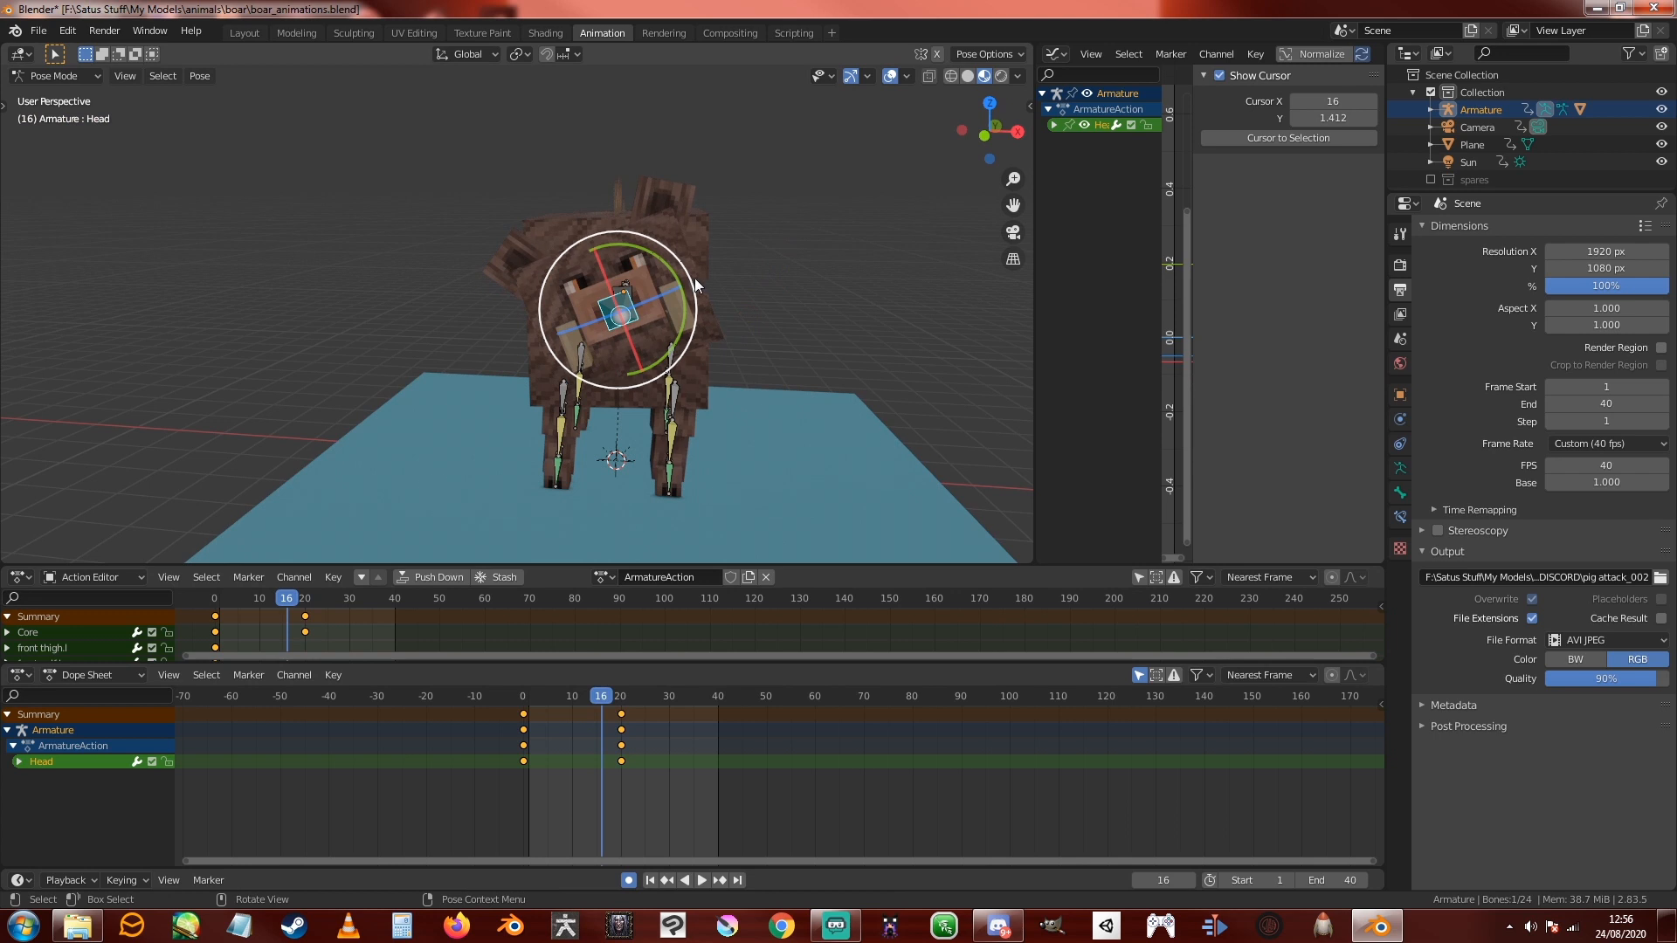
{"action": "key", "text": "r"}
{"action": "key", "text": "r"}
{"action": "left_click", "coordinate": [724, 279]}
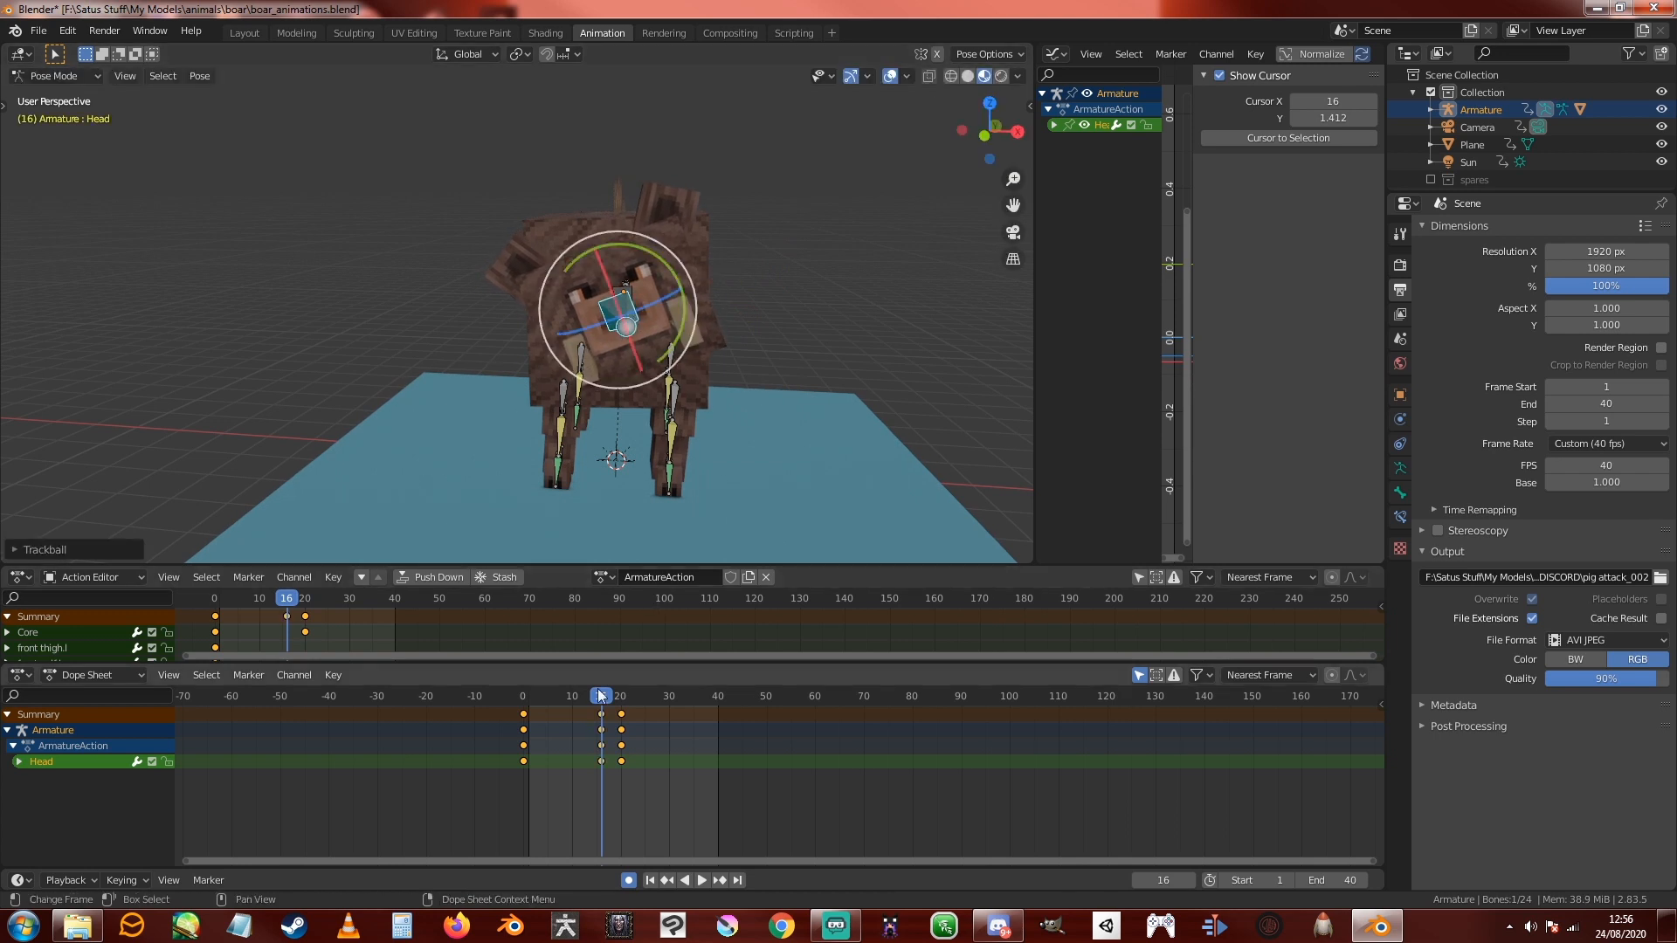
{"action": "key", "text": "space"}
{"action": "key", "text": "space"}
Step: Move the Head bone's frame 16 keyframe to about frame 13 and play the animation
{"action": "left_click_drag", "start_coordinate": [611, 698], "coordinate": [625, 698]}
{"action": "left_click", "coordinate": [621, 715]}
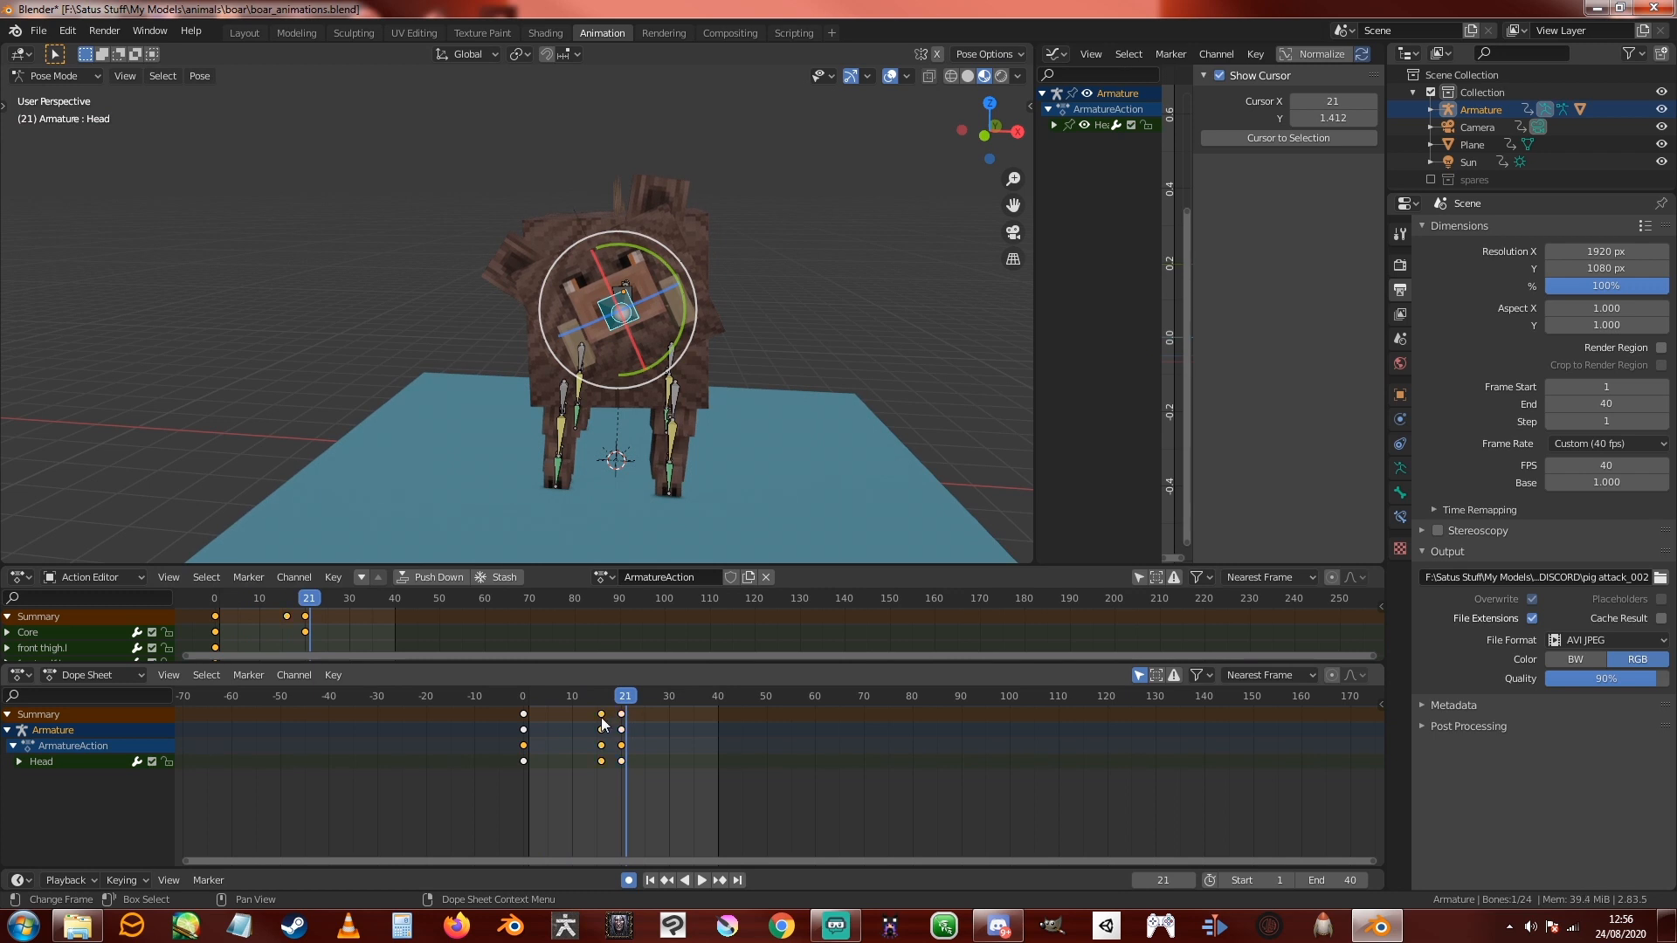
{"action": "key", "text": "g"}
{"action": "left_click", "coordinate": [587, 718]}
{"action": "left_click_drag", "start_coordinate": [627, 697], "coordinate": [538, 698]}
{"action": "key", "text": "space"}
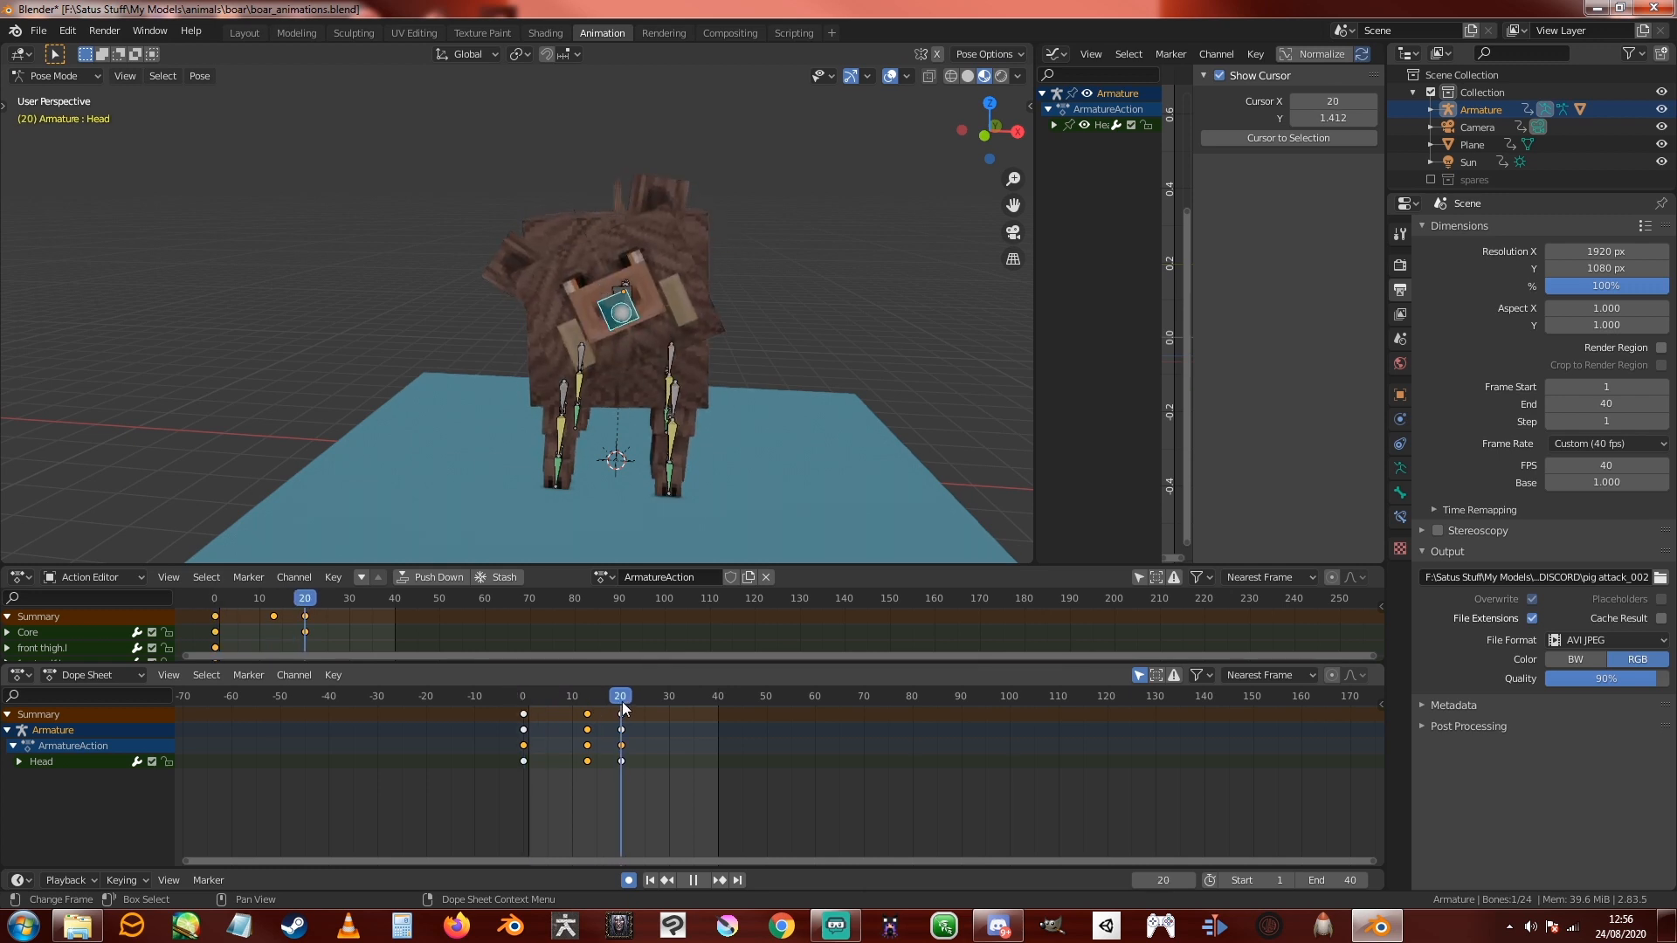
Step: Play and scrub the head animation to frame 20 with the viewport overlays temporarily hidden, and show the overlays again
{"action": "key", "text": "space"}
{"action": "middle_click_drag", "start_coordinate": [806, 434], "coordinate": [774, 442]}
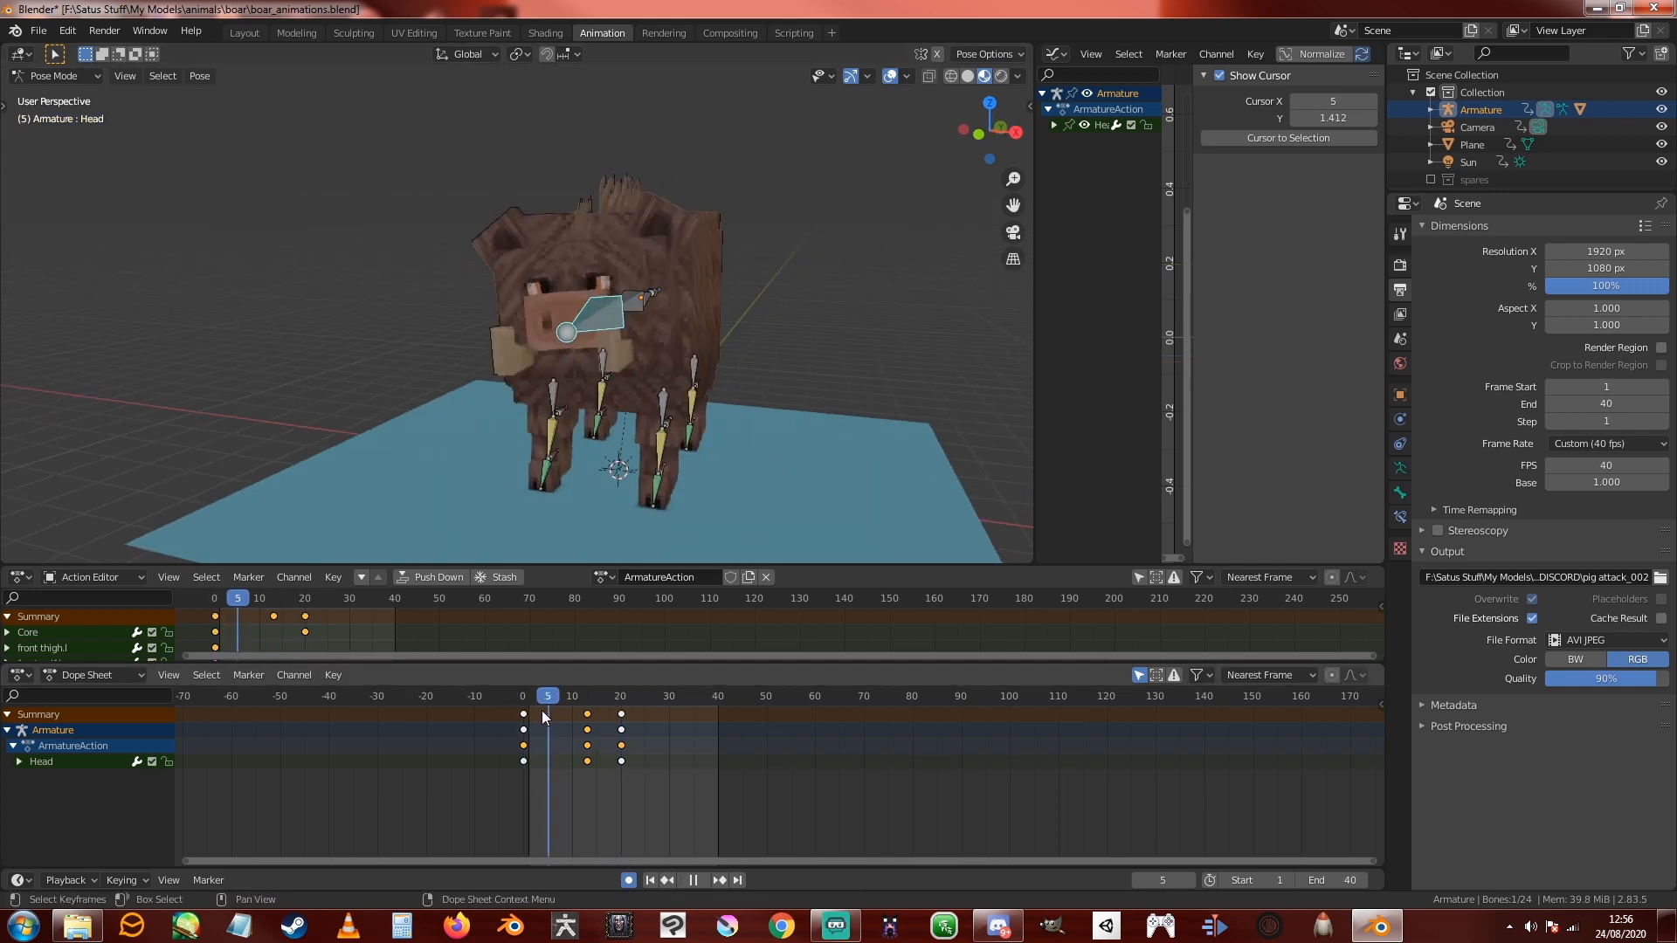
{"action": "key", "text": "space"}
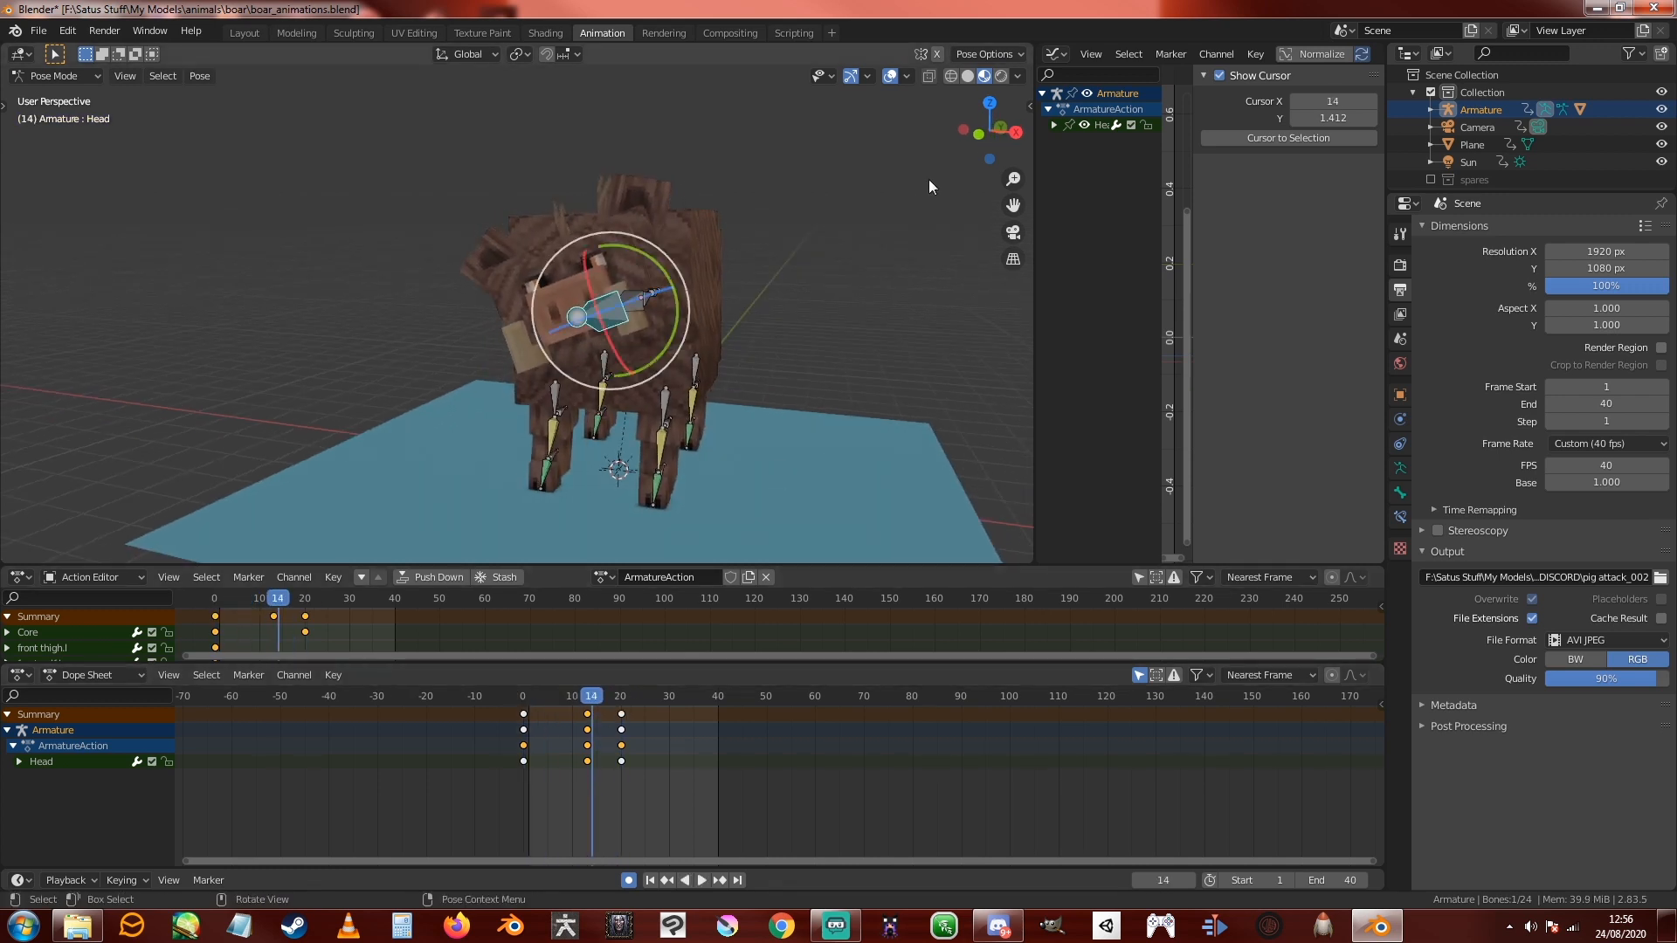
{"action": "left_click", "coordinate": [891, 77]}
{"action": "left_click_drag", "start_coordinate": [593, 698], "coordinate": [623, 698]}
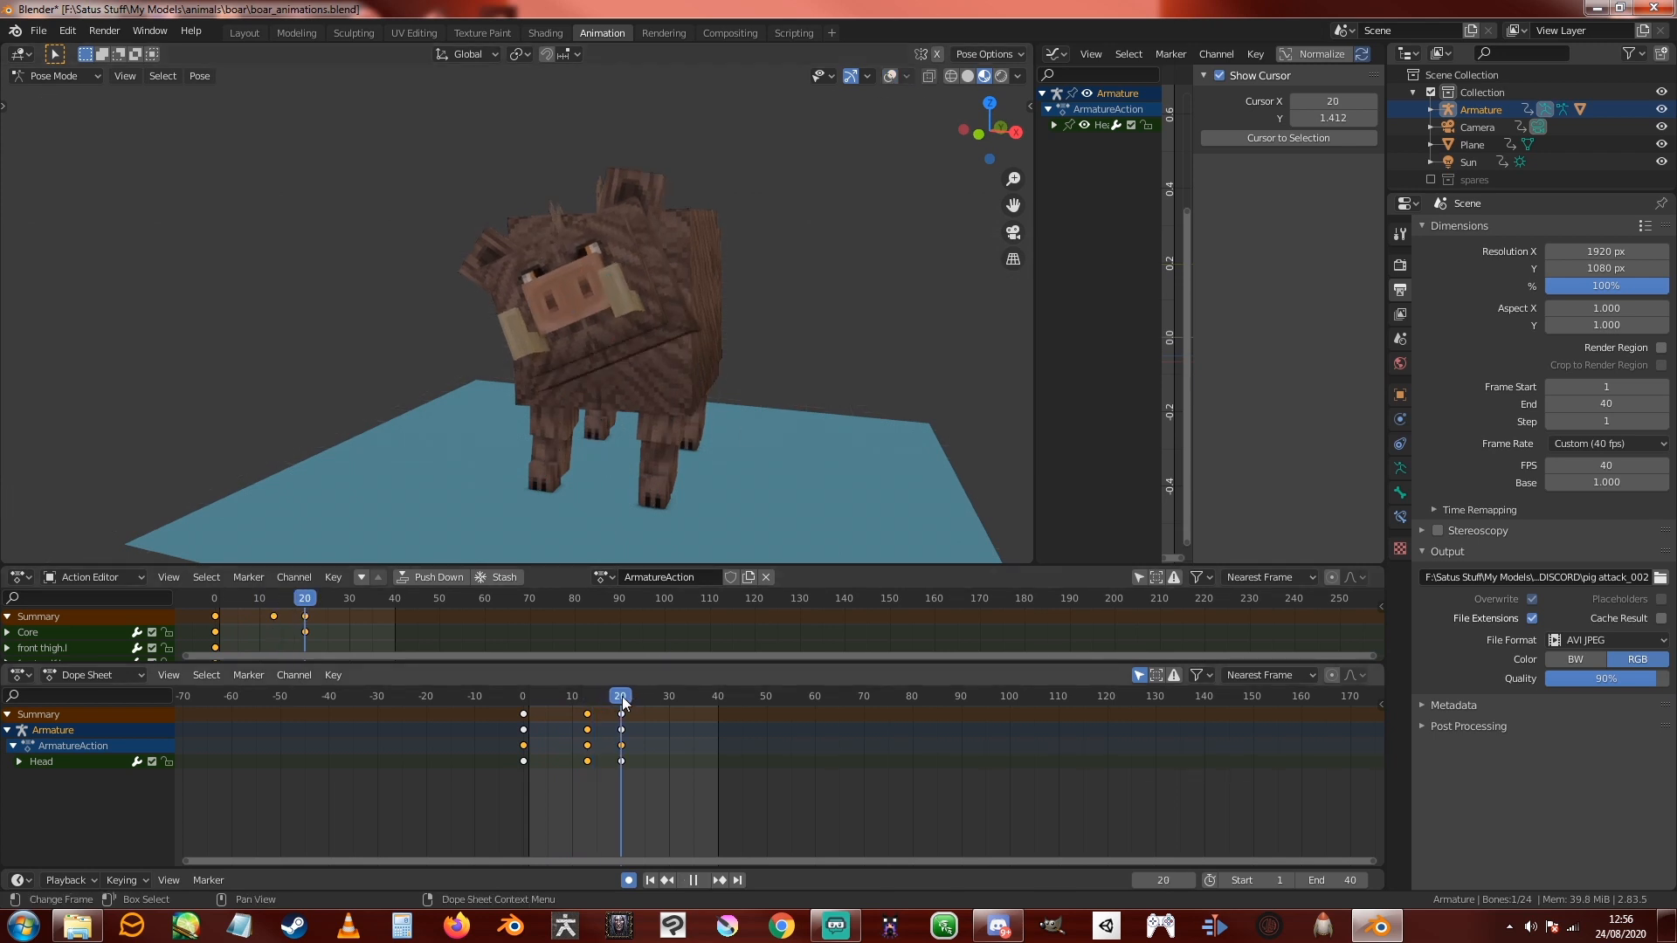
{"action": "key", "text": "space"}
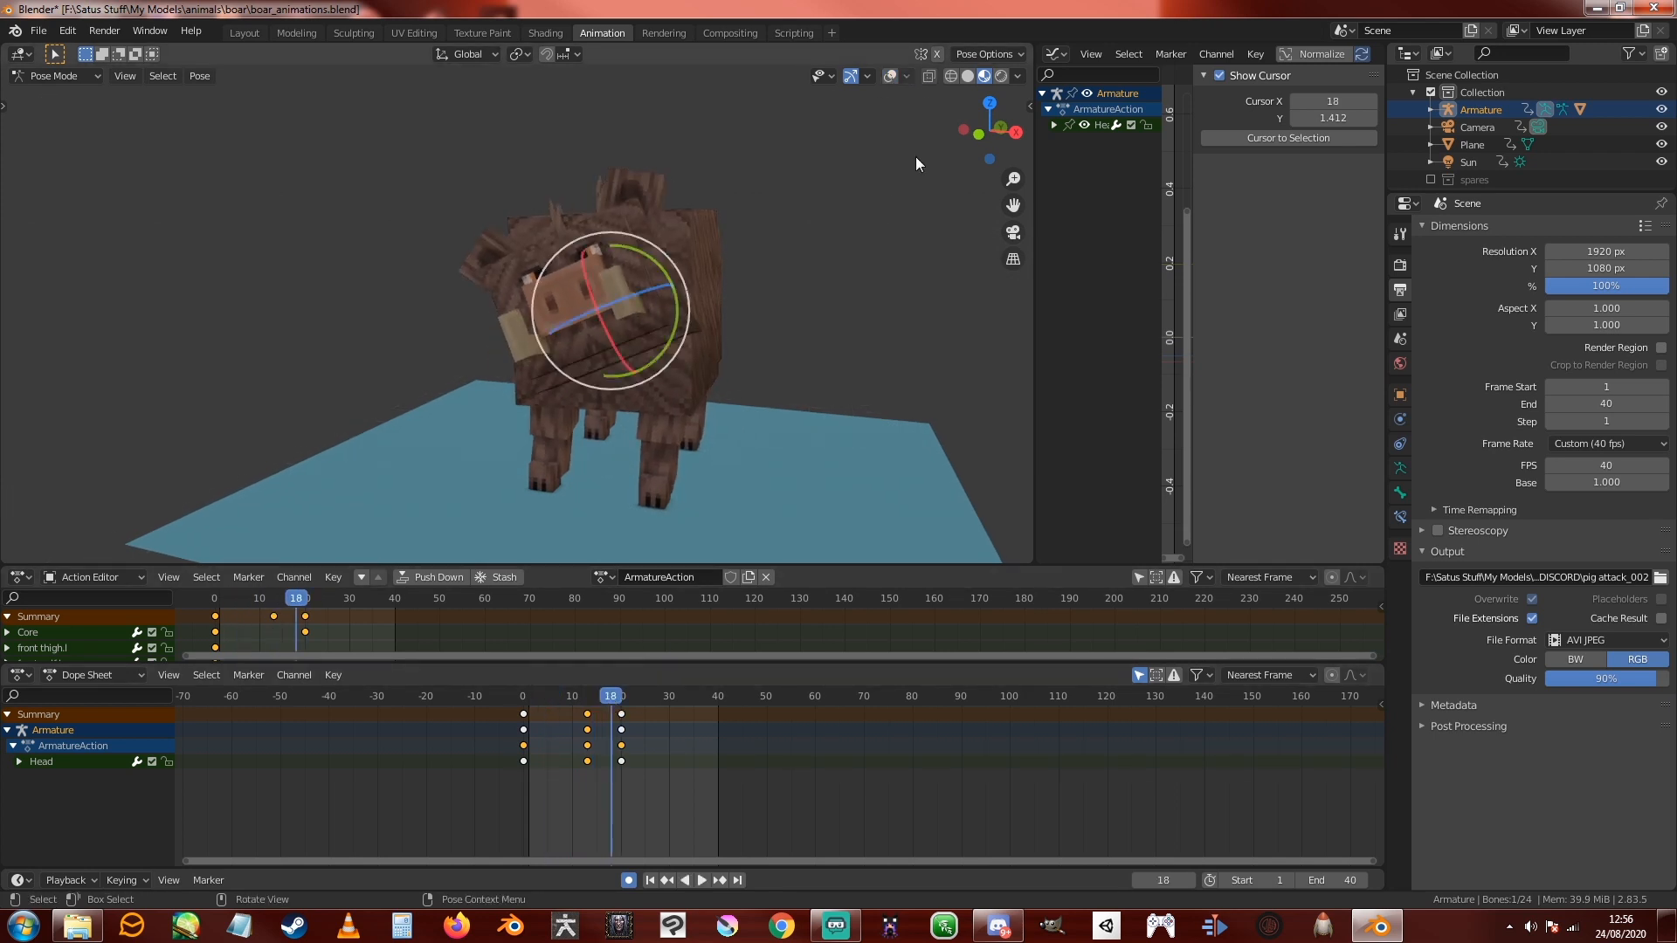
{"action": "left_click", "coordinate": [889, 76]}
{"action": "key", "text": "space"}
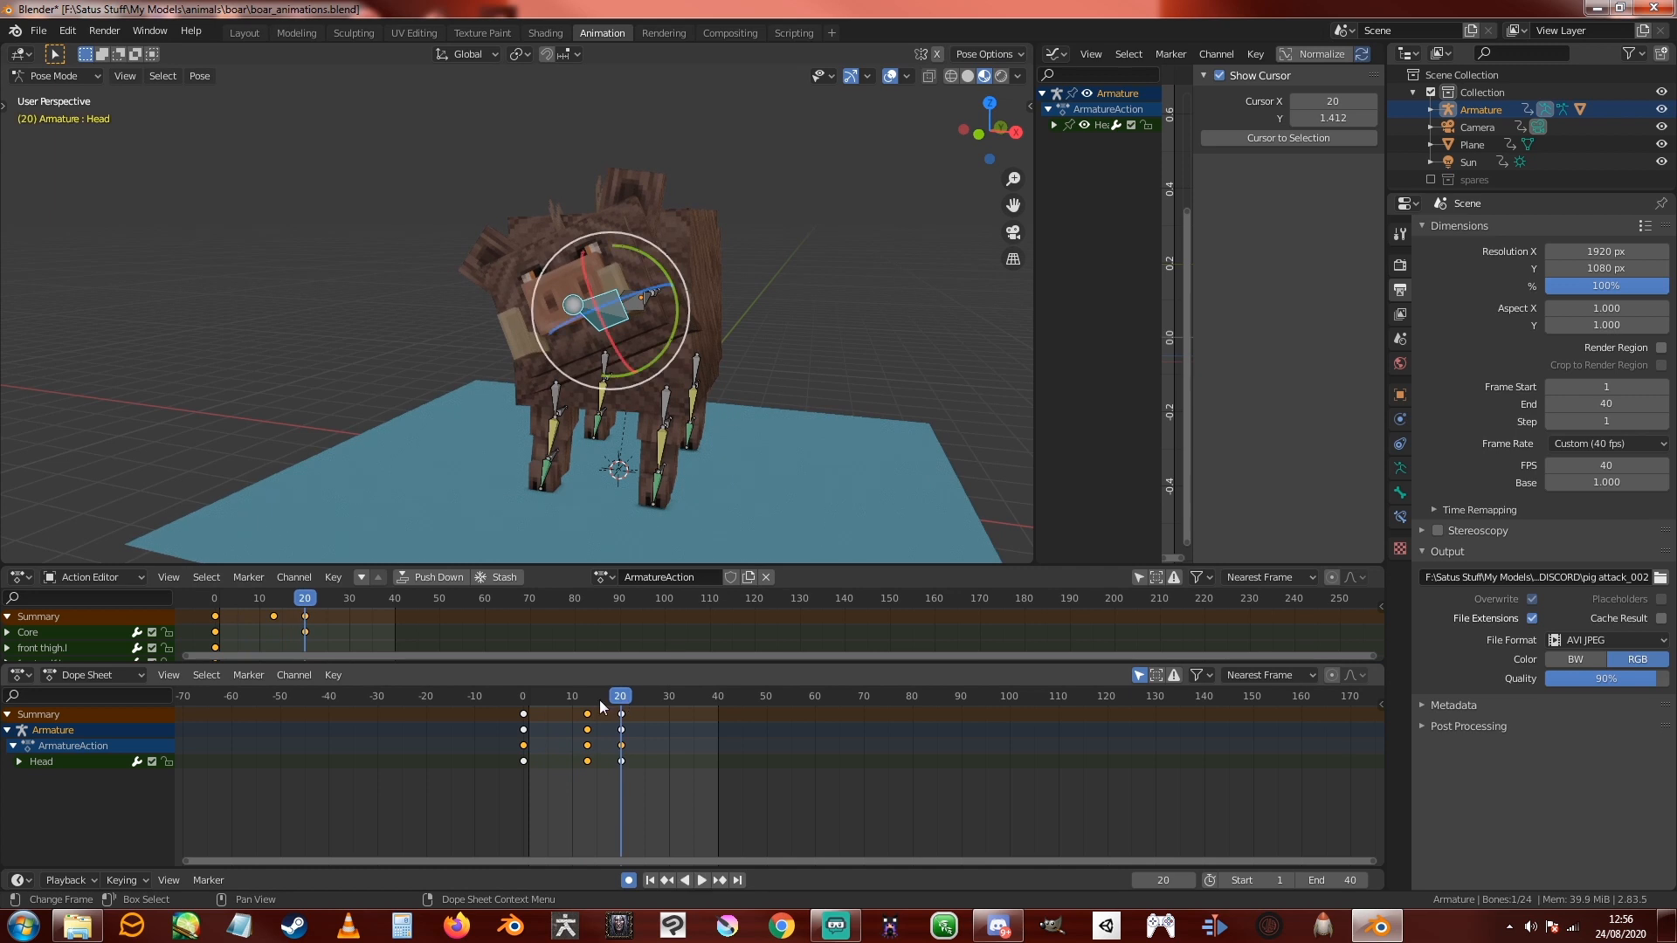
Step: Duplicate the Head bone's frame 0 keyframe to frame 40 and preview the animation
{"action": "key", "text": "shift+d"}
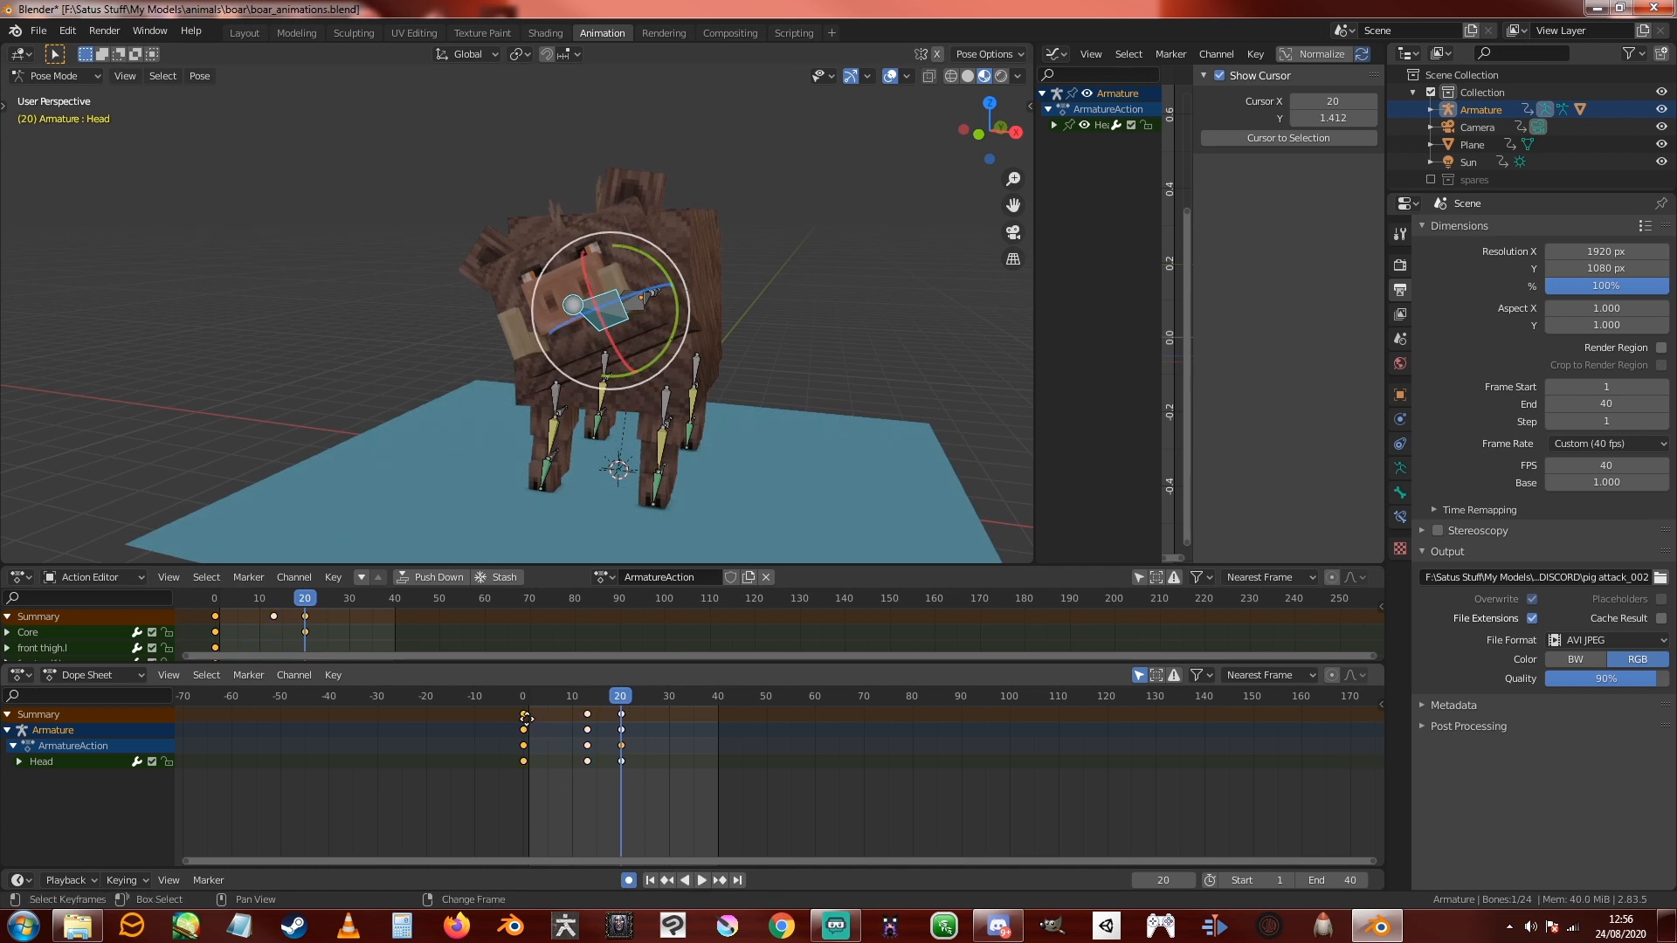
{"action": "left_click", "coordinate": [720, 726]}
{"action": "mouse_move", "coordinate": [622, 700]}
{"action": "left_mouse_down"}
{"action": "mouse_move", "coordinate": [716, 709]}
{"action": "mouse_move", "coordinate": [526, 711]}
{"action": "mouse_move", "coordinate": [622, 707]}
{"action": "left_mouse_up"}
{"action": "key", "text": "space"}
{"action": "key", "text": "space"}
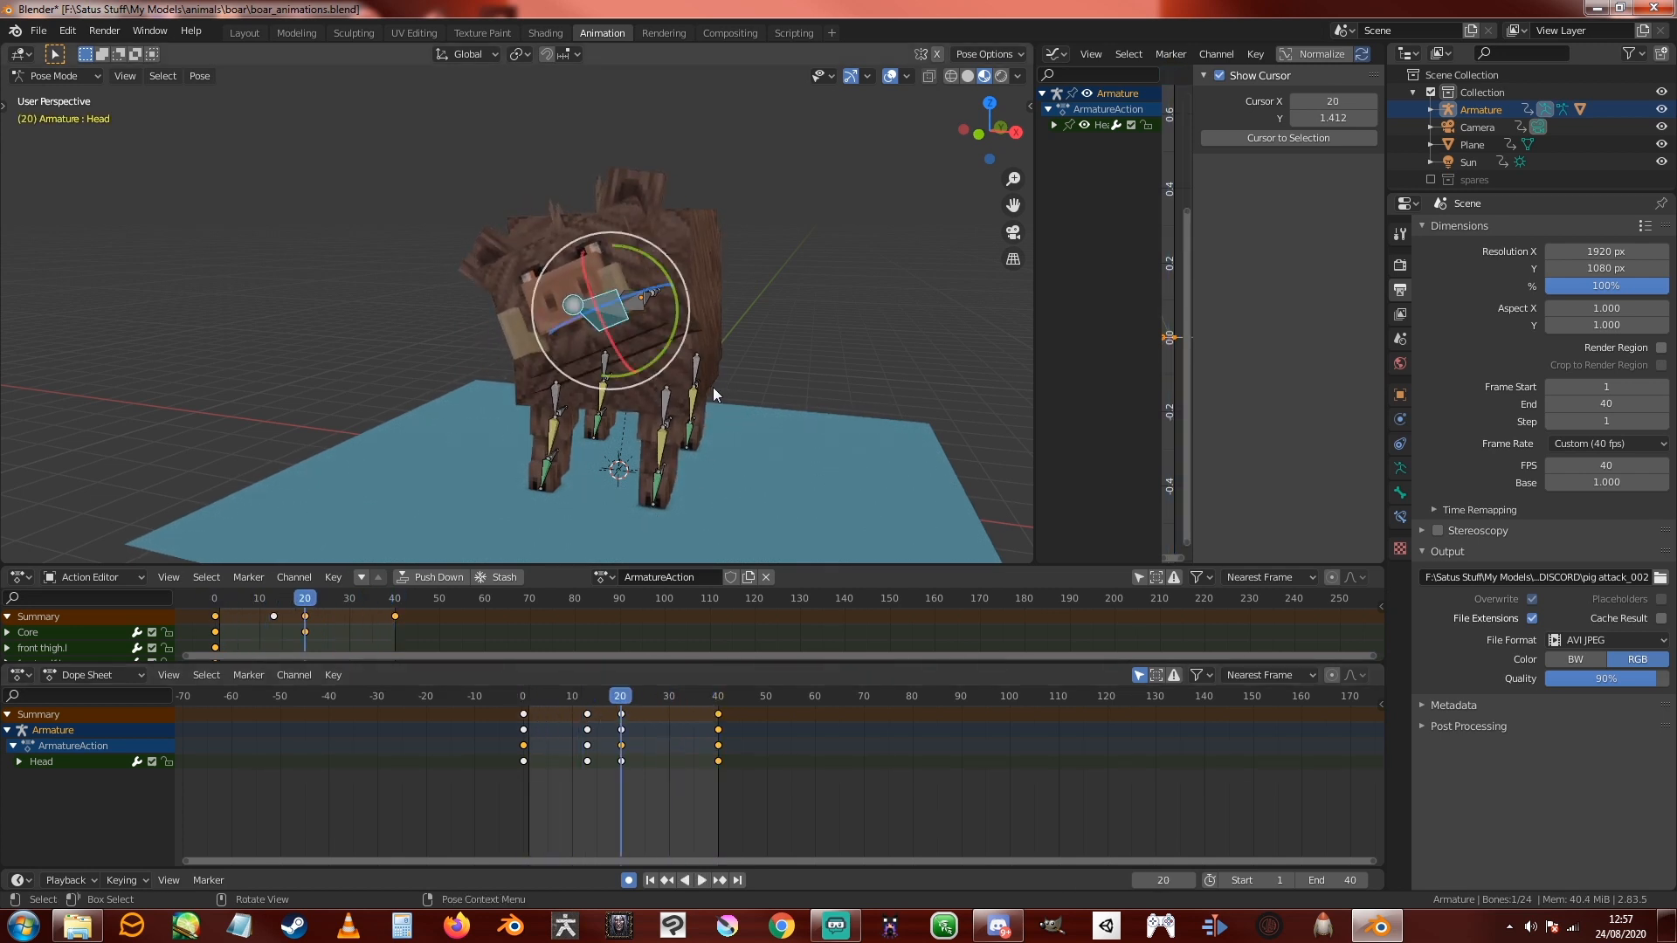
Step: Duplicate the Head bone's frame 20 keyframe to frame 30 so the raised pose holds
{"action": "middle_click_drag", "start_coordinate": [713, 386], "coordinate": [727, 395]}
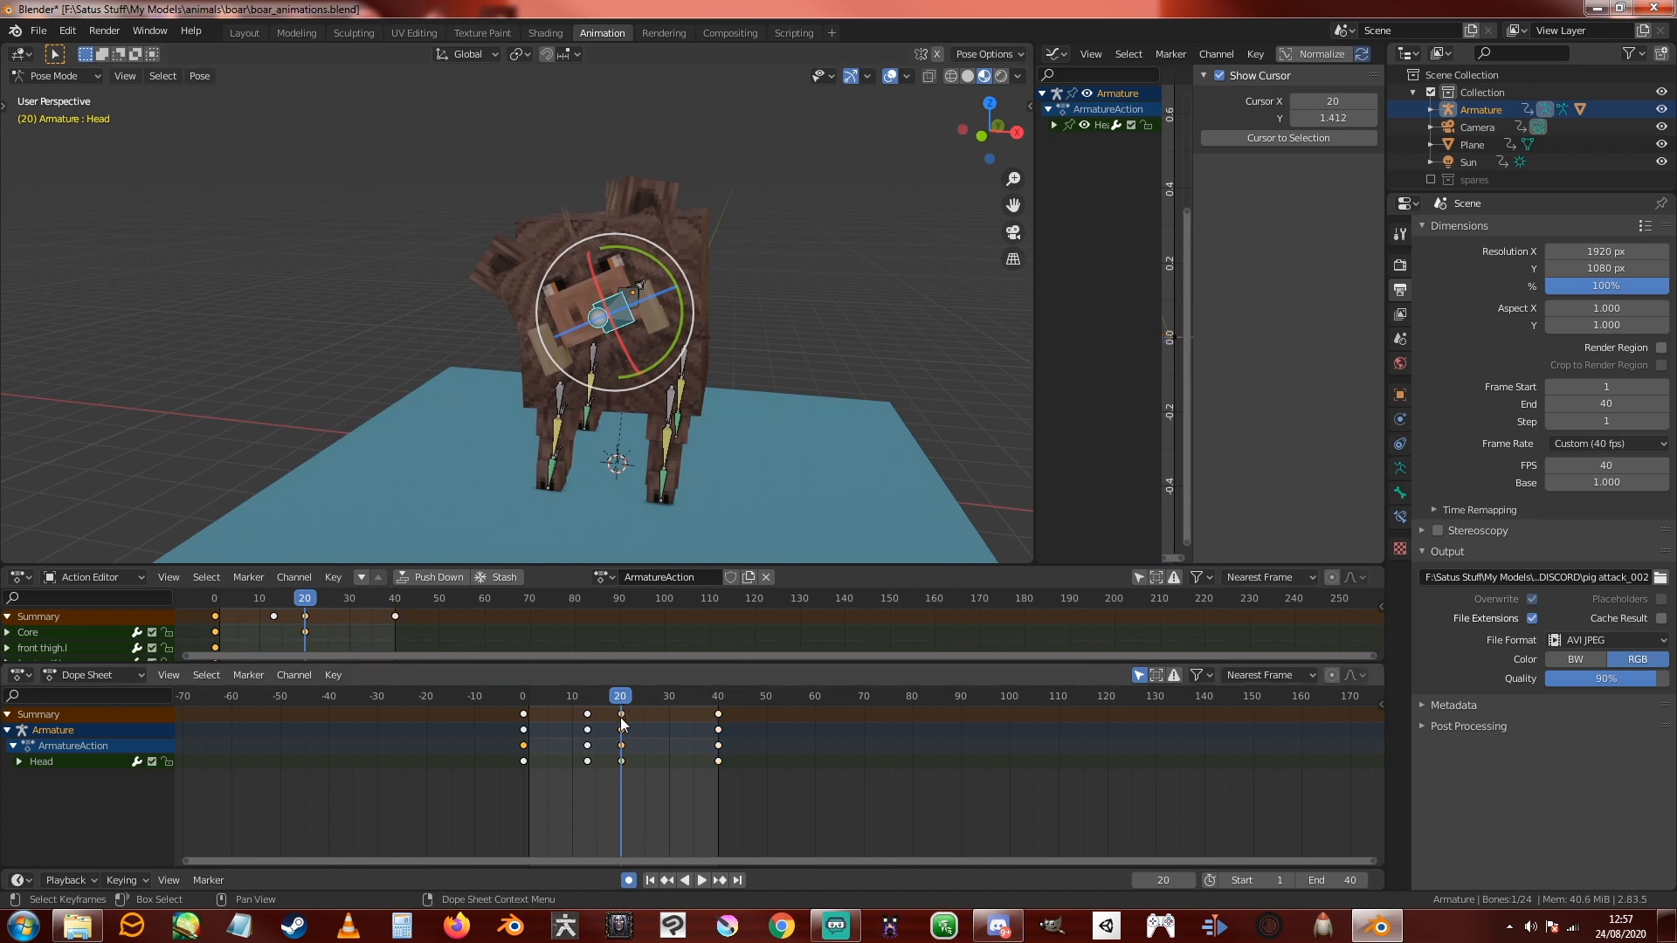
{"action": "key", "text": "shift+d"}
{"action": "left_click", "coordinate": [669, 715]}
{"action": "middle_click_drag", "start_coordinate": [769, 458], "coordinate": [727, 461]}
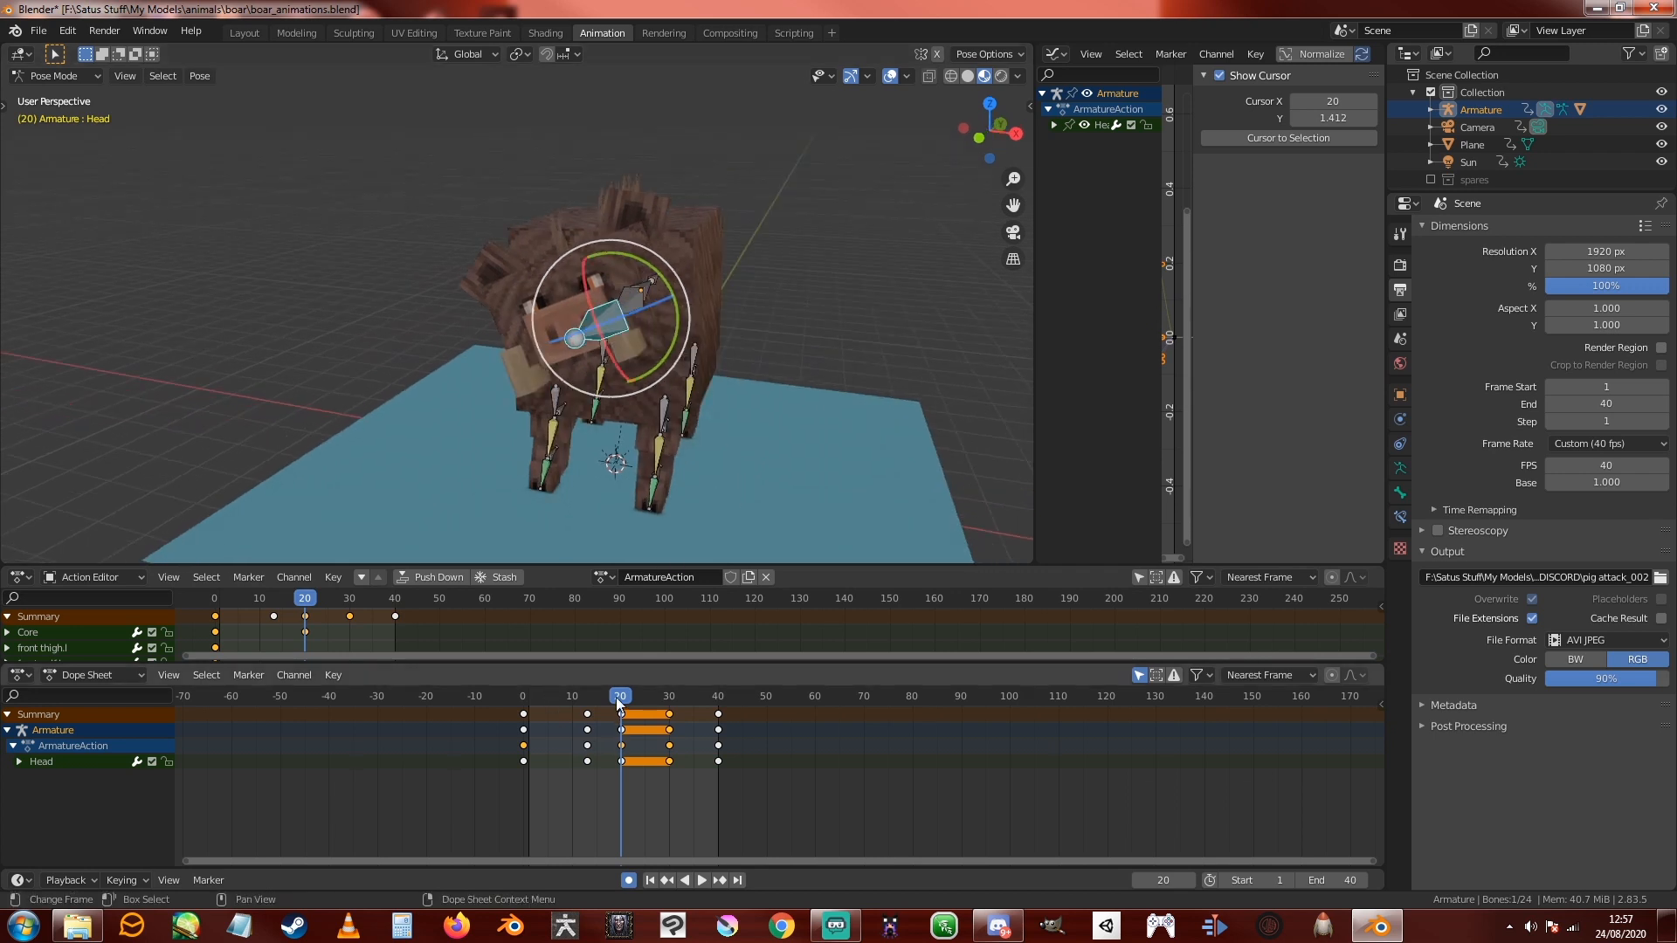
Step: Insert a Location keyframe for the Head bone at frame 5
{"action": "left_click_drag", "start_coordinate": [619, 702], "coordinate": [547, 711]}
{"action": "key", "text": "space"}
{"action": "key", "text": "space"}
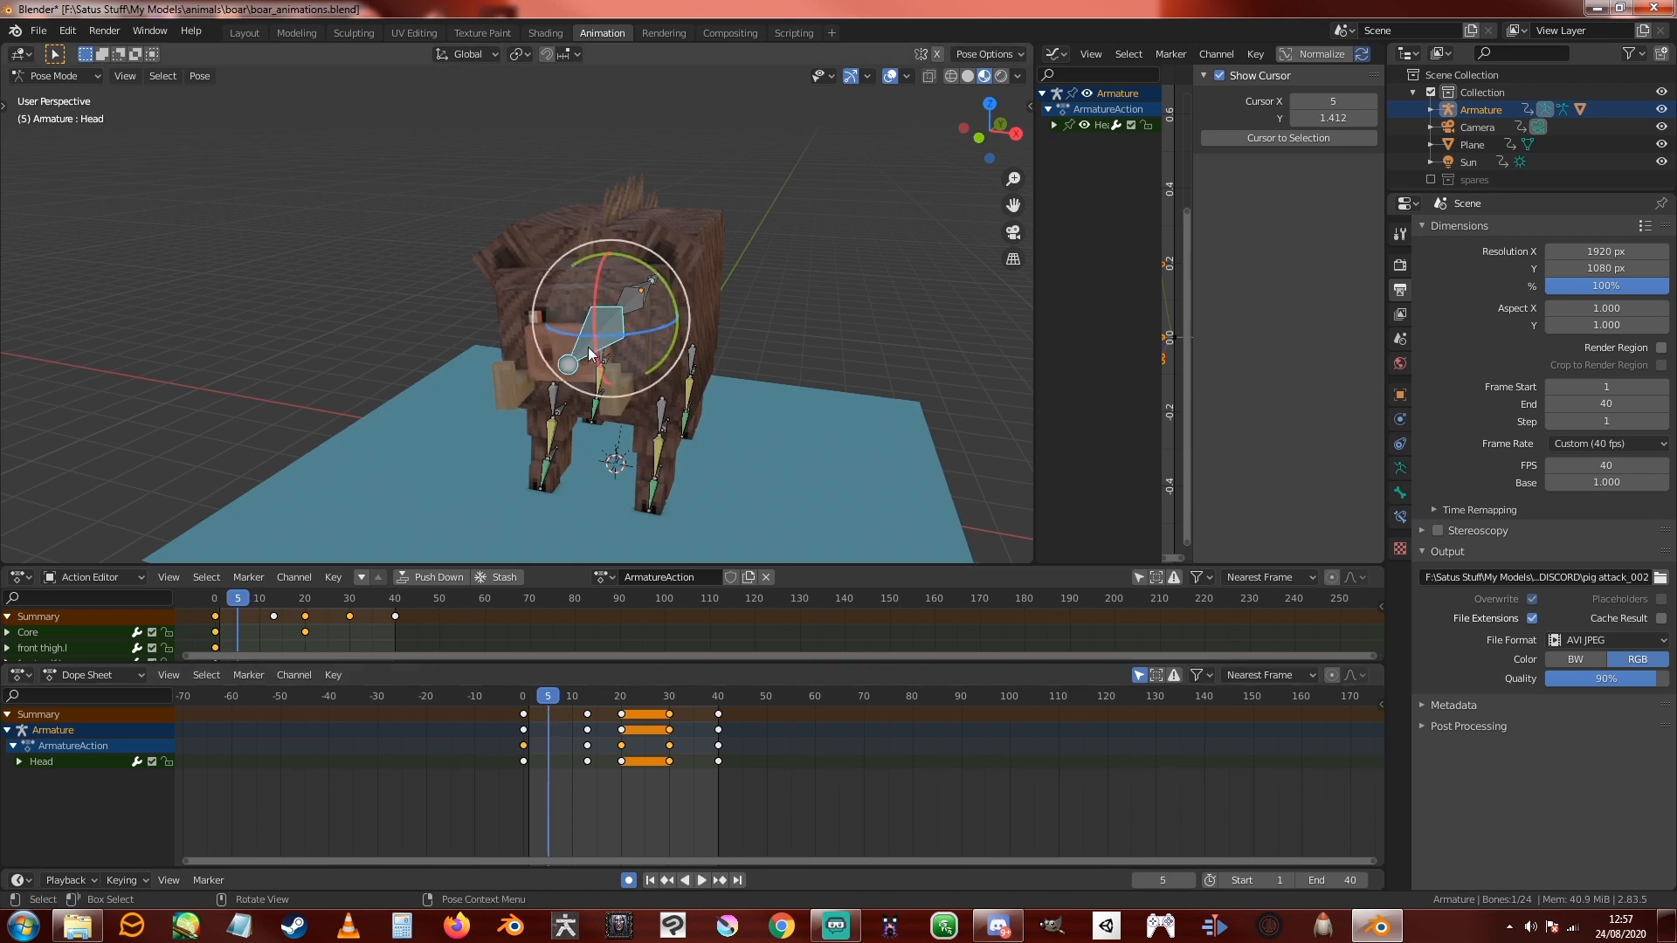
{"action": "key", "text": "i"}
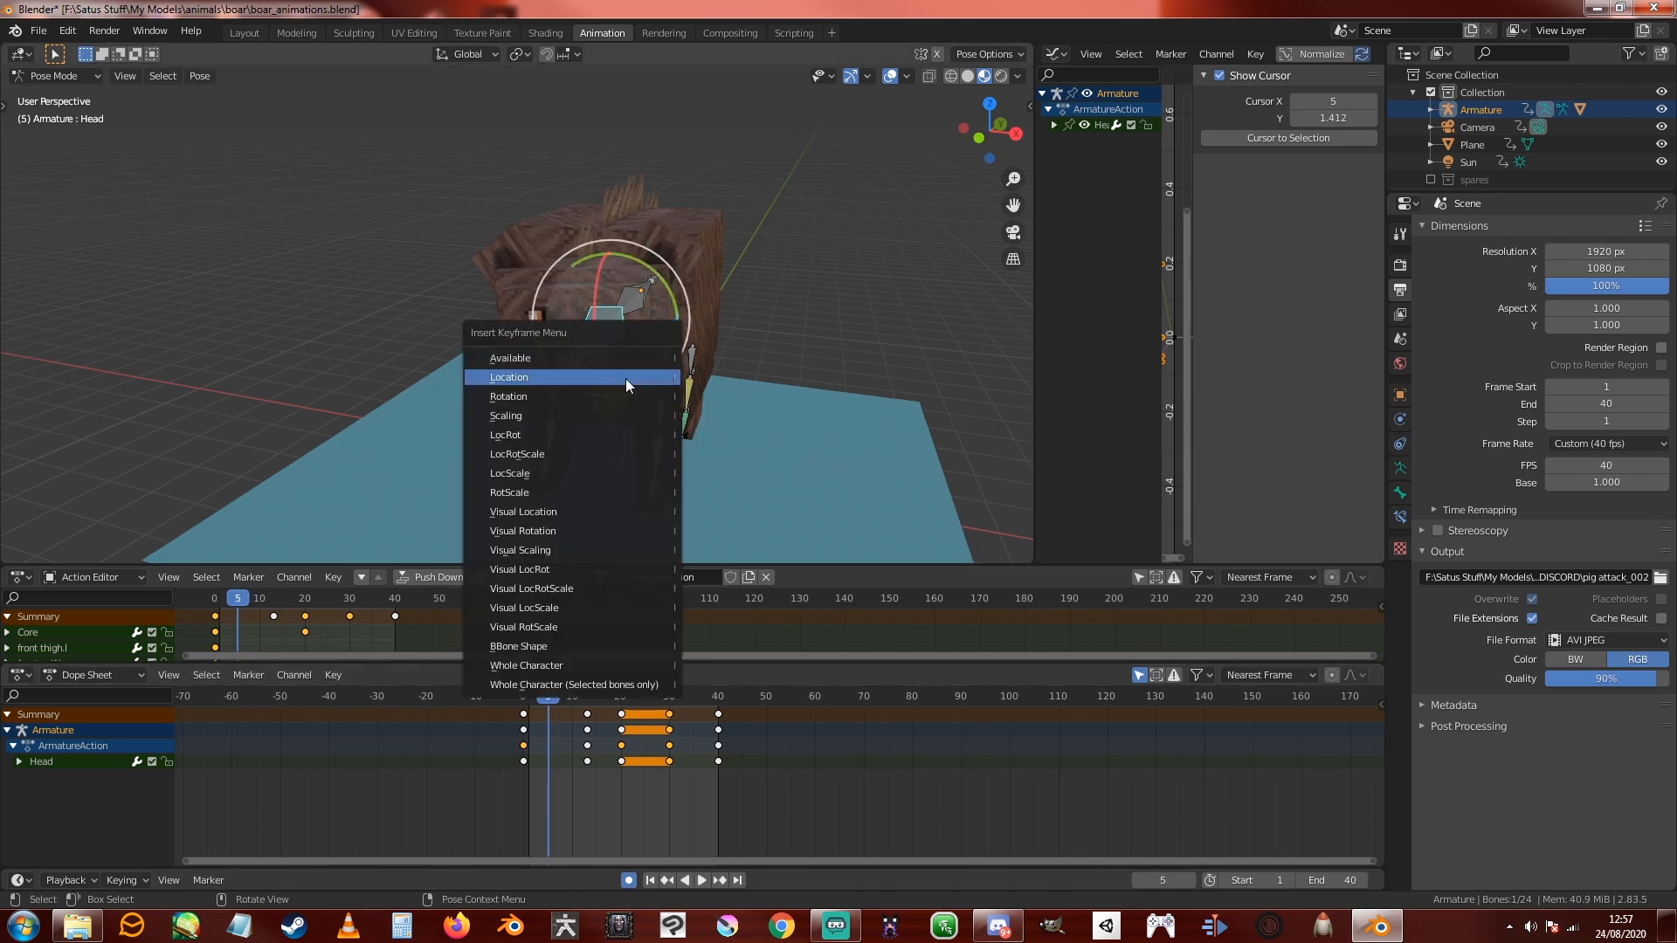
{"action": "left_click", "coordinate": [544, 377]}
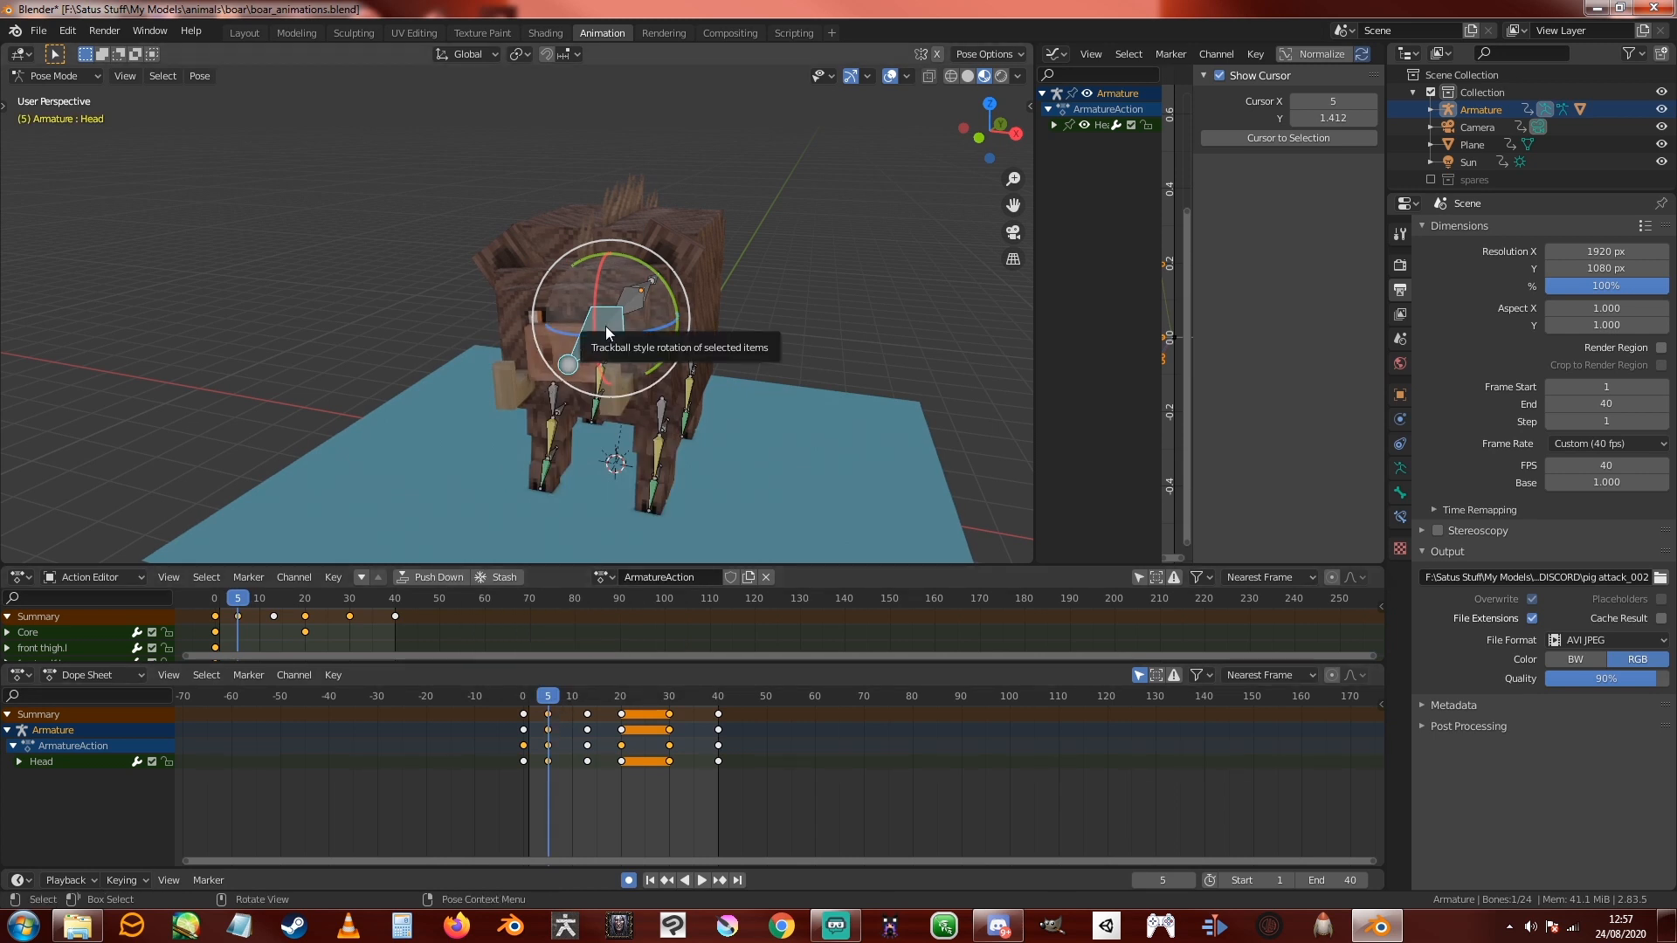
{"action": "middle_click_drag", "start_coordinate": [605, 326], "coordinate": [720, 367]}
{"action": "scroll", "coordinate": [751, 369], "scroll_direction": "up", "scroll_amount": 3}
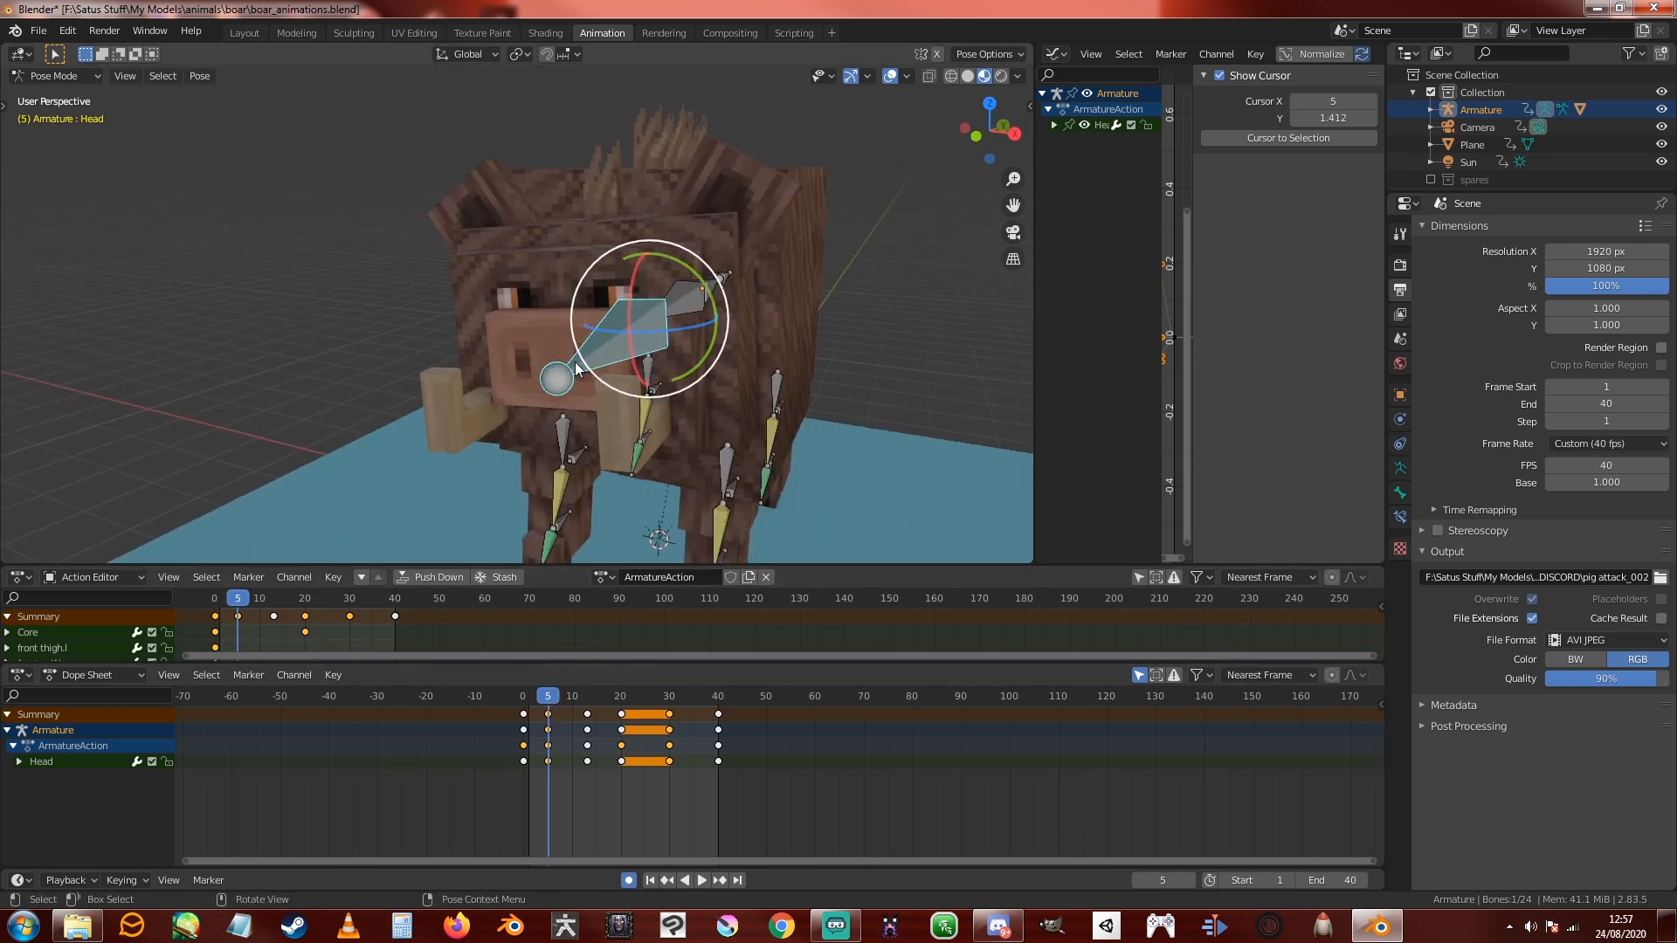
Step: Delete the Head bone's frame 5 keyframe and play the animation
{"action": "mouse_move", "coordinate": [550, 694]}
{"action": "left_mouse_down"}
{"action": "mouse_move", "coordinate": [535, 694]}
{"action": "mouse_move", "coordinate": [598, 696]}
{"action": "mouse_move", "coordinate": [529, 695]}
{"action": "mouse_move", "coordinate": [693, 698]}
{"action": "mouse_move", "coordinate": [524, 714]}
{"action": "mouse_move", "coordinate": [548, 711]}
{"action": "left_mouse_up"}
{"action": "left_click", "coordinate": [549, 712]}
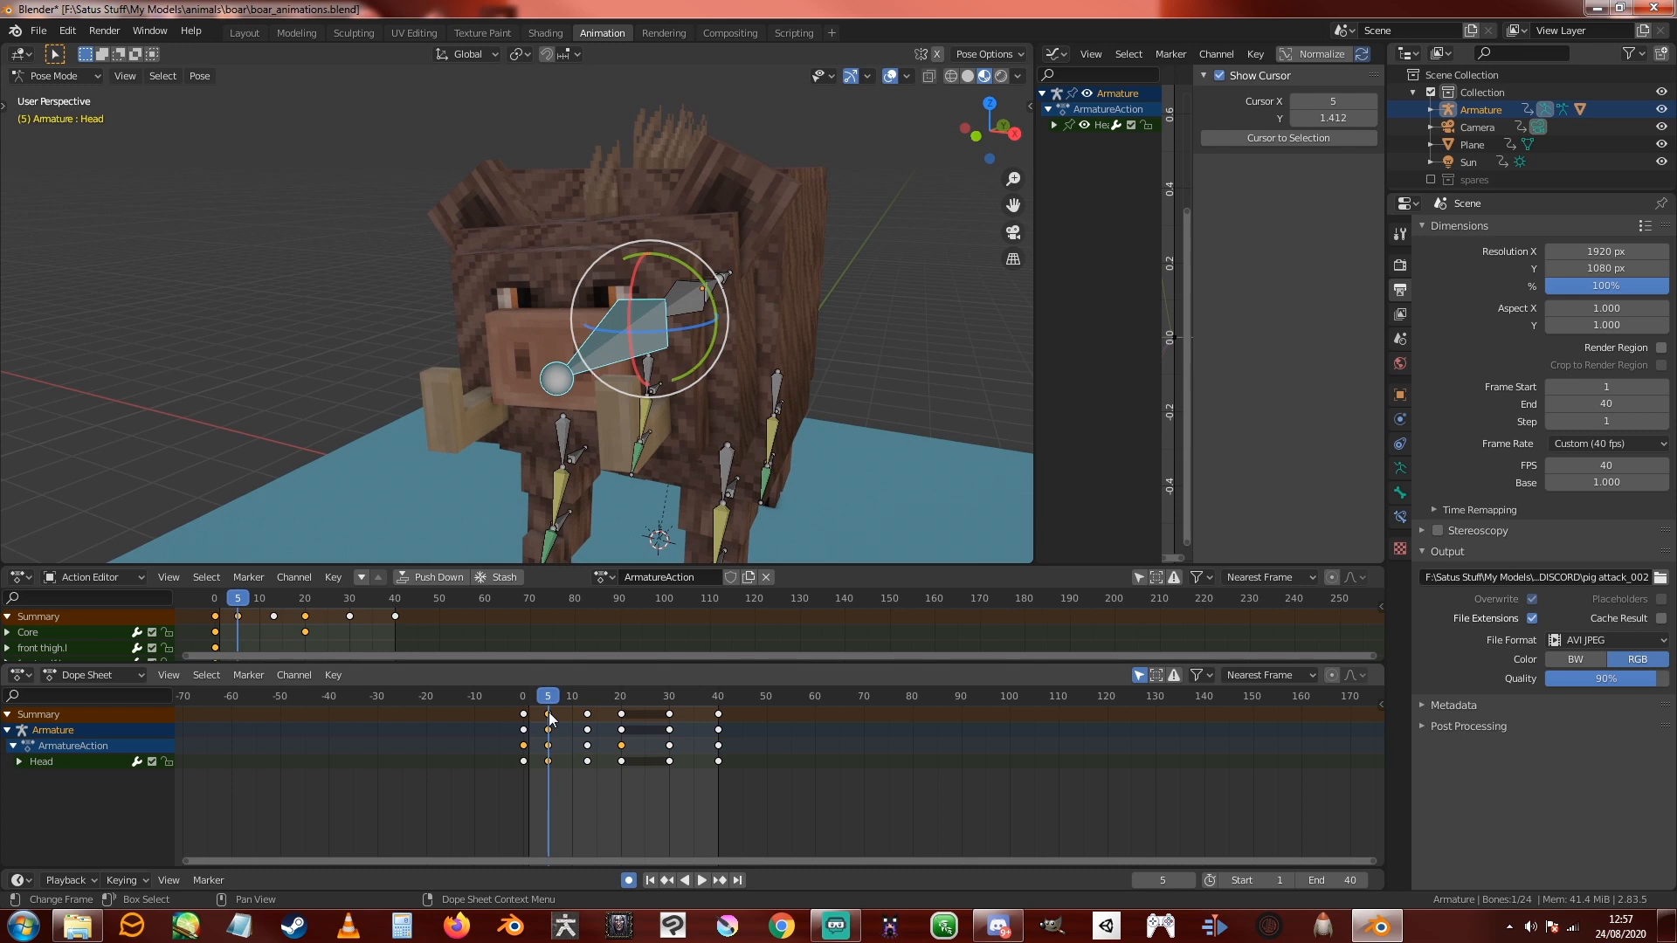
{"action": "key", "text": "x"}
{"action": "key", "text": "Escape"}
{"action": "key", "text": "space"}
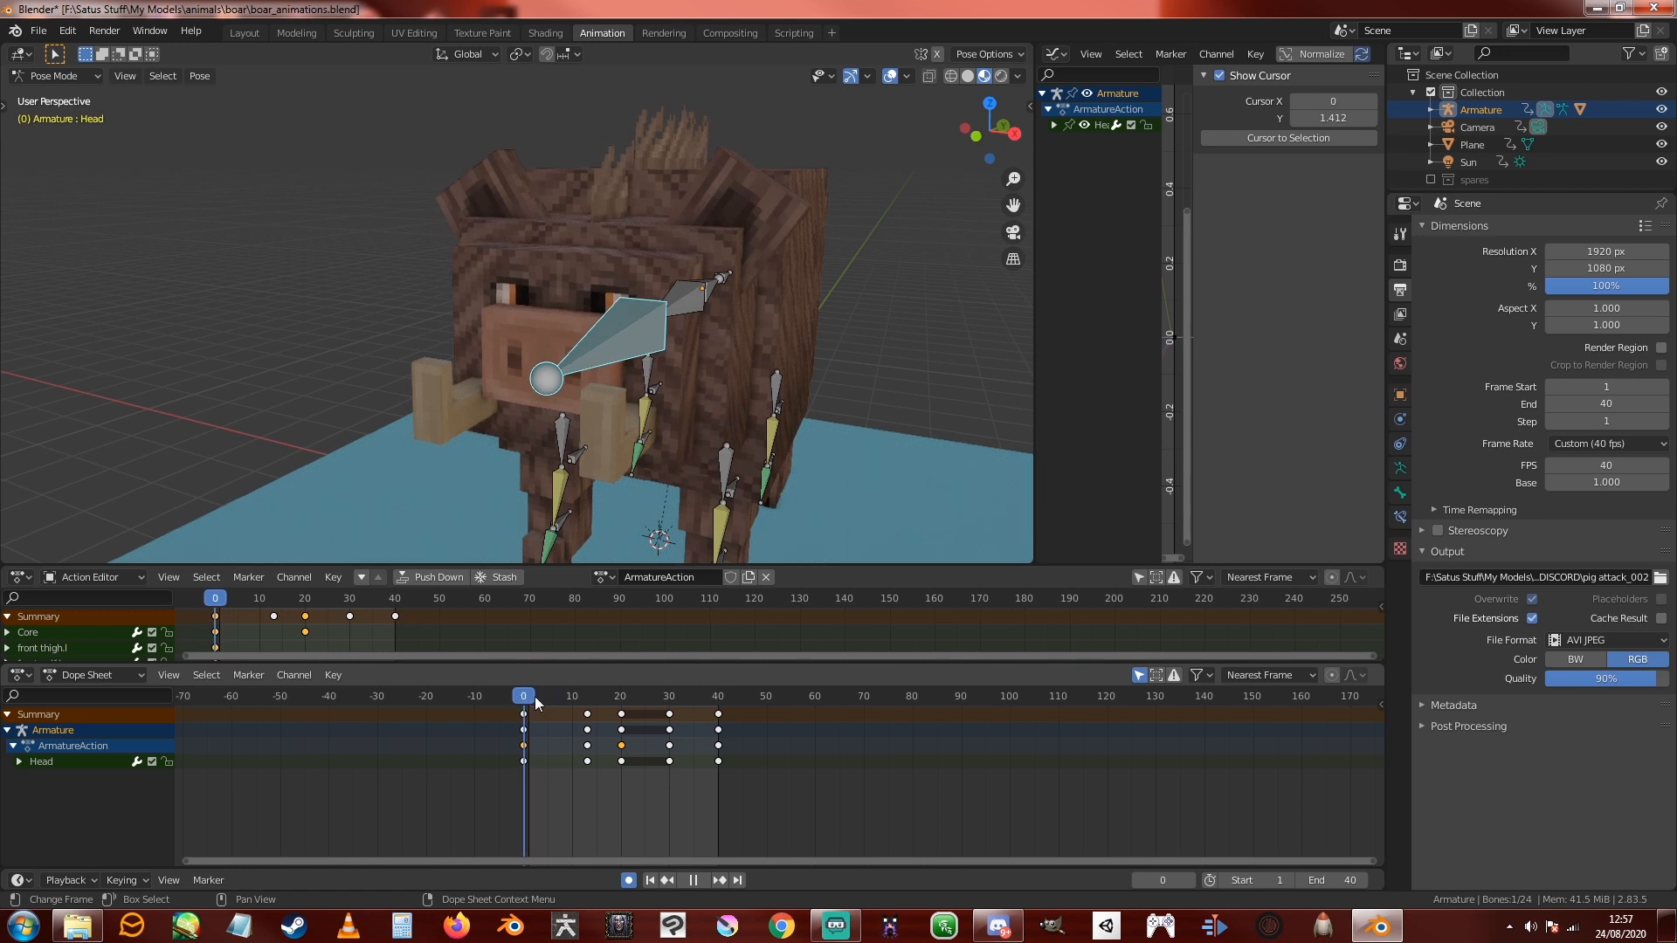
Step: Key a slightly adjusted Head pose at frame 25 with a small rotation followed by a trackball rotation
{"action": "left_click_drag", "start_coordinate": [587, 698], "coordinate": [626, 709]}
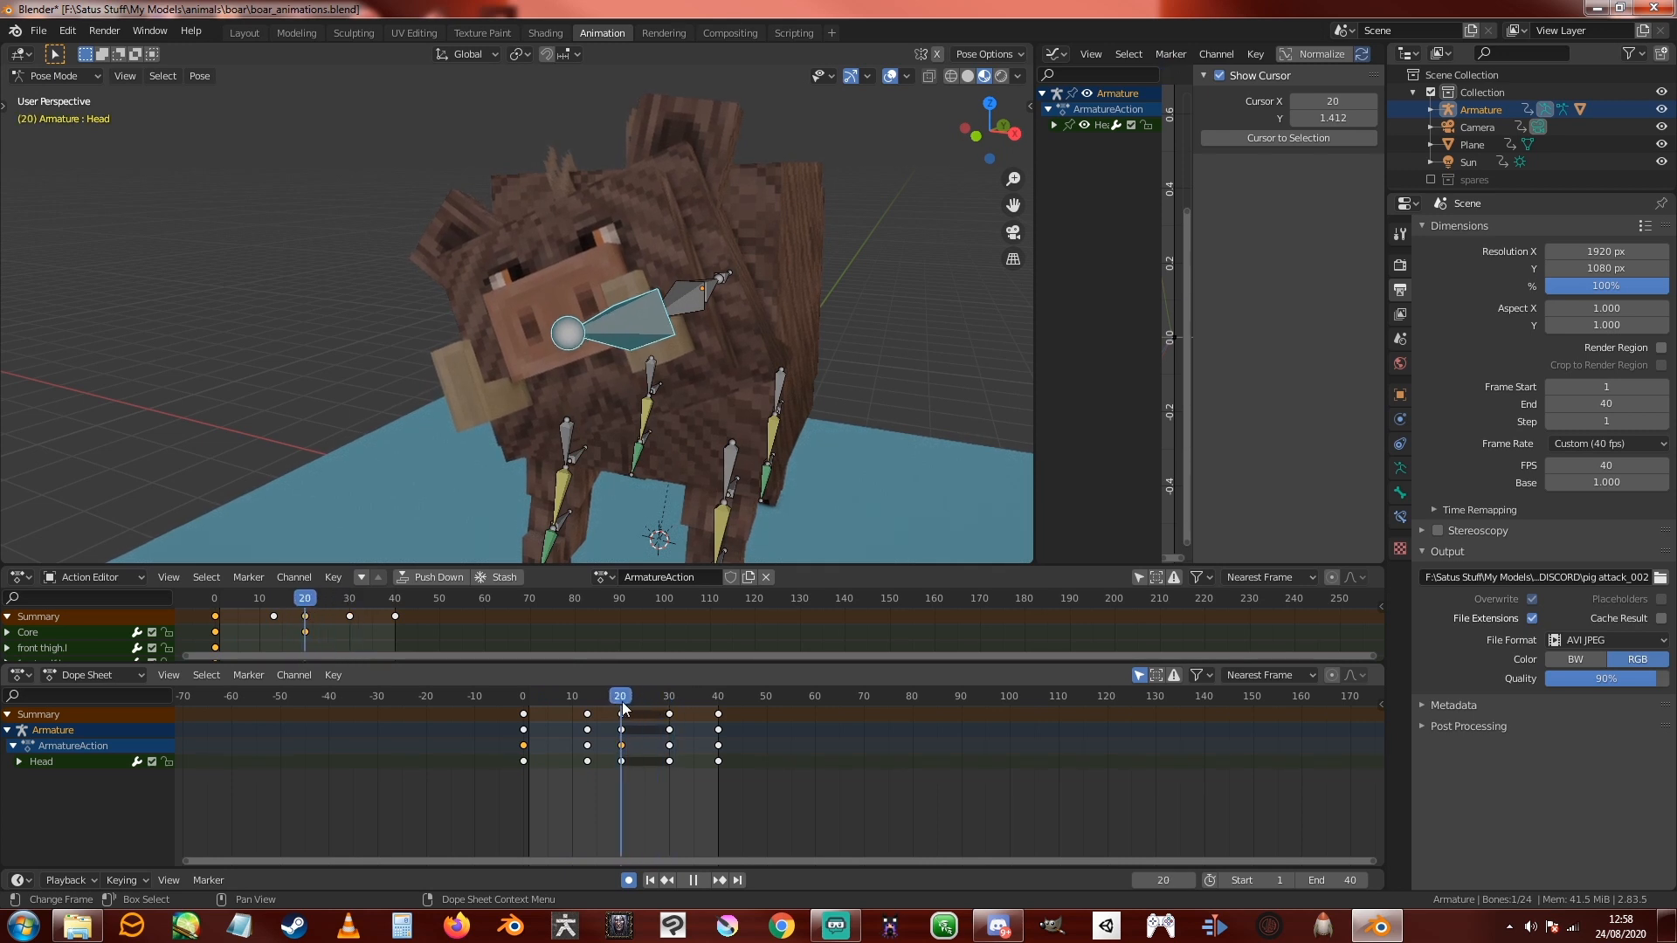
{"action": "middle_click_drag", "start_coordinate": [619, 406], "coordinate": [659, 401]}
{"action": "key", "text": "r"}
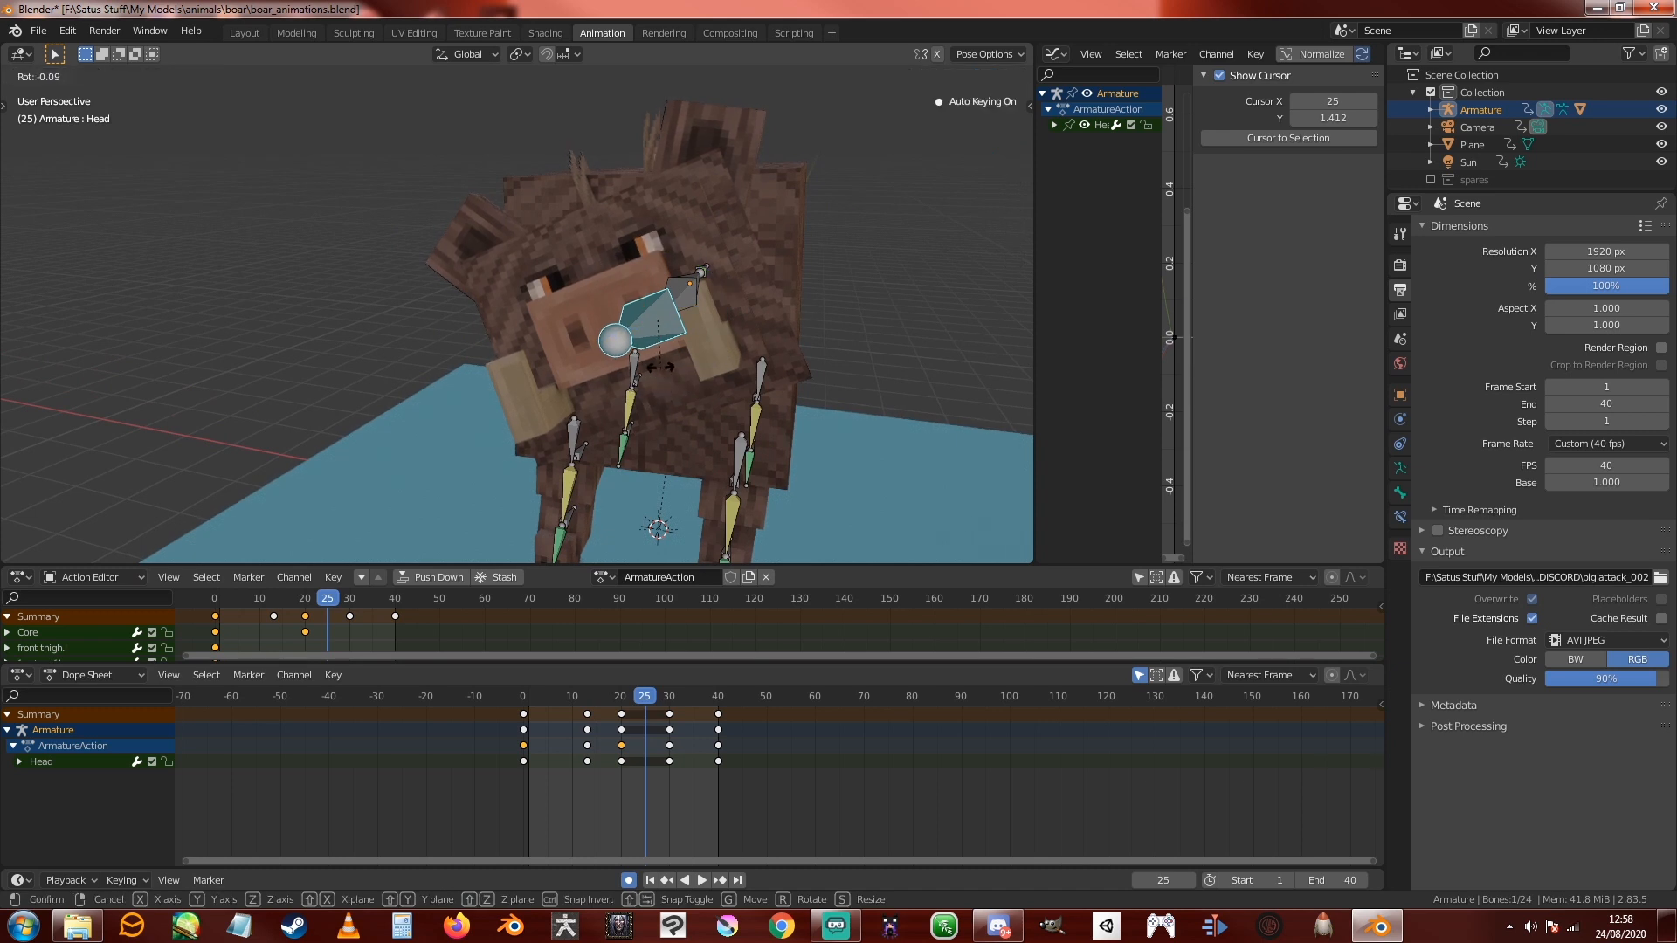
{"action": "left_click", "coordinate": [680, 365]}
{"action": "key", "text": "r"}
{"action": "key", "text": "r"}
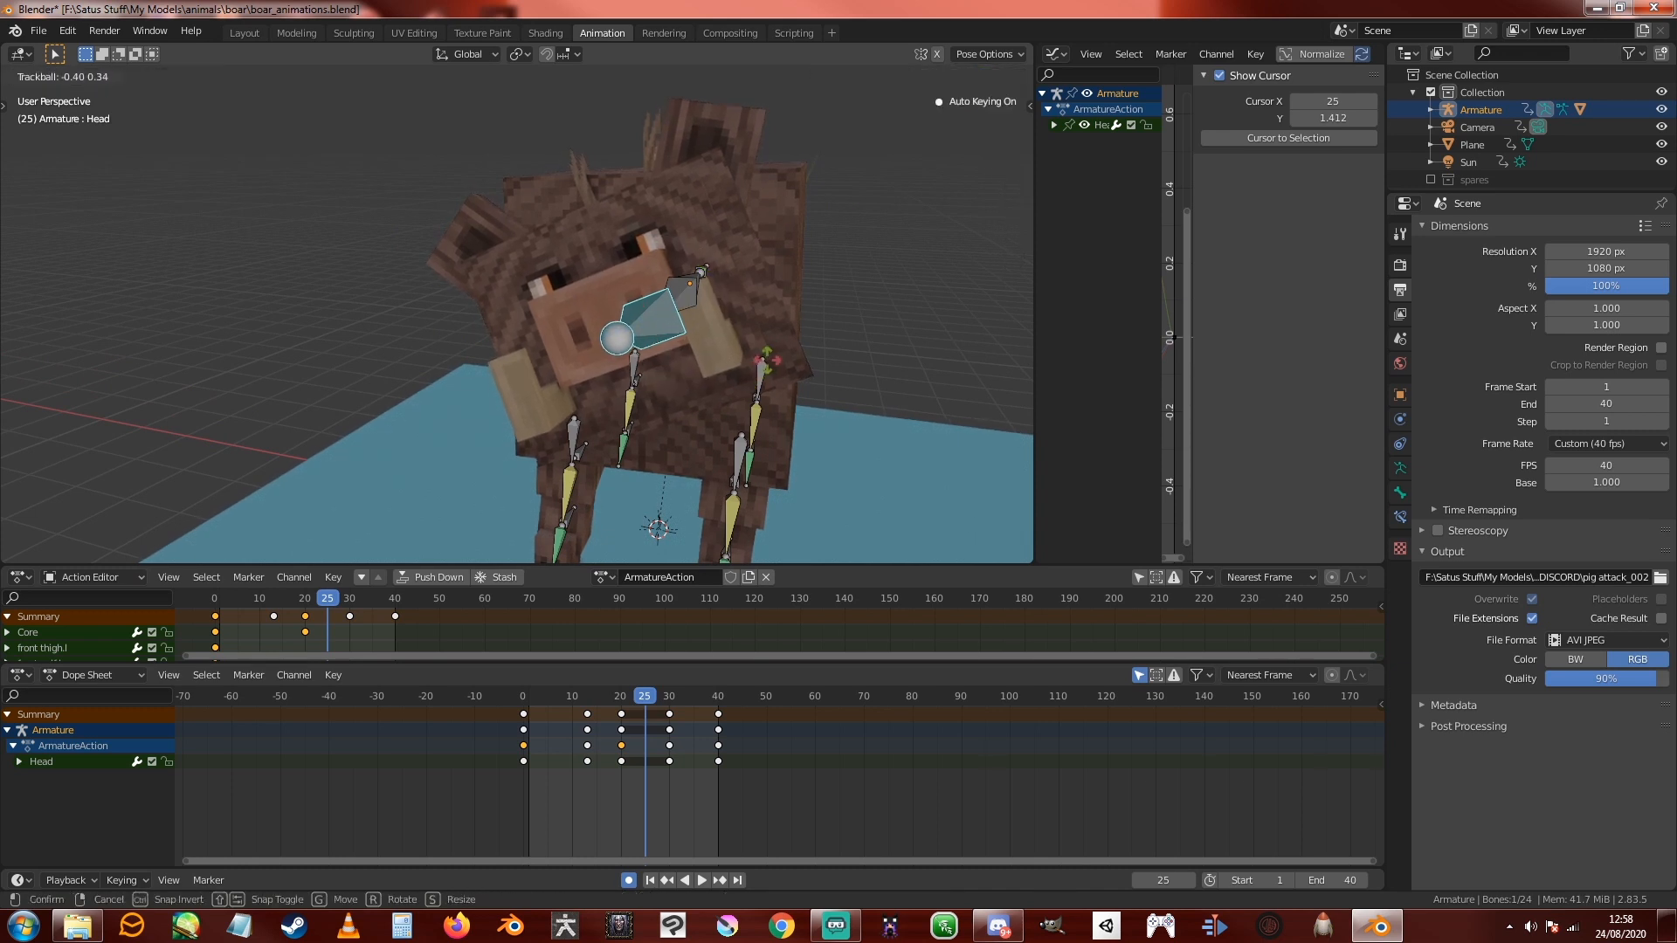
{"action": "left_click", "coordinate": [632, 683]}
Step: Play the animation with the viewport overlays hidden, stop it and show the overlays again
{"action": "key", "text": "space"}
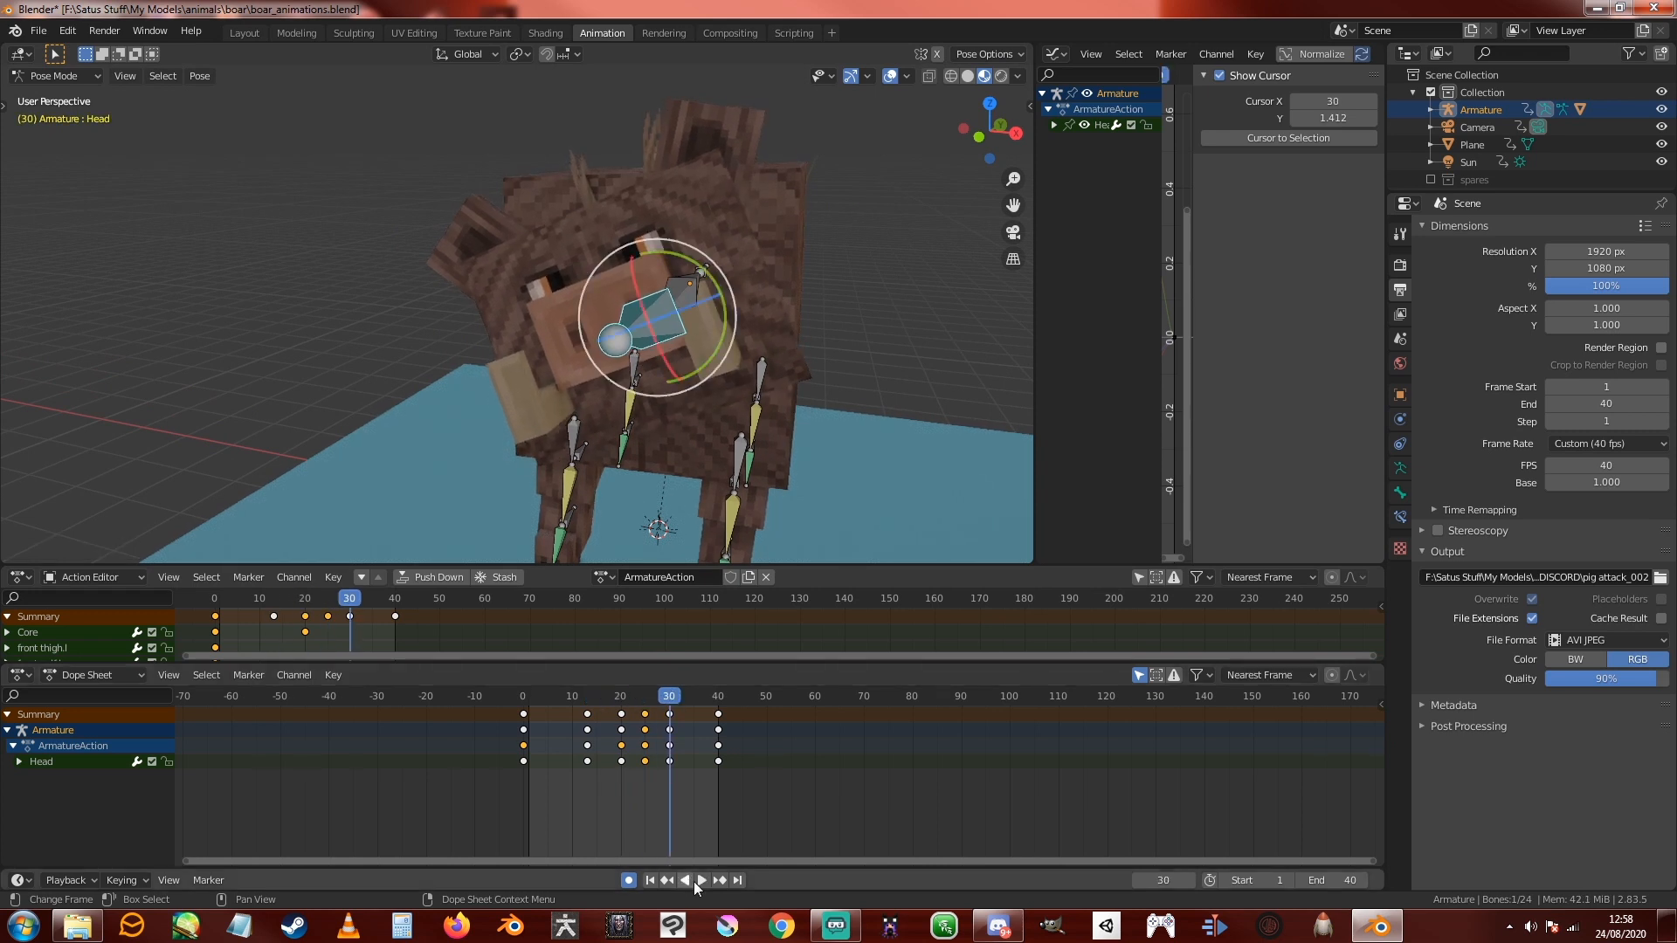
{"action": "left_click", "coordinate": [890, 76]}
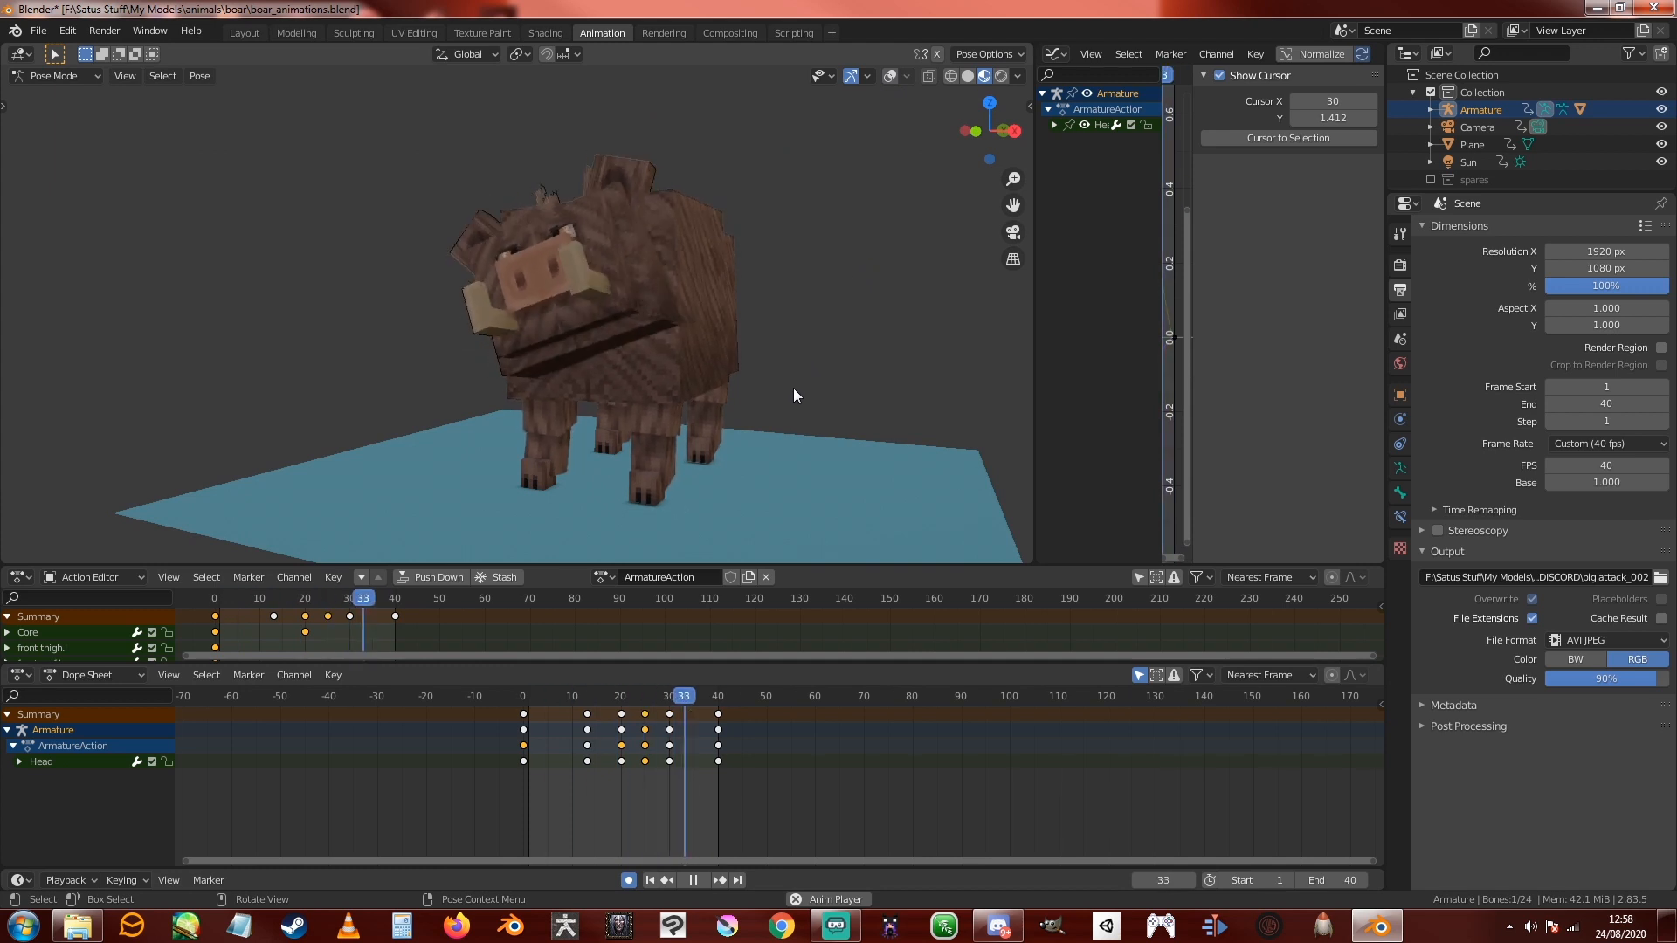
{"action": "left_click", "coordinate": [693, 881]}
{"action": "left_click", "coordinate": [891, 76]}
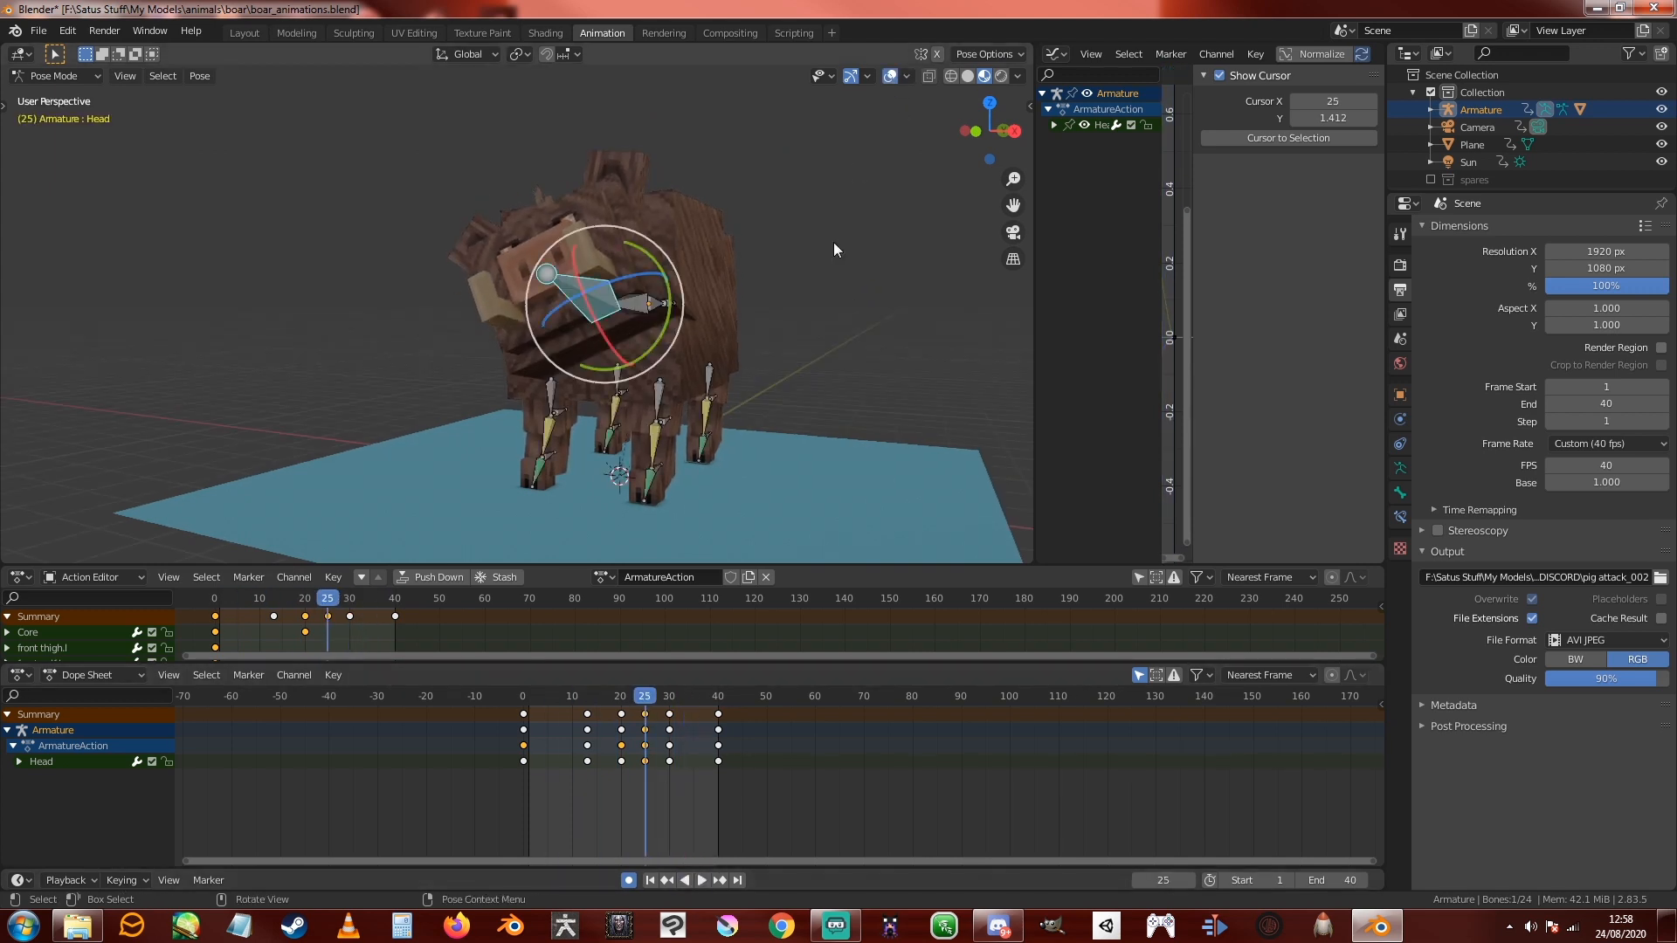
Step: Duplicate the Core bone's frame 0 keyframe to frame 40 and play the animation from the start
{"action": "left_click", "coordinate": [636, 307]}
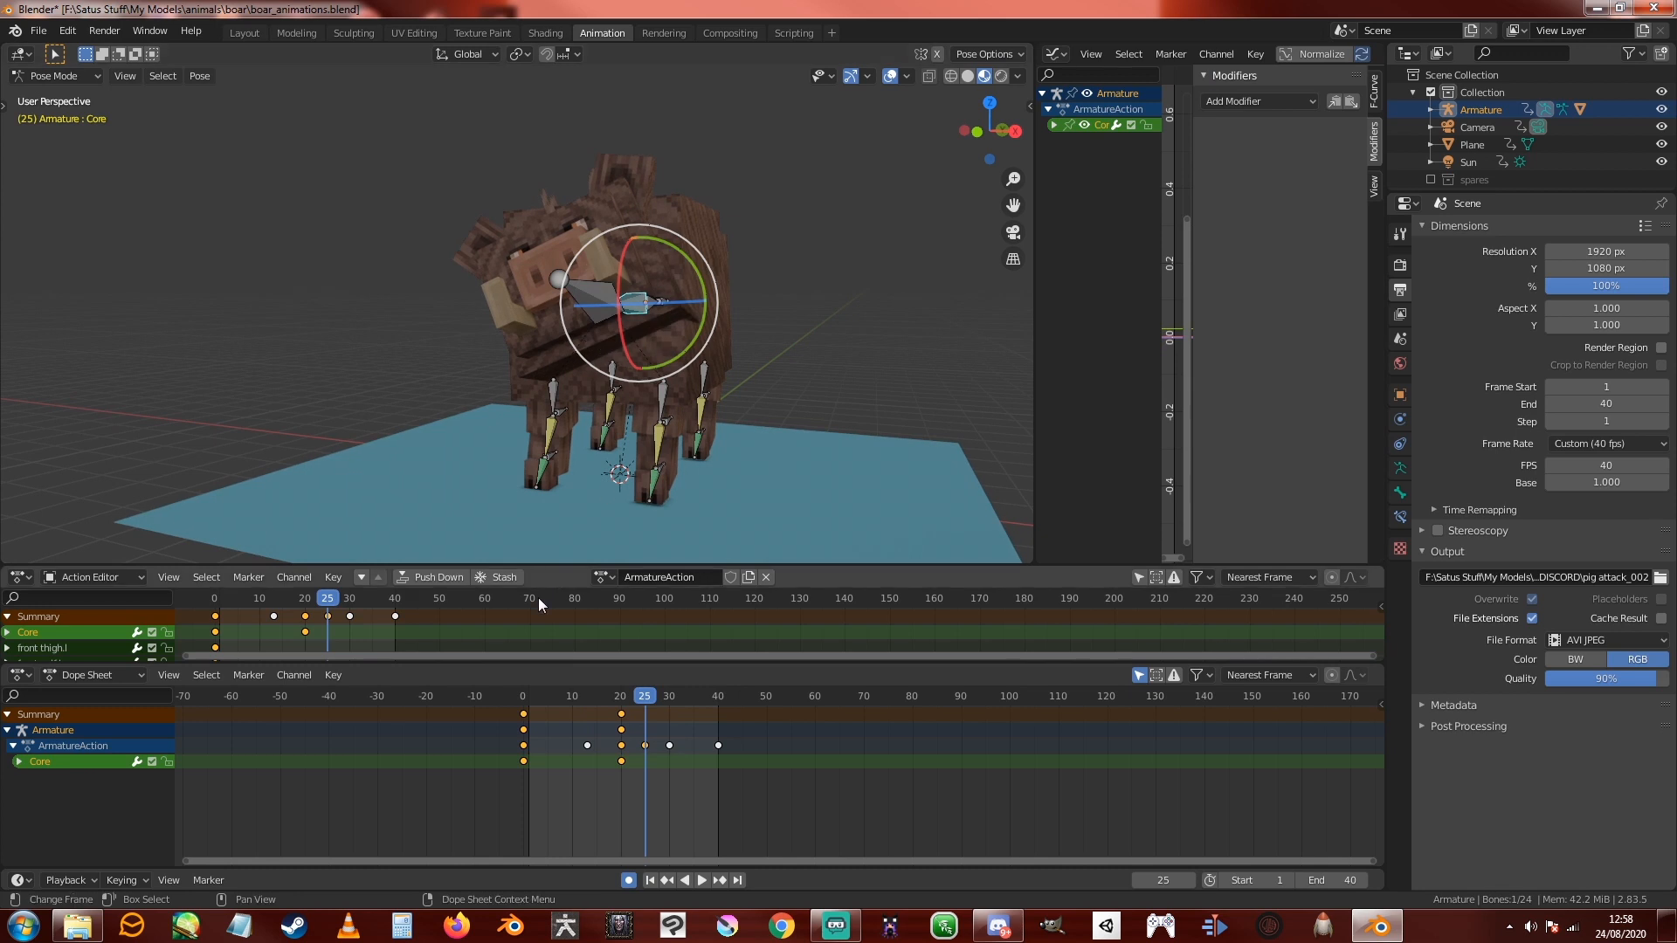
{"action": "left_click", "coordinate": [524, 715]}
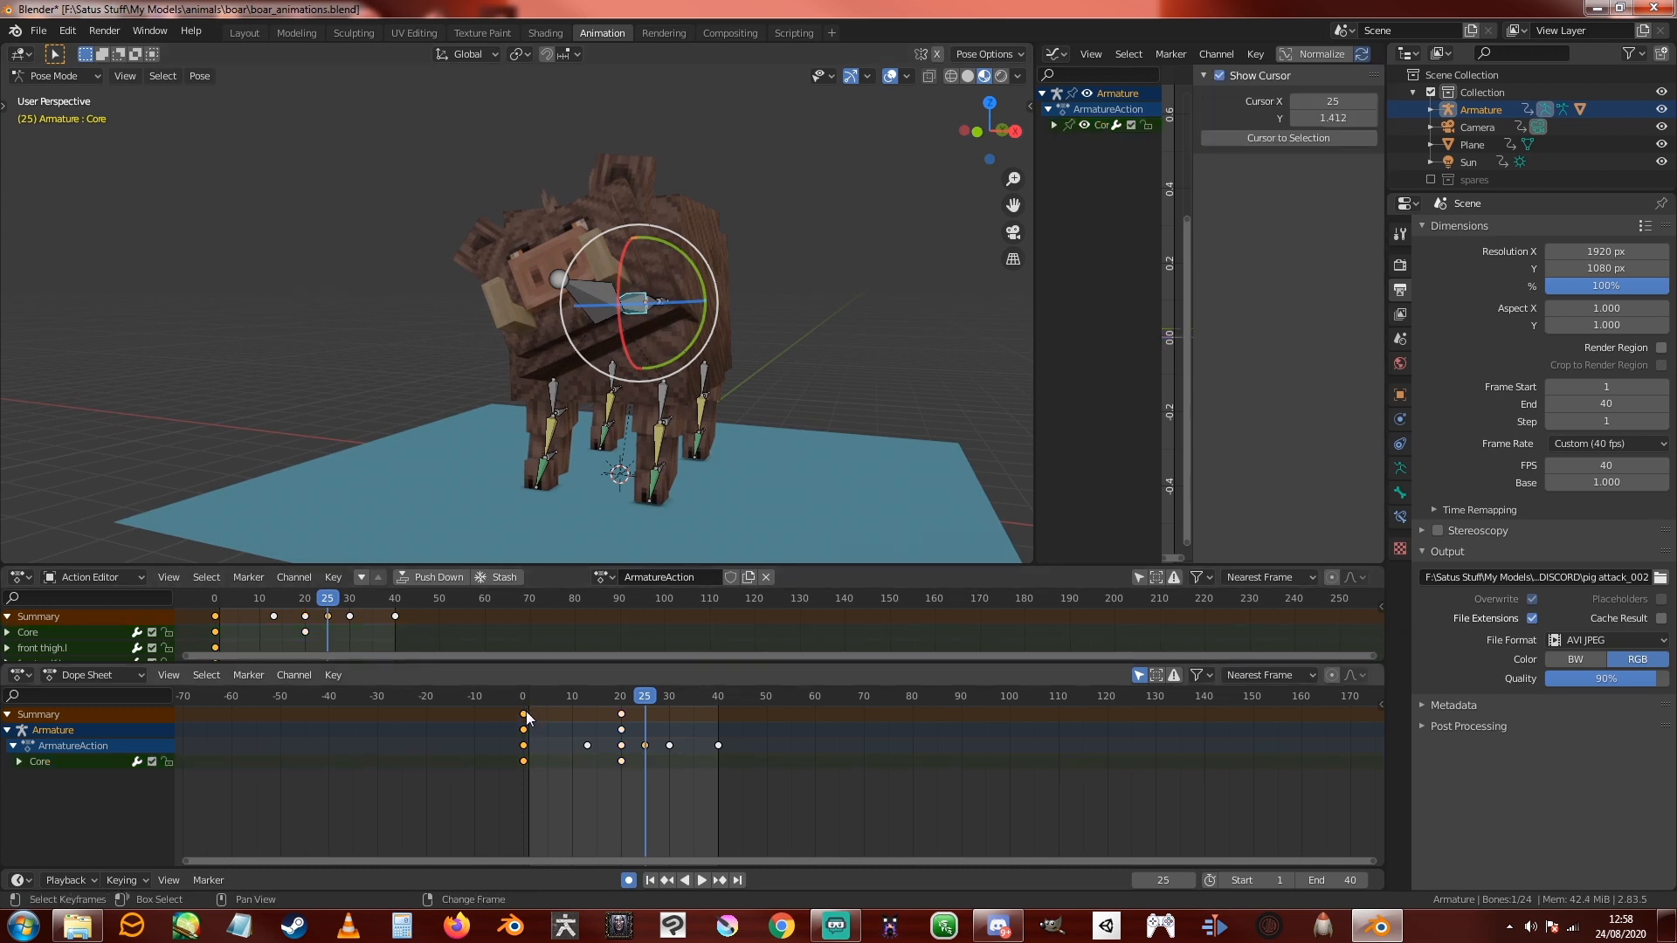
{"action": "key", "text": "shift+d"}
{"action": "left_click", "coordinate": [718, 714]}
{"action": "left_click_drag", "start_coordinate": [642, 699], "coordinate": [524, 715]}
{"action": "key", "text": "space"}
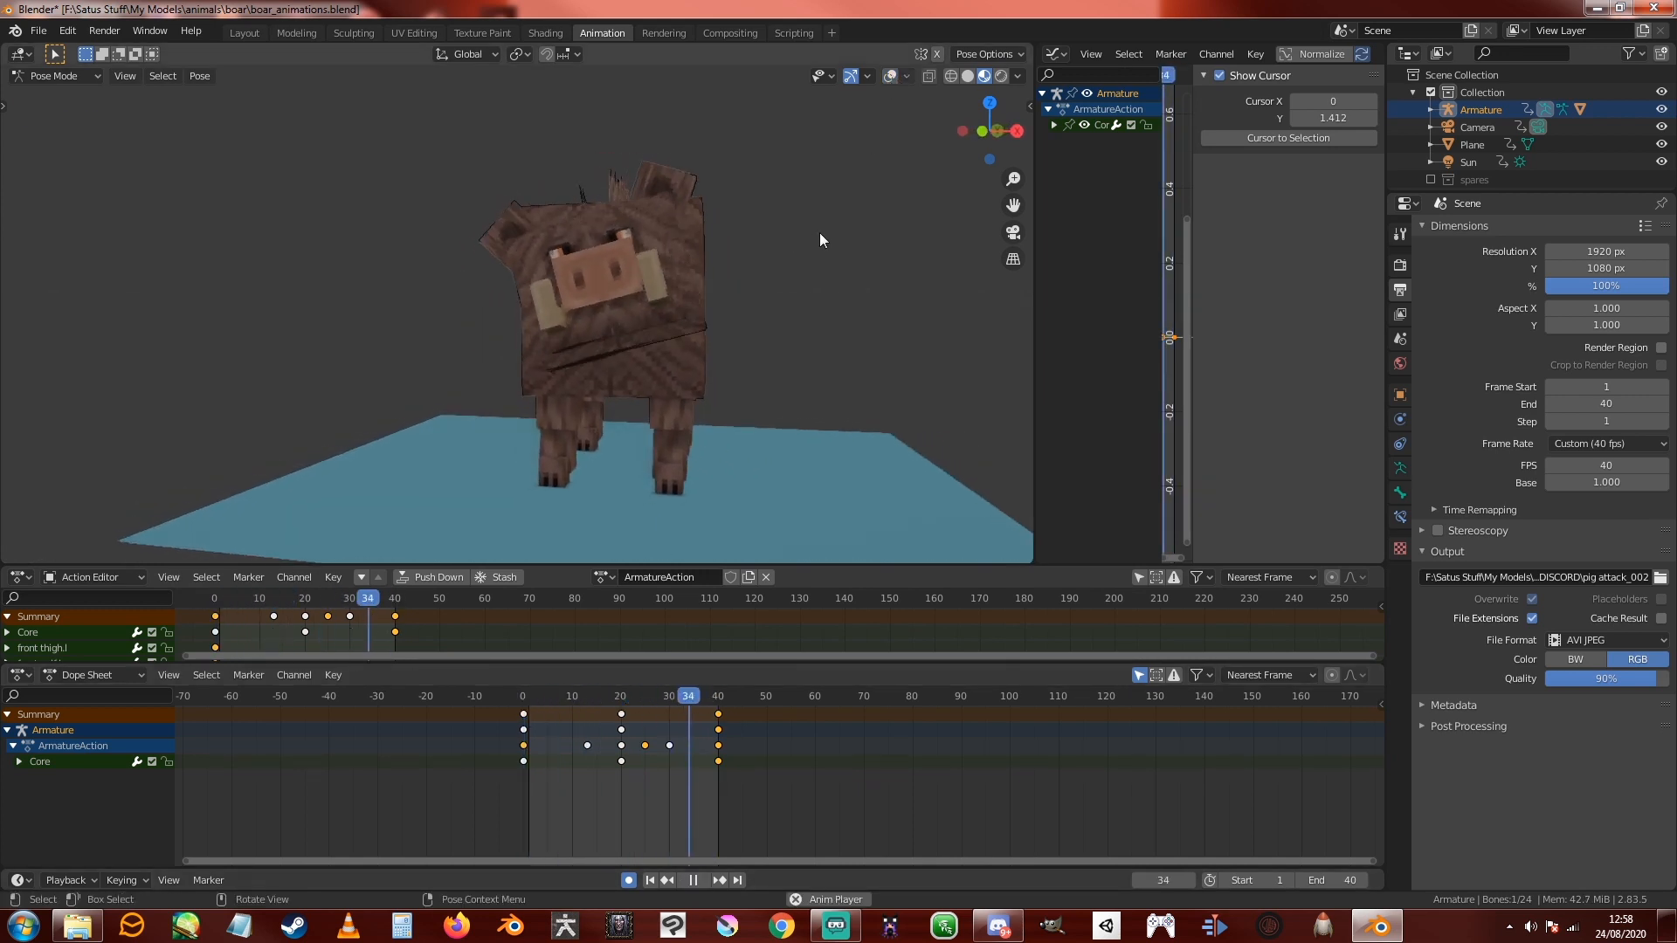
{"action": "mouse_move", "coordinate": [742, 328]}
{"action": "middle_mouse_down"}
{"action": "mouse_move", "coordinate": [685, 359]}
{"action": "mouse_move", "coordinate": [758, 336]}
{"action": "mouse_move", "coordinate": [725, 325]}
{"action": "middle_mouse_up"}
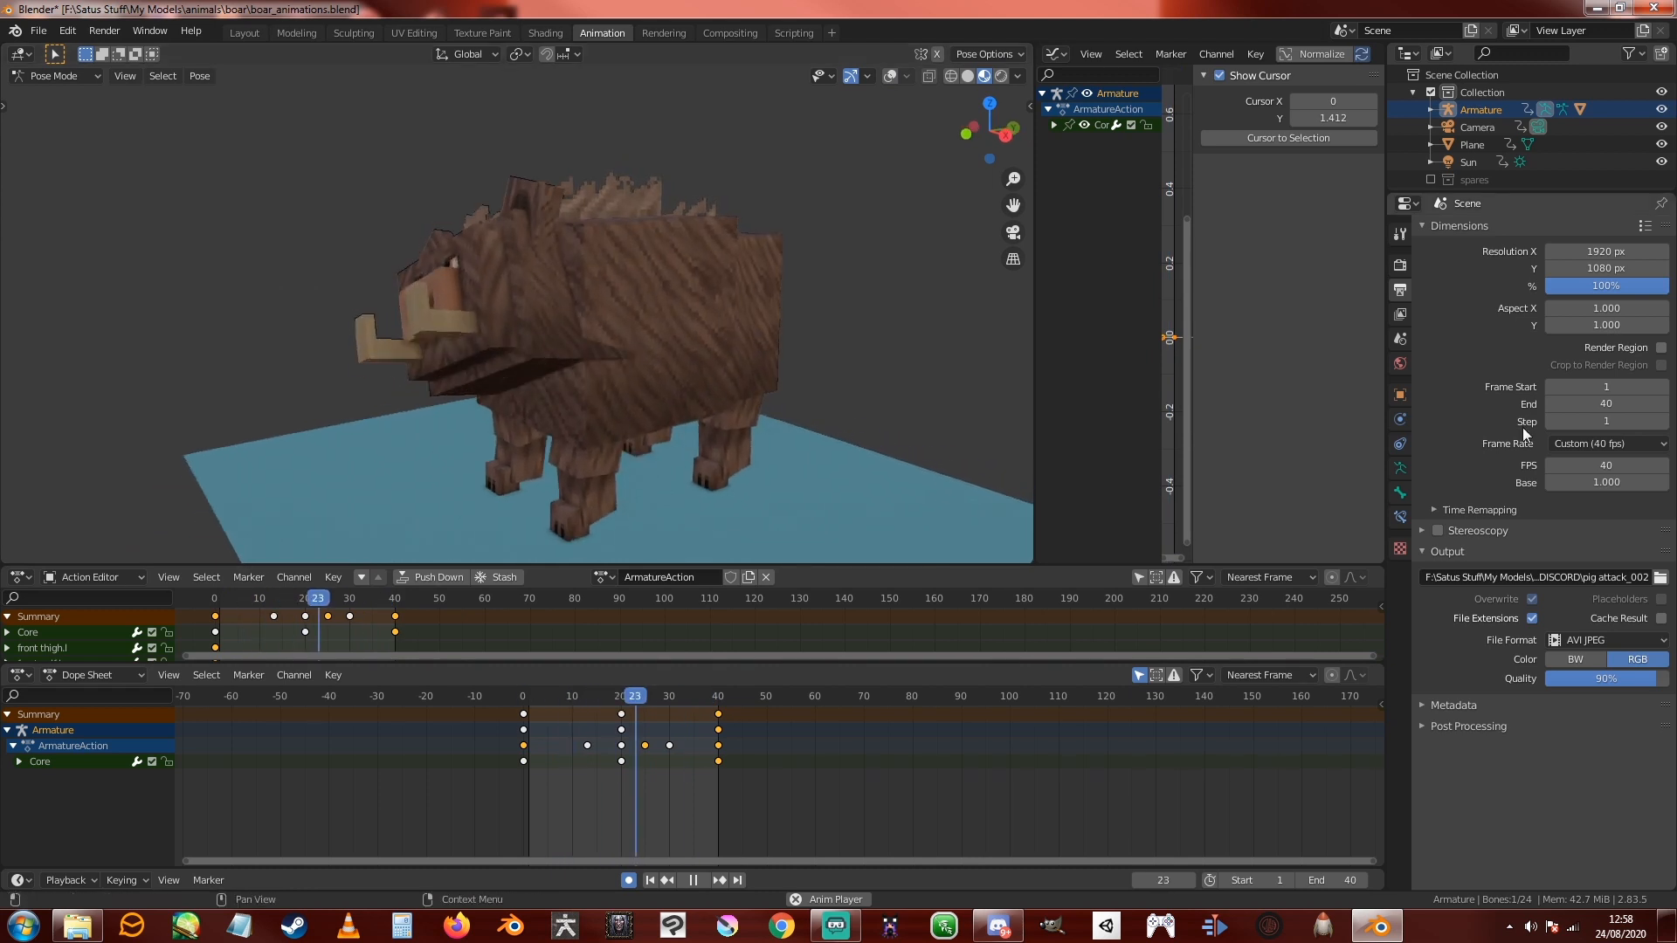
Step: Set the scene's frame rate to 30 fps and watch the playback
{"action": "left_click", "coordinate": [1597, 465]}
{"action": "type", "text": "30"}
{"action": "key", "text": "Return"}
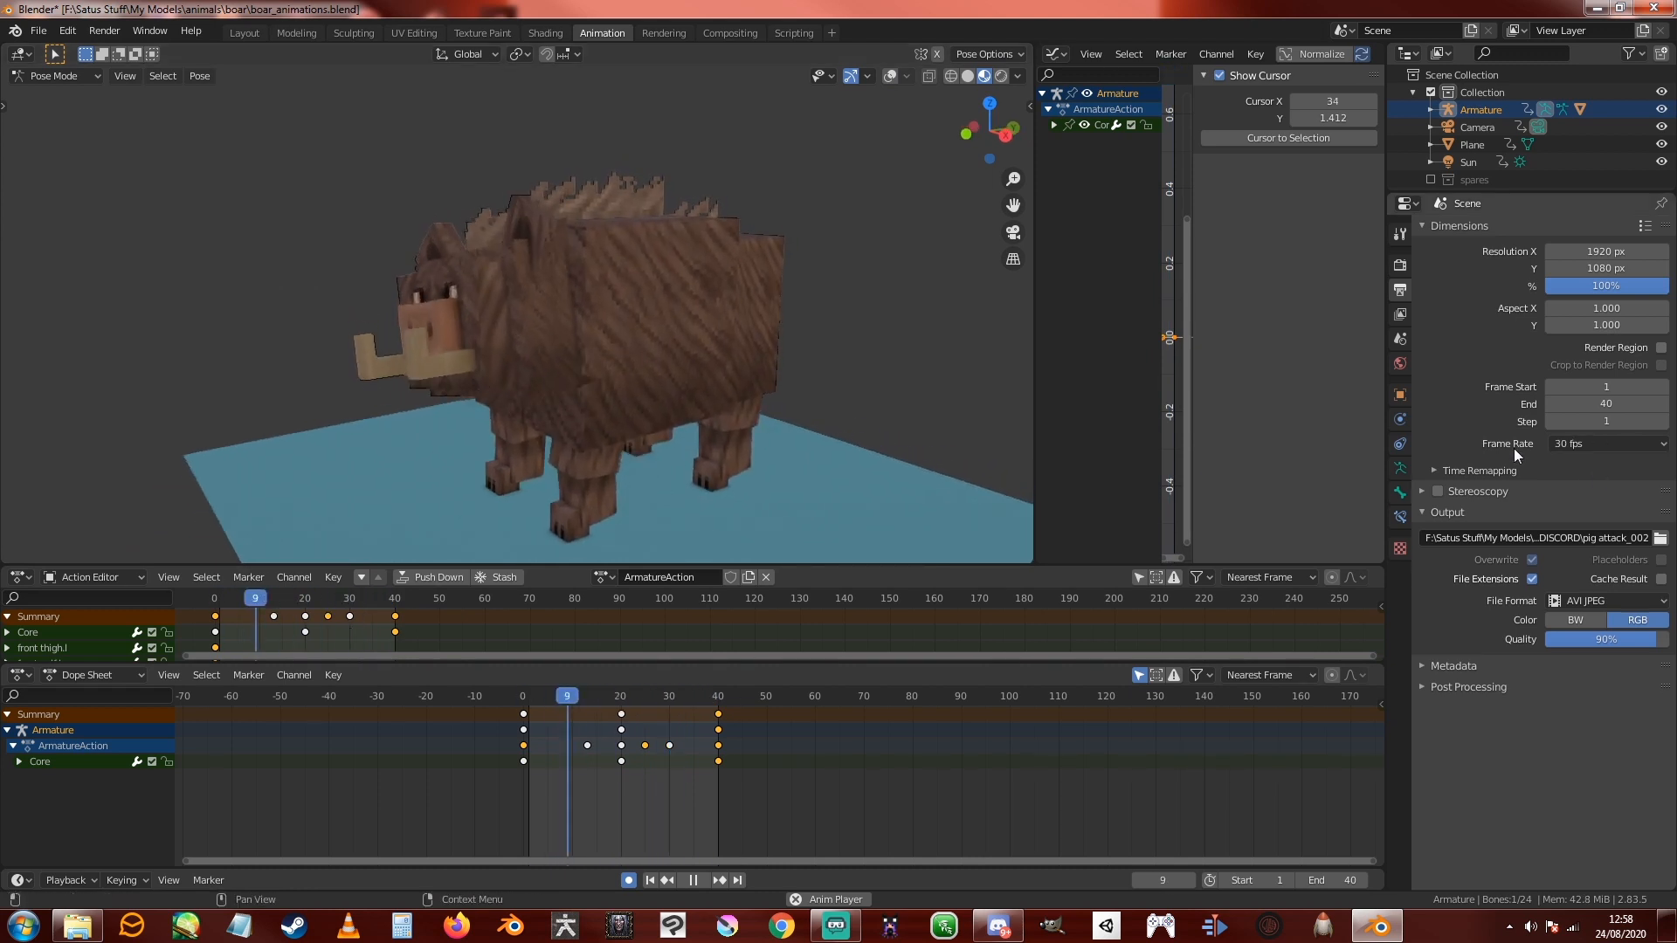
{"action": "middle_click_drag", "start_coordinate": [831, 363], "coordinate": [883, 360]}
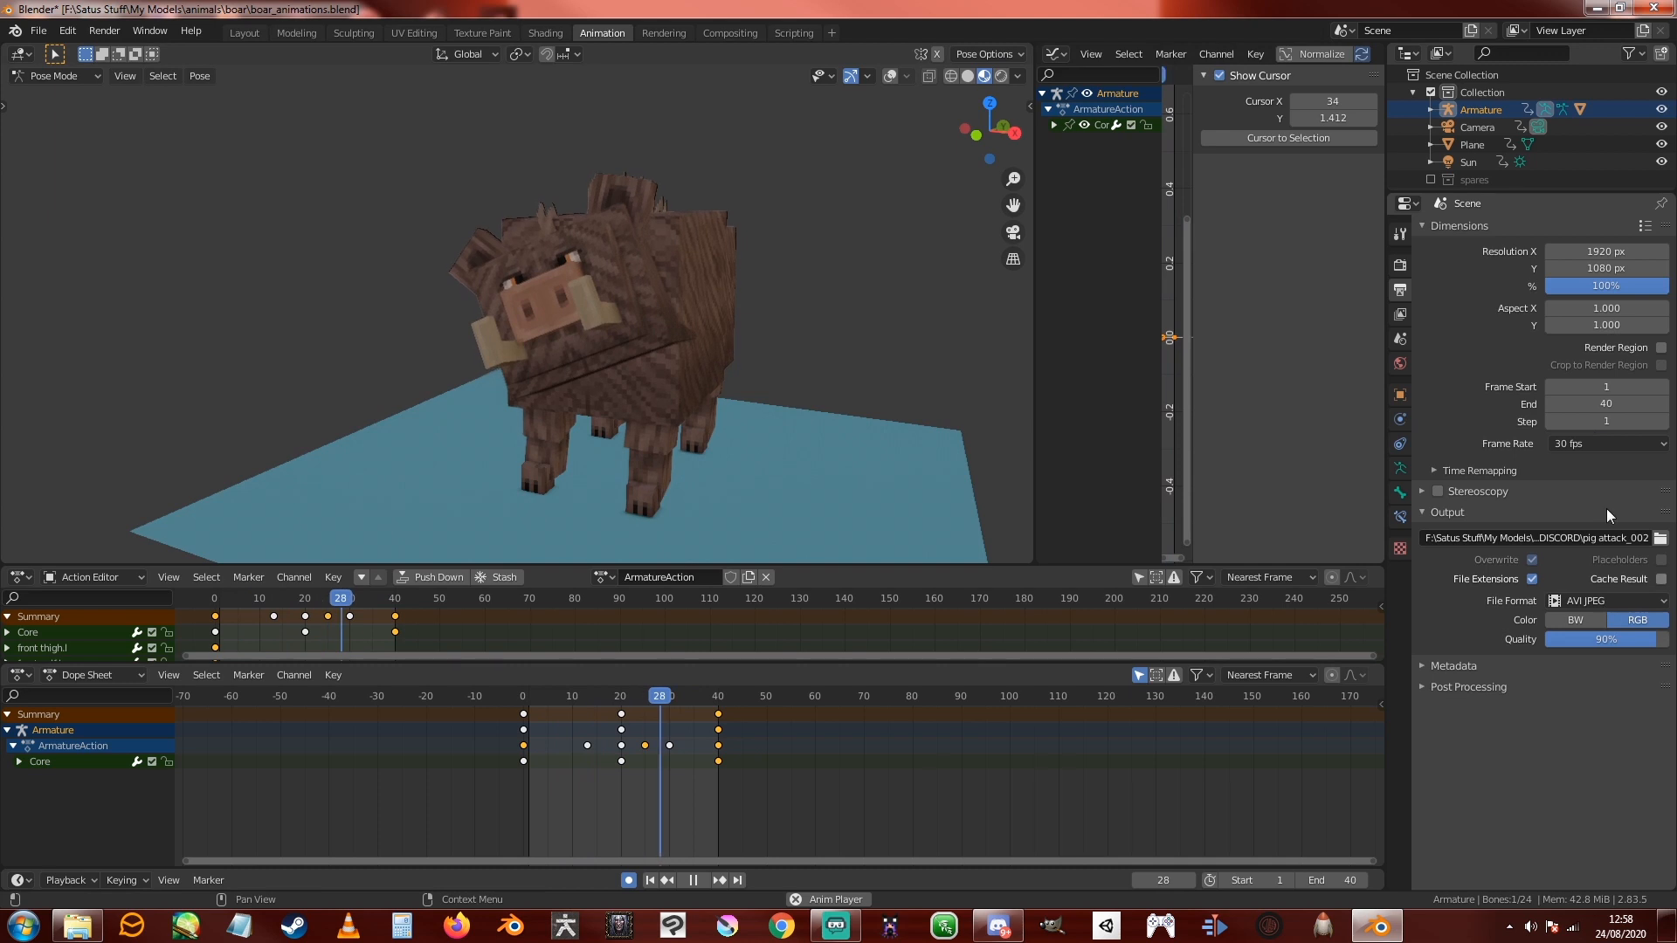
Step: Switch to a custom frame rate of 25 fps and watch the slower playback
{"action": "left_click", "coordinate": [1605, 444]}
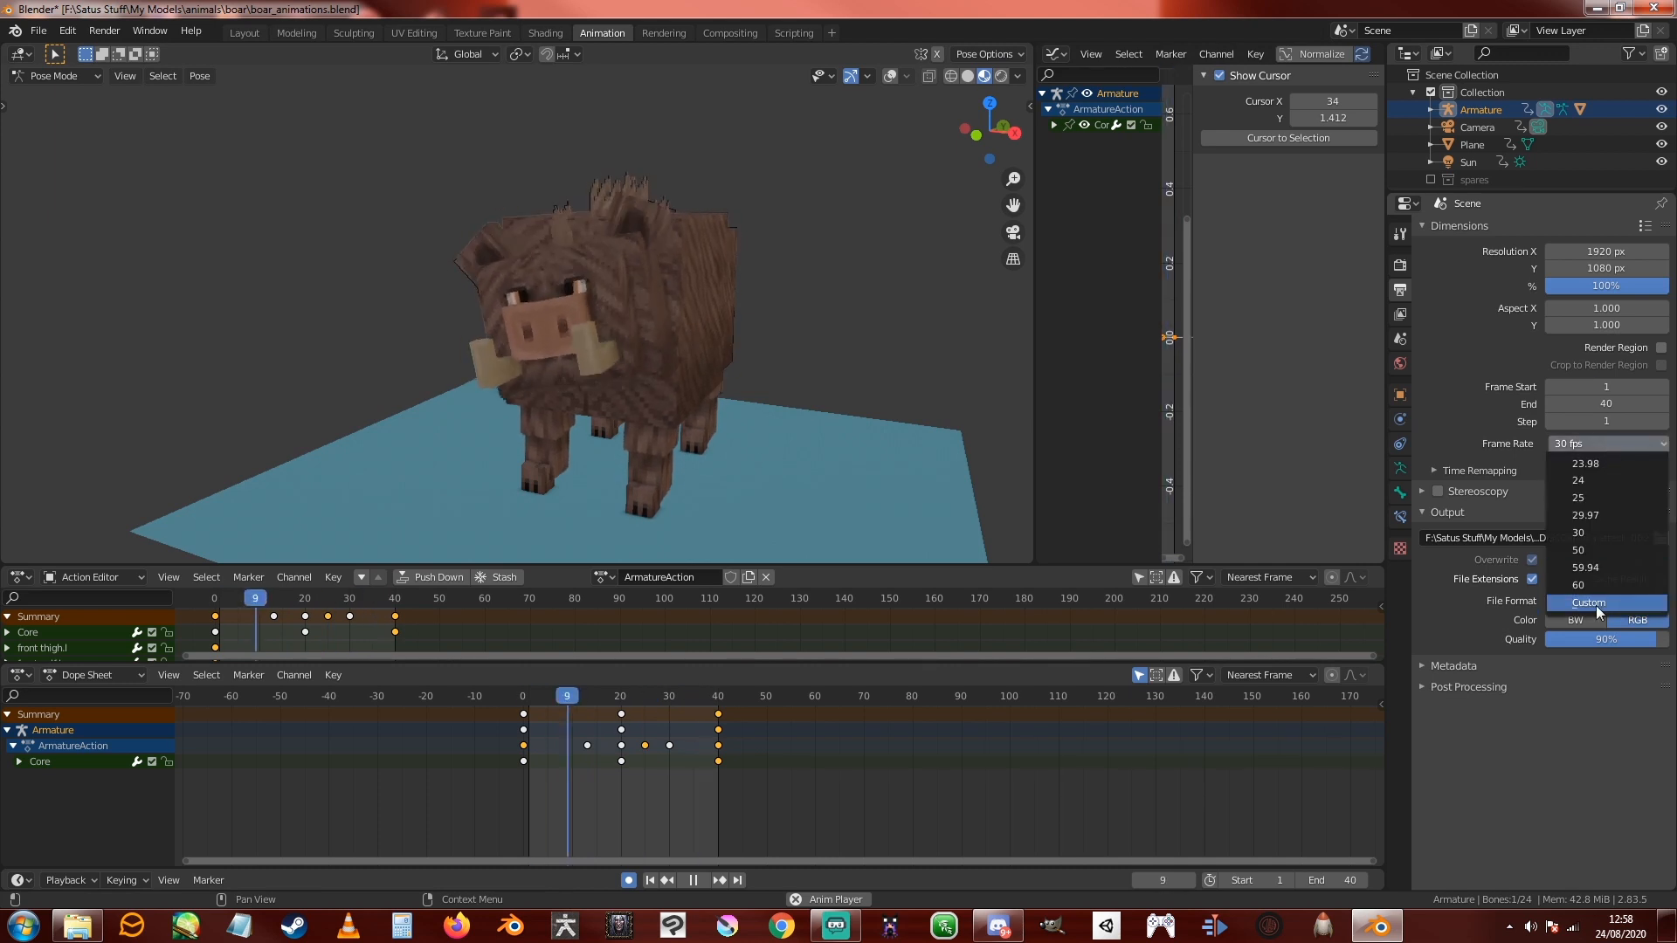
{"action": "left_click", "coordinate": [1596, 602]}
{"action": "left_click", "coordinate": [1610, 465]}
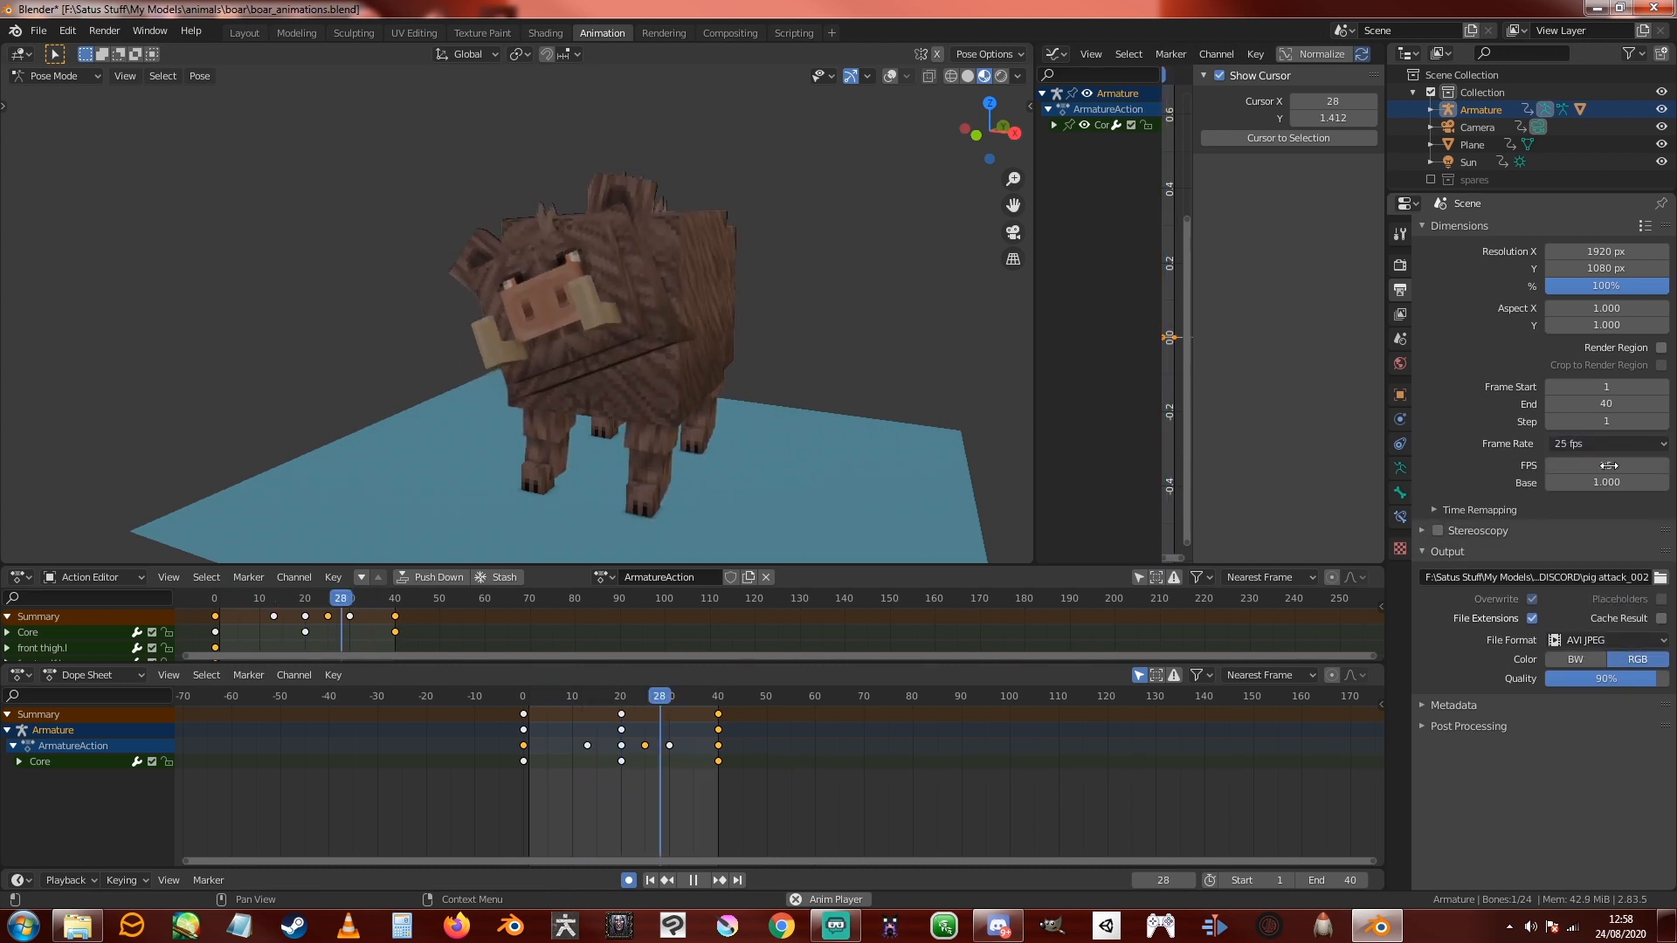
{"action": "type", "text": "25"}
{"action": "key", "text": "Return"}
{"action": "middle_click_drag", "start_coordinate": [749, 328], "coordinate": [778, 325]}
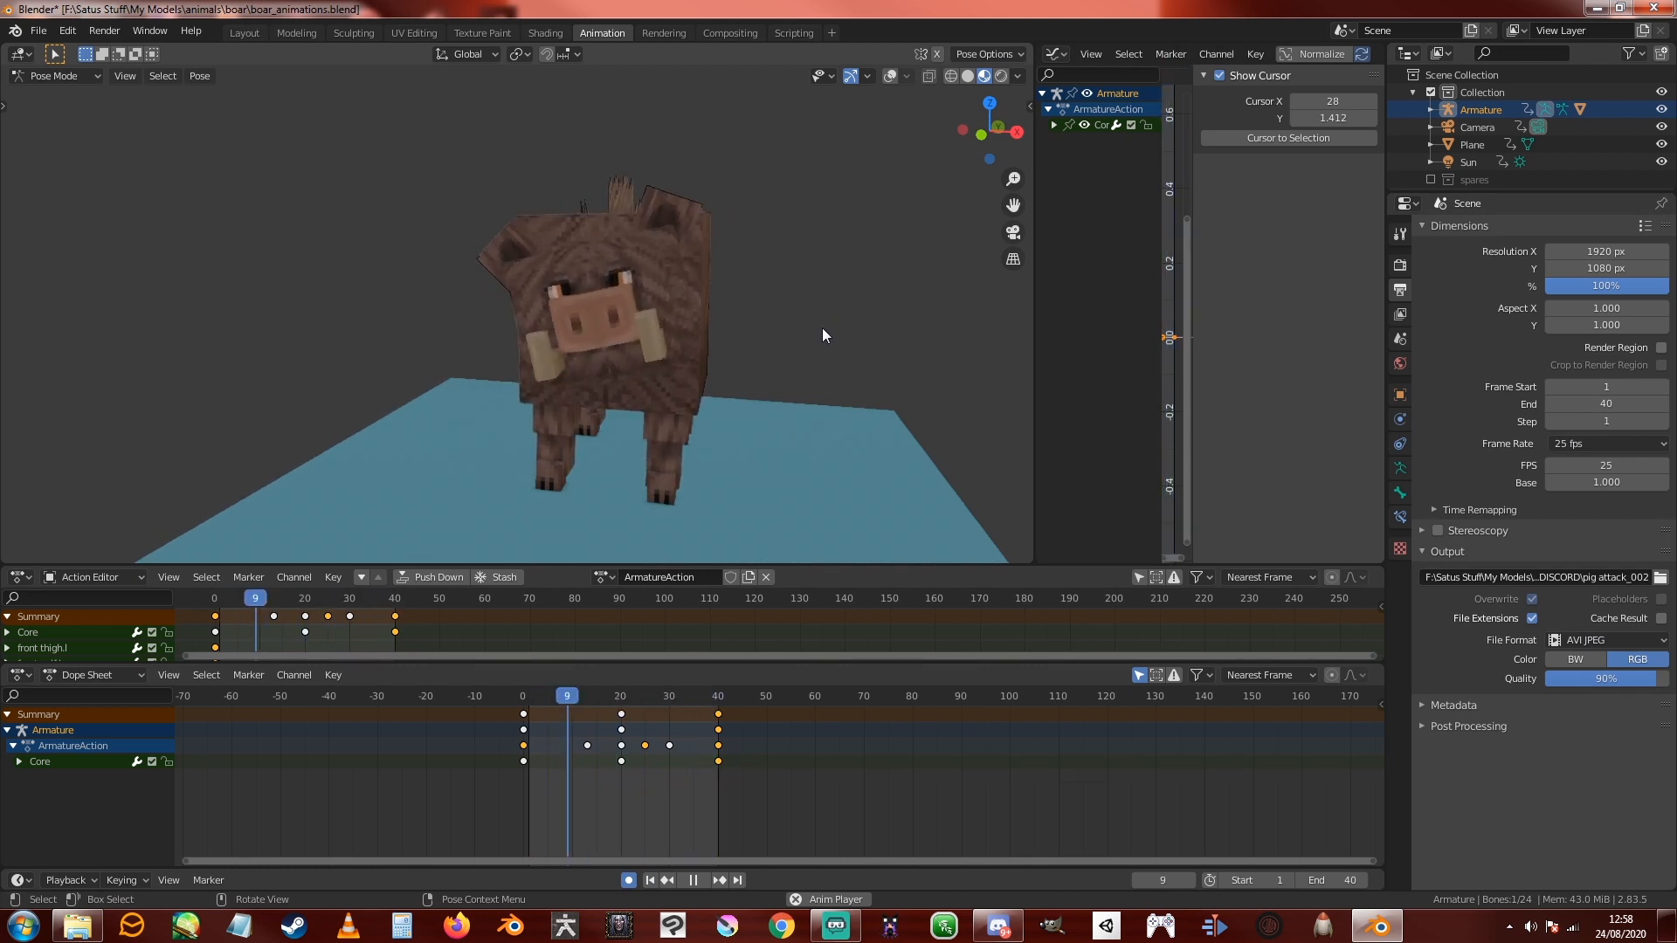
Step: Set the frame rate back to 30 fps and review the animation up to frame 40
{"action": "double_click", "coordinate": [1607, 465]}
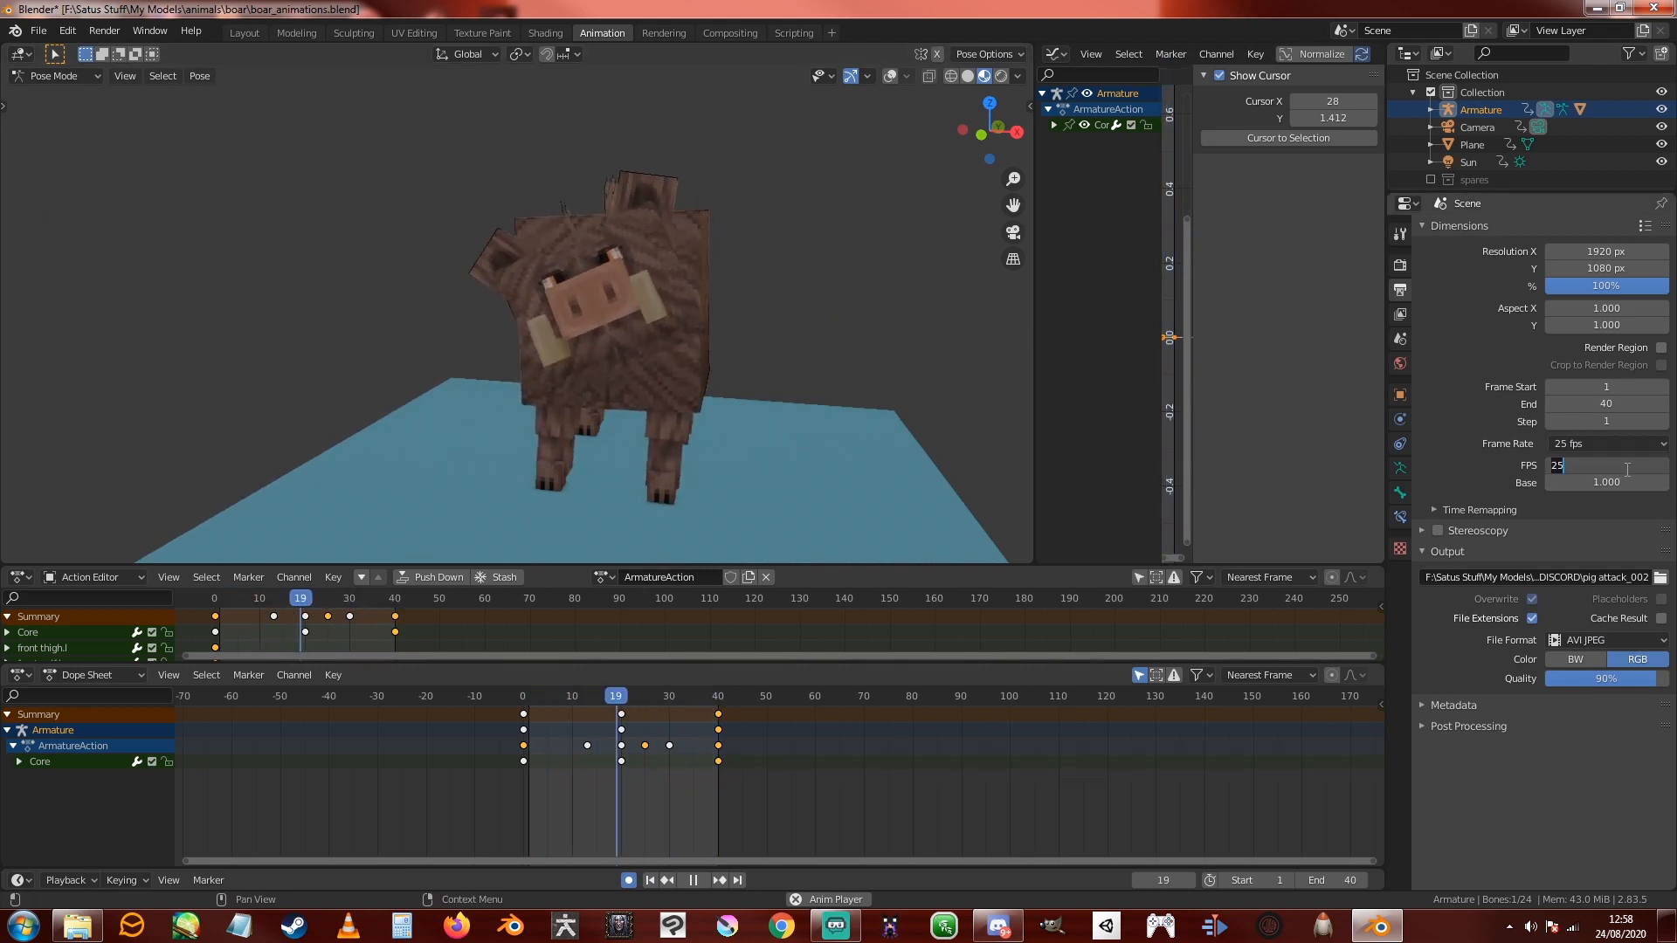
{"action": "type", "text": "30"}
{"action": "key", "text": "Return"}
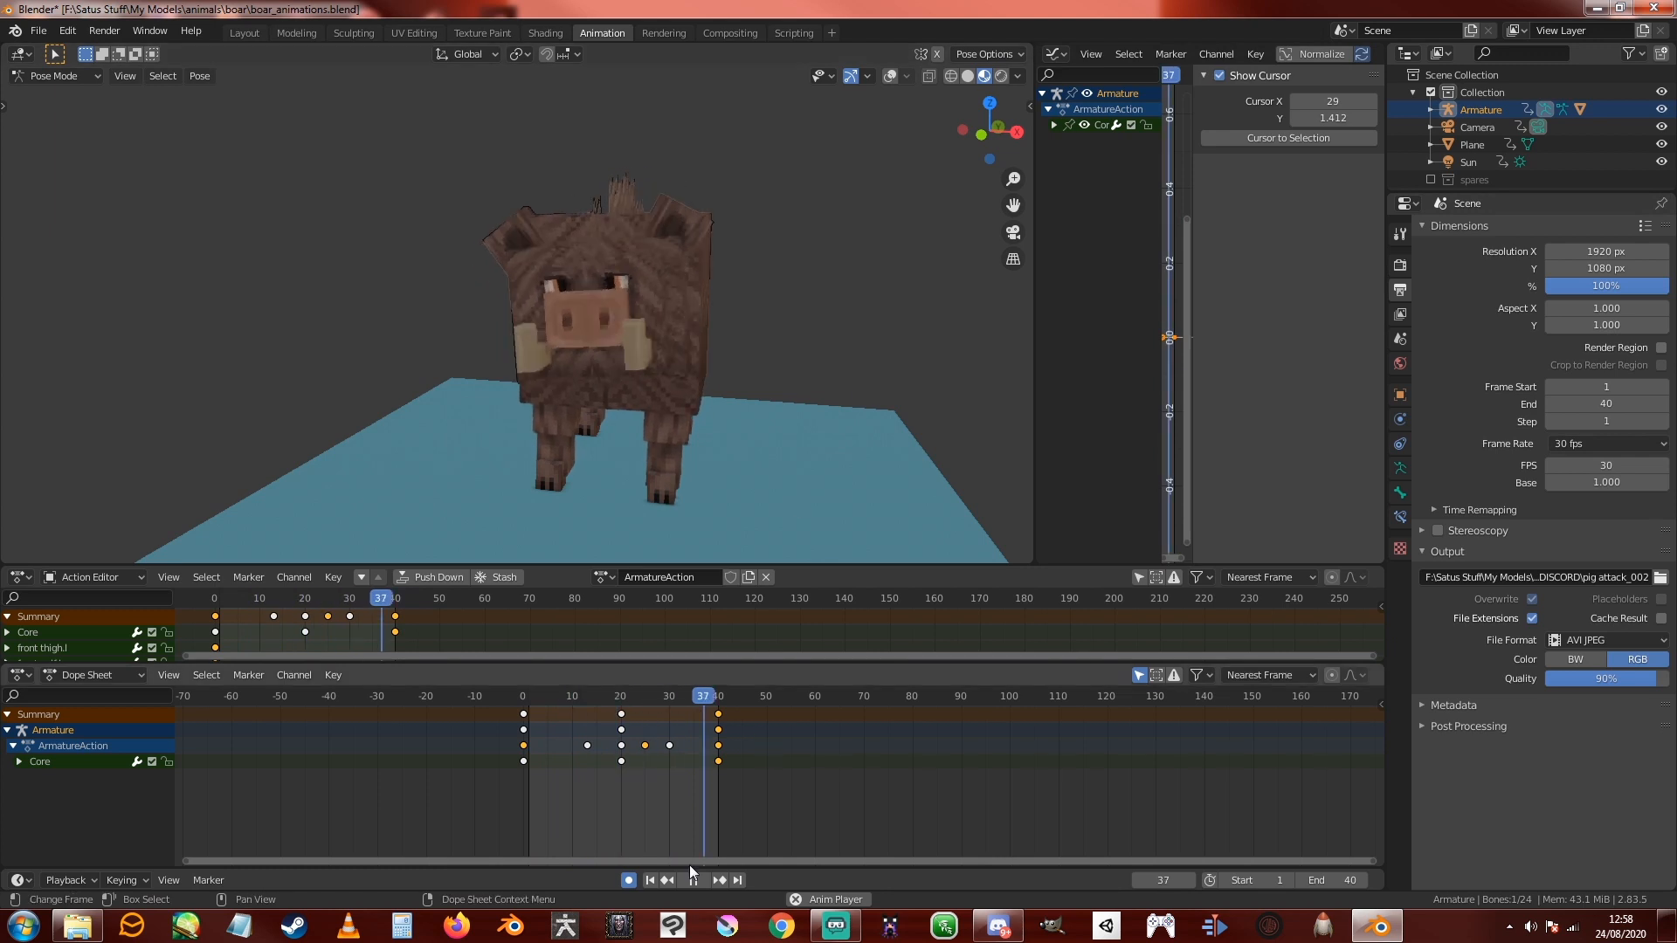
{"action": "middle_click_drag", "start_coordinate": [786, 480], "coordinate": [752, 480]}
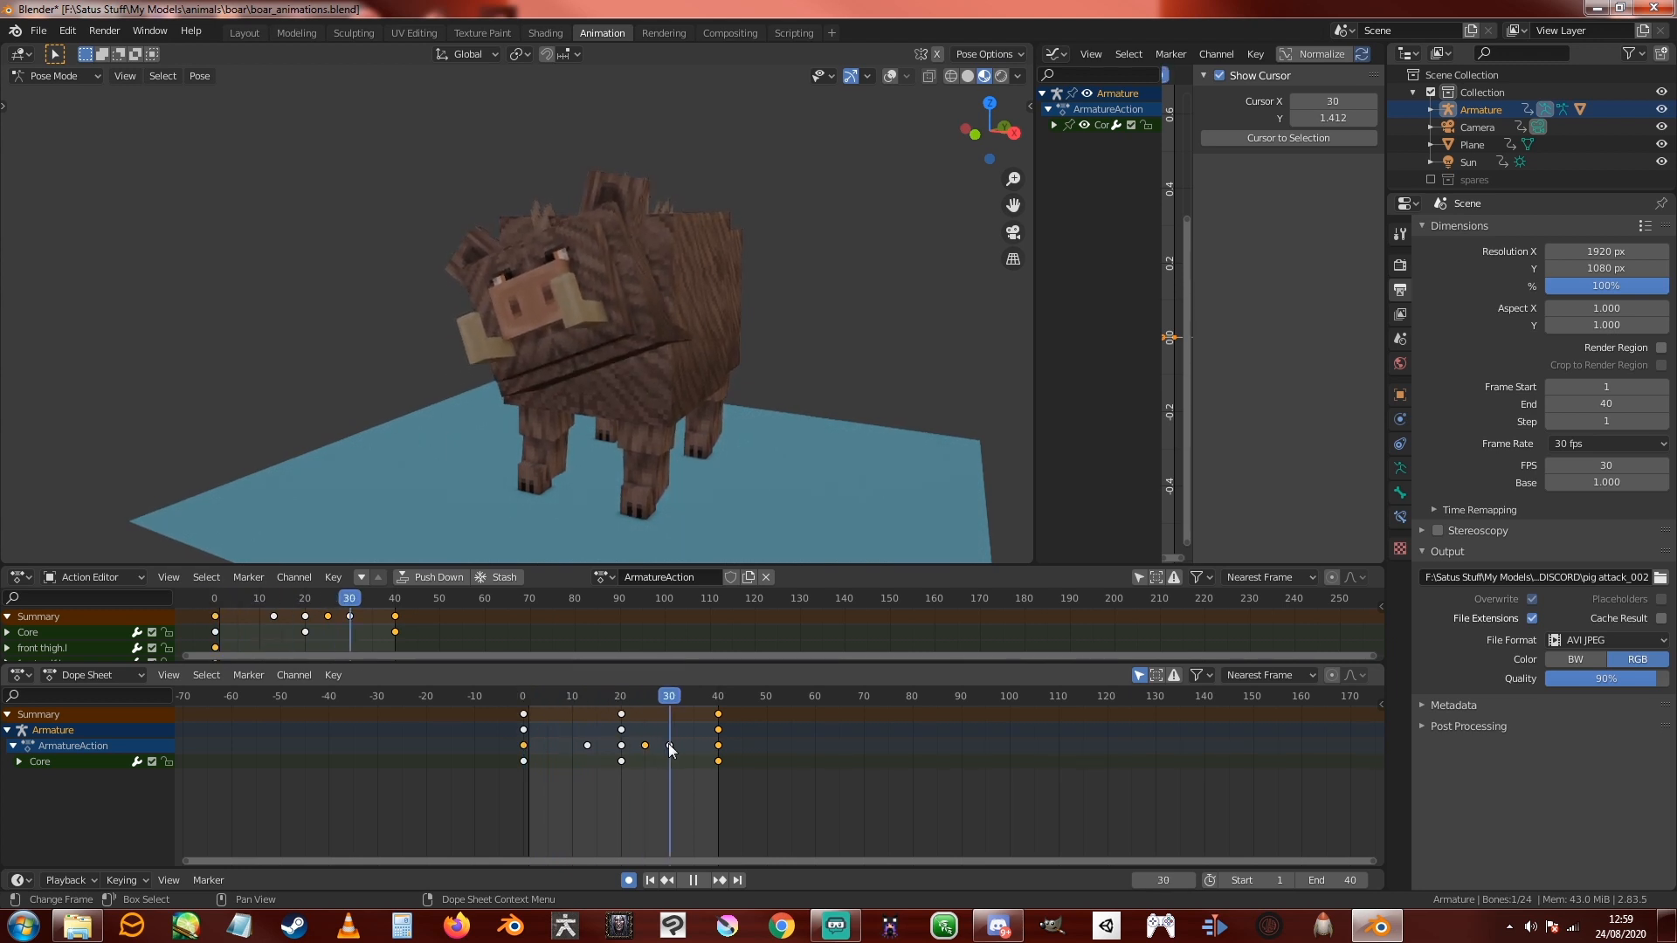
{"action": "key", "text": "space"}
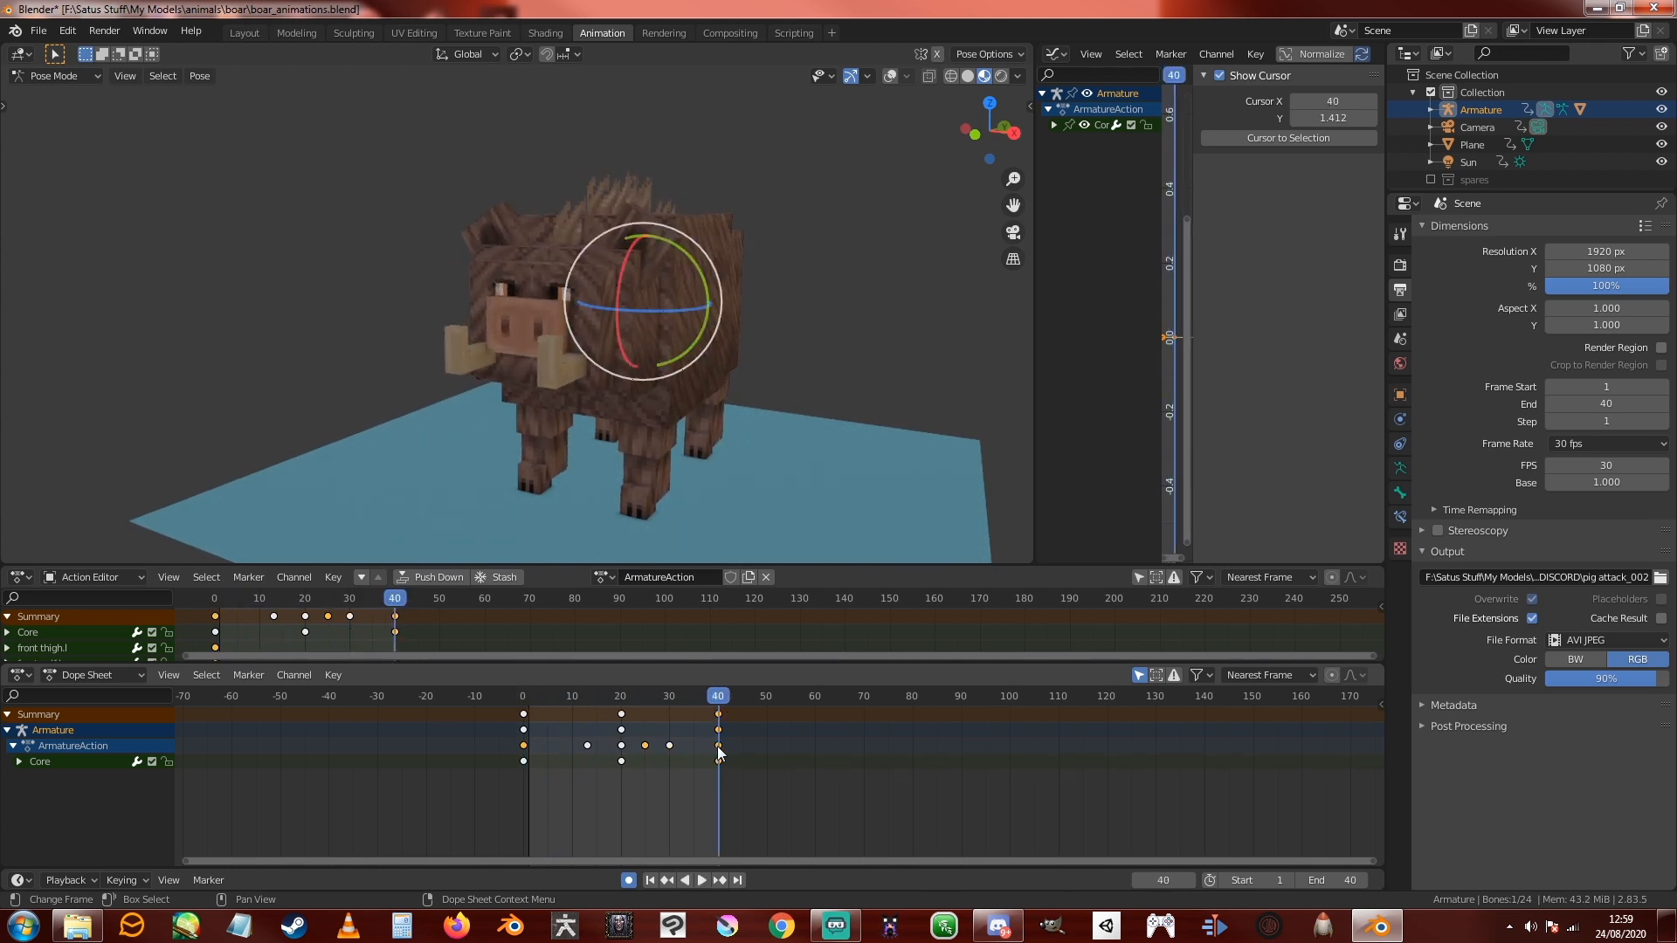
{"action": "scroll", "coordinate": [795, 457], "scroll_direction": "up", "scroll_amount": 4}
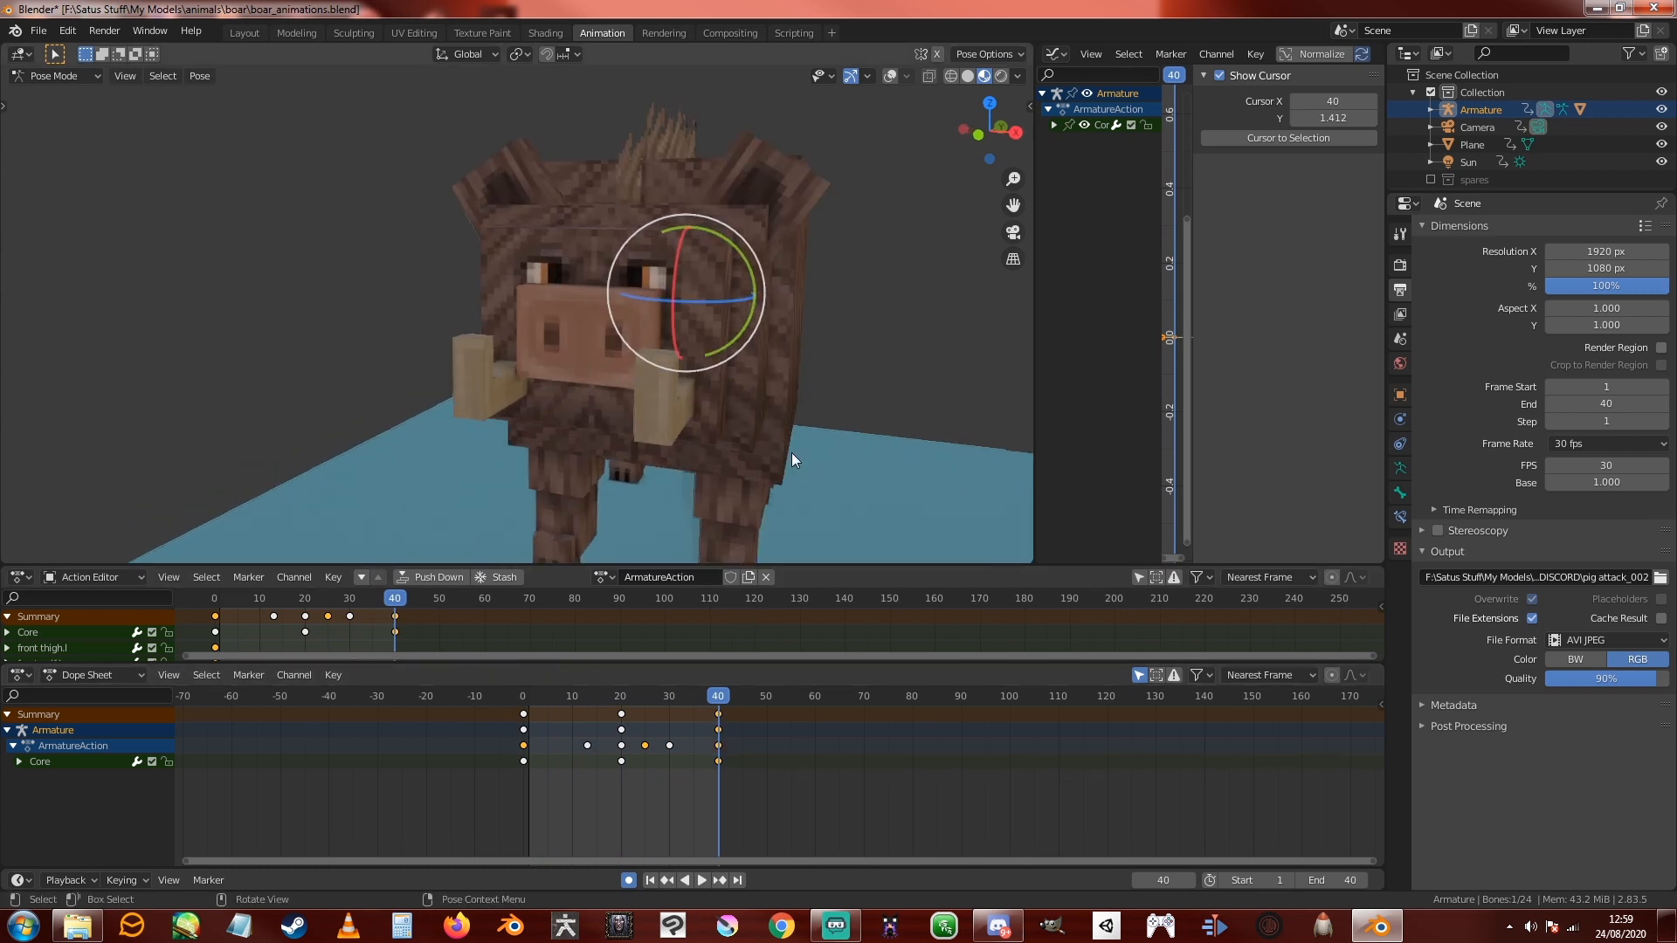
Step: Play and scrub the animation up to frame 20, examining the boar's body and head movement from several angles
{"action": "left_click_drag", "start_coordinate": [715, 701], "coordinate": [682, 732]}
{"action": "key", "text": "Escape"}
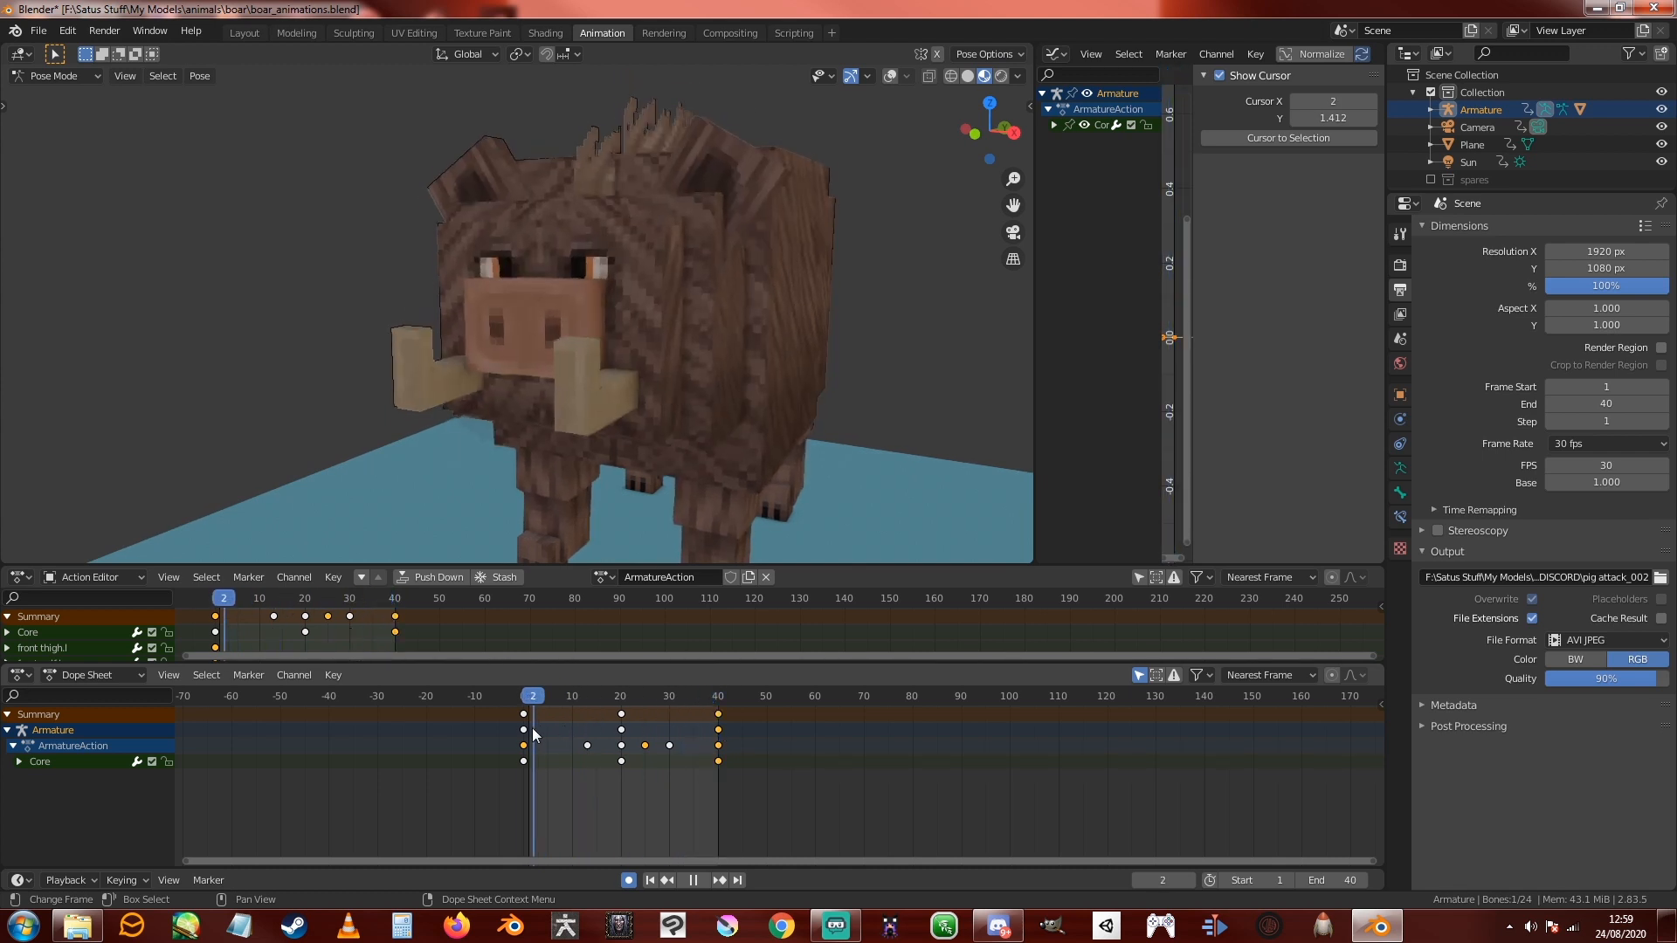
{"action": "middle_click_drag", "start_coordinate": [839, 479], "coordinate": [779, 438]}
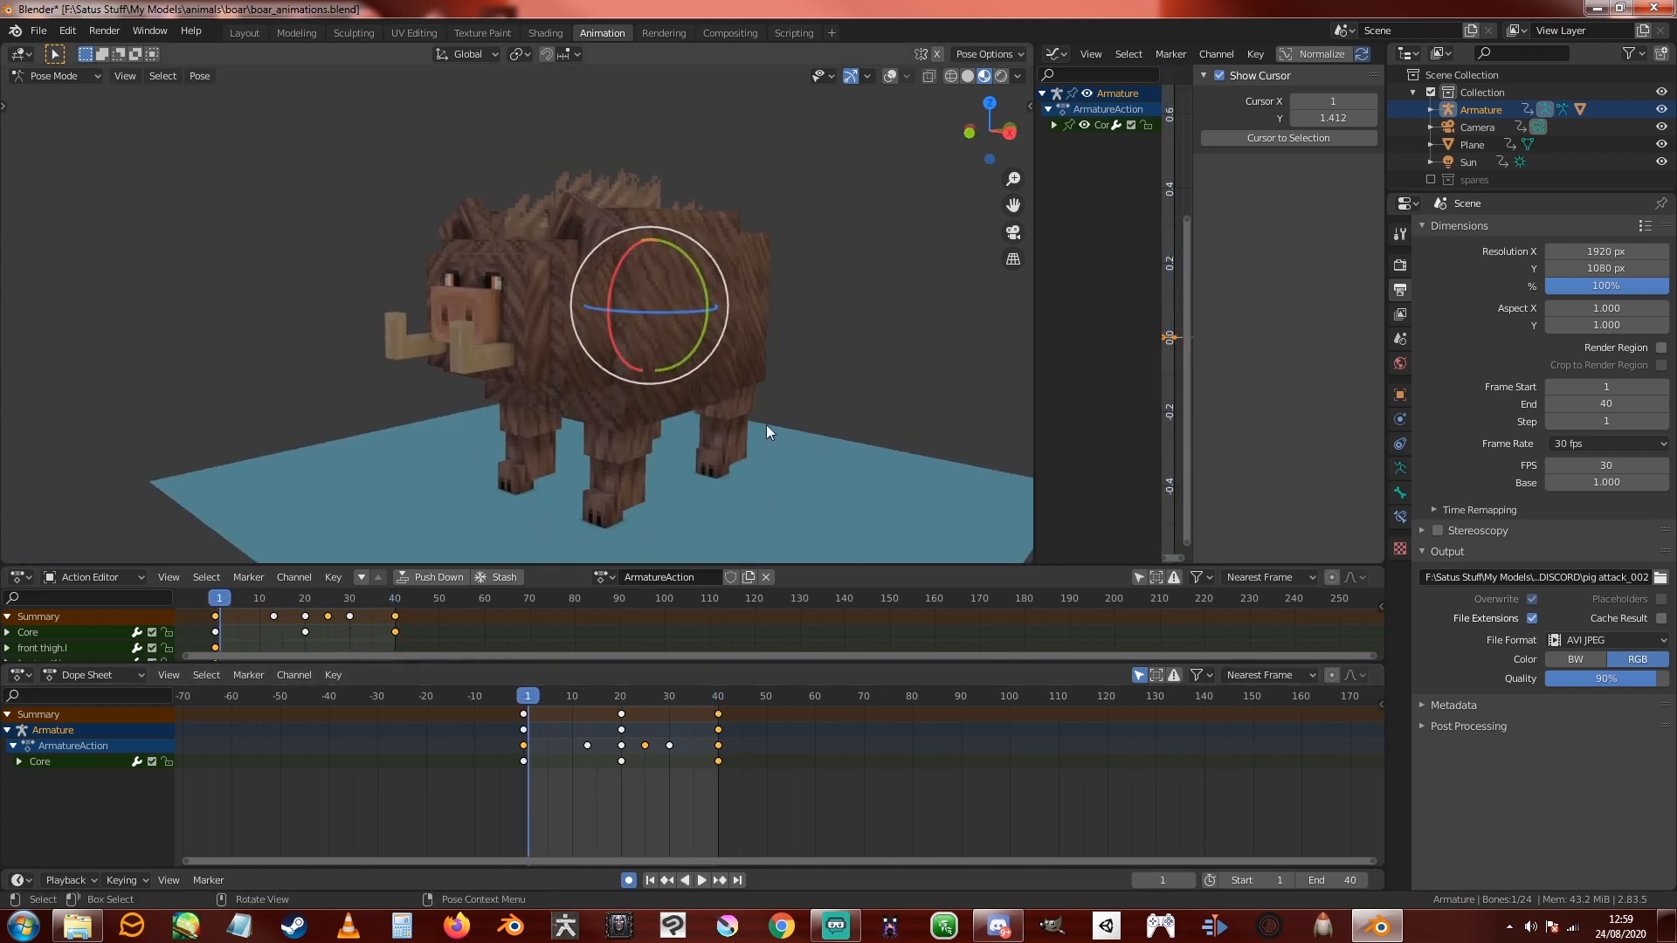
{"action": "key", "text": "Escape"}
{"action": "key", "text": "space"}
{"action": "left_click_drag", "start_coordinate": [563, 694], "coordinate": [594, 695]}
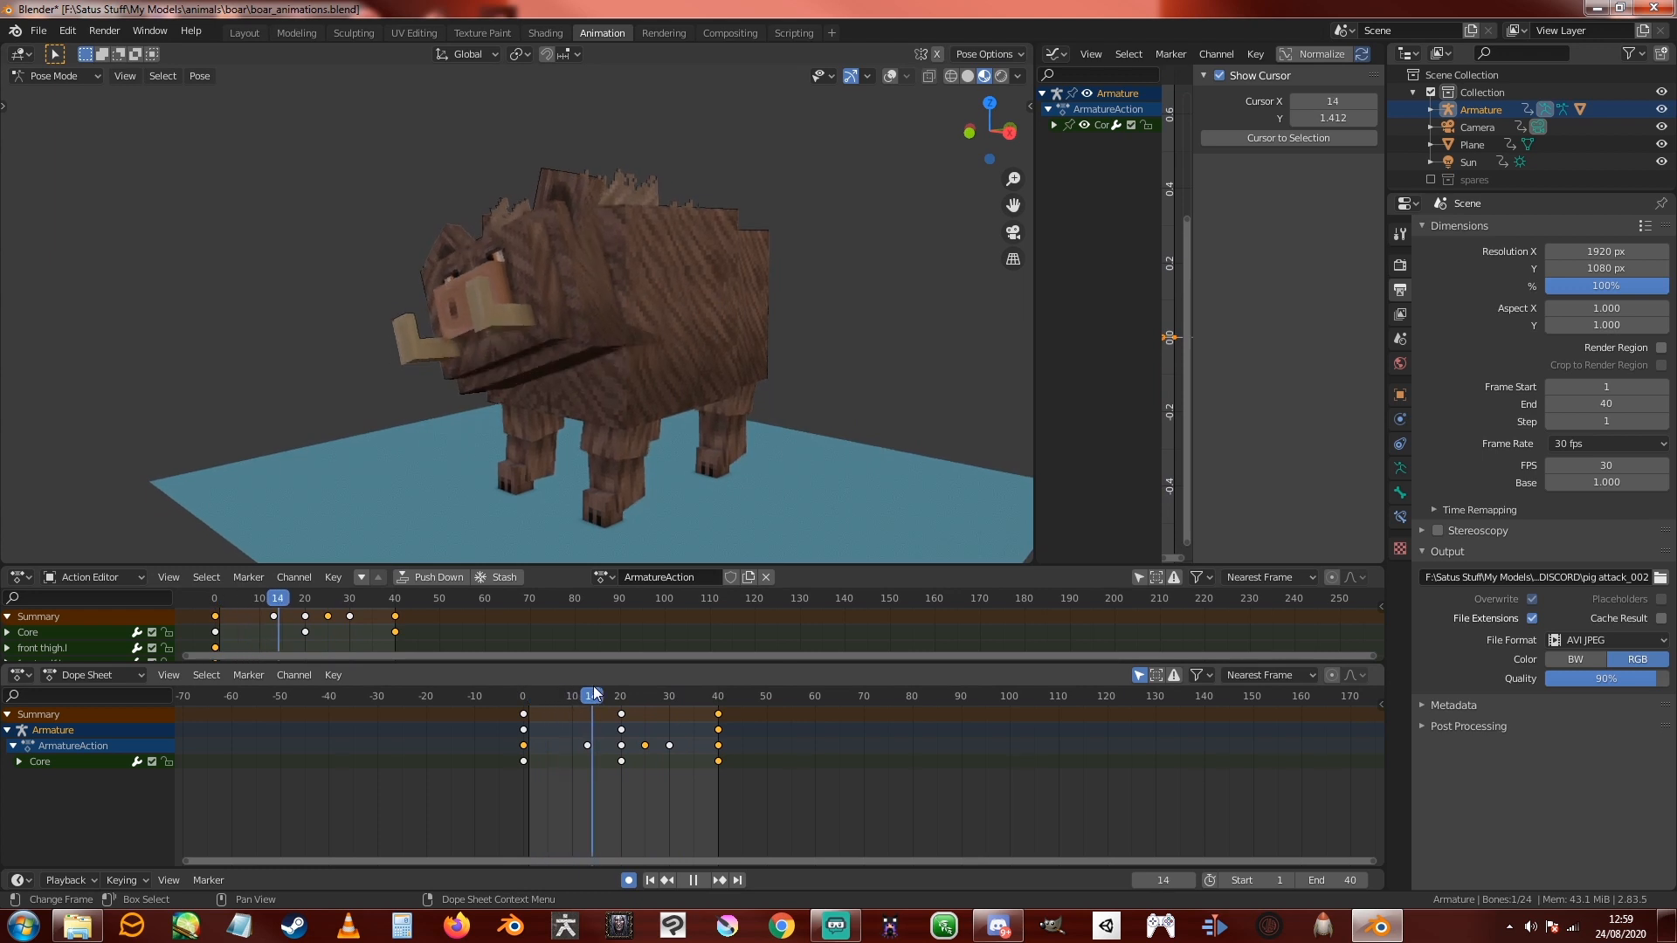
{"action": "key", "text": "space"}
{"action": "middle_click_drag", "start_coordinate": [725, 463], "coordinate": [781, 463]}
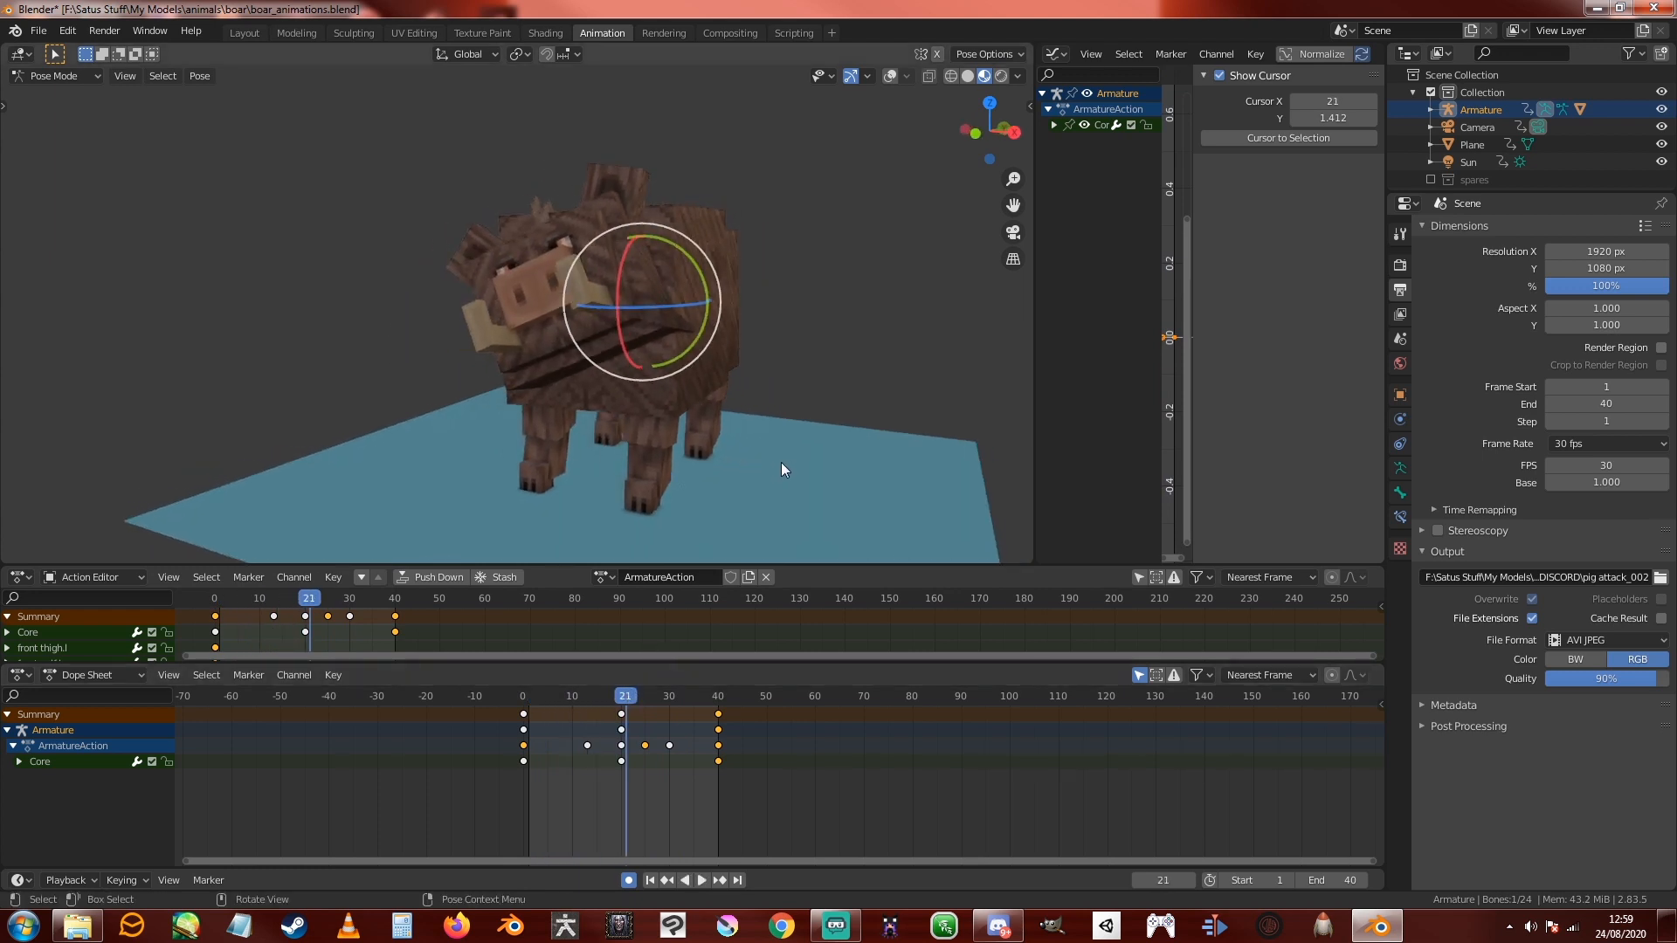
{"action": "key", "text": "space"}
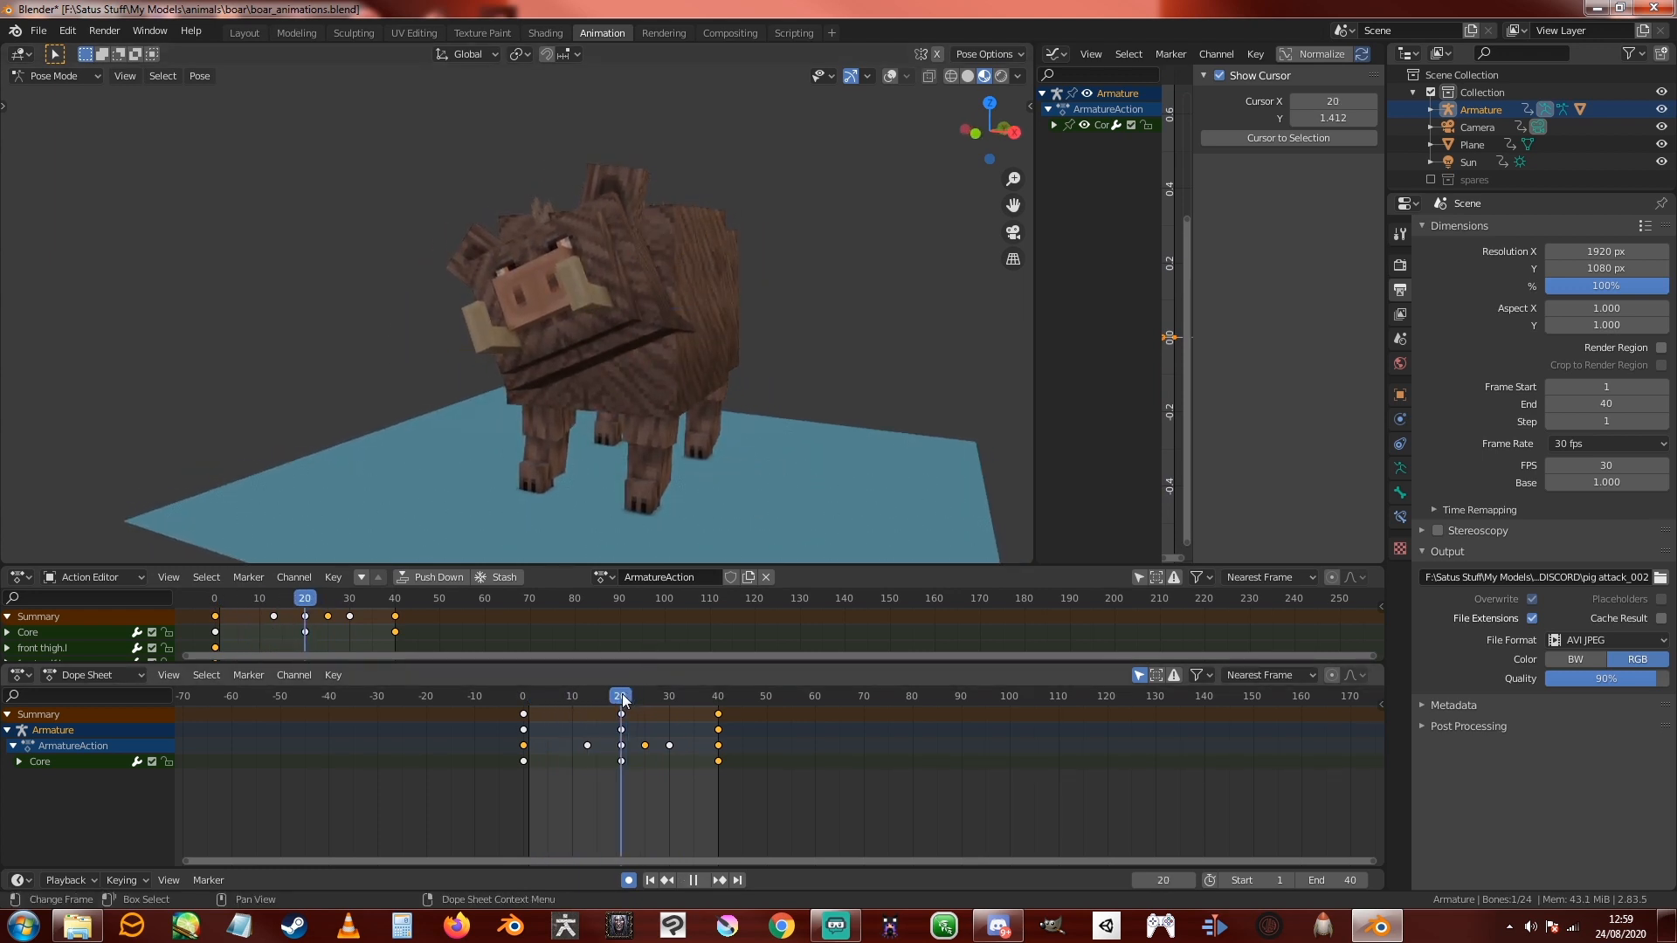
{"action": "key", "text": "space"}
Step: Move the front leg IK.l bone horizontally at frame 20, with movement along the global Z axis locked
{"action": "left_click", "coordinate": [685, 456]}
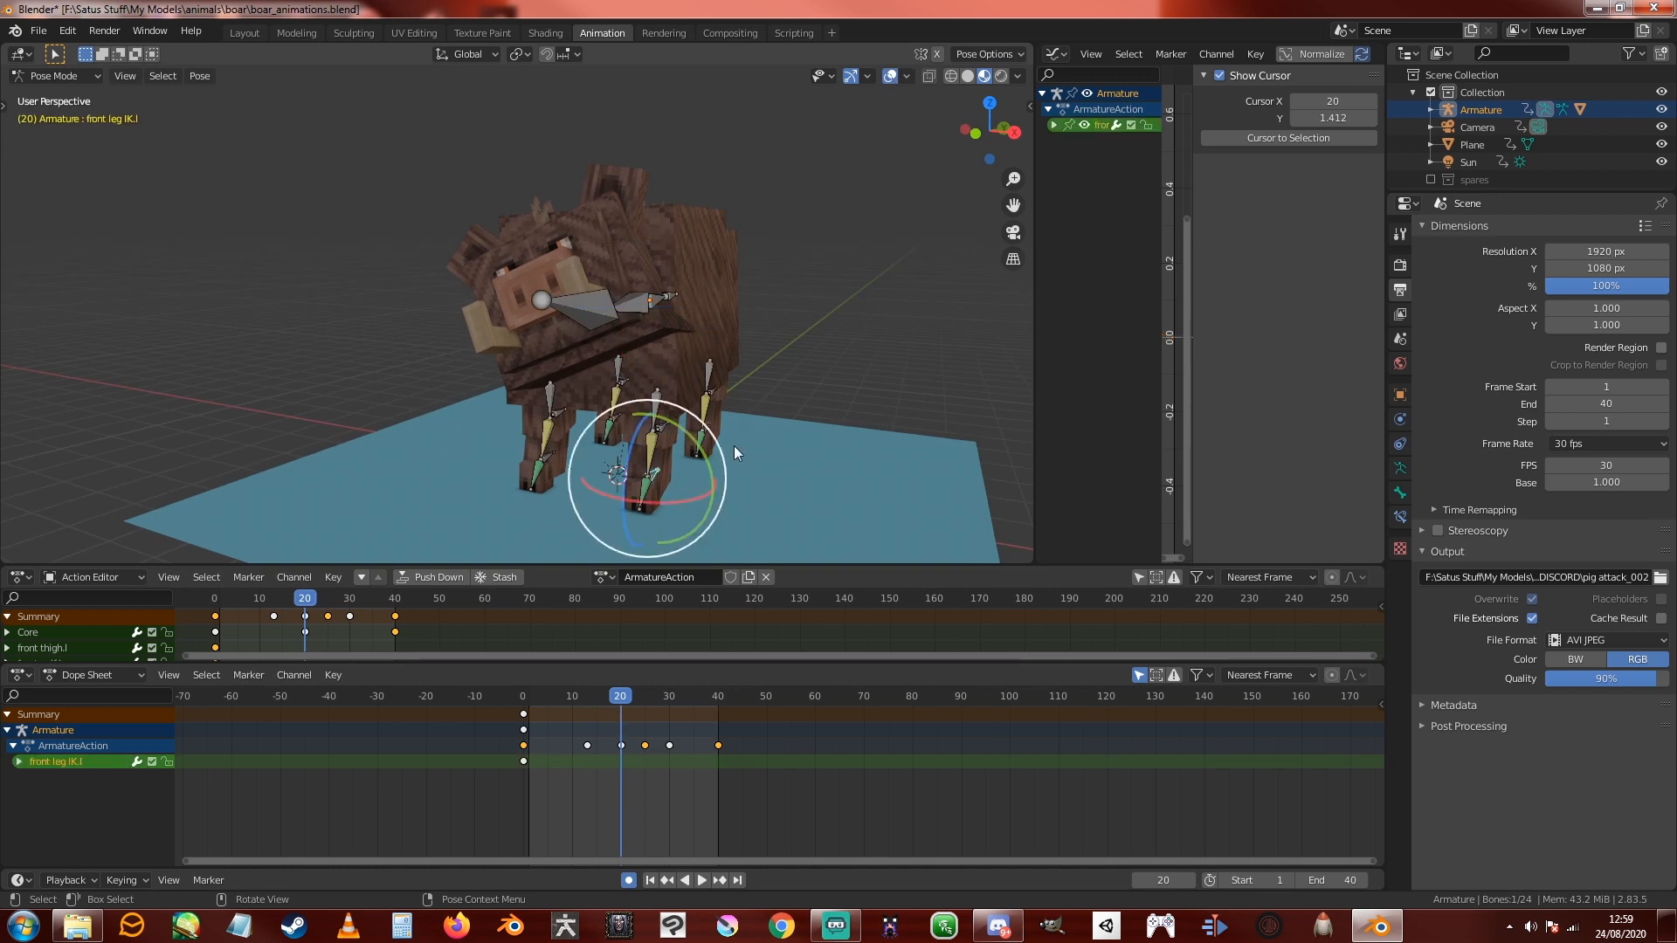
{"action": "middle_click_drag", "start_coordinate": [733, 445], "coordinate": [788, 421]}
{"action": "key", "text": "g"}
{"action": "key", "text": "shift+z"}
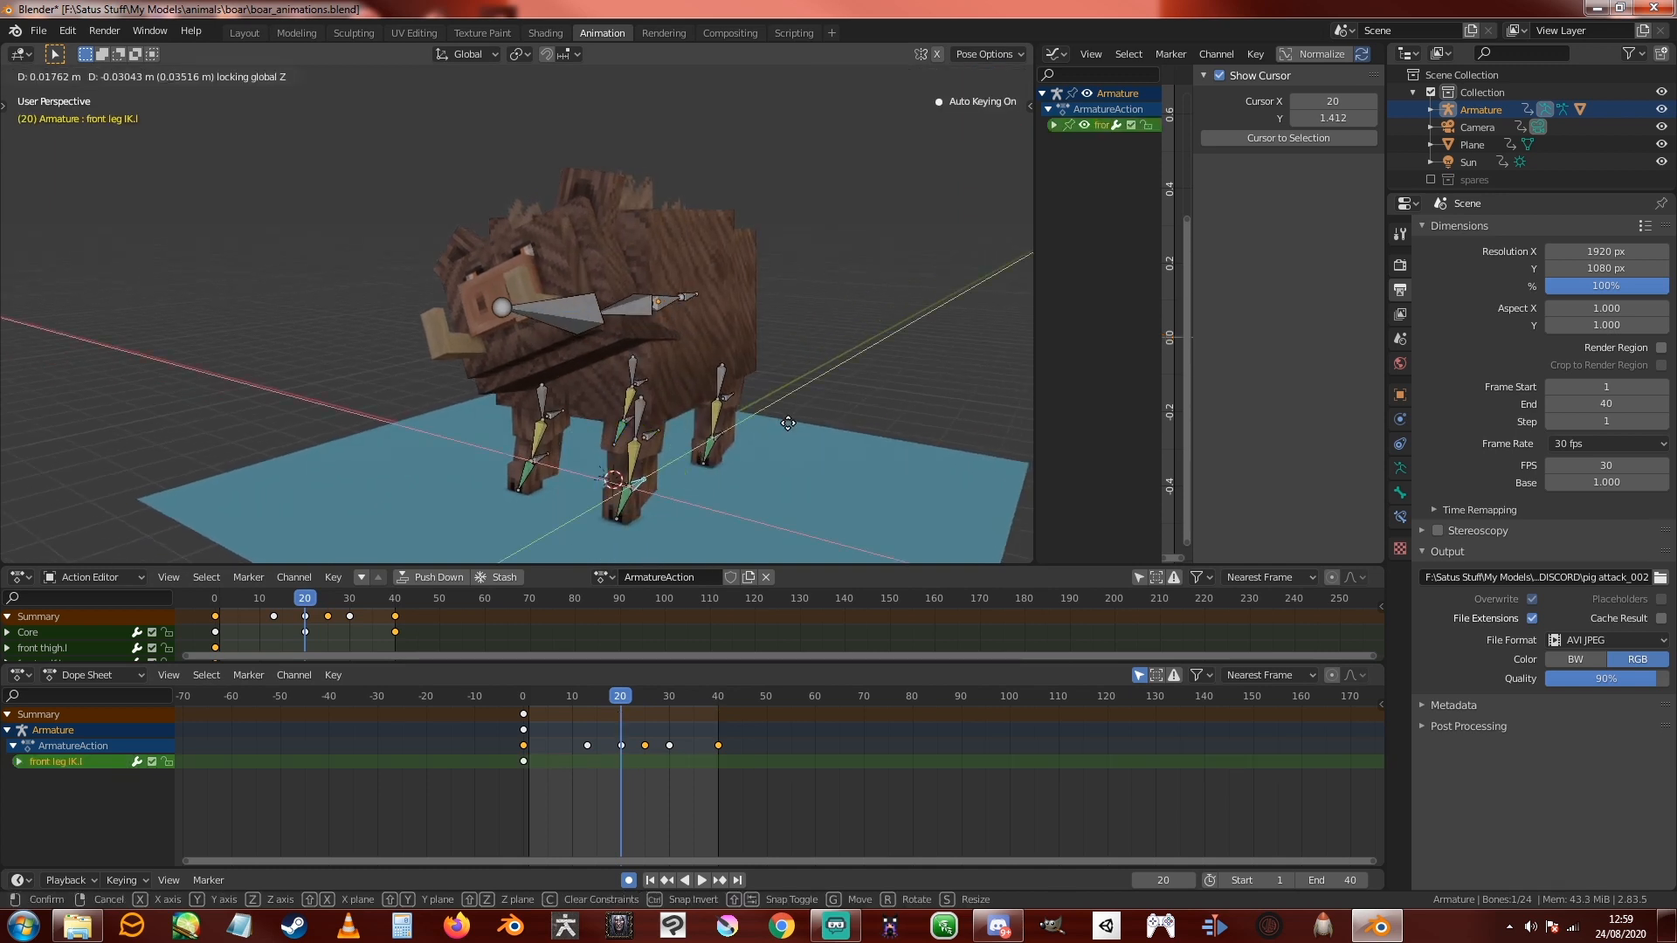
{"action": "left_click", "coordinate": [795, 429]}
Step: Raise the front leg IK.l bone at frame 20 so the front foot lifts off the ground
{"action": "middle_click_drag", "start_coordinate": [727, 397], "coordinate": [688, 381]}
{"action": "scroll", "coordinate": [664, 381], "scroll_direction": "up", "scroll_amount": 3}
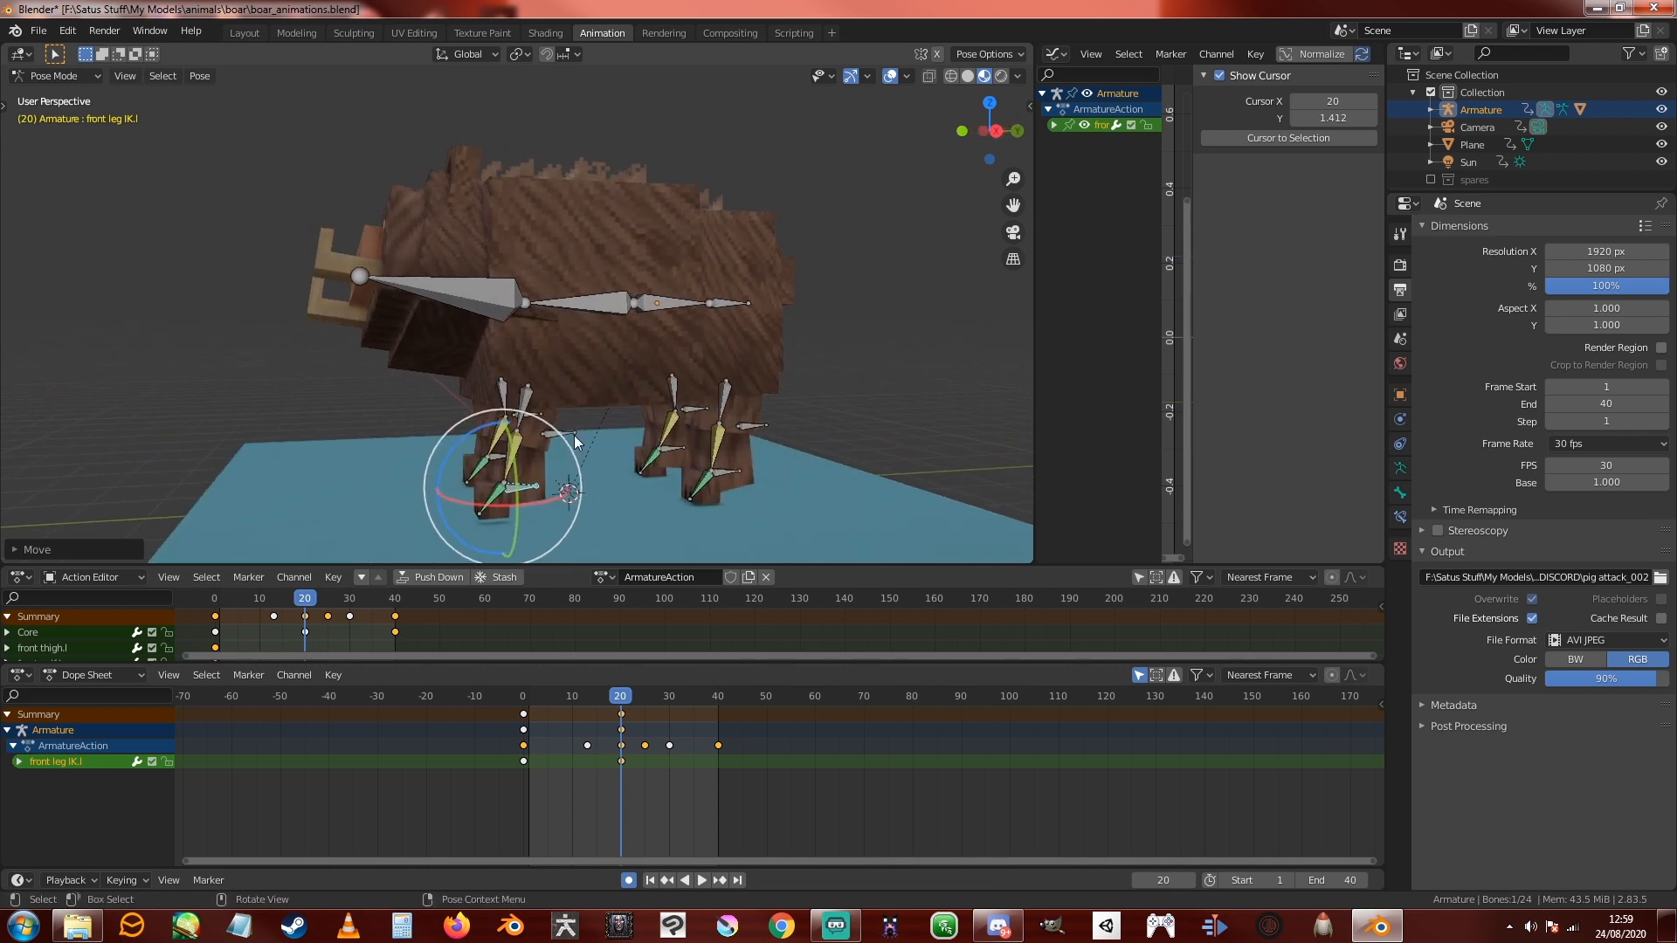
{"action": "middle_click_drag", "start_coordinate": [574, 435], "coordinate": [569, 451]}
{"action": "key", "text": "g"}
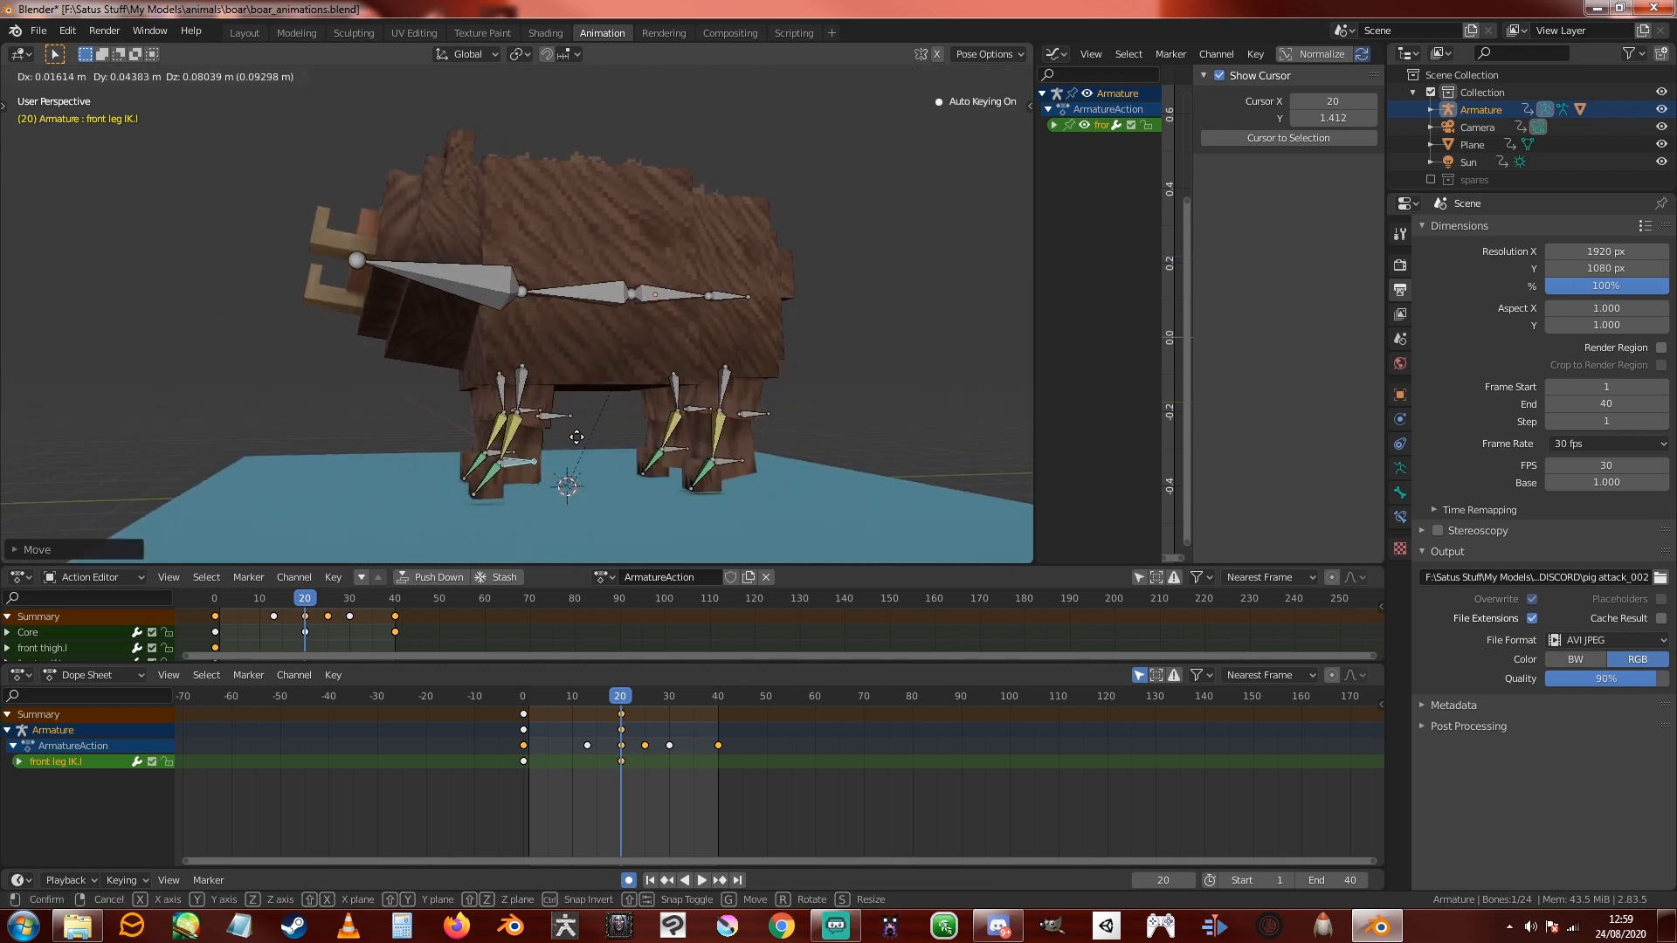
{"action": "left_click", "coordinate": [578, 422]}
Step: Reposition the front knee IK.l bone slightly at frame 20
{"action": "middle_click_drag", "start_coordinate": [577, 428], "coordinate": [632, 406]}
{"action": "left_click", "coordinate": [381, 425]}
{"action": "key", "text": "g"}
{"action": "left_click", "coordinate": [375, 424]}
Step: Key the front leg IK.l bone at frame 24, moved further forward and up
{"action": "mouse_move", "coordinate": [621, 696]}
{"action": "left_mouse_down"}
{"action": "mouse_move", "coordinate": [527, 696]}
{"action": "mouse_move", "coordinate": [642, 695]}
{"action": "left_mouse_up"}
{"action": "middle_click_drag", "start_coordinate": [685, 450], "coordinate": [526, 451]}
{"action": "left_click", "coordinate": [543, 449]}
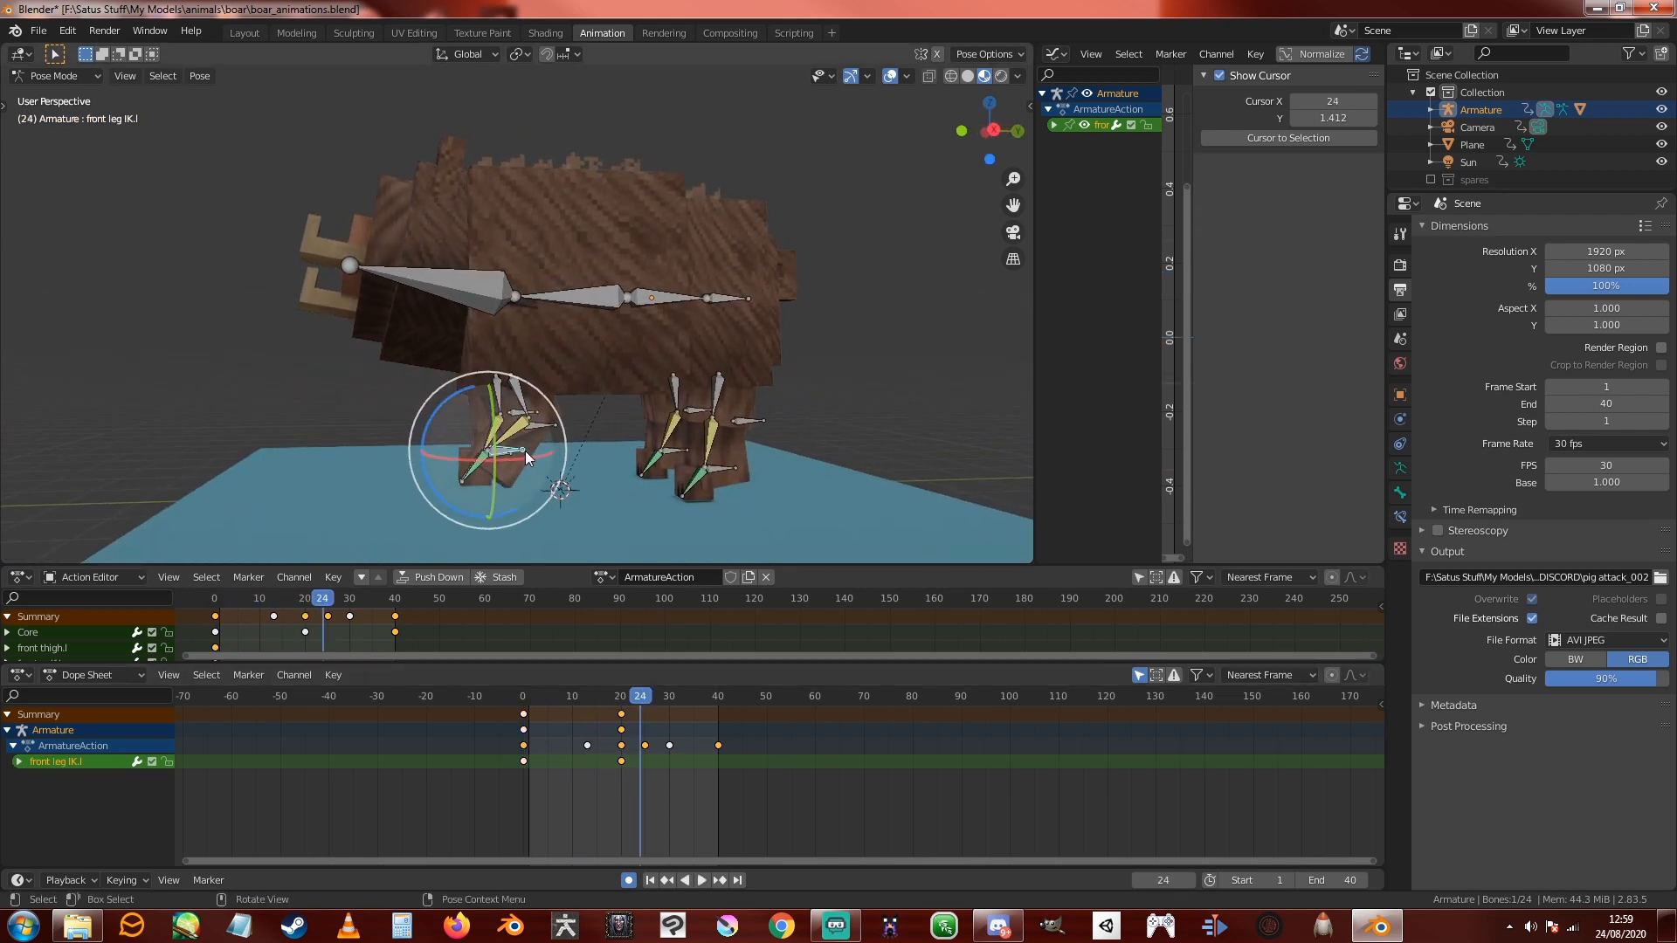
{"action": "key", "text": "g"}
{"action": "left_click", "coordinate": [524, 449]}
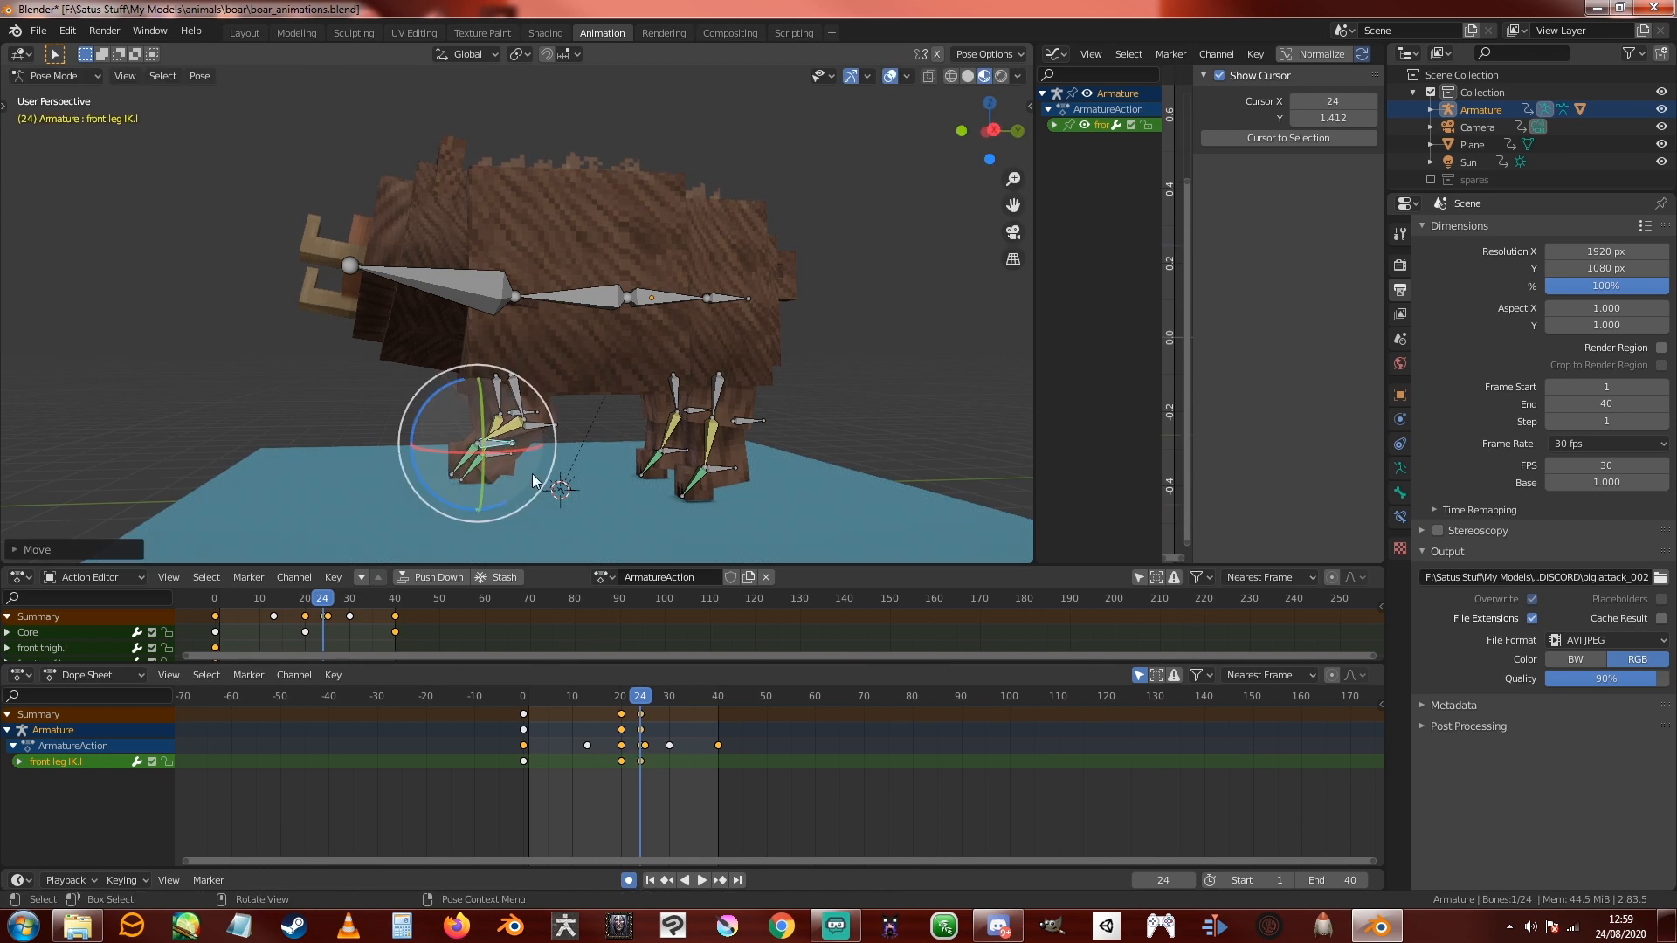
Step: Review the leg lift and key the front leg IK.l bone at frame 28, lowered back toward the ground
{"action": "left_click", "coordinate": [609, 696]}
{"action": "key", "text": "space"}
{"action": "left_click_drag", "start_coordinate": [609, 696], "coordinate": [643, 703]}
{"action": "key", "text": "space"}
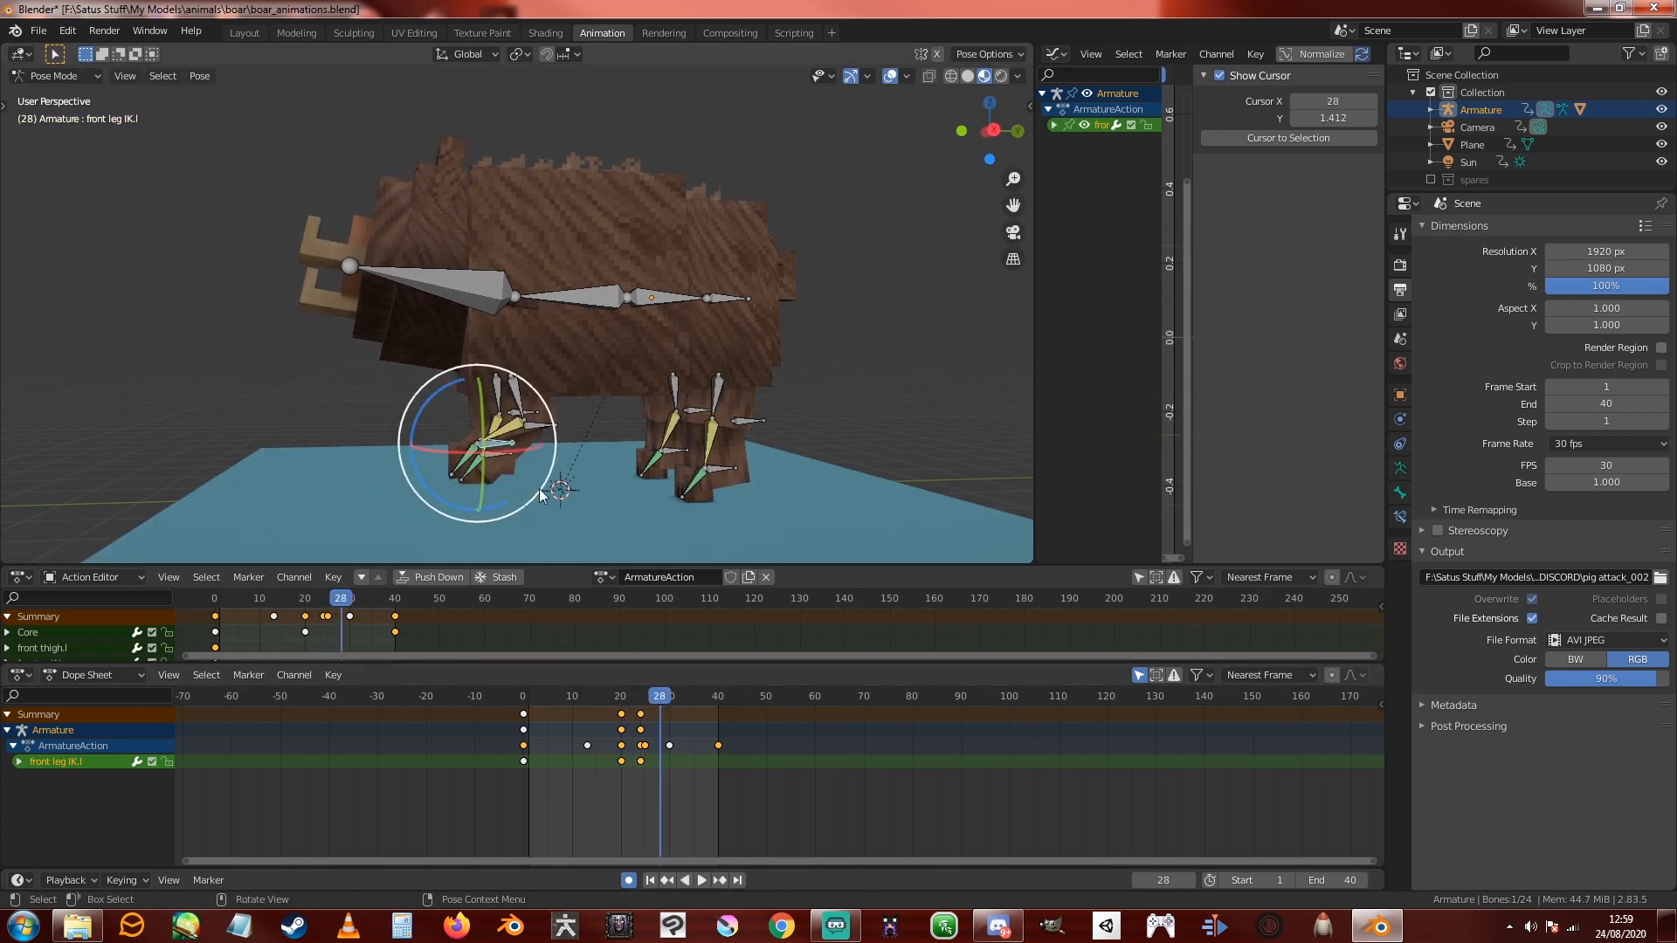
{"action": "key", "text": "g"}
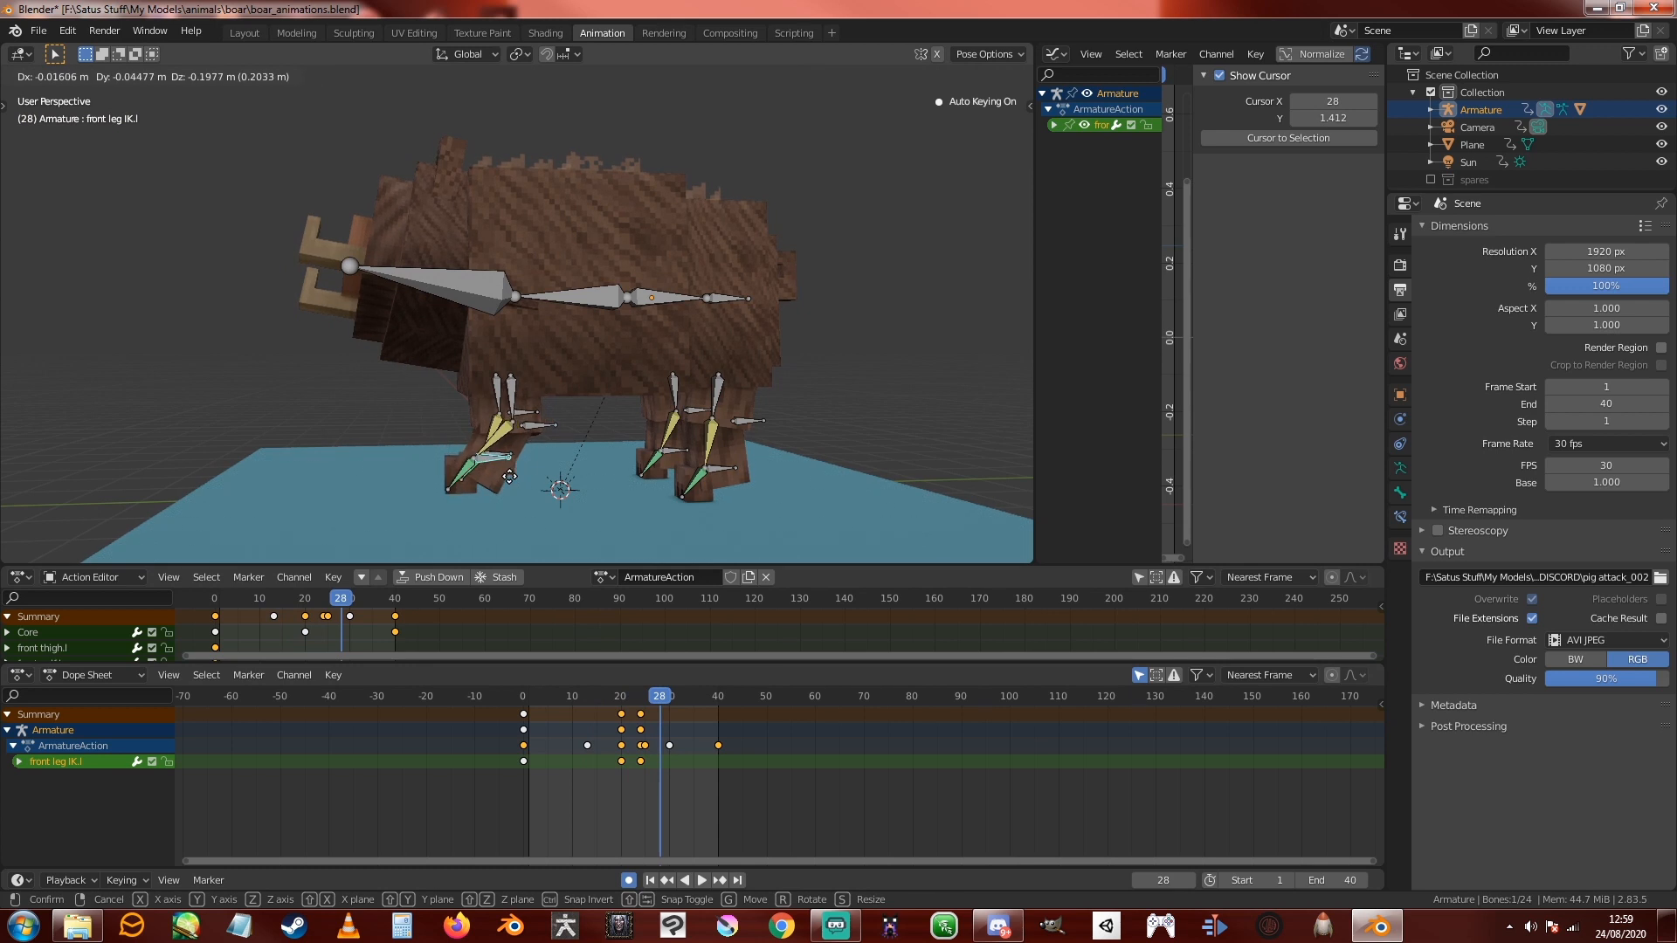
{"action": "left_click", "coordinate": [512, 476]}
Step: Shift the front leg IK.l bone's frame 28 keyframe to about frame 35
{"action": "mouse_move", "coordinate": [661, 697]}
{"action": "left_mouse_down"}
{"action": "mouse_move", "coordinate": [601, 695]}
{"action": "mouse_move", "coordinate": [689, 714]}
{"action": "left_mouse_up"}
{"action": "left_click", "coordinate": [661, 716]}
{"action": "left_click", "coordinate": [692, 714]}
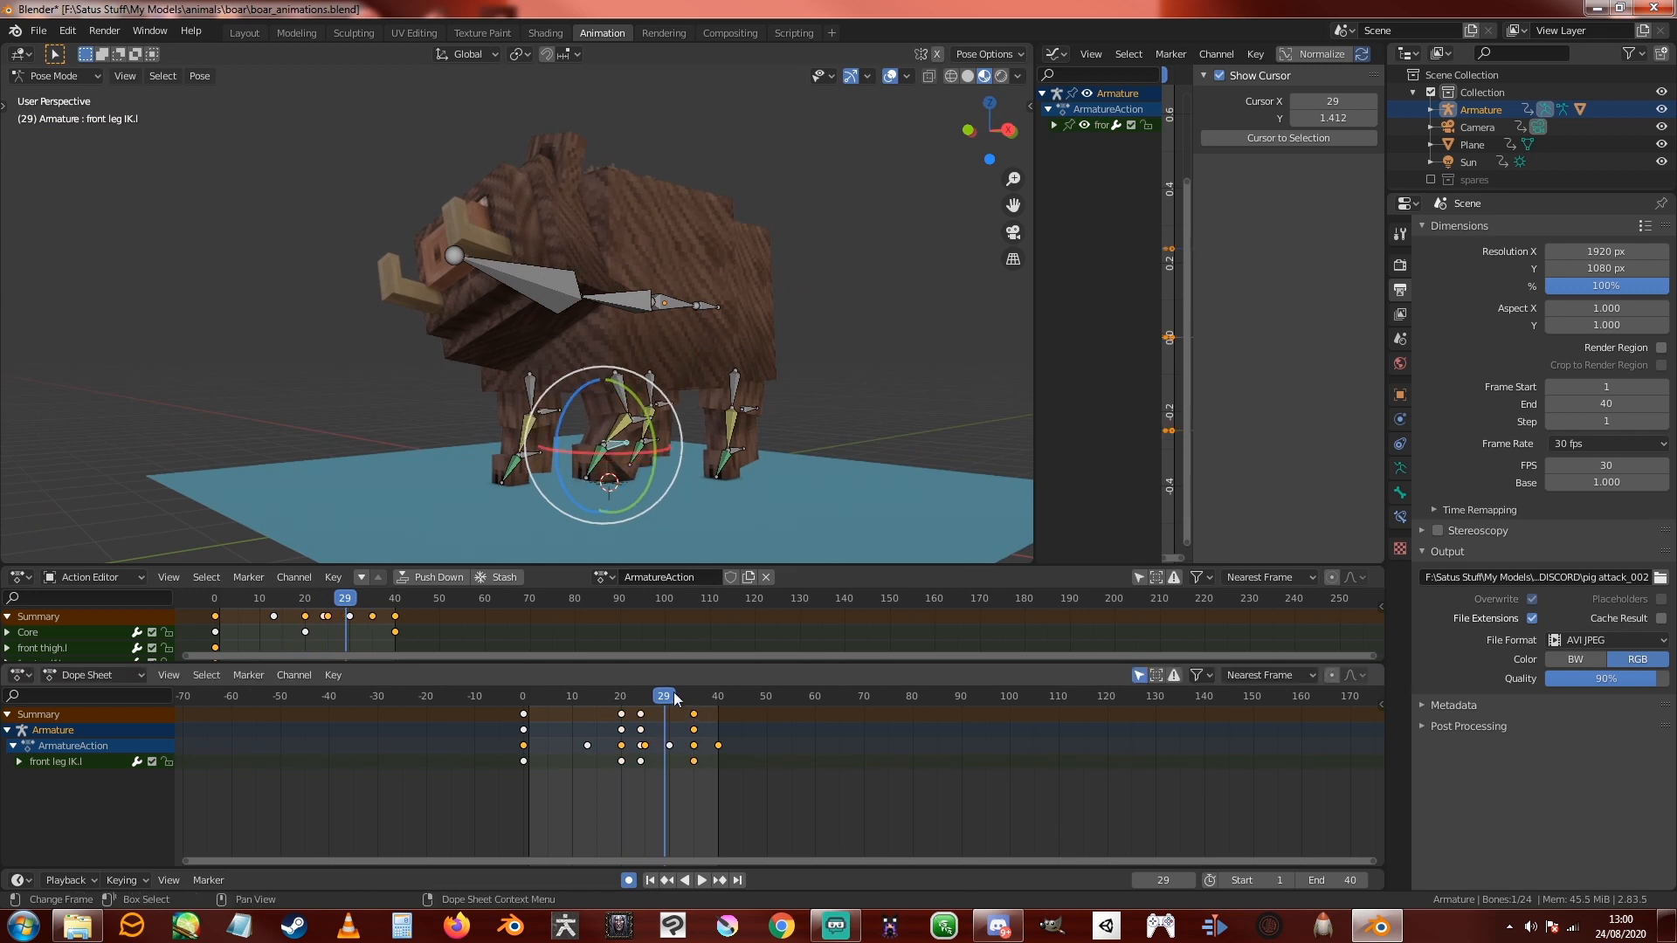
Step: Play the animation and check the timing of the front foot's step against the head swing
{"action": "key", "text": "space"}
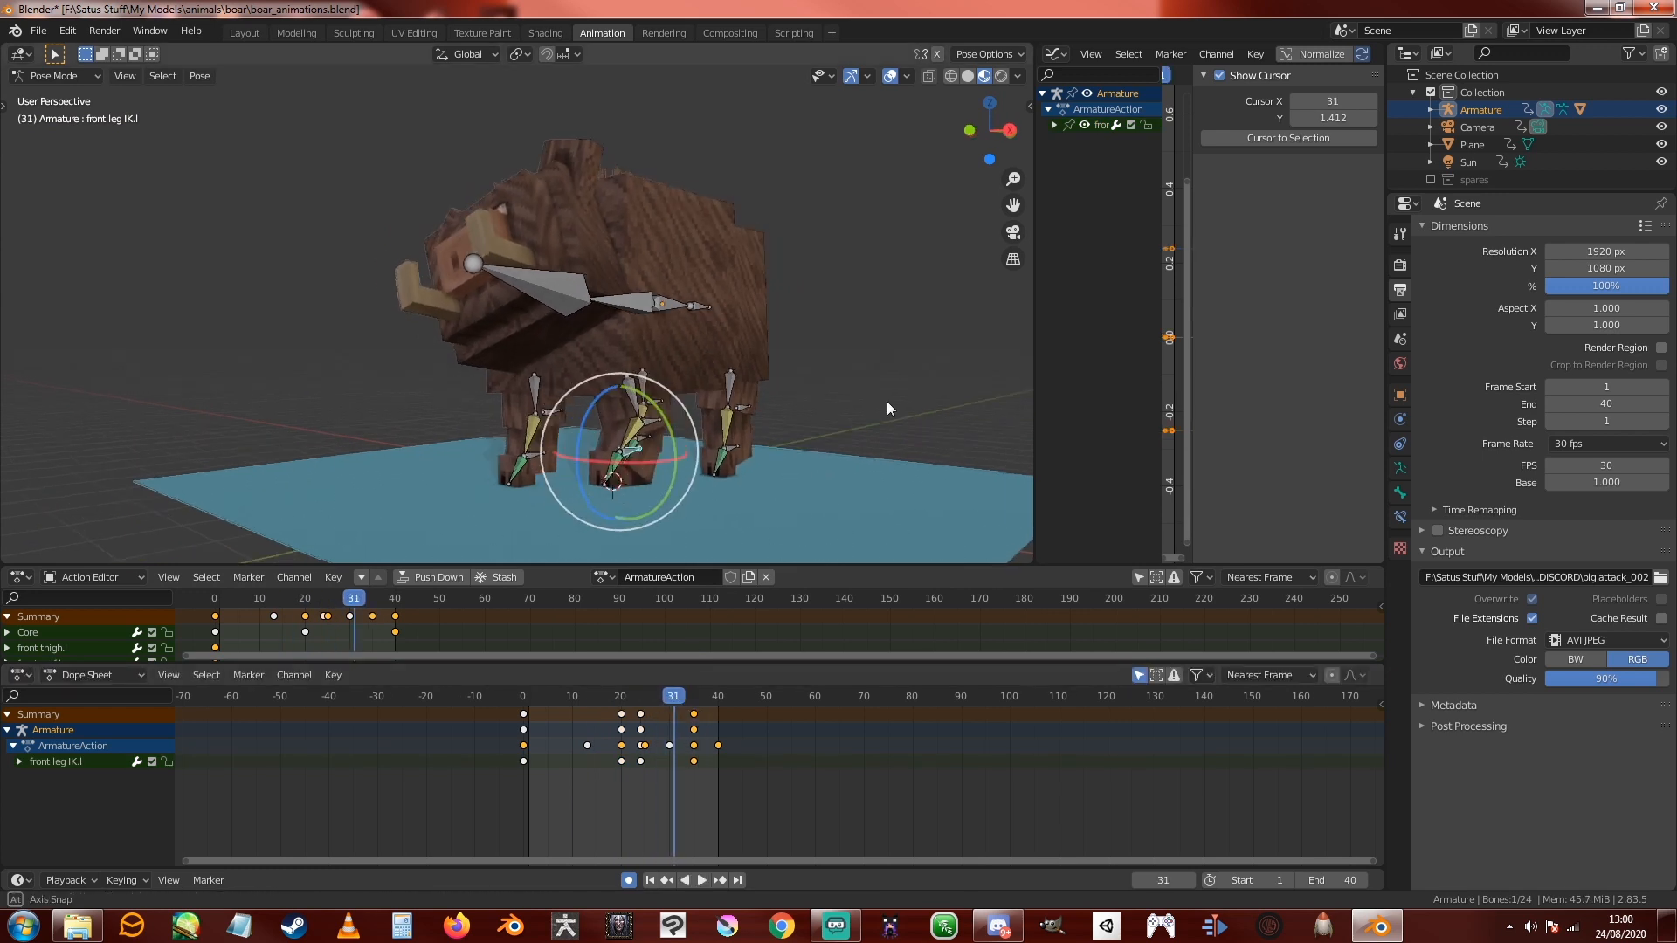
{"action": "key", "text": "space"}
{"action": "key", "text": "space"}
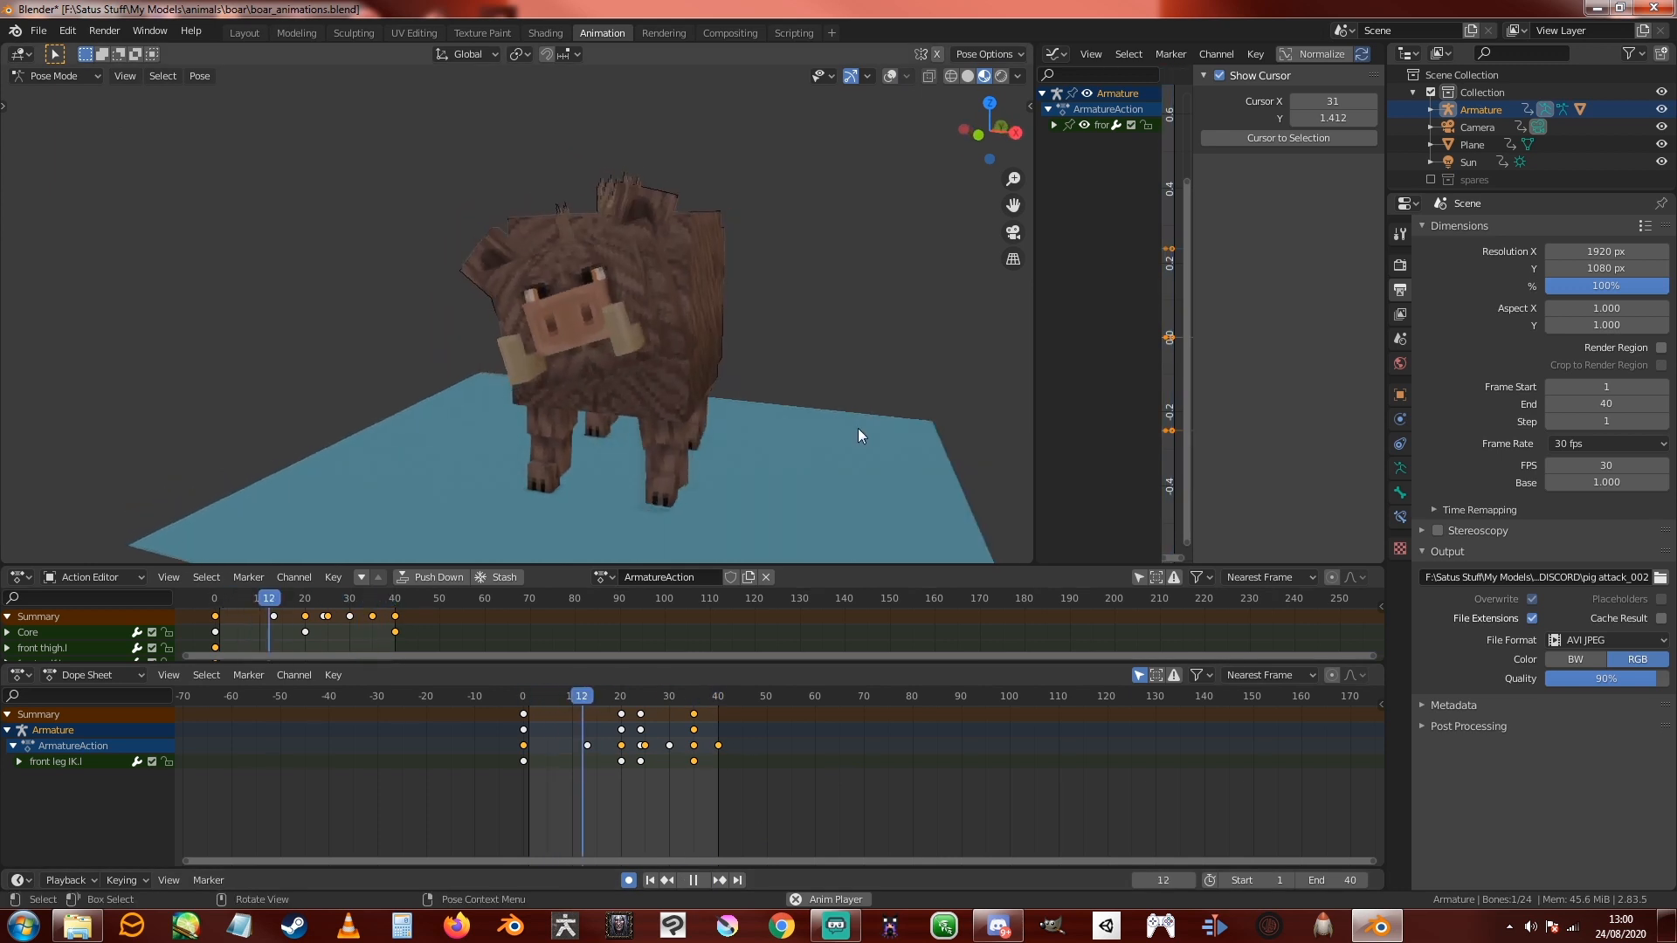
{"action": "key", "text": "space"}
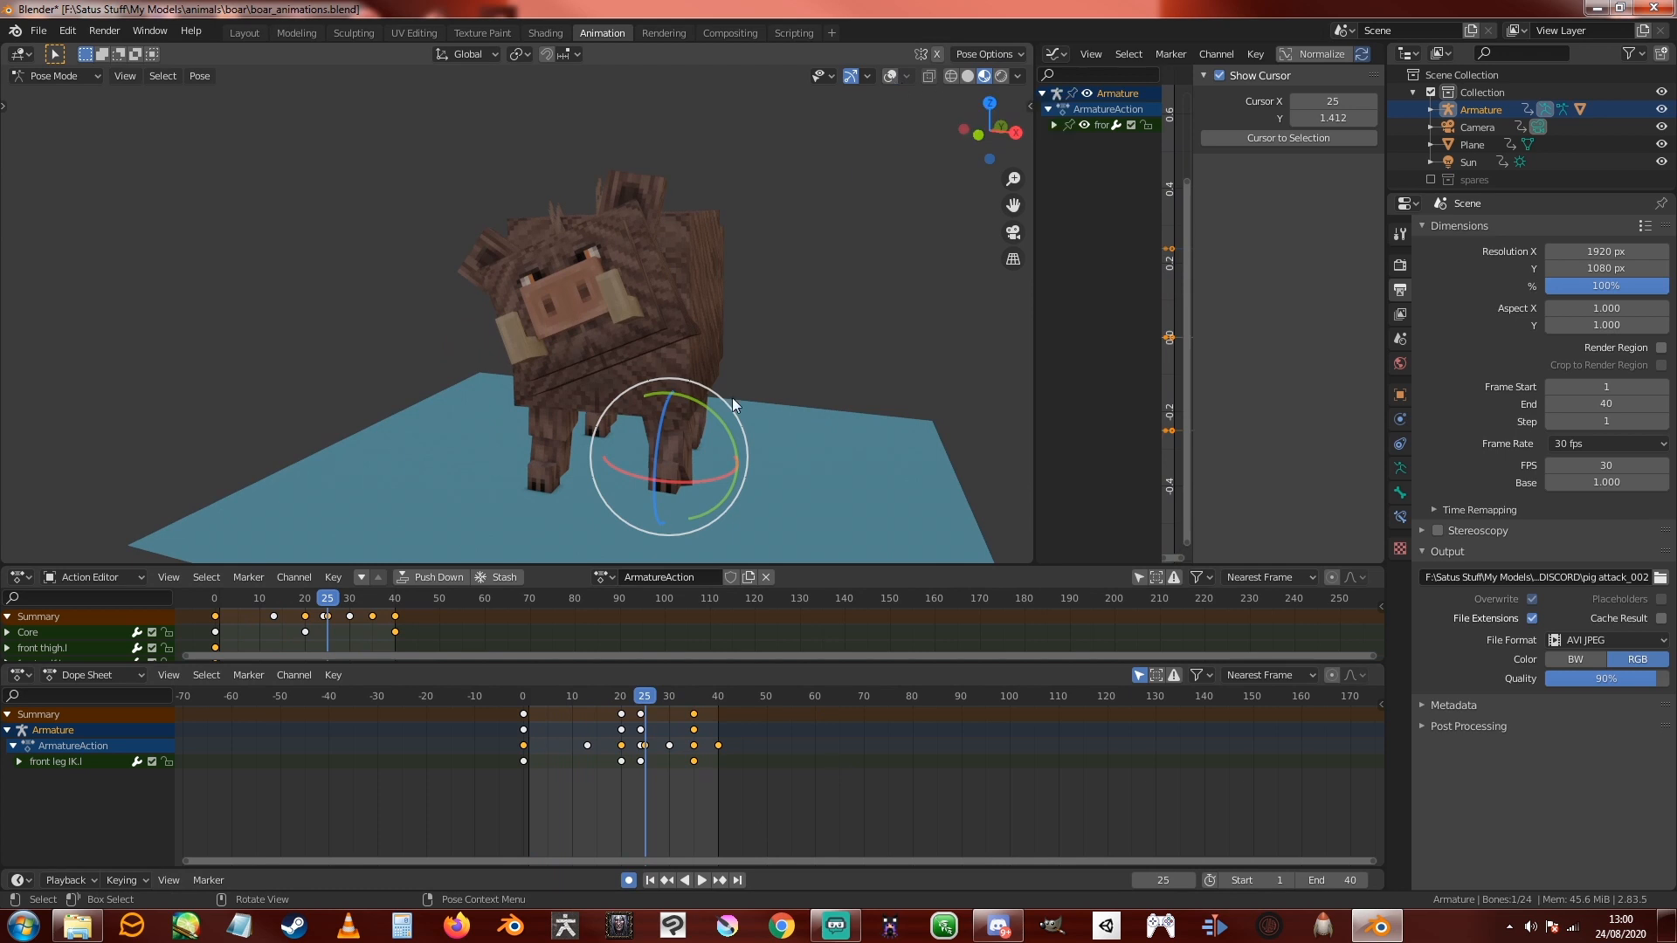
Step: Show the viewport overlays and duplicate the front leg IK.l bone's frame 0 keyframe to frame 40
{"action": "left_click", "coordinate": [889, 75]}
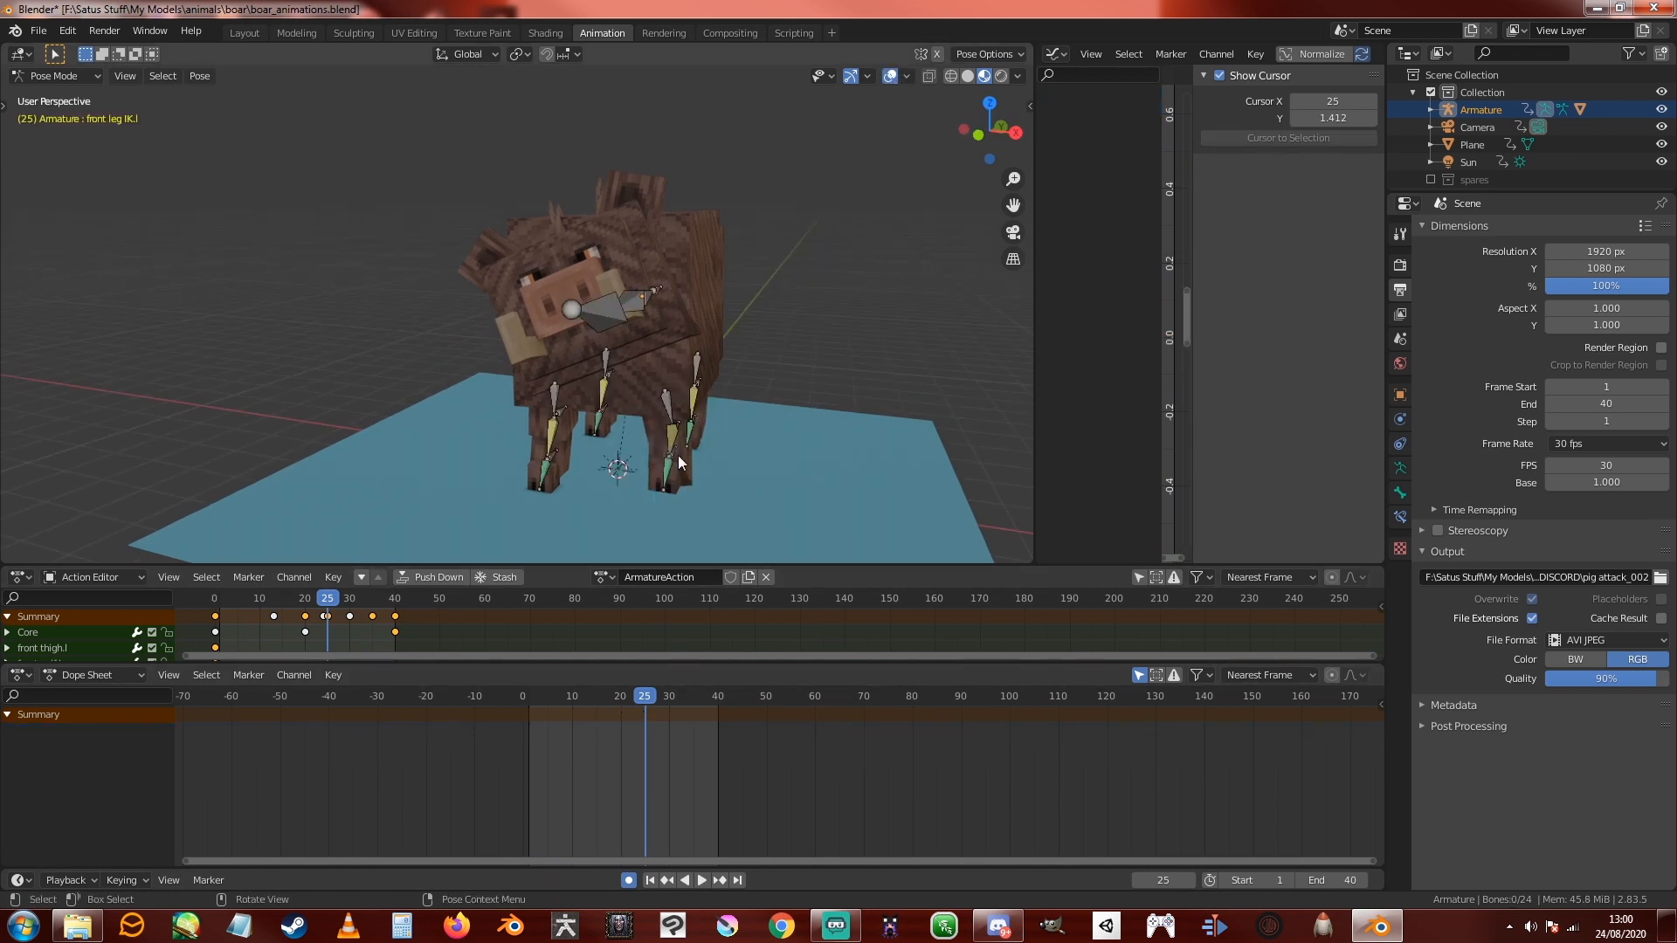
{"action": "left_click", "coordinate": [678, 448]}
{"action": "middle_click_drag", "start_coordinate": [710, 451], "coordinate": [664, 476]}
{"action": "left_click", "coordinate": [523, 716]}
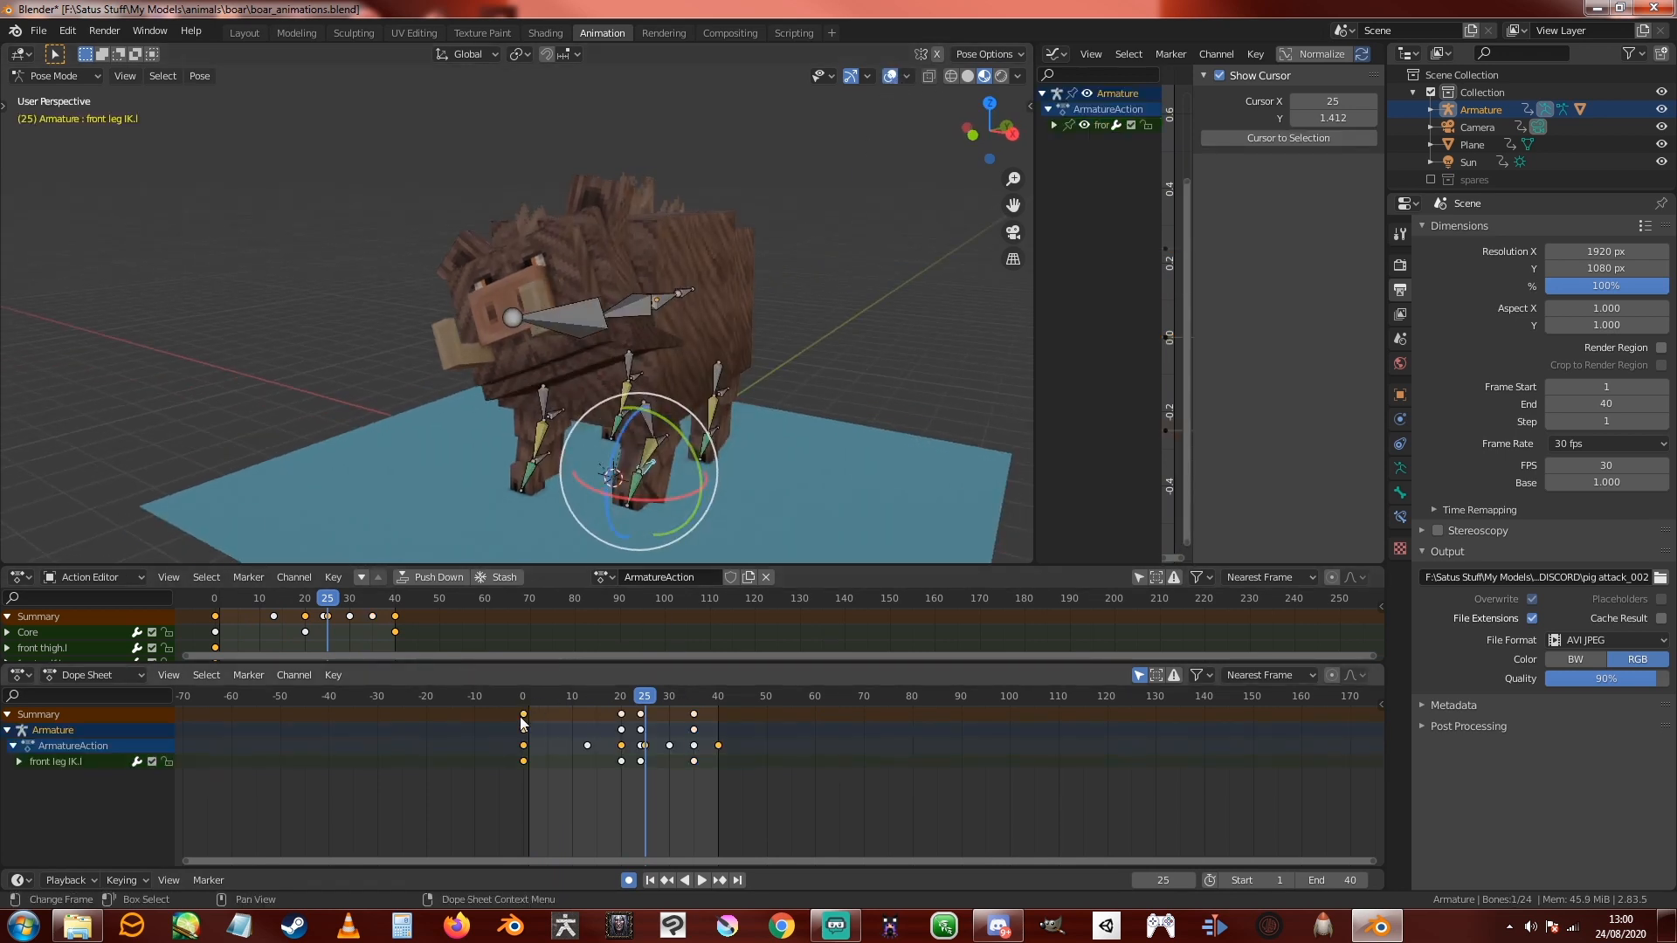
{"action": "key", "text": "shift+d"}
{"action": "left_click", "coordinate": [716, 709]}
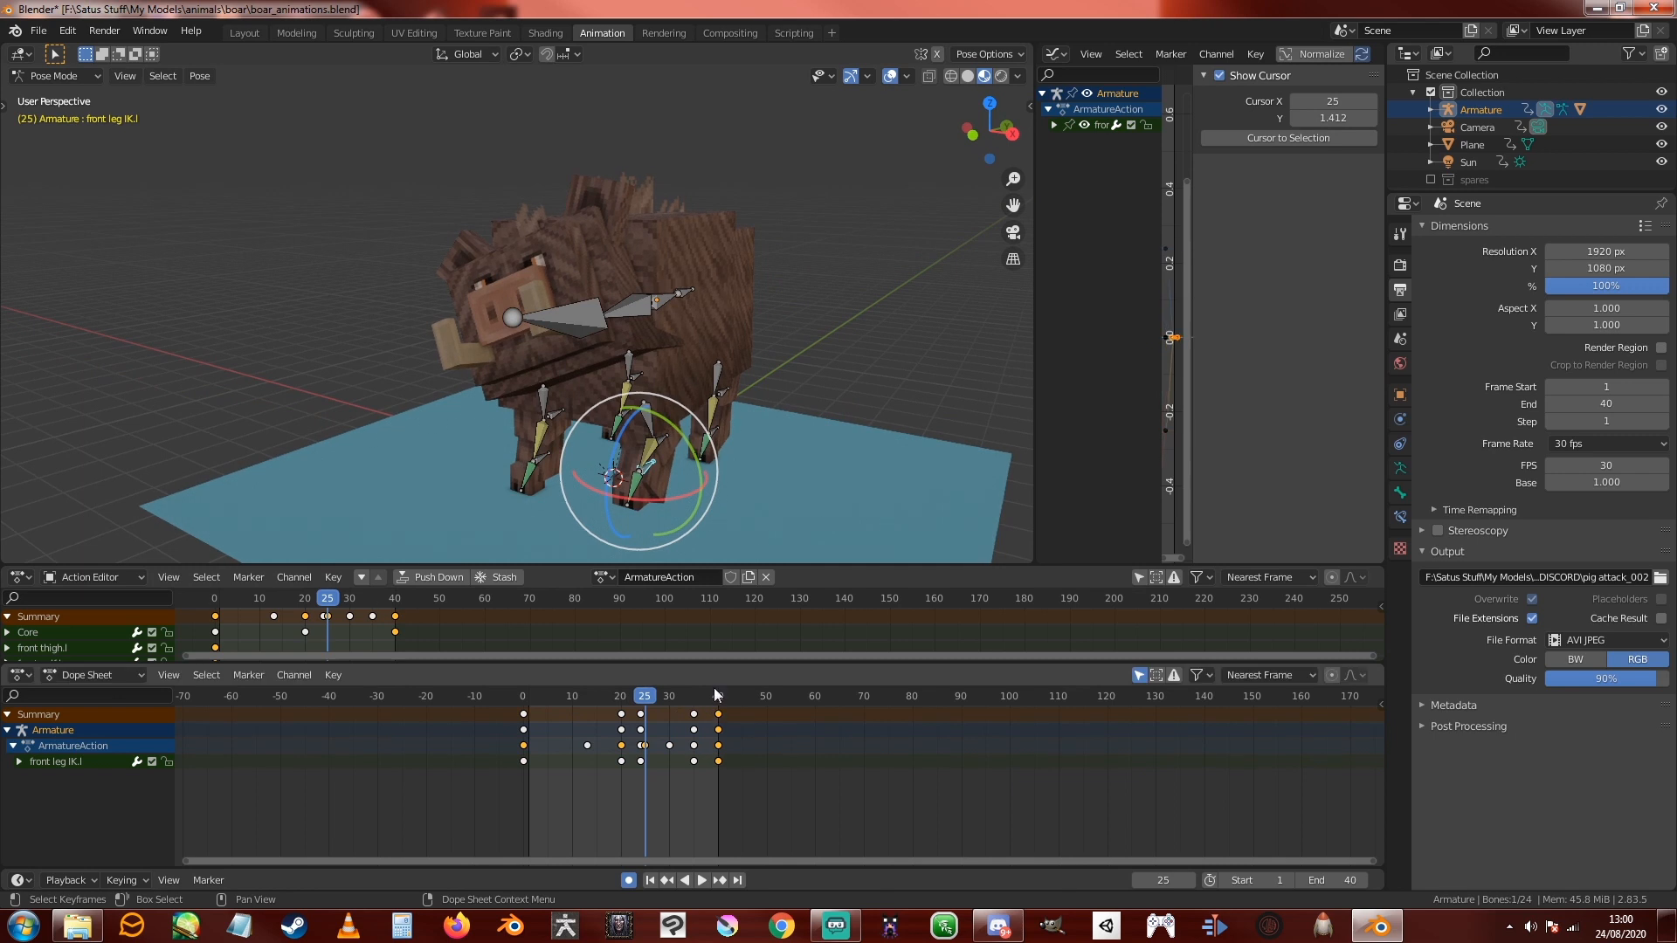
Step: Play the looping animation without overlays and check the front leg's motion from the front
{"action": "mouse_move", "coordinate": [646, 699]}
{"action": "left_mouse_down"}
{"action": "mouse_move", "coordinate": [685, 699]}
{"action": "mouse_move", "coordinate": [616, 699]}
{"action": "left_mouse_up"}
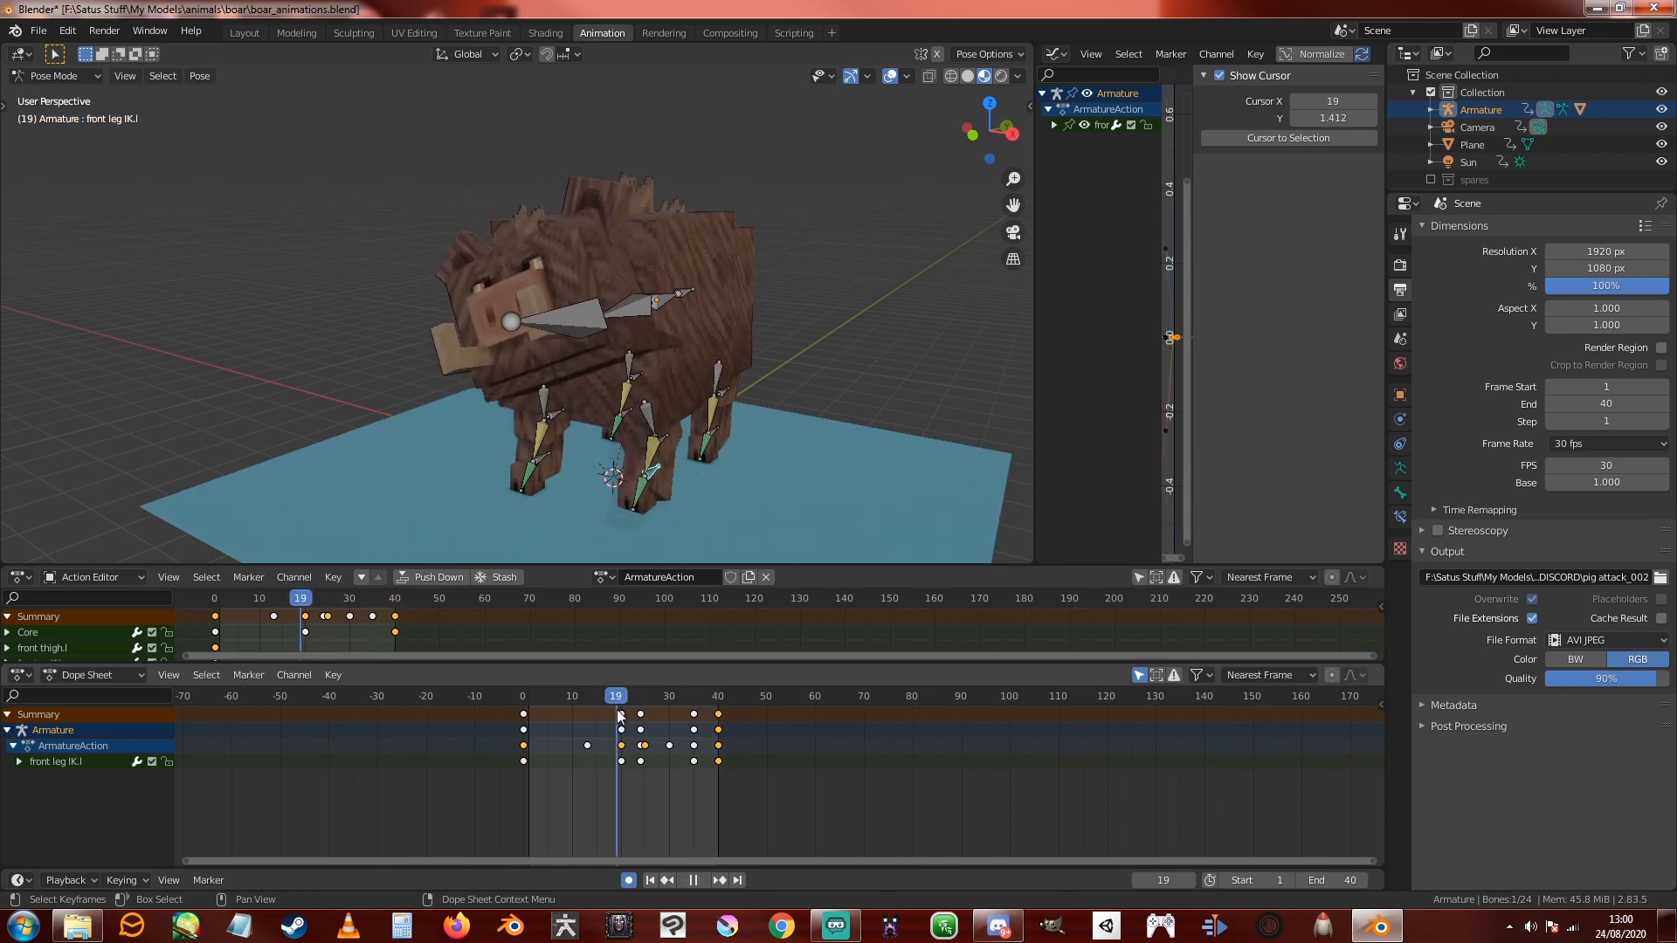
{"action": "left_click", "coordinate": [697, 881]}
{"action": "middle_click_drag", "start_coordinate": [874, 139], "coordinate": [857, 224]}
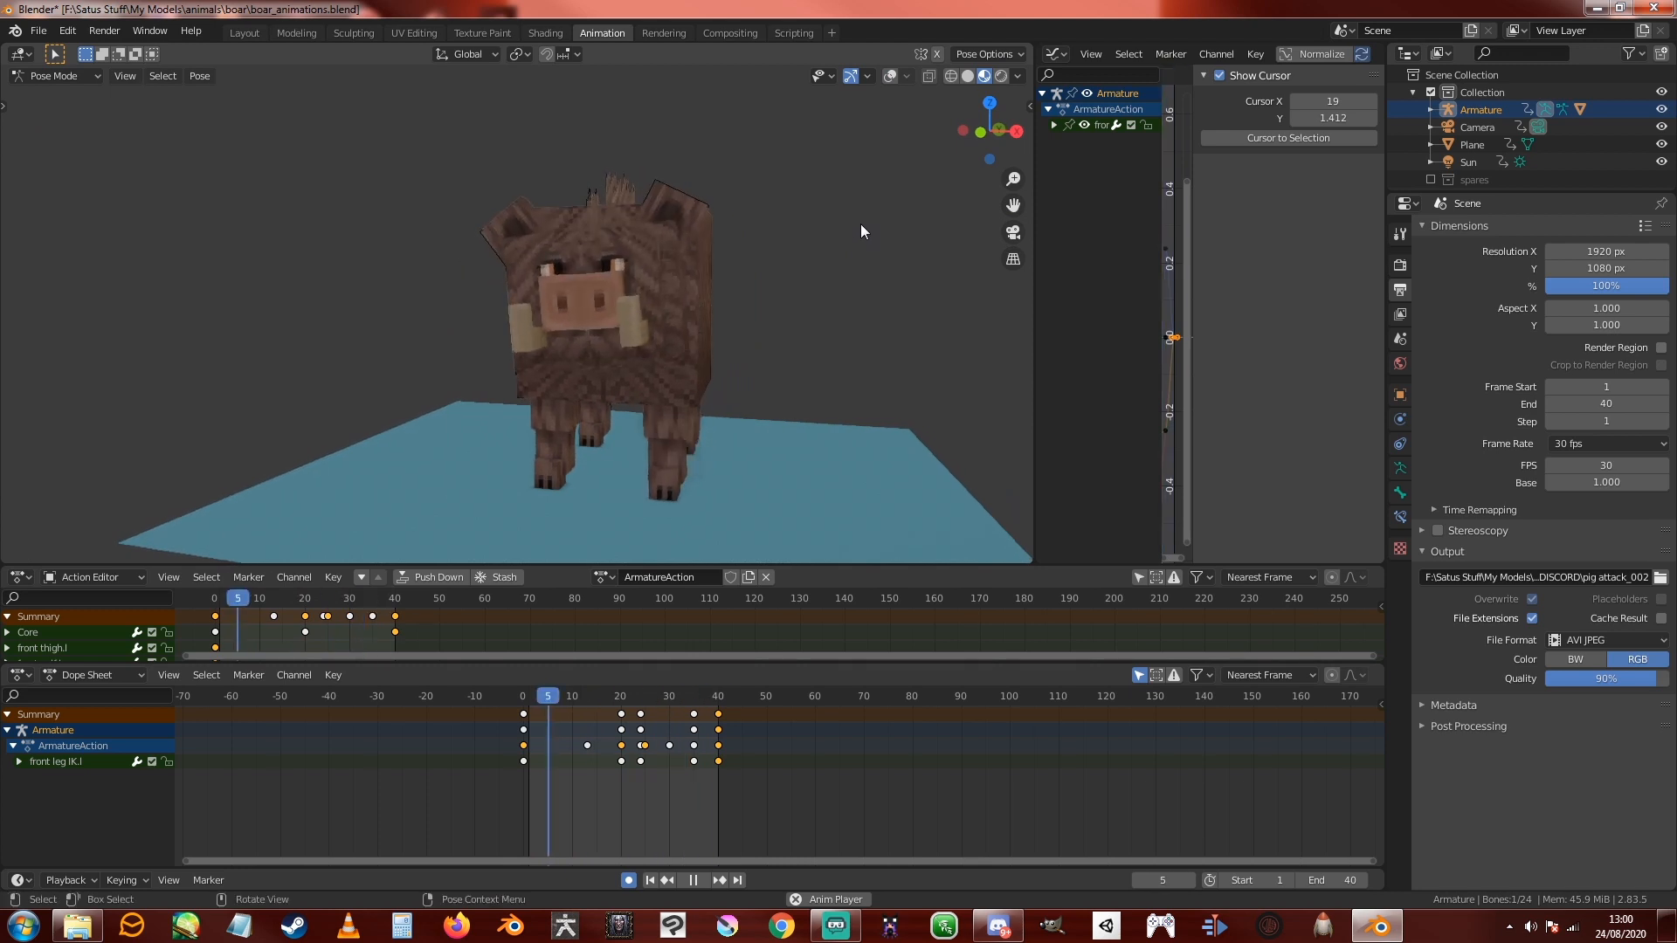
{"action": "left_click", "coordinate": [696, 880]}
Step: Duplicate the front knee IK.l bone's frame 0 keyframe to frame 40
{"action": "middle_click_drag", "start_coordinate": [911, 83], "coordinate": [729, 255]}
{"action": "left_click", "coordinate": [569, 442]}
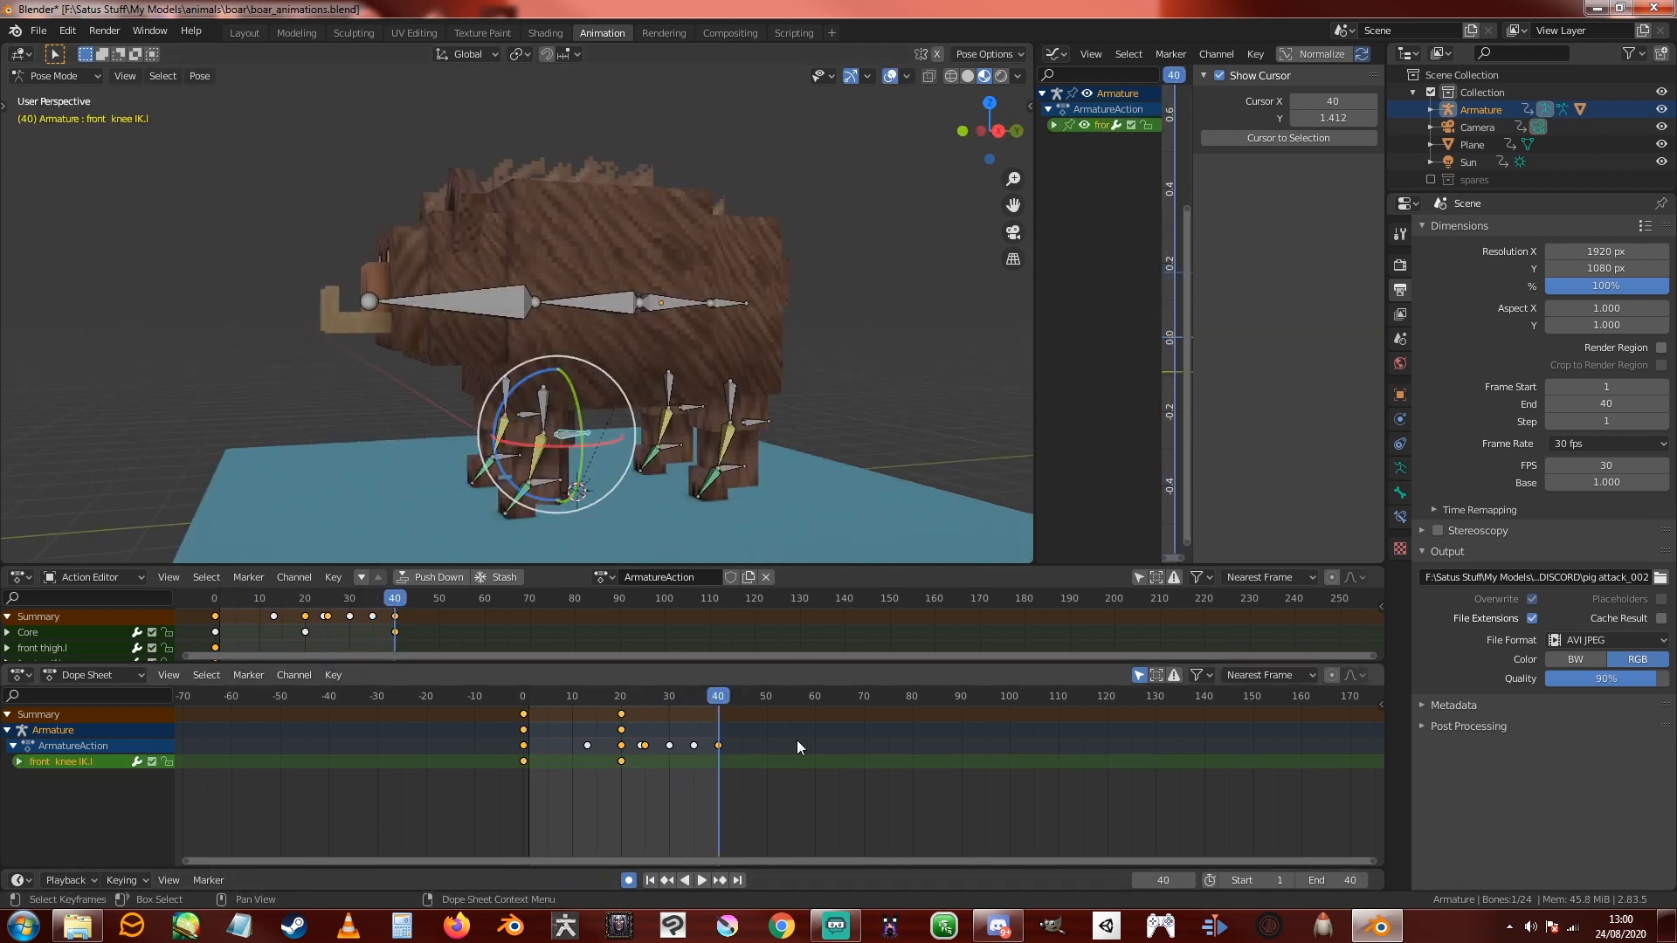
{"action": "left_click_drag", "start_coordinate": [527, 722], "coordinate": [526, 716]}
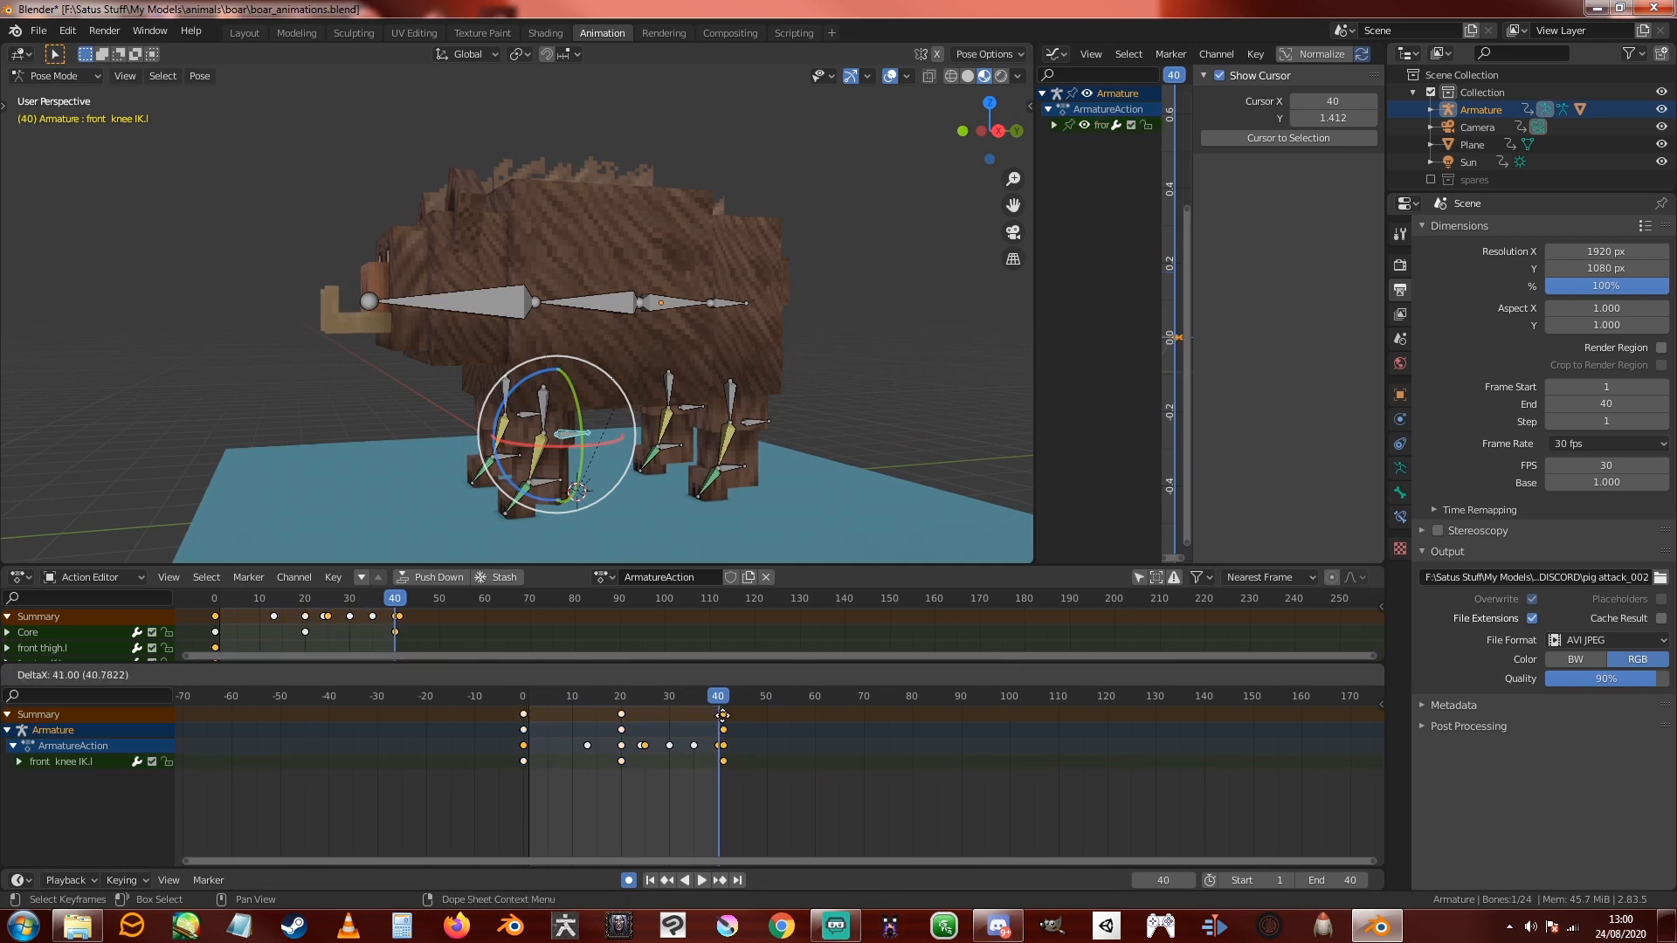
{"action": "left_click", "coordinate": [719, 716]}
Step: Play the full loop without overlays and examine the leg, head and body motion from the front, side and rear
{"action": "left_click", "coordinate": [702, 879]}
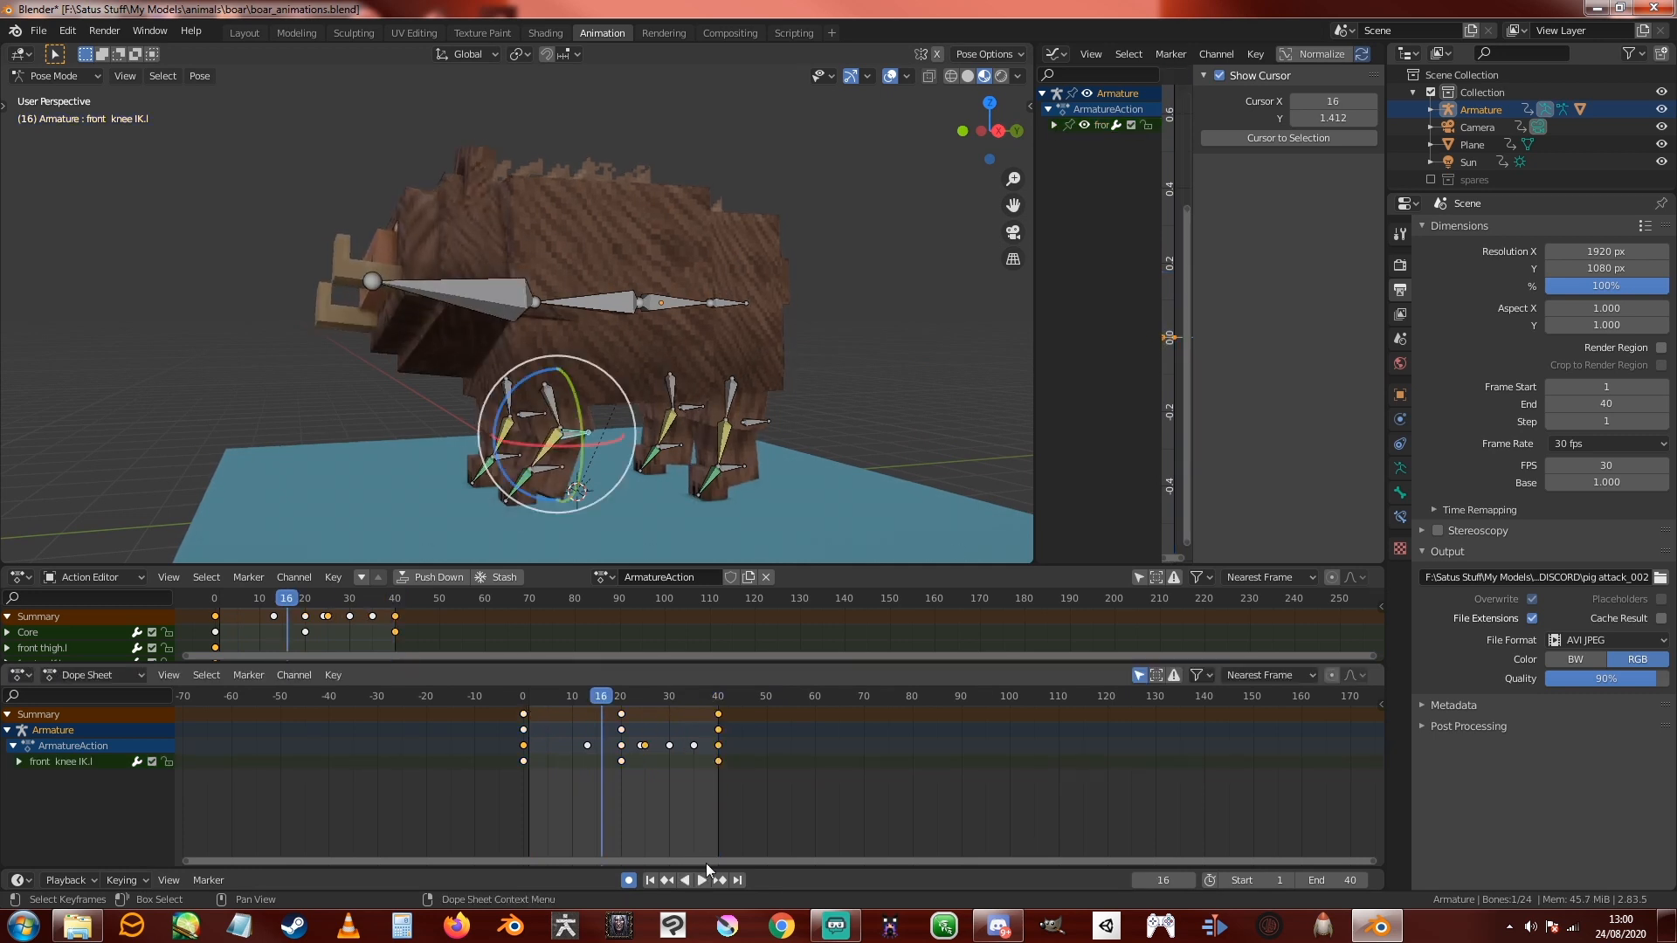
{"action": "middle_click_drag", "start_coordinate": [924, 92], "coordinate": [804, 295]}
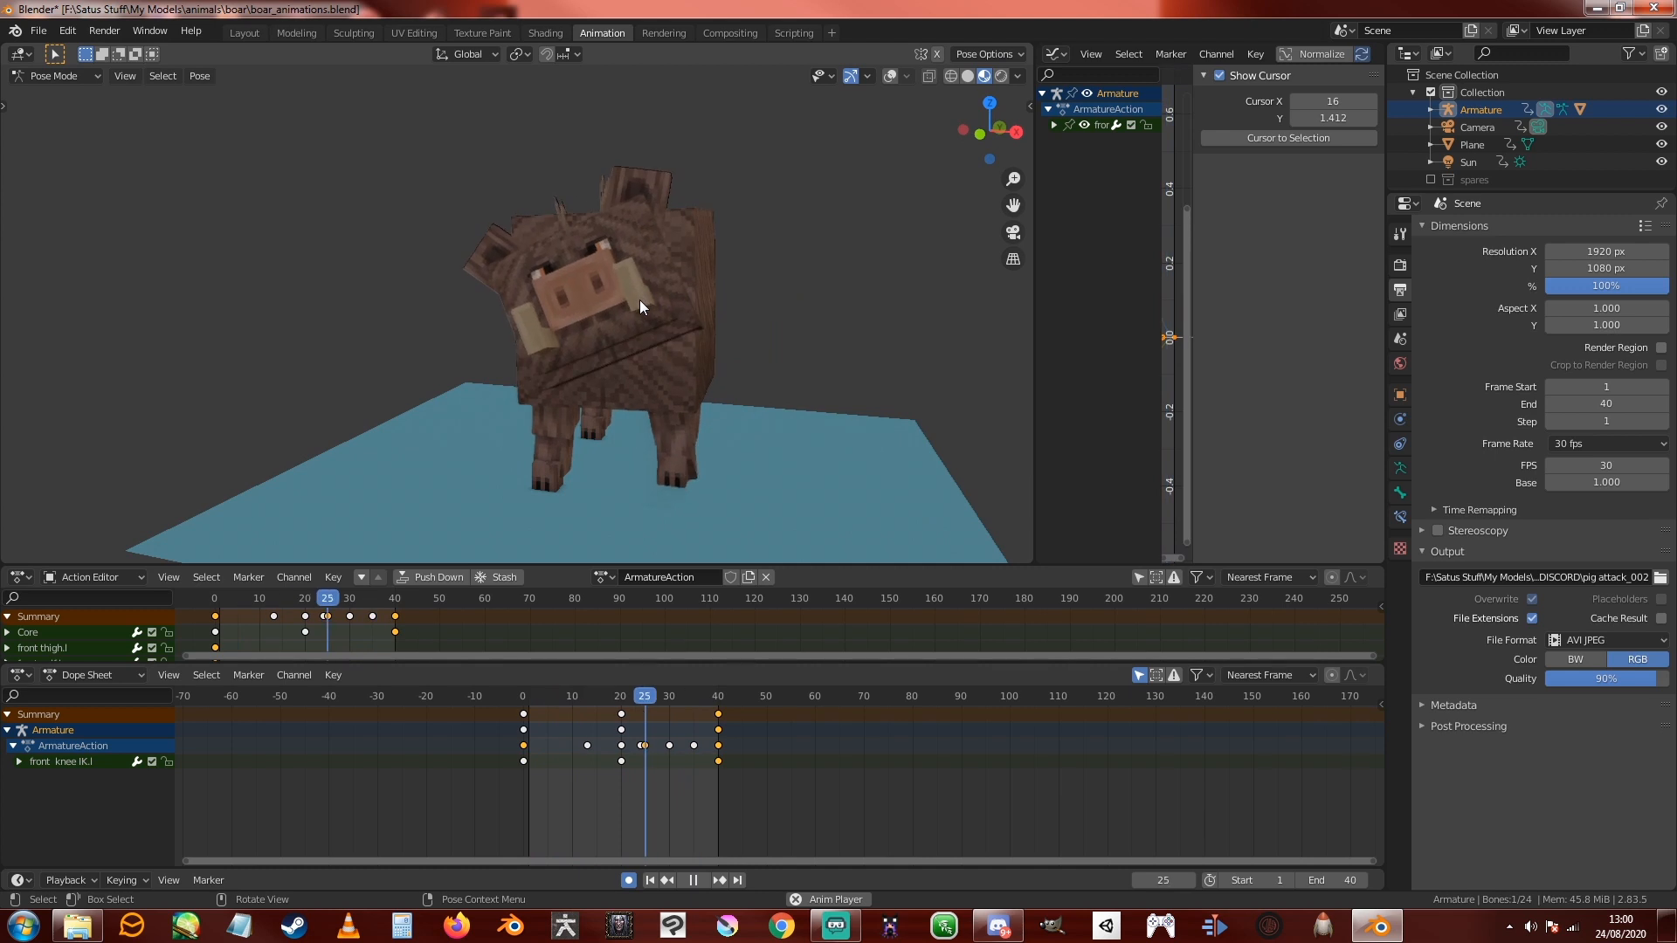
{"action": "middle_click_drag", "start_coordinate": [737, 315], "coordinate": [714, 322]}
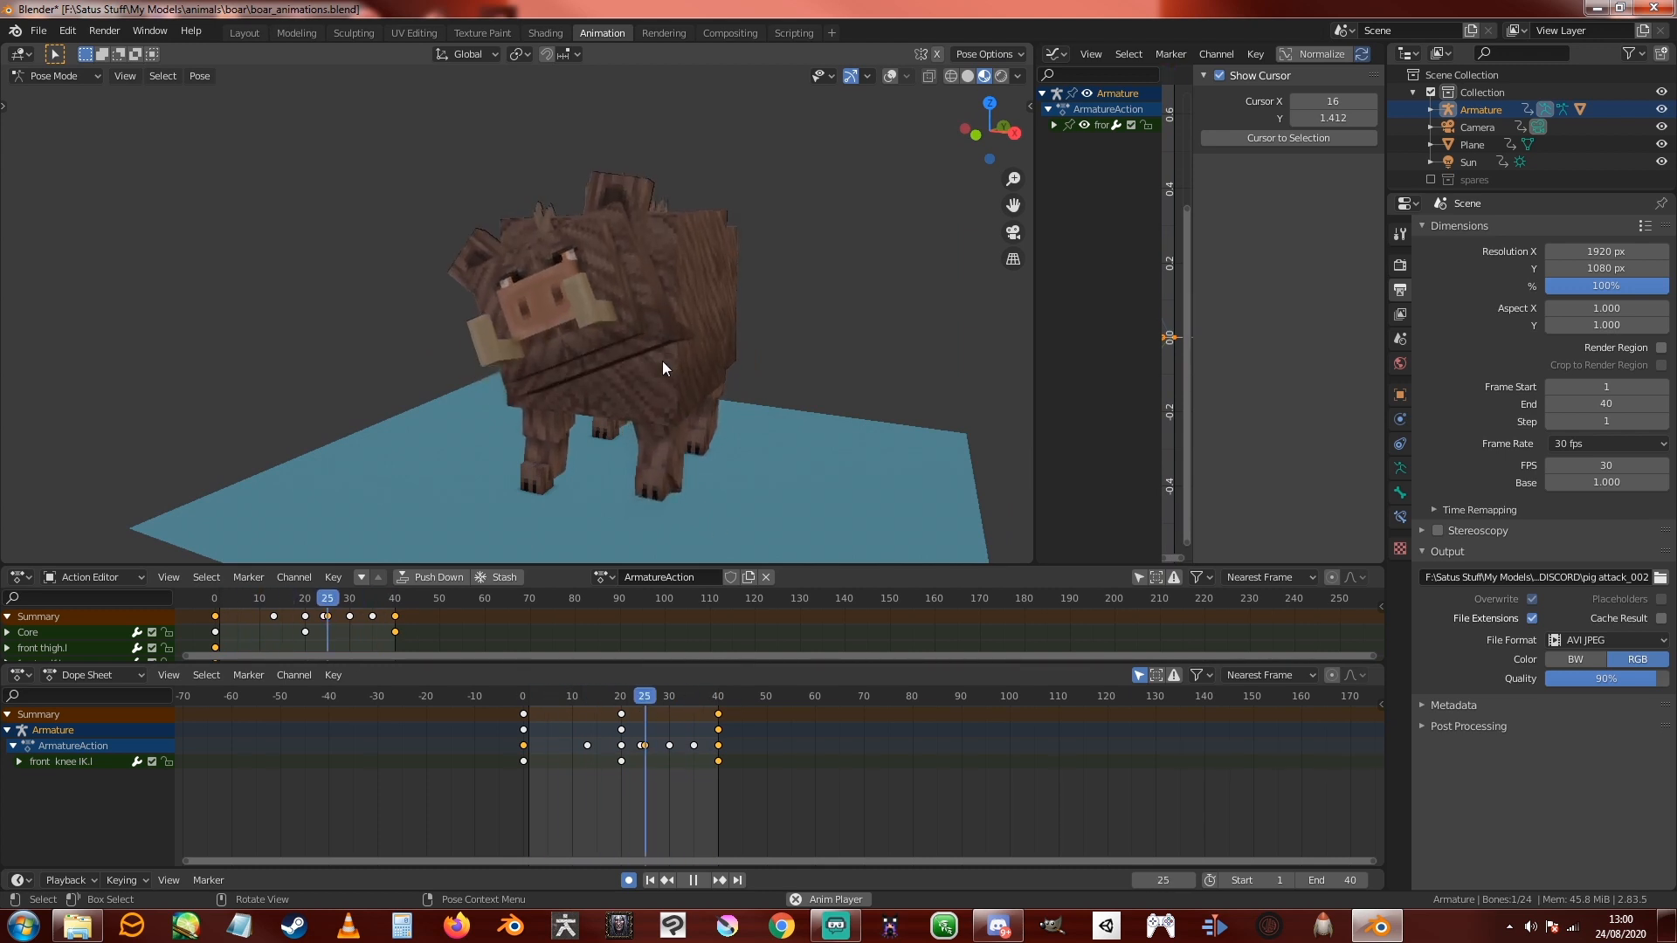
{"action": "middle_click_drag", "start_coordinate": [790, 311], "coordinate": [584, 317]}
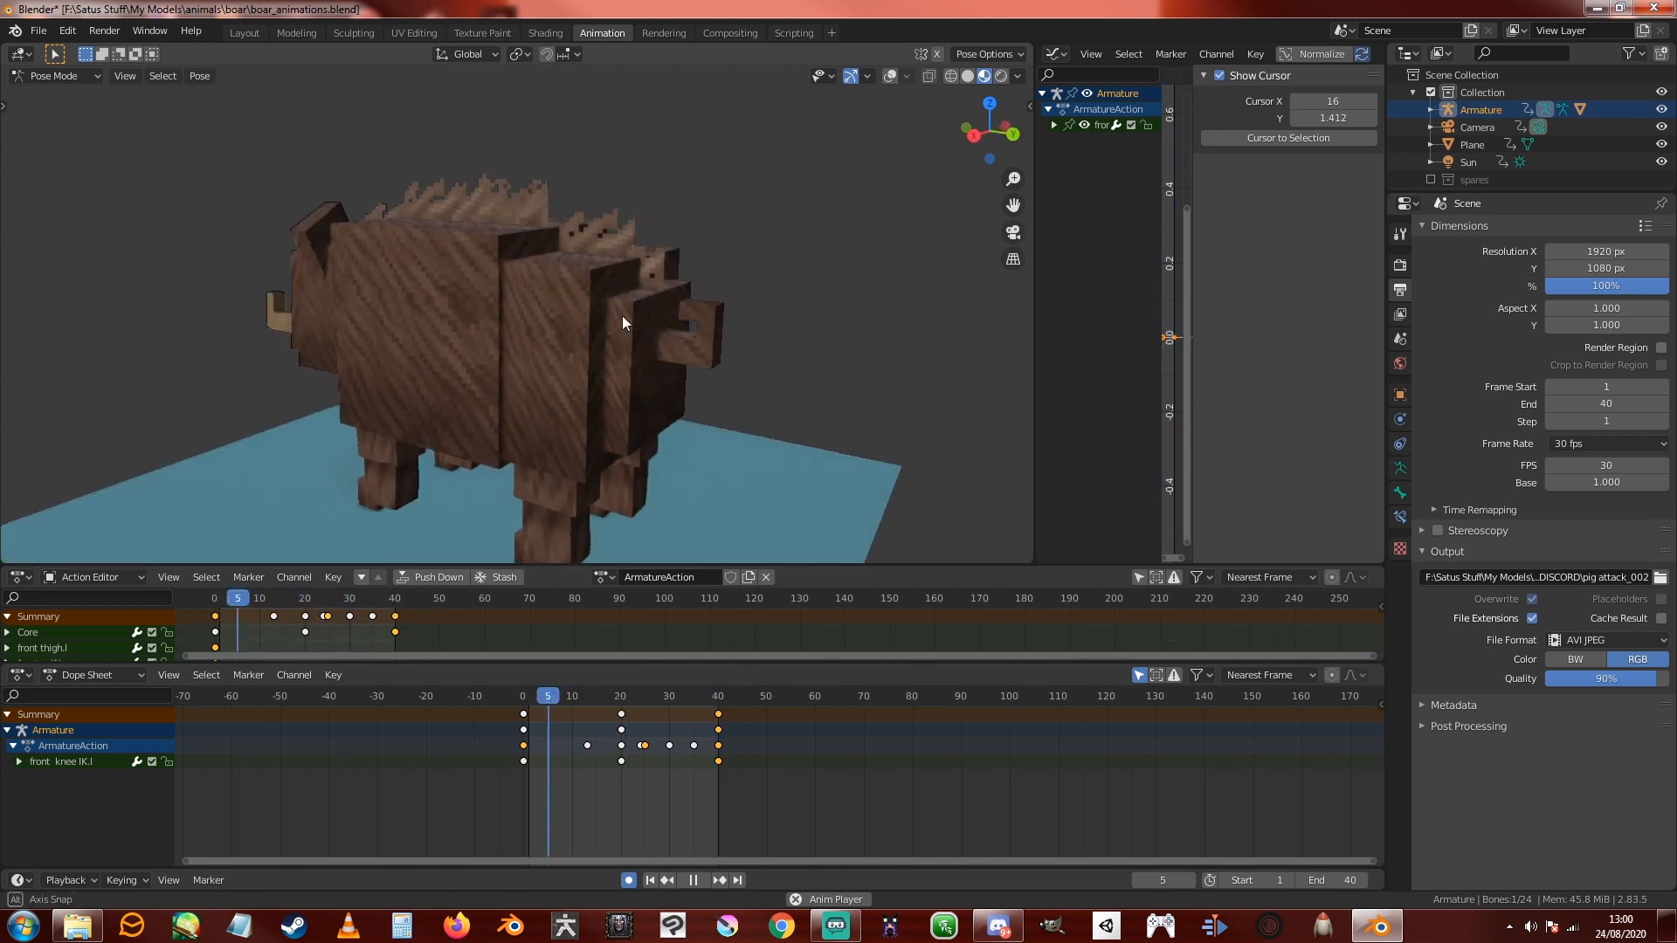
{"action": "left_click", "coordinate": [693, 880]}
{"action": "left_click_drag", "start_coordinate": [531, 697], "coordinate": [667, 700]}
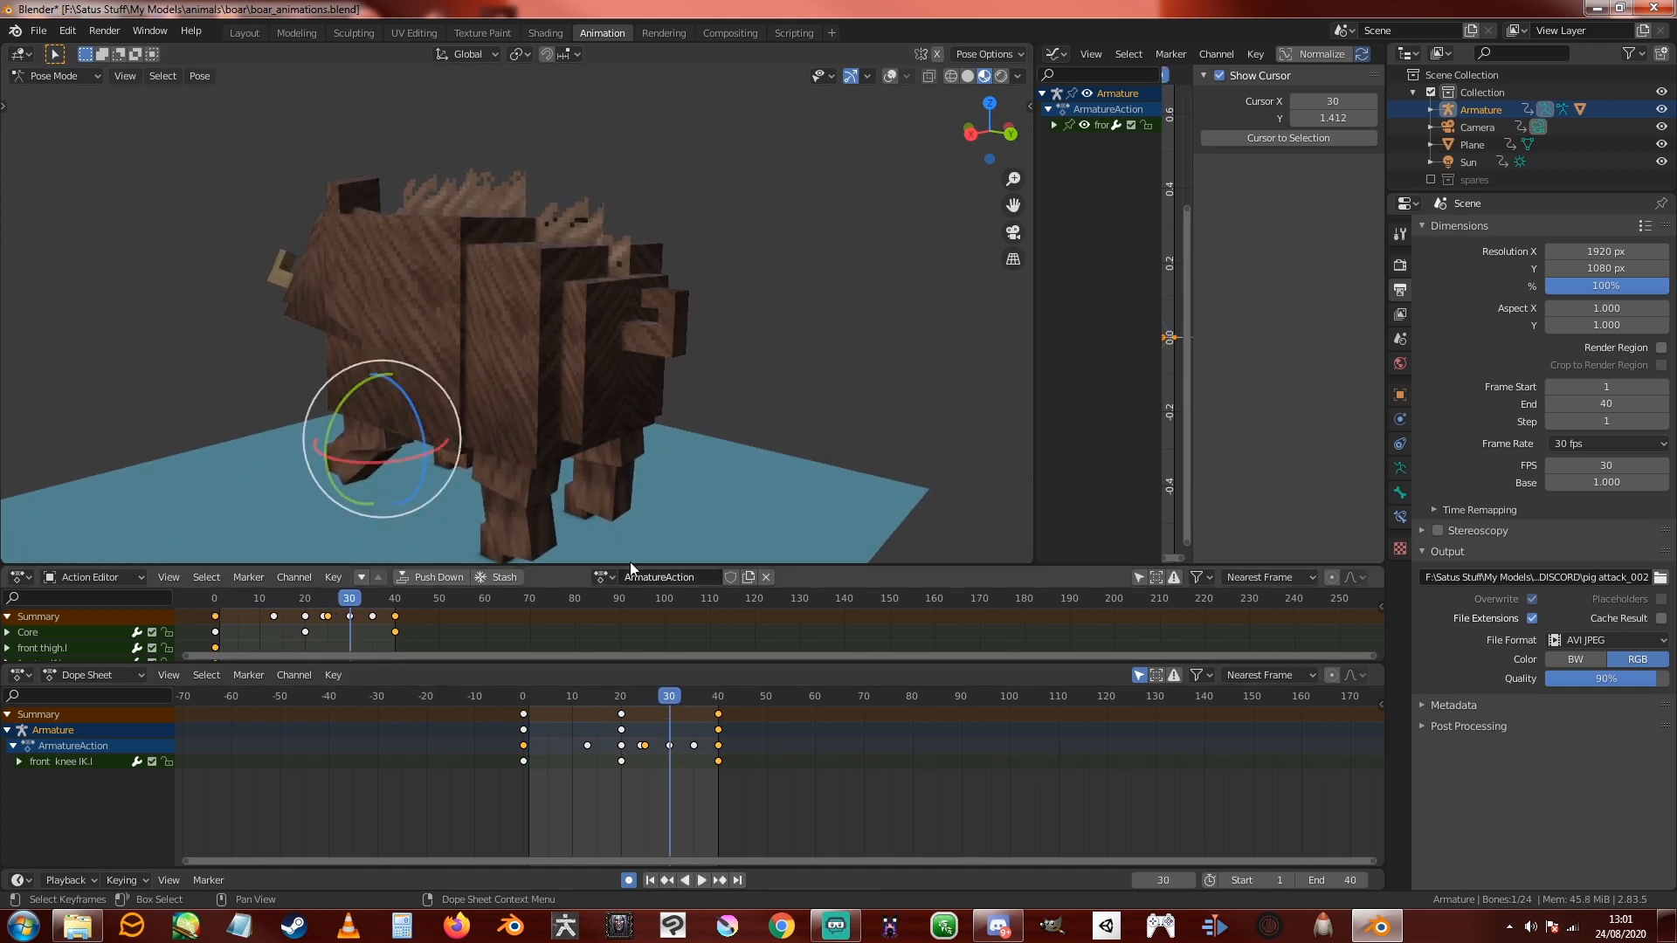
{"action": "middle_click_drag", "start_coordinate": [631, 559], "coordinate": [814, 459]}
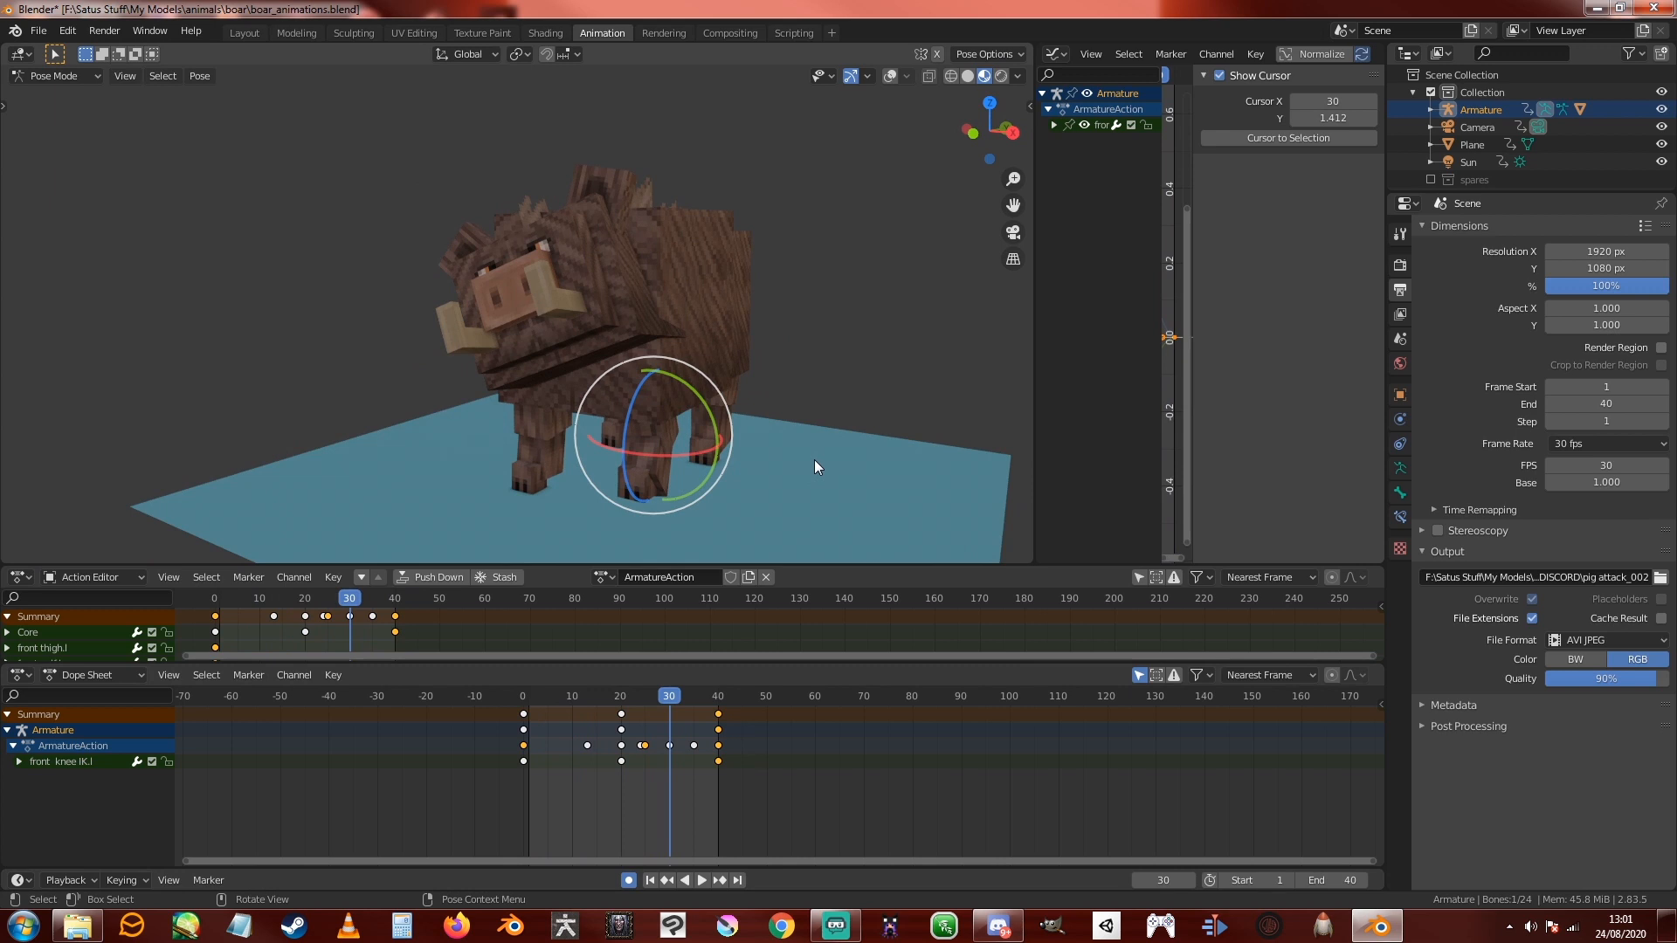
{"action": "key", "text": "space"}
Step: Show the viewport overlays, select all of the armature's bones and set all their keyframes to Constant interpolation
{"action": "left_click_drag", "start_coordinate": [710, 695], "coordinate": [623, 715]}
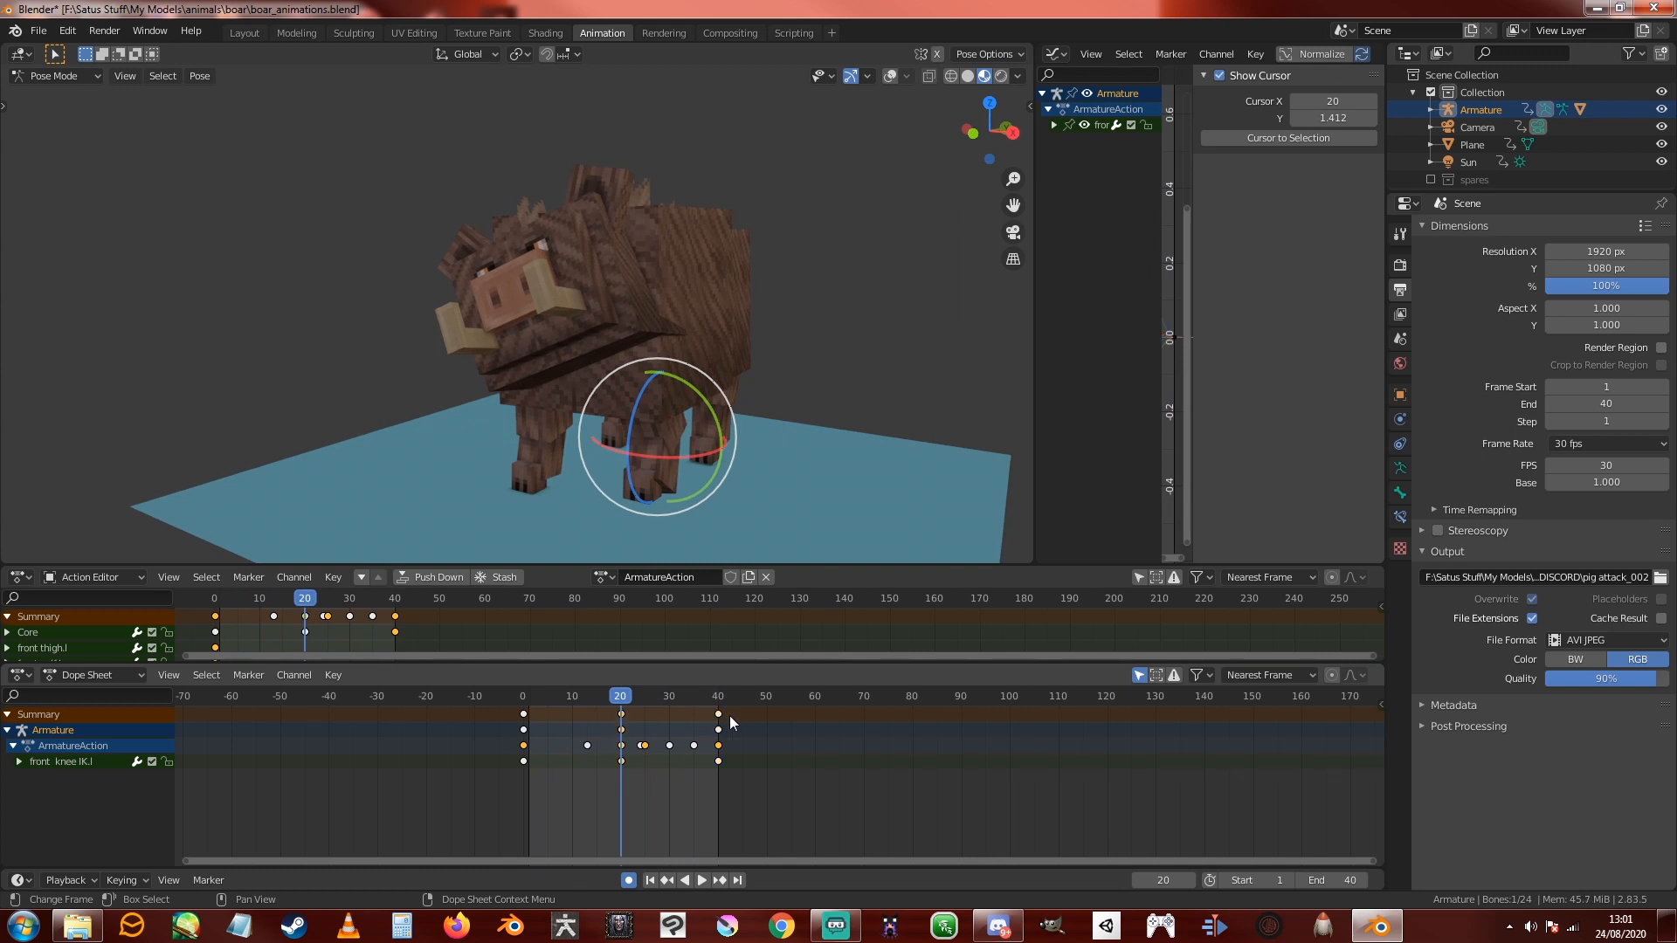
{"action": "left_click_drag", "start_coordinate": [621, 696], "coordinate": [524, 704]}
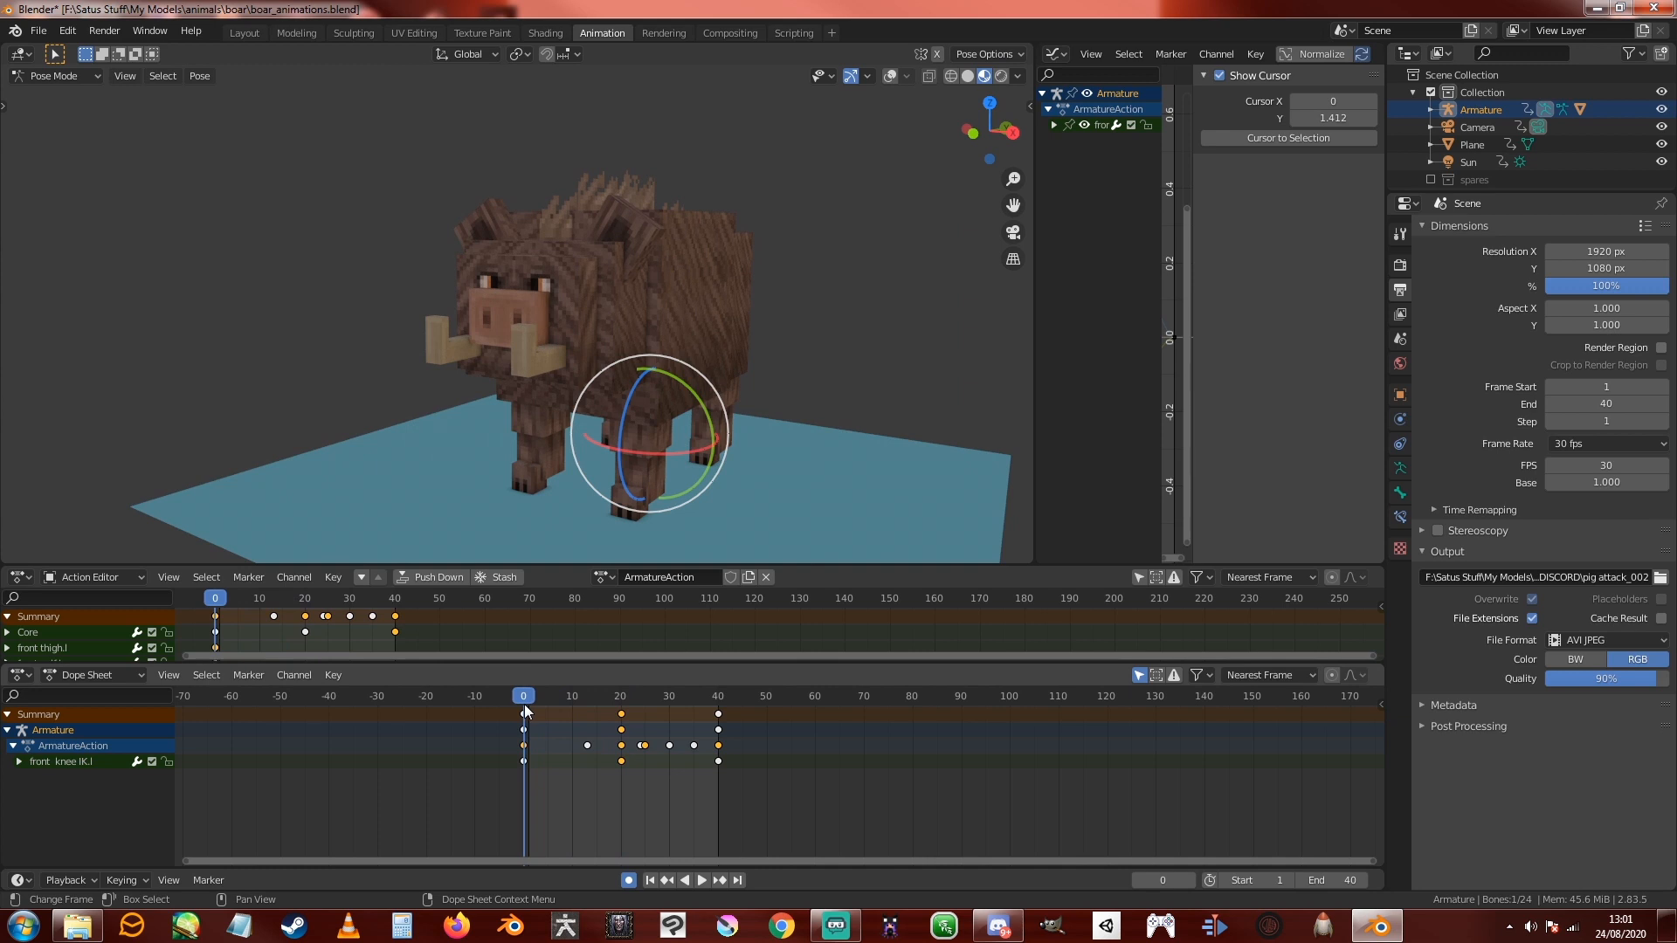
{"action": "right_click", "coordinate": [609, 739]}
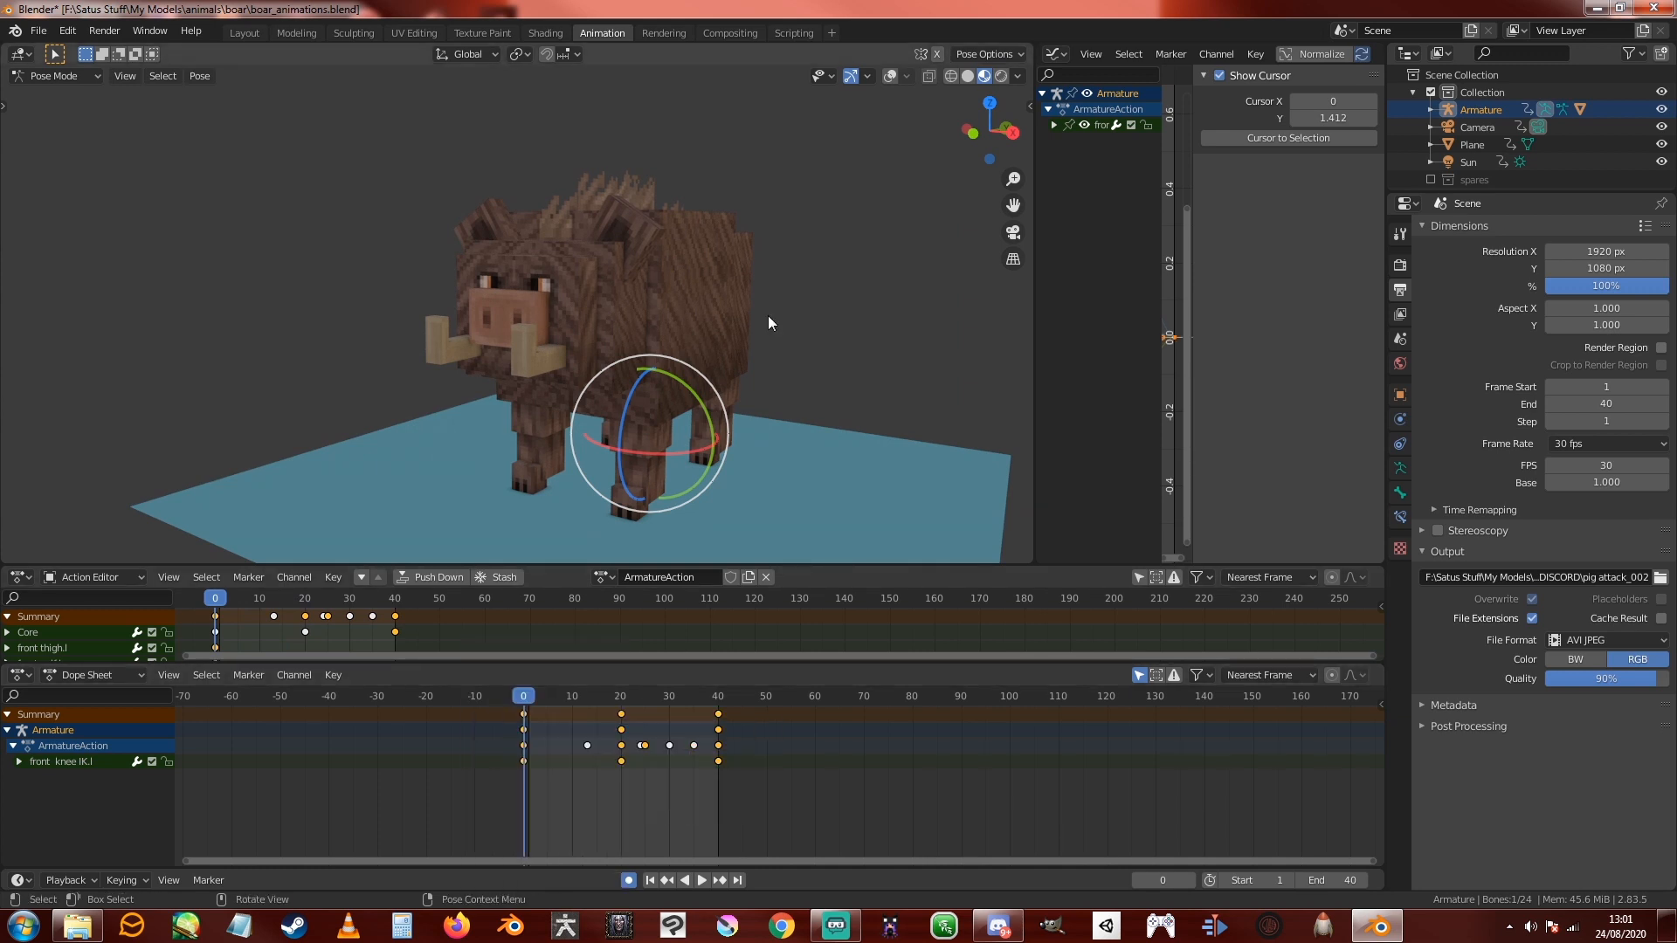
{"action": "left_click", "coordinate": [888, 77]}
{"action": "key", "text": "a"}
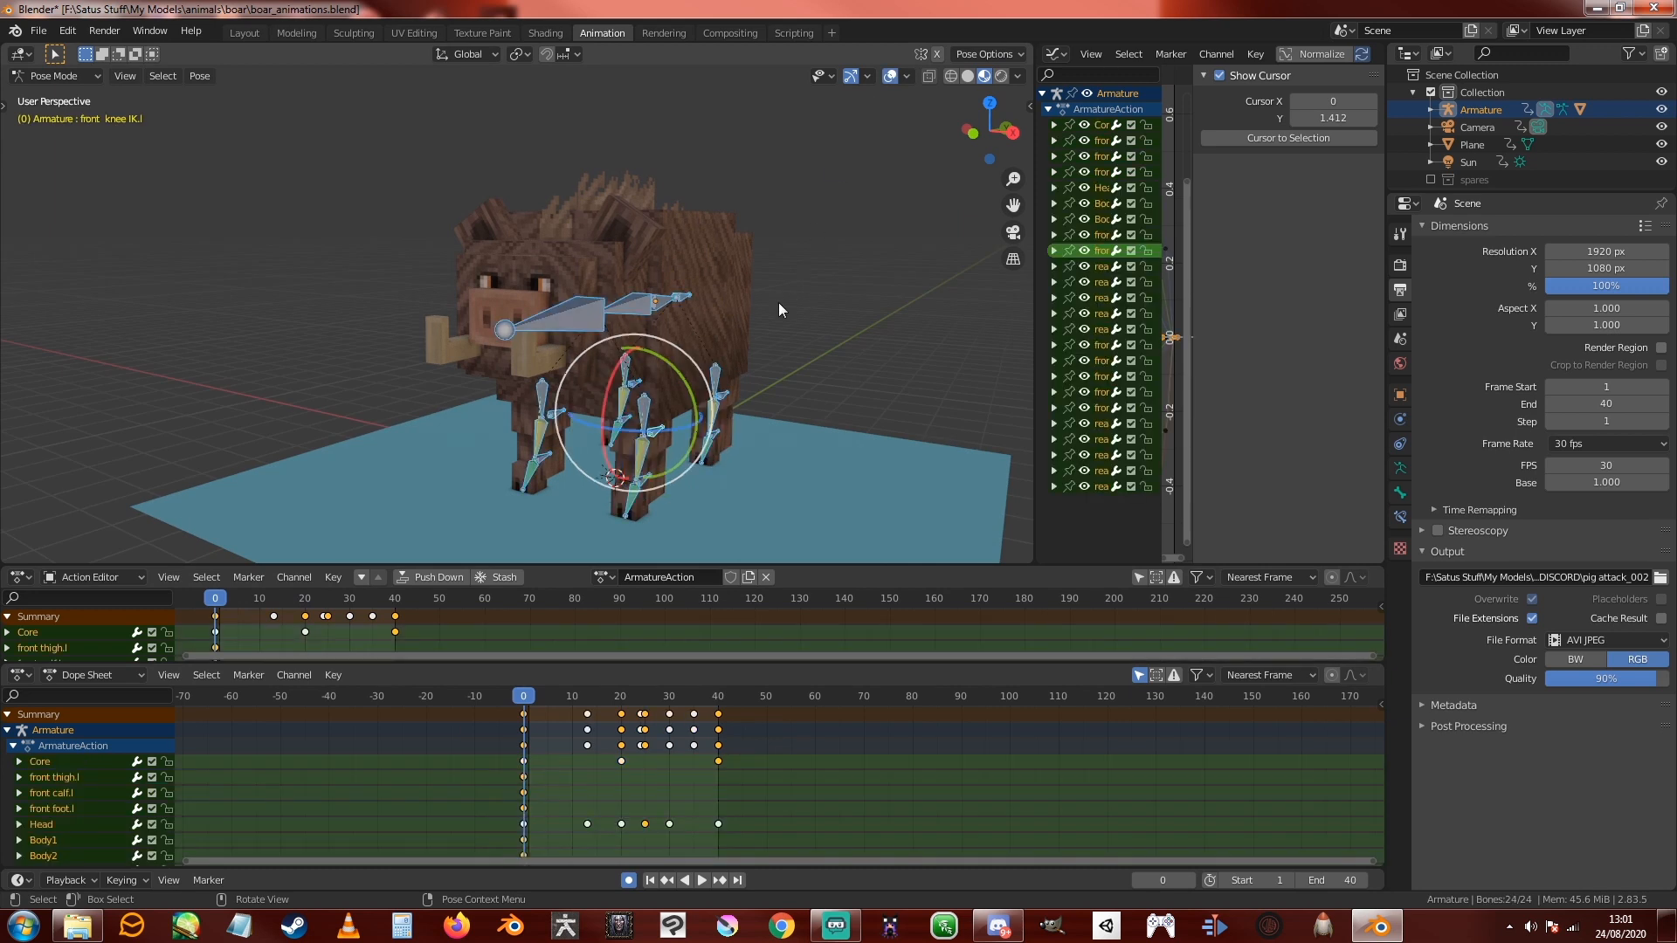
{"action": "right_click", "coordinate": [574, 736]}
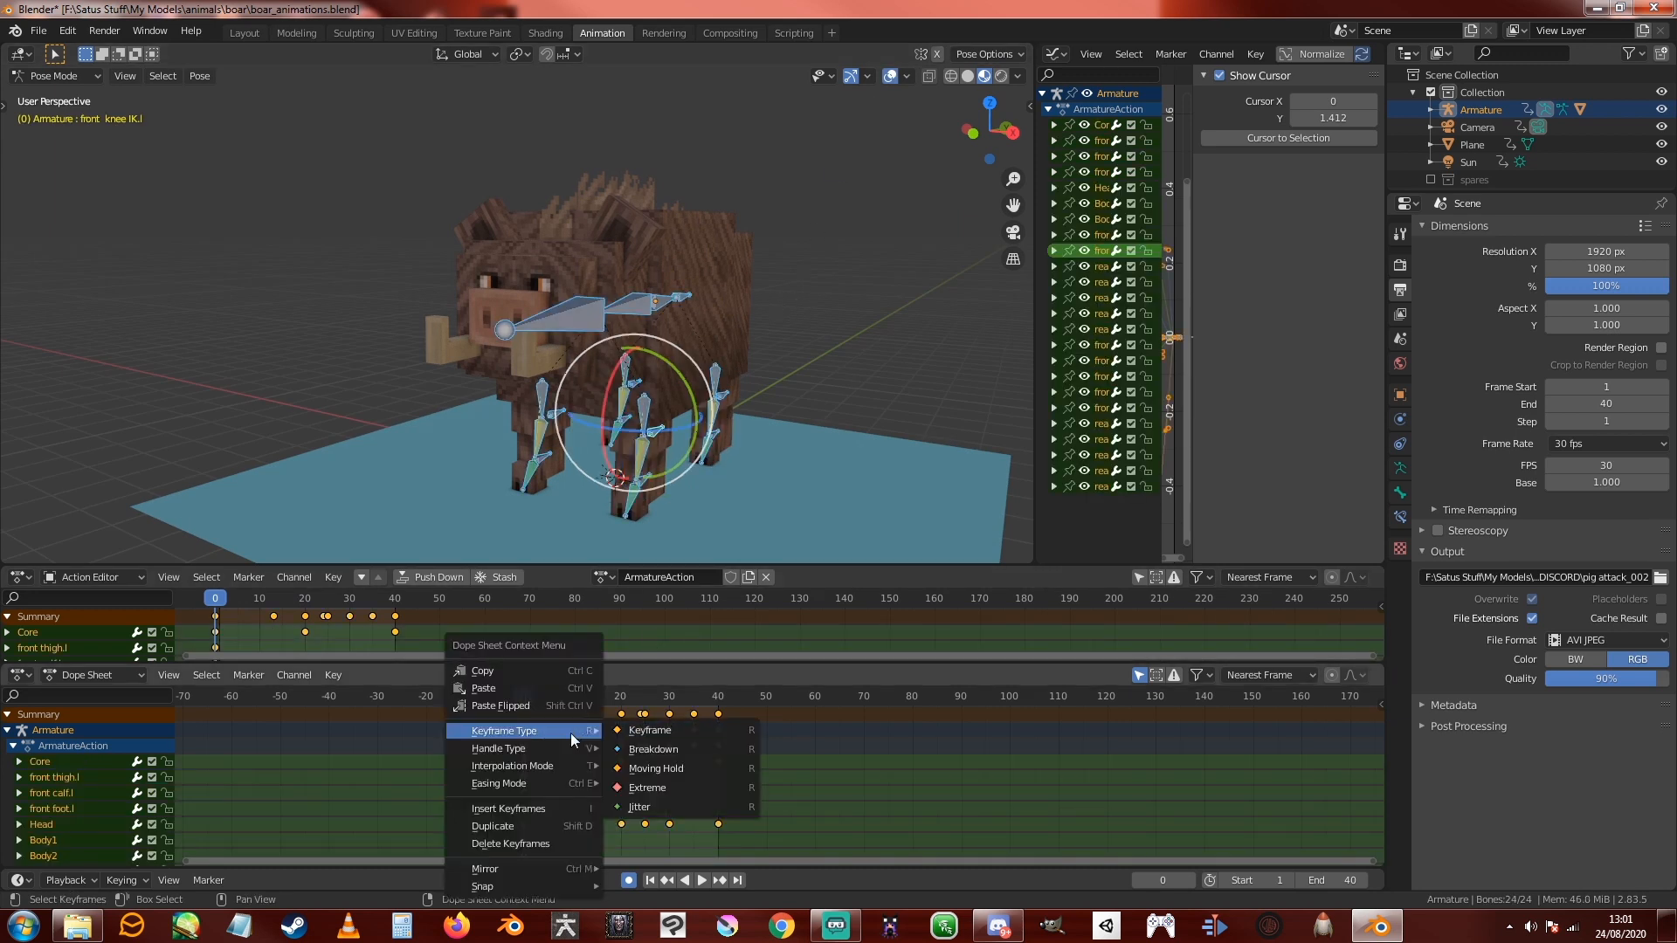
{"action": "mouse_move", "coordinate": [565, 766]}
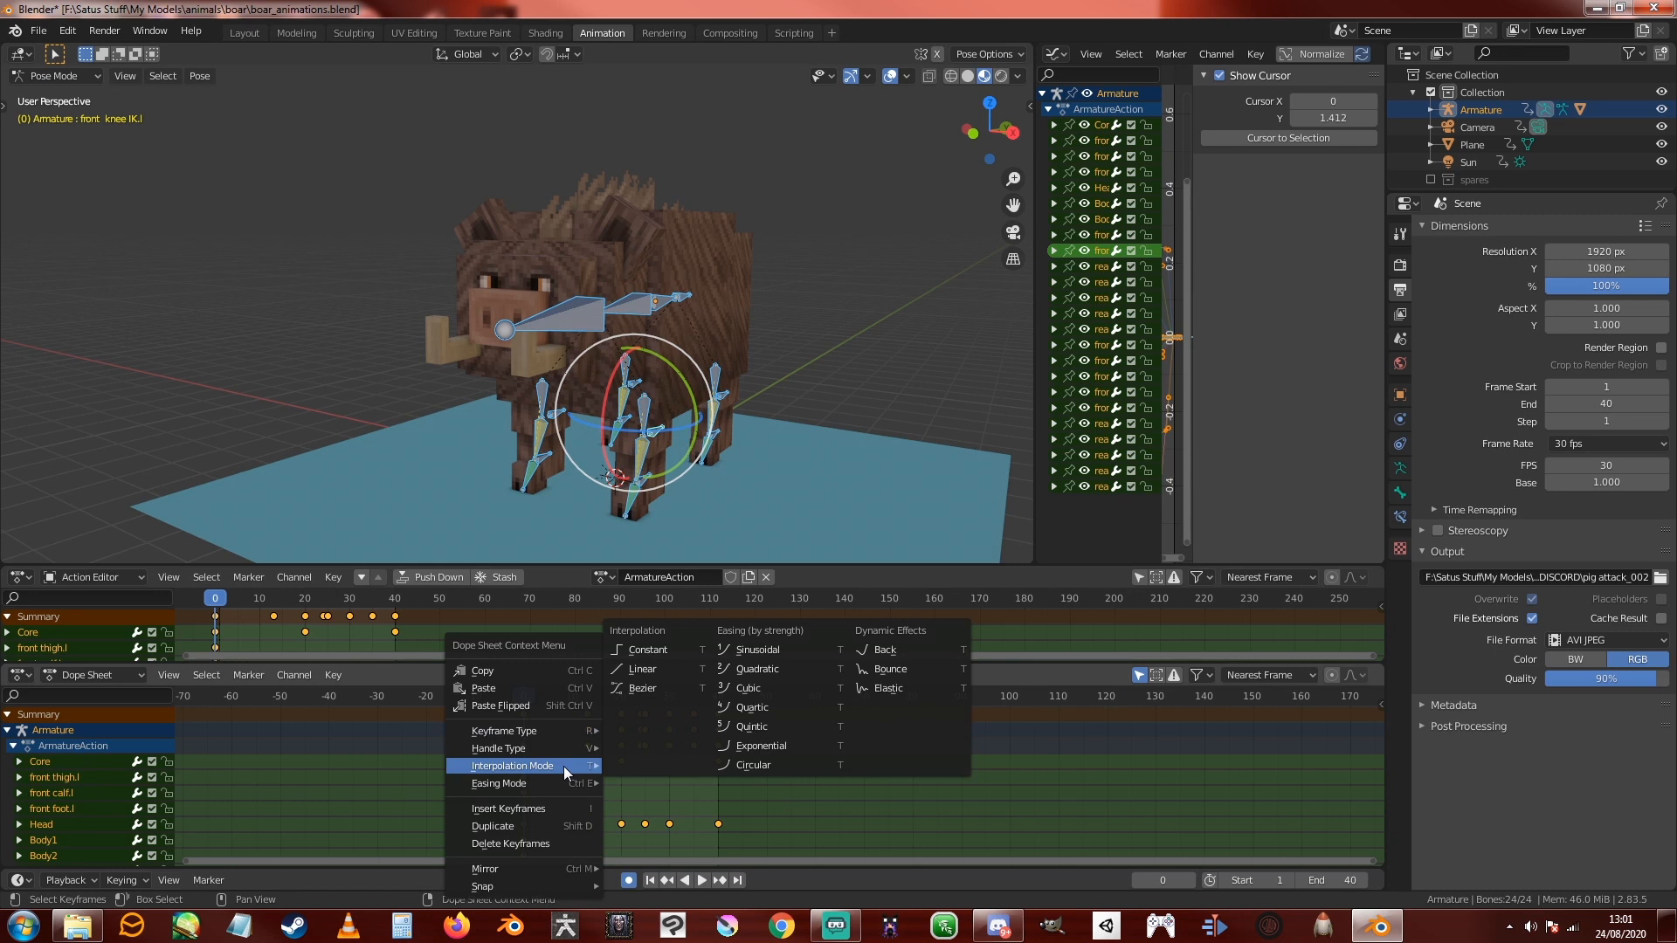
{"action": "left_click", "coordinate": [649, 652]}
Step: Play the animation without overlays and examine how the boar moves with Constant interpolation
{"action": "left_click", "coordinate": [700, 879]}
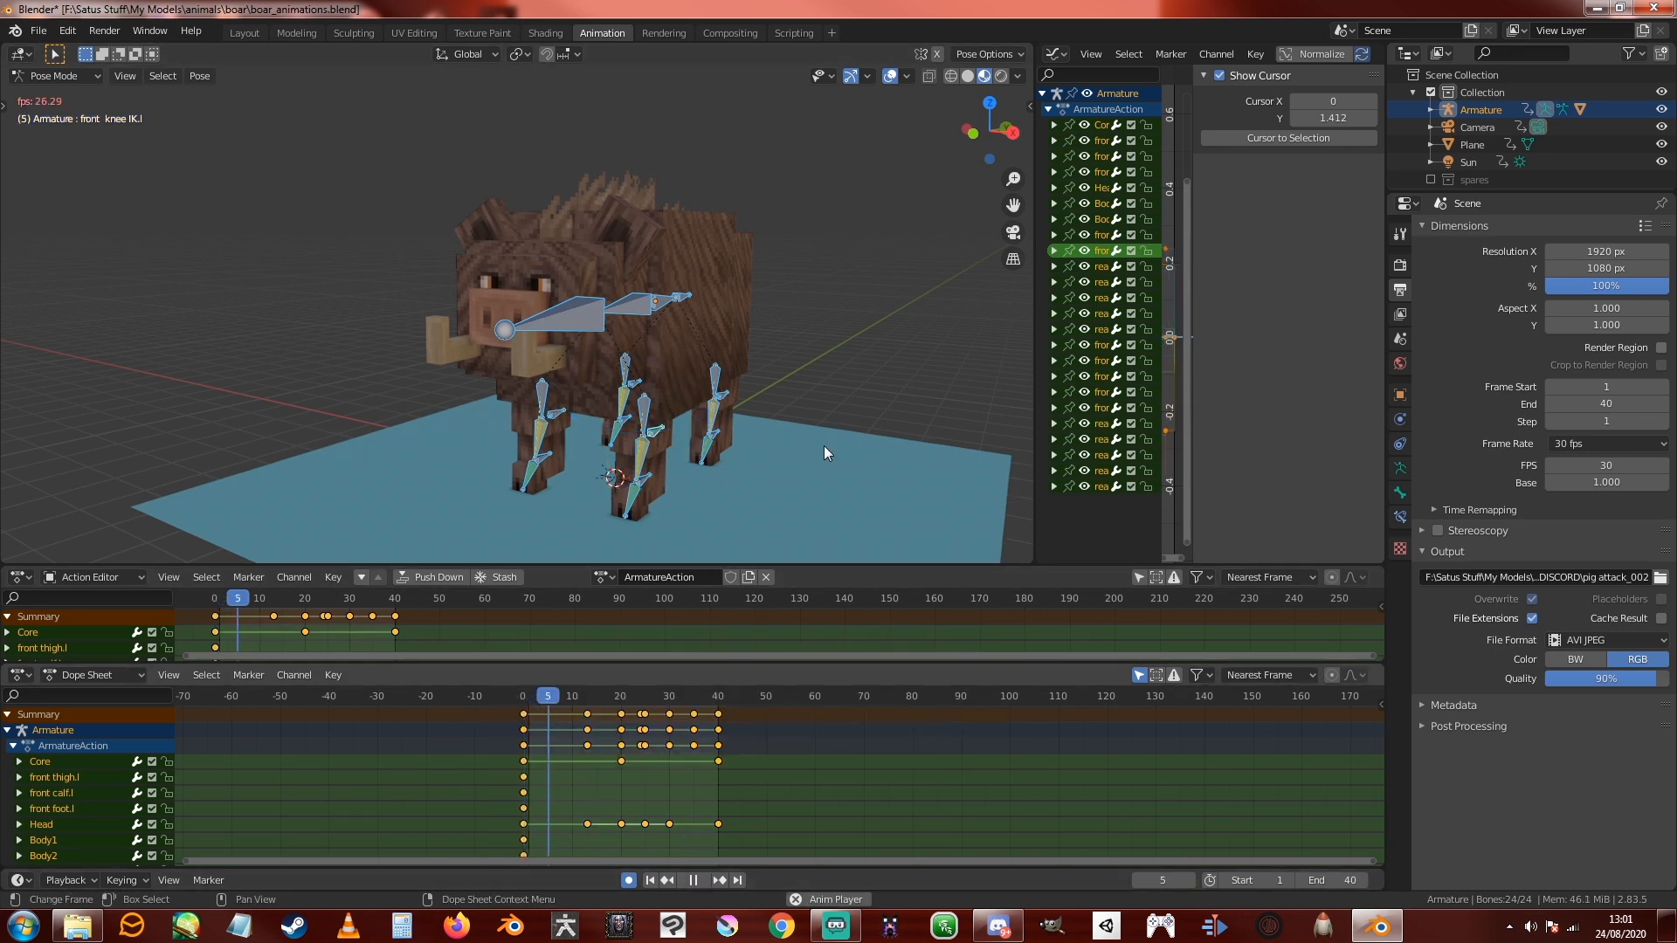
{"action": "left_click", "coordinate": [890, 77]}
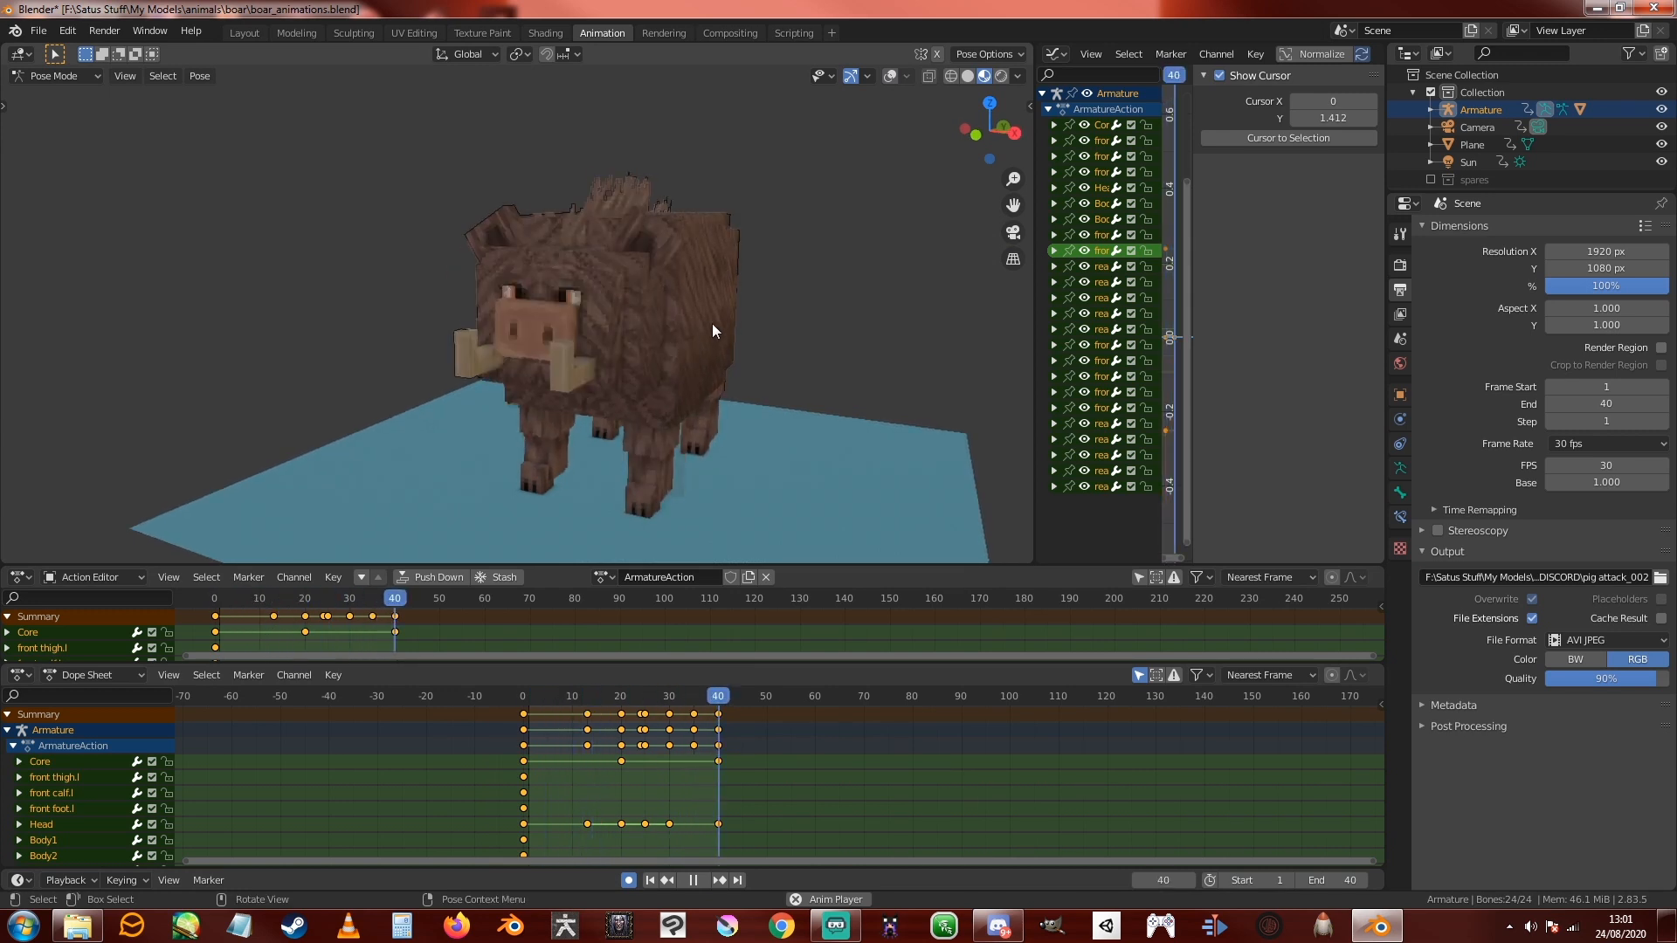
{"action": "middle_click_drag", "start_coordinate": [711, 323], "coordinate": [759, 334]}
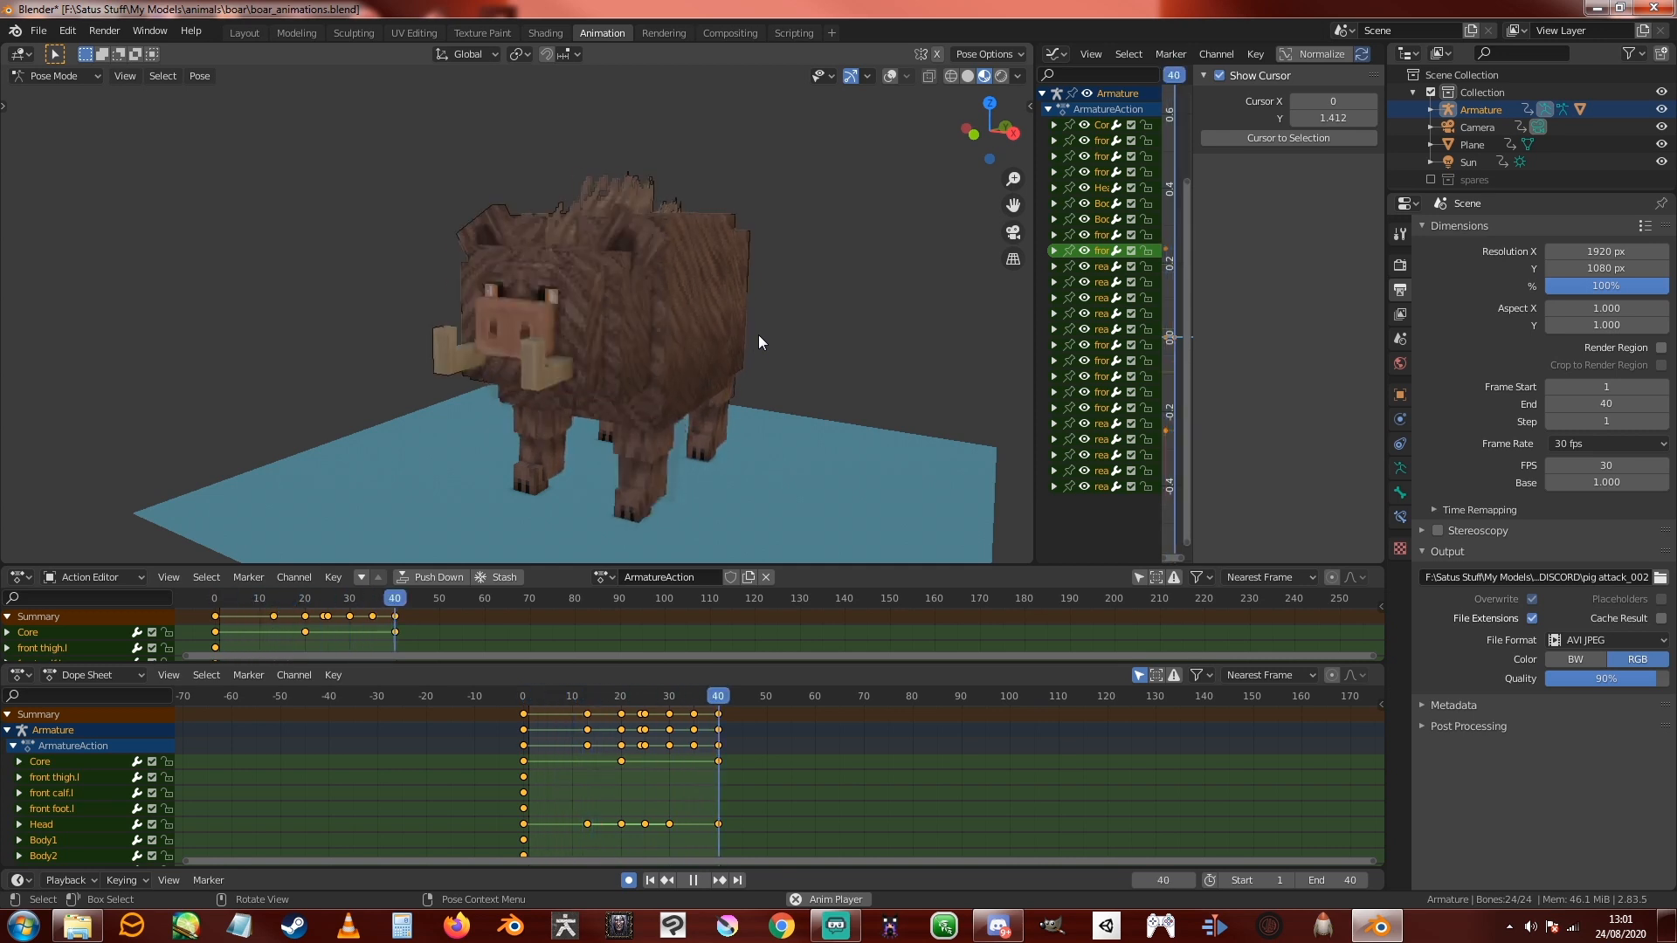
{"action": "left_click", "coordinate": [691, 881]}
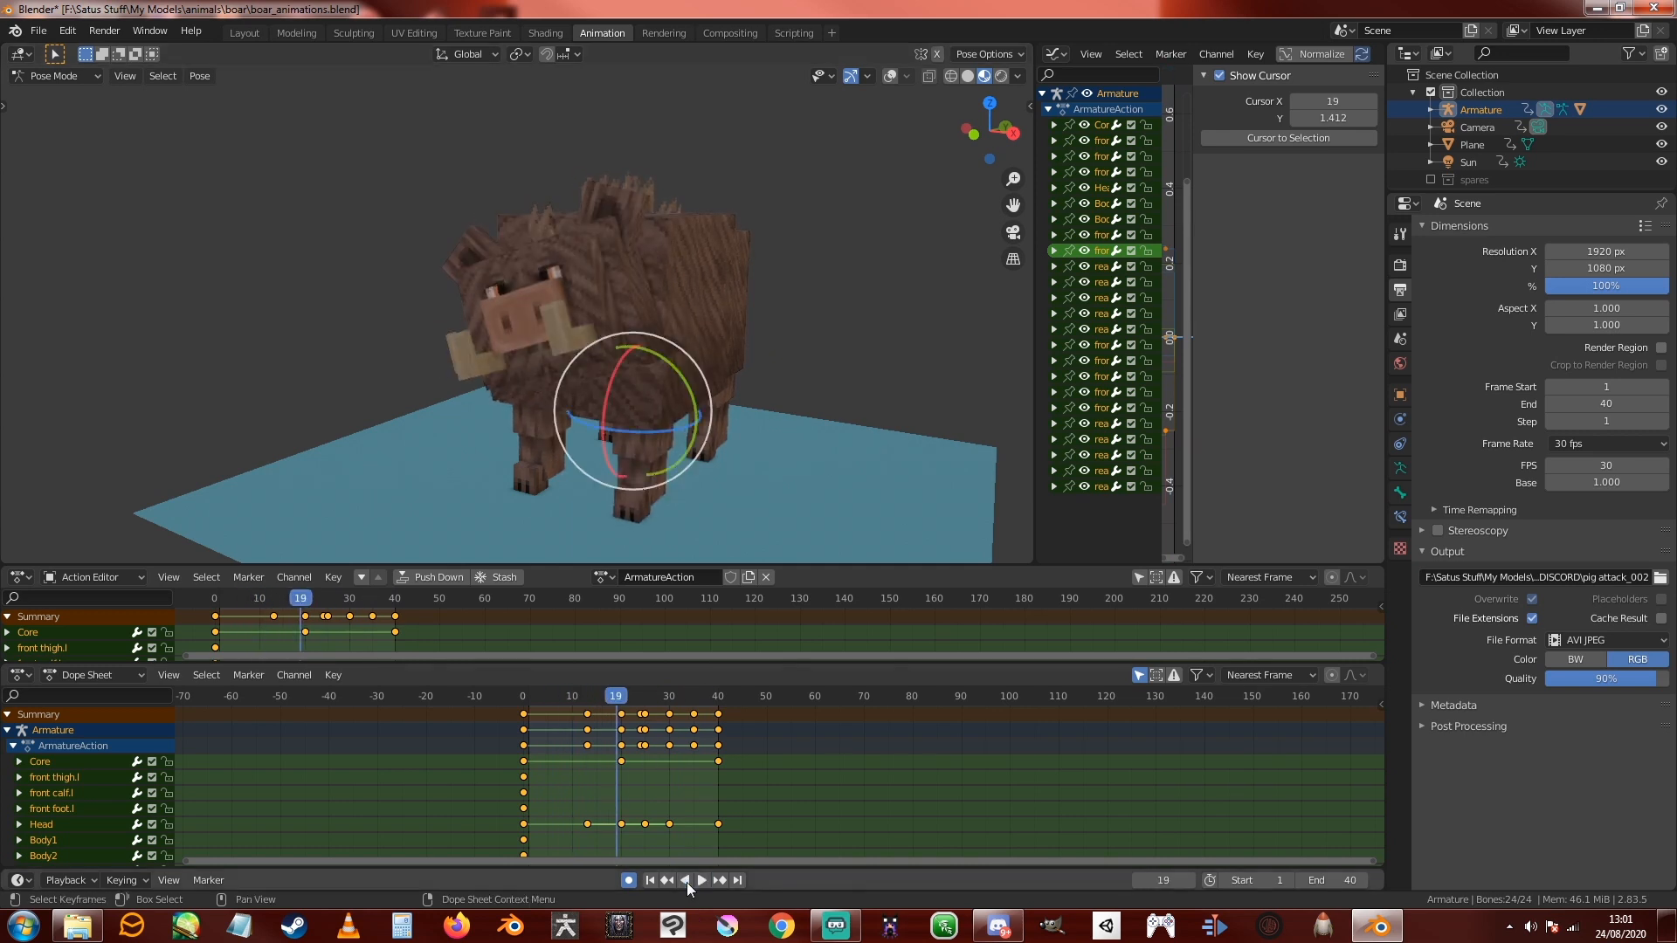
{"action": "left_click", "coordinate": [625, 695]}
{"action": "key", "text": "space"}
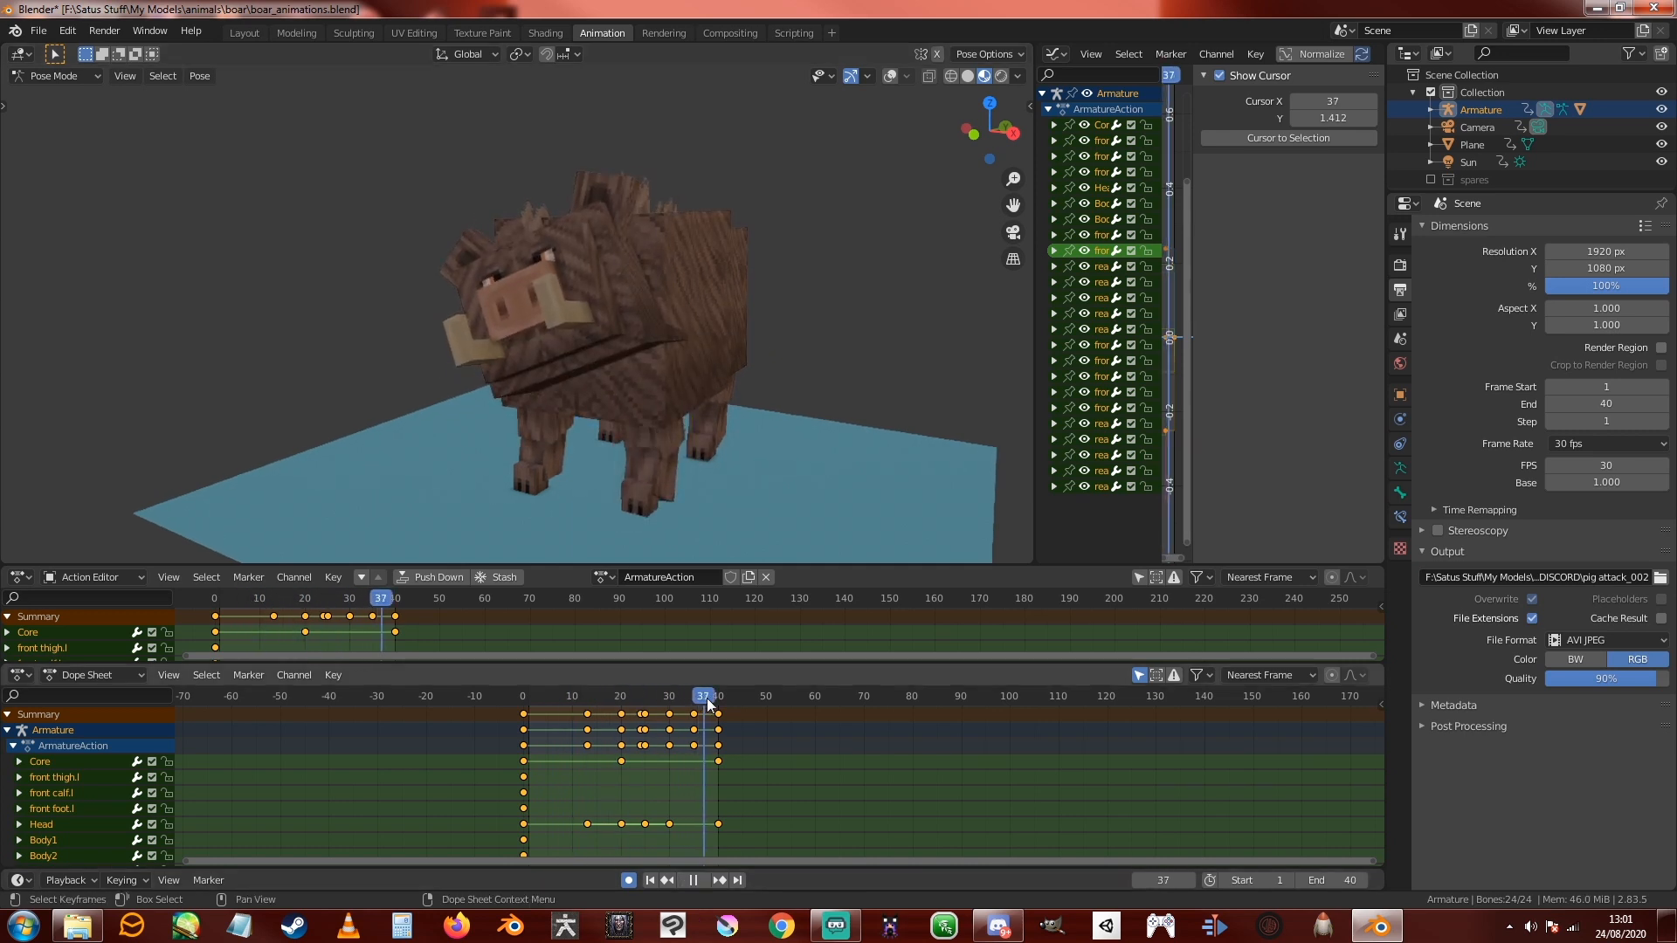
{"action": "left_click_drag", "start_coordinate": [676, 694], "coordinate": [527, 709]}
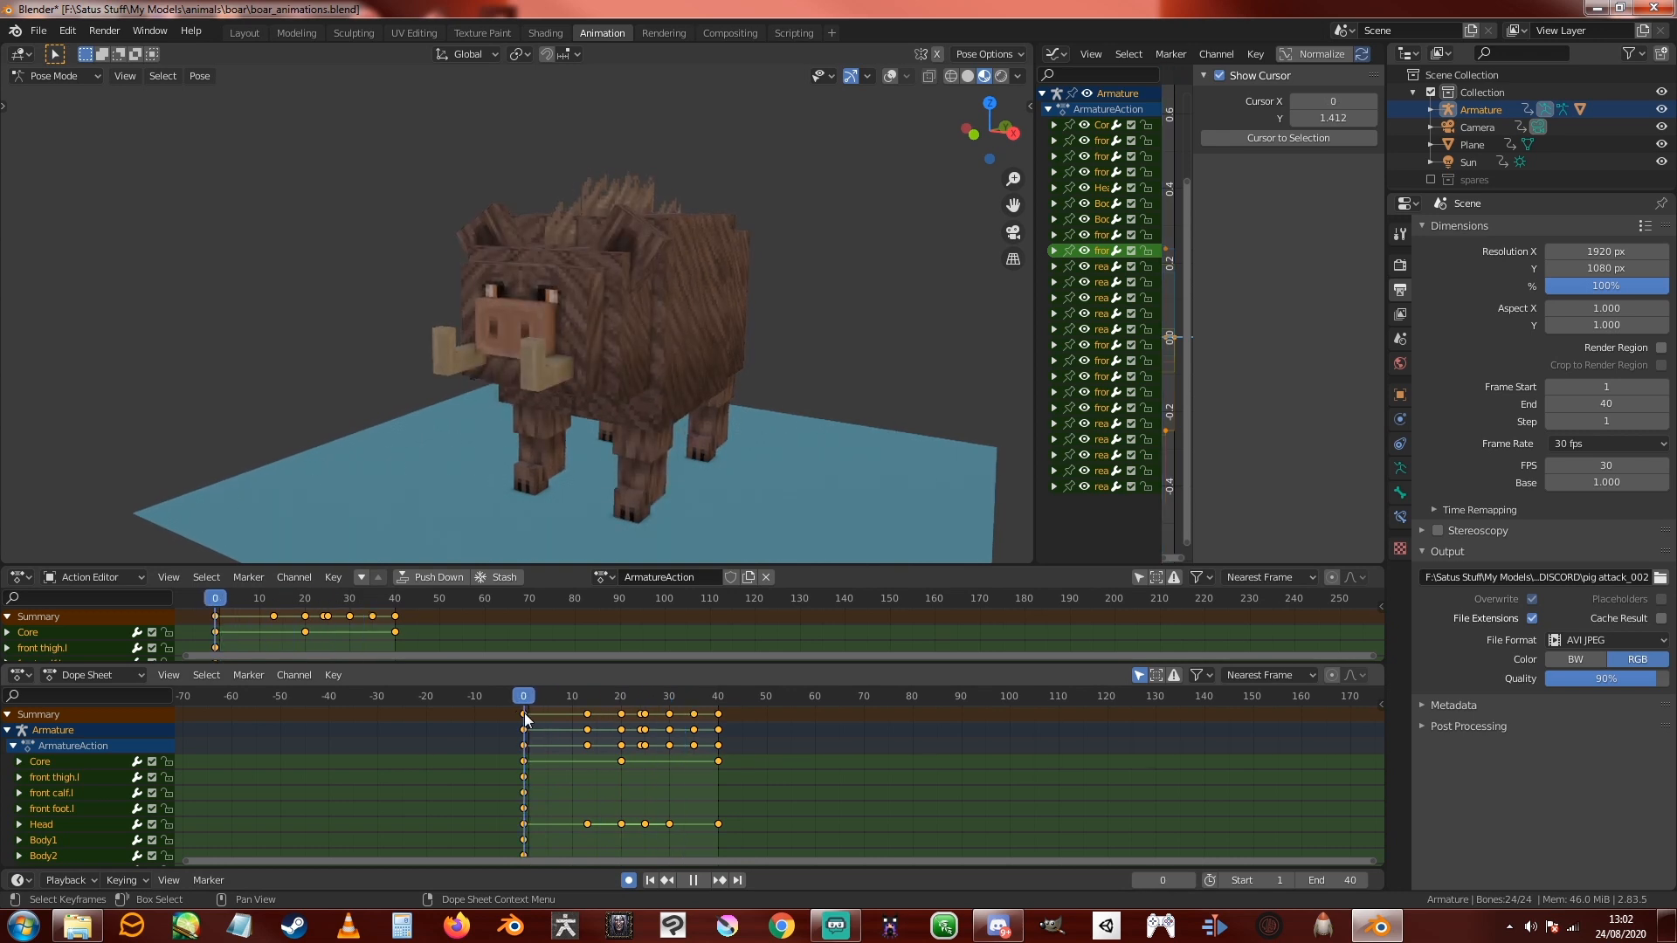
Step: Set all bones' keyframes to Bezier interpolation and replay the loop to check the motion
{"action": "right_click", "coordinate": [527, 711]}
{"action": "mouse_move", "coordinate": [549, 728]}
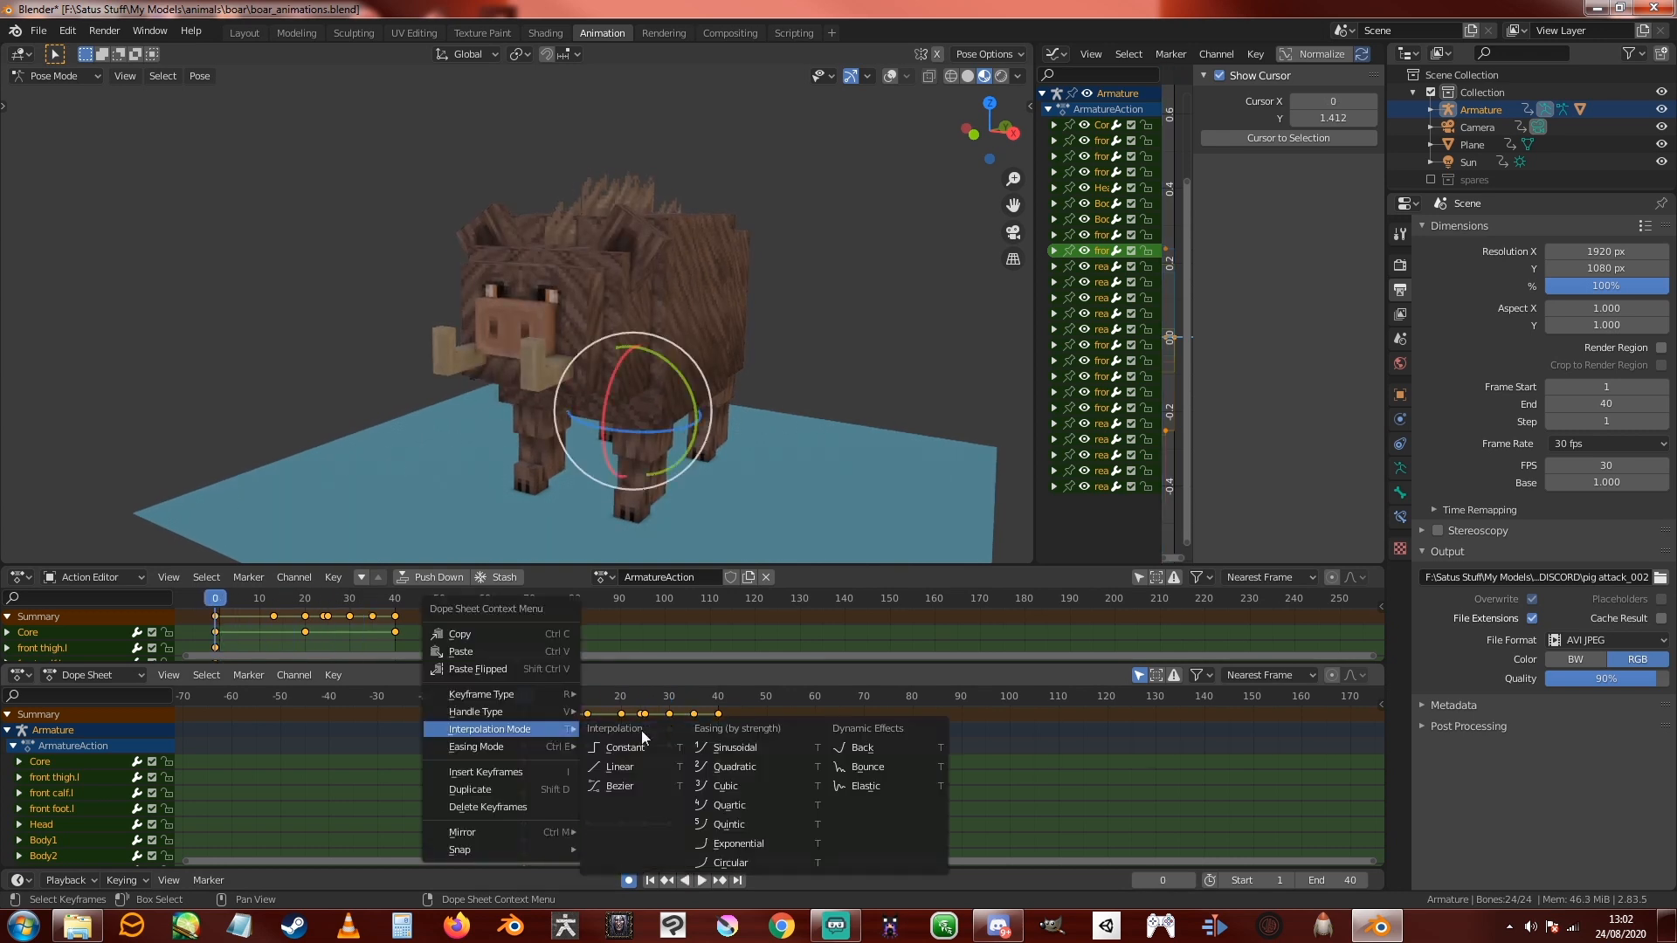
{"action": "left_click", "coordinate": [659, 786]}
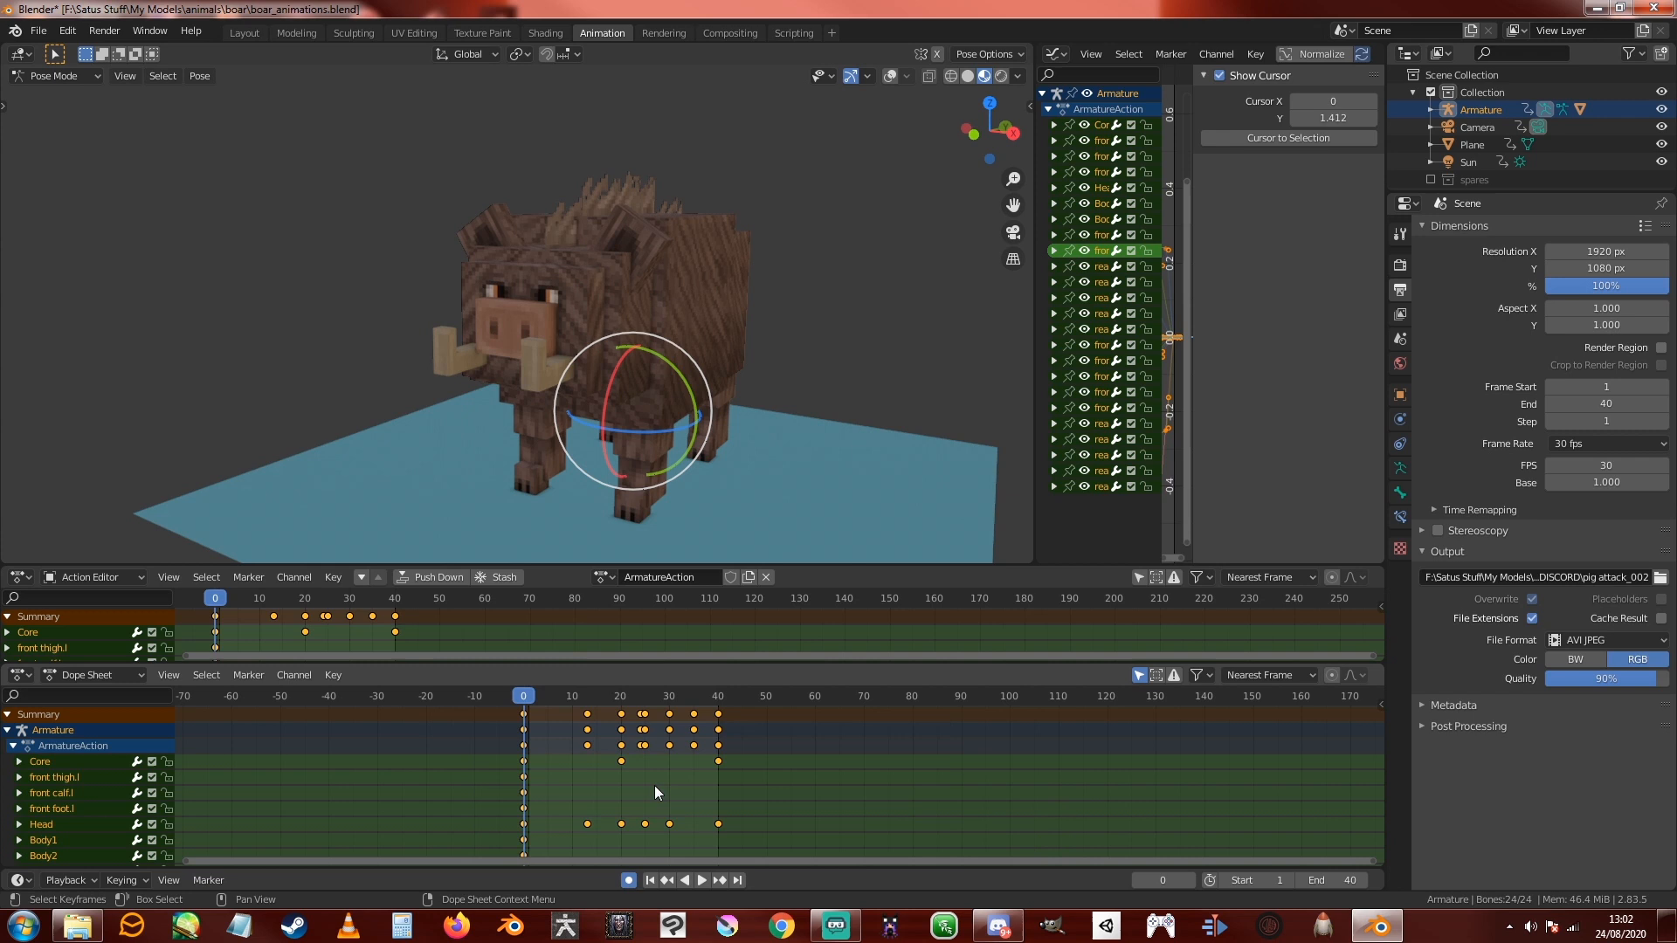
{"action": "left_click", "coordinate": [701, 881]}
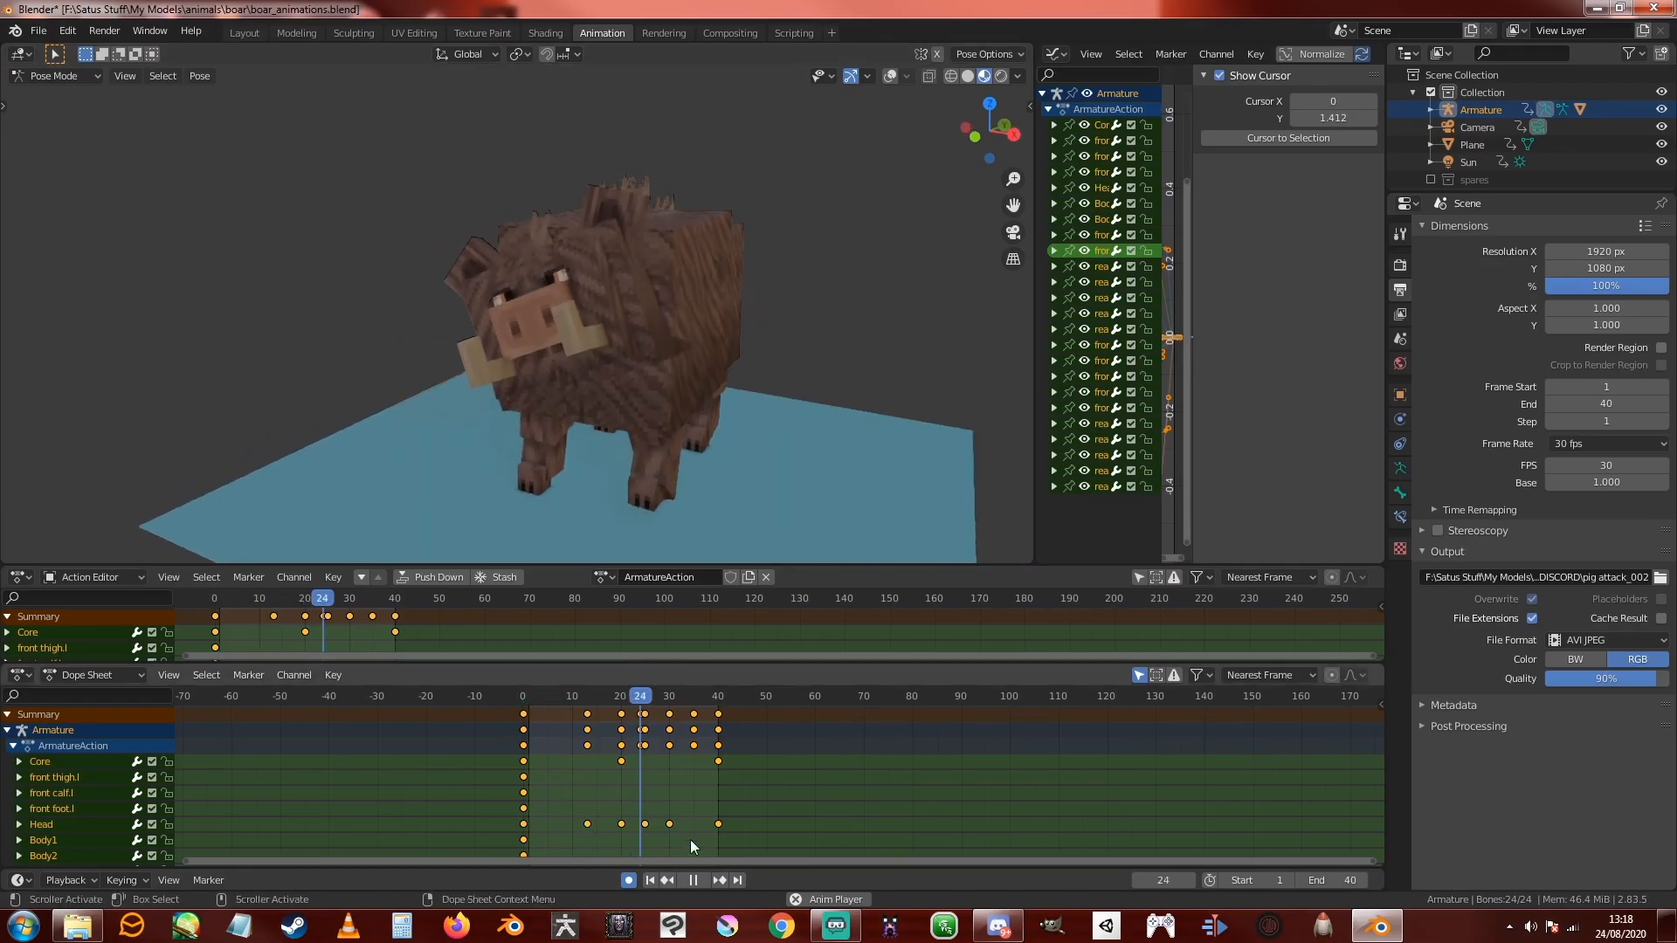
{"action": "left_click", "coordinate": [696, 880]}
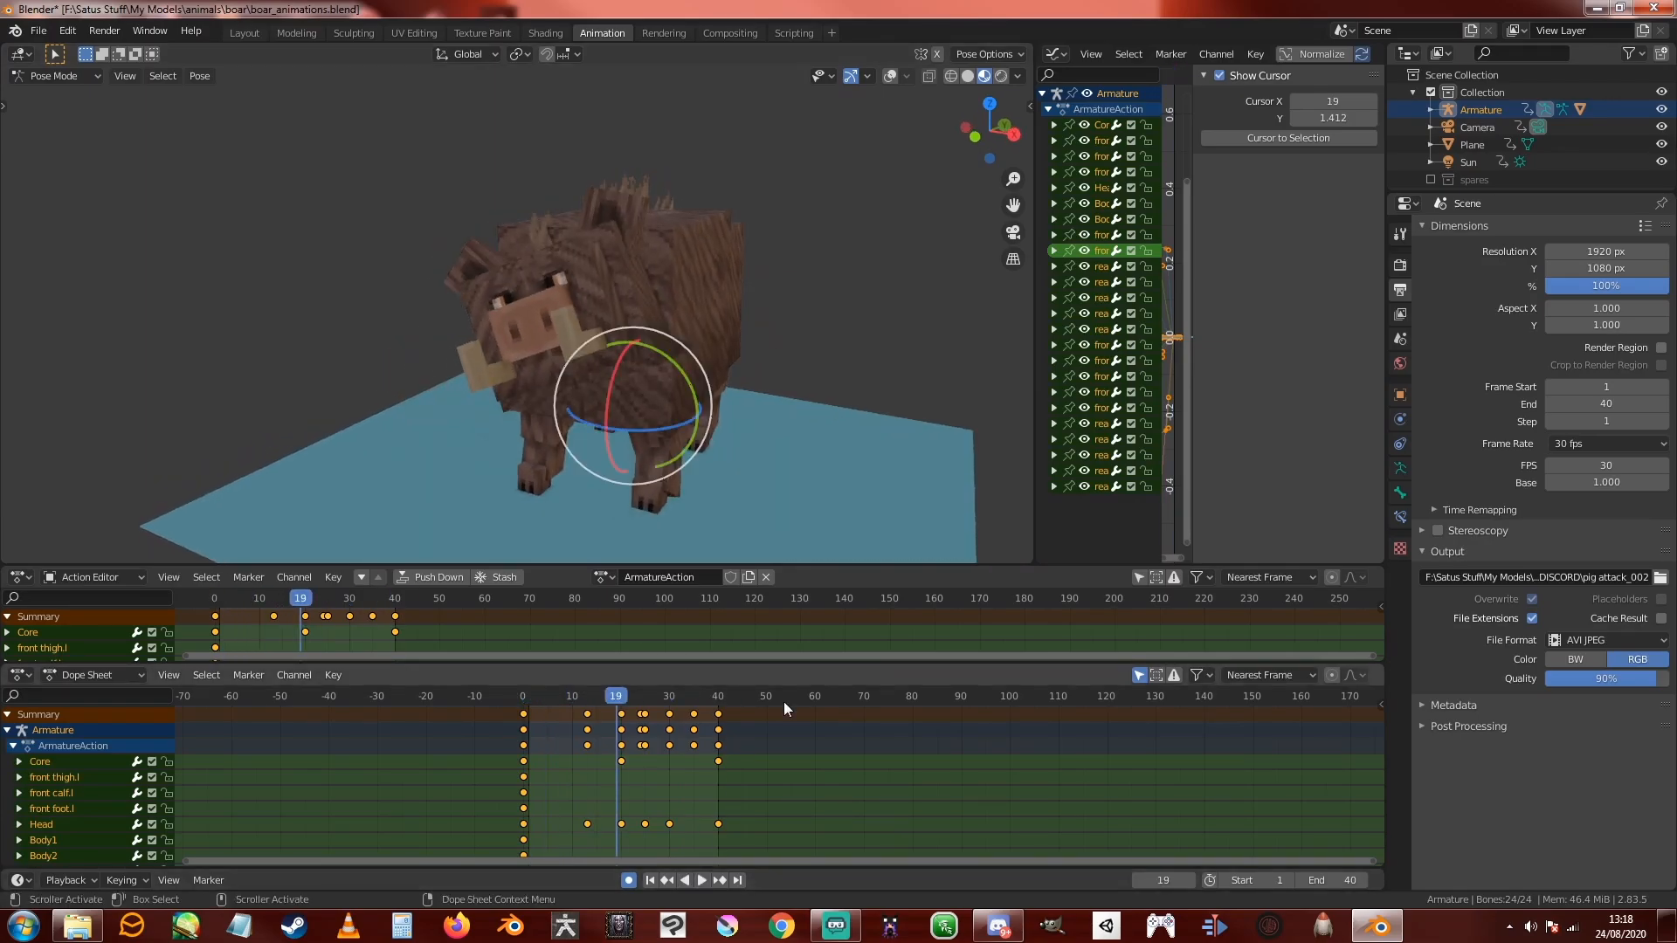
Step: With overlays shown, select the Head bone and move its four in-between keyframes 7 frames earlier, so the first sits at frame 6
{"action": "middle_click_drag", "start_coordinate": [904, 82], "coordinate": [826, 217]}
{"action": "middle_click_drag", "start_coordinate": [757, 260], "coordinate": [813, 376]}
{"action": "mouse_move", "coordinate": [623, 710]}
{"action": "left_mouse_down"}
{"action": "mouse_move", "coordinate": [542, 696]}
{"action": "mouse_move", "coordinate": [684, 705]}
{"action": "mouse_move", "coordinate": [518, 727]}
{"action": "mouse_move", "coordinate": [620, 720]}
{"action": "left_mouse_up"}
{"action": "left_click", "coordinate": [856, 333]}
{"action": "left_click", "coordinate": [595, 314]}
{"action": "left_click", "coordinate": [890, 76]}
{"action": "middle_click_drag", "start_coordinate": [755, 260], "coordinate": [774, 266]}
{"action": "left_click", "coordinate": [889, 76]}
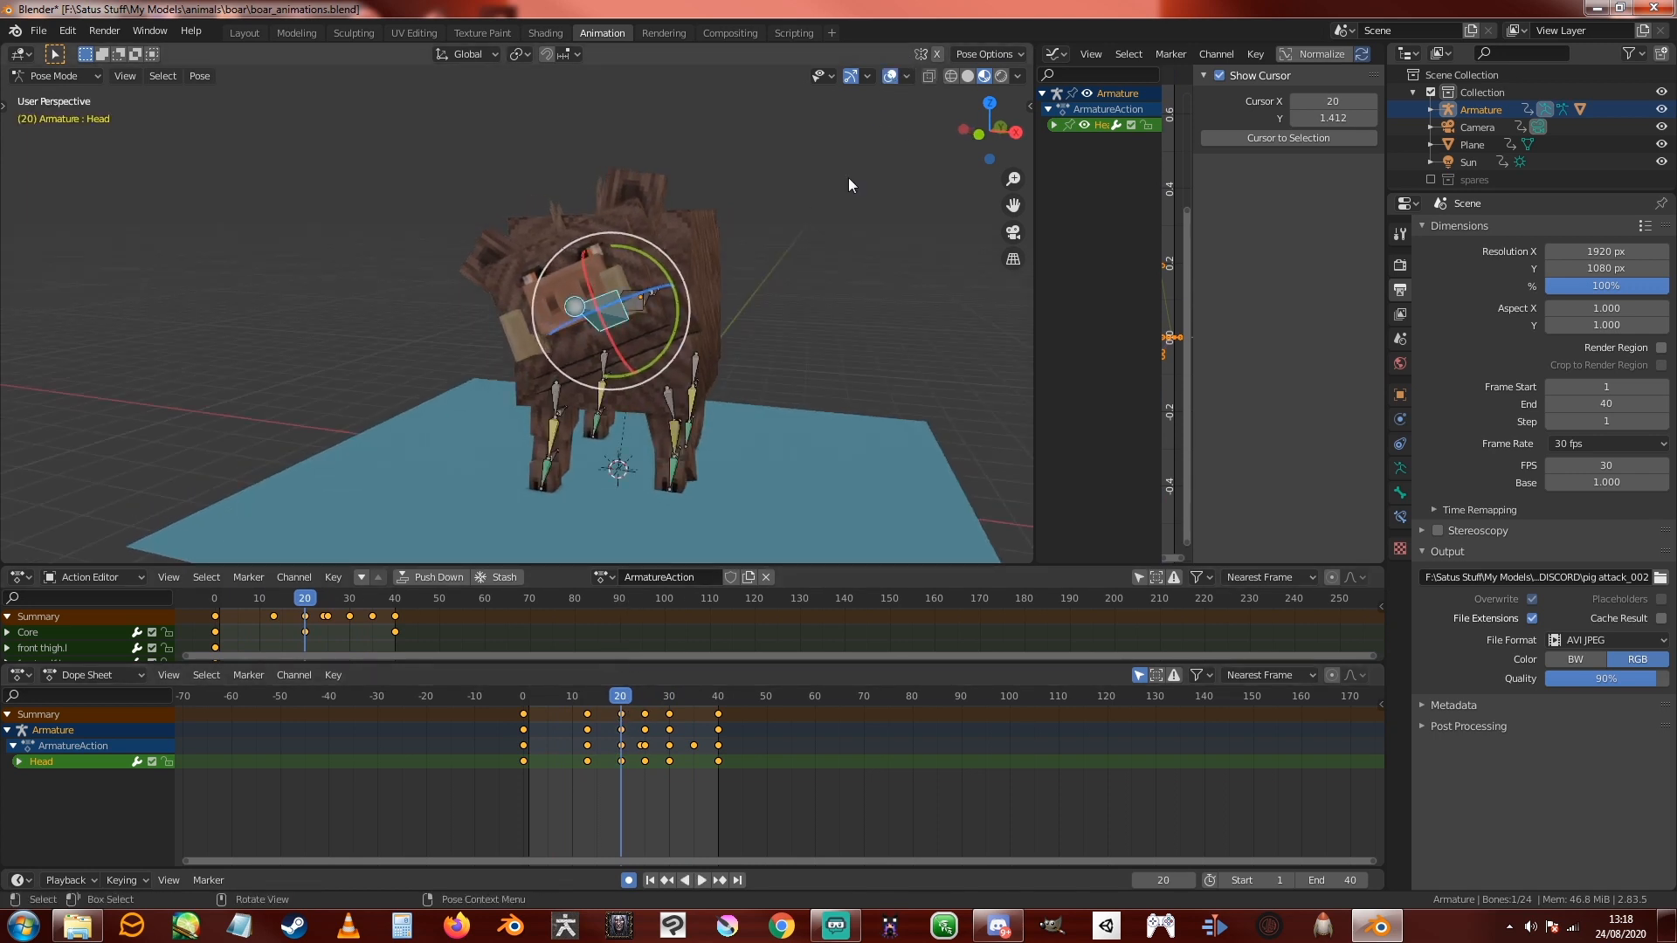
{"action": "left_click_drag", "start_coordinate": [627, 695], "coordinate": [680, 789]}
{"action": "left_click", "coordinate": [593, 719]}
{"action": "left_click_drag", "start_coordinate": [587, 715], "coordinate": [547, 718]}
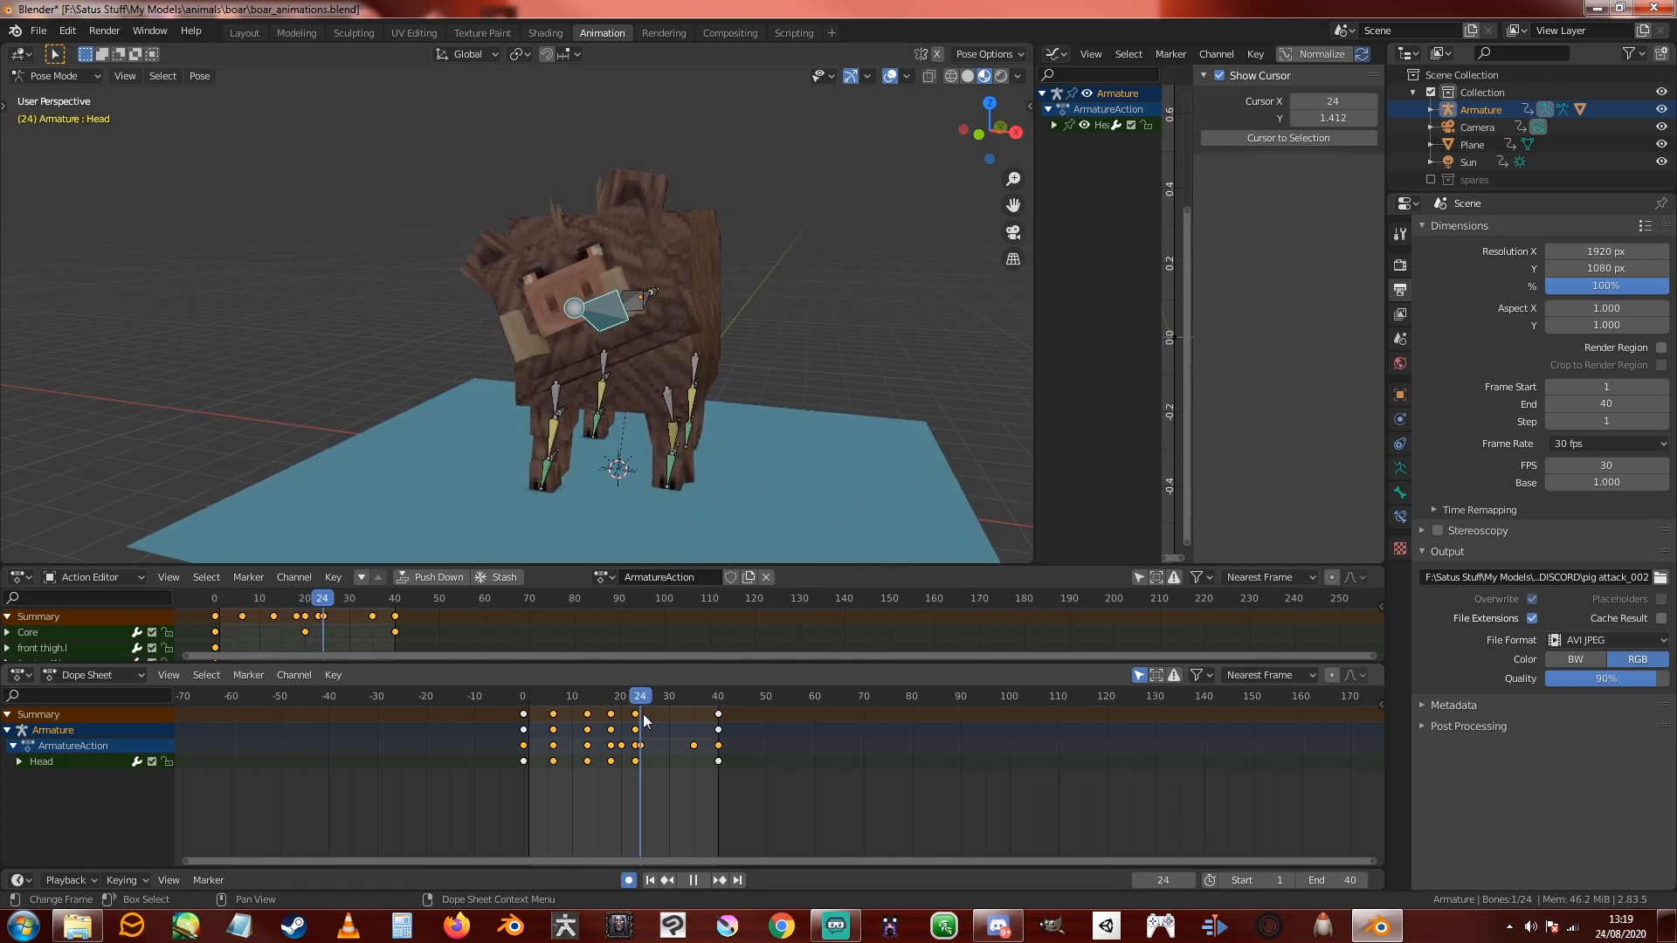
Step: Preview the head timing, leave its frame 6 keyframe in place and move the following three Head keyframes to frames 19, 24 and 29
{"action": "left_click_drag", "start_coordinate": [673, 710], "coordinate": [568, 708]}
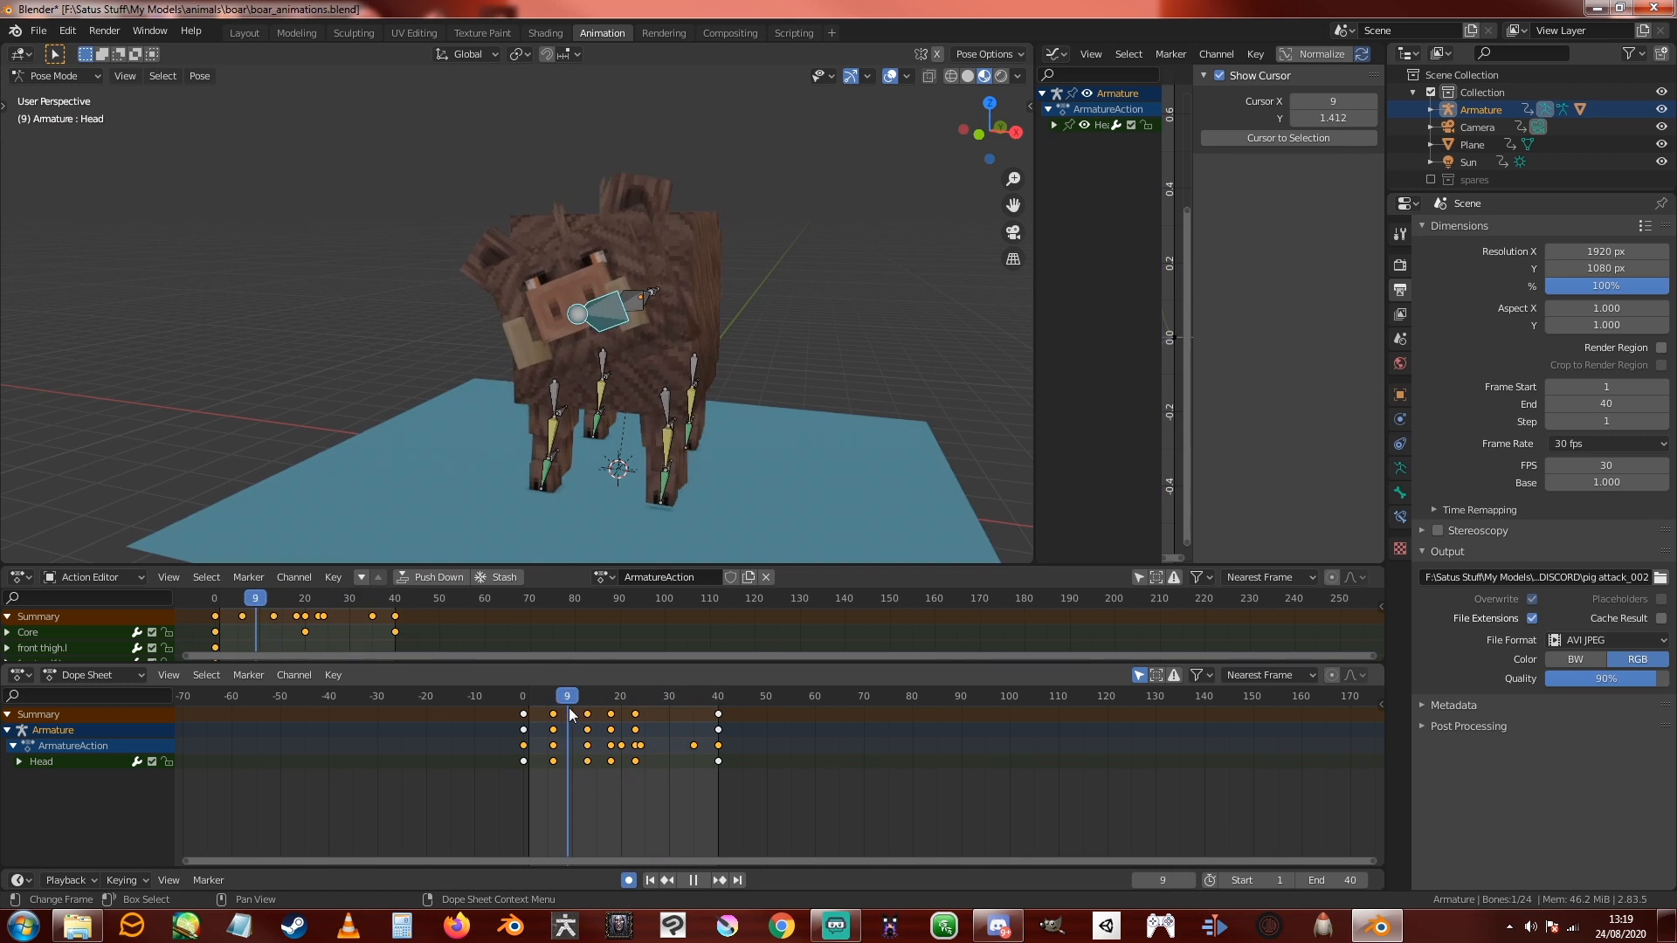
{"action": "key", "text": "space"}
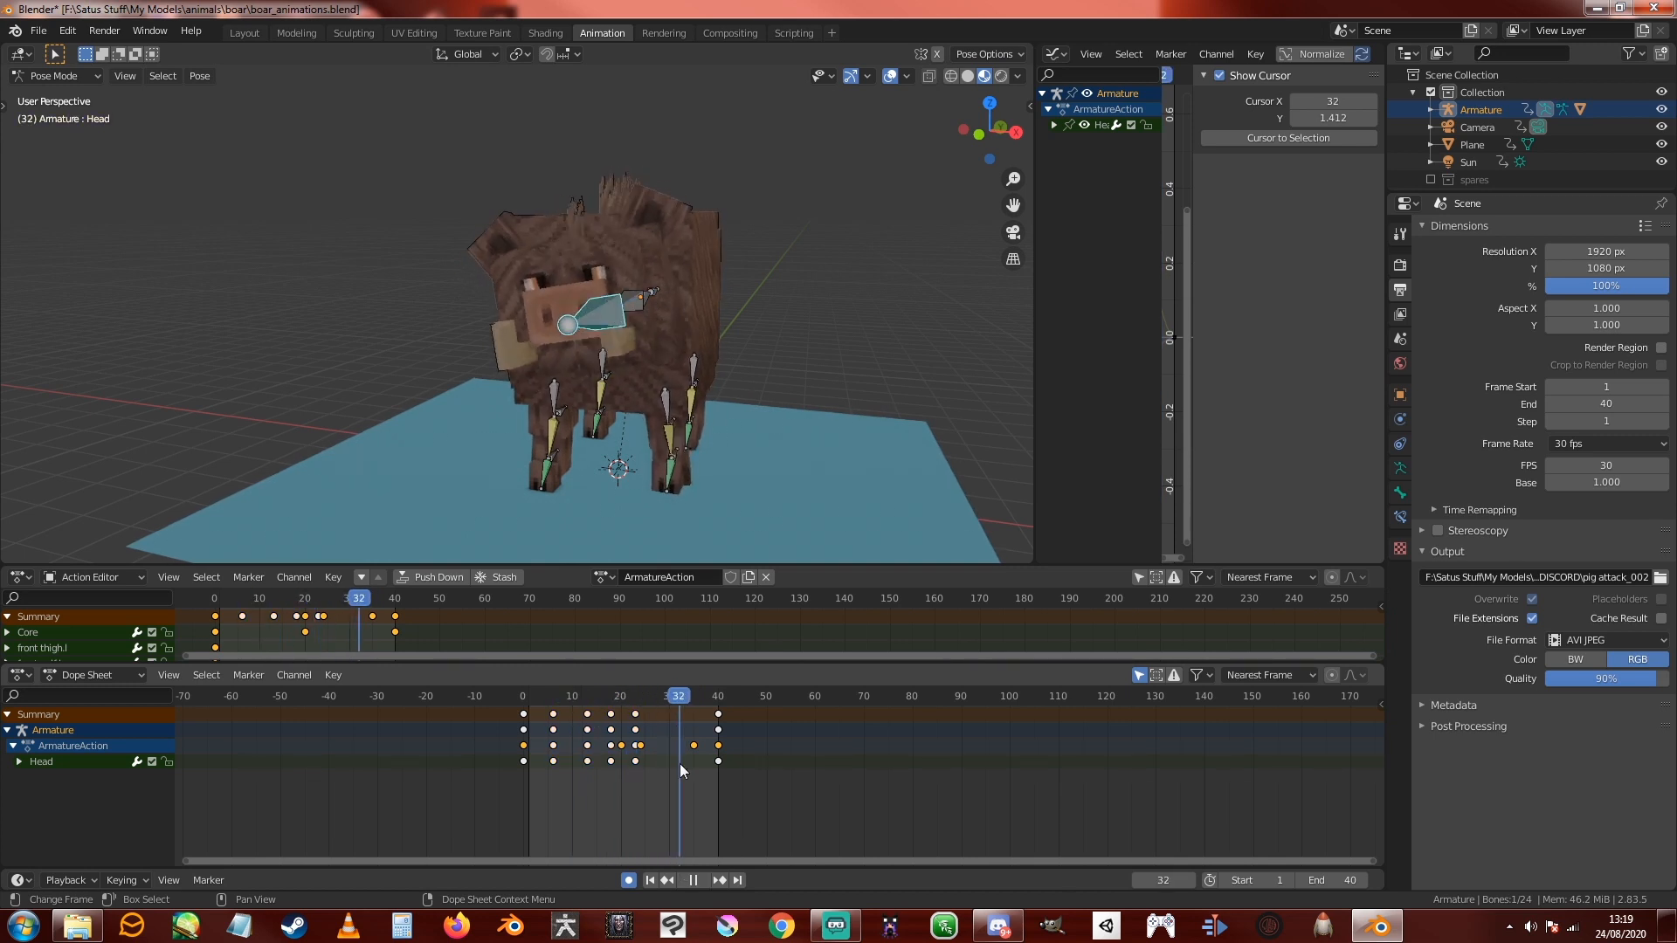
{"action": "left_click_drag", "start_coordinate": [577, 711], "coordinate": [645, 775]}
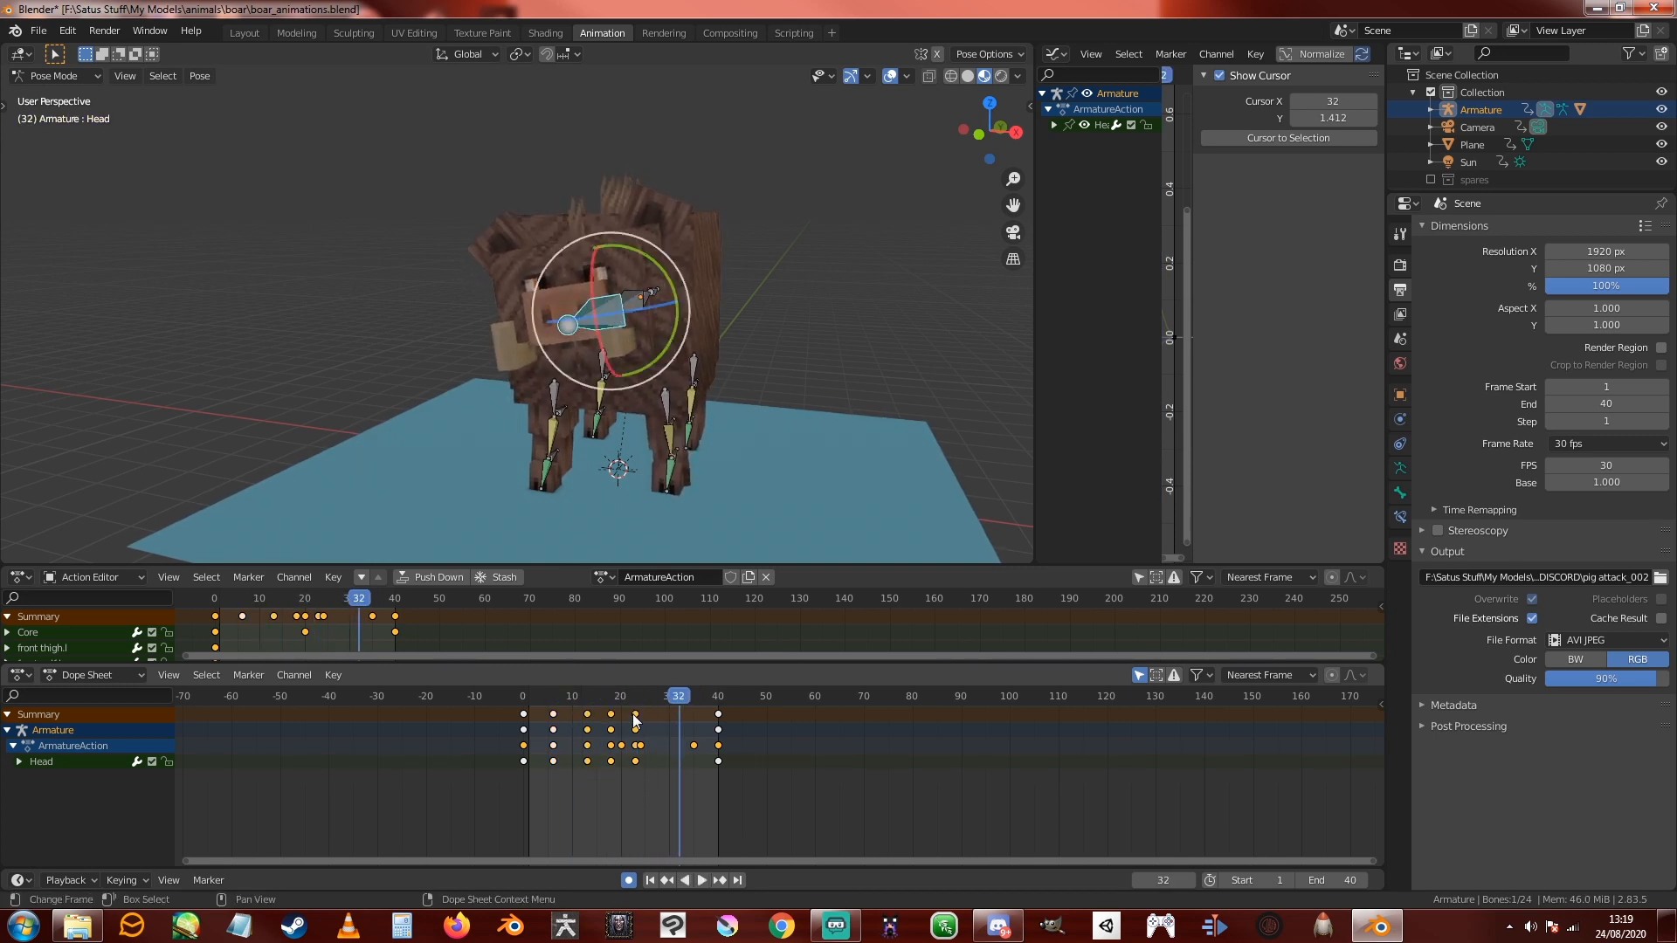
{"action": "key", "text": "g"}
{"action": "left_click", "coordinate": [662, 719]}
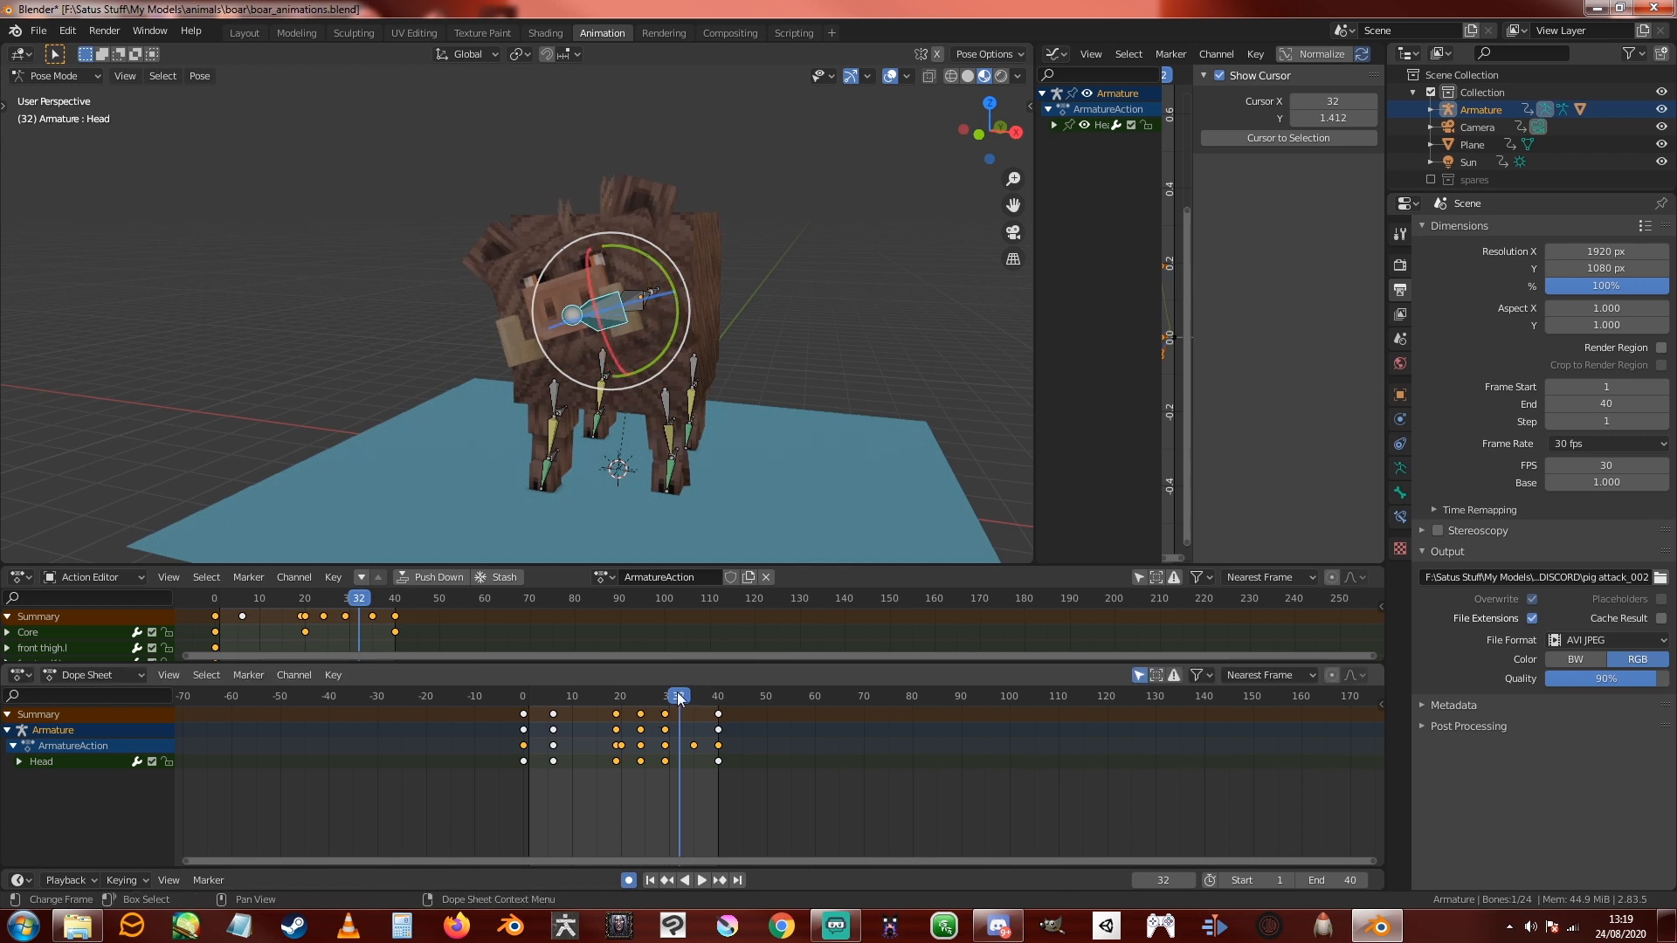
Step: Play and scrub the retimed head animation without overlays, examining it from the front and the side
{"action": "left_click_drag", "start_coordinate": [553, 706], "coordinate": [657, 706]}
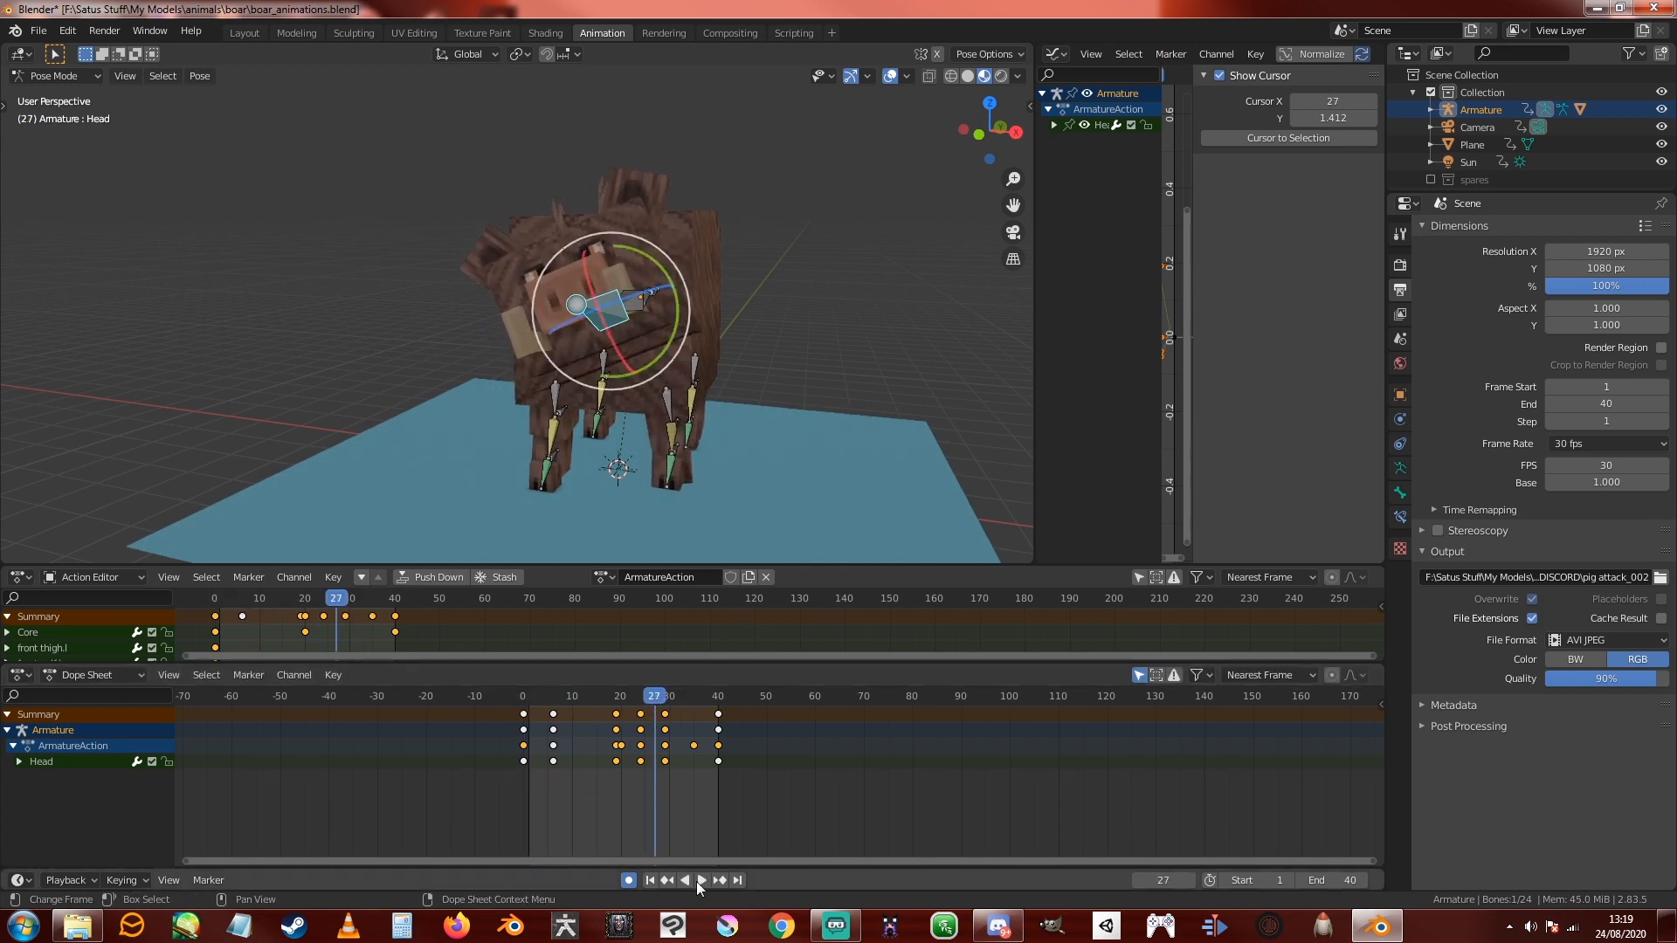
{"action": "left_click", "coordinate": [890, 76]}
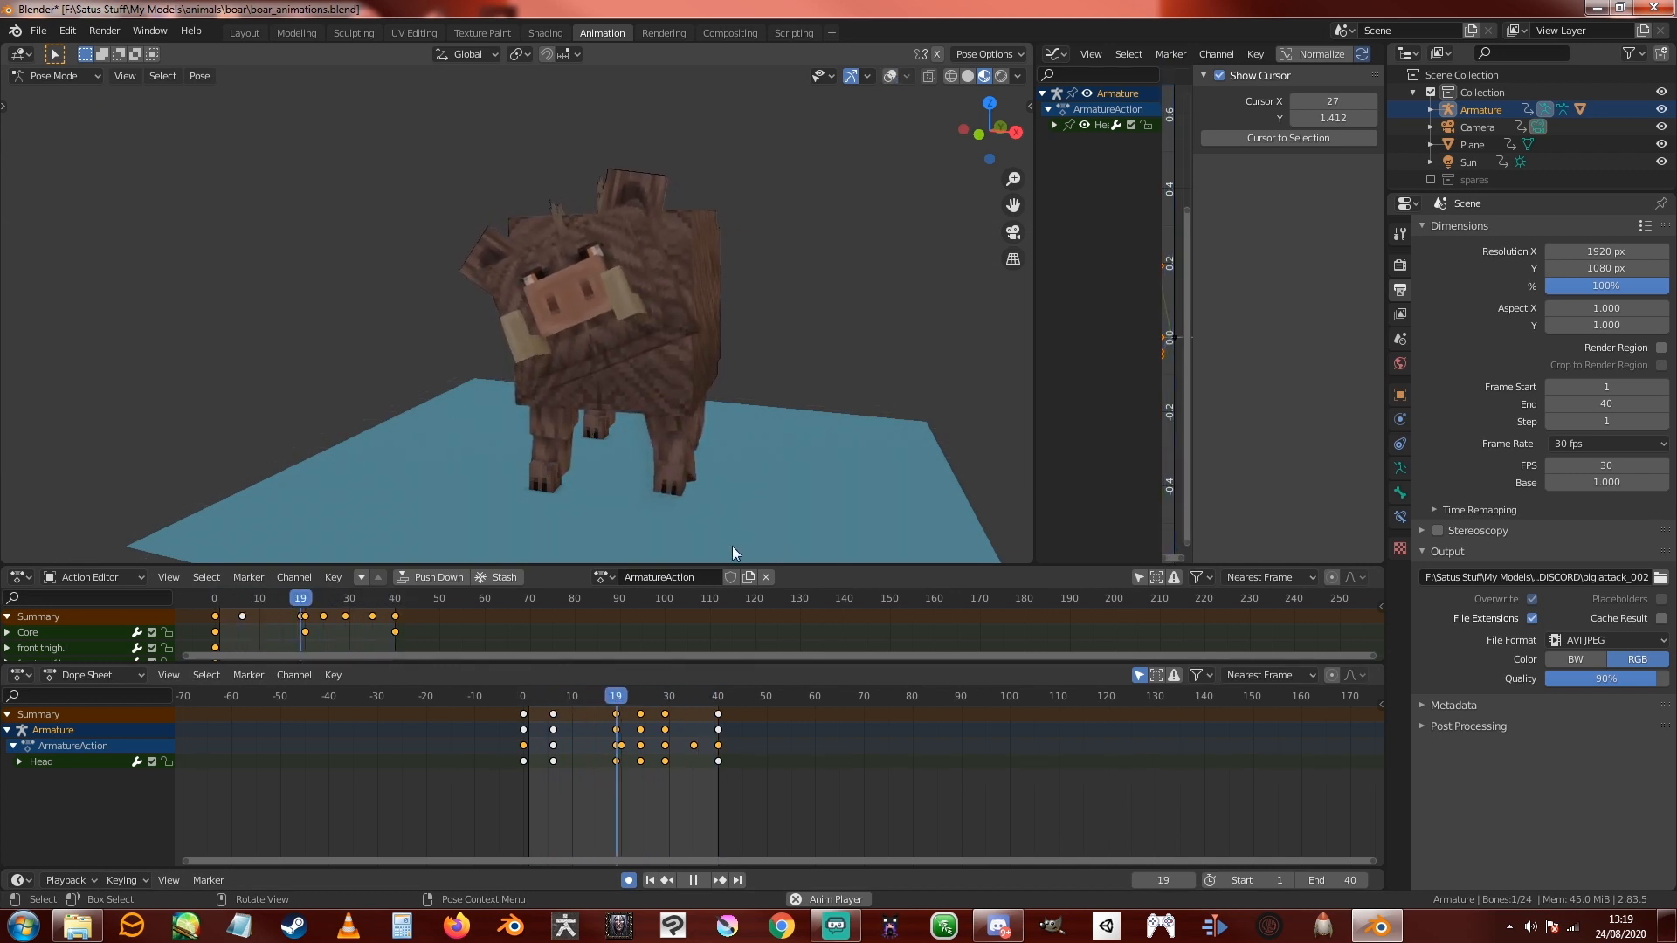
{"action": "middle_click_drag", "start_coordinate": [747, 516], "coordinate": [810, 452]}
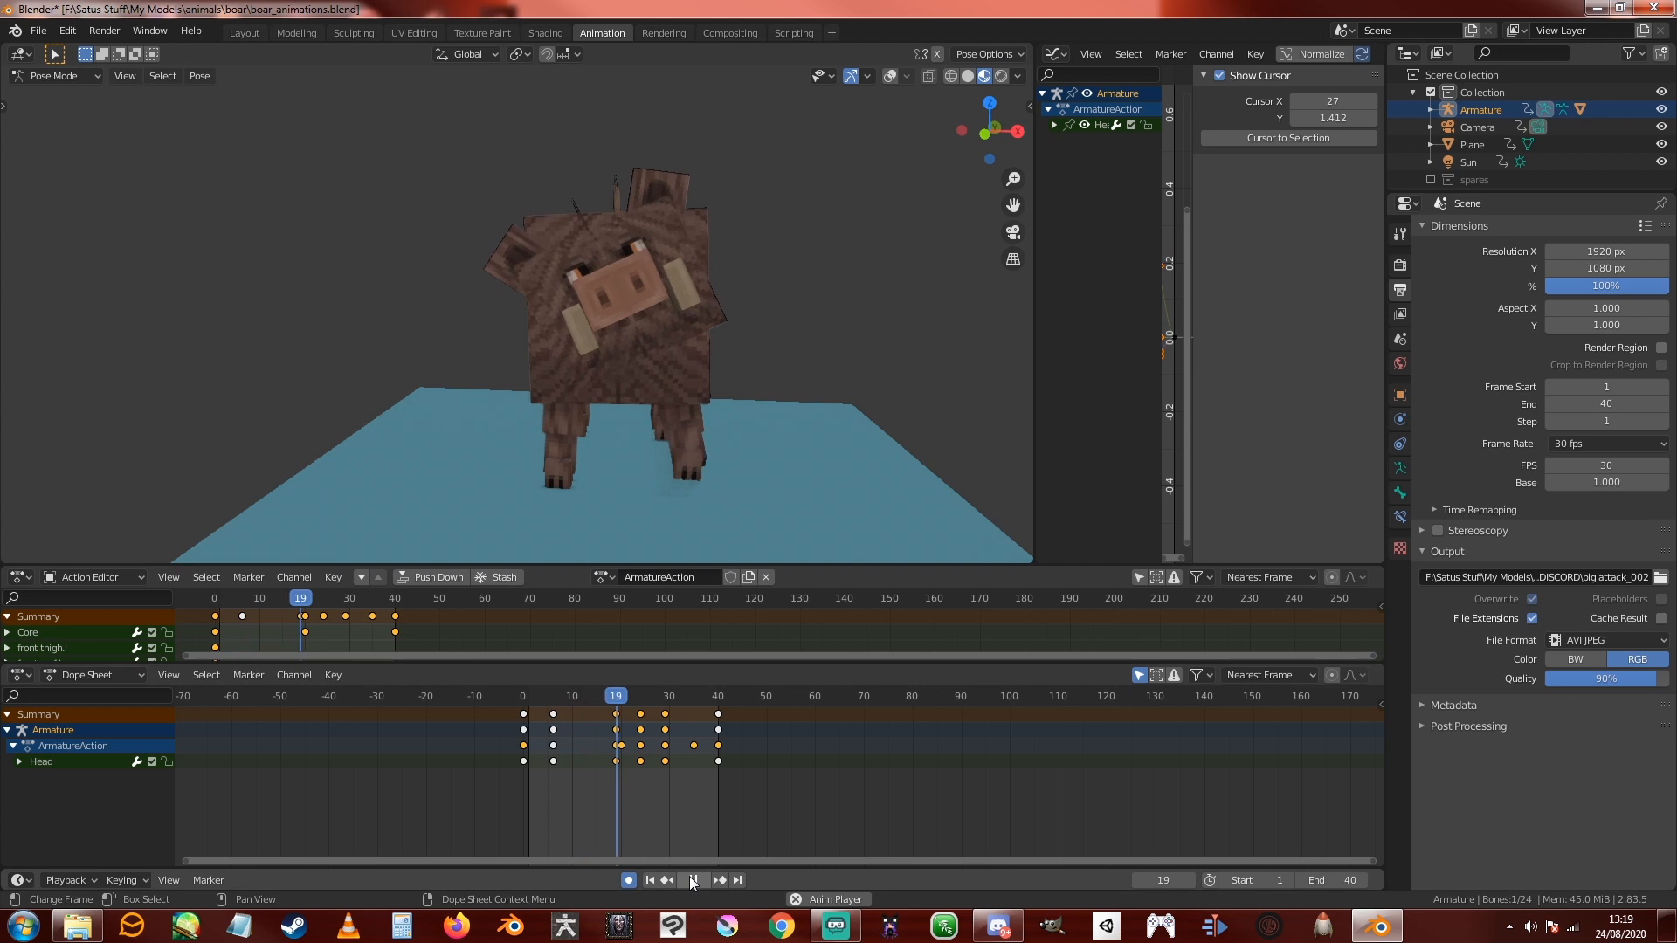
{"action": "left_click_drag", "start_coordinate": [624, 696], "coordinate": [692, 710]}
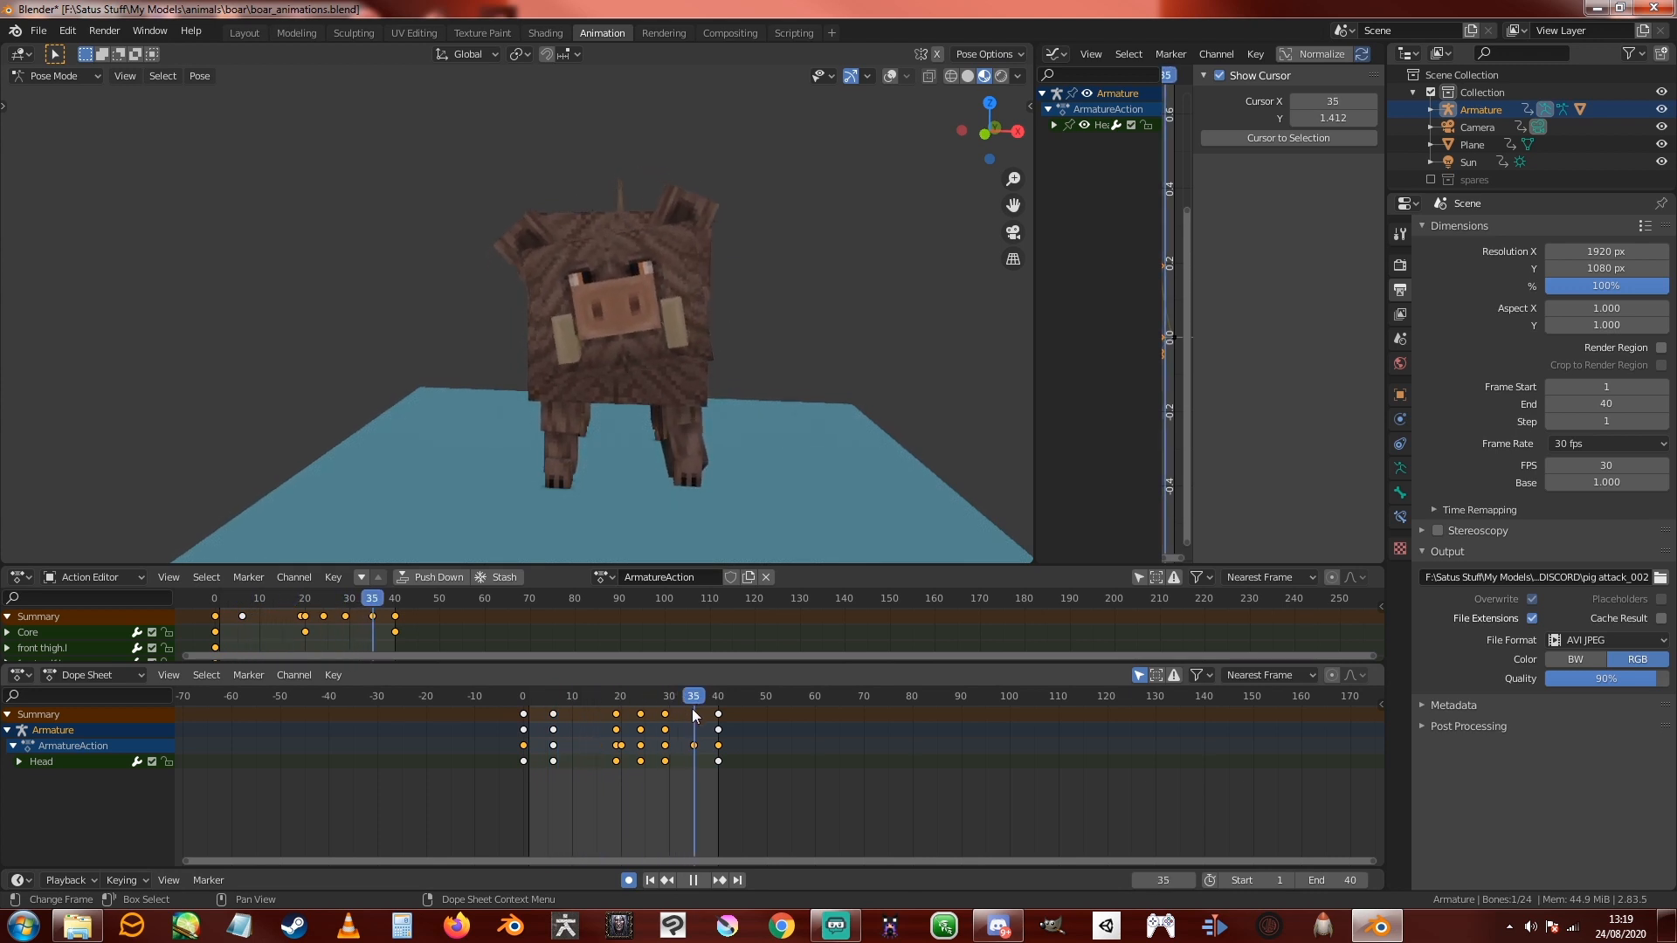
{"action": "left_click", "coordinate": [703, 879]}
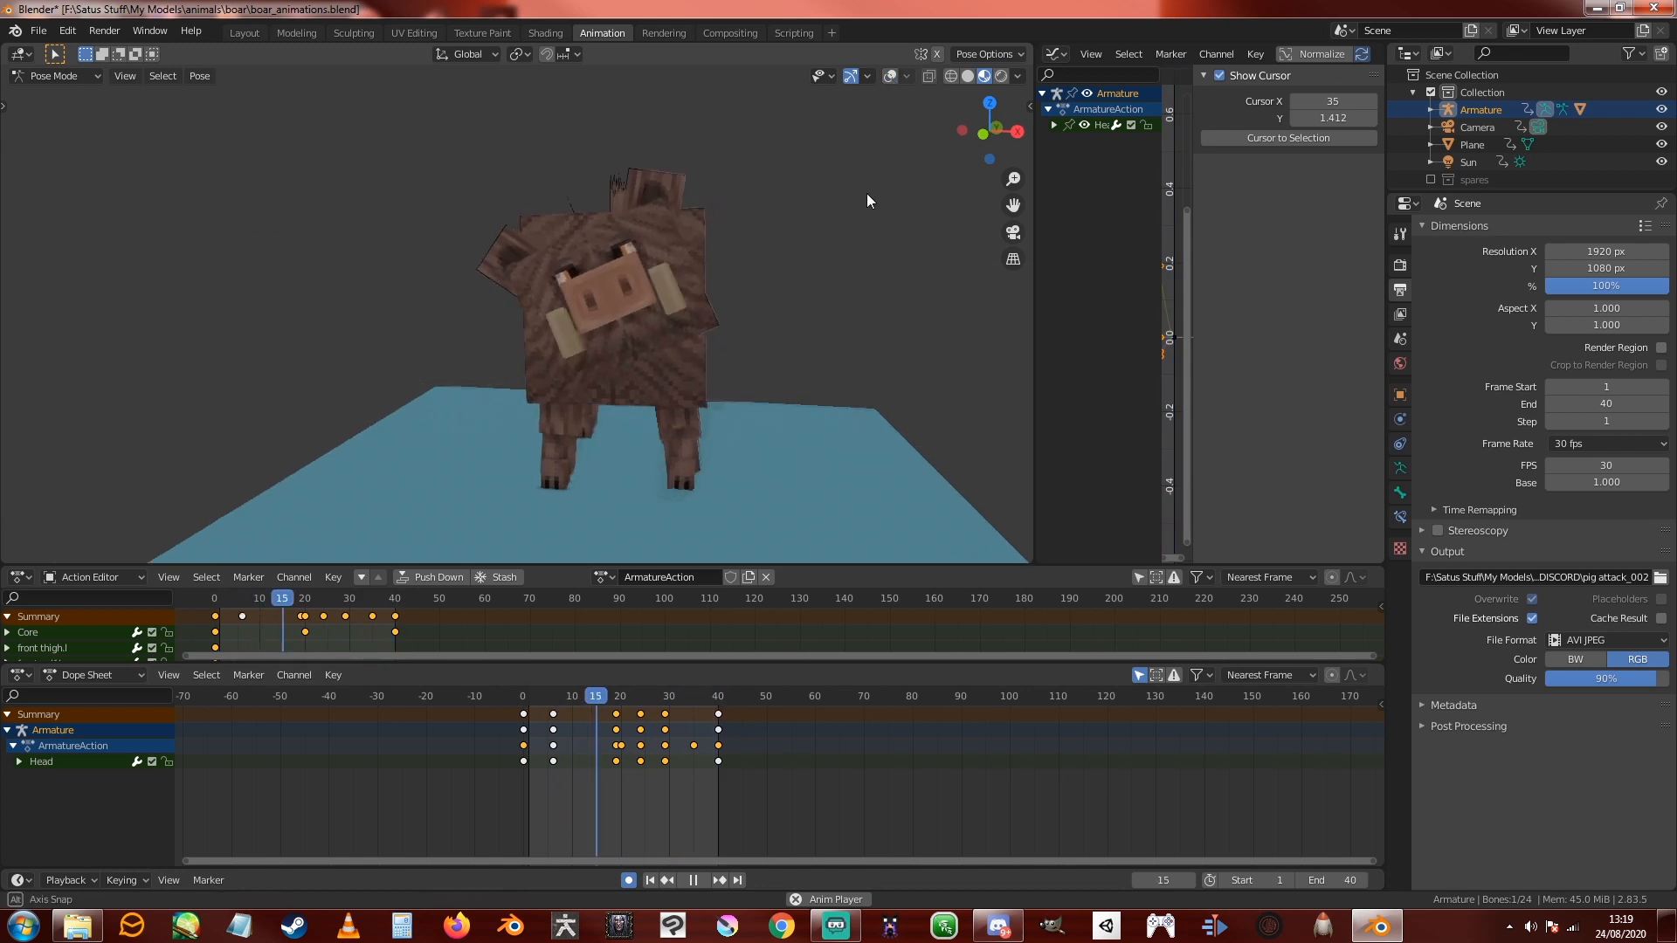
{"action": "middle_click_drag", "start_coordinate": [866, 192], "coordinate": [807, 210]}
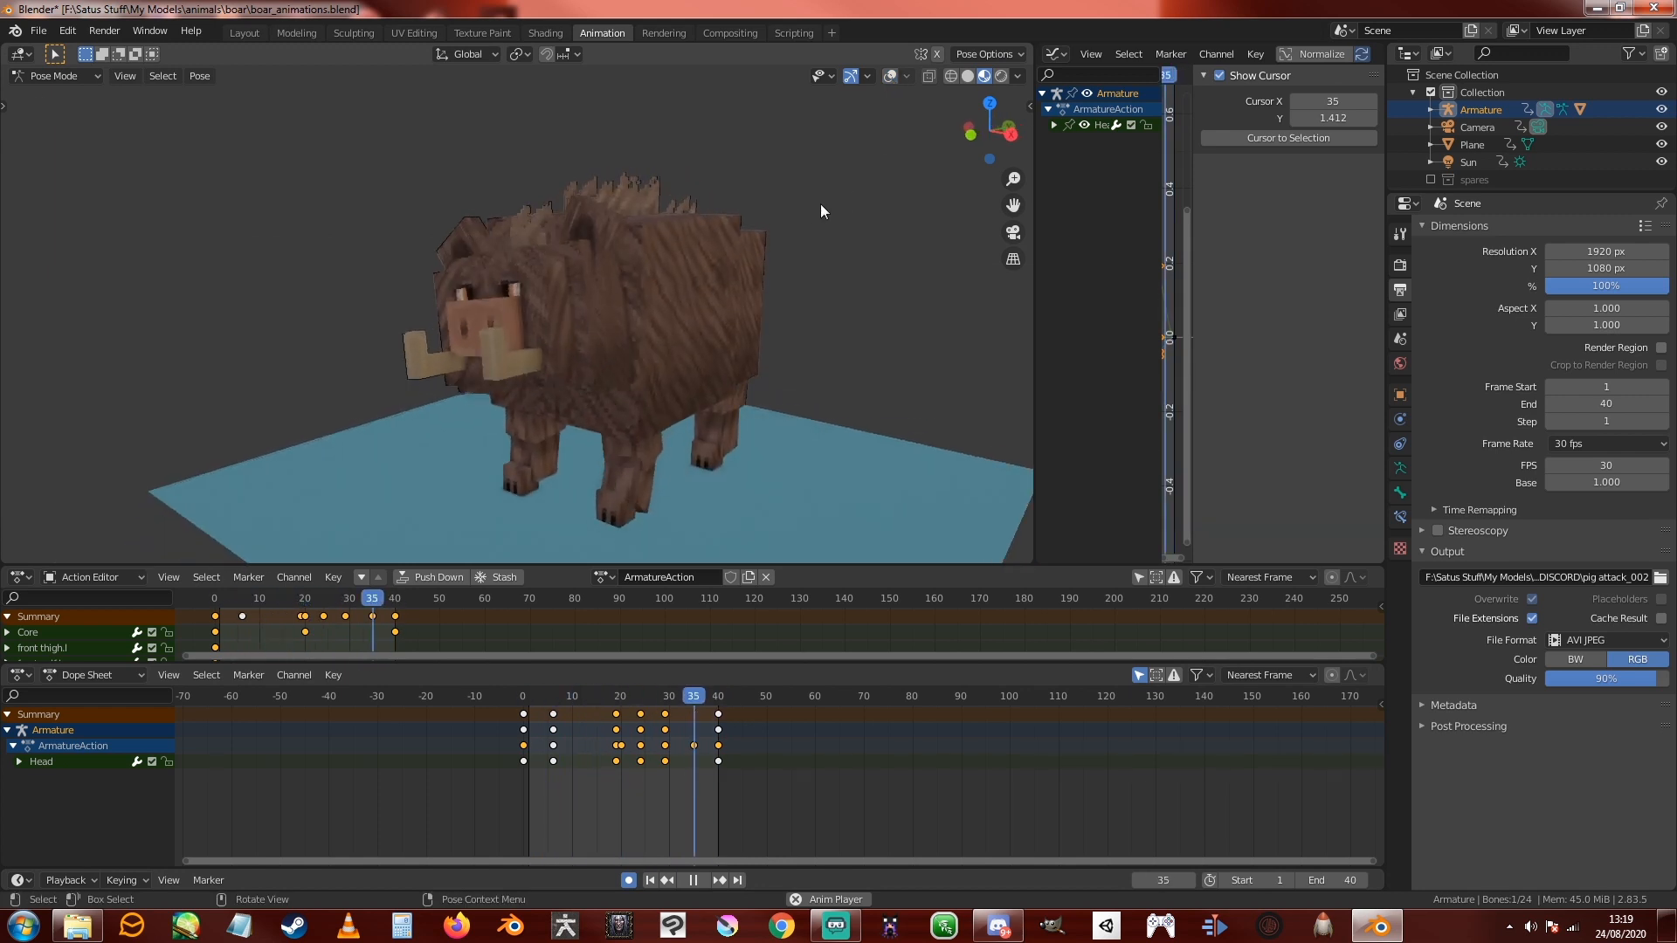
{"action": "left_click", "coordinate": [693, 879]}
{"action": "middle_click_drag", "start_coordinate": [821, 419], "coordinate": [898, 396]}
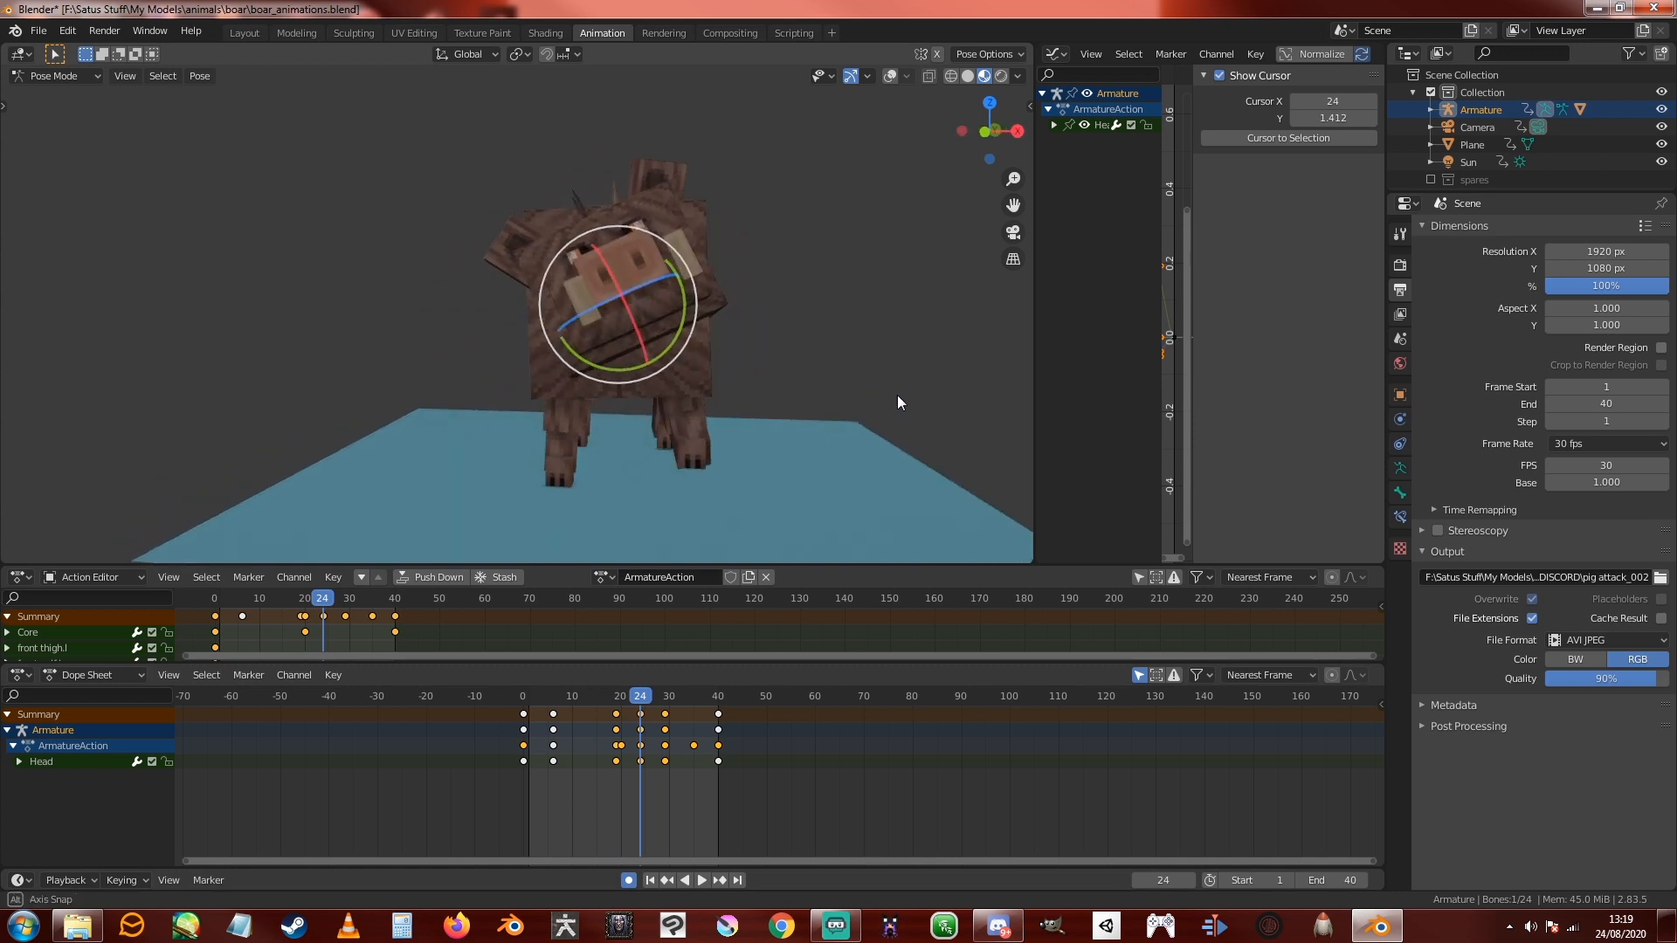
Step: Show the overlays, check the list of existing actions, and give ArmatureAction a fake user
{"action": "left_click_drag", "start_coordinate": [642, 697], "coordinate": [528, 718]}
{"action": "middle_click_drag", "start_coordinate": [832, 236], "coordinate": [769, 367]}
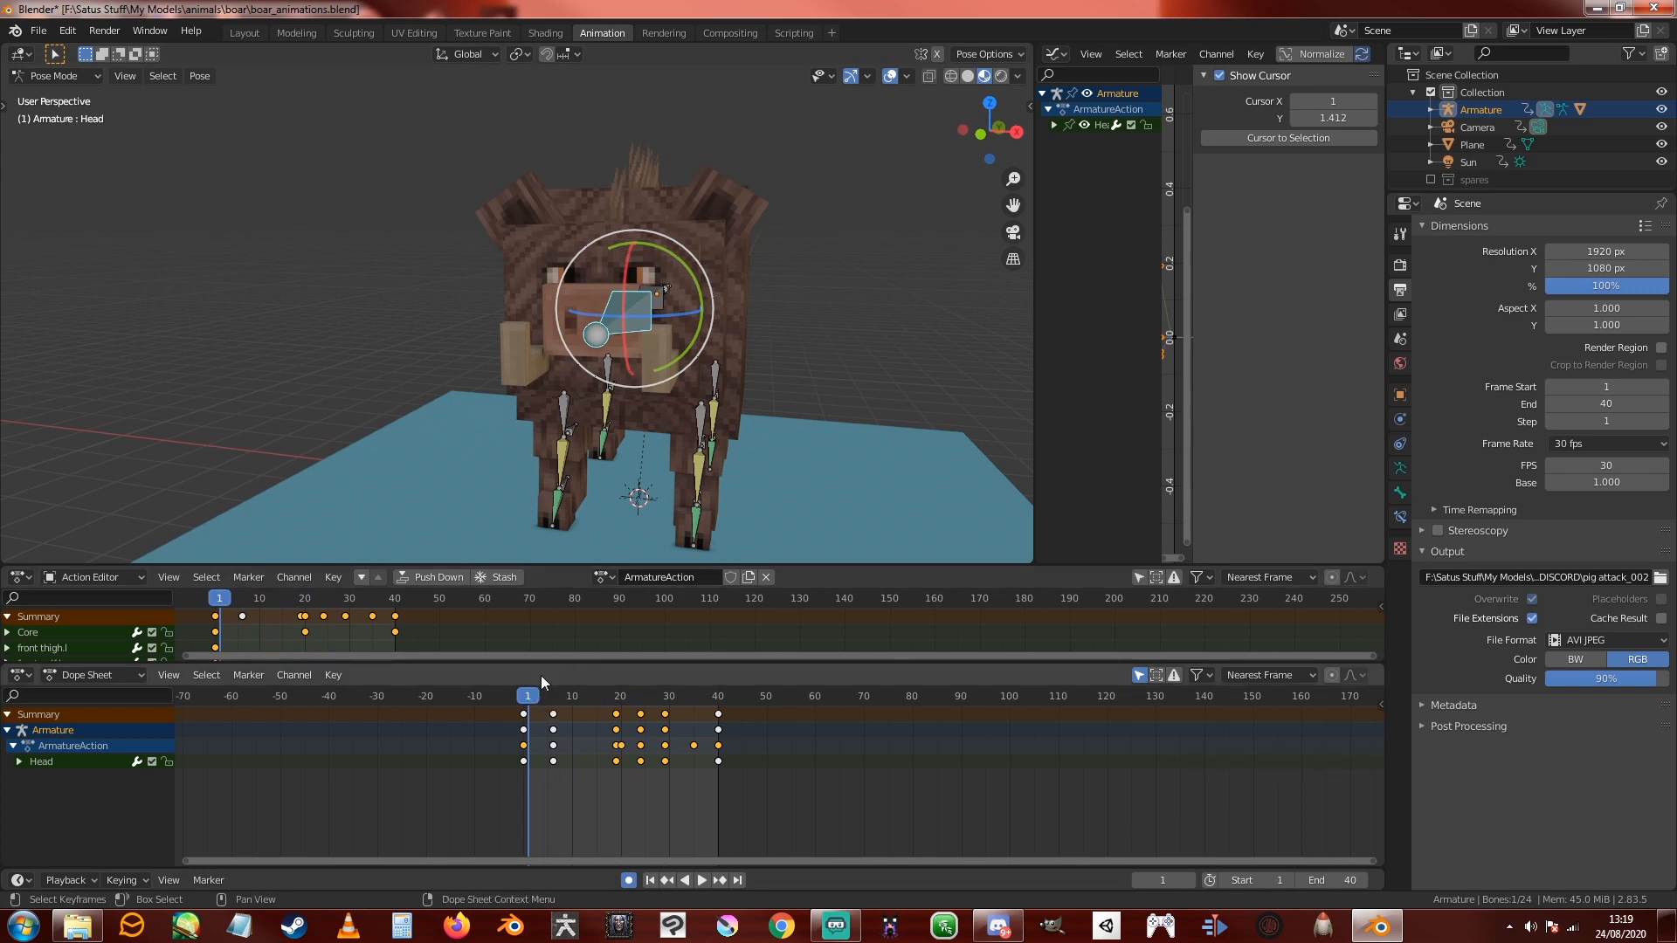
{"action": "left_click", "coordinate": [603, 577]}
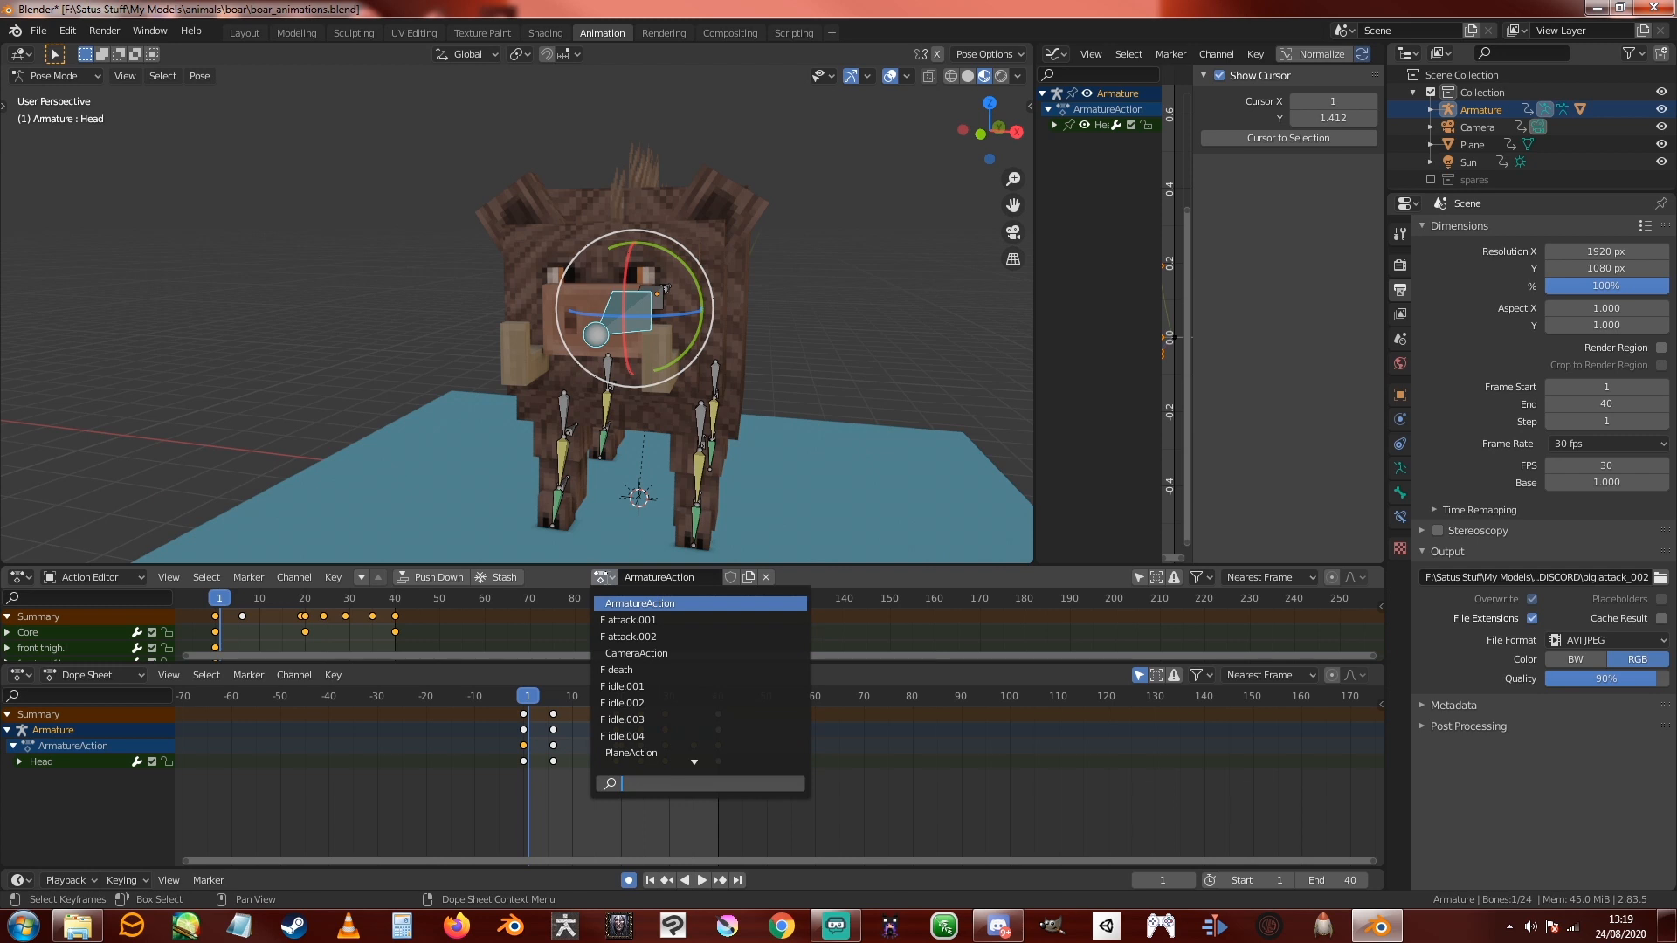
{"action": "key", "text": "Escape"}
{"action": "key", "text": "space"}
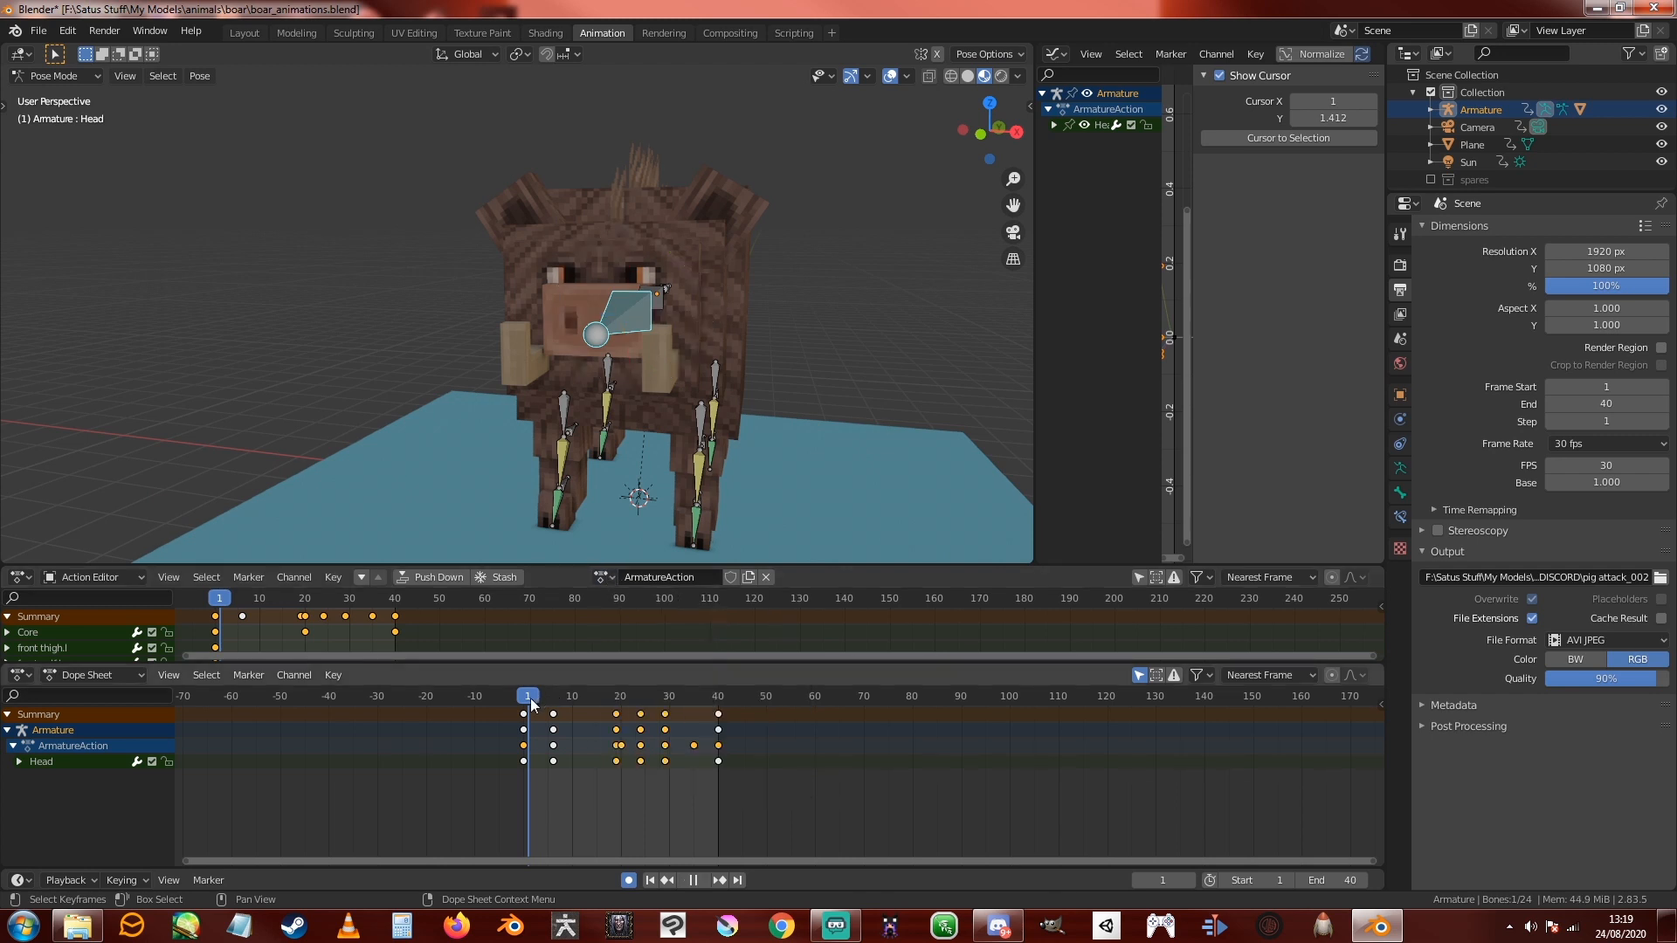
{"action": "left_click_drag", "start_coordinate": [589, 697], "coordinate": [528, 703]}
{"action": "key", "text": "space"}
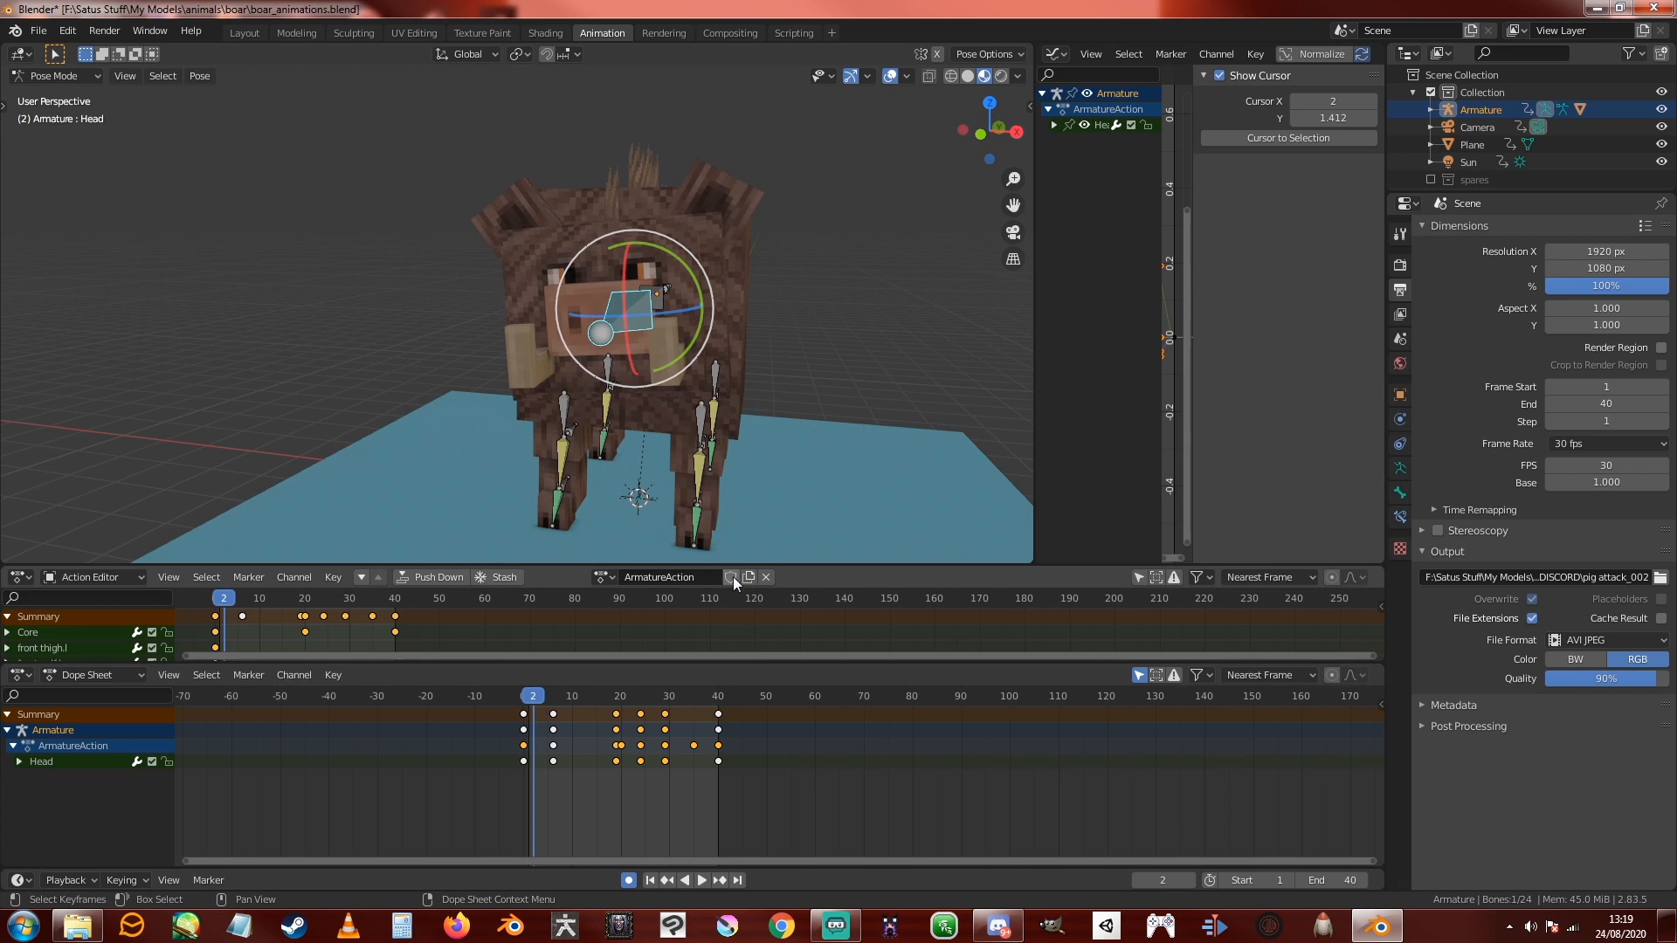
{"action": "left_click", "coordinate": [730, 577]}
Step: Play and scrub the animation to frame 9, and inspect the boar's pose from the side without overlays
{"action": "key", "text": "space"}
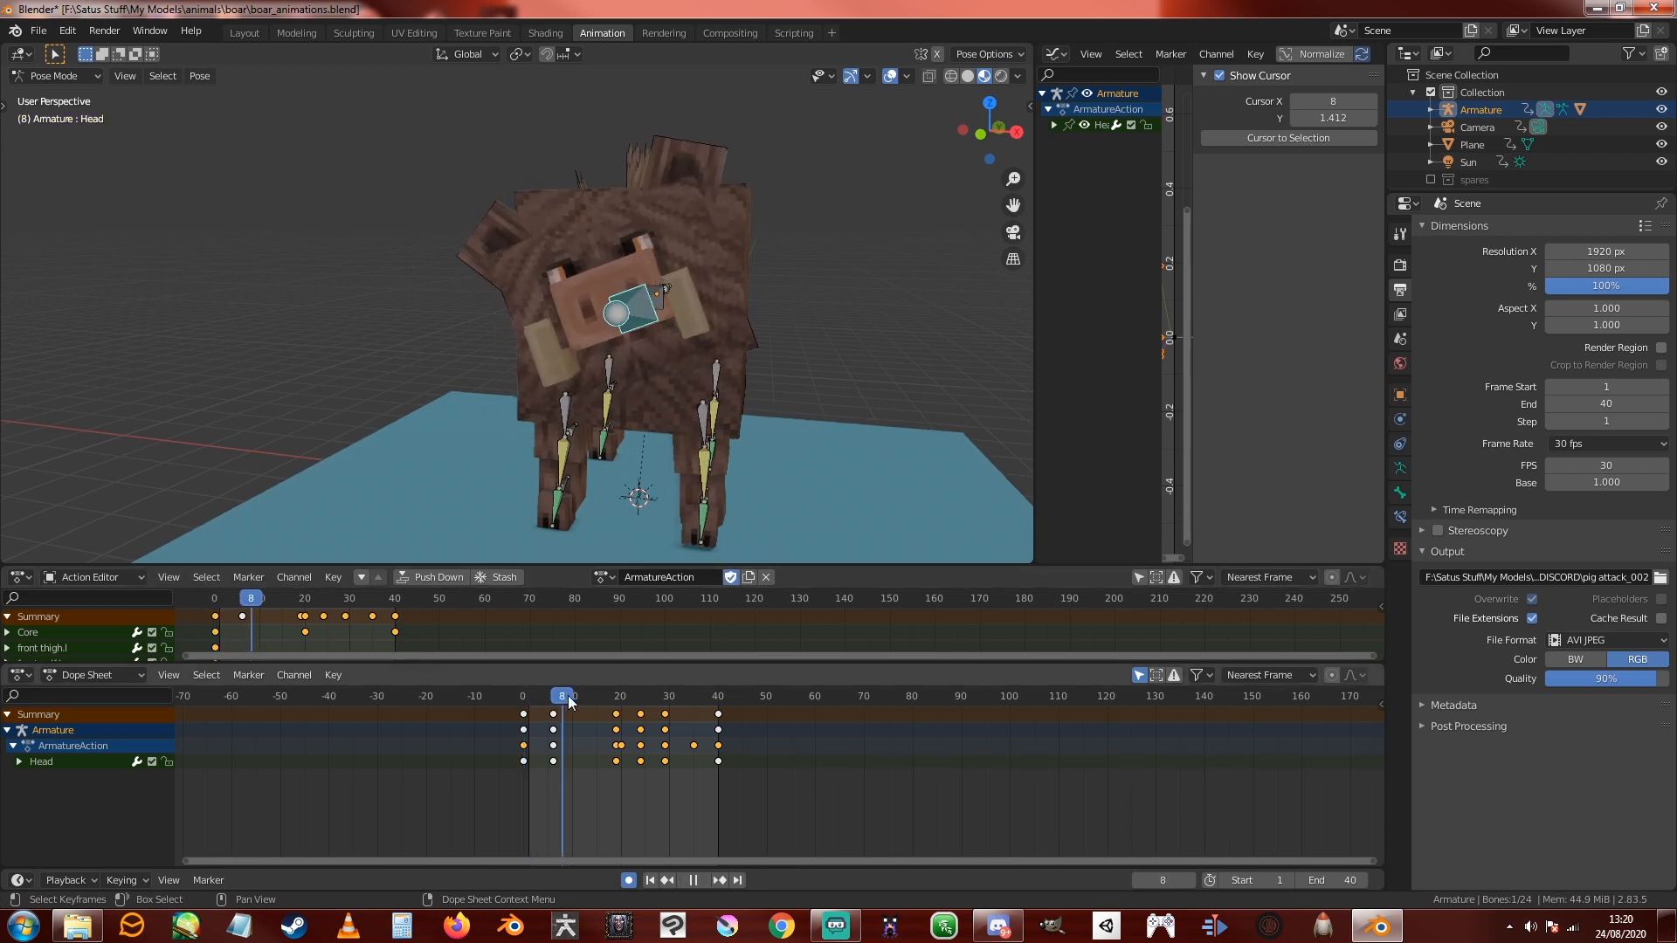
{"action": "left_click_drag", "start_coordinate": [603, 697], "coordinate": [567, 708]}
{"action": "key", "text": "space"}
{"action": "middle_click_drag", "start_coordinate": [868, 353], "coordinate": [814, 353]}
{"action": "left_click", "coordinate": [893, 76]}
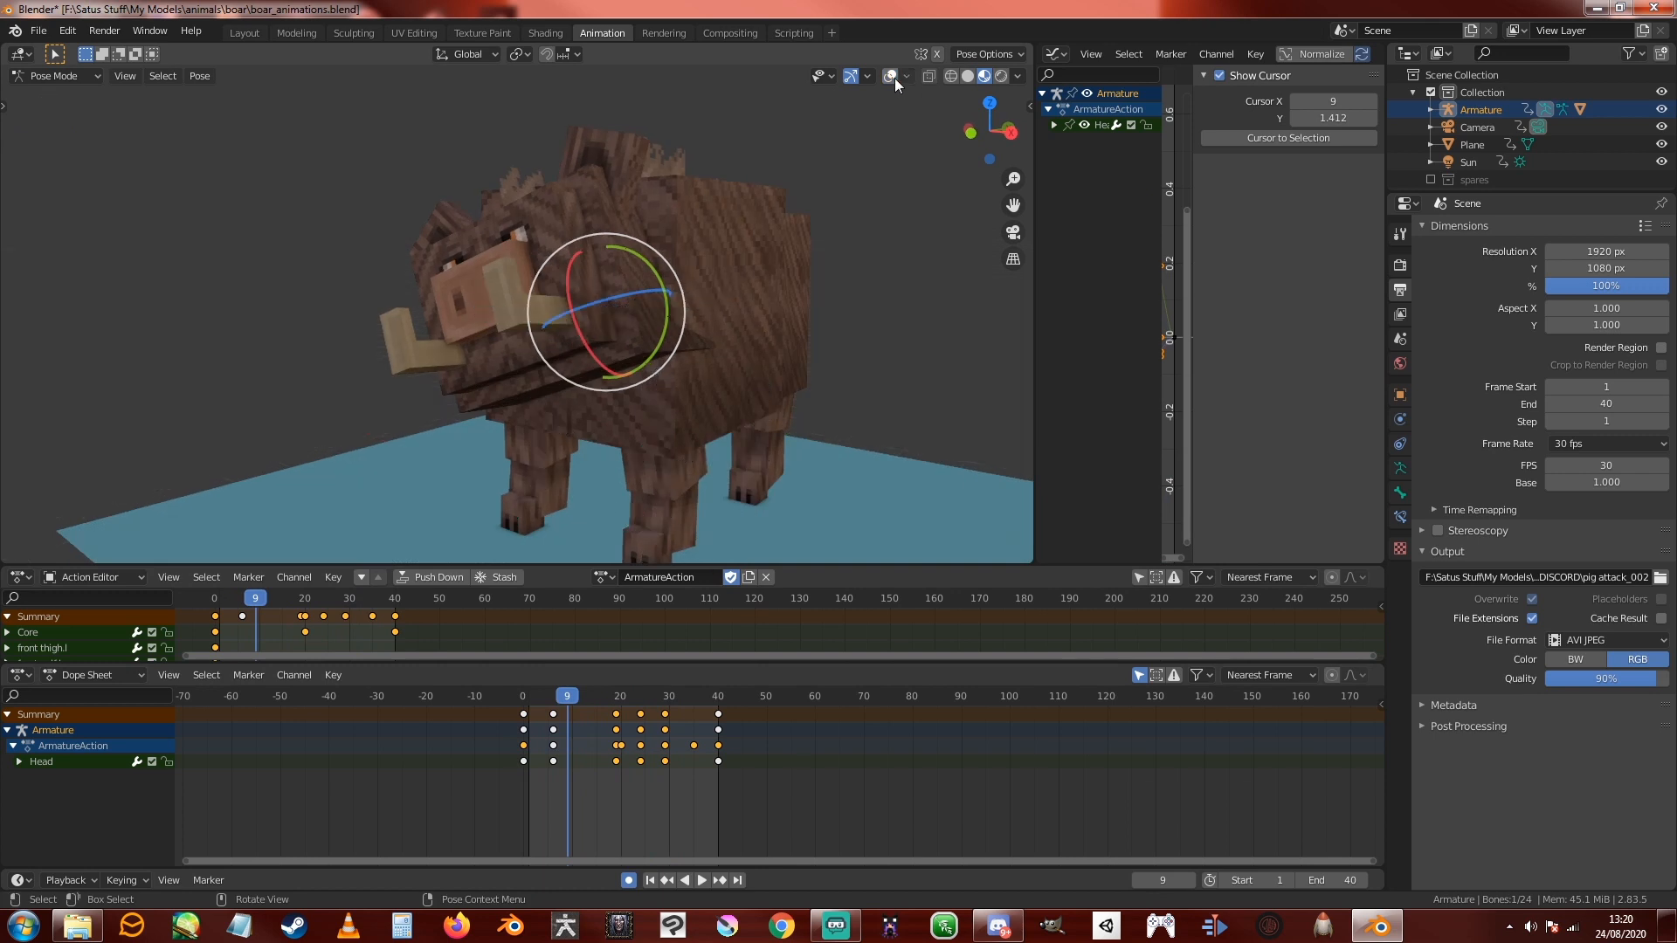
Step: Scrub and play the animation between frames 9 and 30 without overlays, examining the boar's motion from the side and front
{"action": "left_click_drag", "start_coordinate": [568, 696], "coordinate": [664, 700]}
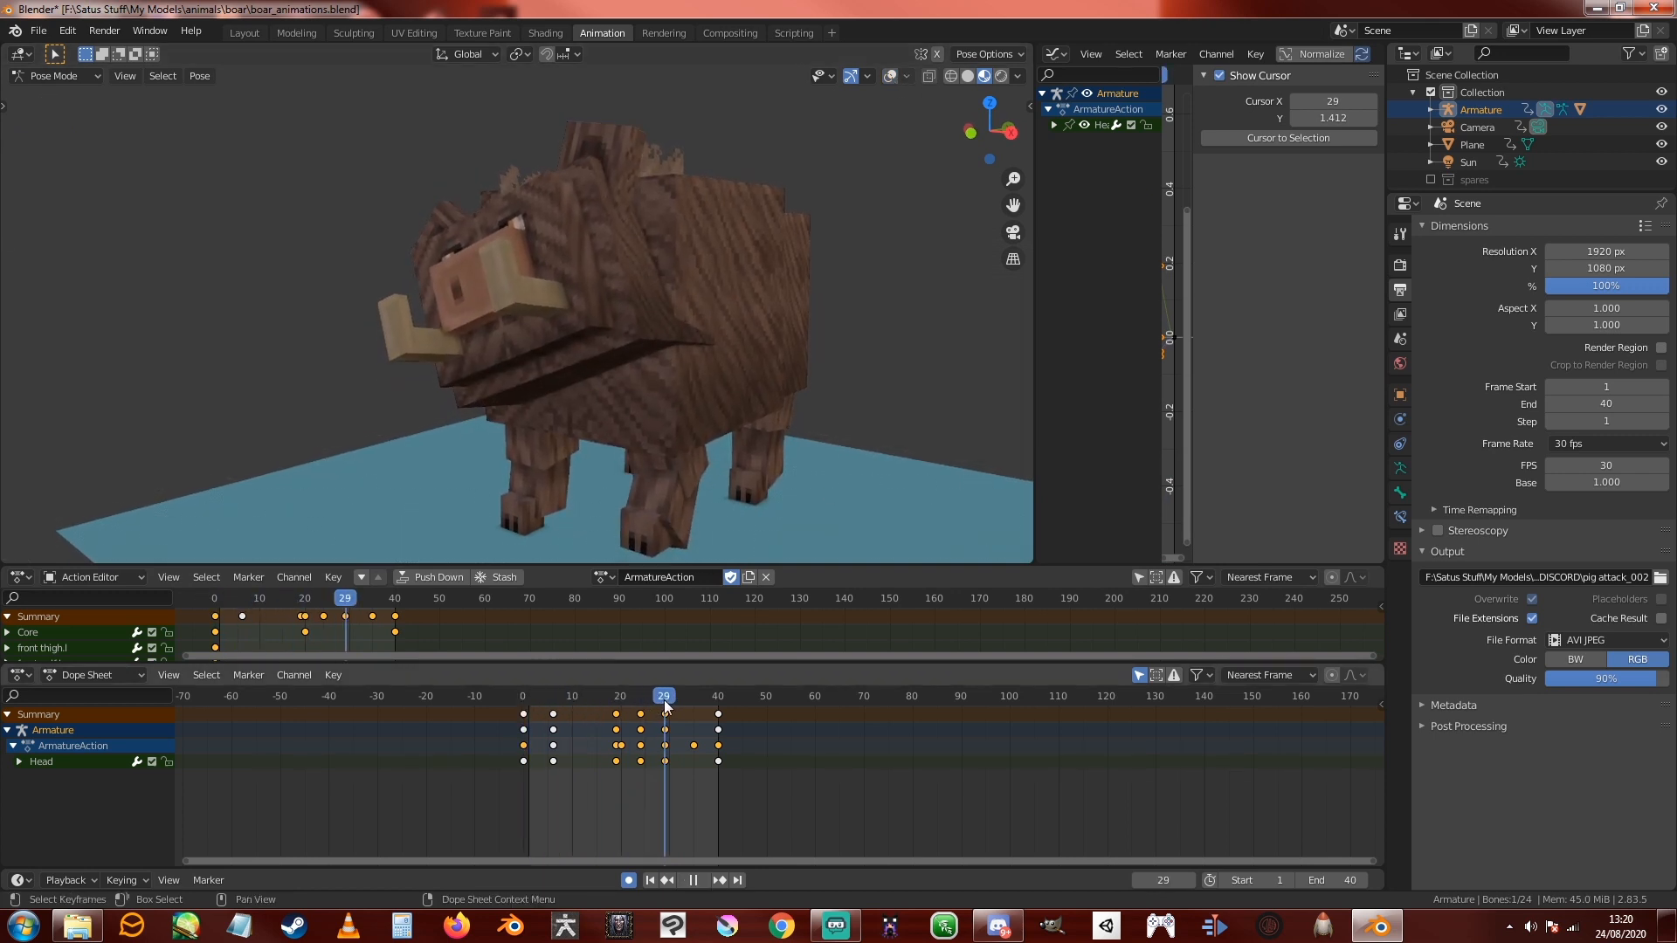
{"action": "middle_click_drag", "start_coordinate": [734, 436], "coordinate": [830, 232]}
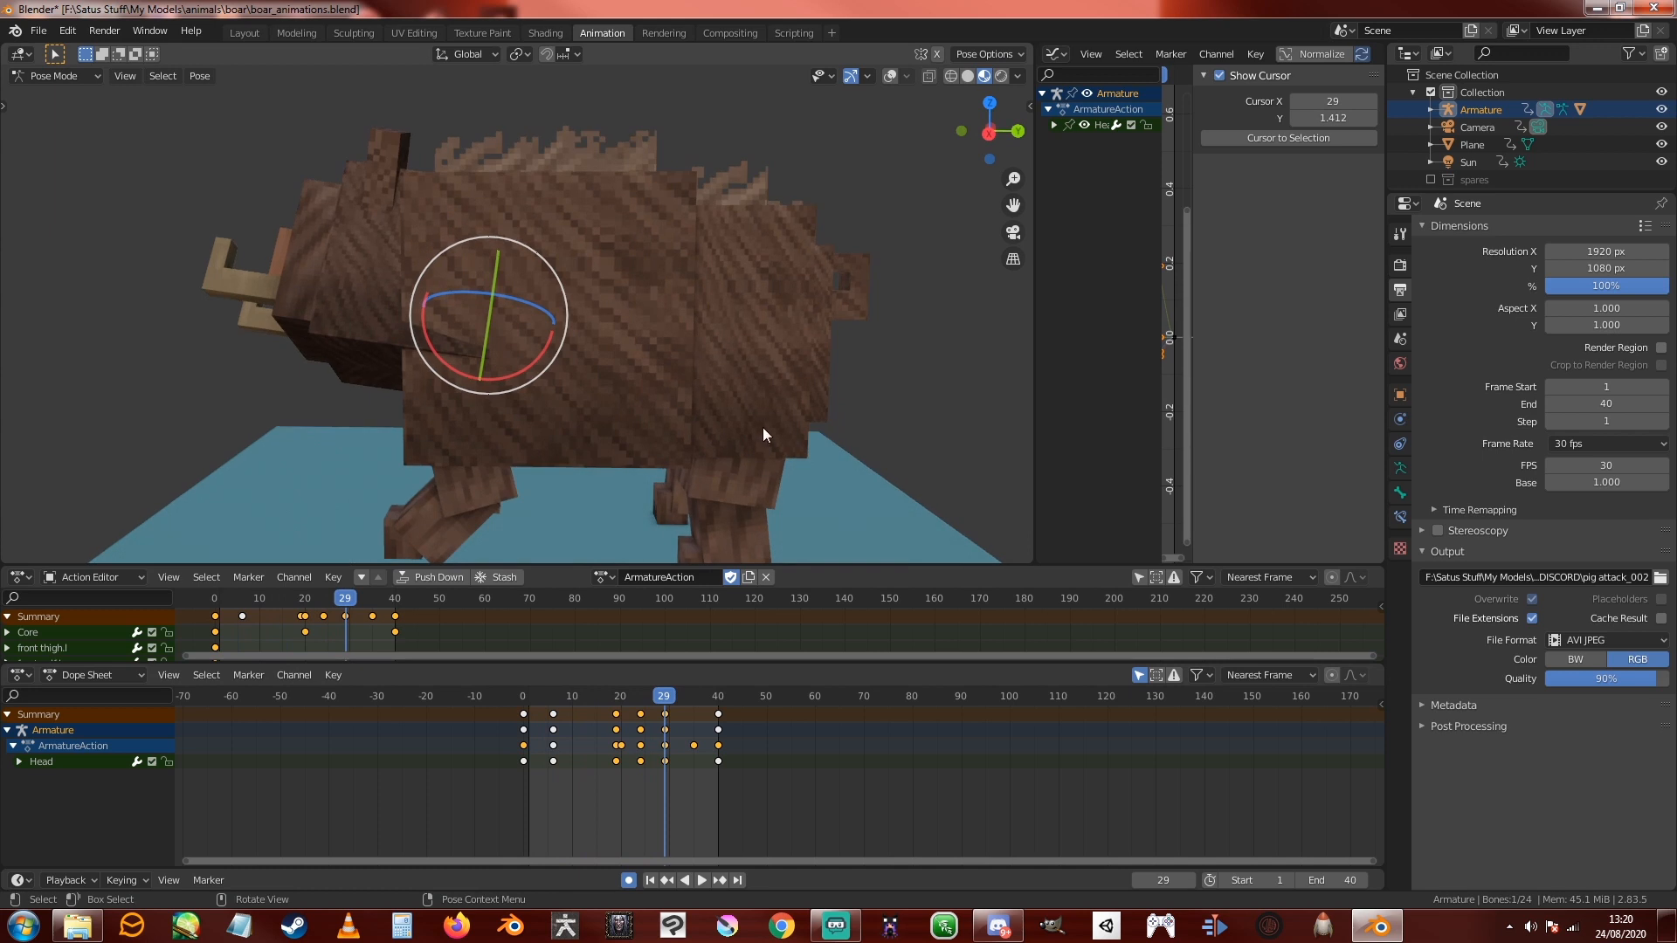
{"action": "middle_click_drag", "start_coordinate": [763, 427], "coordinate": [717, 411]}
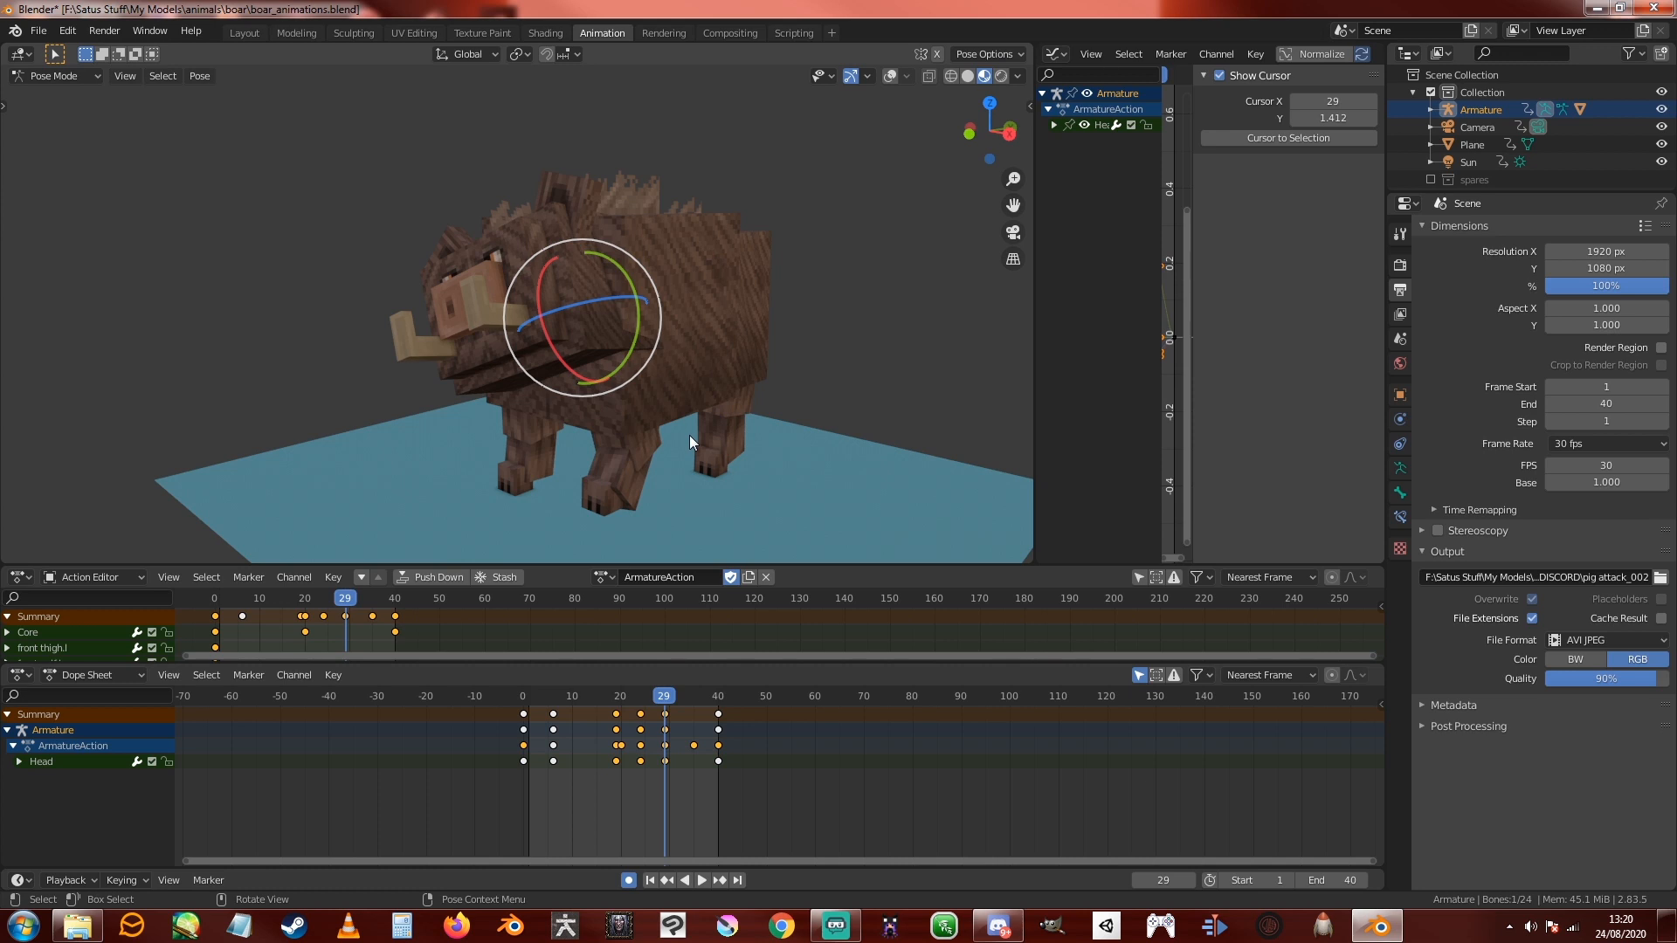
{"action": "middle_click_drag", "start_coordinate": [689, 435], "coordinate": [720, 568]}
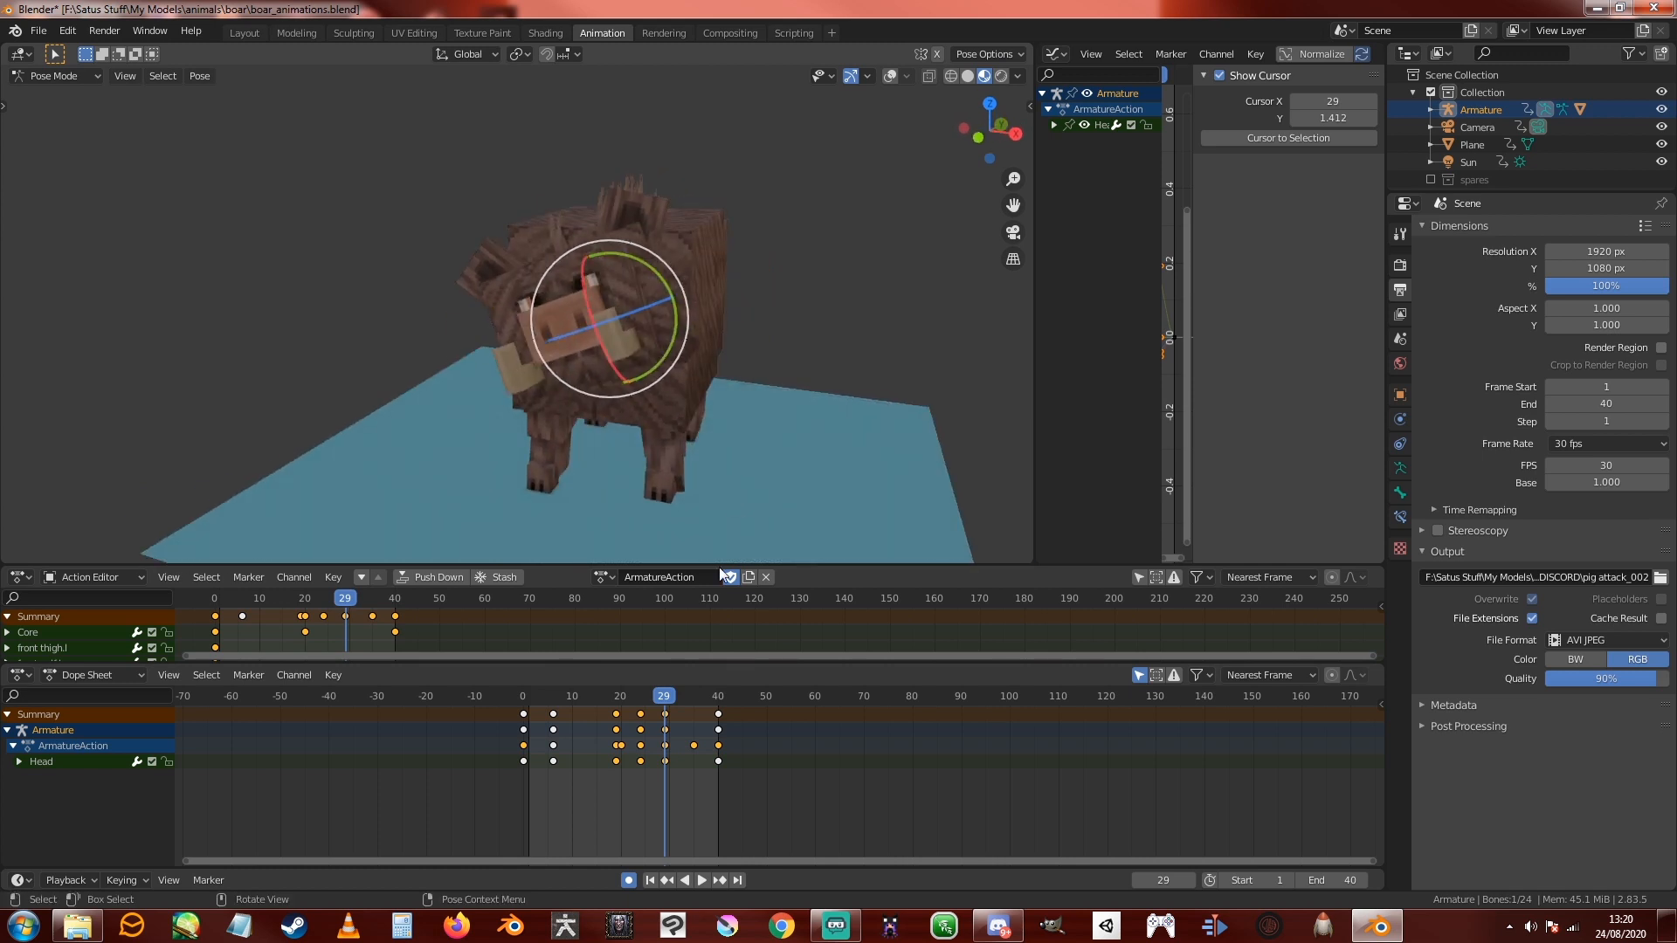
{"action": "left_click_drag", "start_coordinate": [662, 694], "coordinate": [573, 697]}
{"action": "middle_click_drag", "start_coordinate": [841, 379], "coordinate": [825, 340]}
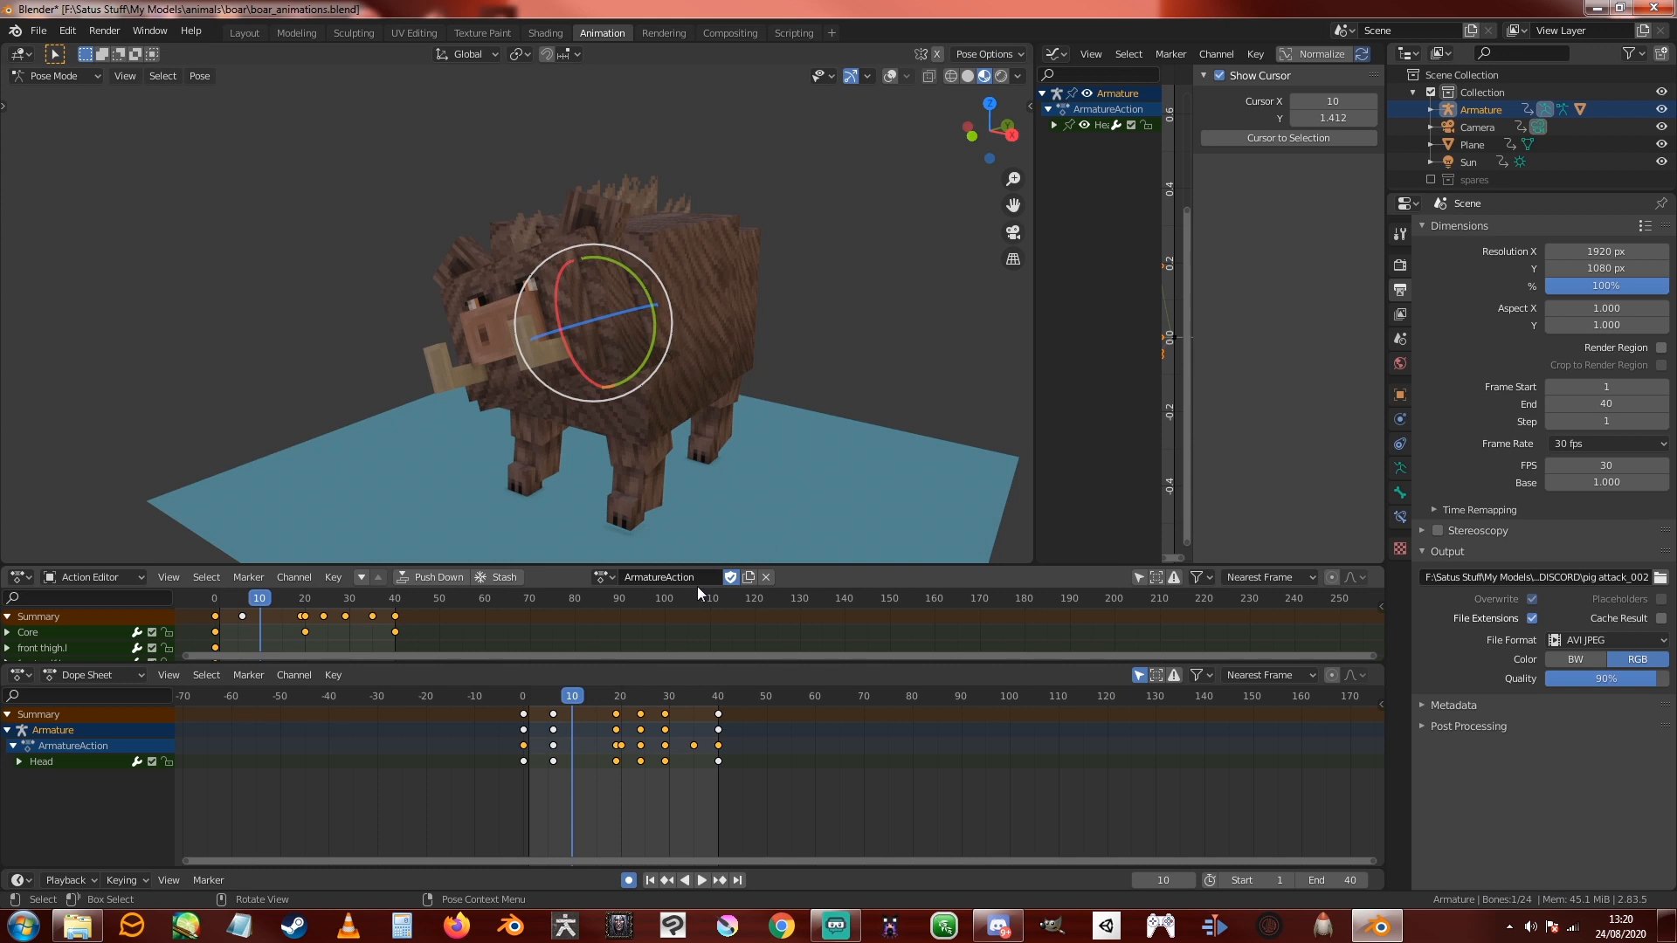
{"action": "key", "text": "space"}
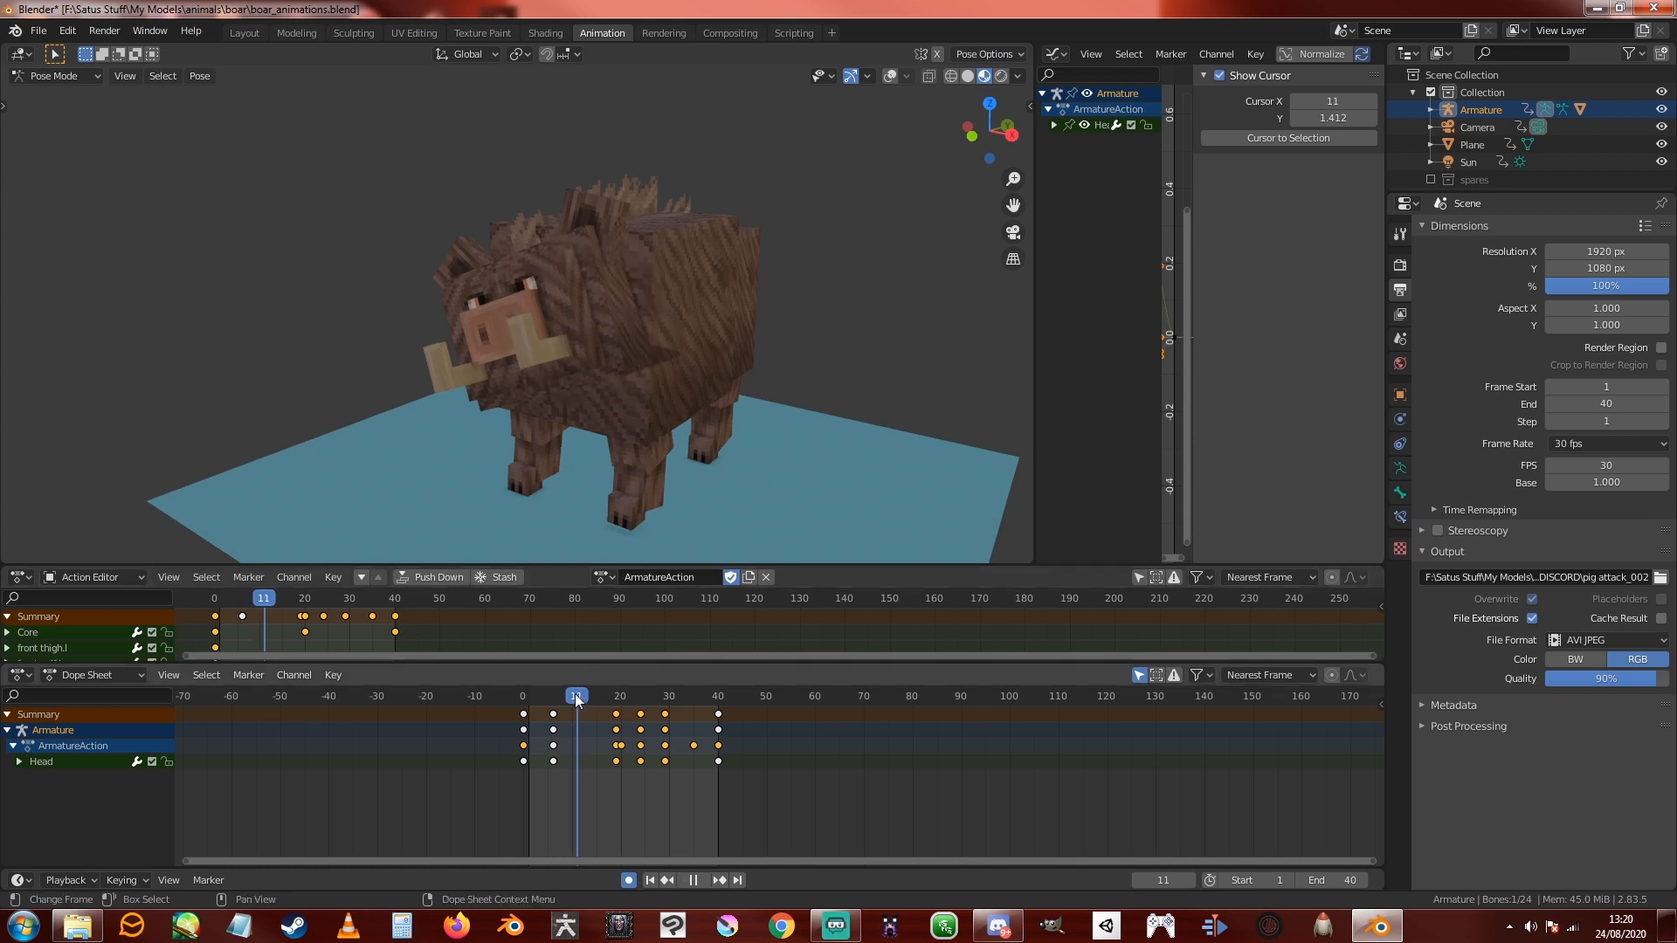
{"action": "left_click_drag", "start_coordinate": [575, 695], "coordinate": [668, 704]}
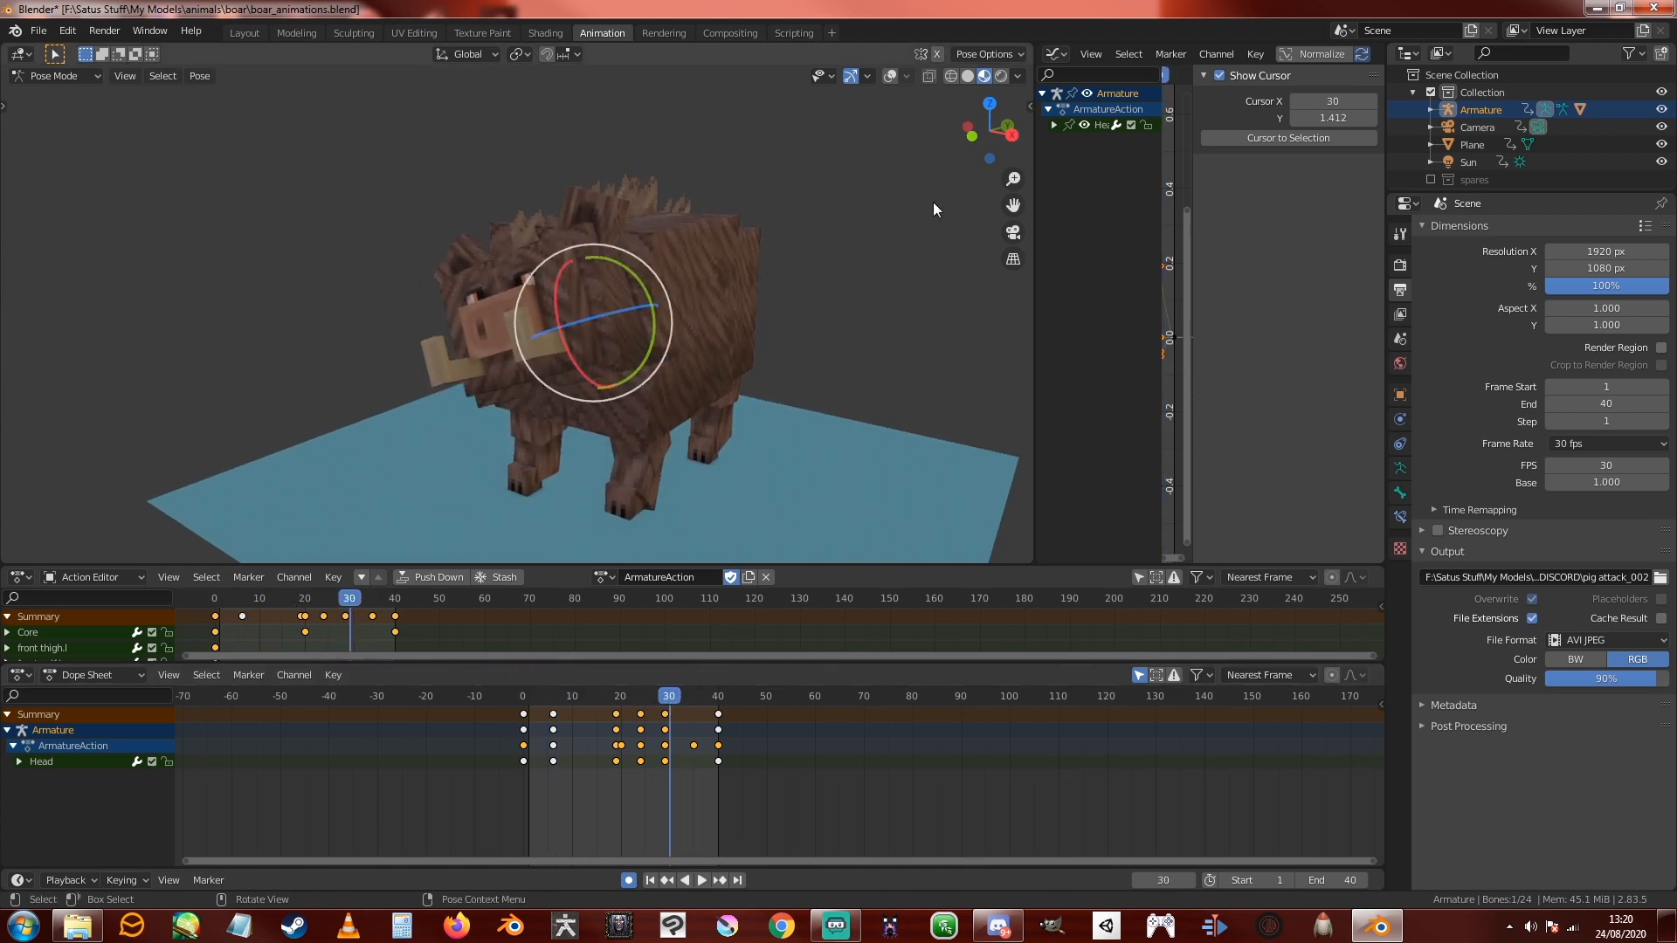
Step: Show the overlays and scrub the animation back to frame 2, examining how the bones move
{"action": "left_click", "coordinate": [890, 76]}
{"action": "scroll", "coordinate": [880, 228], "scroll_direction": "up", "scroll_amount": 3}
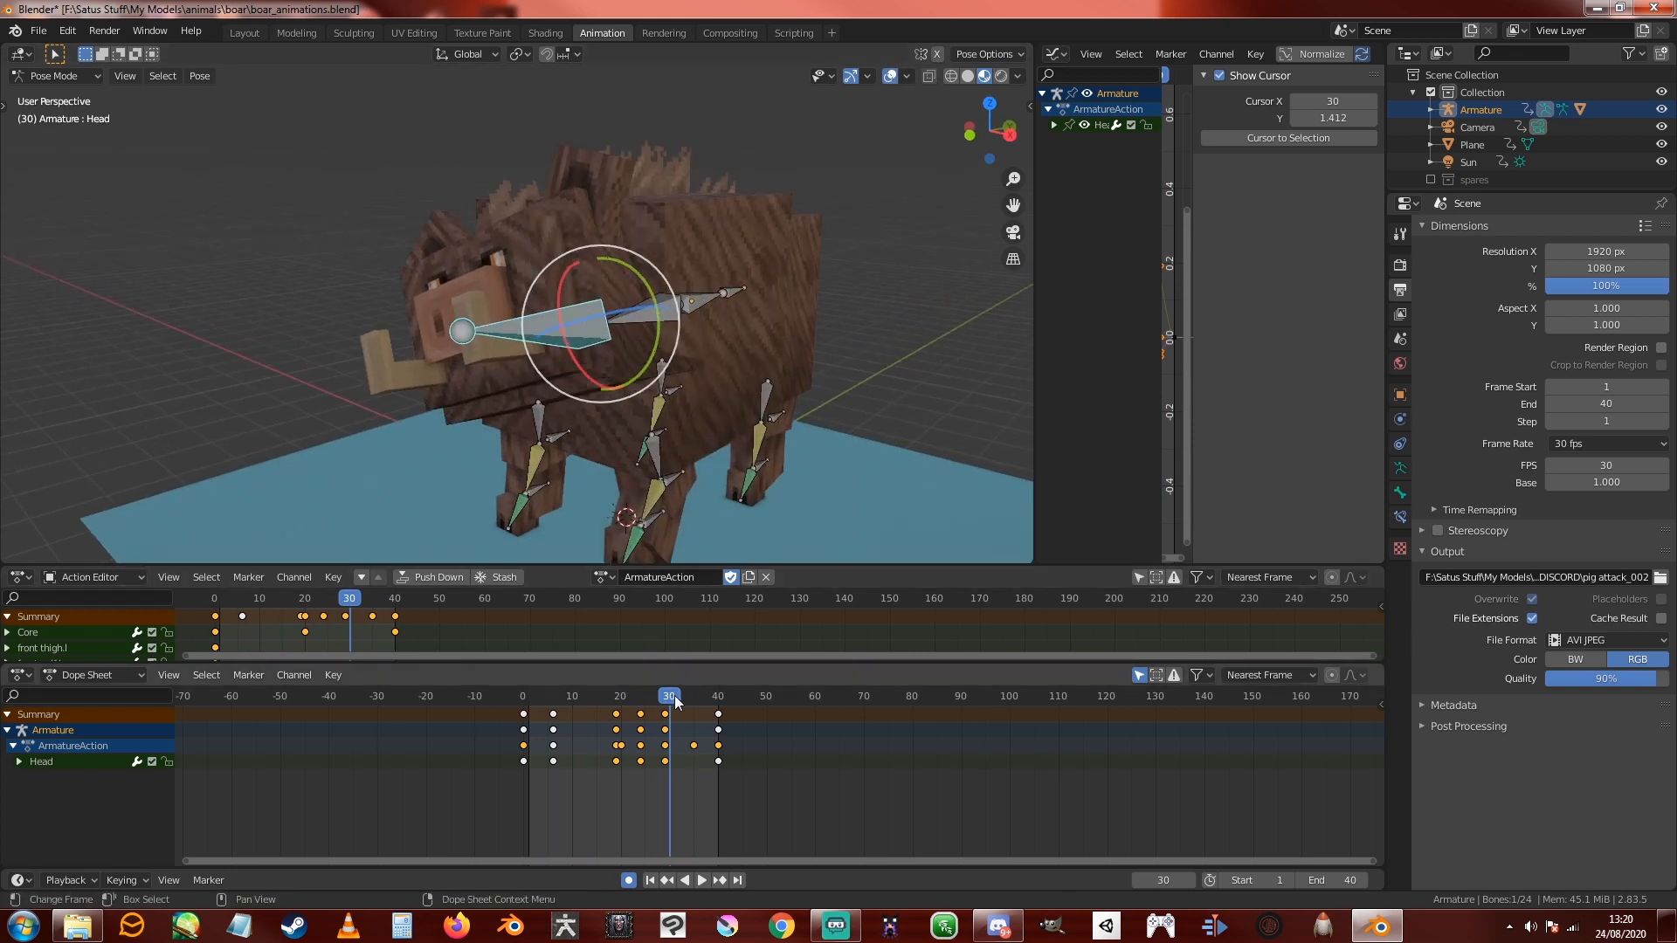
{"action": "mouse_move", "coordinate": [674, 695]}
{"action": "left_mouse_down"}
{"action": "mouse_move", "coordinate": [525, 719]}
{"action": "mouse_move", "coordinate": [693, 711]}
{"action": "mouse_move", "coordinate": [650, 708]}
{"action": "left_mouse_up"}
{"action": "middle_click_drag", "start_coordinate": [786, 524], "coordinate": [855, 391]}
{"action": "left_click_drag", "start_coordinate": [658, 690], "coordinate": [533, 725]}
Step: Hide the overlays, then play and scrub the animation to frame 21 to review the head swing from the front
{"action": "left_click", "coordinate": [898, 78]}
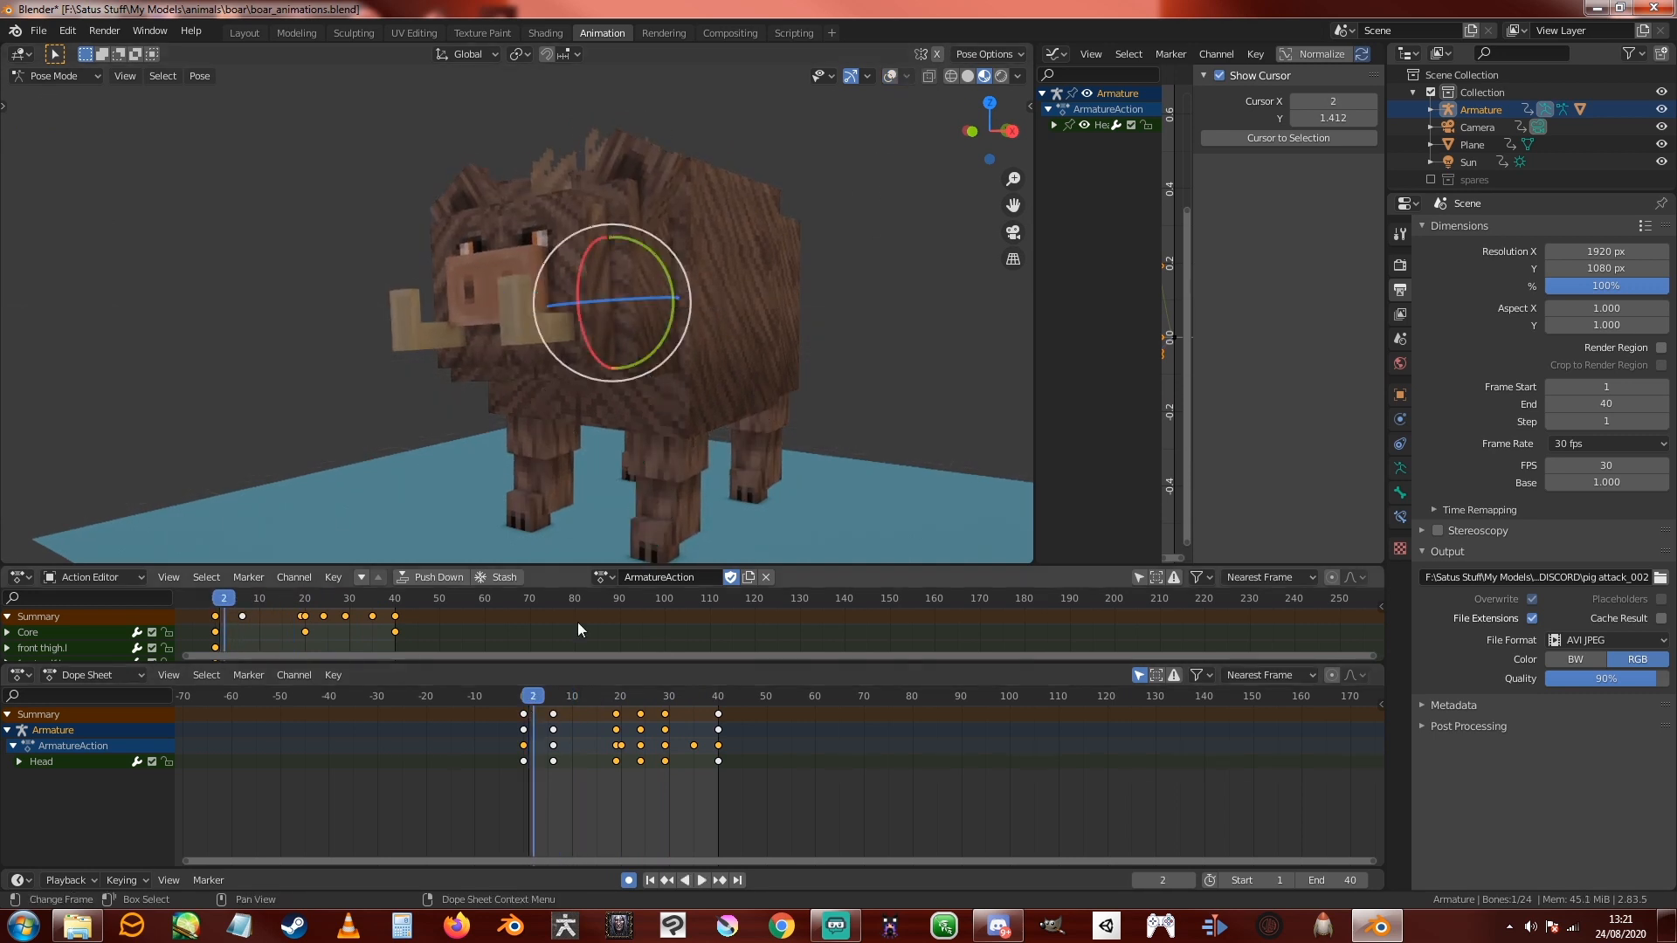
{"action": "key", "text": "space"}
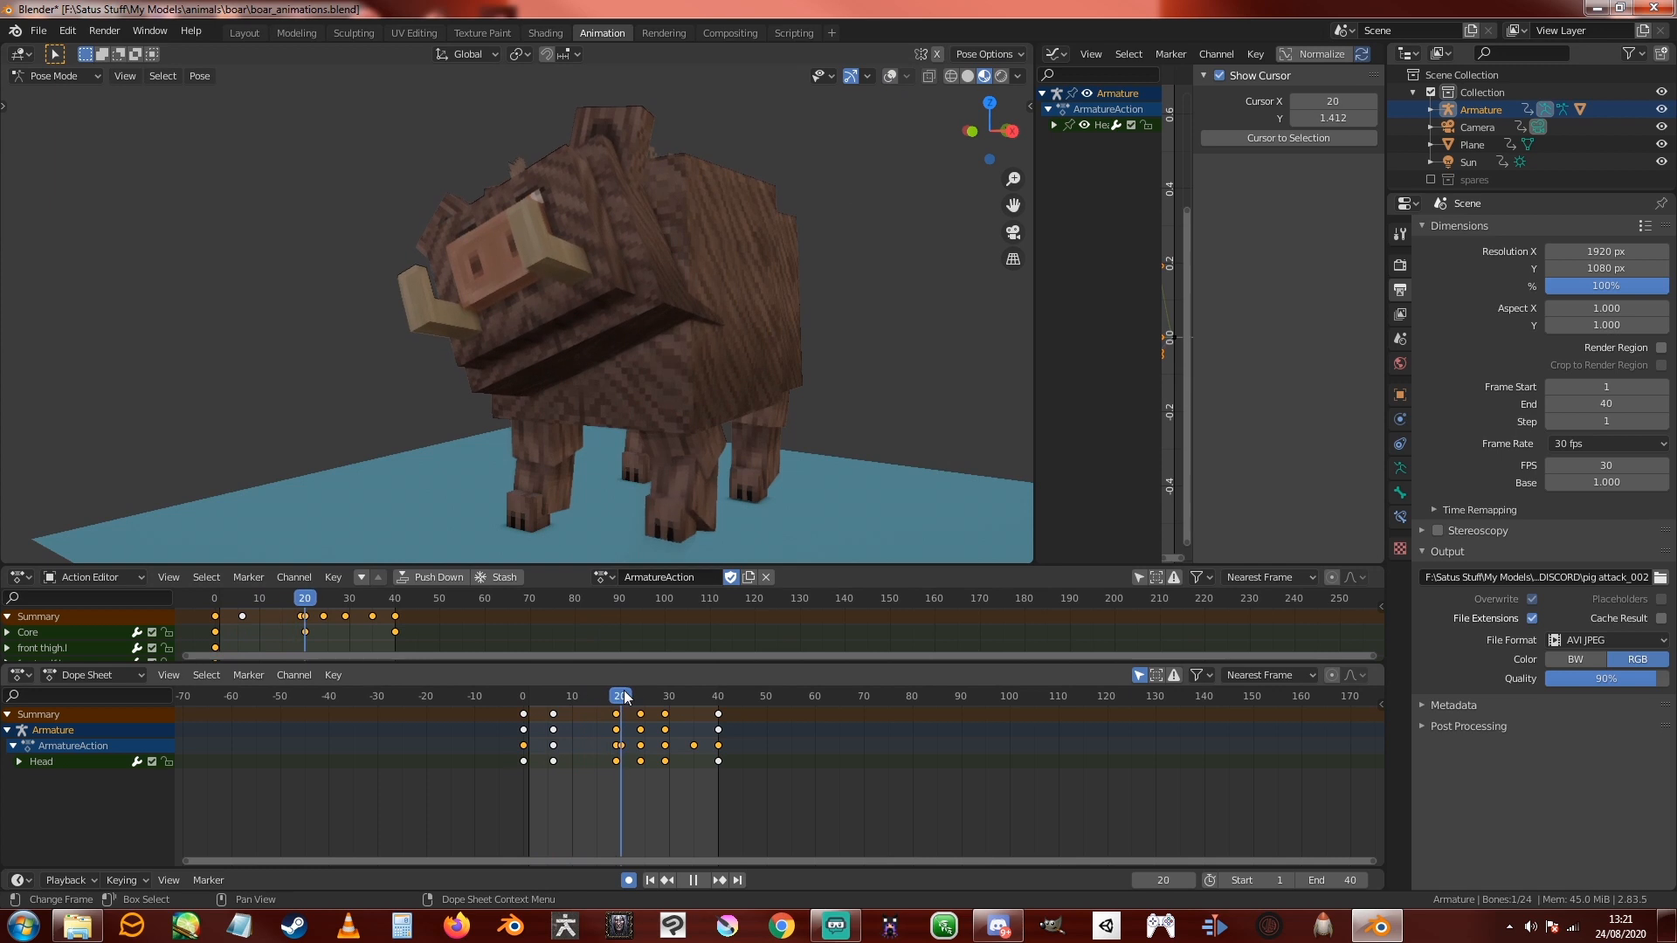
{"action": "key", "text": "space"}
{"action": "middle_click_drag", "start_coordinate": [795, 407], "coordinate": [790, 447]}
{"action": "left_click_drag", "start_coordinate": [658, 697], "coordinate": [632, 719]}
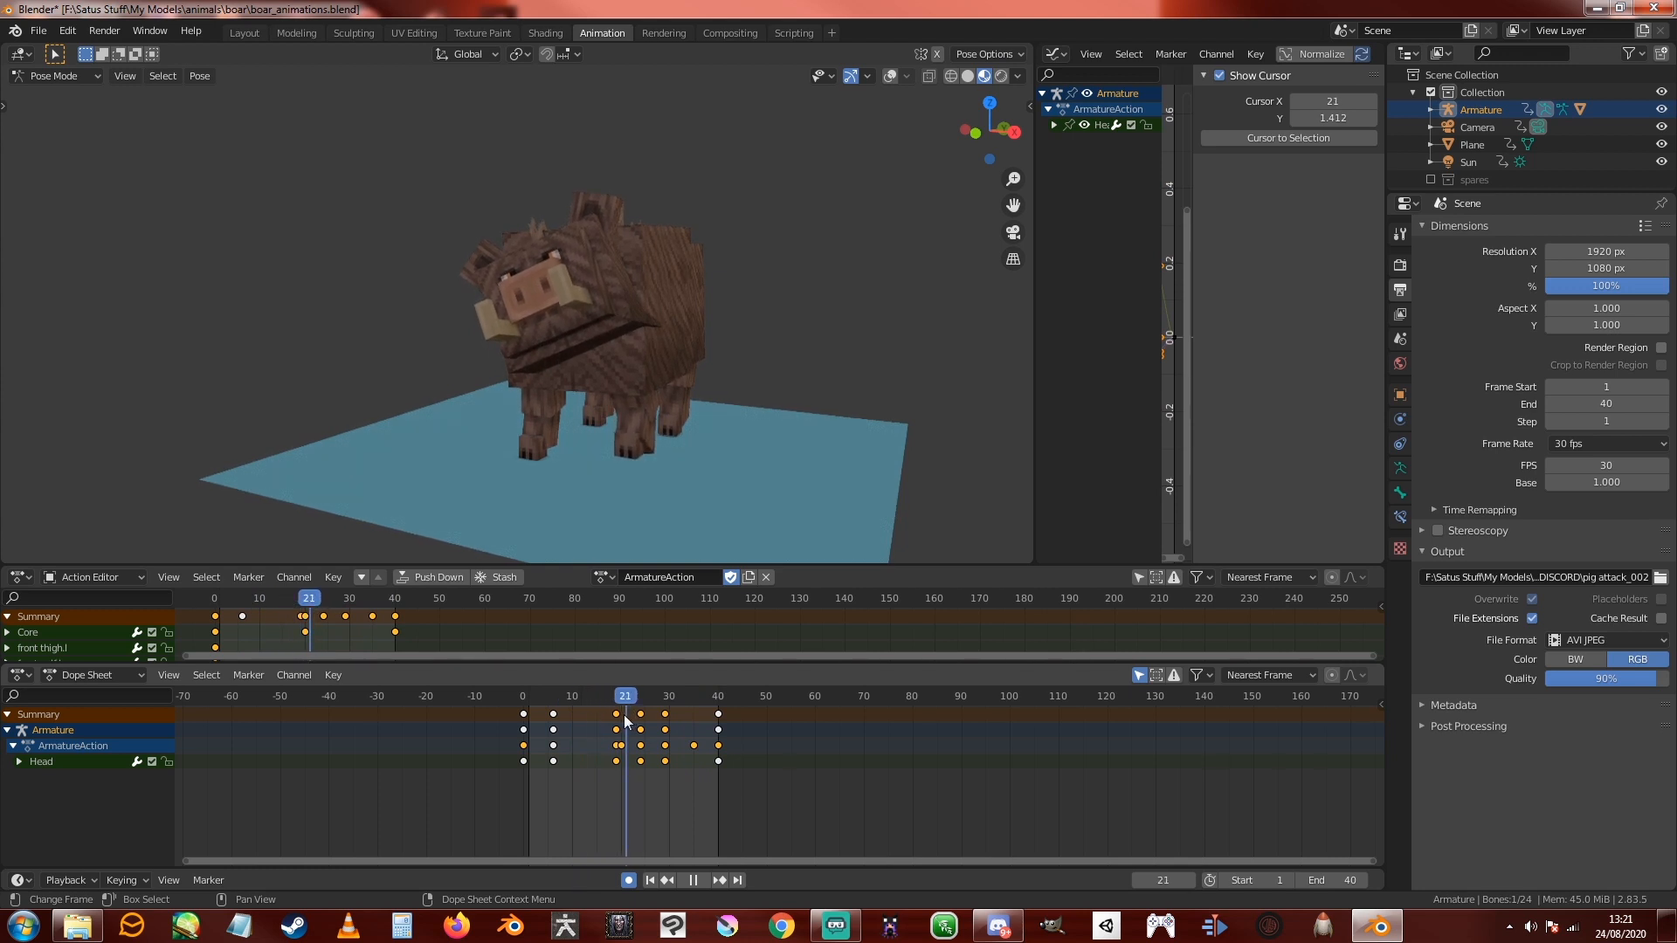
{"action": "key", "text": "space"}
Step: Show the overlays and, at frame 8 in the right orthographic view, rotate the Body1 bone downwards by about 8 degrees
{"action": "left_click", "coordinate": [891, 76]}
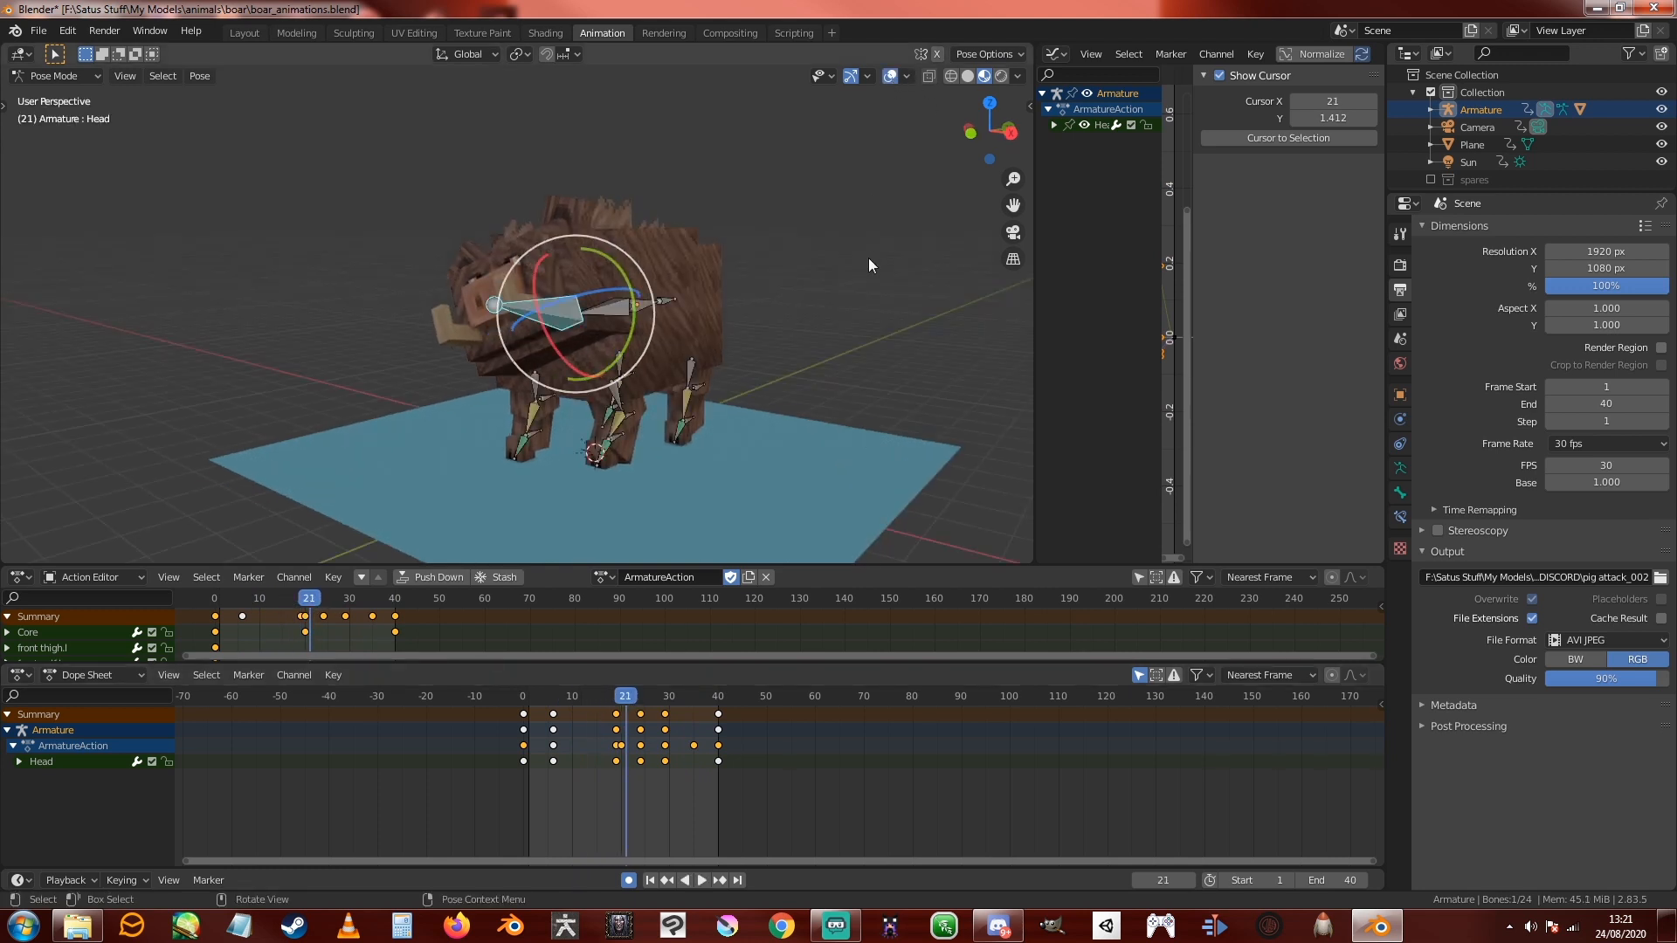
{"action": "middle_click_drag", "start_coordinate": [868, 259], "coordinate": [662, 323]}
{"action": "left_click", "coordinate": [662, 323]}
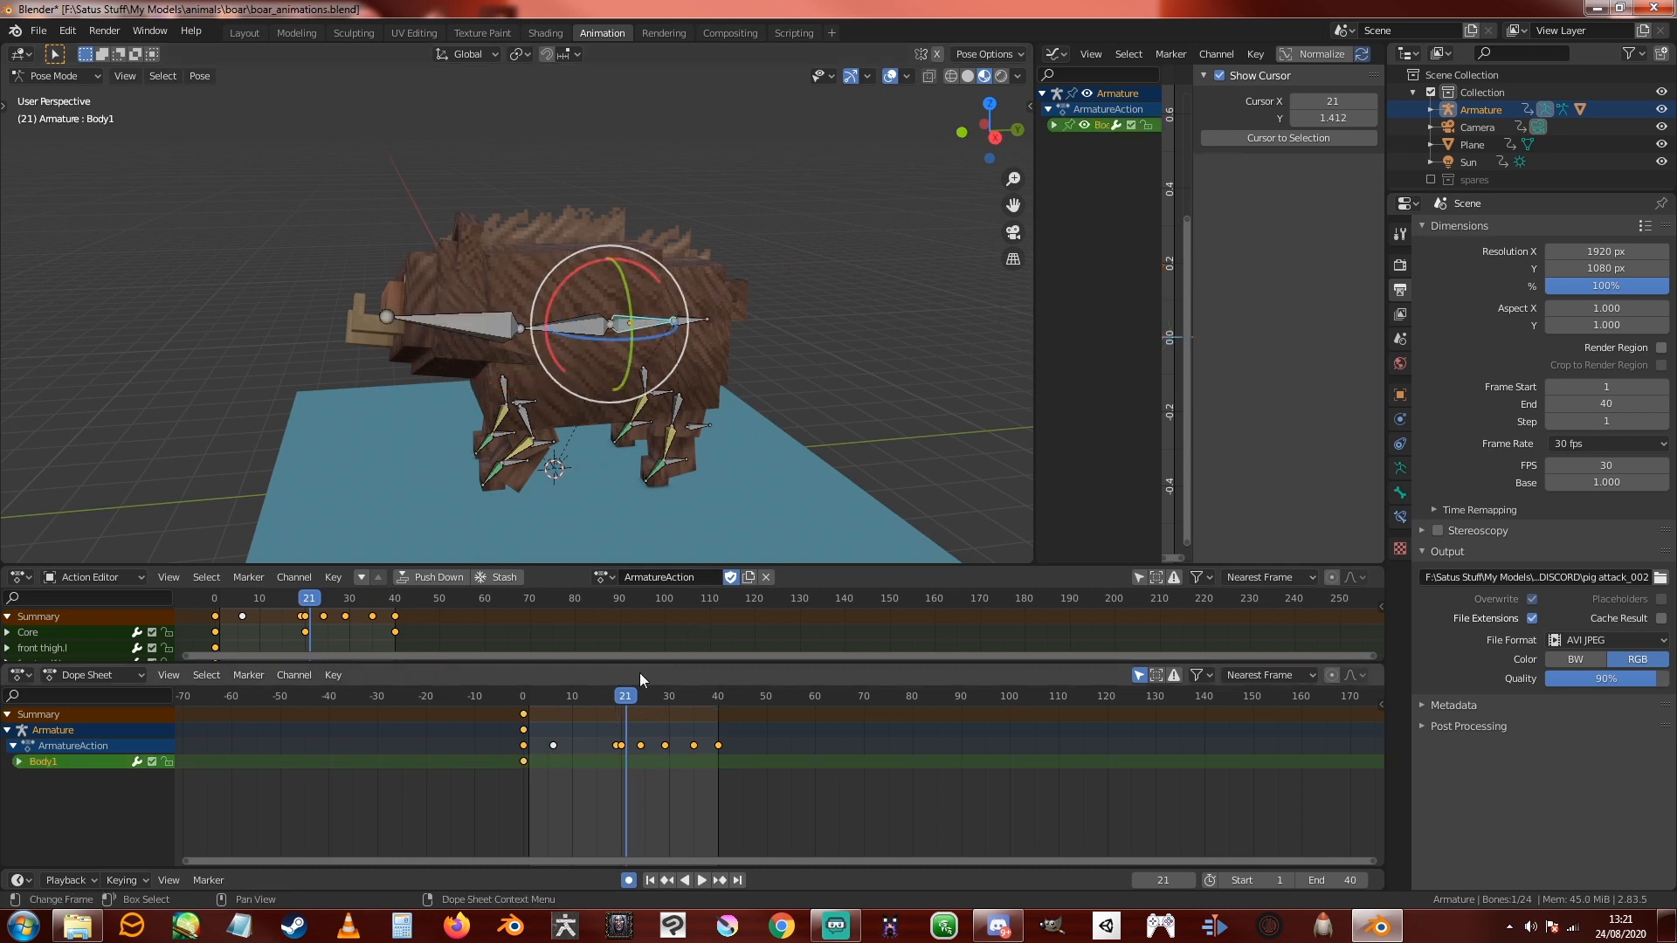
{"action": "left_click_drag", "start_coordinate": [625, 697], "coordinate": [562, 699]}
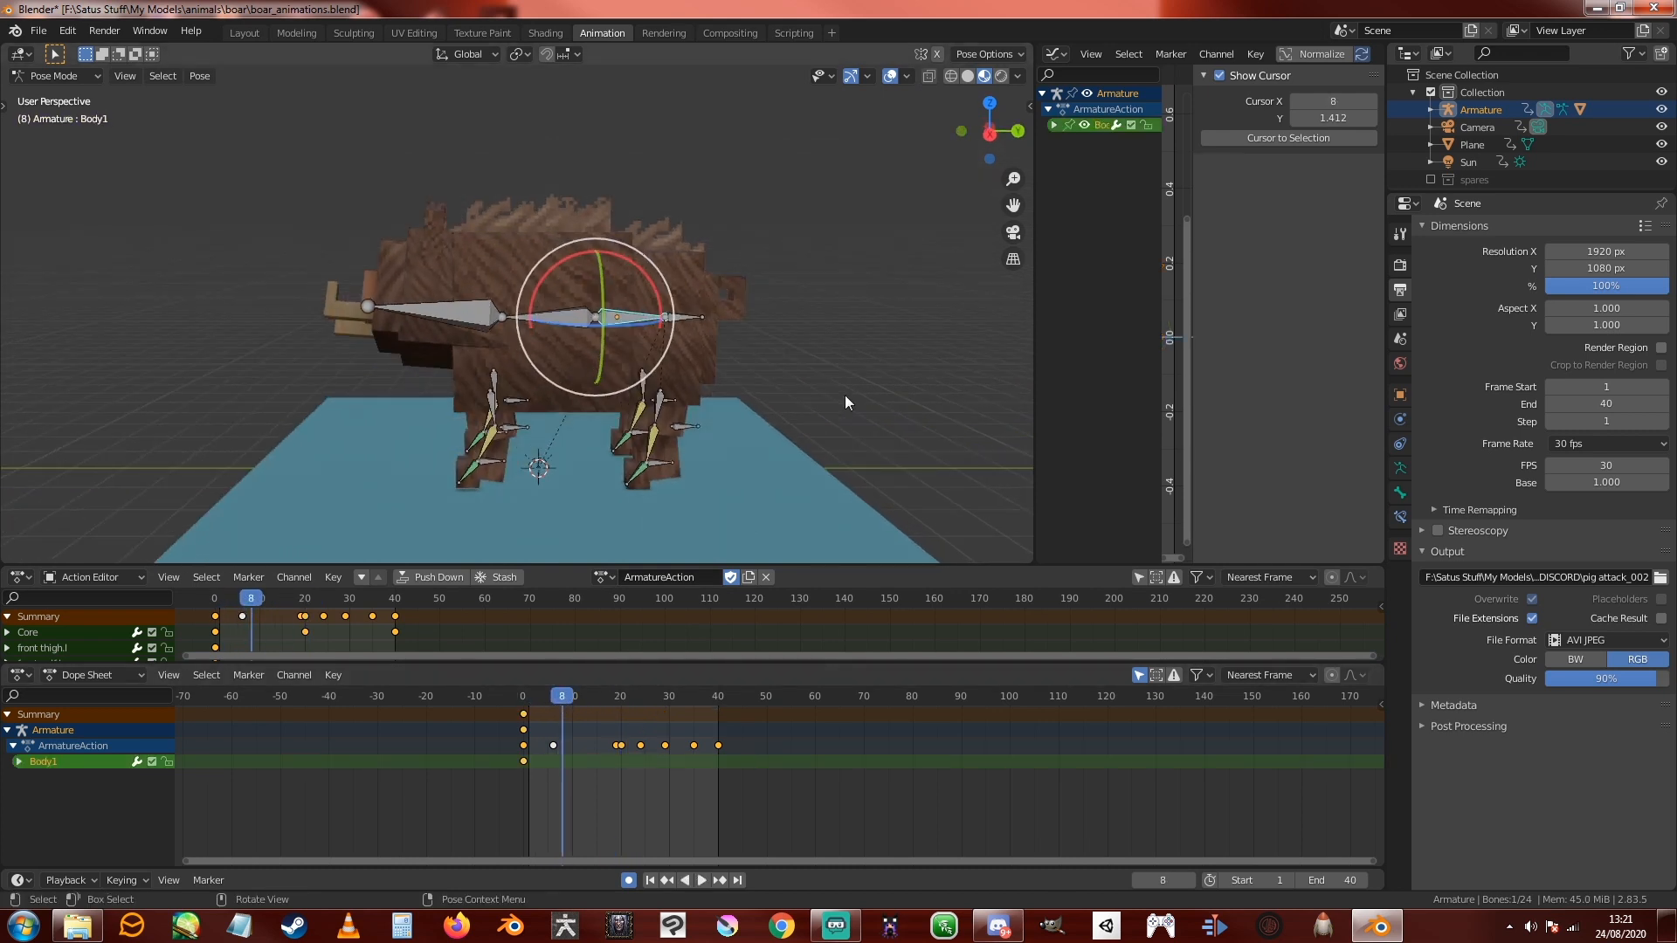
{"action": "key", "text": "KP_3"}
{"action": "scroll", "coordinate": [838, 384], "scroll_direction": "up", "scroll_amount": 2}
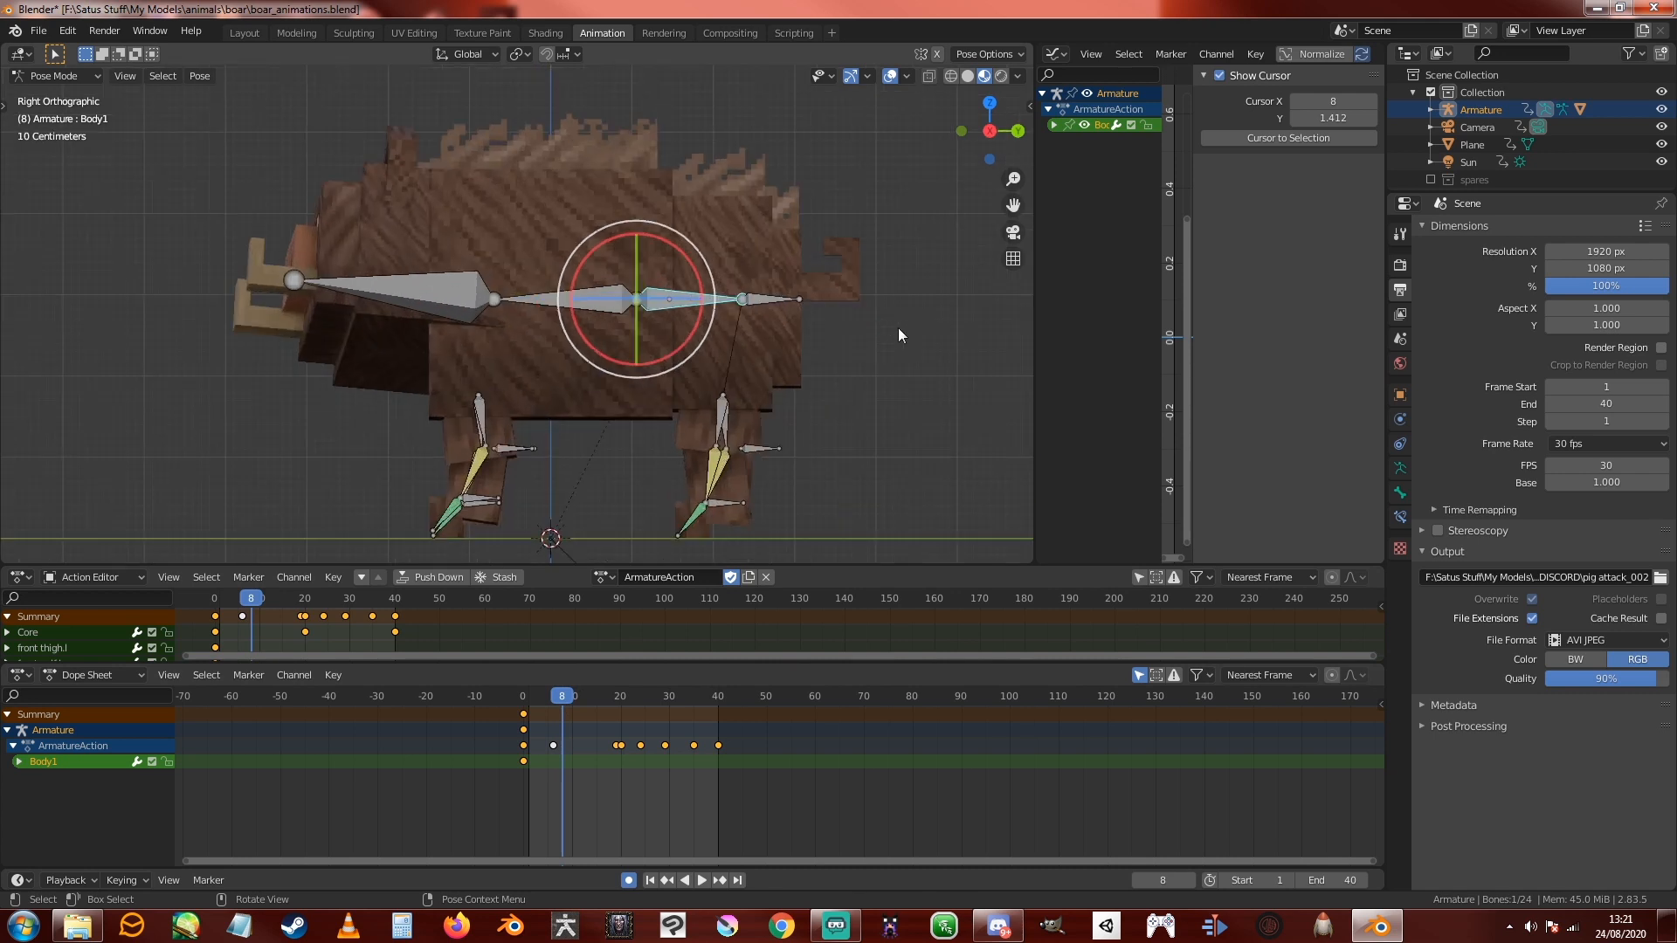
{"action": "key", "text": "r"}
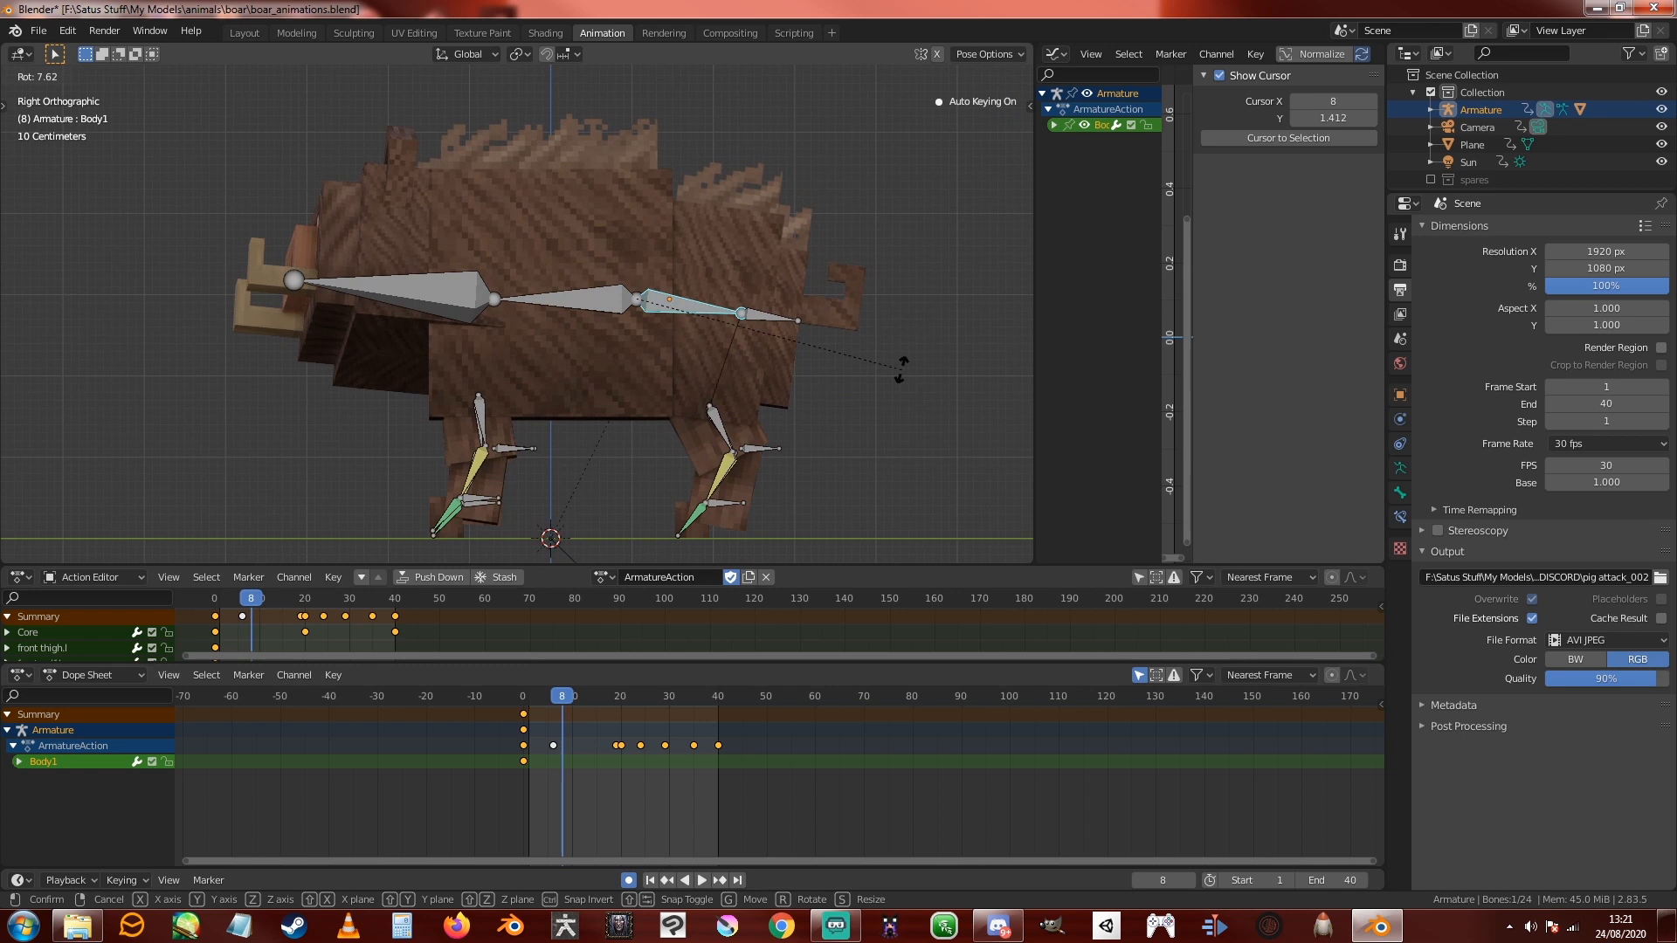
{"action": "left_click", "coordinate": [896, 374]}
Step: Duplicate Body1's frame 0 keyframe to frame 40 and its frame 8 keyframe to frame 25
{"action": "key", "text": "space"}
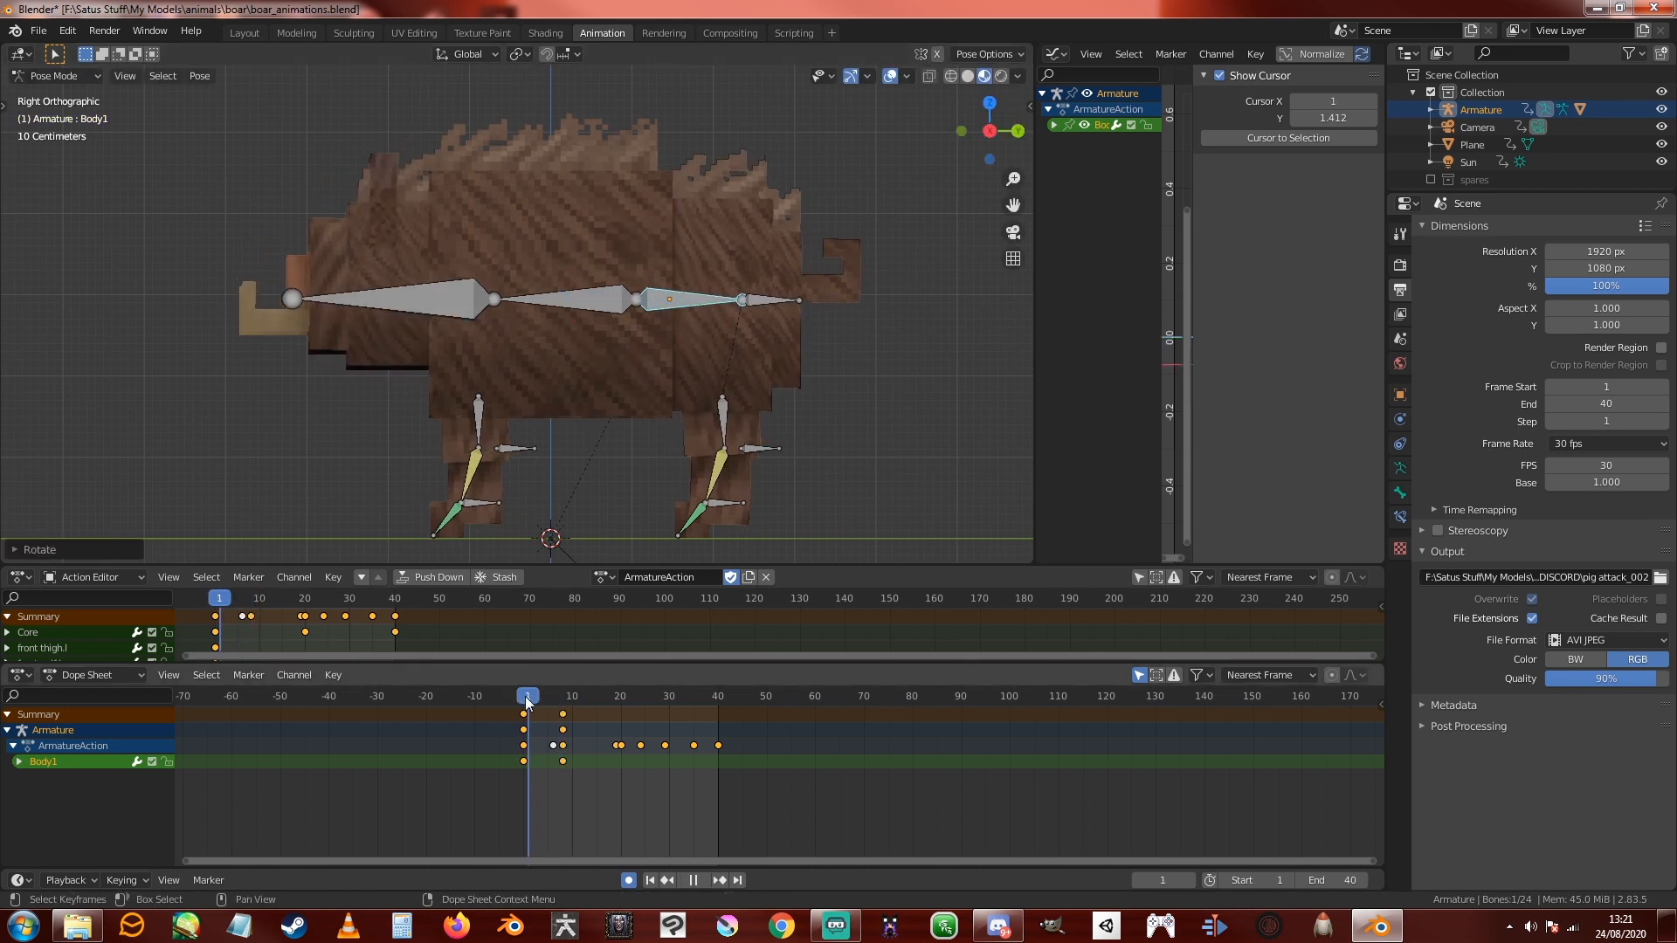
{"action": "key", "text": "ctrl+z"}
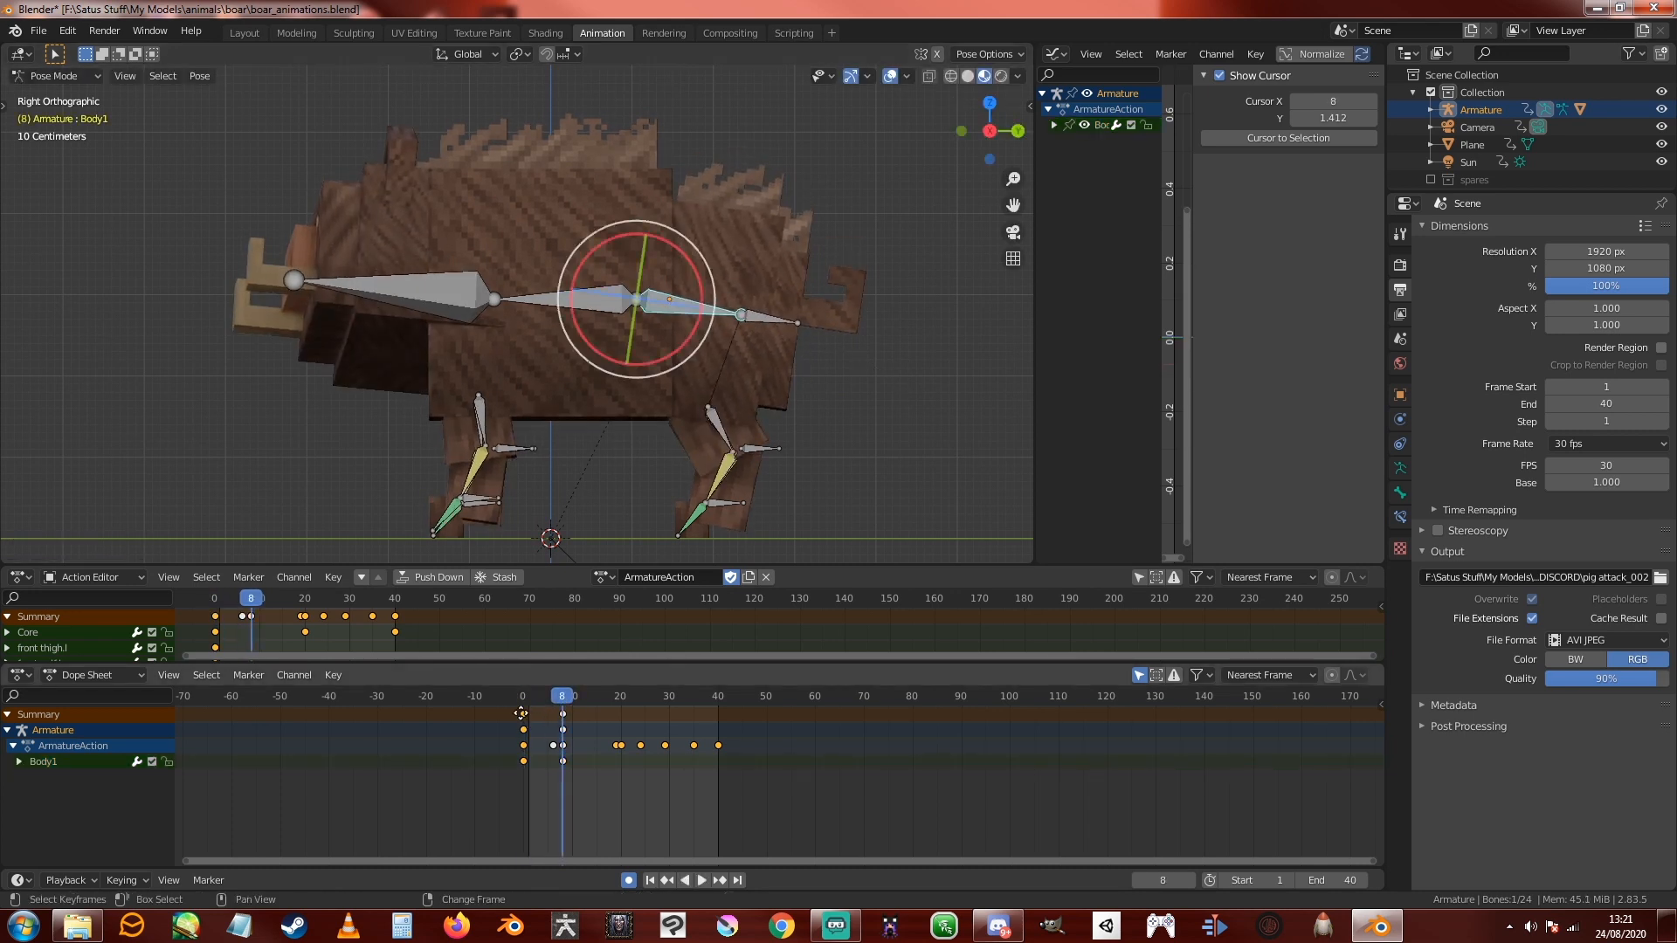
{"action": "key", "text": "shift+d"}
{"action": "left_click", "coordinate": [718, 716]}
{"action": "key", "text": "shift+d"}
{"action": "key", "text": "space"}
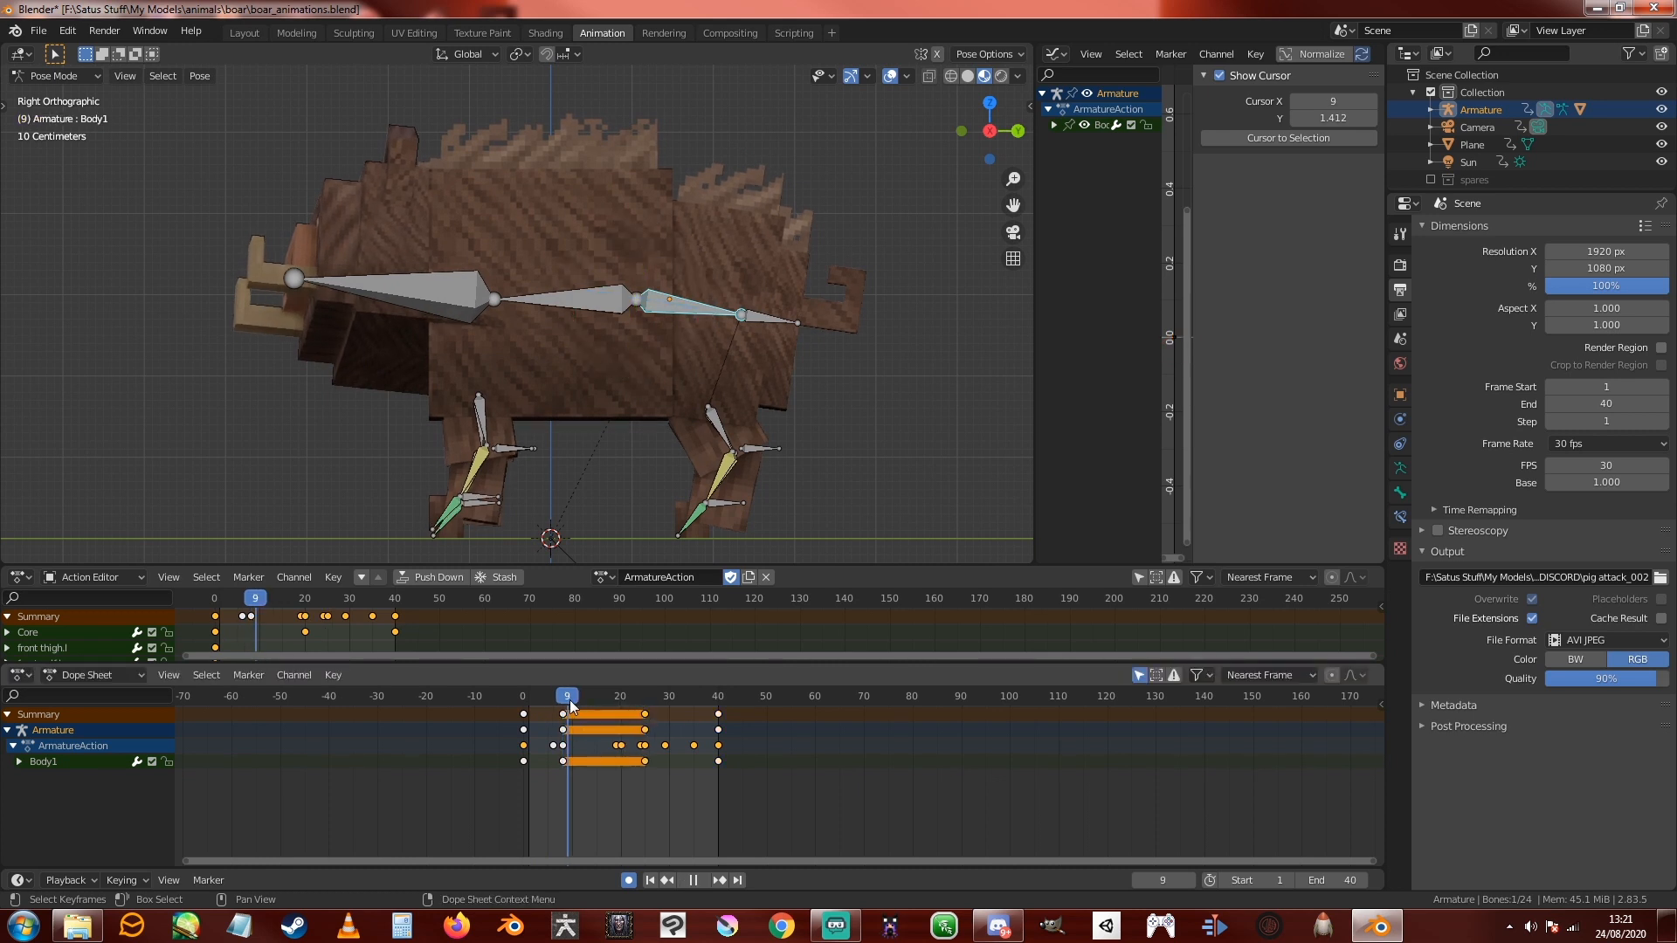
Step: At frame 25, rotate the Body1 bone slightly back up towards level
{"action": "left_click_drag", "start_coordinate": [553, 705], "coordinate": [644, 708]}
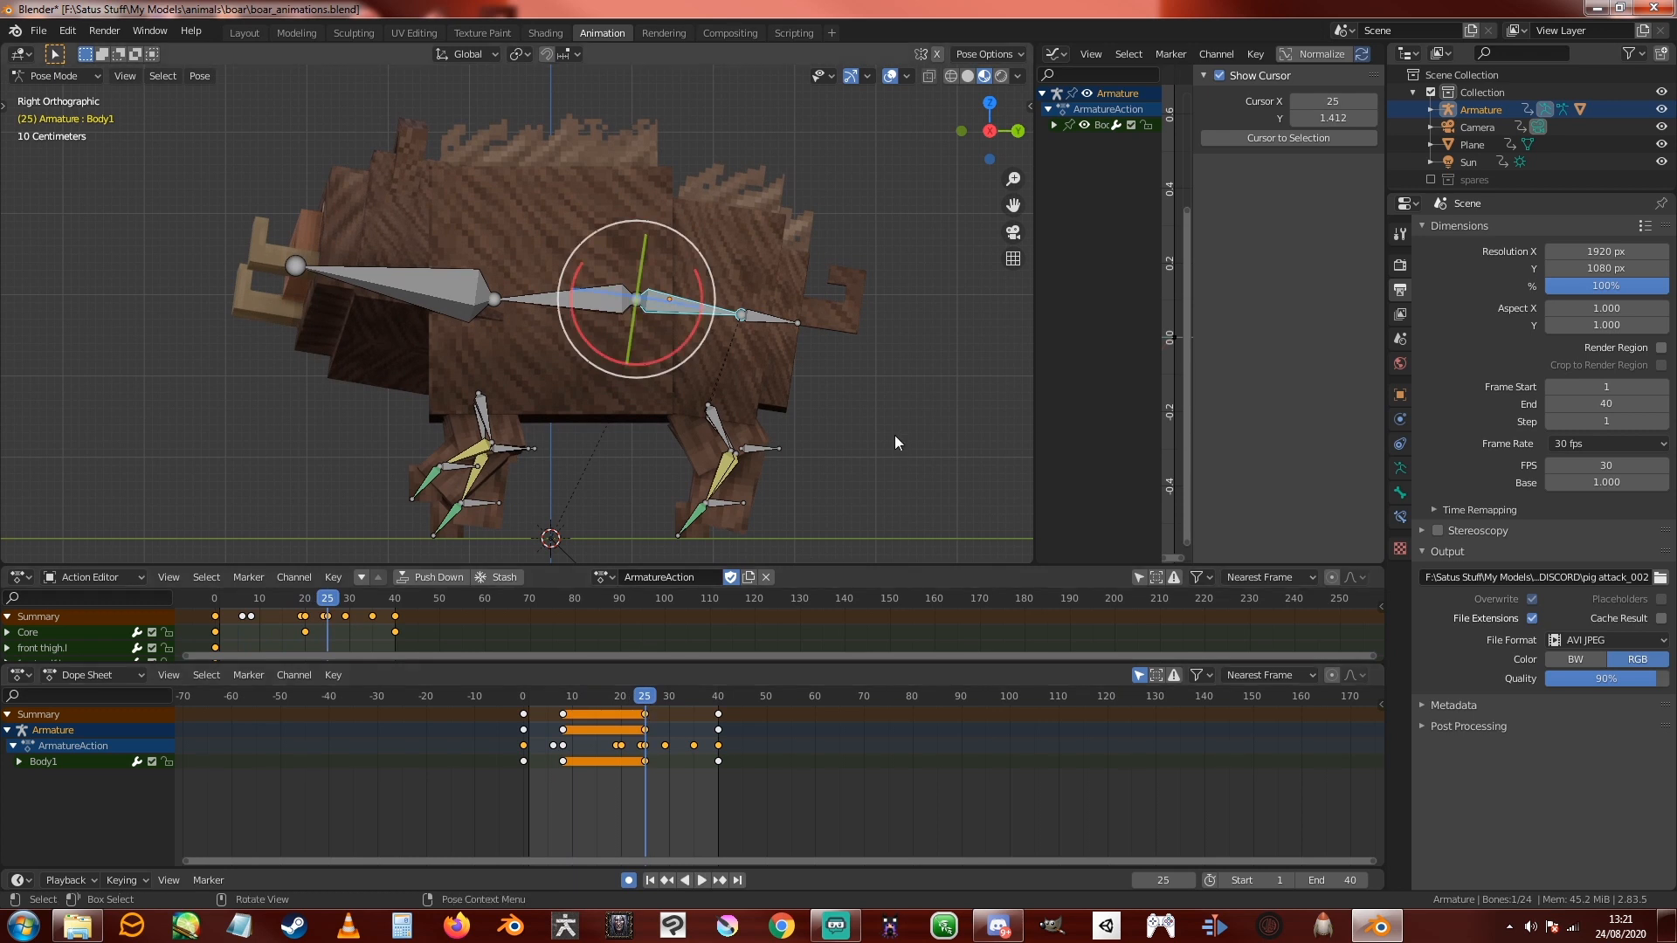
{"action": "key", "text": "r"}
{"action": "left_click", "coordinate": [922, 384]}
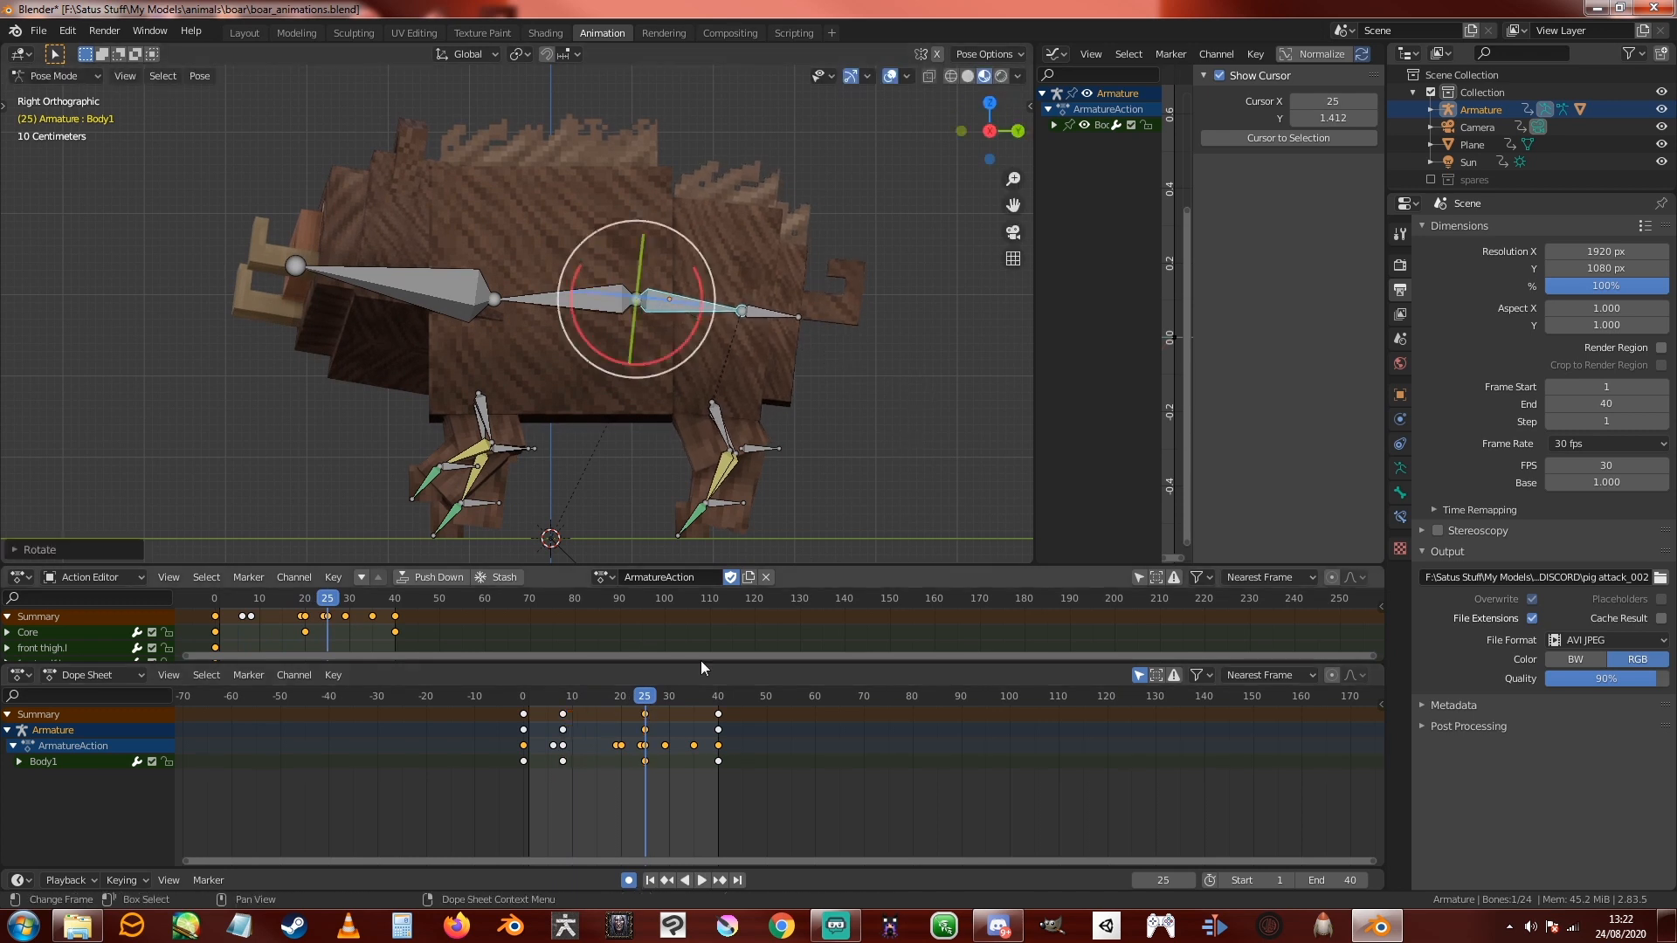
Step: Play the animation without overlays and examine the hindquarters' new motion from the front and the side
{"action": "mouse_move", "coordinate": [646, 705]}
{"action": "left_mouse_down"}
{"action": "mouse_move", "coordinate": [528, 709]}
{"action": "mouse_move", "coordinate": [653, 711]}
{"action": "left_mouse_up"}
{"action": "middle_click_drag", "start_coordinate": [646, 525], "coordinate": [708, 549]}
{"action": "scroll", "coordinate": [751, 450], "scroll_direction": "down", "scroll_amount": 3}
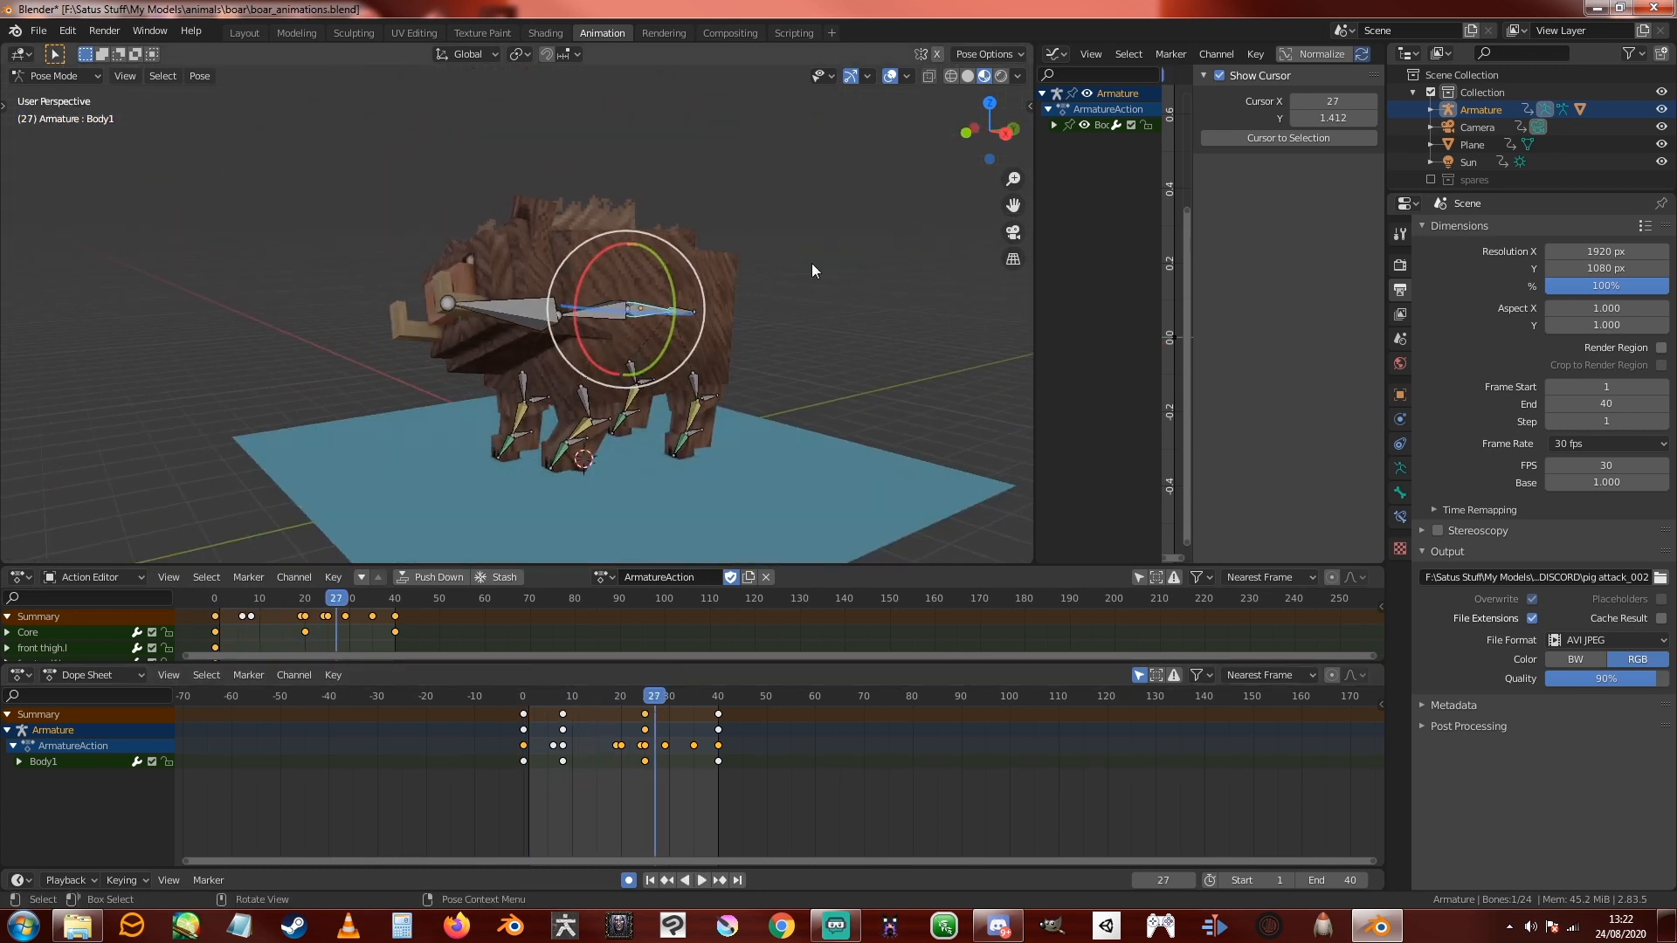
{"action": "left_click", "coordinate": [702, 880]}
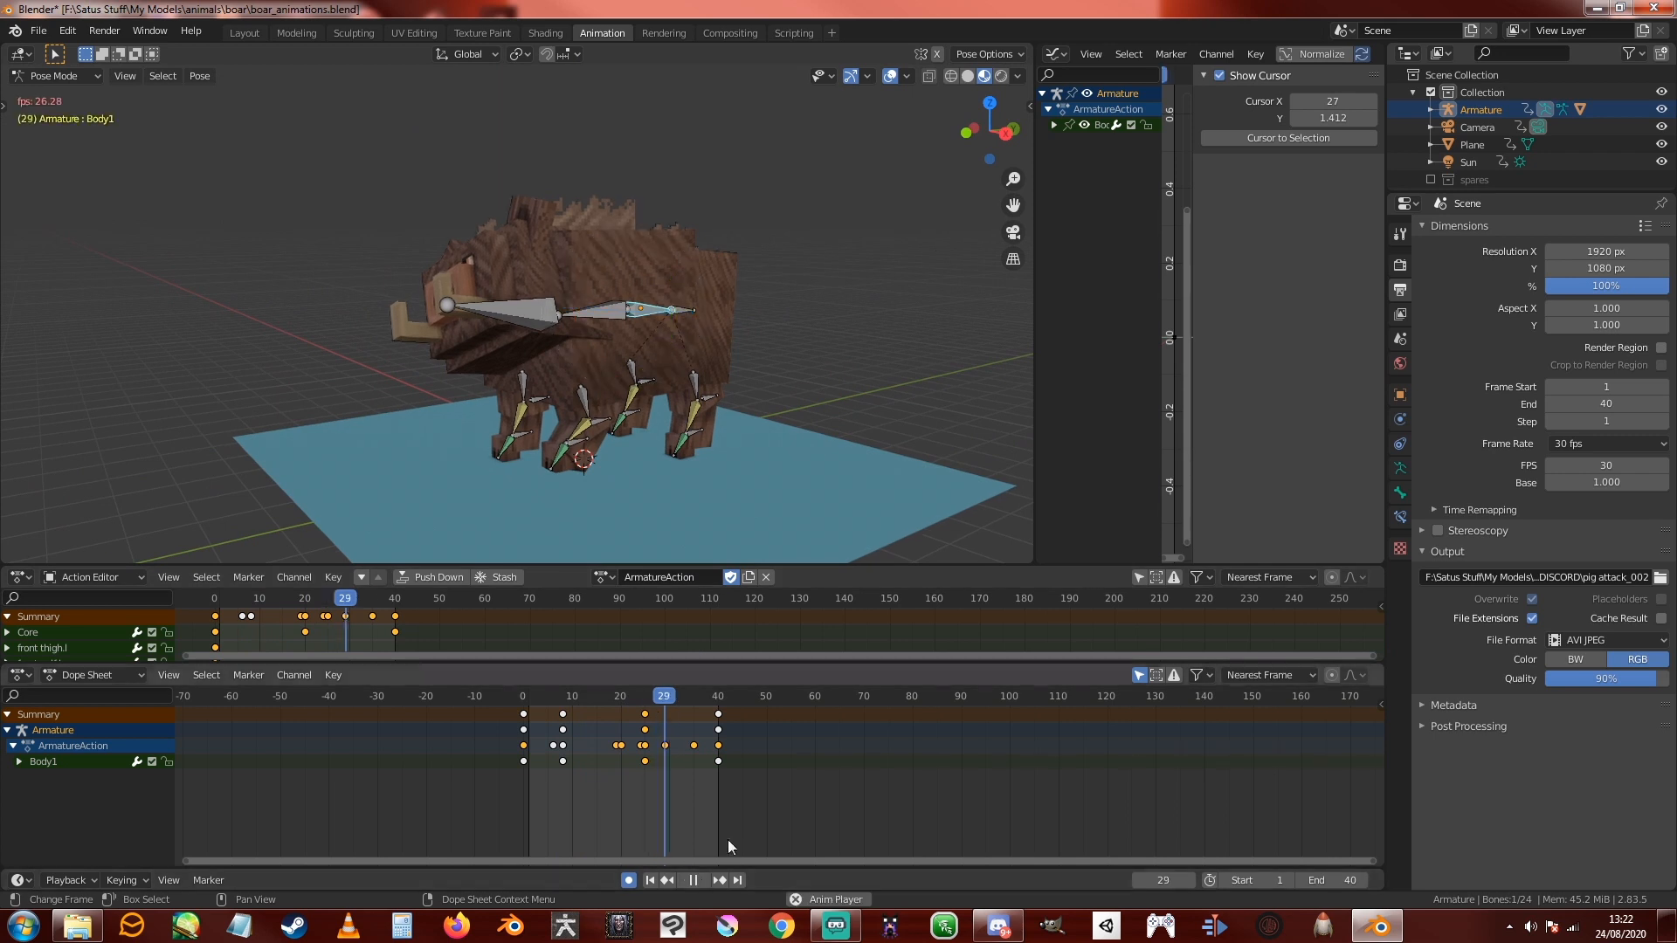
{"action": "left_click", "coordinate": [893, 76]}
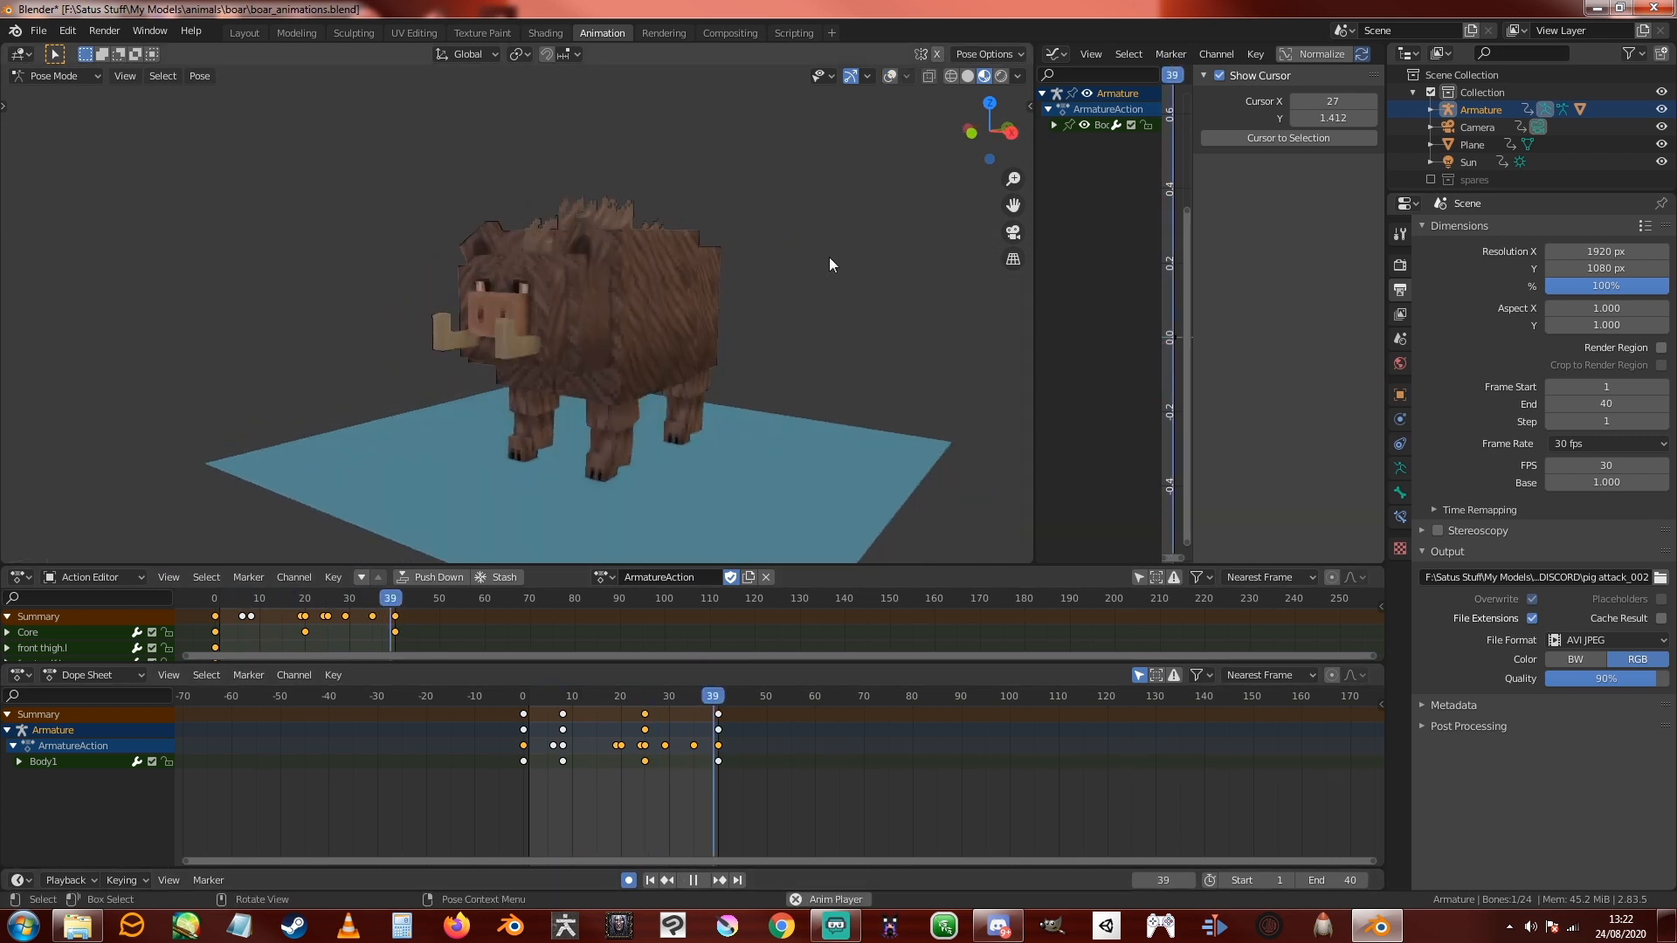
{"action": "middle_click_drag", "start_coordinate": [806, 259], "coordinate": [757, 300]}
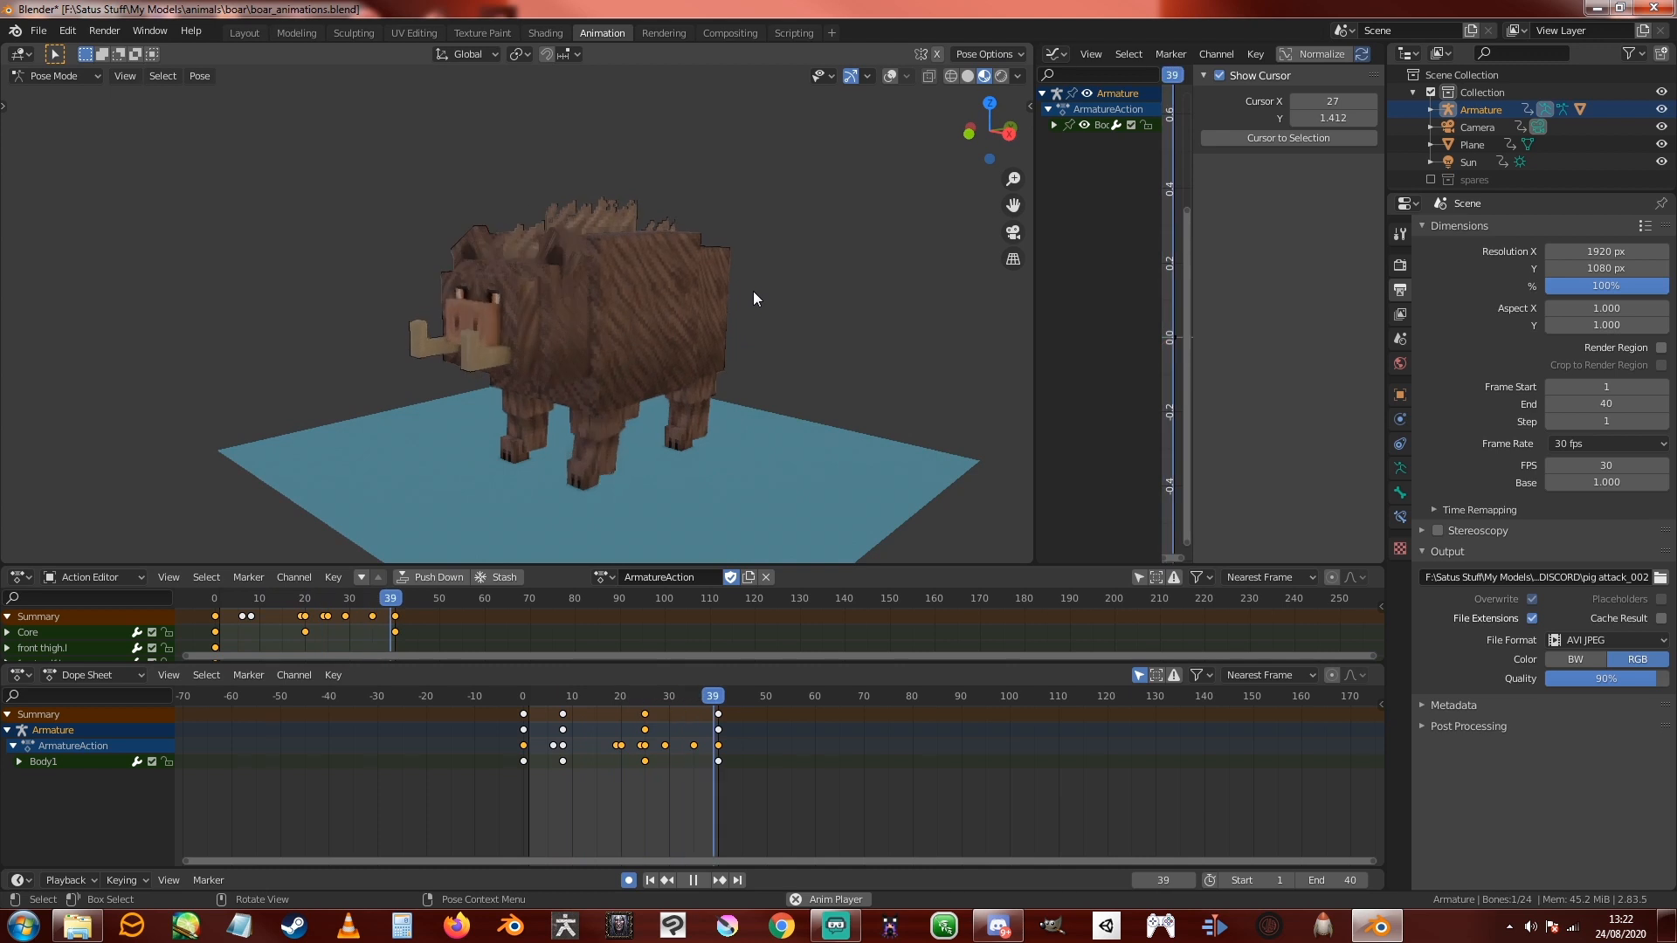
{"action": "middle_click_drag", "start_coordinate": [753, 292], "coordinate": [591, 338]}
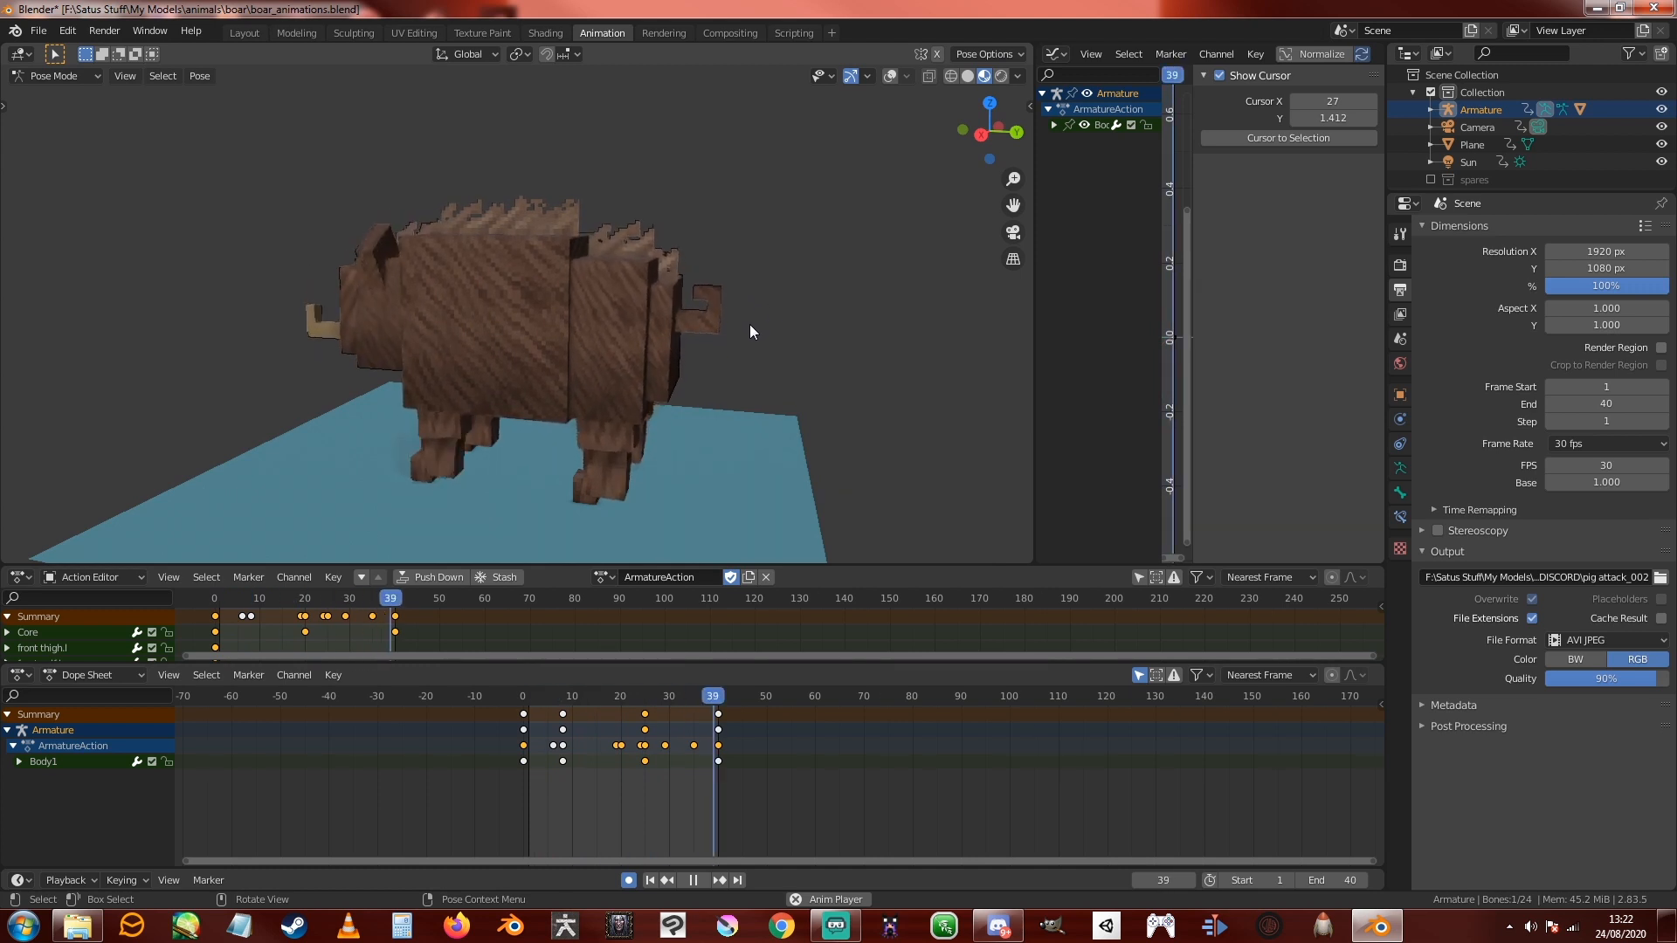
{"action": "middle_click_drag", "start_coordinate": [599, 337], "coordinate": [781, 345]}
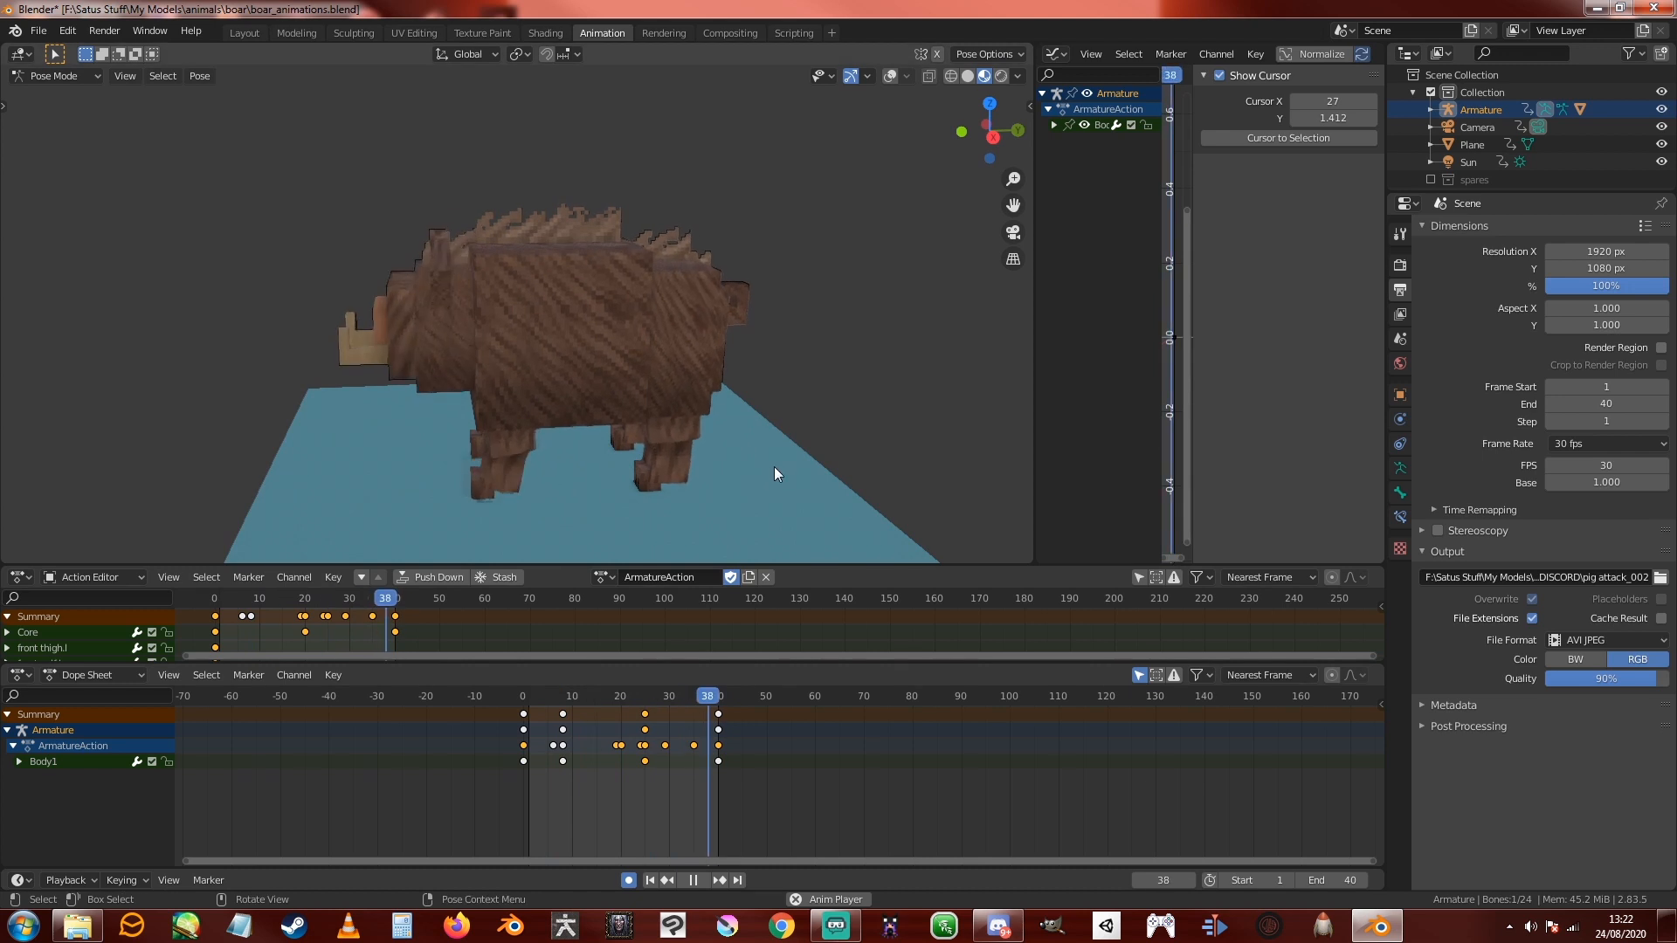
{"action": "middle_click_drag", "start_coordinate": [774, 467], "coordinate": [748, 525]}
{"action": "left_click", "coordinate": [693, 879]}
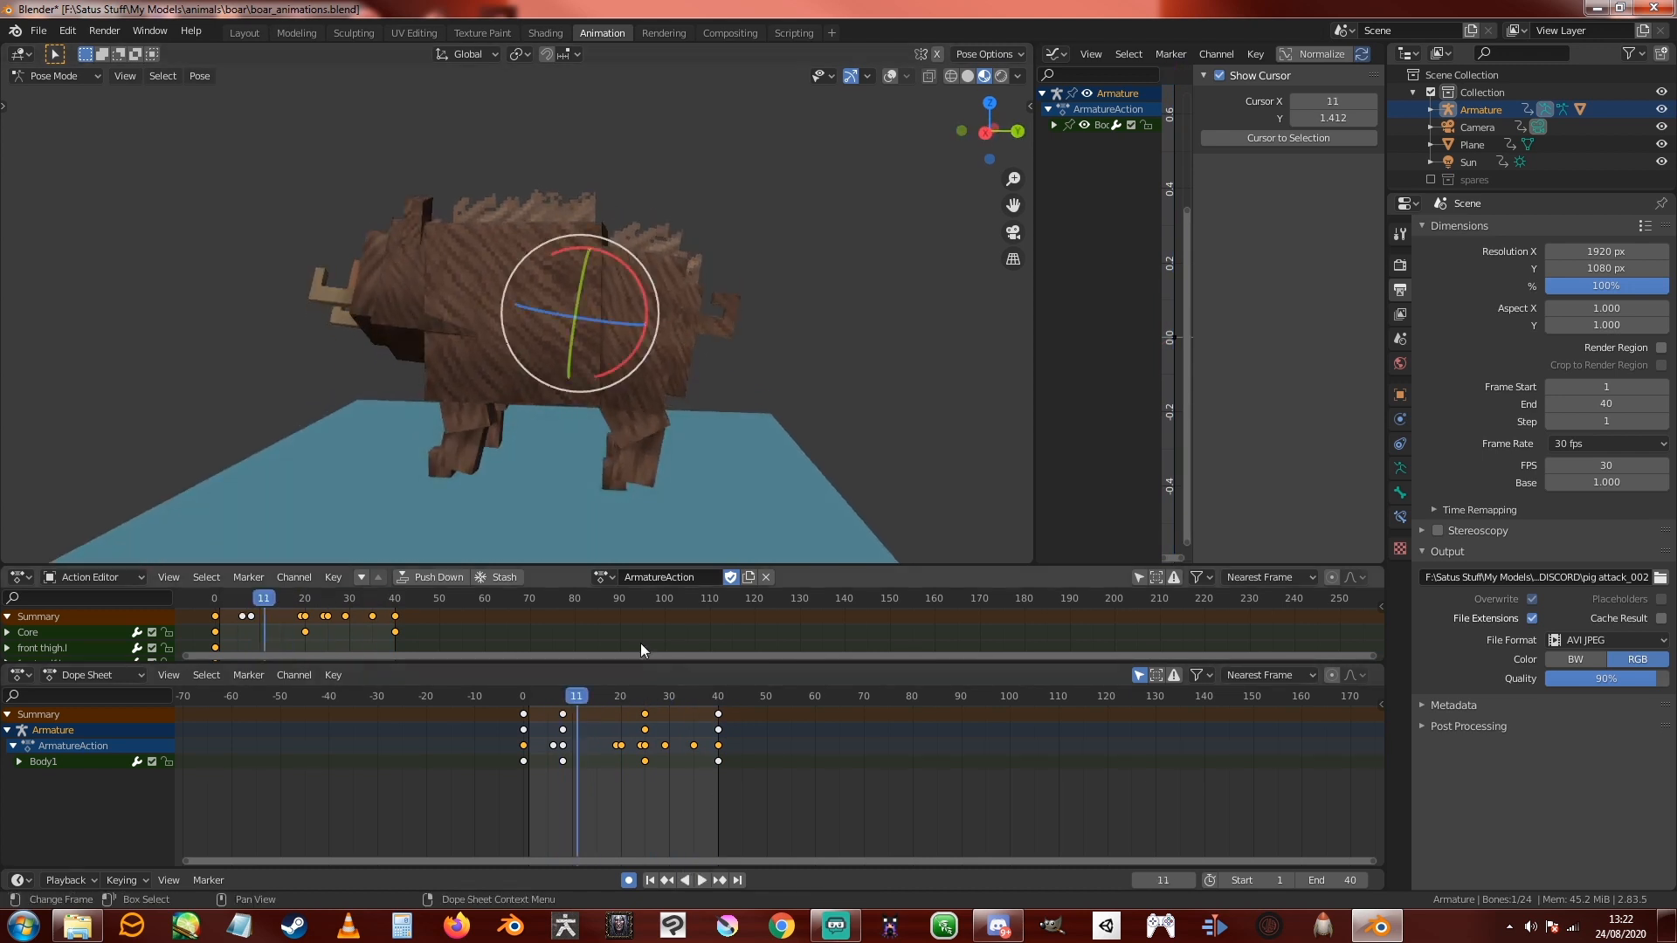
Step: Scrub the animation to frame 35 from the side and replay it from the front, checking the combined head and body motion
{"action": "left_click", "coordinate": [574, 697]}
{"action": "key", "text": "space"}
{"action": "left_click", "coordinate": [602, 699]}
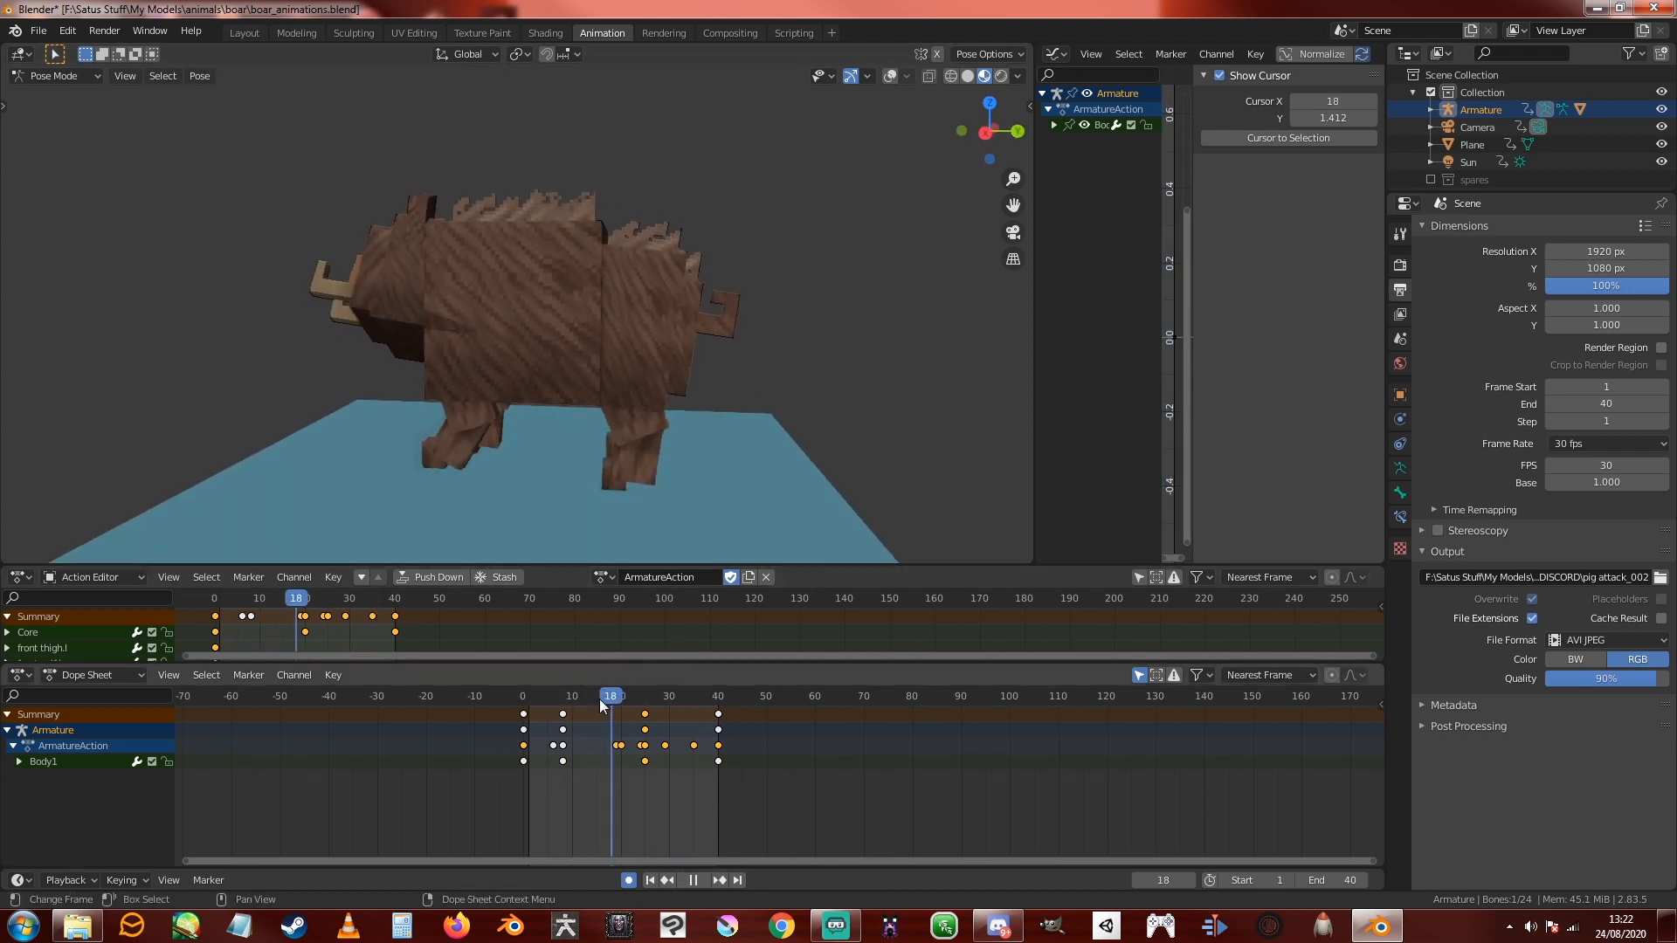
{"action": "key", "text": "space"}
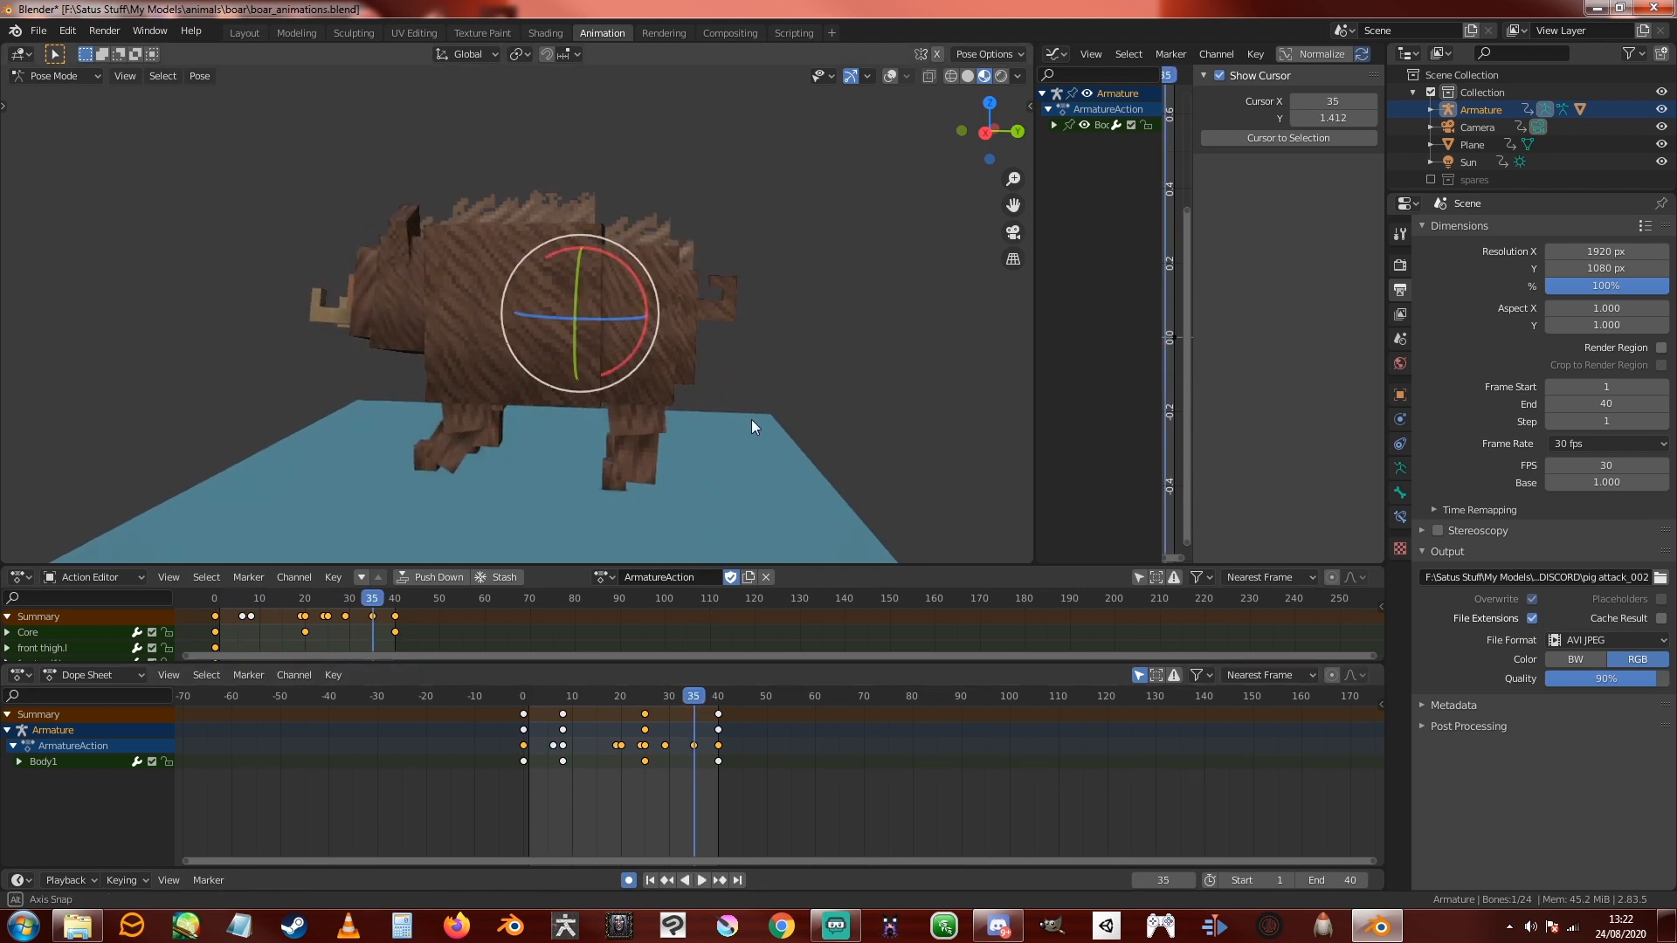
{"action": "middle_click_drag", "start_coordinate": [752, 419], "coordinate": [769, 542]}
{"action": "key", "text": "space"}
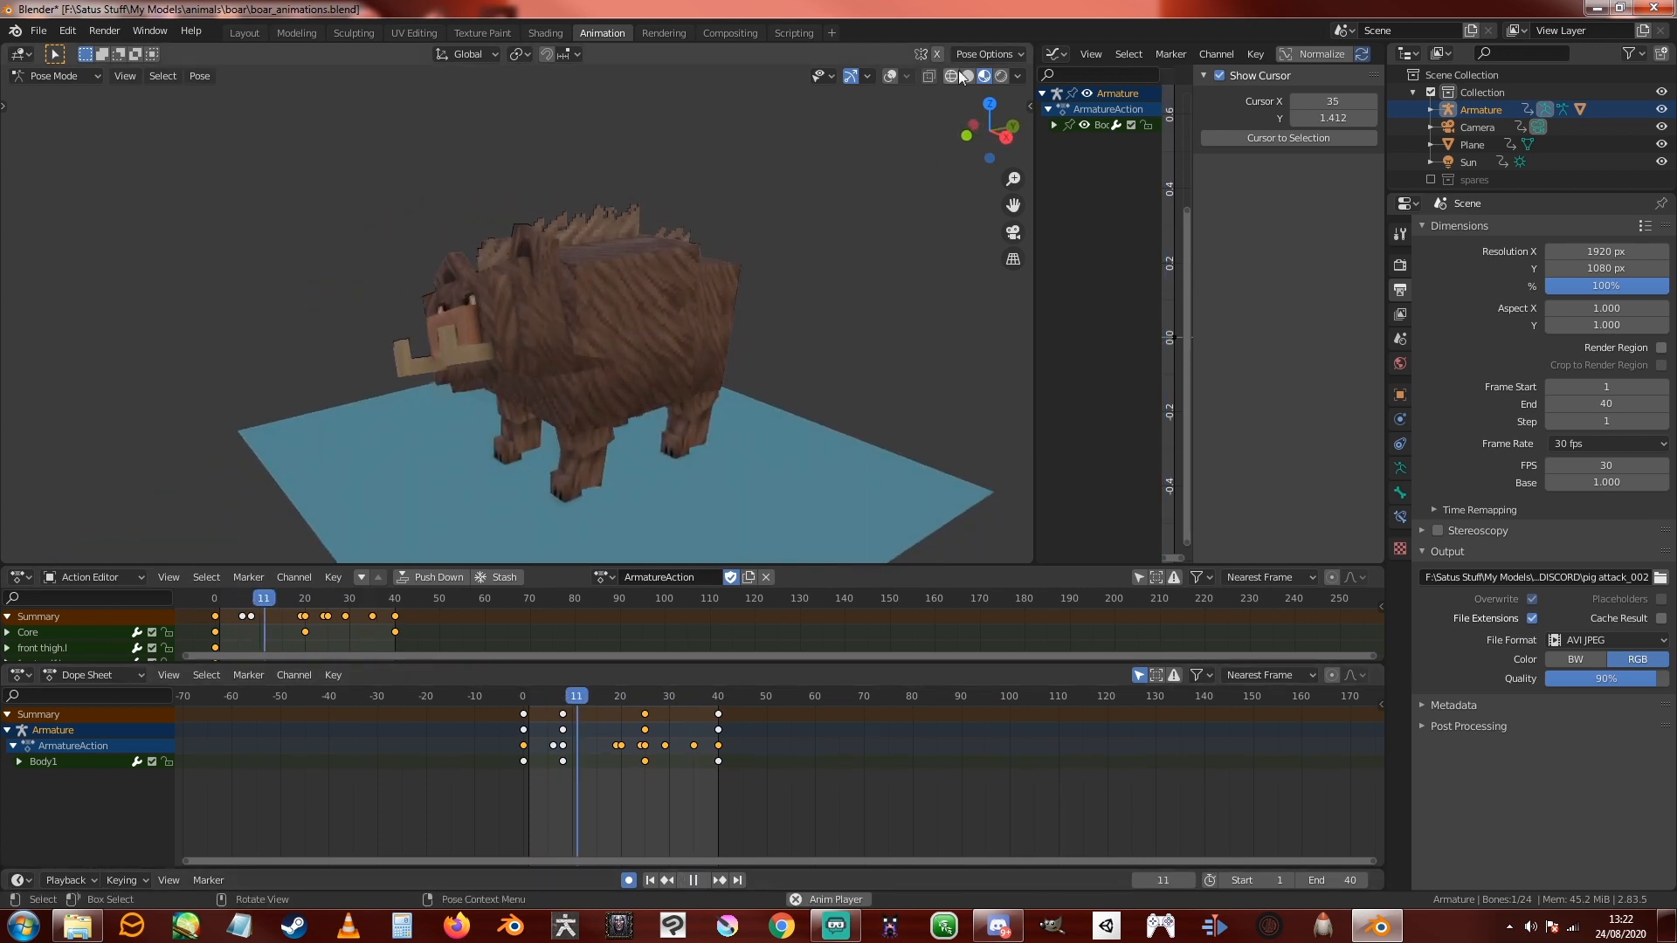
{"action": "middle_click_drag", "start_coordinate": [832, 185], "coordinate": [884, 195]}
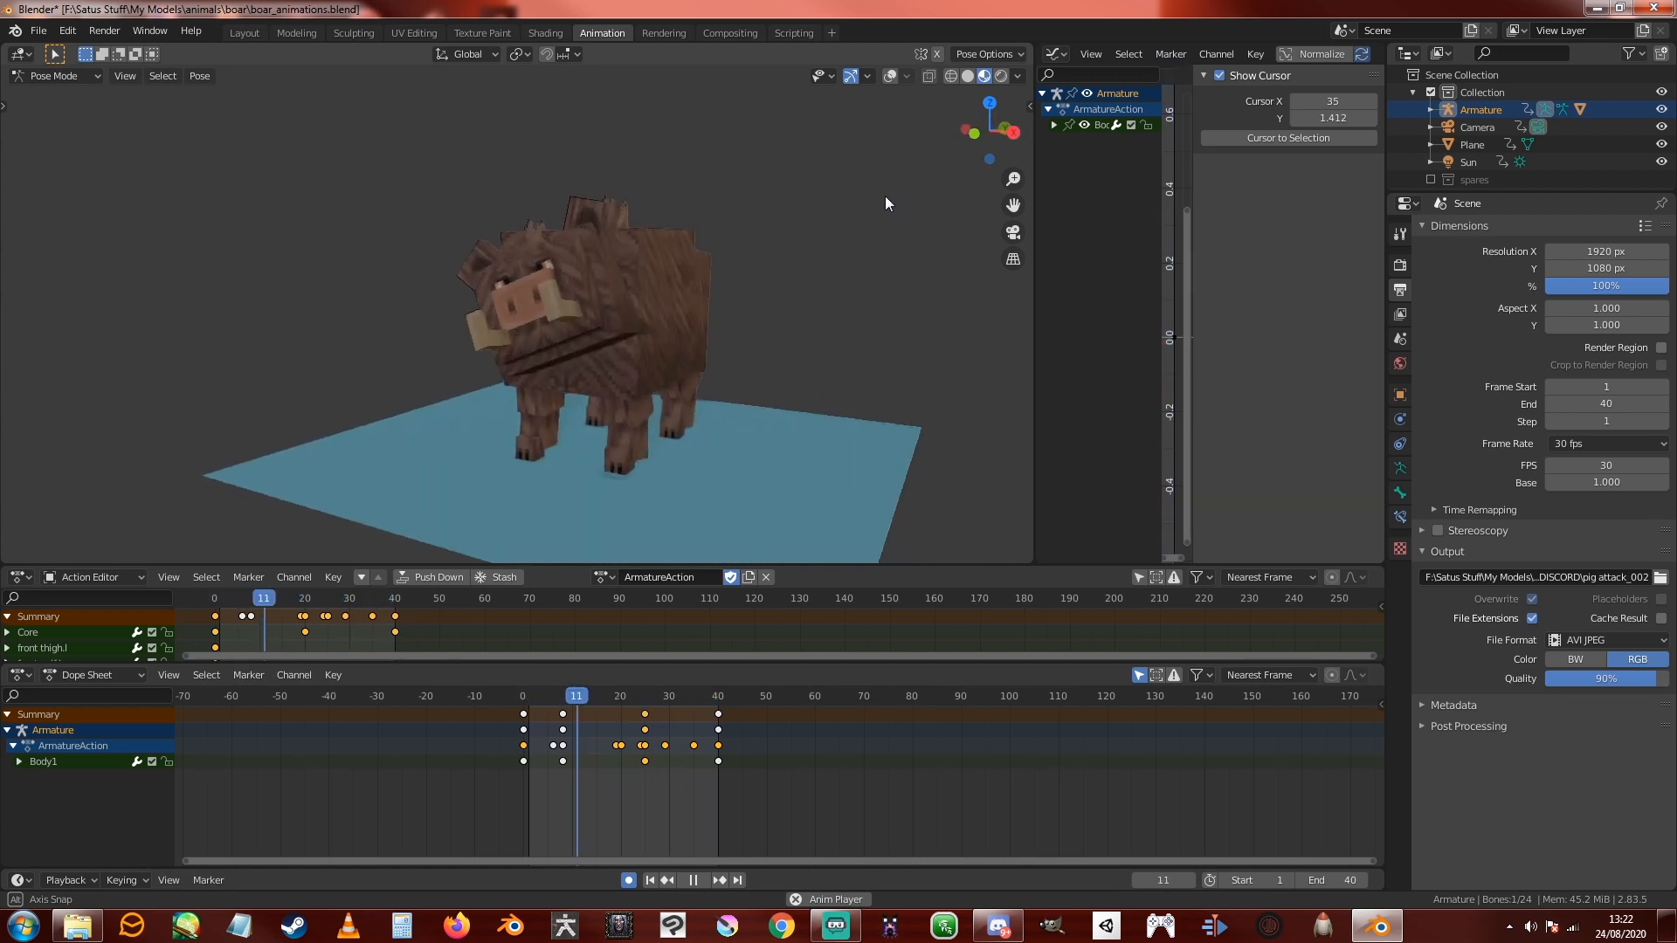
{"action": "key", "text": "space"}
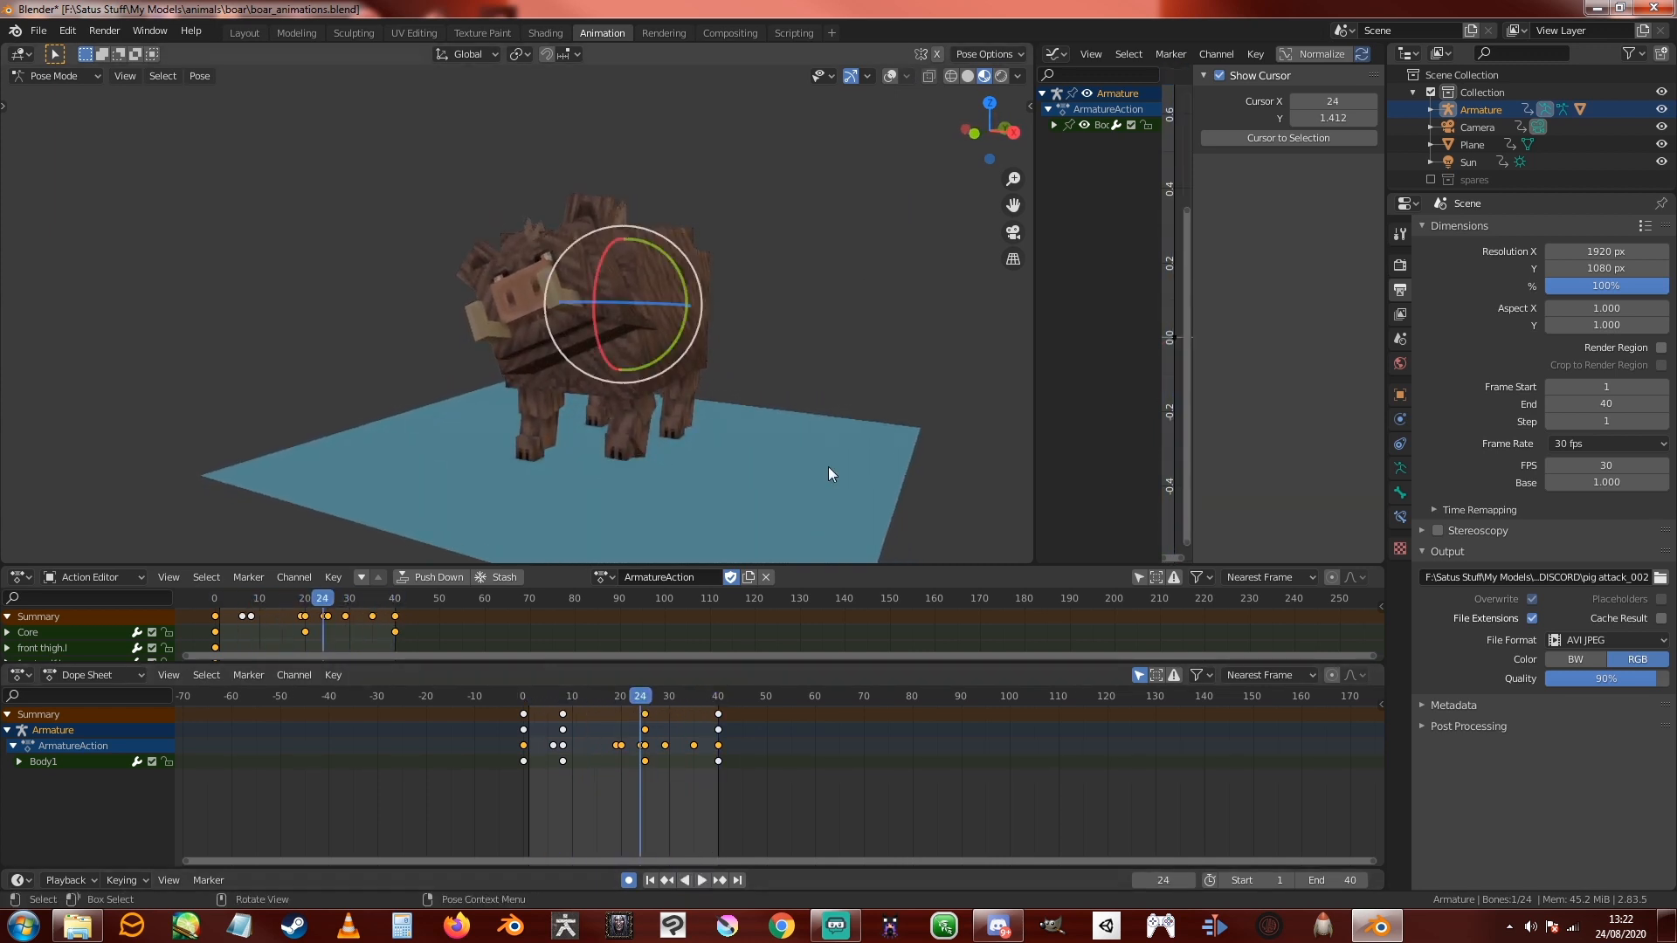
Step: Return to frame 0, turn the viewport overlays back on and select the Core bone
{"action": "left_click_drag", "start_coordinate": [642, 704], "coordinate": [525, 712]}
{"action": "left_click", "coordinate": [891, 76]}
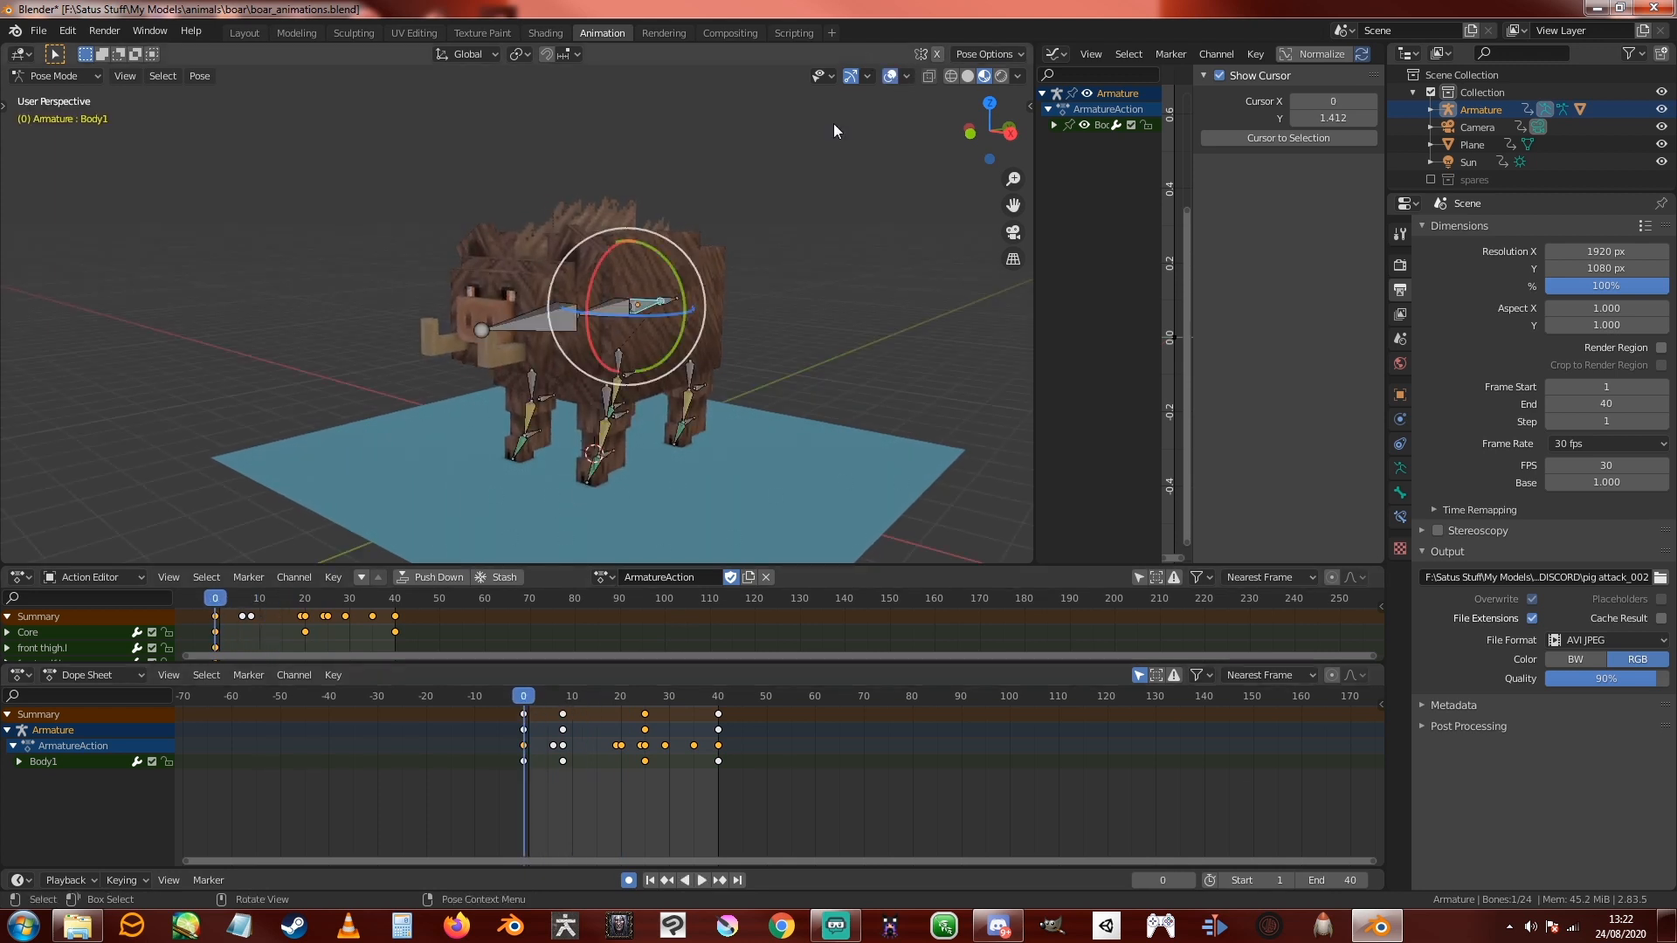
{"action": "left_click", "coordinate": [623, 310]}
{"action": "middle_click_drag", "start_coordinate": [827, 185], "coordinate": [780, 214]}
{"action": "scroll", "coordinate": [805, 208], "scroll_direction": "up", "scroll_amount": 1}
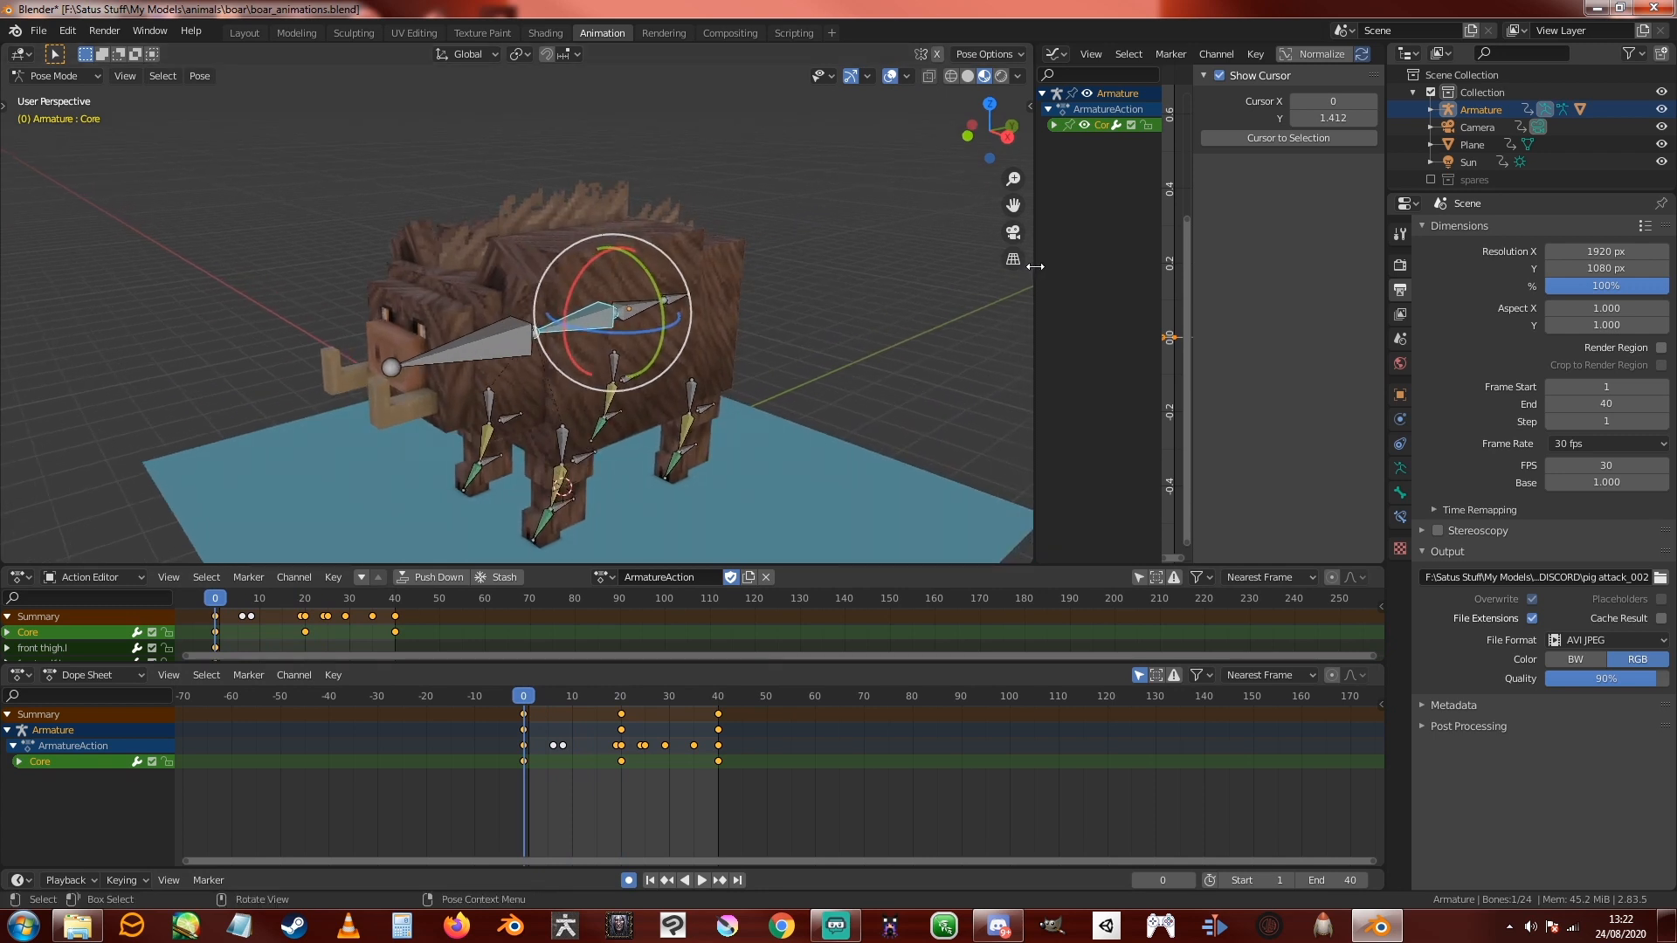
Step: Enlarge the Graph Editor, expand the Core bone's channels and select its X Location curve
{"action": "left_click_drag", "start_coordinate": [1033, 271], "coordinate": [649, 310]}
{"action": "middle_click_drag", "start_coordinate": [629, 311], "coordinate": [589, 294]}
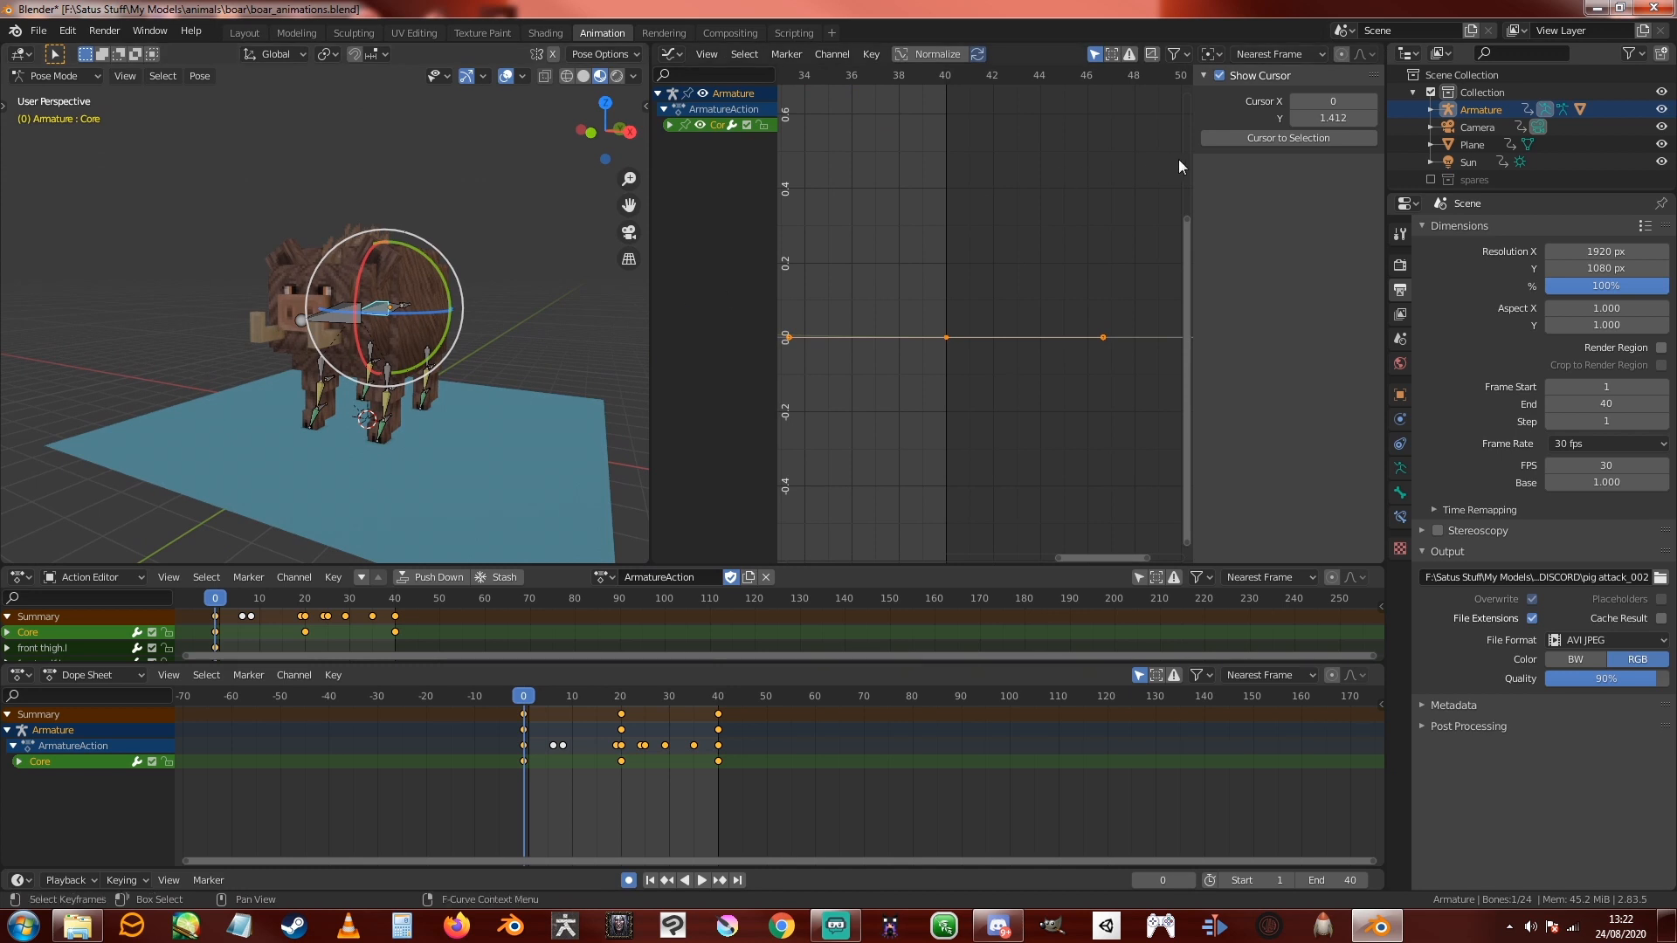
{"action": "left_click", "coordinate": [670, 124]}
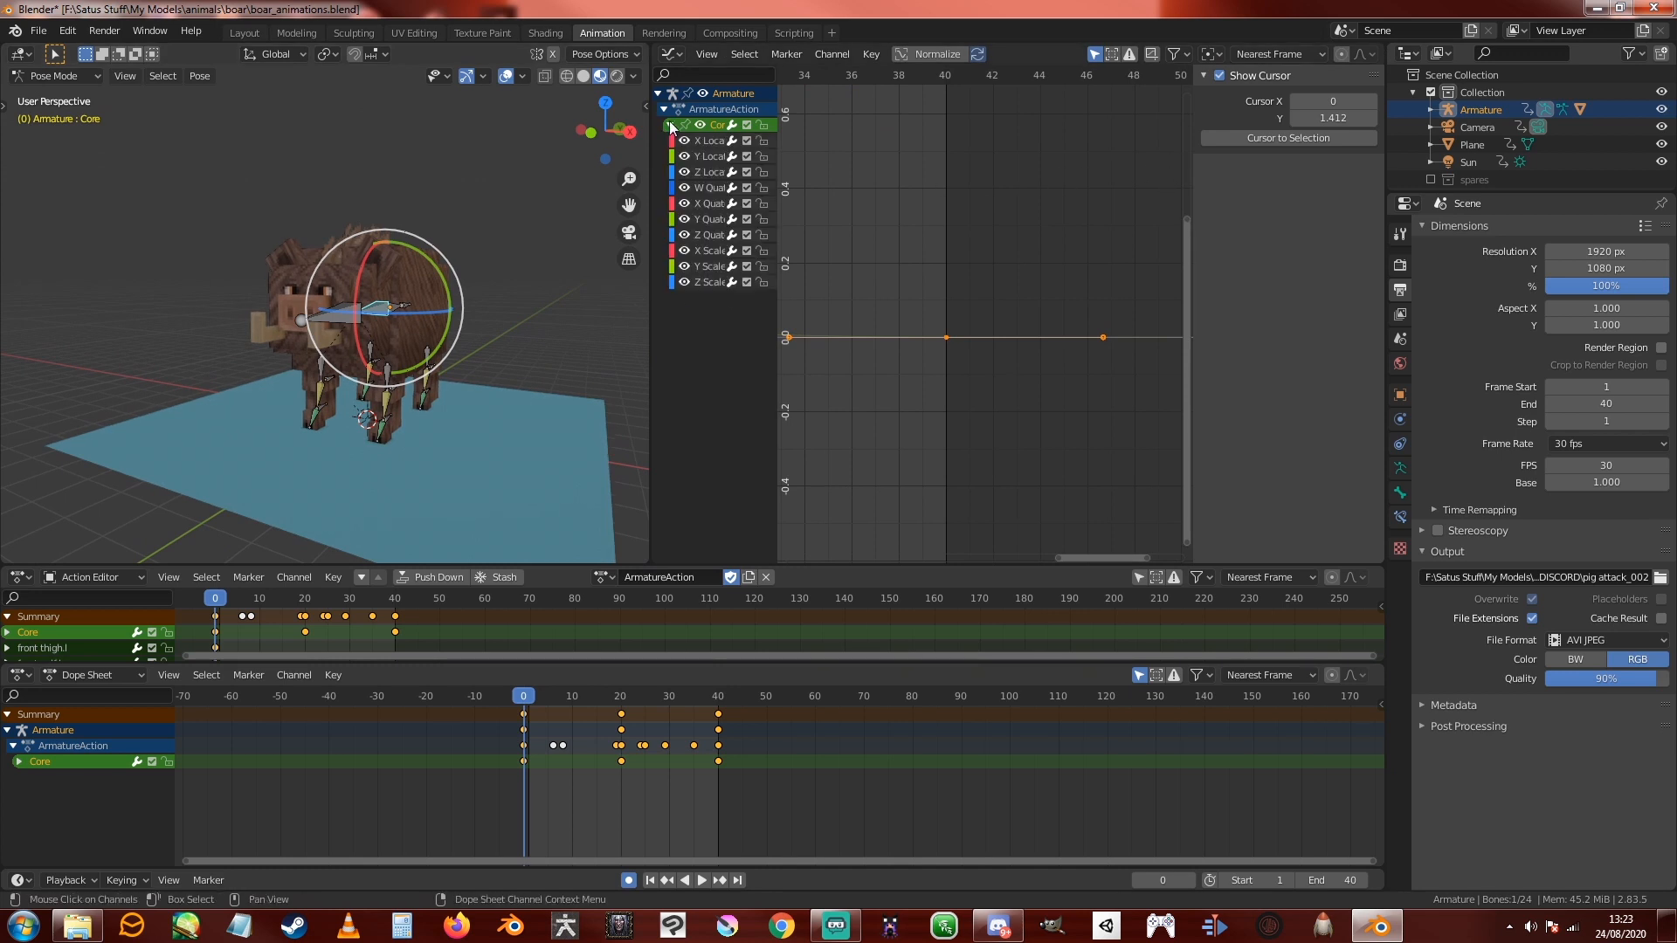
{"action": "scroll", "coordinate": [587, 186], "scroll_direction": "up", "scroll_amount": 5}
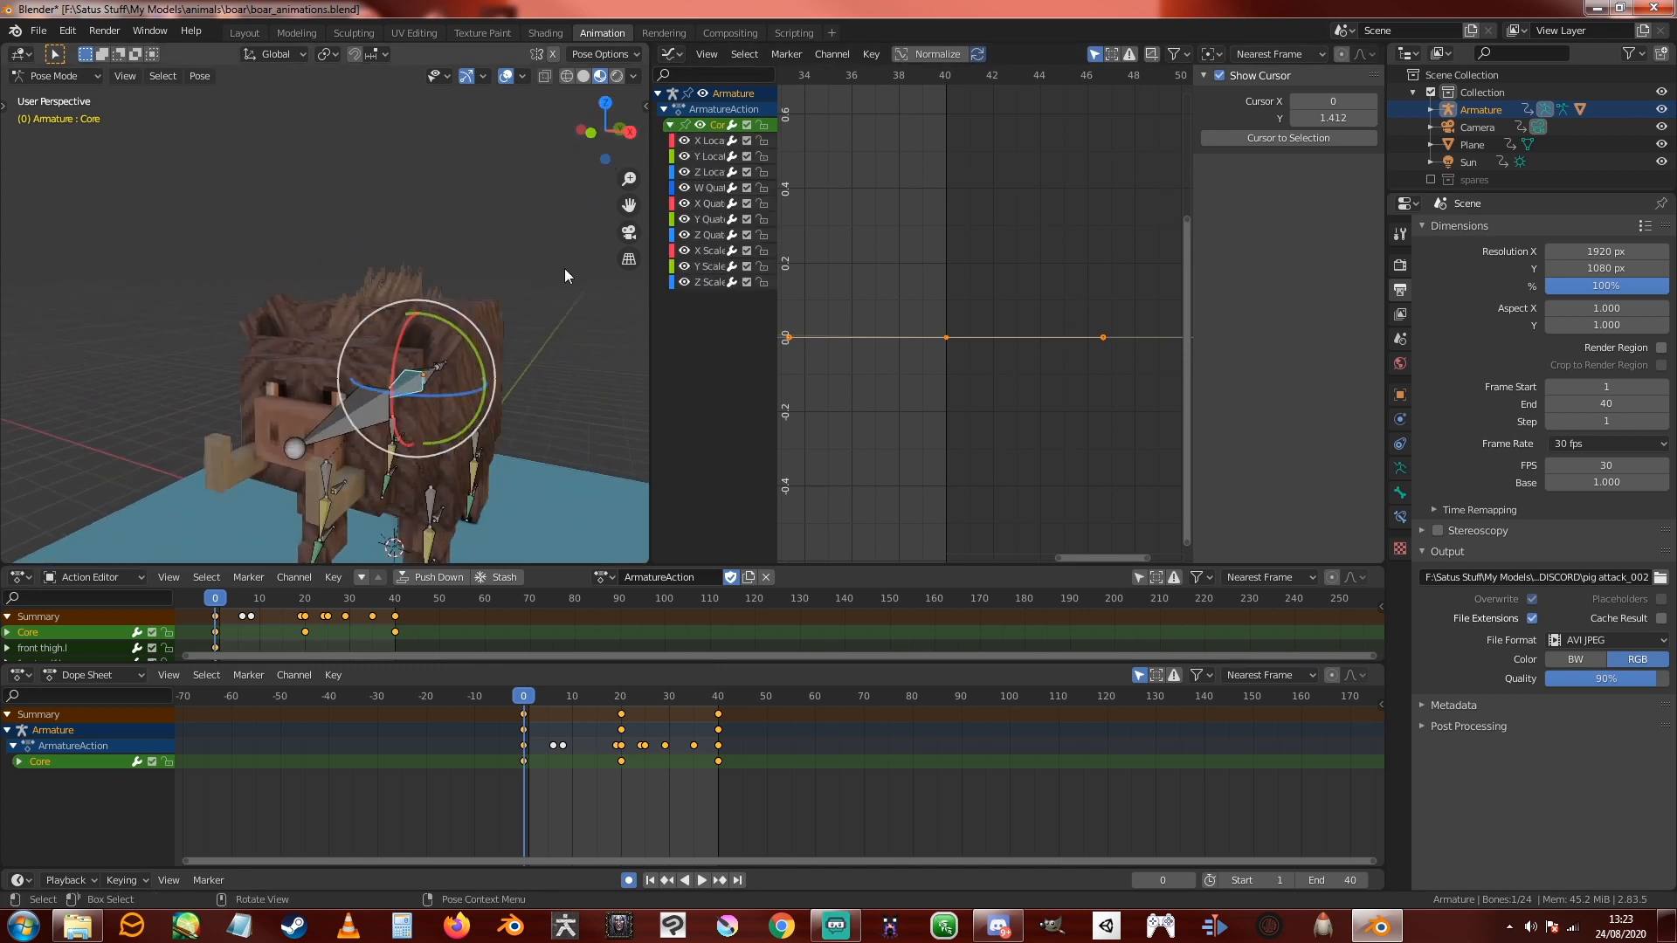
{"action": "middle_click_drag", "start_coordinate": [531, 211], "coordinate": [547, 270]}
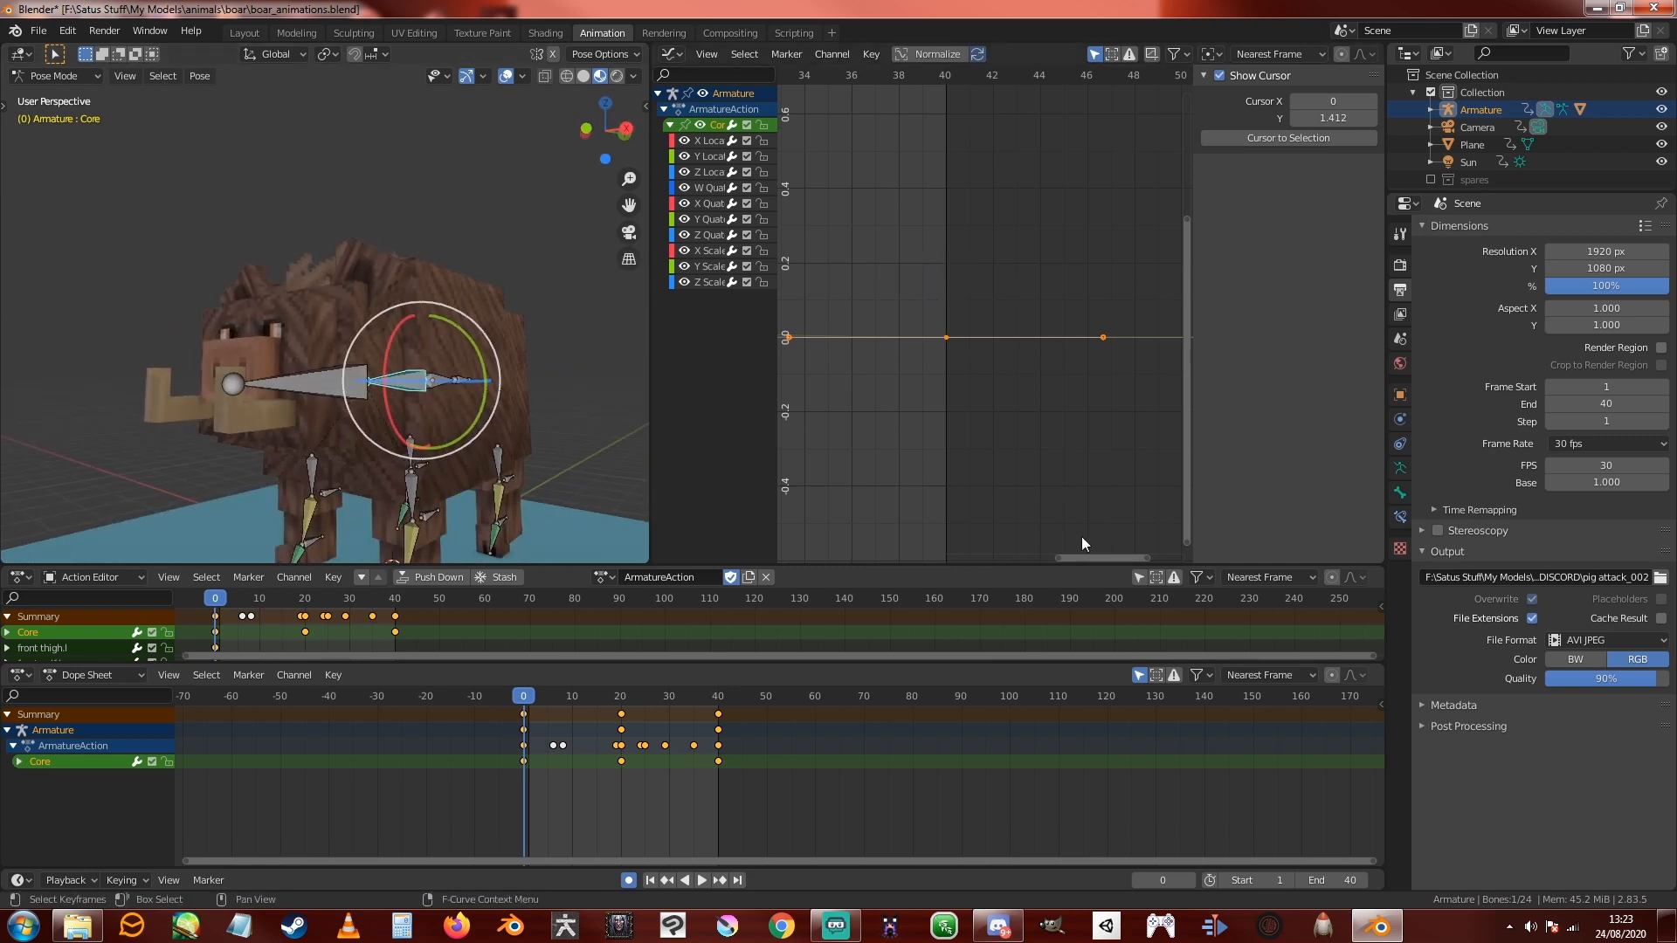
{"action": "scroll", "coordinate": [943, 376], "scroll_direction": "up", "scroll_amount": 4}
{"action": "middle_click_drag", "start_coordinate": [847, 409], "coordinate": [1013, 415]}
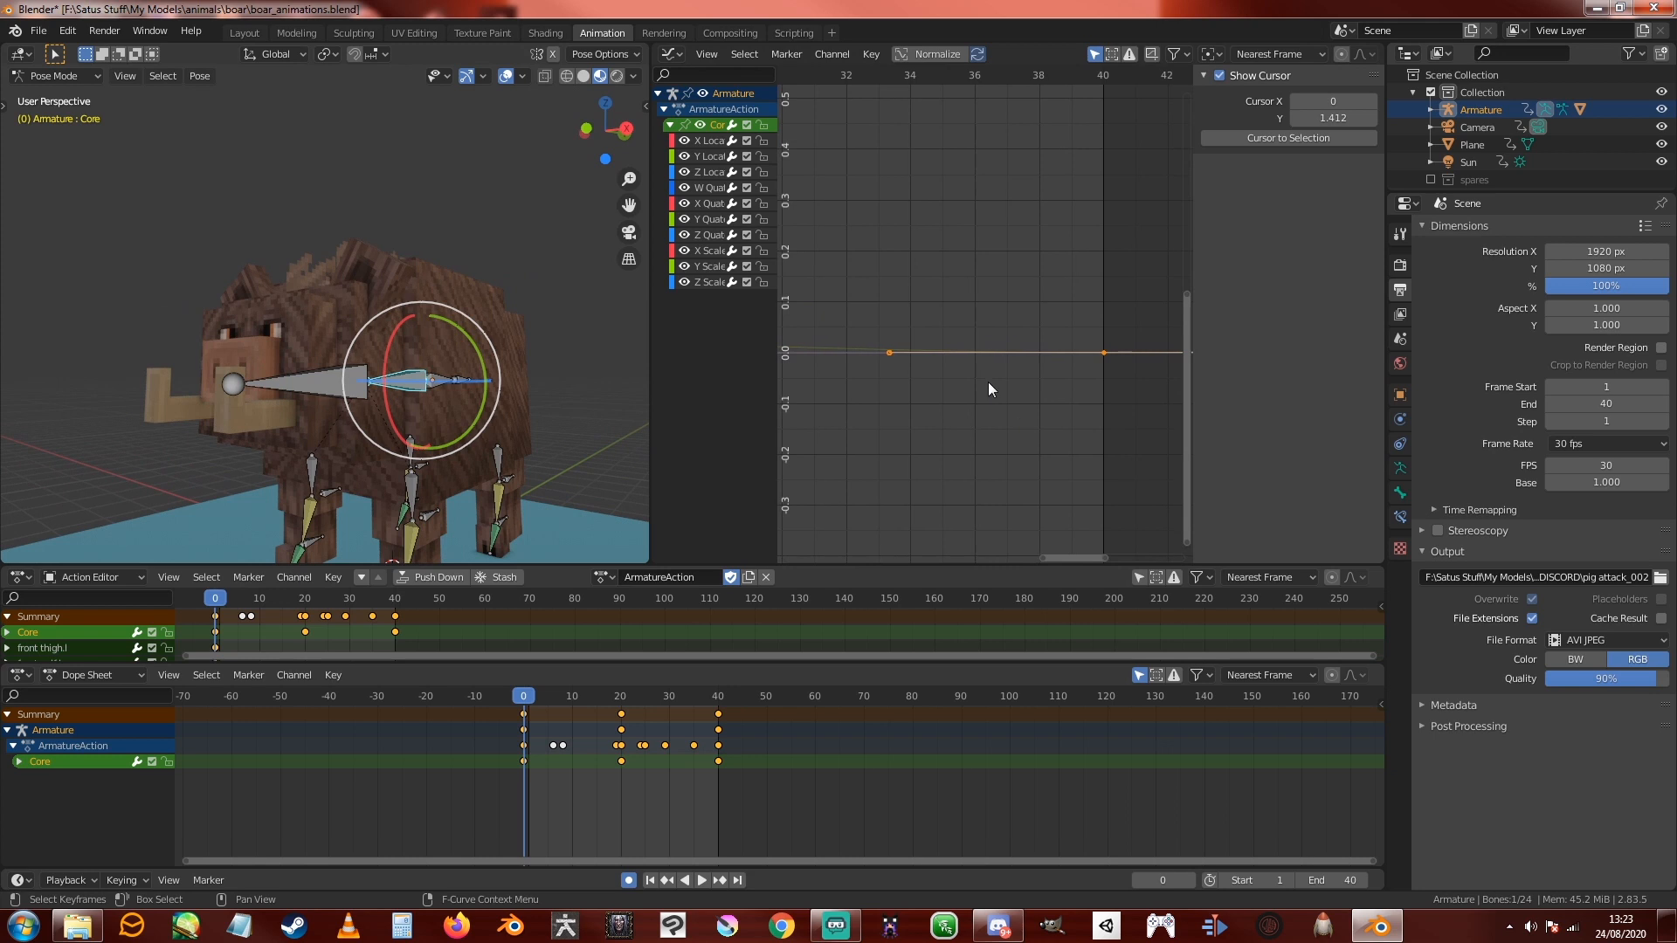
{"action": "left_click", "coordinate": [698, 144]}
{"action": "middle_click_drag", "start_coordinate": [889, 376], "coordinate": [964, 375]}
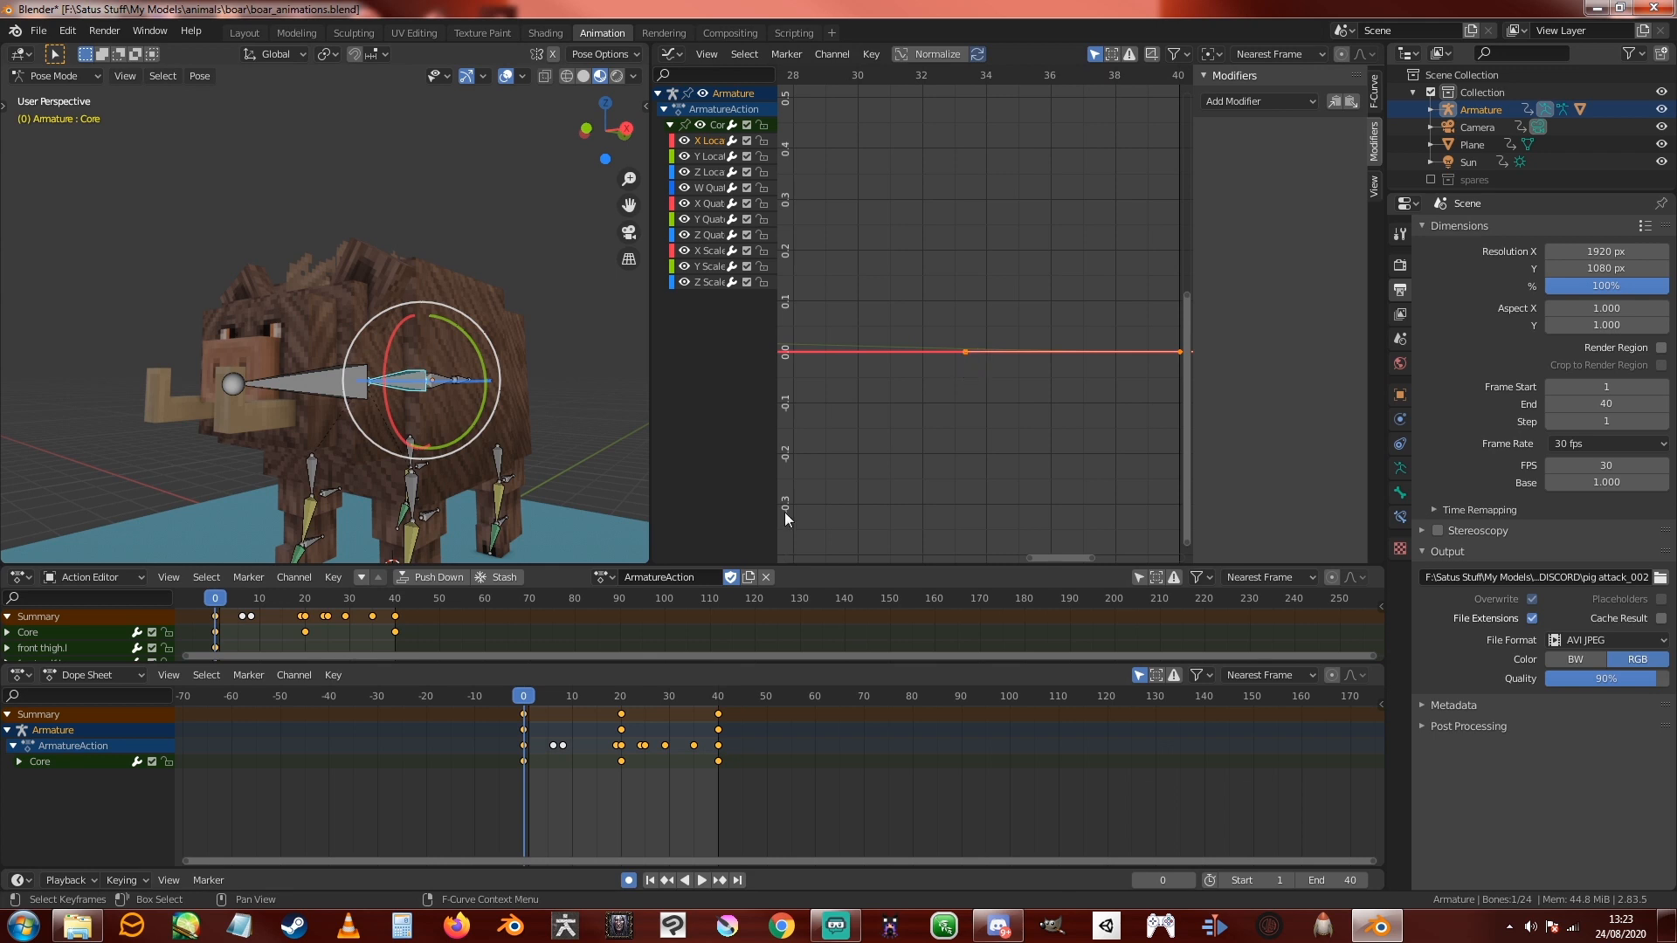
Step: Show the move gizmo on the Core bone at frame 0 and test its blue vertical axis, undoing the trial move
{"action": "key", "text": "space"}
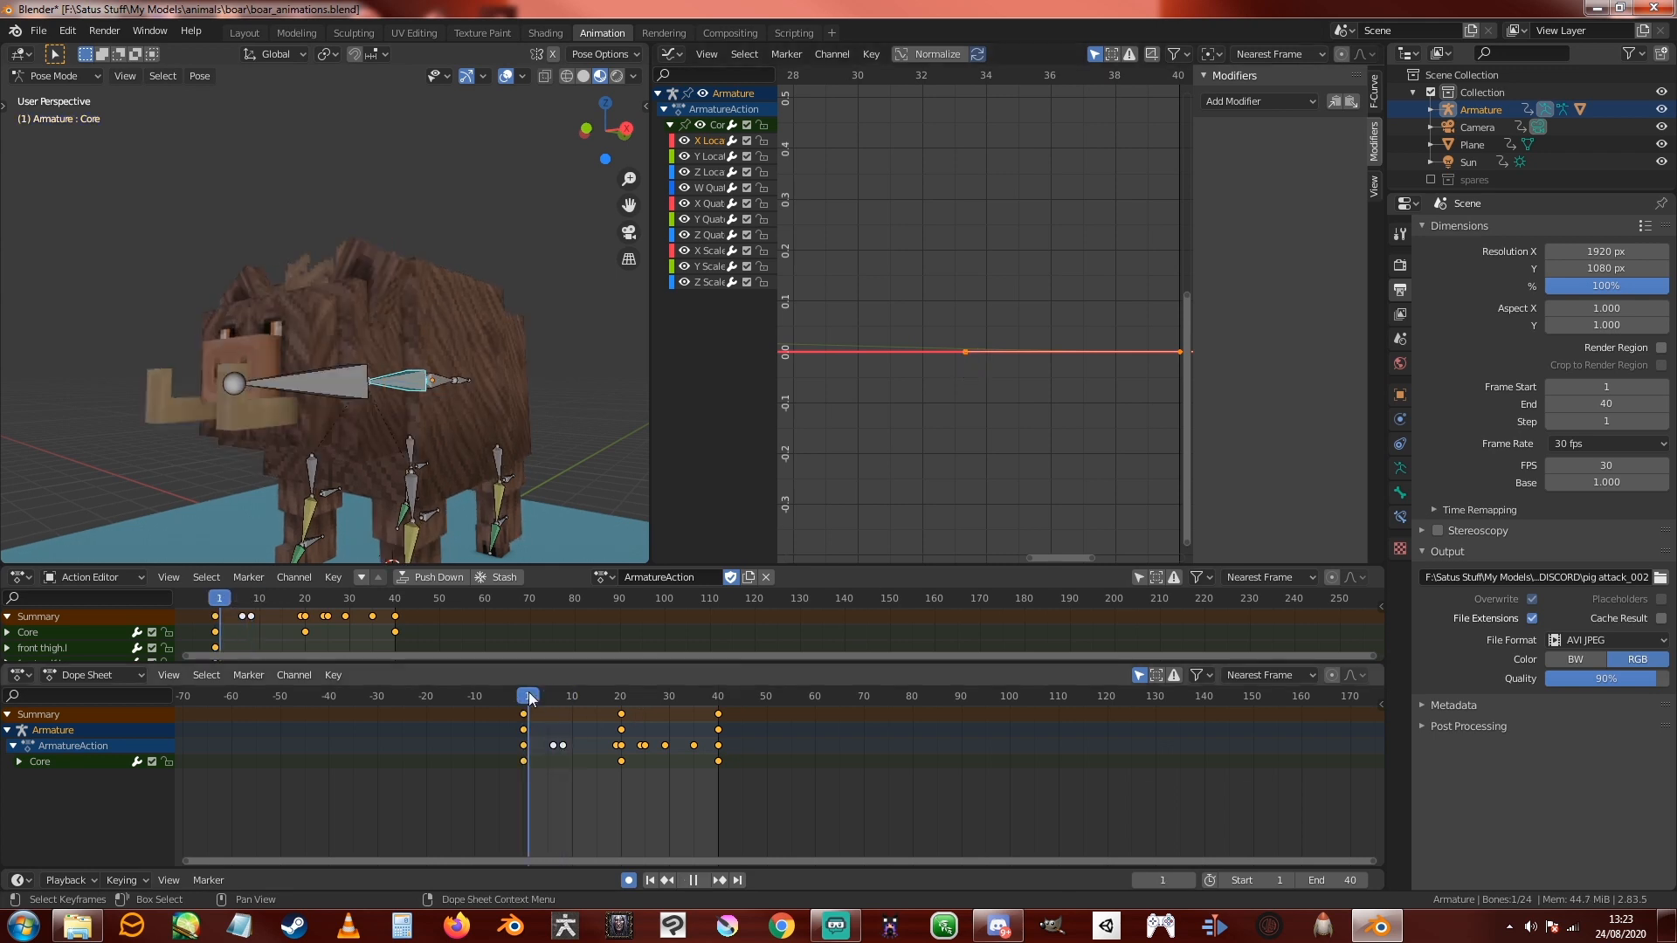
{"action": "key", "text": "space"}
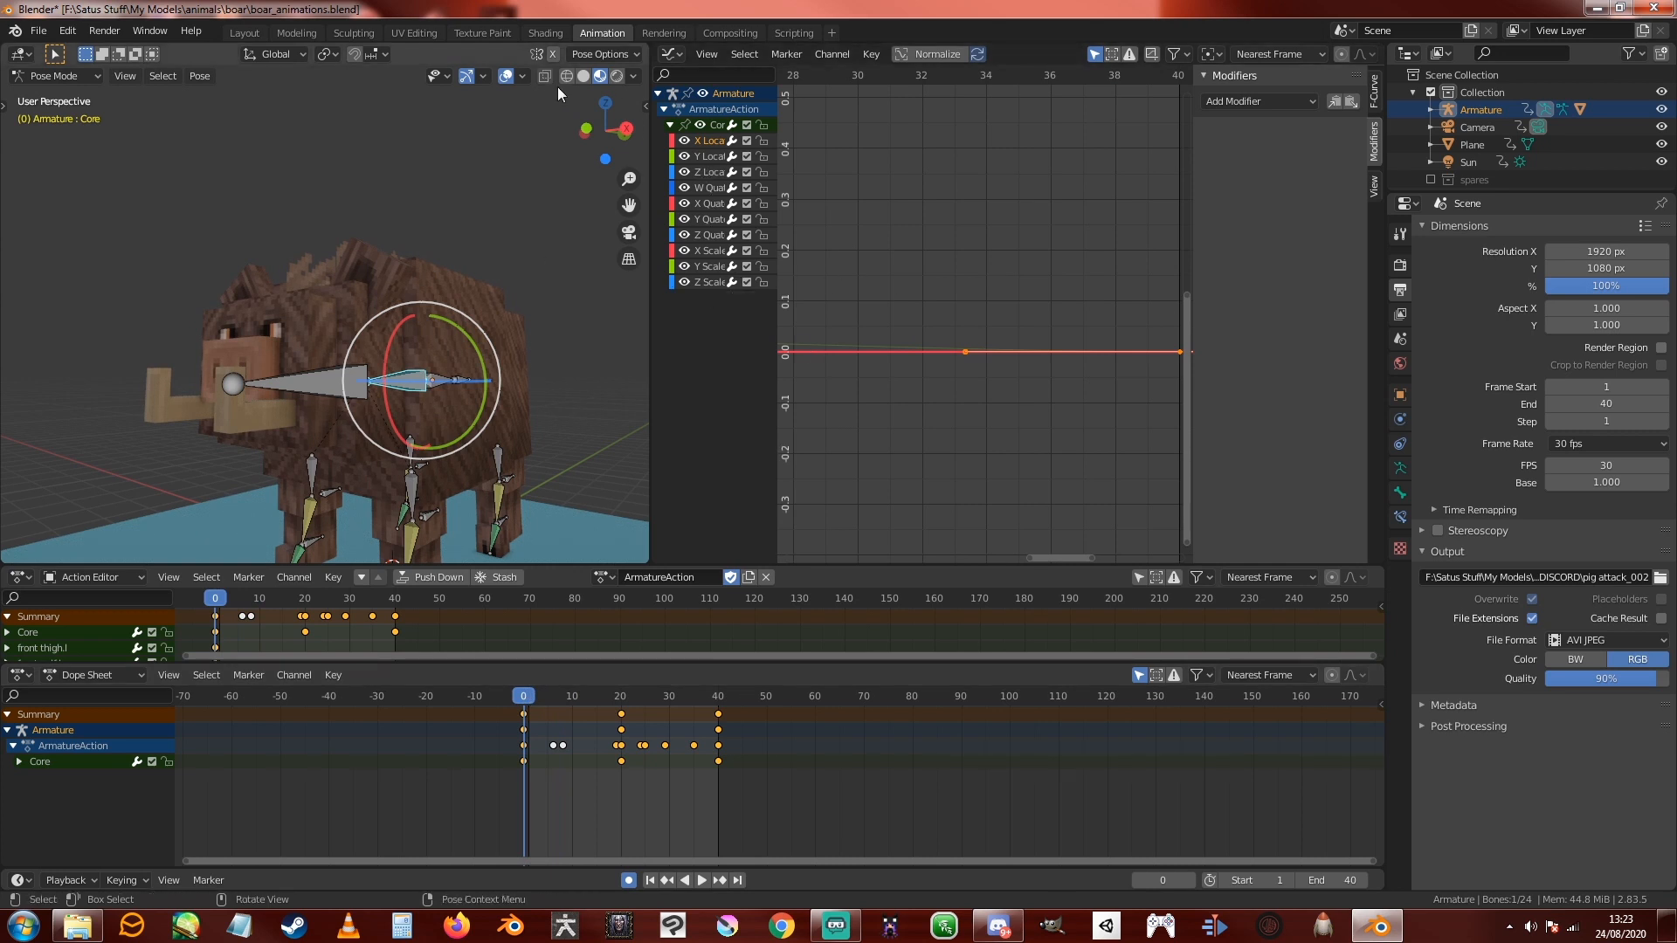
{"action": "left_click", "coordinate": [523, 77]}
{"action": "left_click", "coordinate": [485, 76]}
{"action": "middle_click_drag", "start_coordinate": [496, 292], "coordinate": [477, 407]}
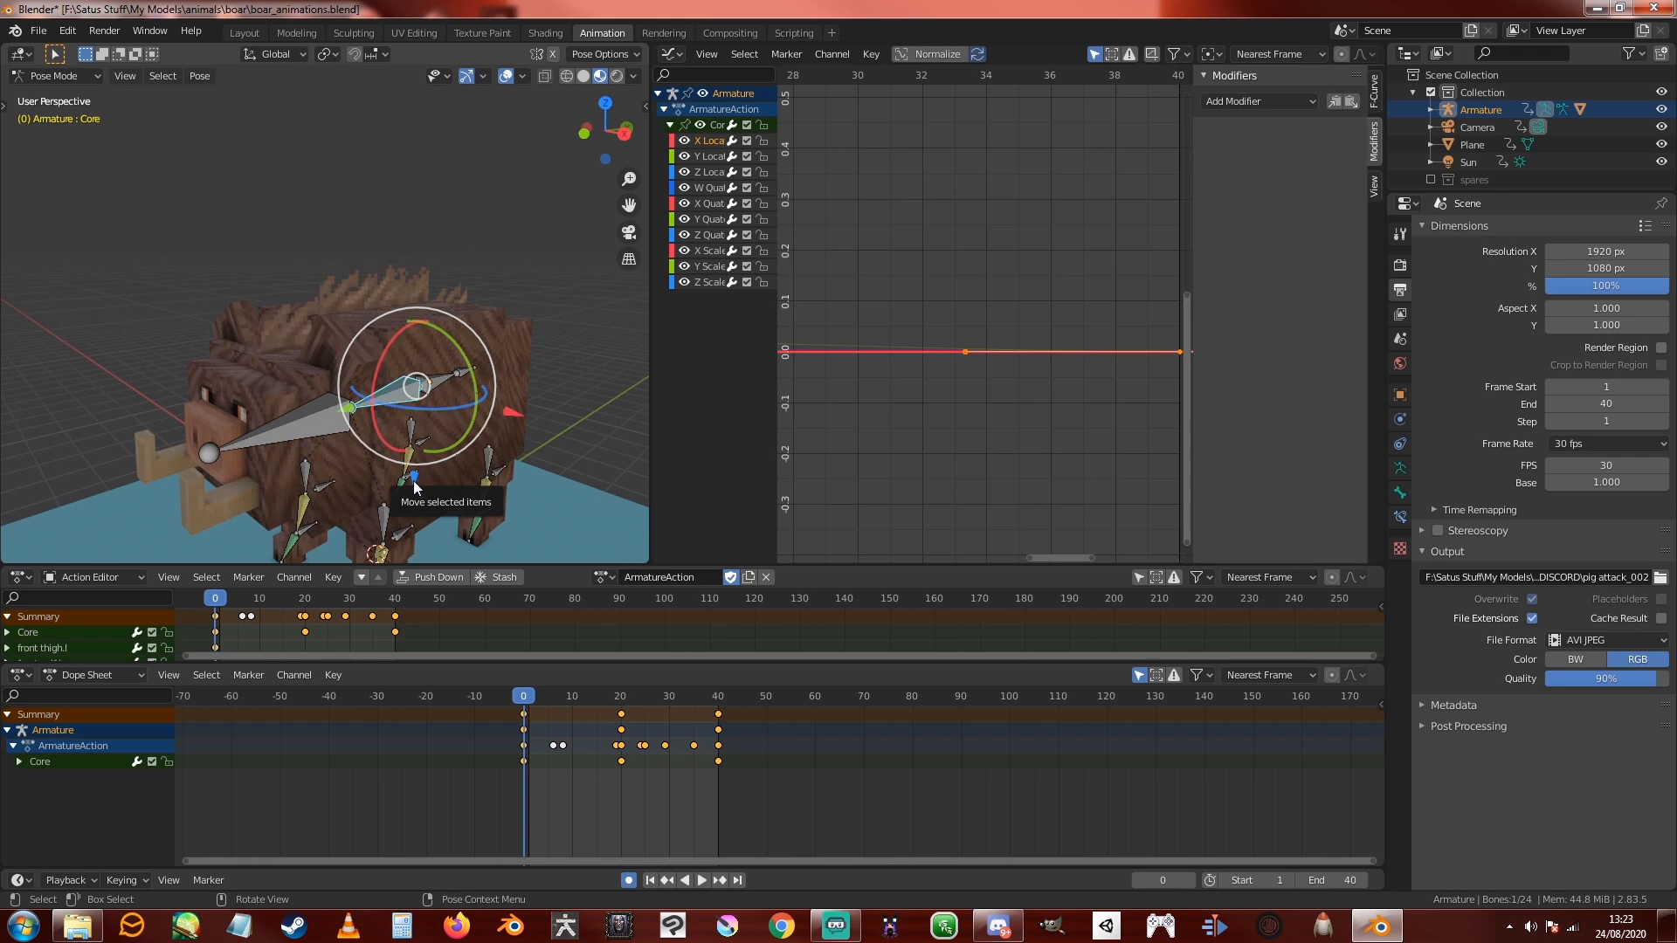
{"action": "left_click_drag", "start_coordinate": [415, 476], "coordinate": [421, 492]}
{"action": "key", "text": "ctrl+z"}
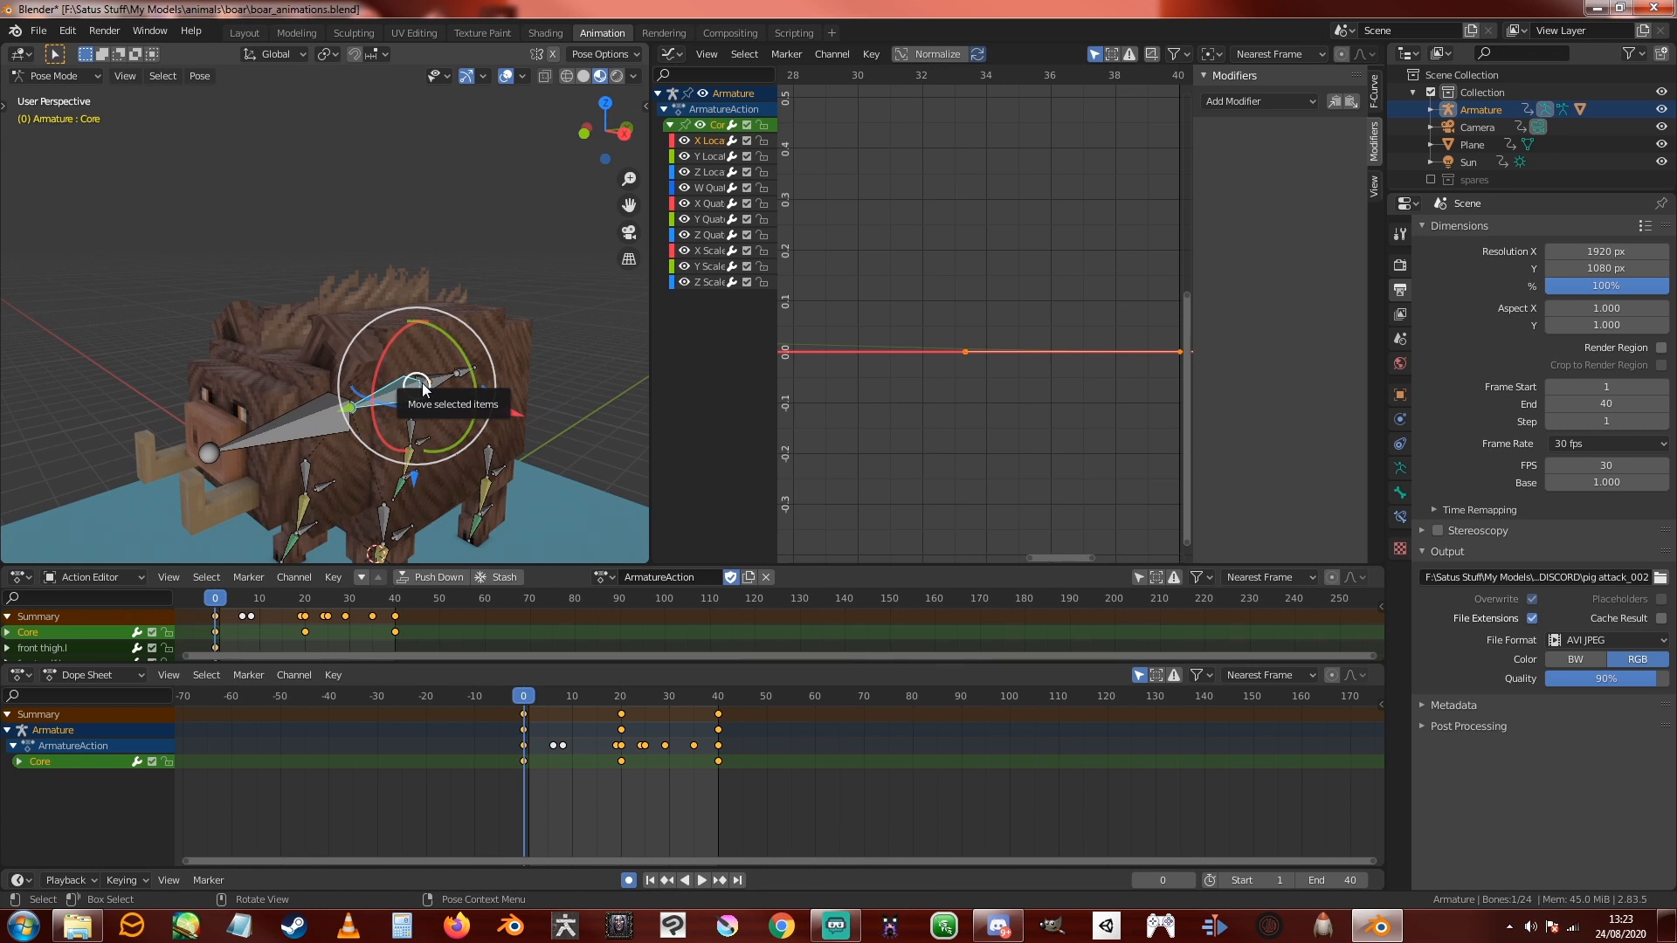
{"action": "middle_click_drag", "start_coordinate": [426, 385], "coordinate": [596, 345]}
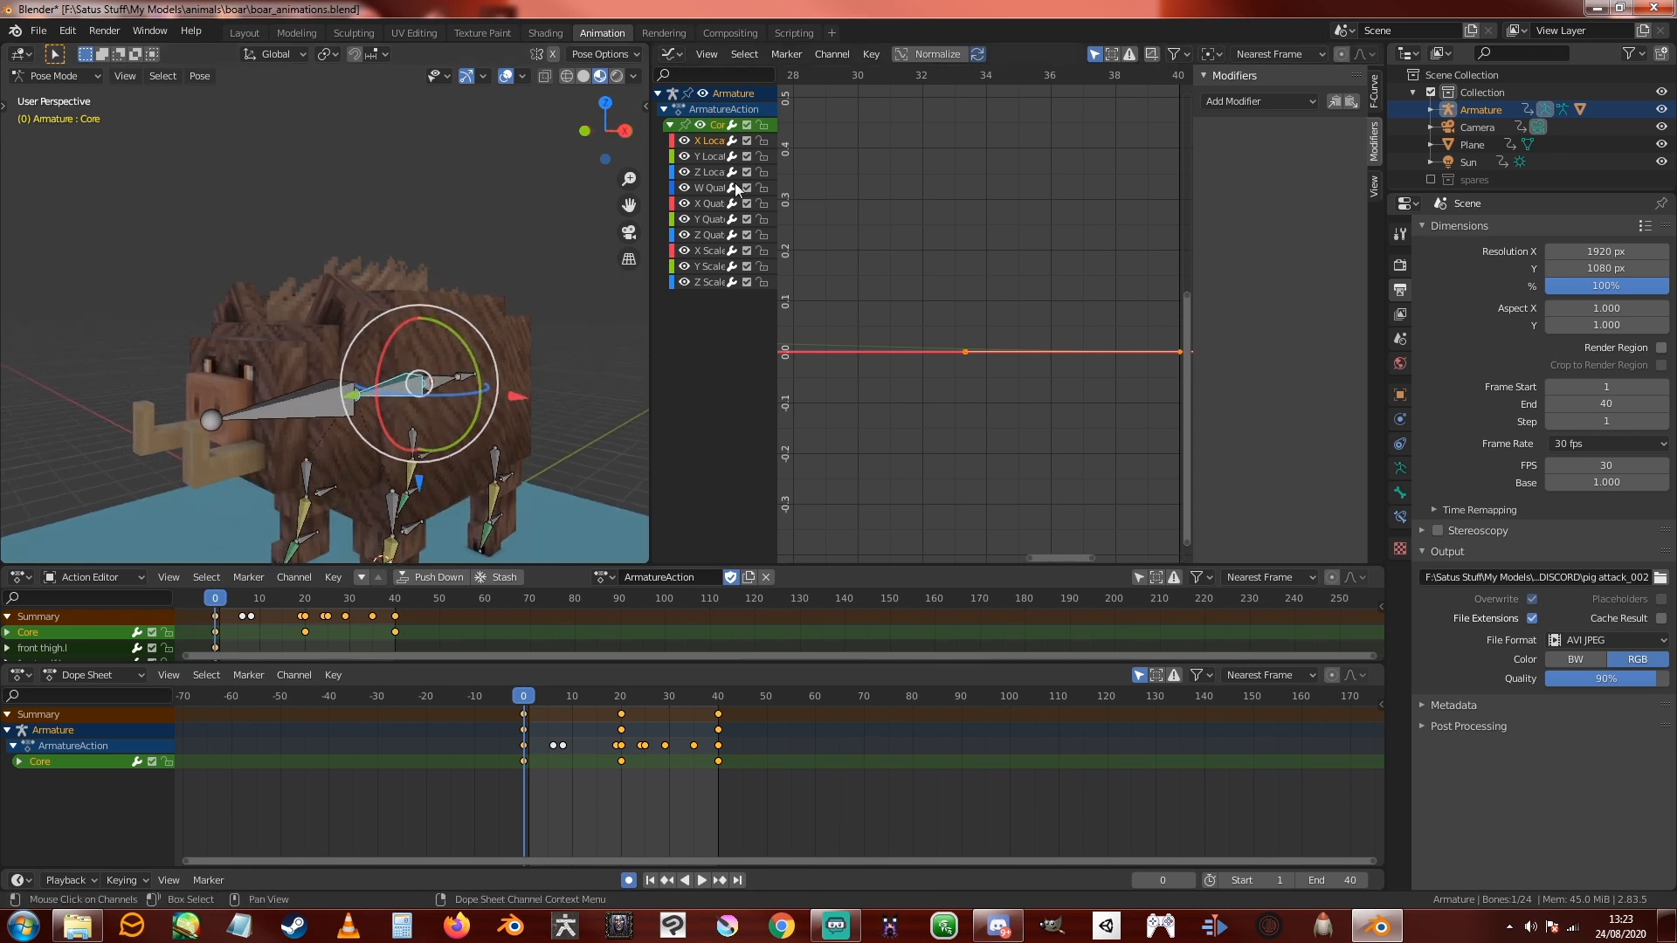
Step: Add a Noise modifier to the Core bone's Z Location curve and play the animation with the whole boar in view
{"action": "left_click_drag", "start_coordinate": [779, 141], "coordinate": [819, 137]}
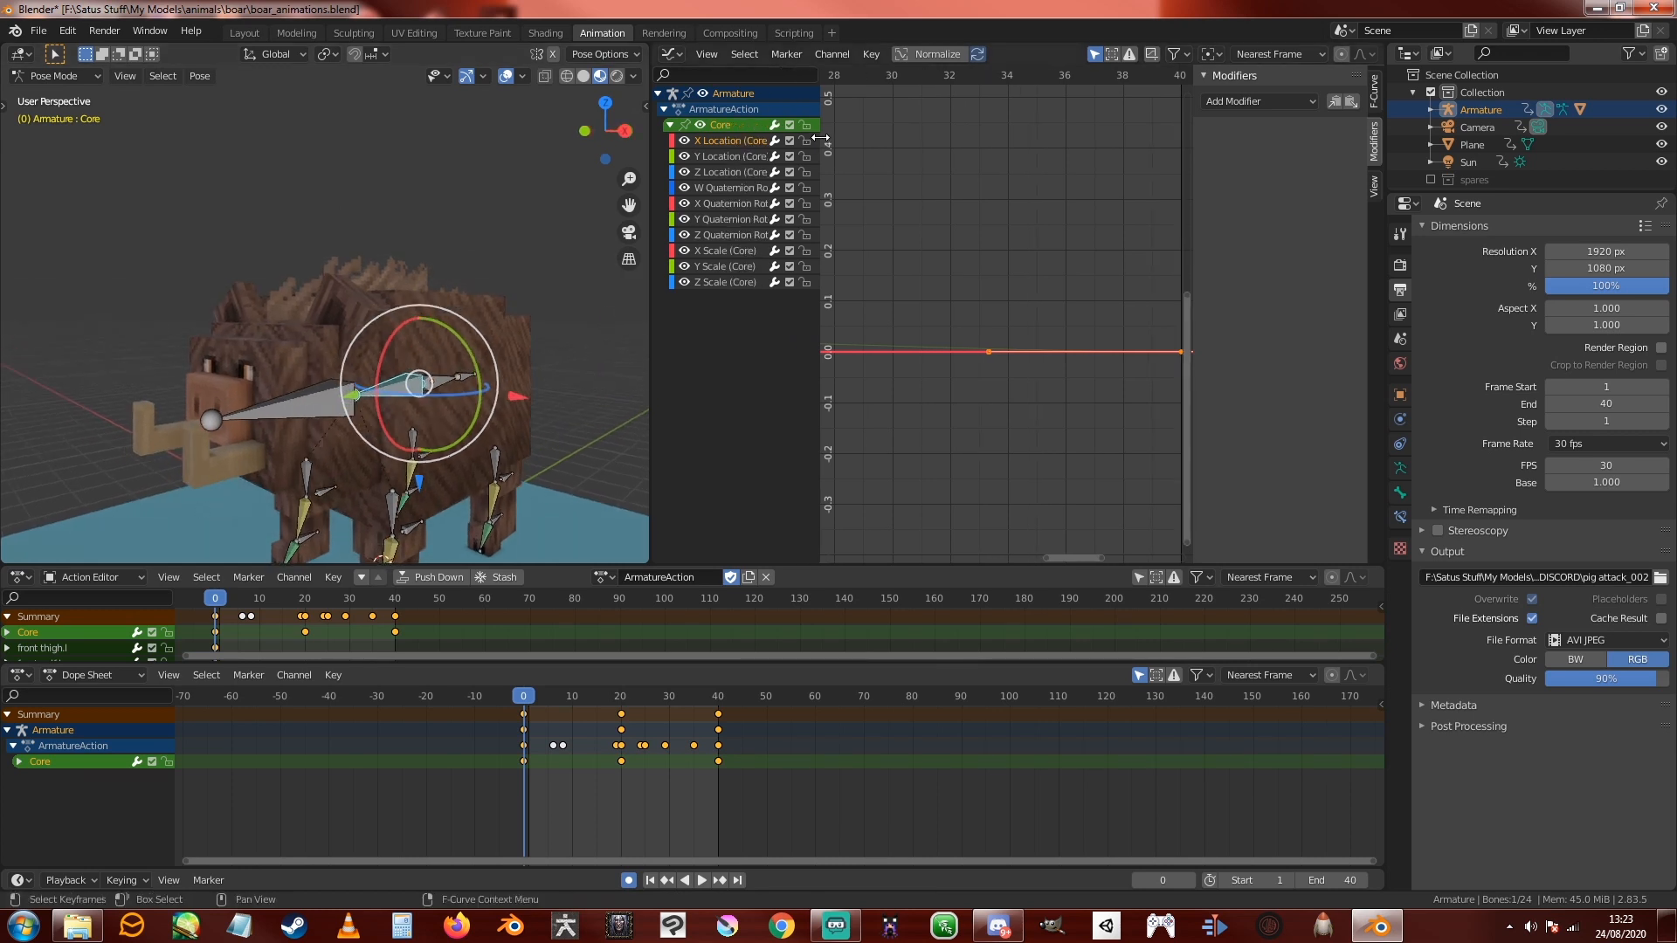
{"action": "left_click", "coordinate": [726, 175]}
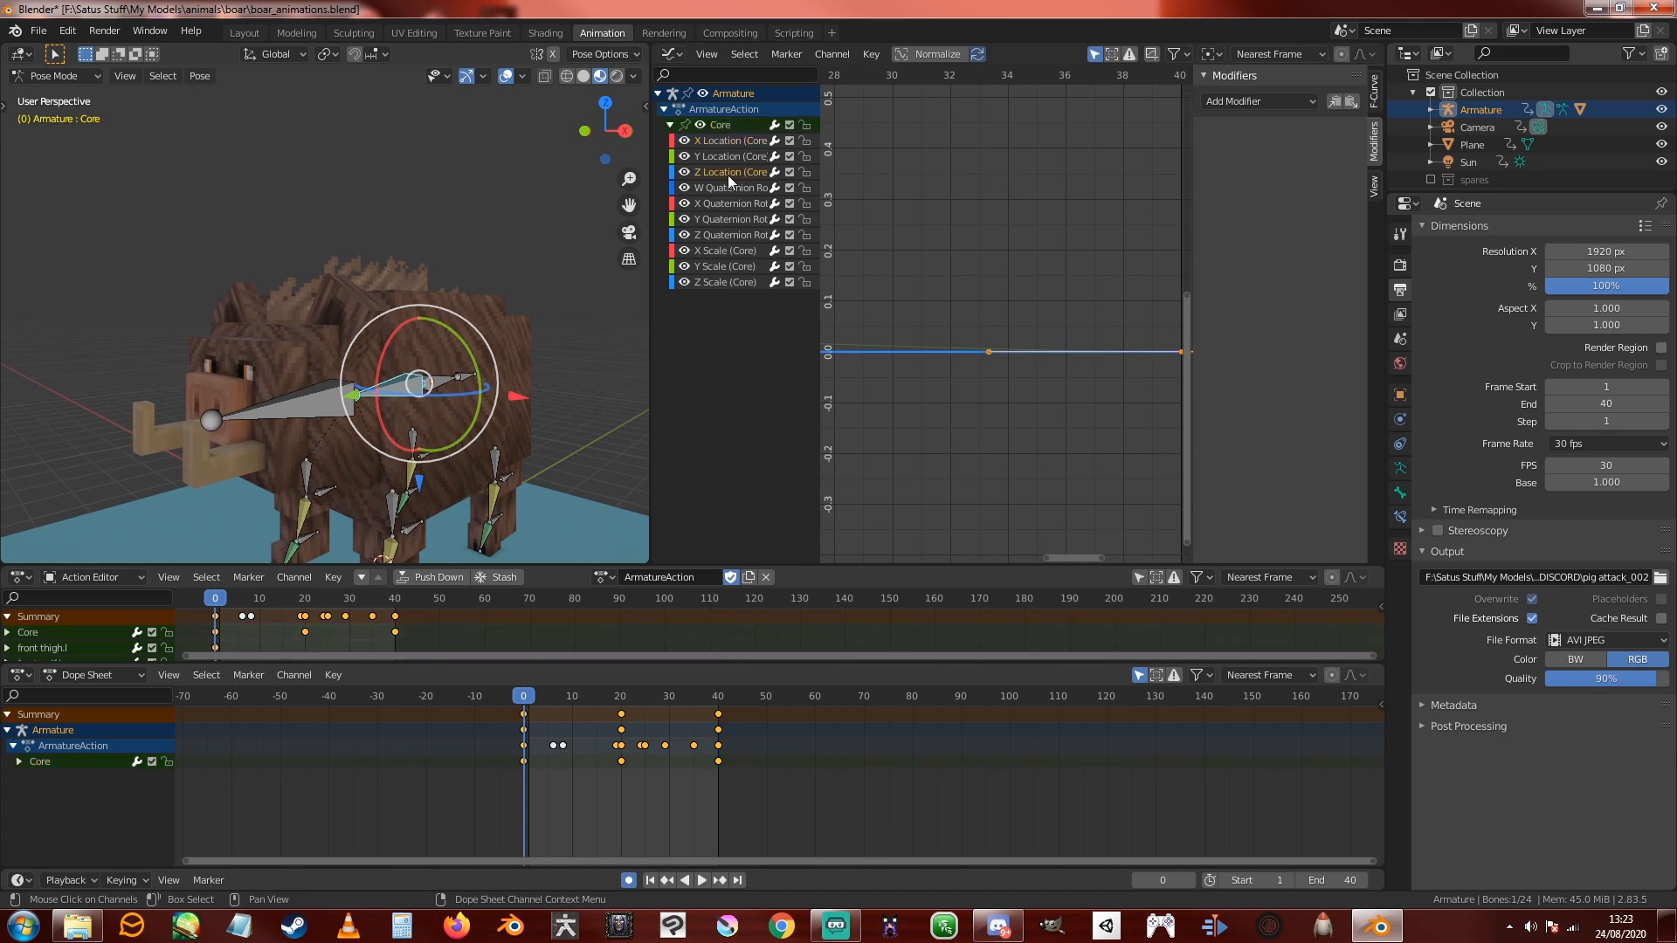
{"action": "left_click", "coordinate": [1240, 103]}
{"action": "left_click", "coordinate": [1240, 198]}
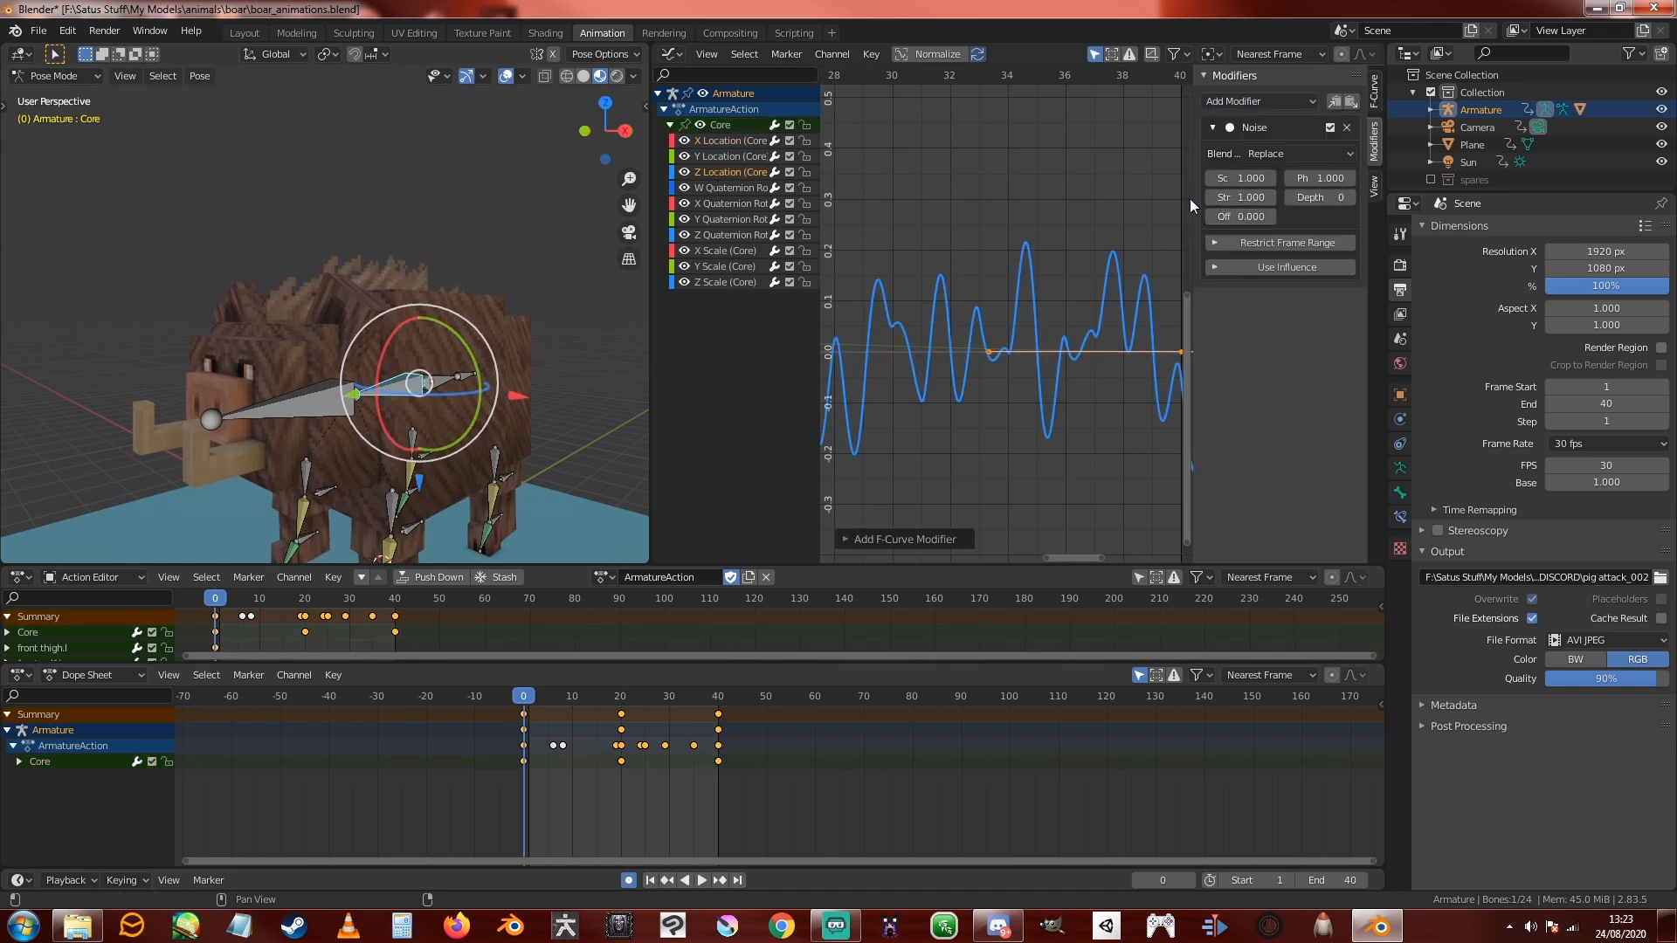
{"action": "left_click", "coordinate": [701, 879]}
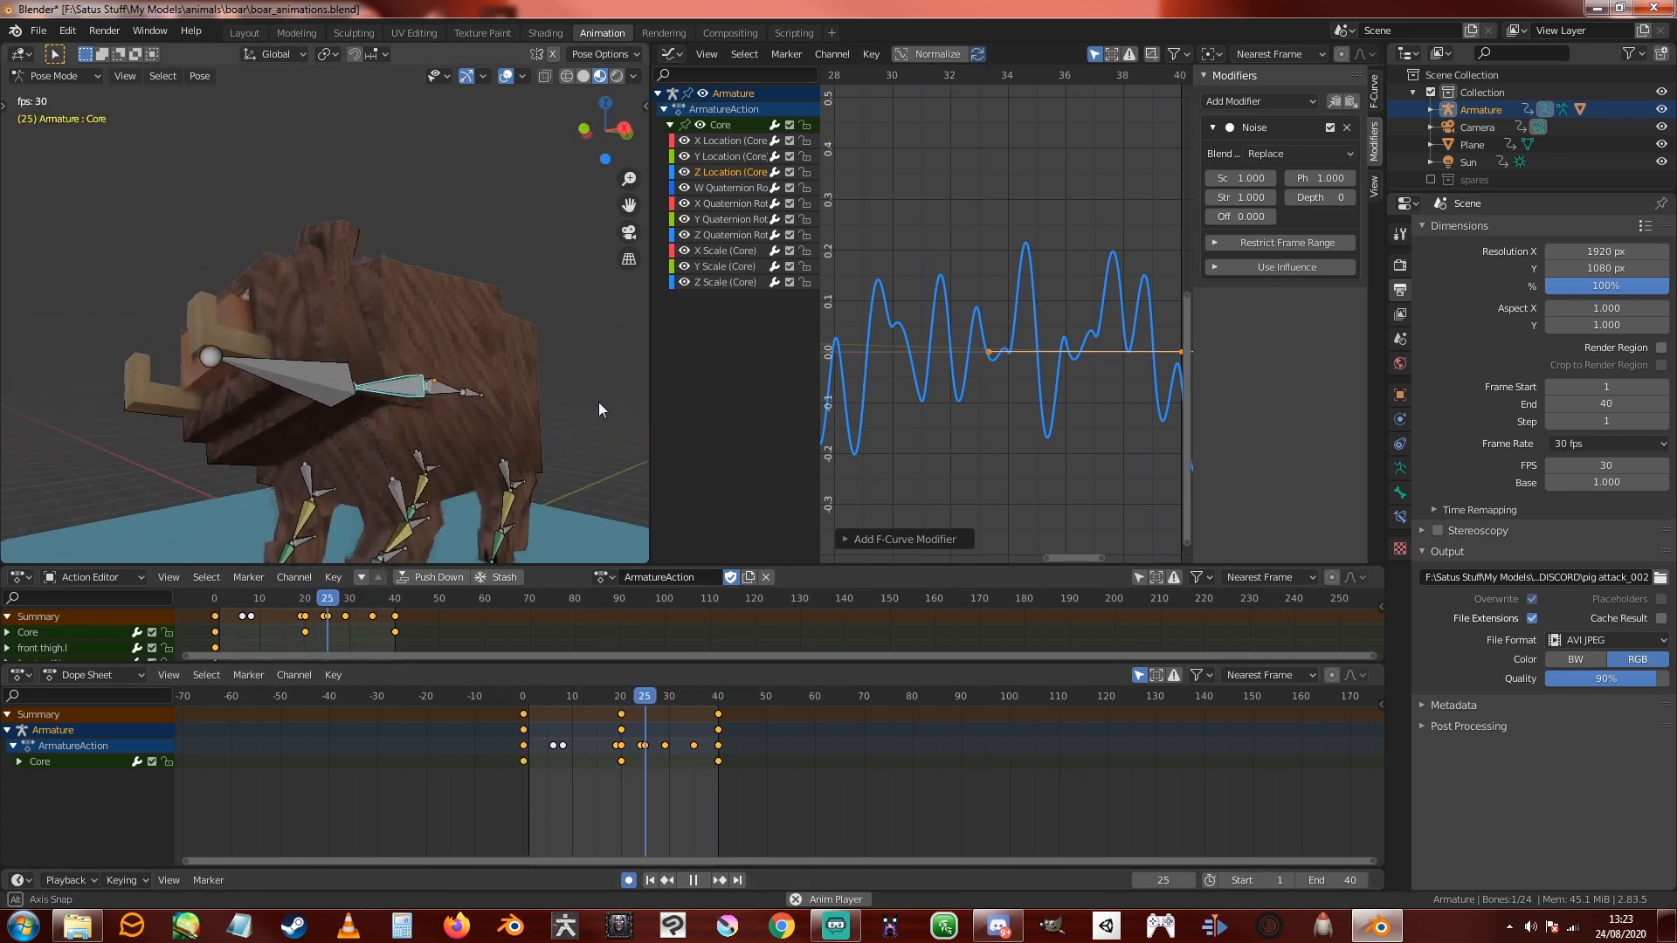
{"action": "scroll", "coordinate": [599, 409], "scroll_direction": "down", "scroll_amount": 5}
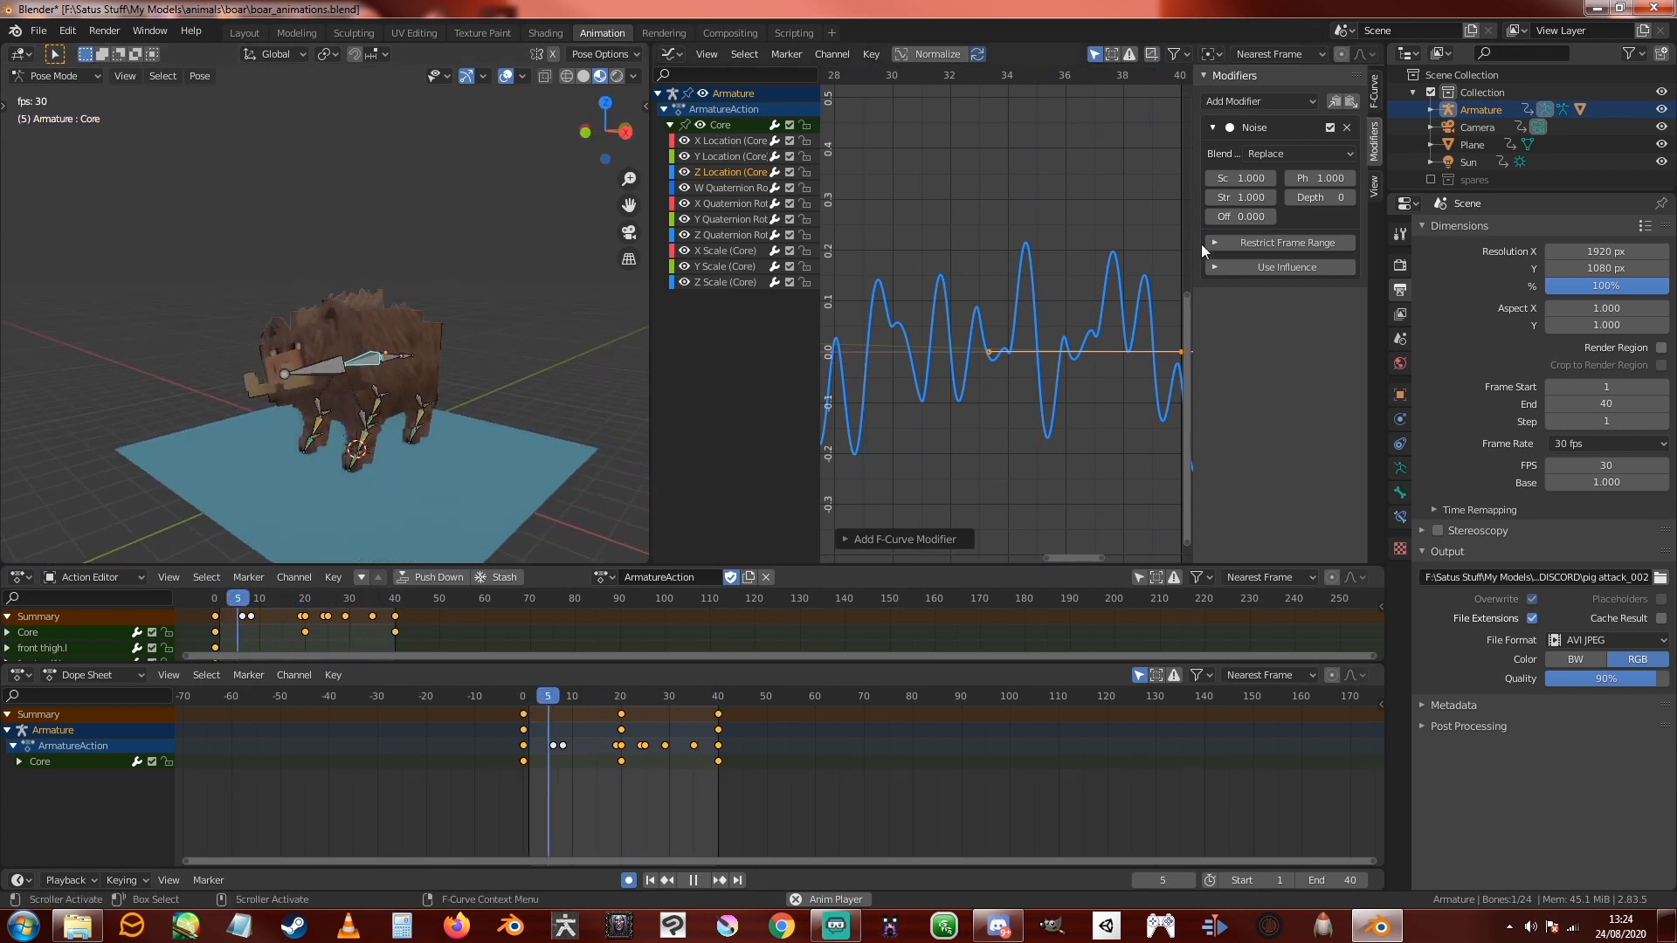
Step: Set the Noise modifier's scale to 20 and its strength to 0.1
{"action": "left_click_drag", "start_coordinate": [1260, 178], "coordinate": [1277, 179]}
{"action": "left_click", "coordinate": [1260, 178]}
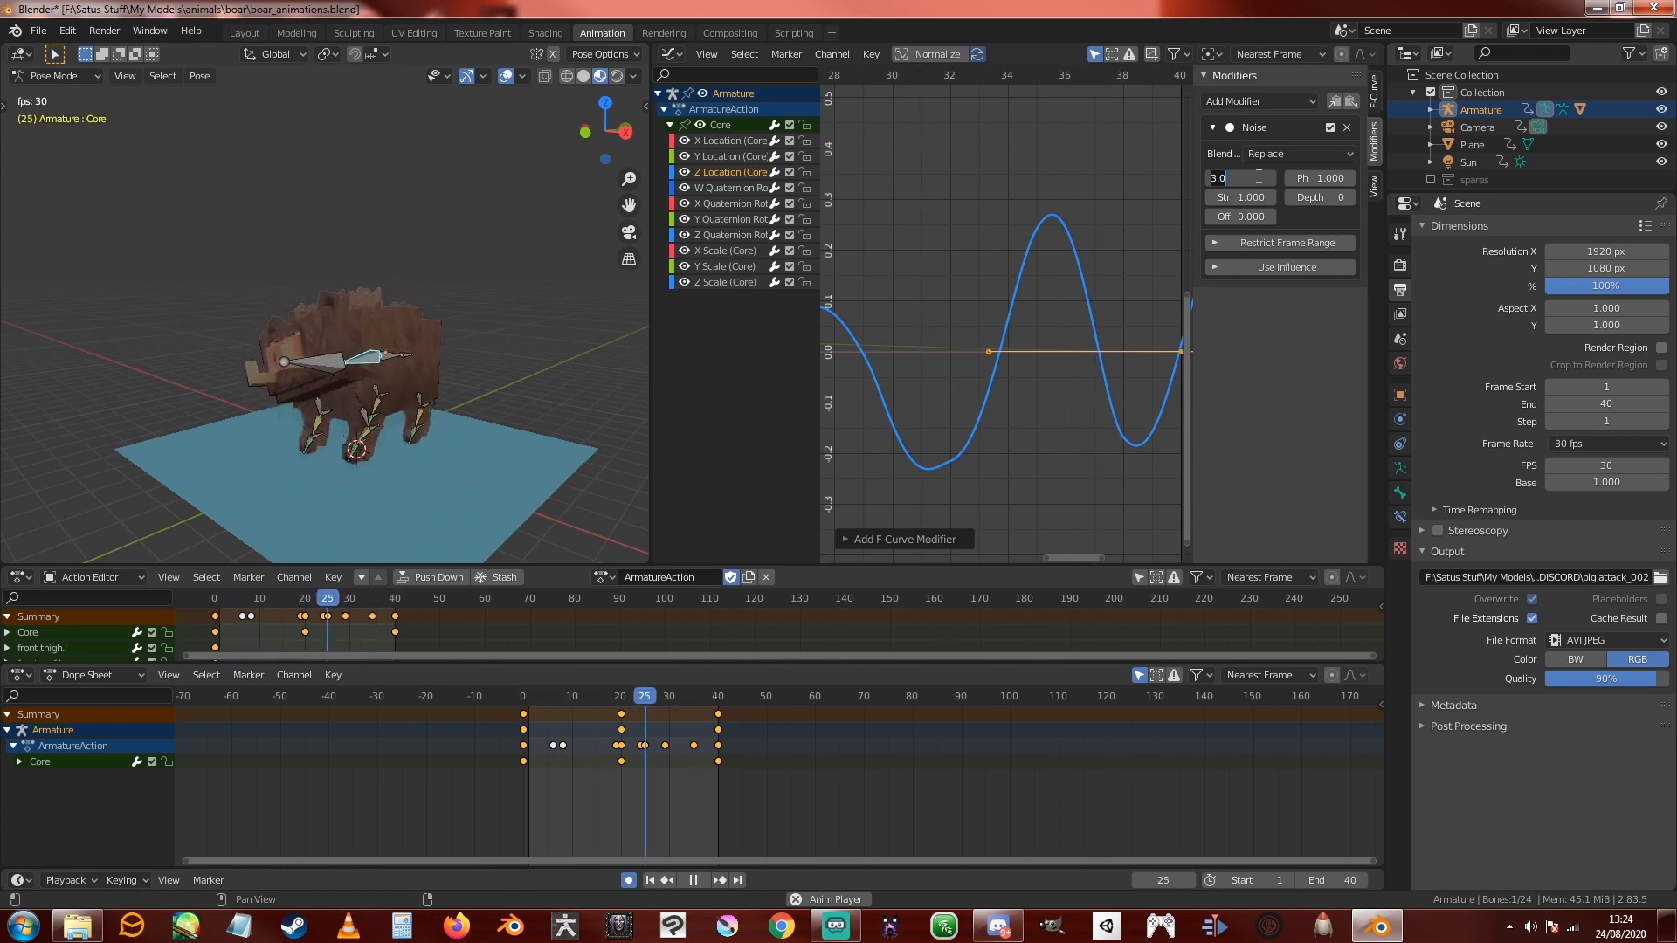
{"action": "type", "text": "20"}
{"action": "key", "text": "Return"}
{"action": "left_click", "coordinate": [1243, 197]}
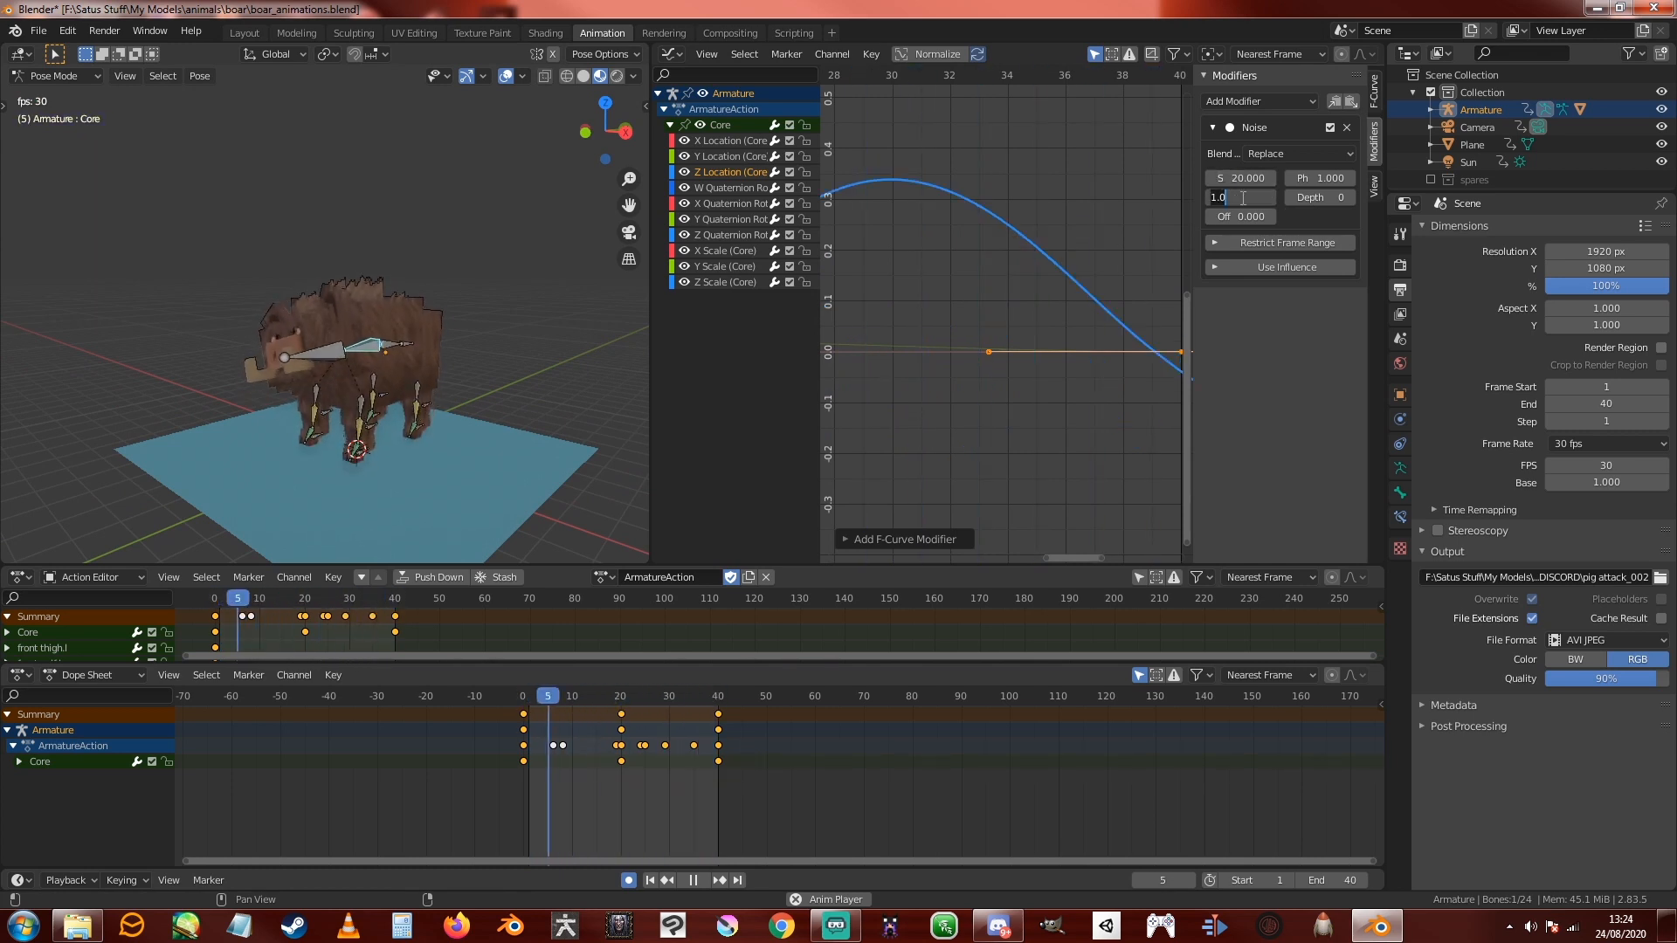
{"action": "type", "text": "0.2"}
{"action": "key", "text": "Return"}
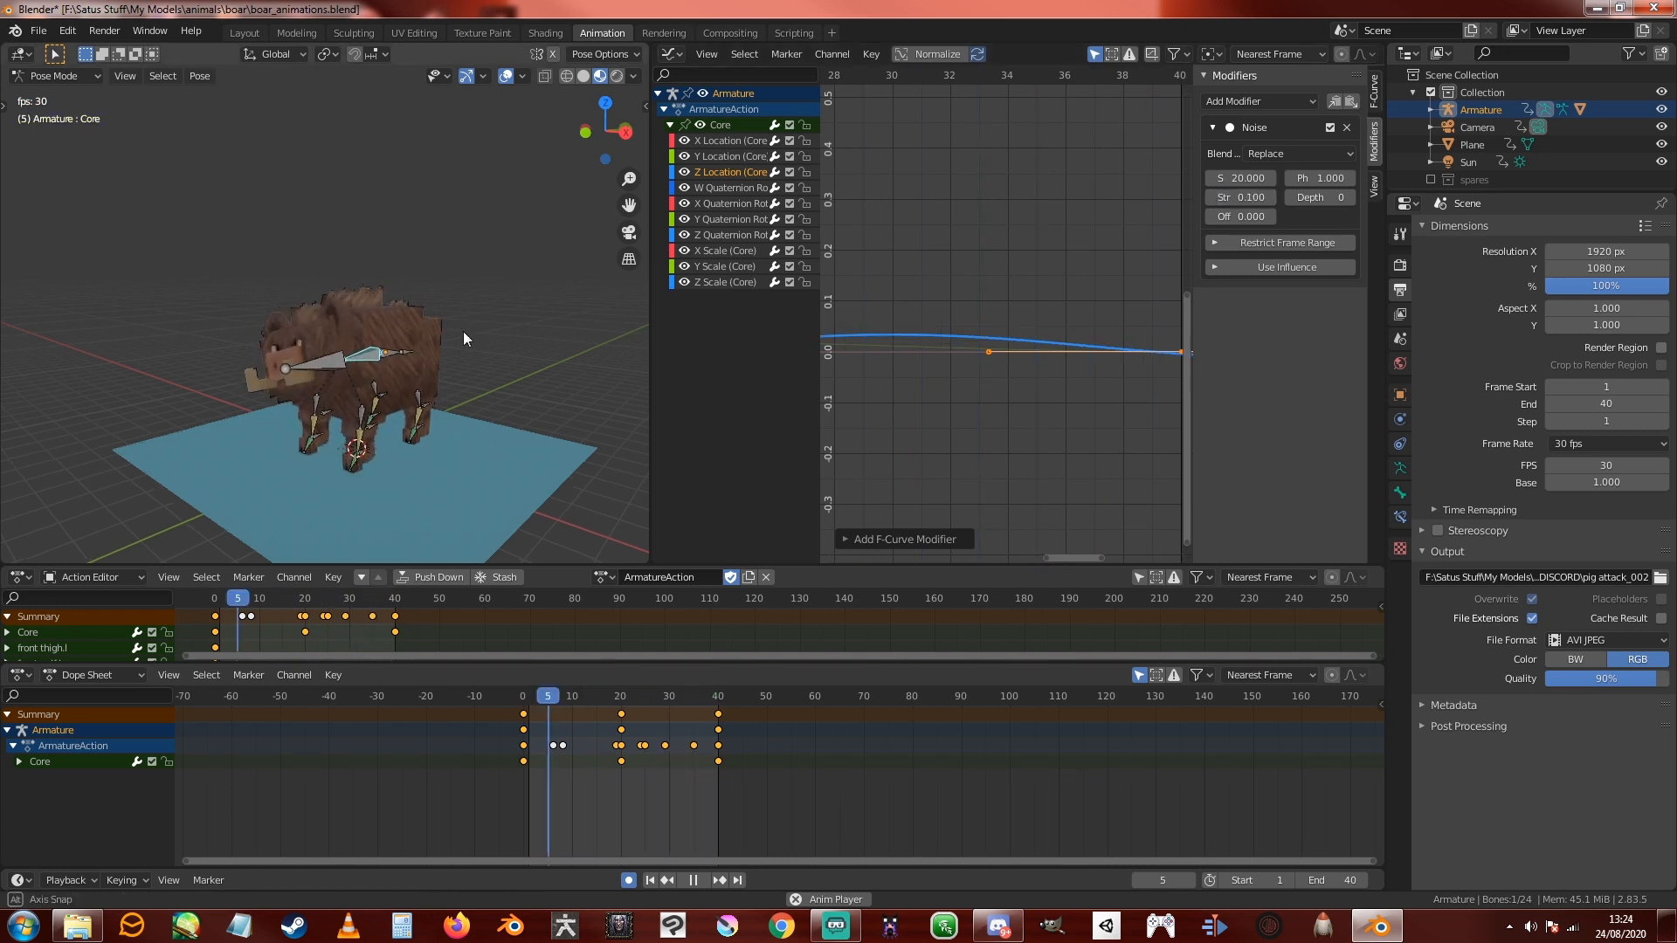
Step: Examine the playing boar and compare the Z Location noise curve at the start of the loop with its value at frame 40
{"action": "scroll", "coordinate": [466, 333], "scroll_direction": "up", "scroll_amount": 2}
{"action": "middle_click_drag", "start_coordinate": [480, 333], "coordinate": [484, 321]}
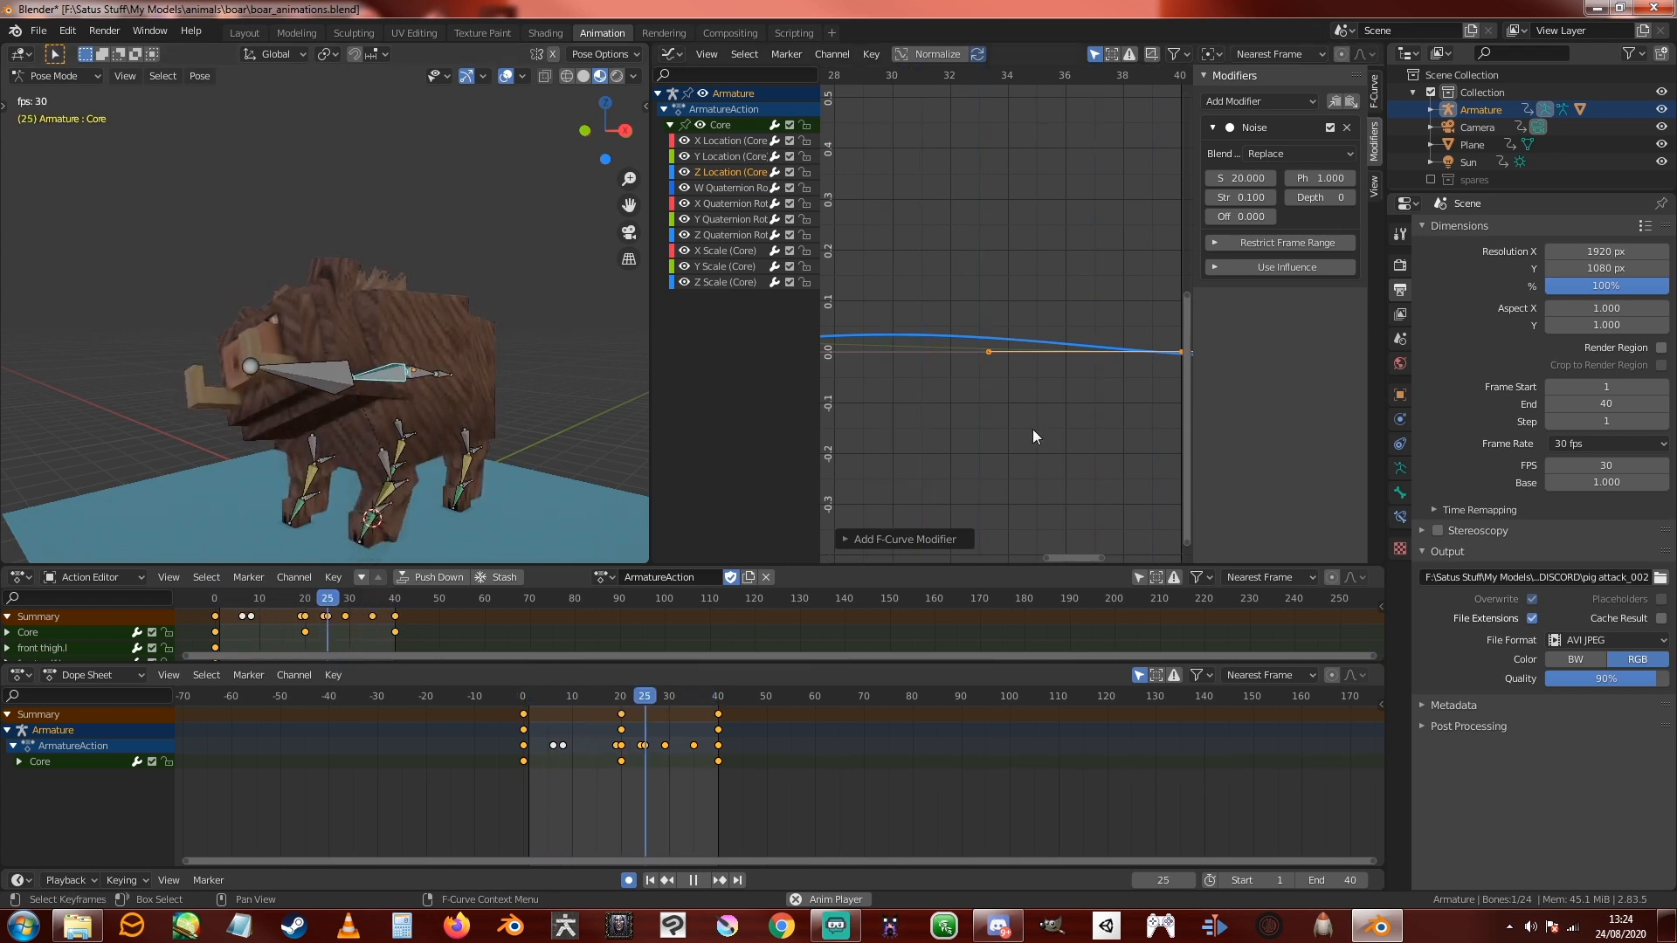
{"action": "middle_click_drag", "start_coordinate": [1026, 412], "coordinate": [1105, 404]}
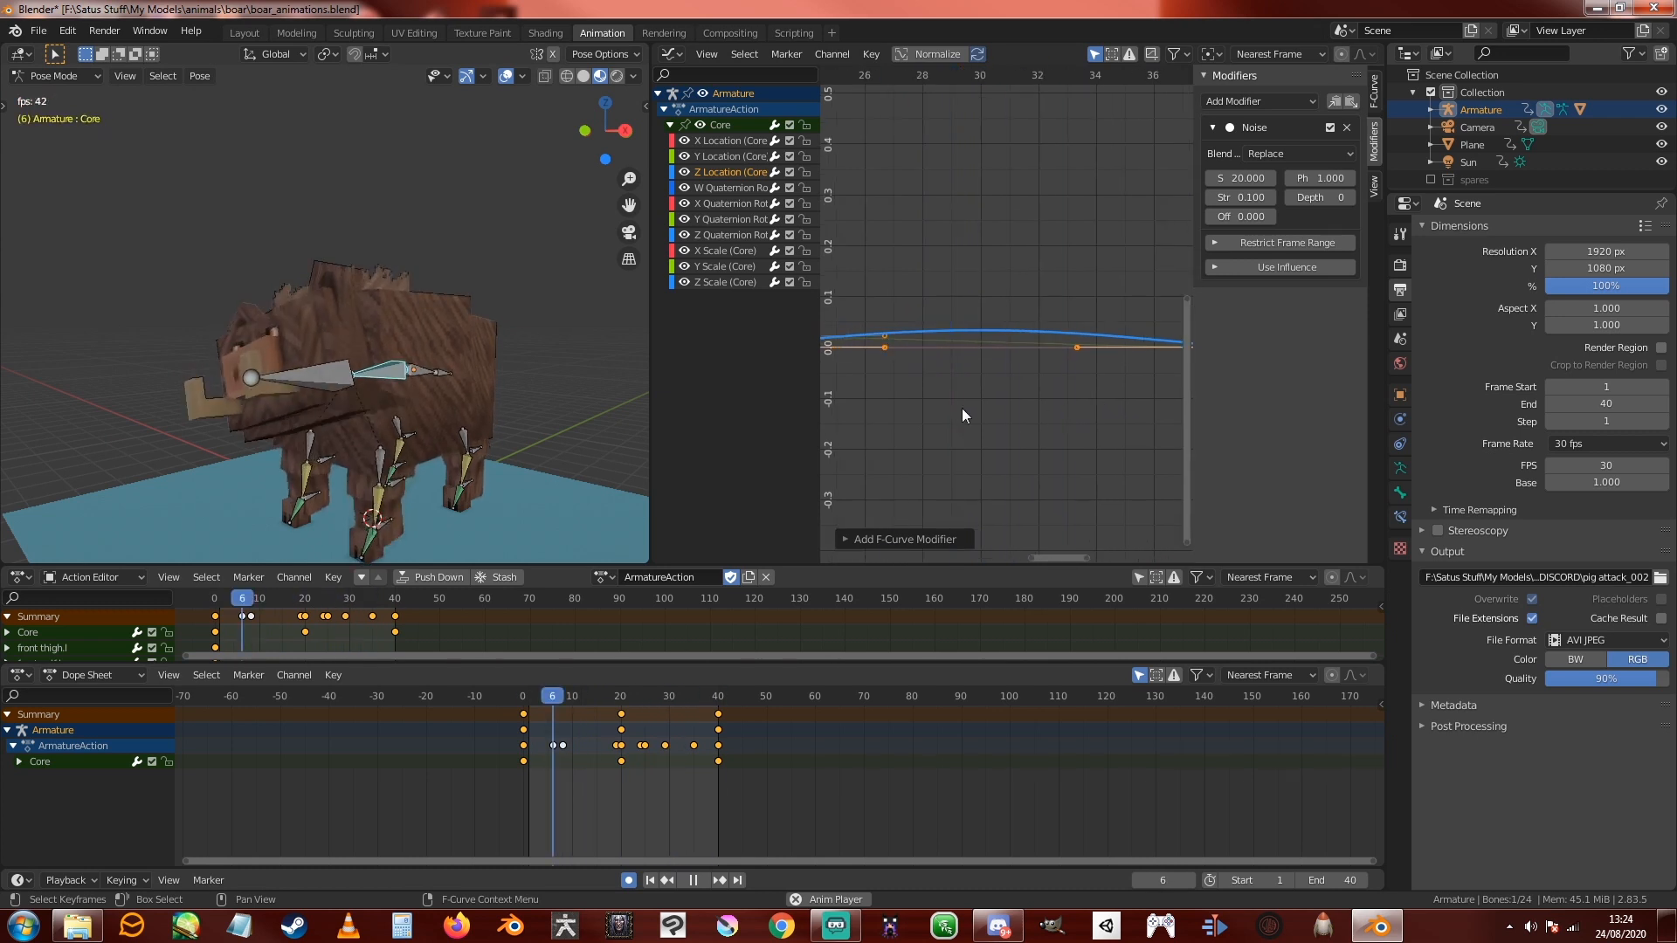
{"action": "middle_click_drag", "start_coordinate": [962, 409], "coordinate": [1100, 415]}
{"action": "scroll", "coordinate": [1087, 416], "scroll_direction": "down", "scroll_amount": 3}
{"action": "scroll", "coordinate": [1050, 427], "scroll_direction": "down", "scroll_amount": 9}
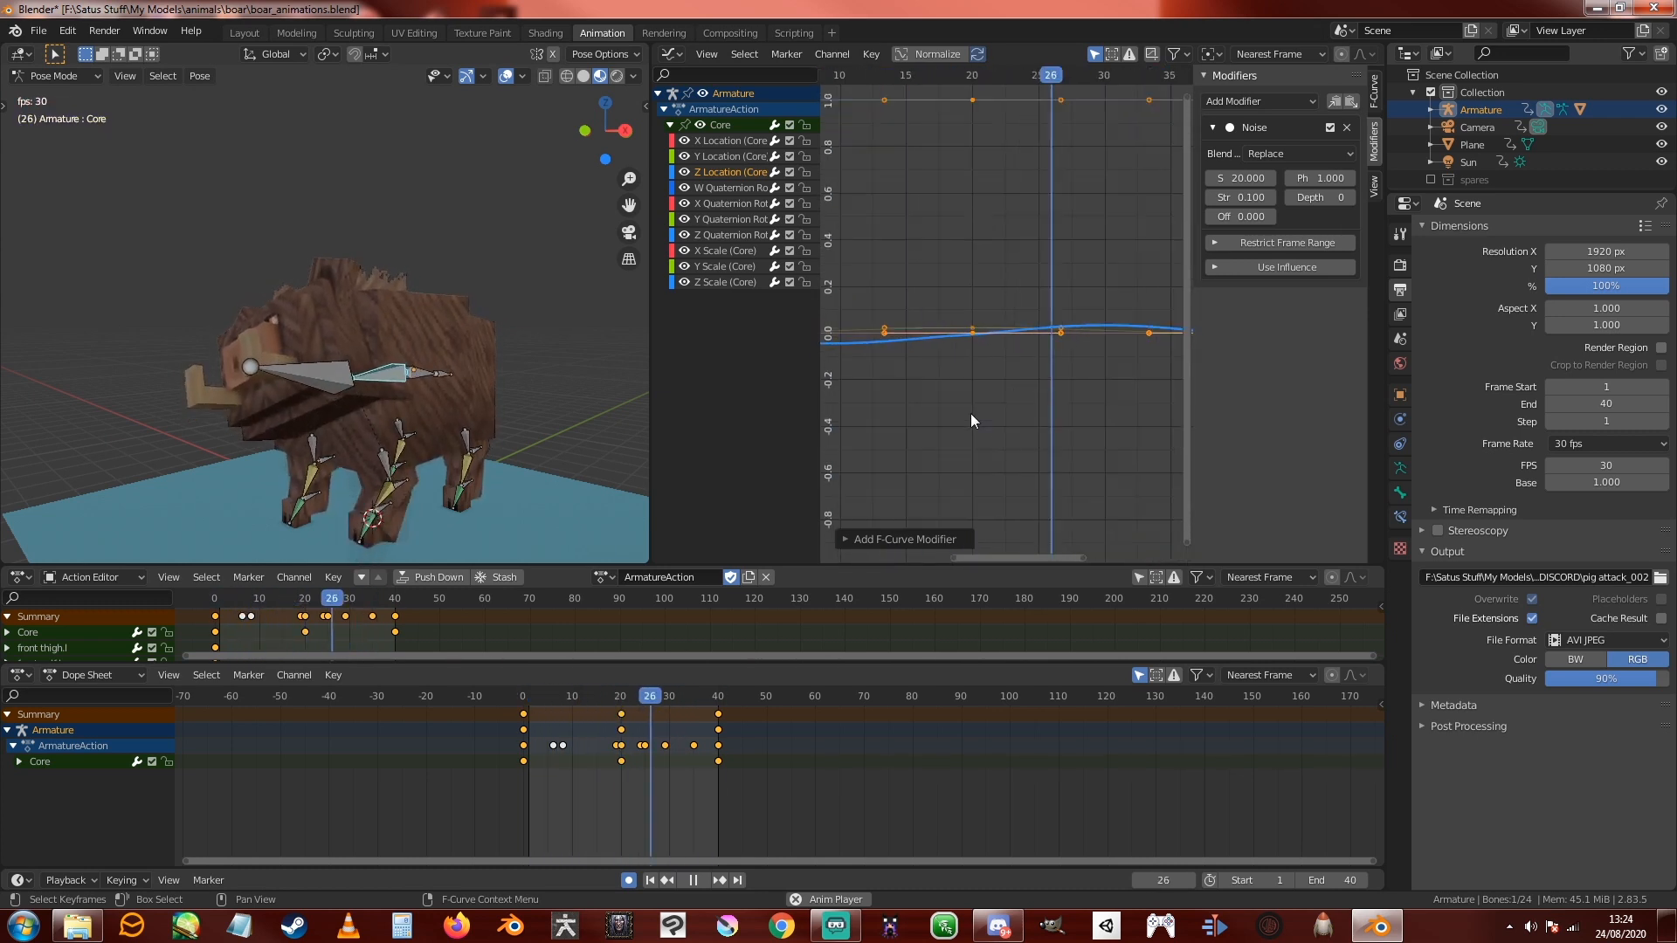
{"action": "middle_click_drag", "start_coordinate": [971, 411], "coordinate": [1113, 416]}
{"action": "middle_click_drag", "start_coordinate": [988, 407], "coordinate": [1033, 392]}
{"action": "scroll", "coordinate": [952, 422], "scroll_direction": "up", "scroll_amount": 3}
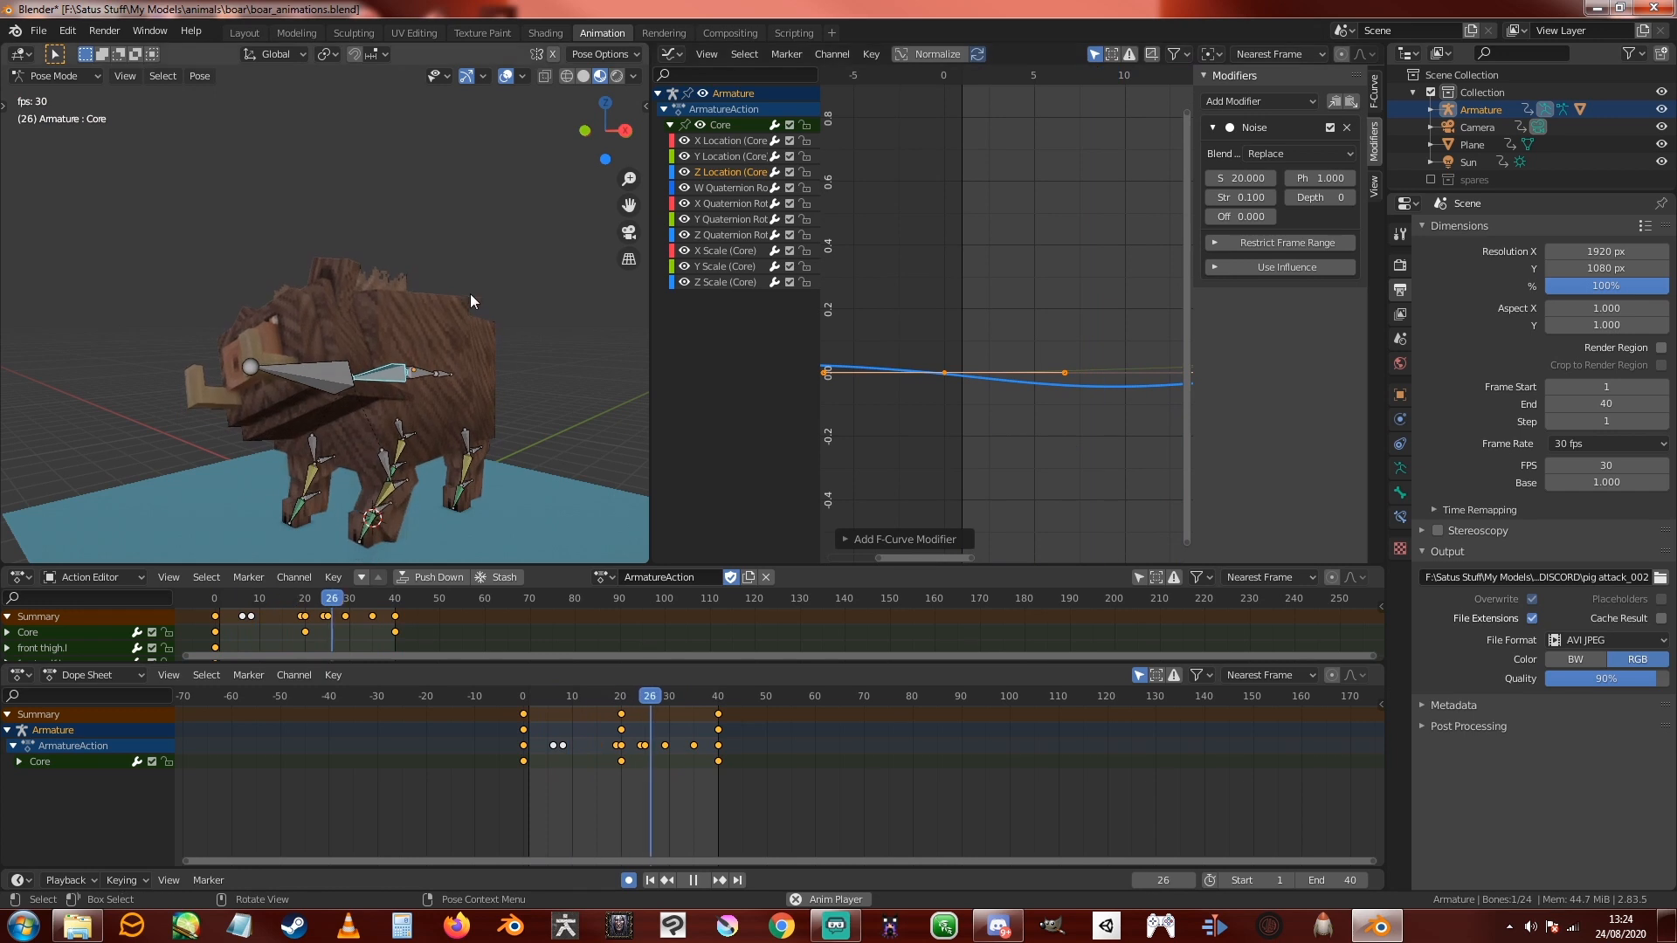
{"action": "middle_click_drag", "start_coordinate": [1066, 457], "coordinate": [1015, 457]}
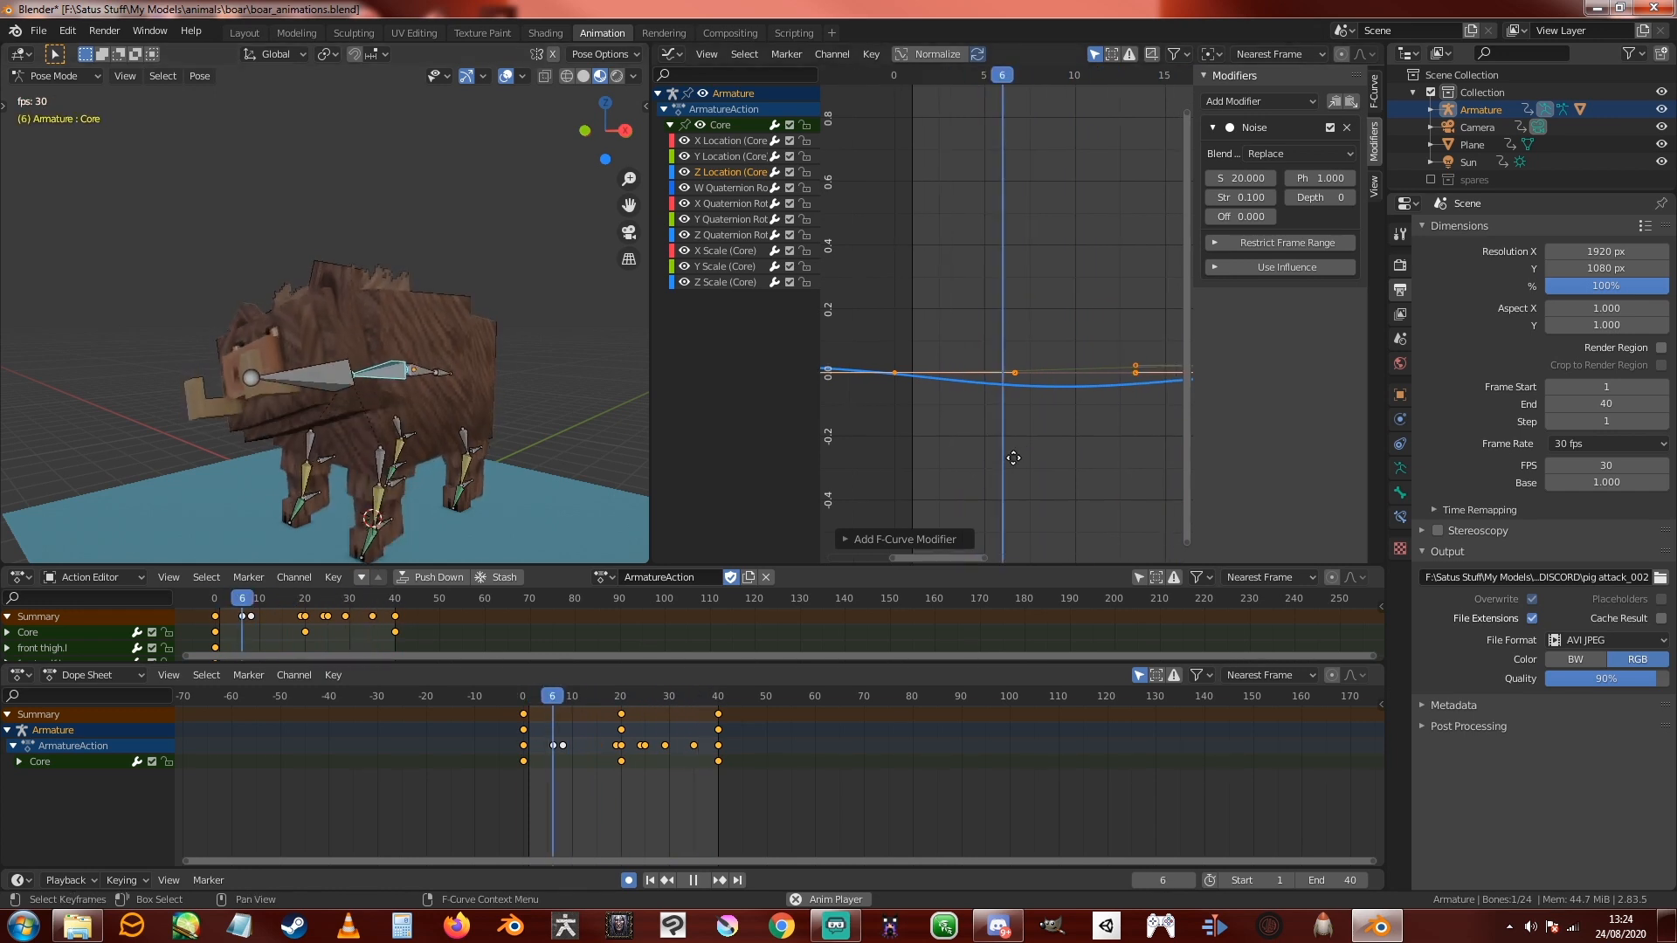
{"action": "scroll", "coordinate": [898, 386], "scroll_direction": "up", "scroll_amount": 2}
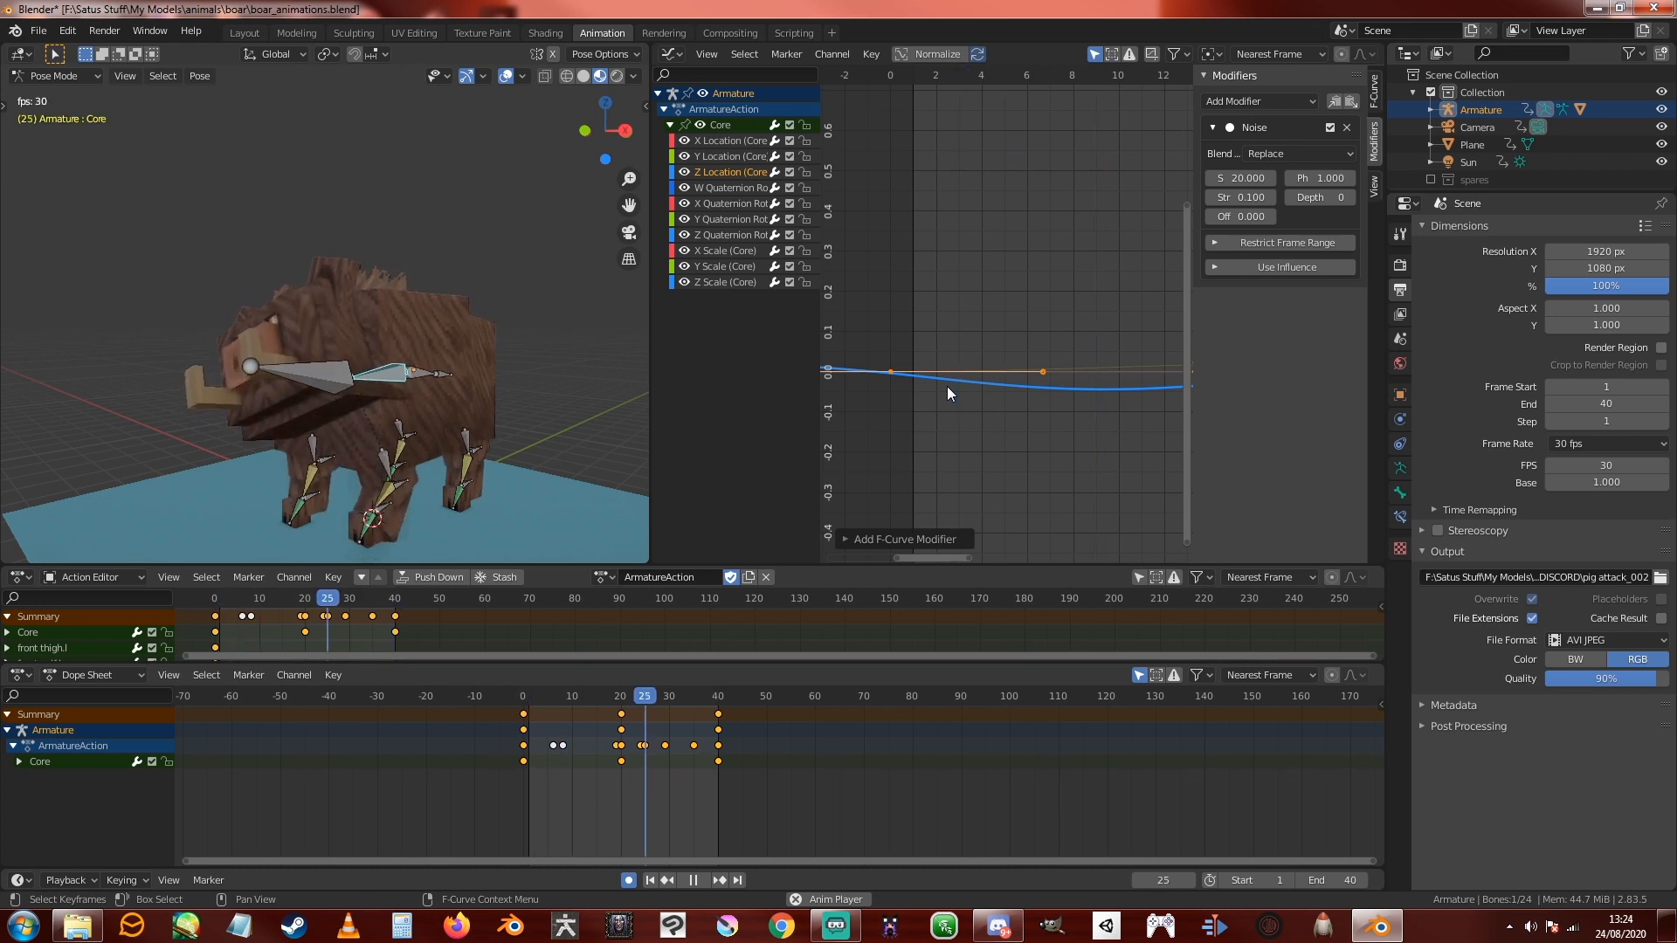
{"action": "middle_click_drag", "start_coordinate": [998, 416], "coordinate": [928, 411]}
{"action": "scroll", "coordinate": [928, 412], "scroll_direction": "down", "scroll_amount": 7}
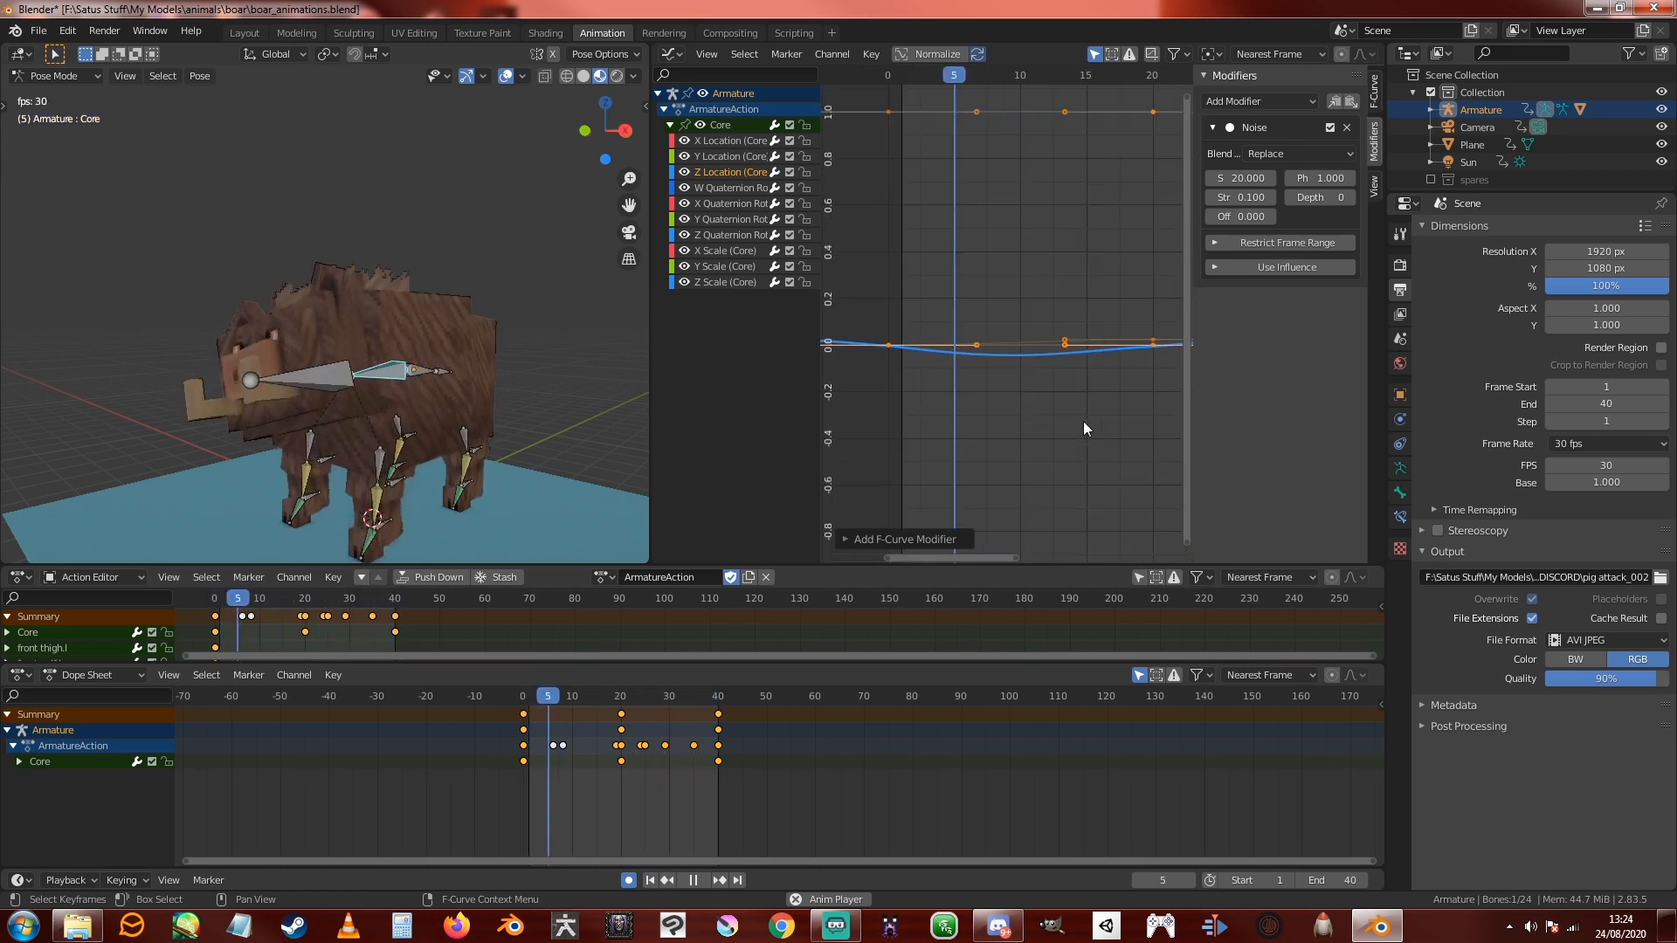
{"action": "middle_click_drag", "start_coordinate": [1084, 421], "coordinate": [966, 413]}
{"action": "middle_click_drag", "start_coordinate": [1175, 389], "coordinate": [998, 386]}
{"action": "scroll", "coordinate": [998, 386], "scroll_direction": "up", "scroll_amount": 5}
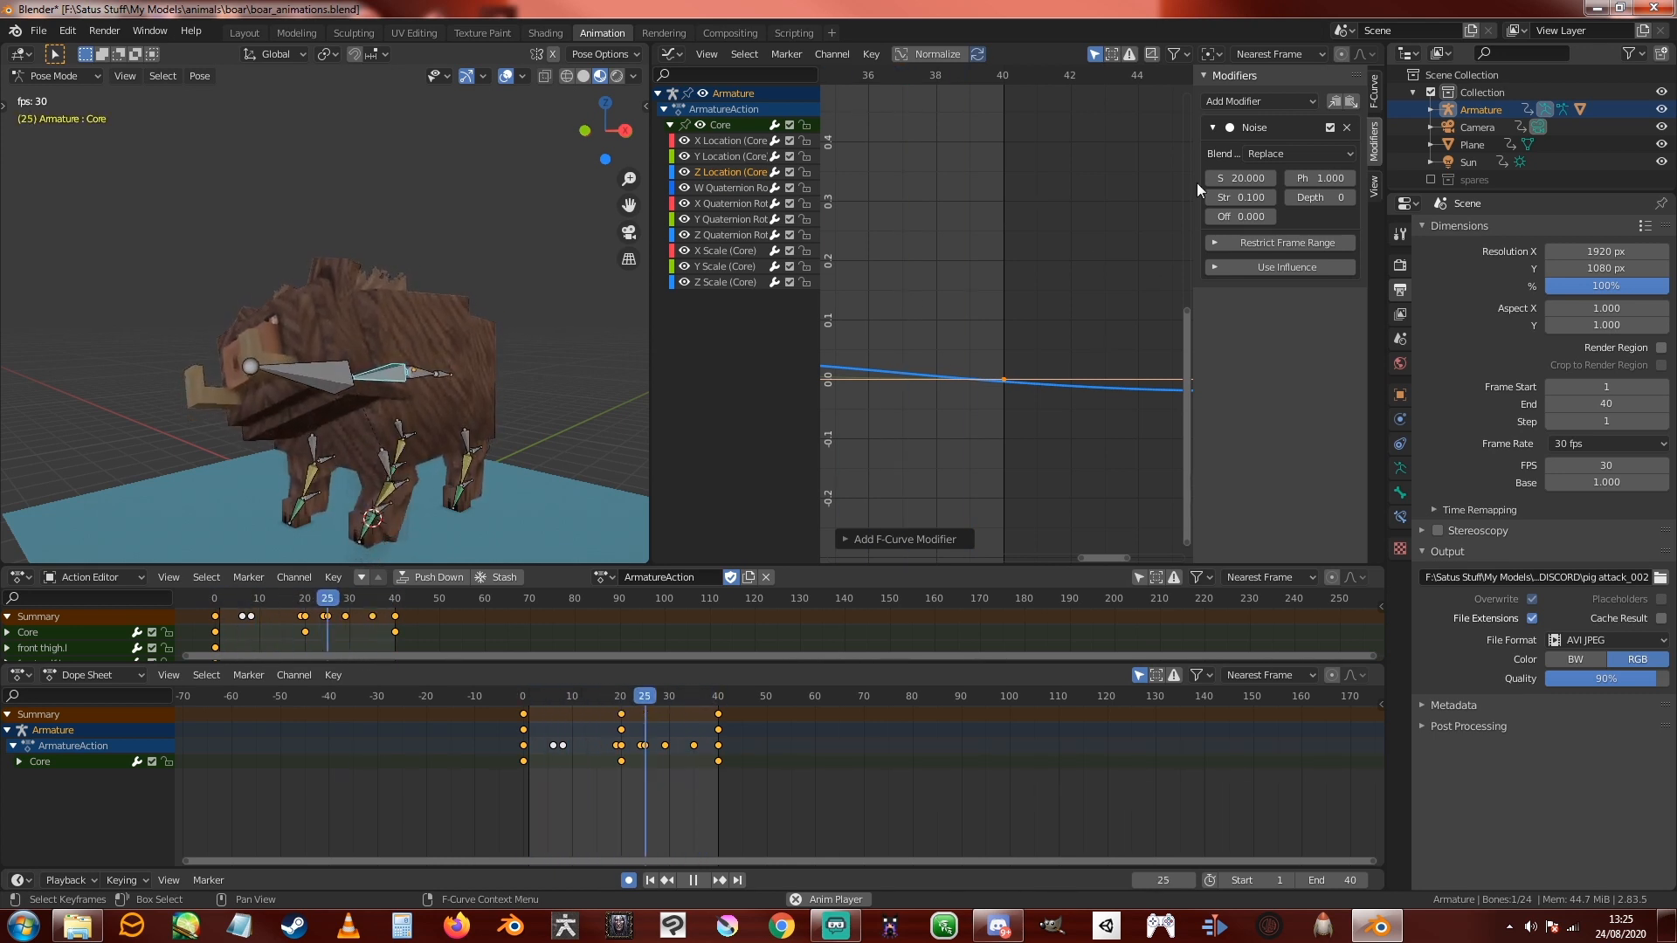
Step: Try a Noise scale of 13.9 on the Z Location curve, check the body motion up close and restore the scale to 20
{"action": "left_click_drag", "start_coordinate": [1247, 179], "coordinate": [1230, 178]}
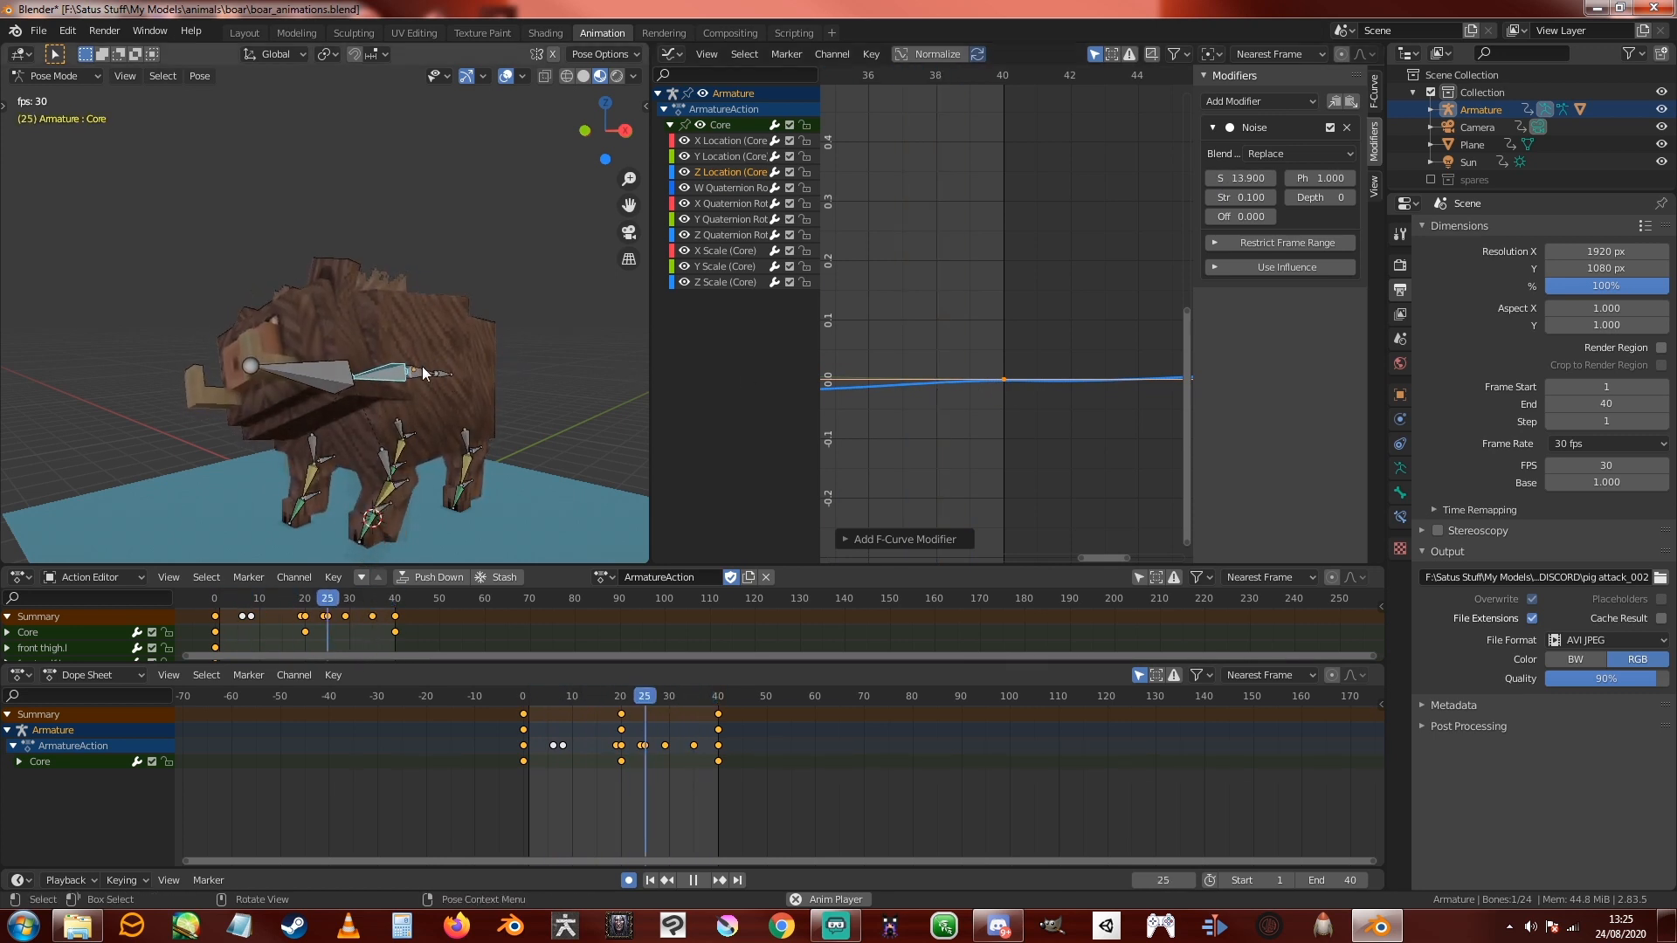
{"action": "scroll", "coordinate": [489, 424], "scroll_direction": "up", "scroll_amount": 6}
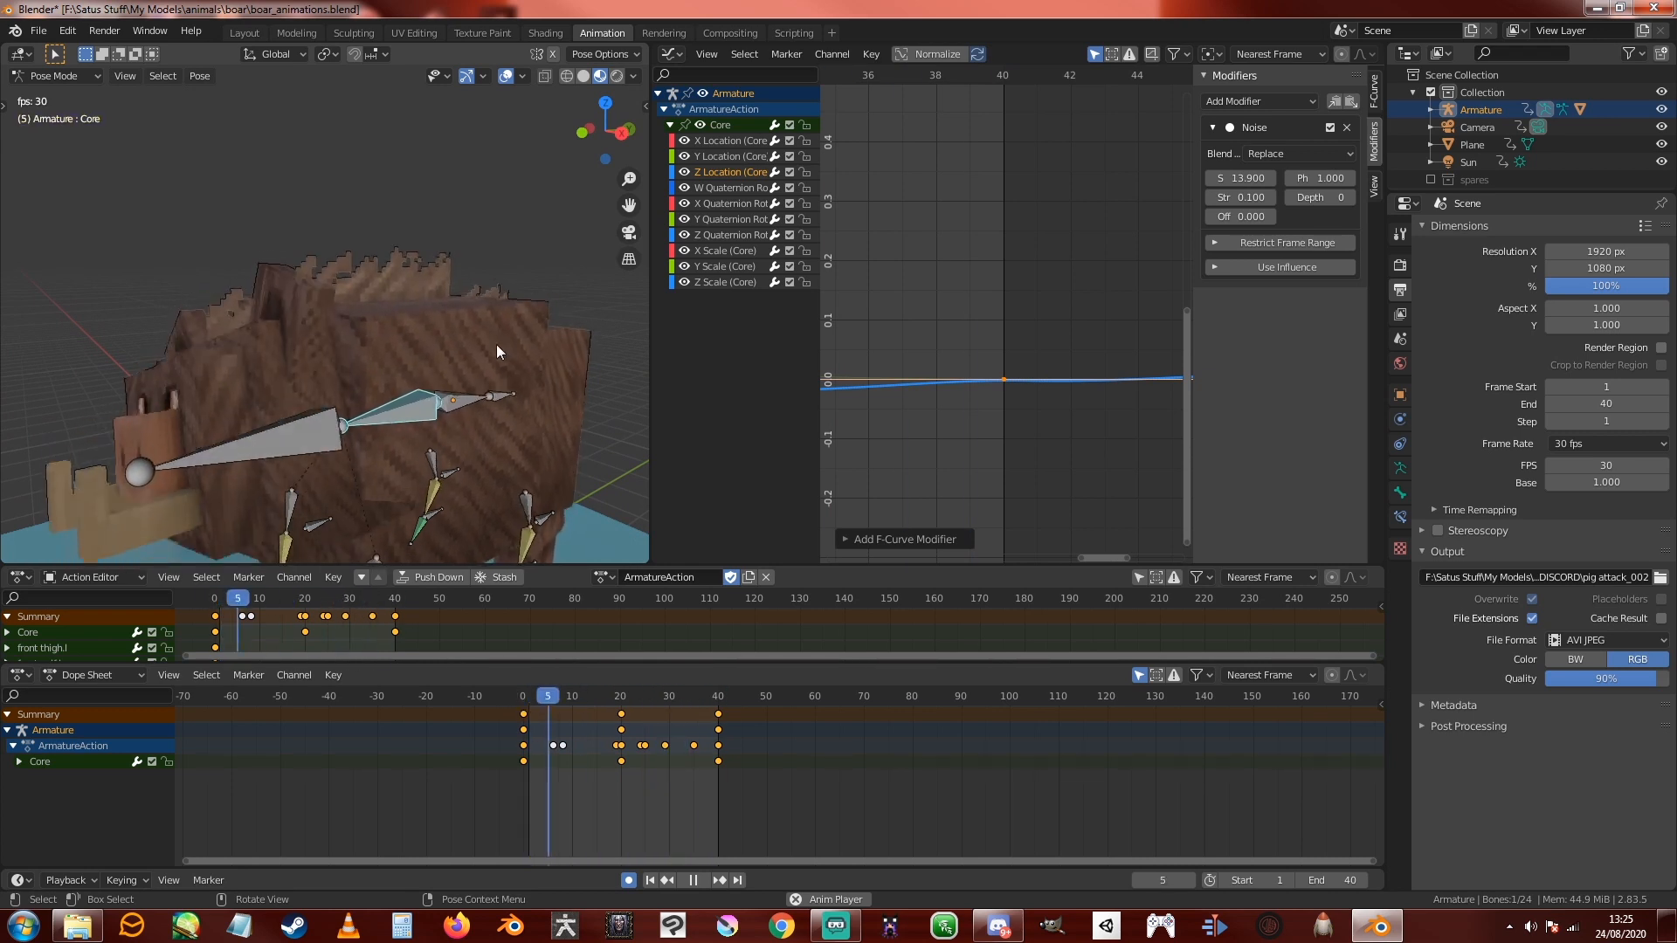
{"action": "left_click_drag", "start_coordinate": [1241, 177], "coordinate": [1284, 177]}
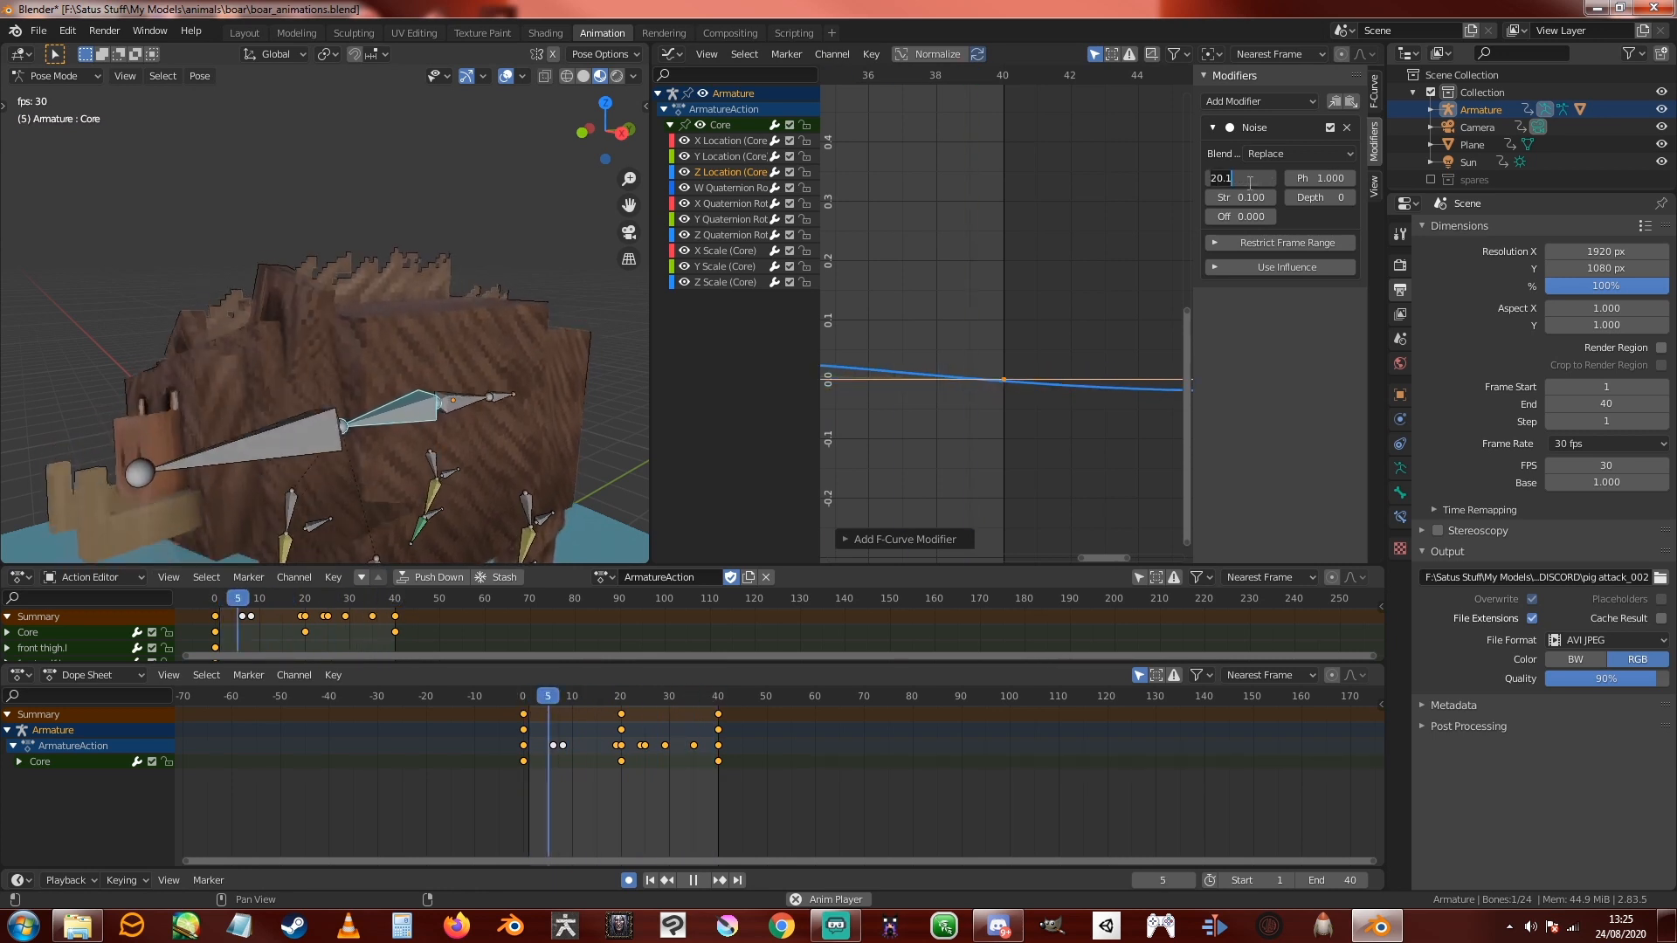
{"action": "type", "text": "20"}
{"action": "key", "text": "Return"}
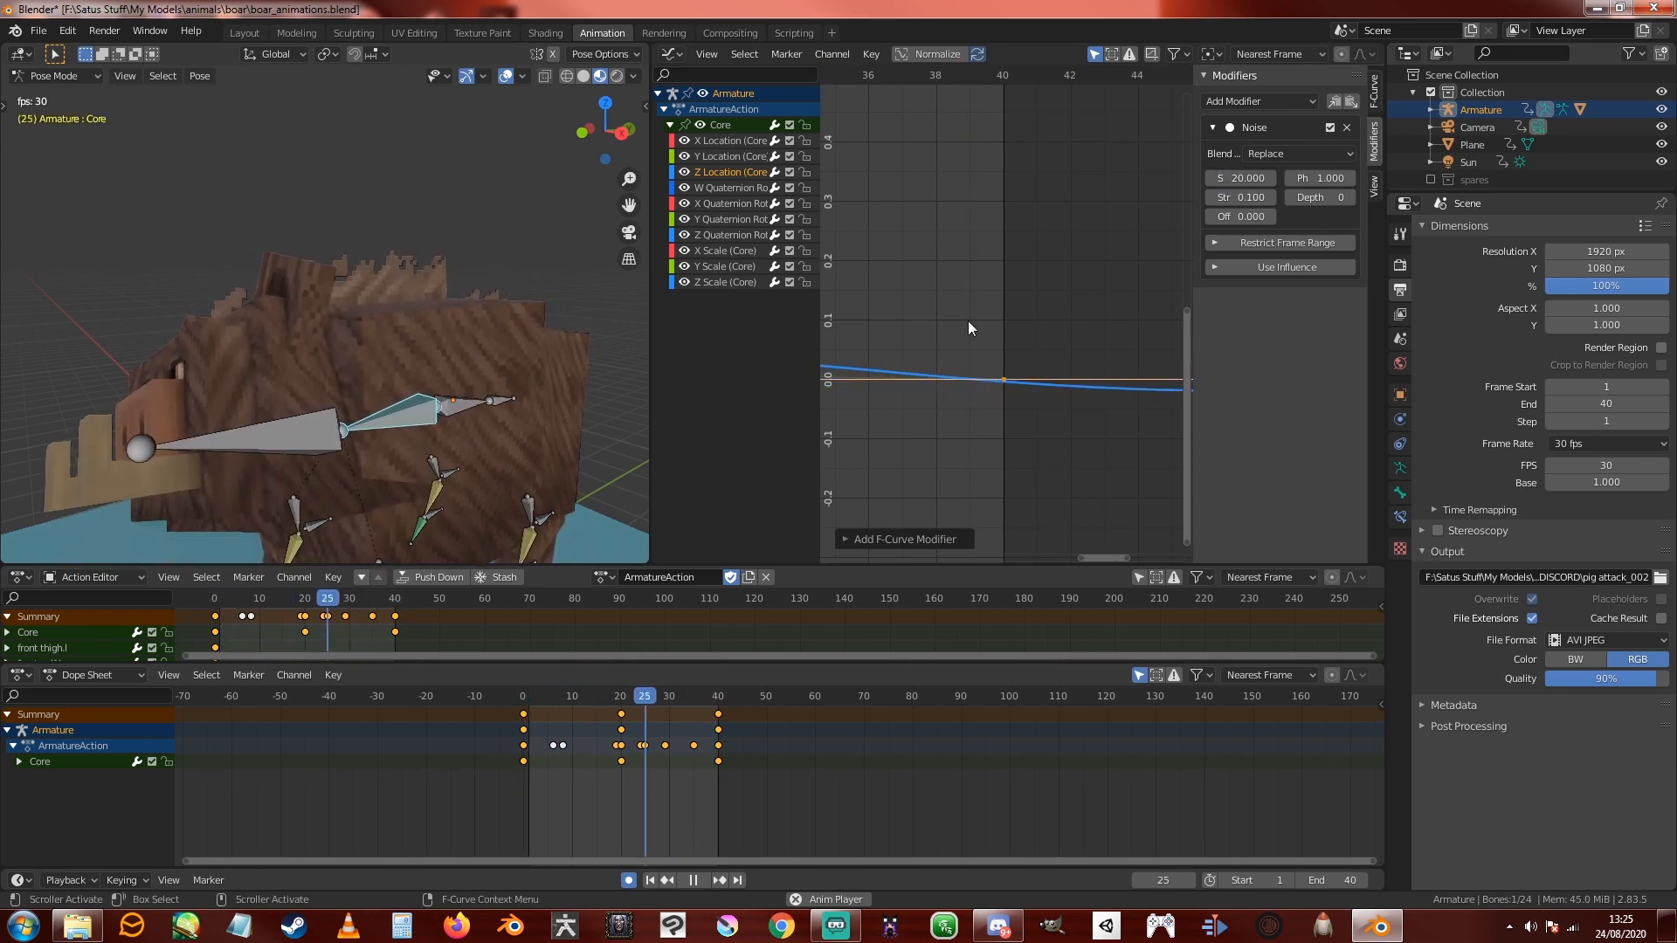
Step: Widen the 3D viewport and examine the looping body motion with the added noise from different angles and distances
{"action": "middle_click_drag", "start_coordinate": [453, 391], "coordinate": [542, 339]}
{"action": "scroll", "coordinate": [493, 376], "scroll_direction": "down", "scroll_amount": 6}
{"action": "scroll", "coordinate": [564, 344], "scroll_direction": "up", "scroll_amount": 6}
{"action": "scroll", "coordinate": [516, 400], "scroll_direction": "down", "scroll_amount": 4}
{"action": "scroll", "coordinate": [522, 412], "scroll_direction": "up", "scroll_amount": 4}
{"action": "left_click_drag", "start_coordinate": [648, 328], "coordinate": [929, 327]}
{"action": "middle_click_drag", "start_coordinate": [832, 363], "coordinate": [752, 365], "text": "shift"}
{"action": "scroll", "coordinate": [777, 325], "scroll_direction": "down", "scroll_amount": 3}
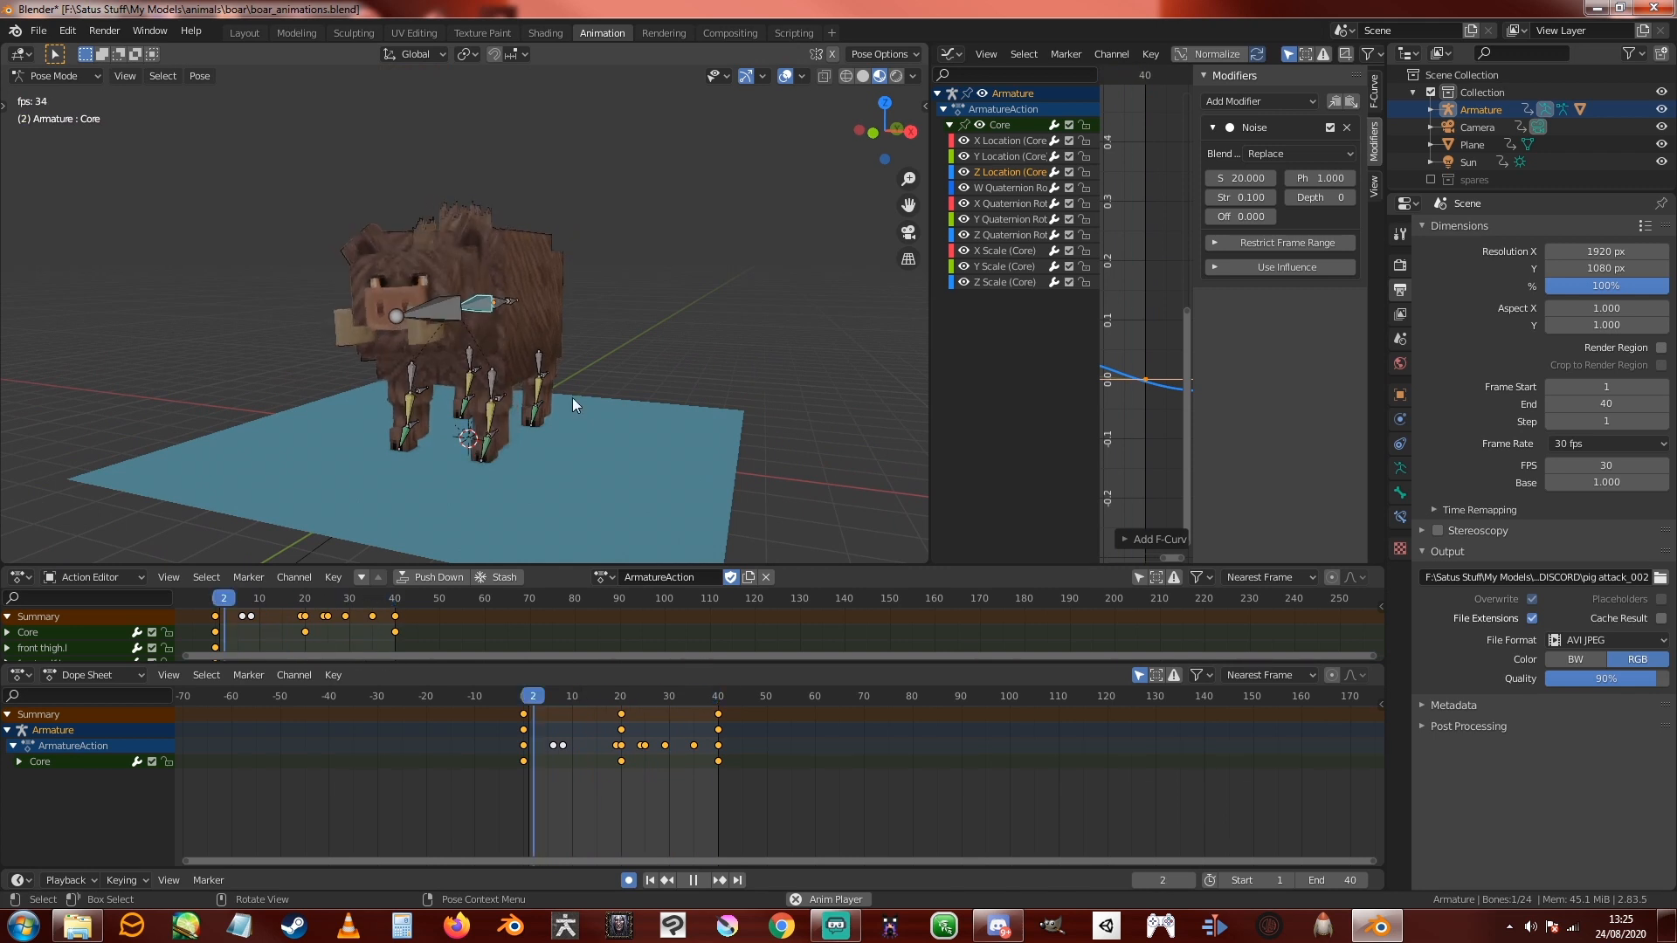
{"action": "mouse_move", "coordinate": [573, 397]}
{"action": "middle_mouse_down"}
{"action": "mouse_move", "coordinate": [640, 395]}
{"action": "mouse_move", "coordinate": [591, 400]}
{"action": "middle_mouse_up"}
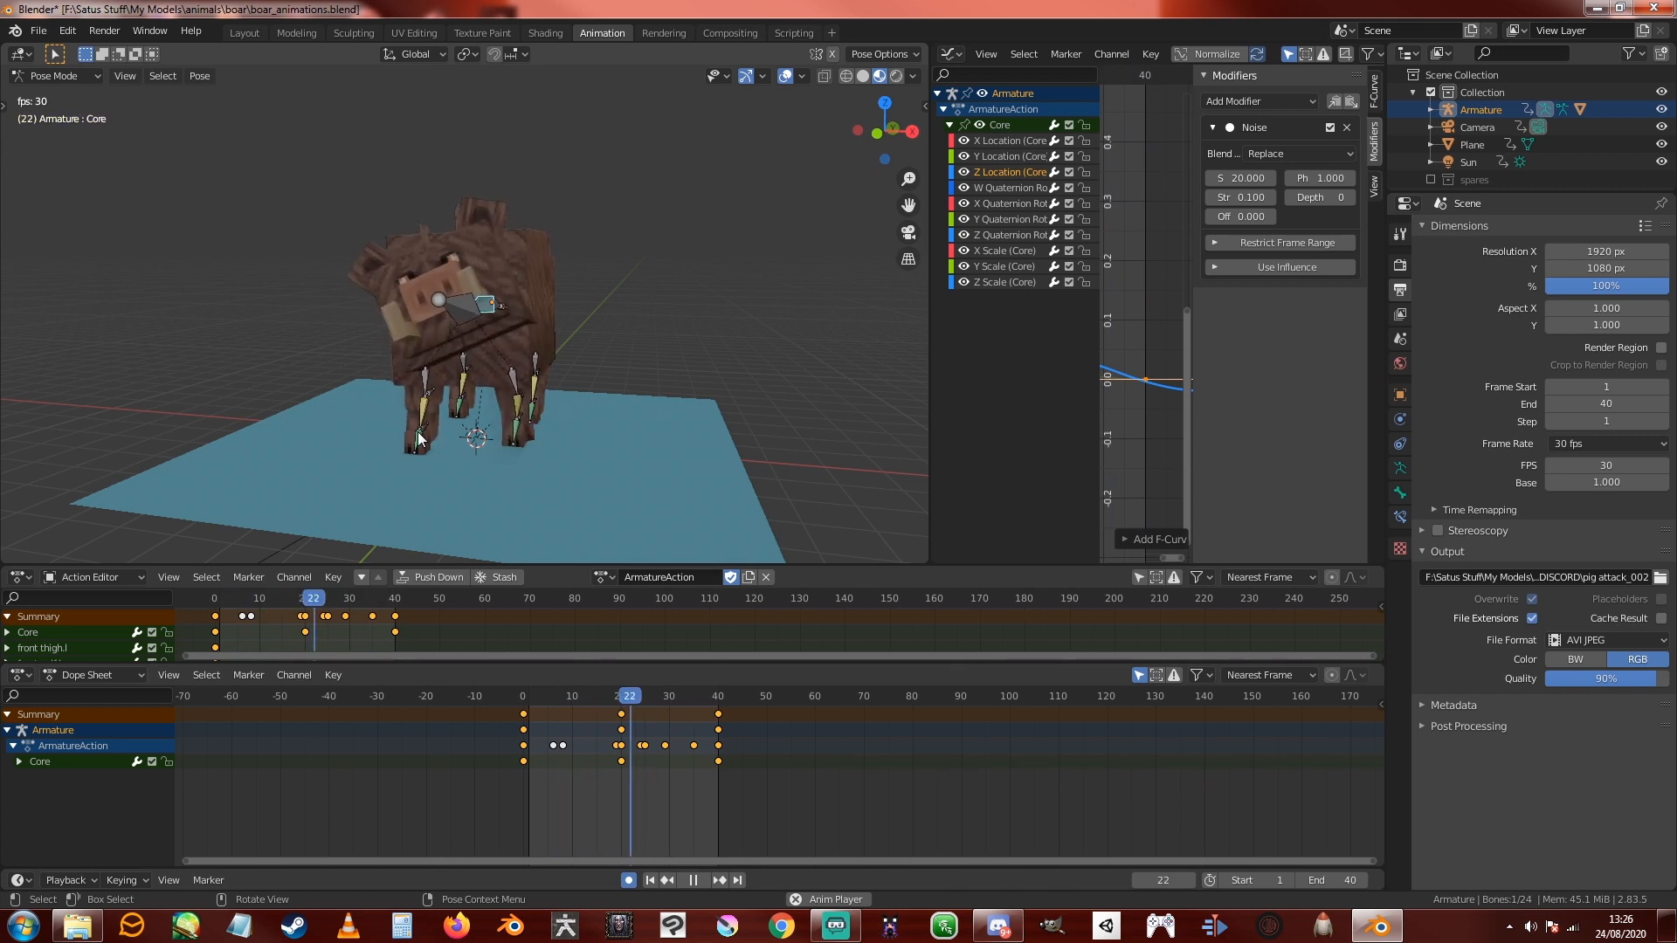
Step: Examine the playing boar attack from the front and the side alongside the Noise modifier's settings
{"action": "mouse_move", "coordinate": [611, 414]}
{"action": "middle_mouse_down"}
{"action": "mouse_move", "coordinate": [711, 370]}
{"action": "mouse_move", "coordinate": [710, 386]}
{"action": "mouse_move", "coordinate": [597, 397]}
{"action": "middle_mouse_up"}
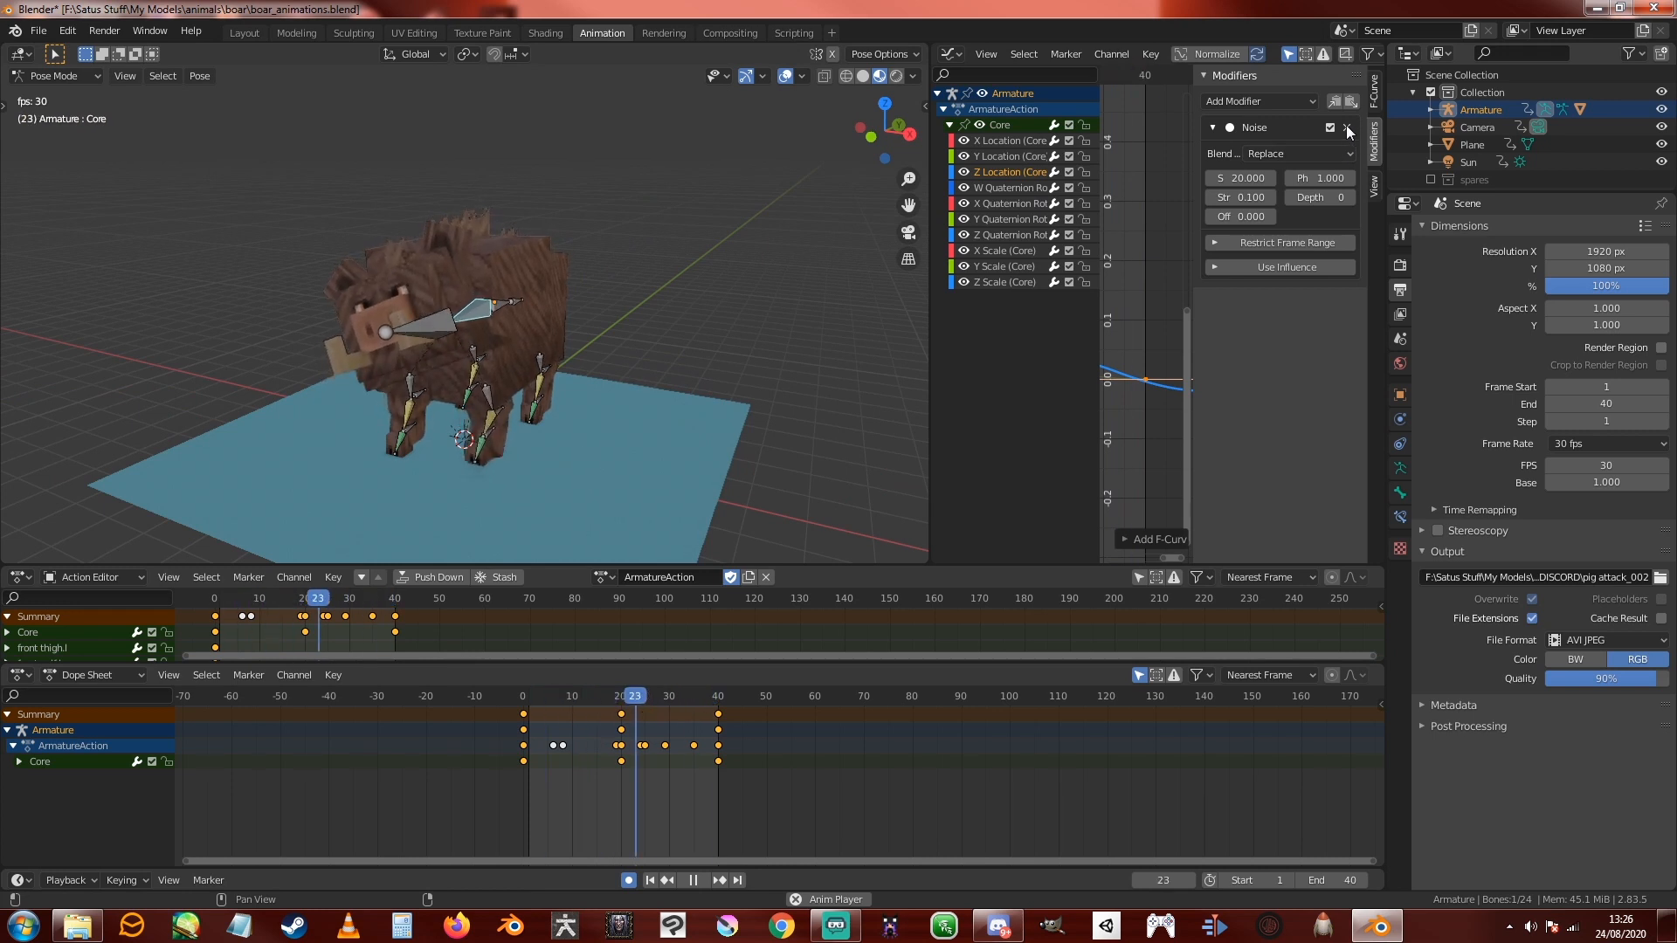
{"action": "left_click", "coordinate": [1212, 129]}
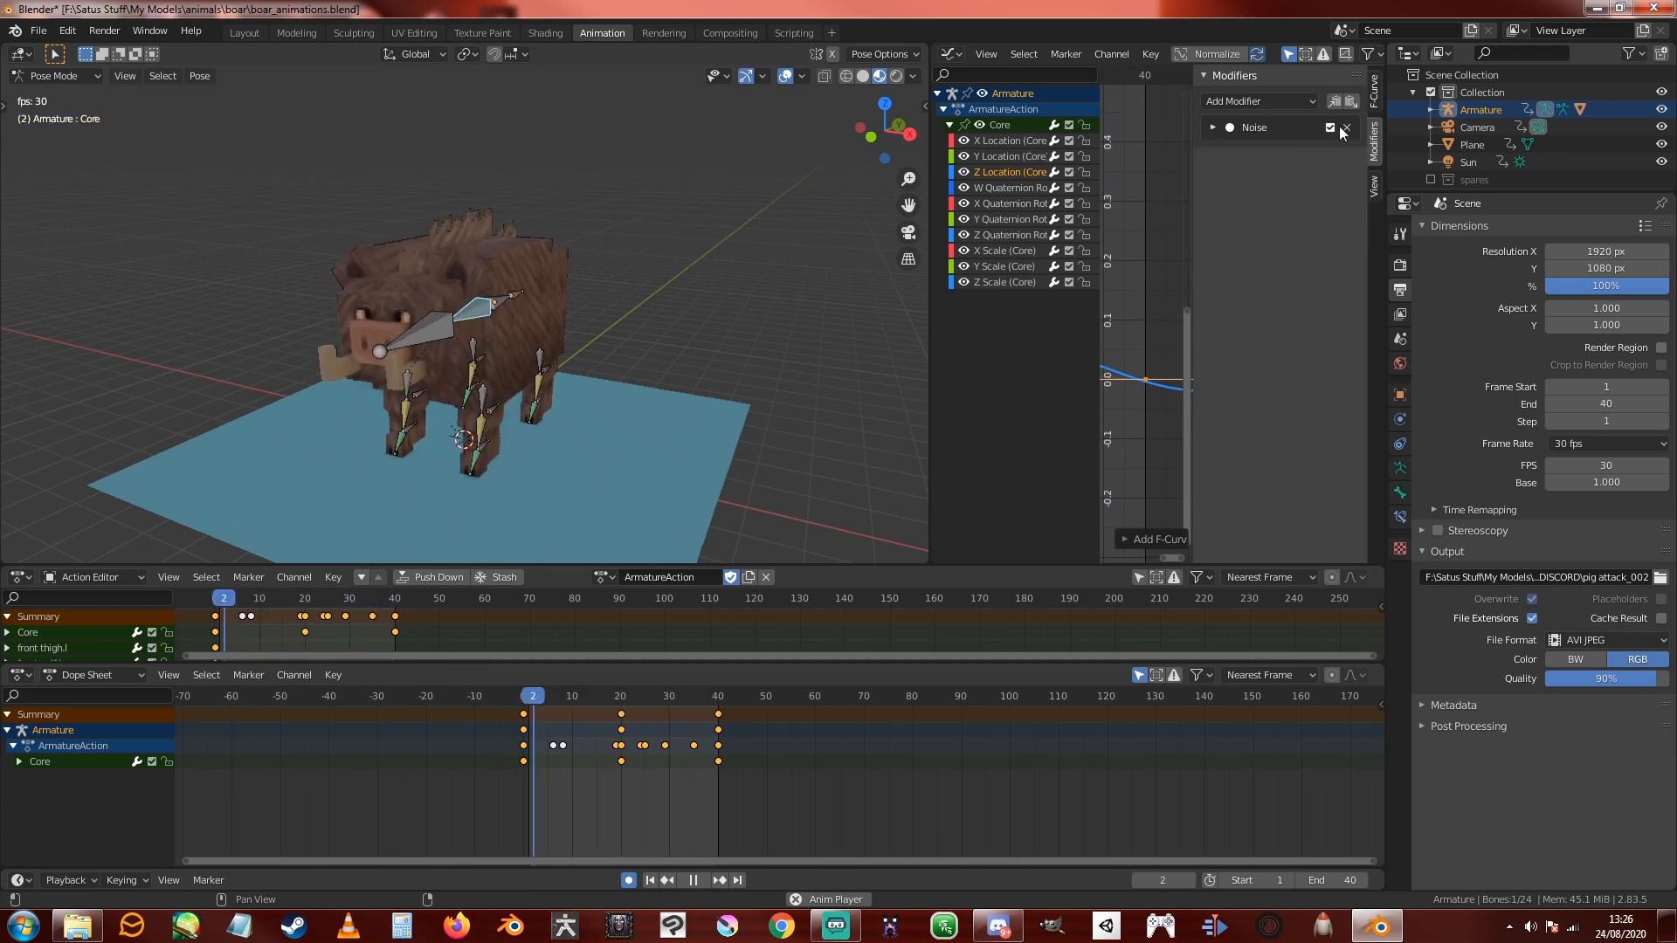
{"action": "left_click", "coordinate": [1208, 127]}
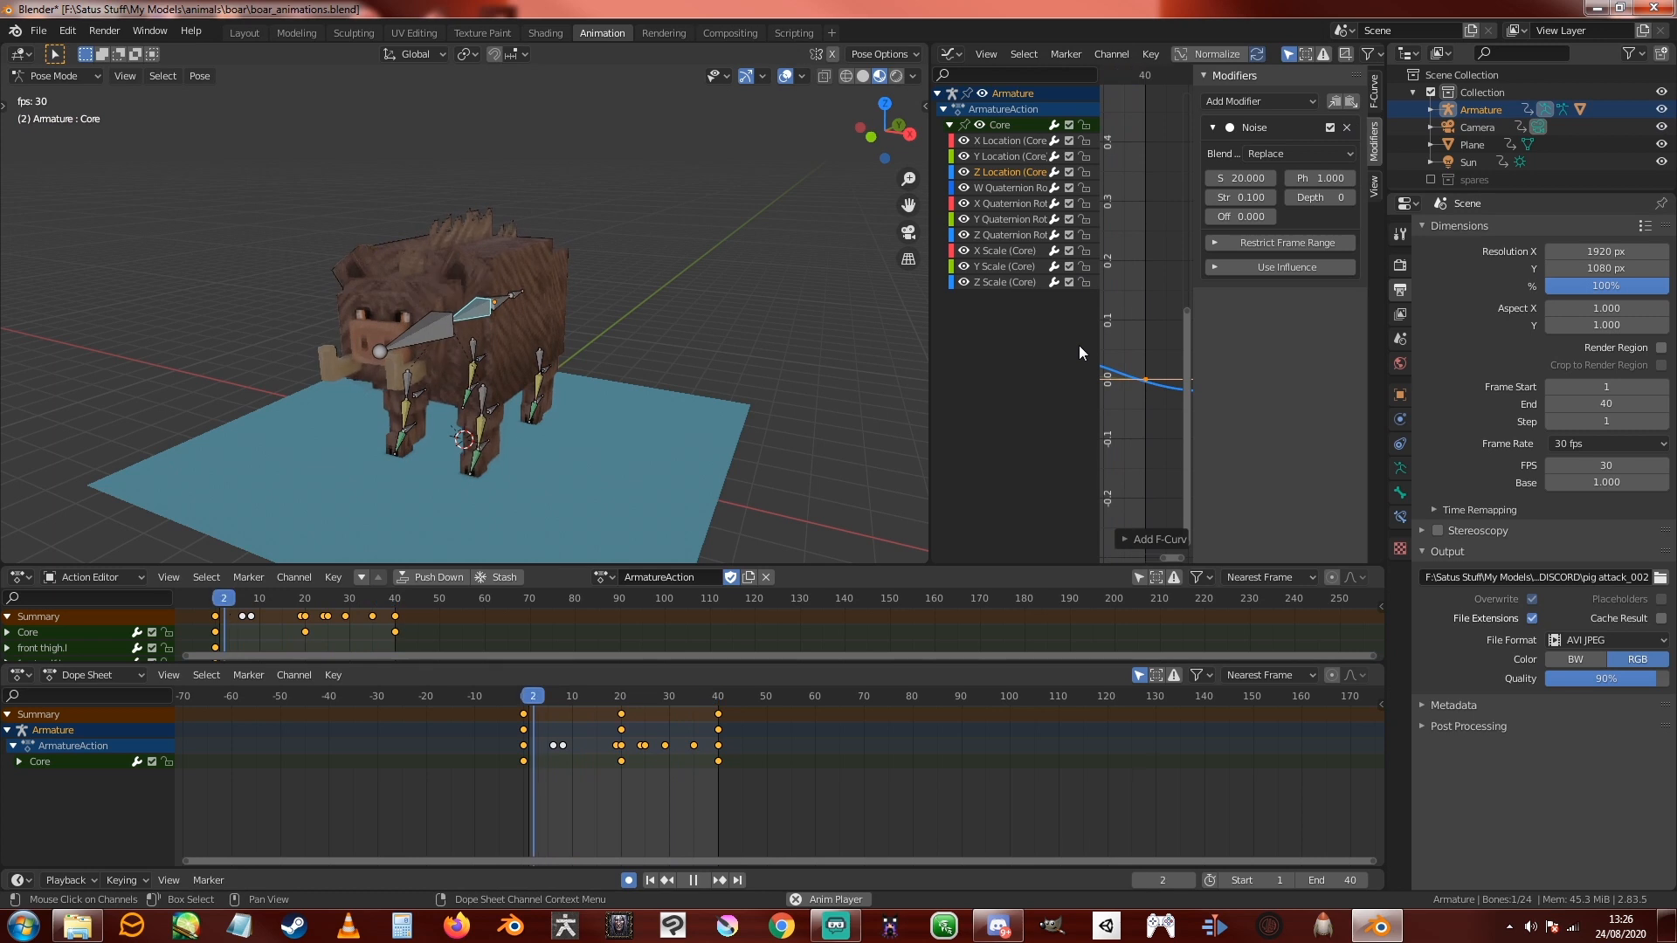
{"action": "middle_click_drag", "start_coordinate": [779, 385], "coordinate": [691, 401]}
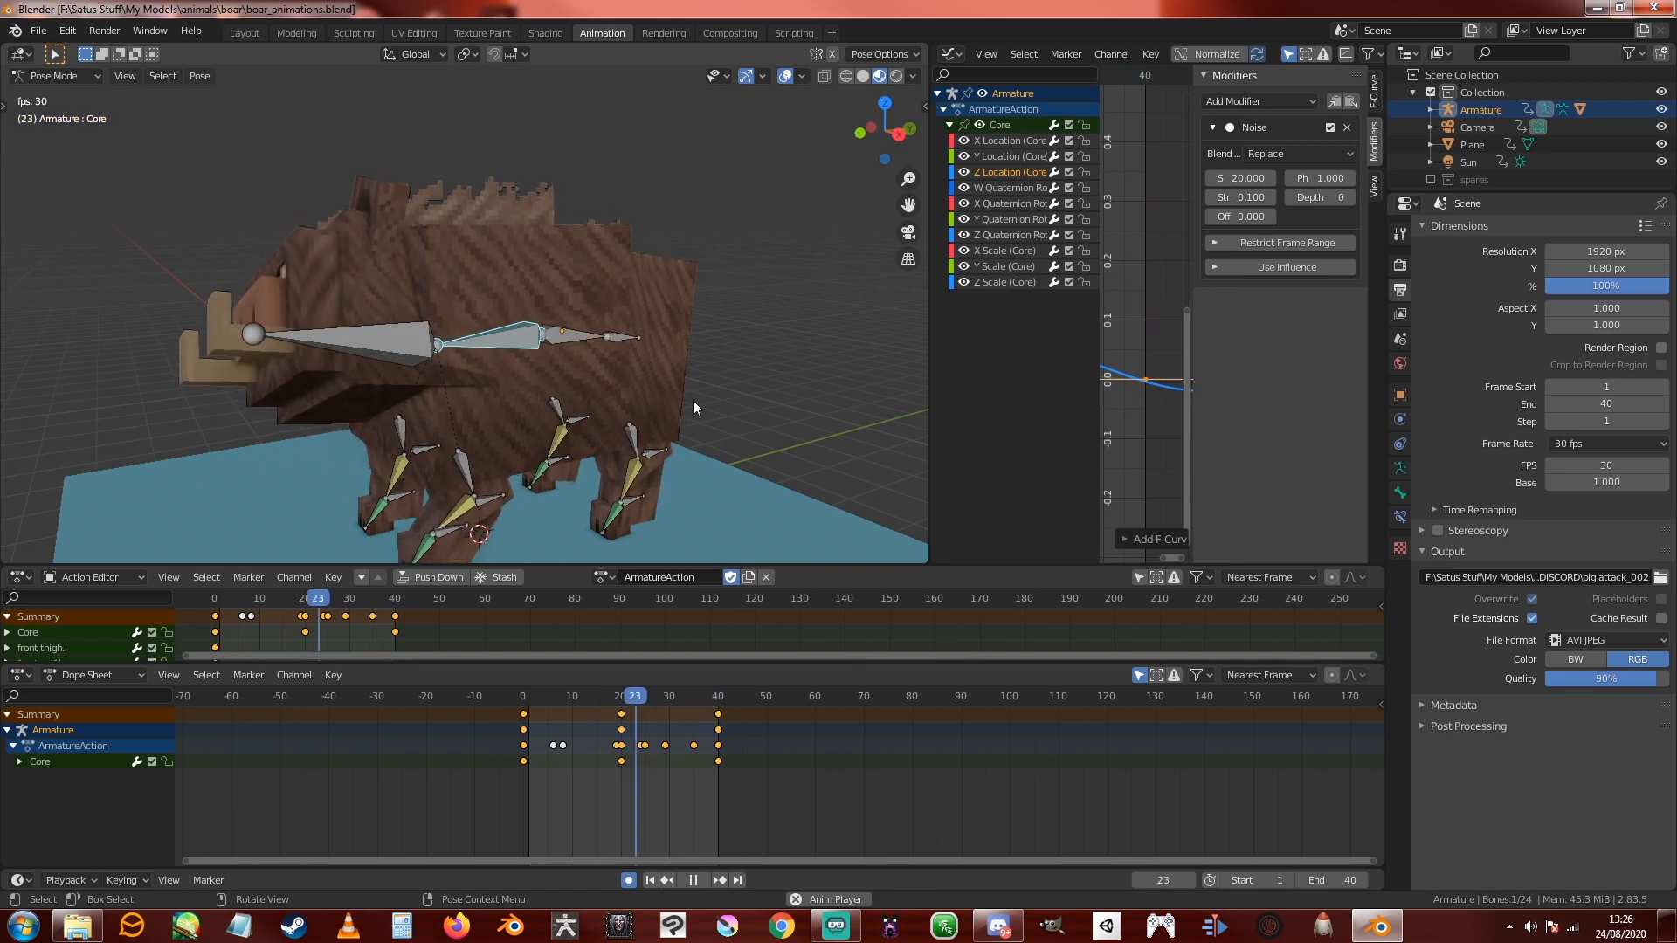
{"action": "middle_click_drag", "start_coordinate": [693, 401], "coordinate": [716, 348]}
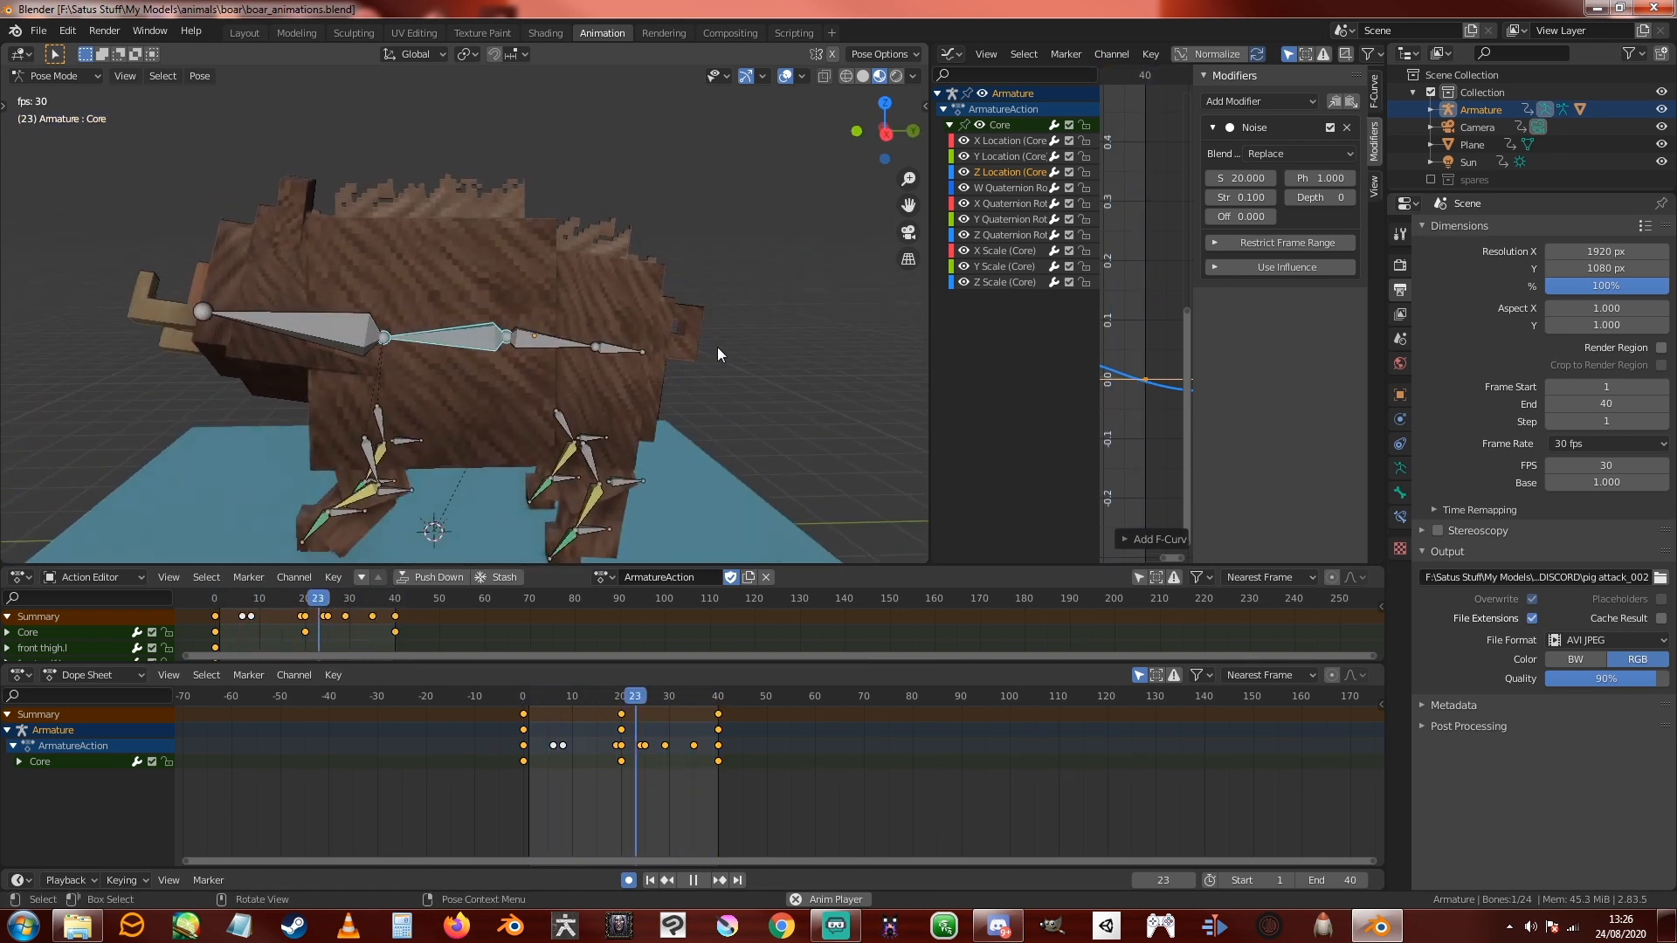
Step: Hide the viewport overlays and set the scene's frame rate to 20 FPS
{"action": "left_click", "coordinate": [785, 77]}
{"action": "scroll", "coordinate": [706, 266], "scroll_direction": "down", "scroll_amount": 4}
{"action": "mouse_move", "coordinate": [705, 266]}
{"action": "middle_mouse_down"}
{"action": "mouse_move", "coordinate": [773, 276]}
{"action": "mouse_move", "coordinate": [448, 282]}
{"action": "mouse_move", "coordinate": [715, 287]}
{"action": "middle_mouse_up"}
{"action": "scroll", "coordinate": [742, 285], "scroll_direction": "up", "scroll_amount": 2}
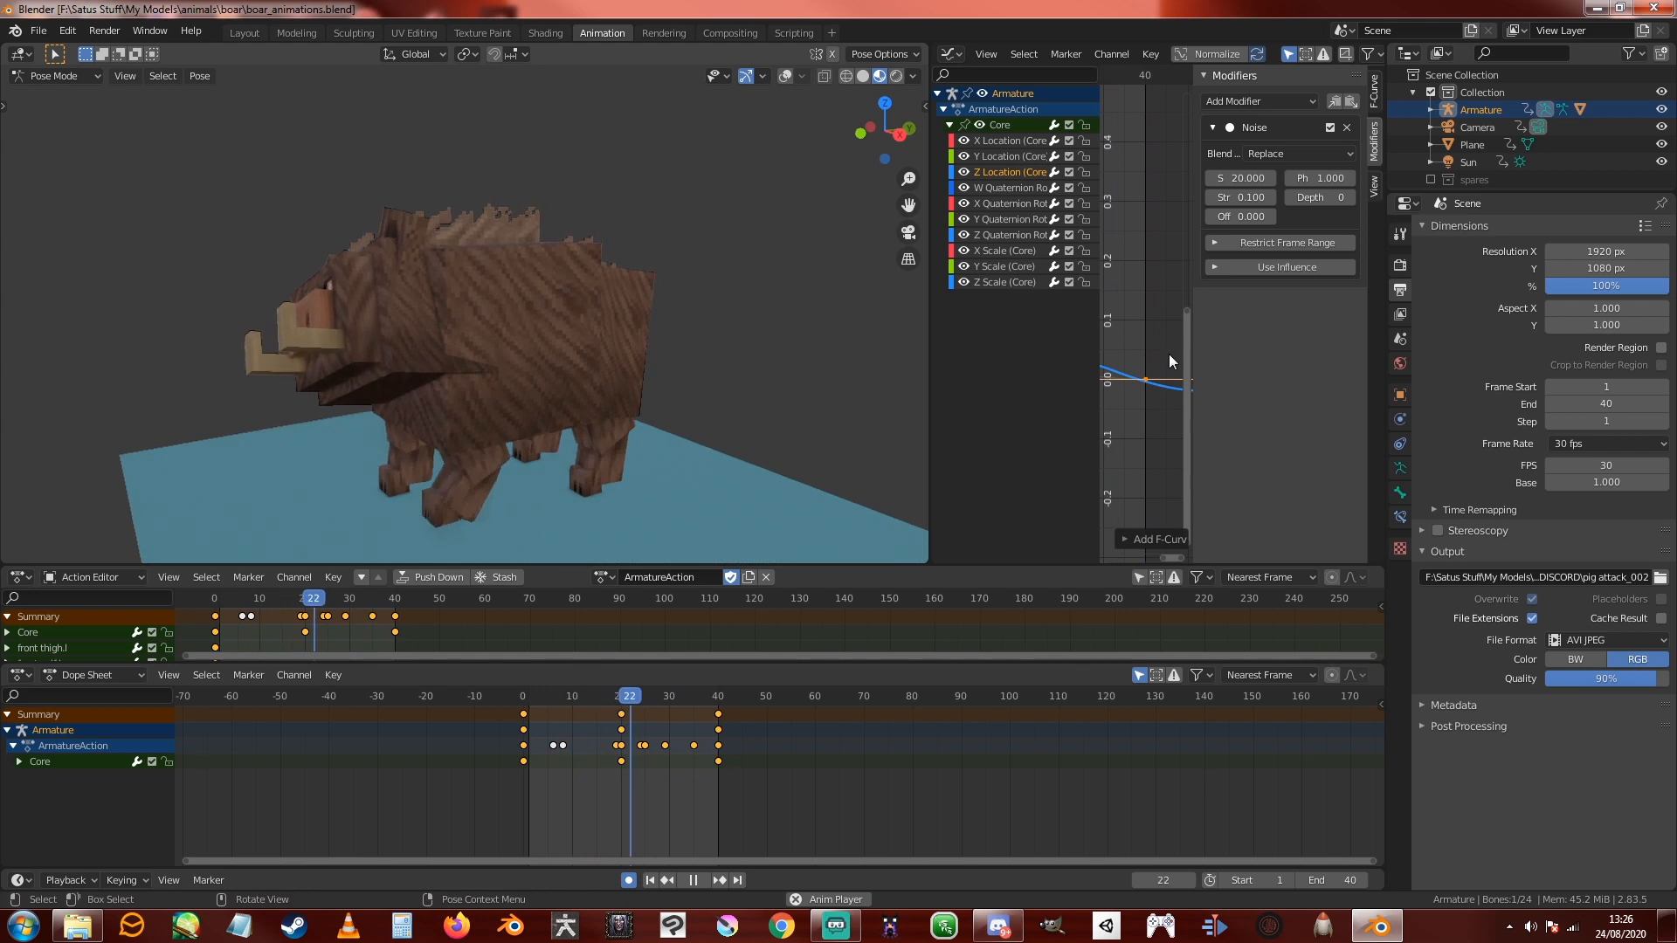
{"action": "left_click", "coordinate": [1608, 464]}
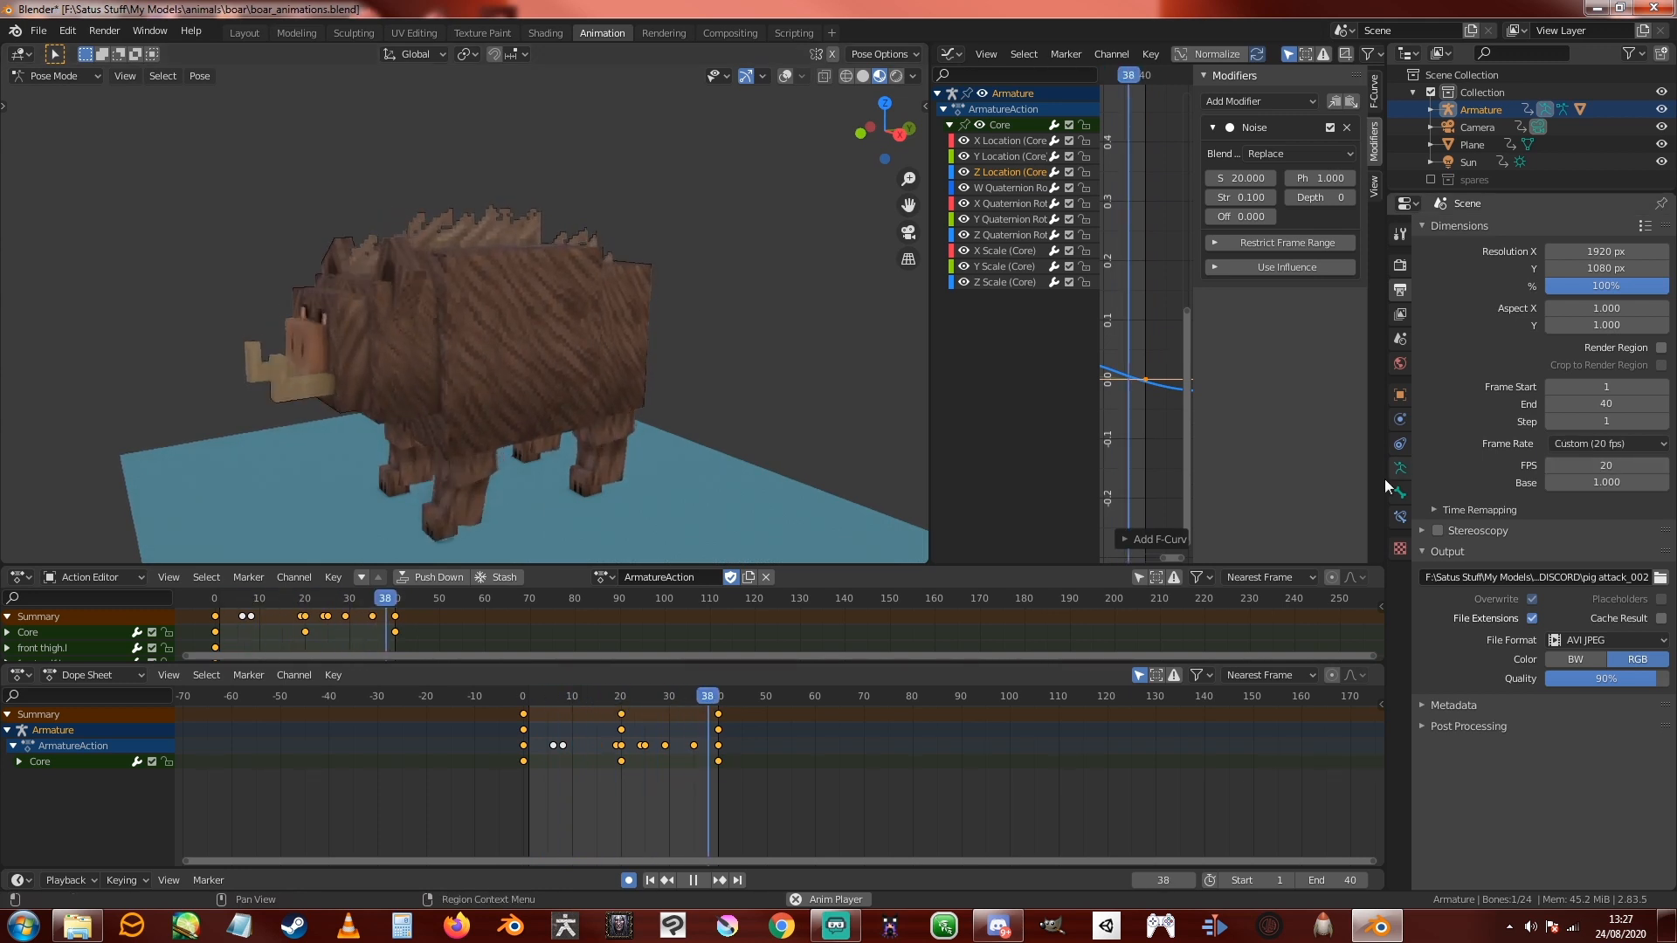
Step: Examine the attack loop at the slower frame rate from several angles without the overlays
{"action": "middle_click_drag", "start_coordinate": [714, 491], "coordinate": [780, 414]}
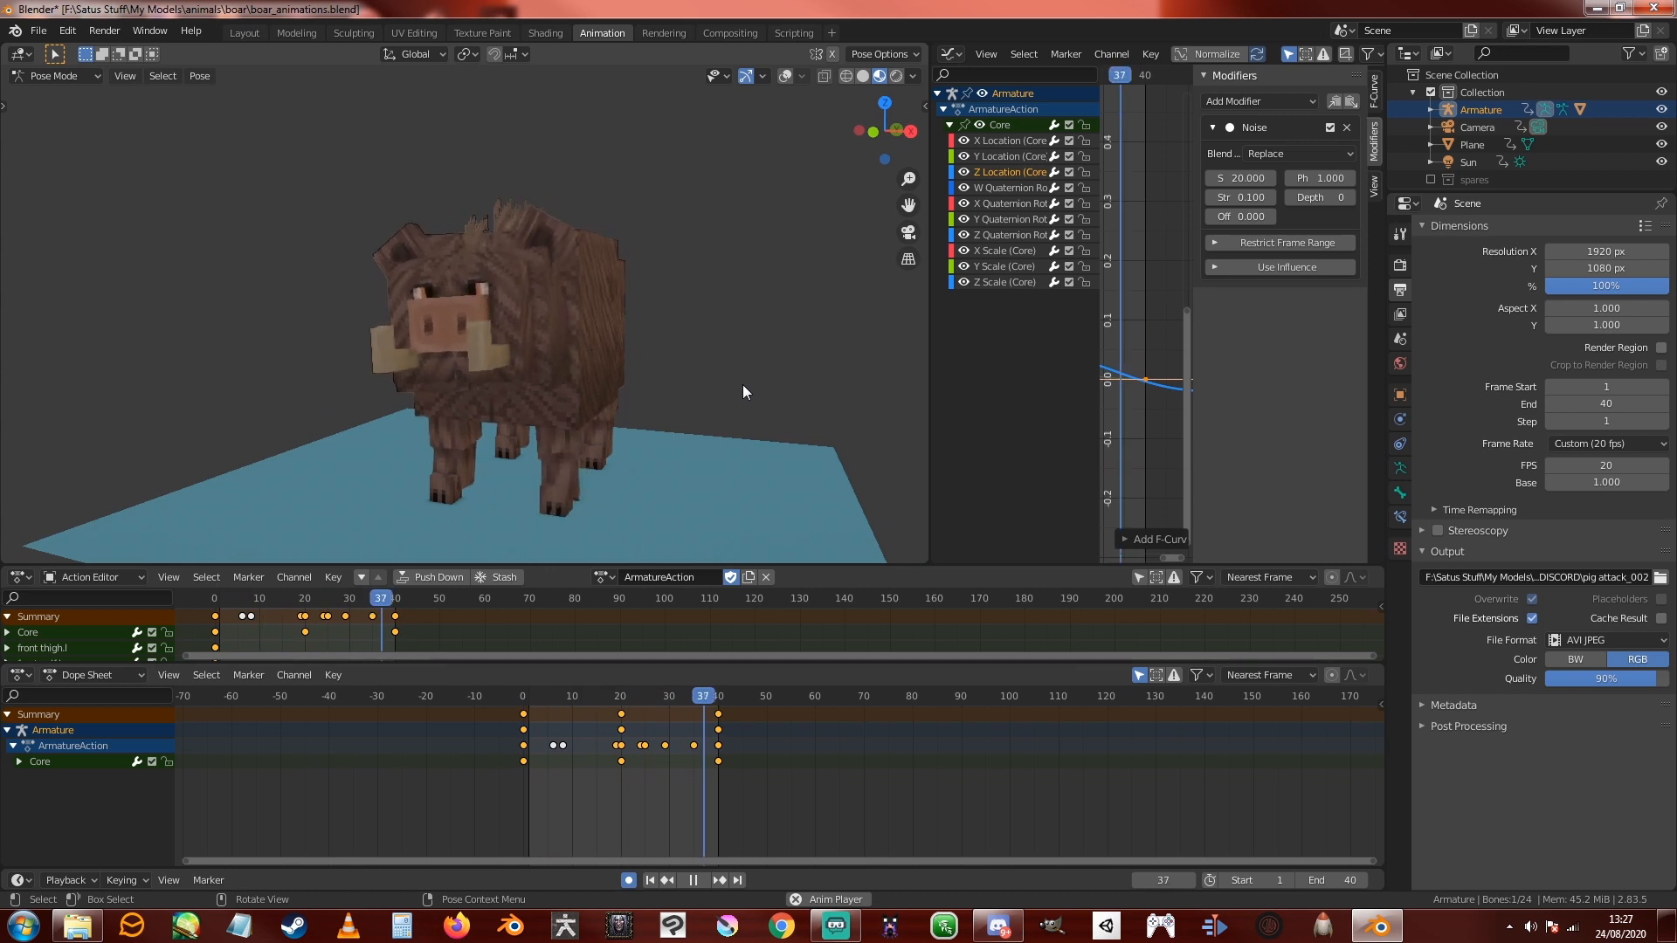
{"action": "middle_click_drag", "start_coordinate": [742, 384], "coordinate": [718, 383]}
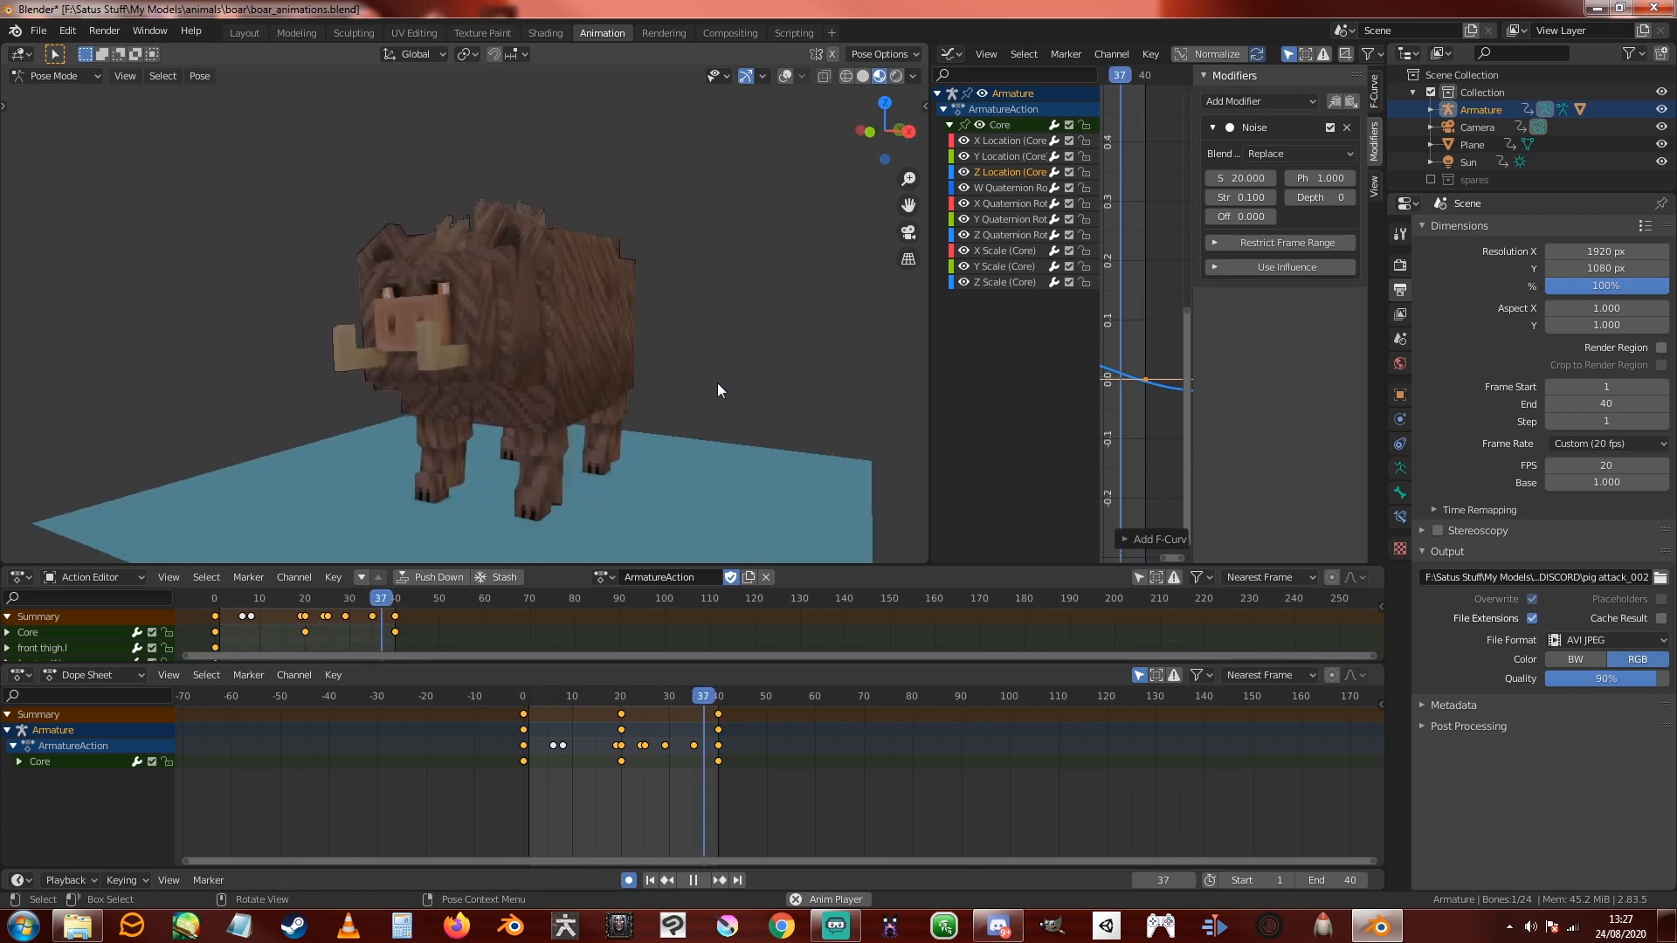
{"action": "middle_click_drag", "start_coordinate": [716, 383], "coordinate": [685, 344]}
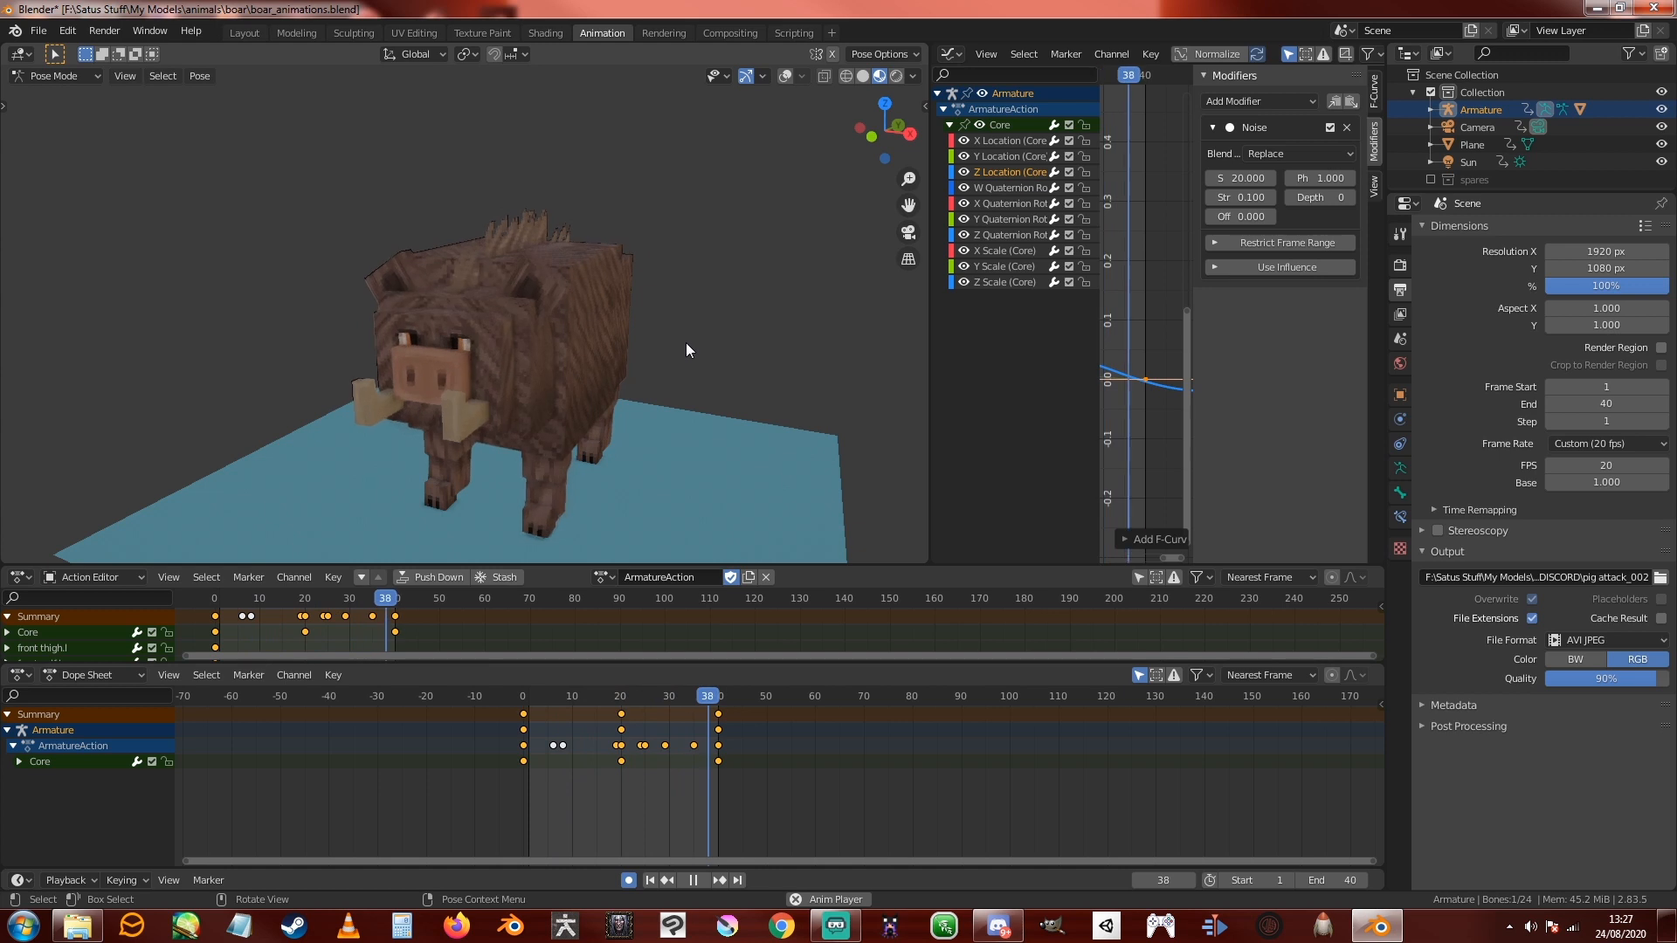
{"action": "middle_click_drag", "start_coordinate": [686, 345], "coordinate": [683, 337]}
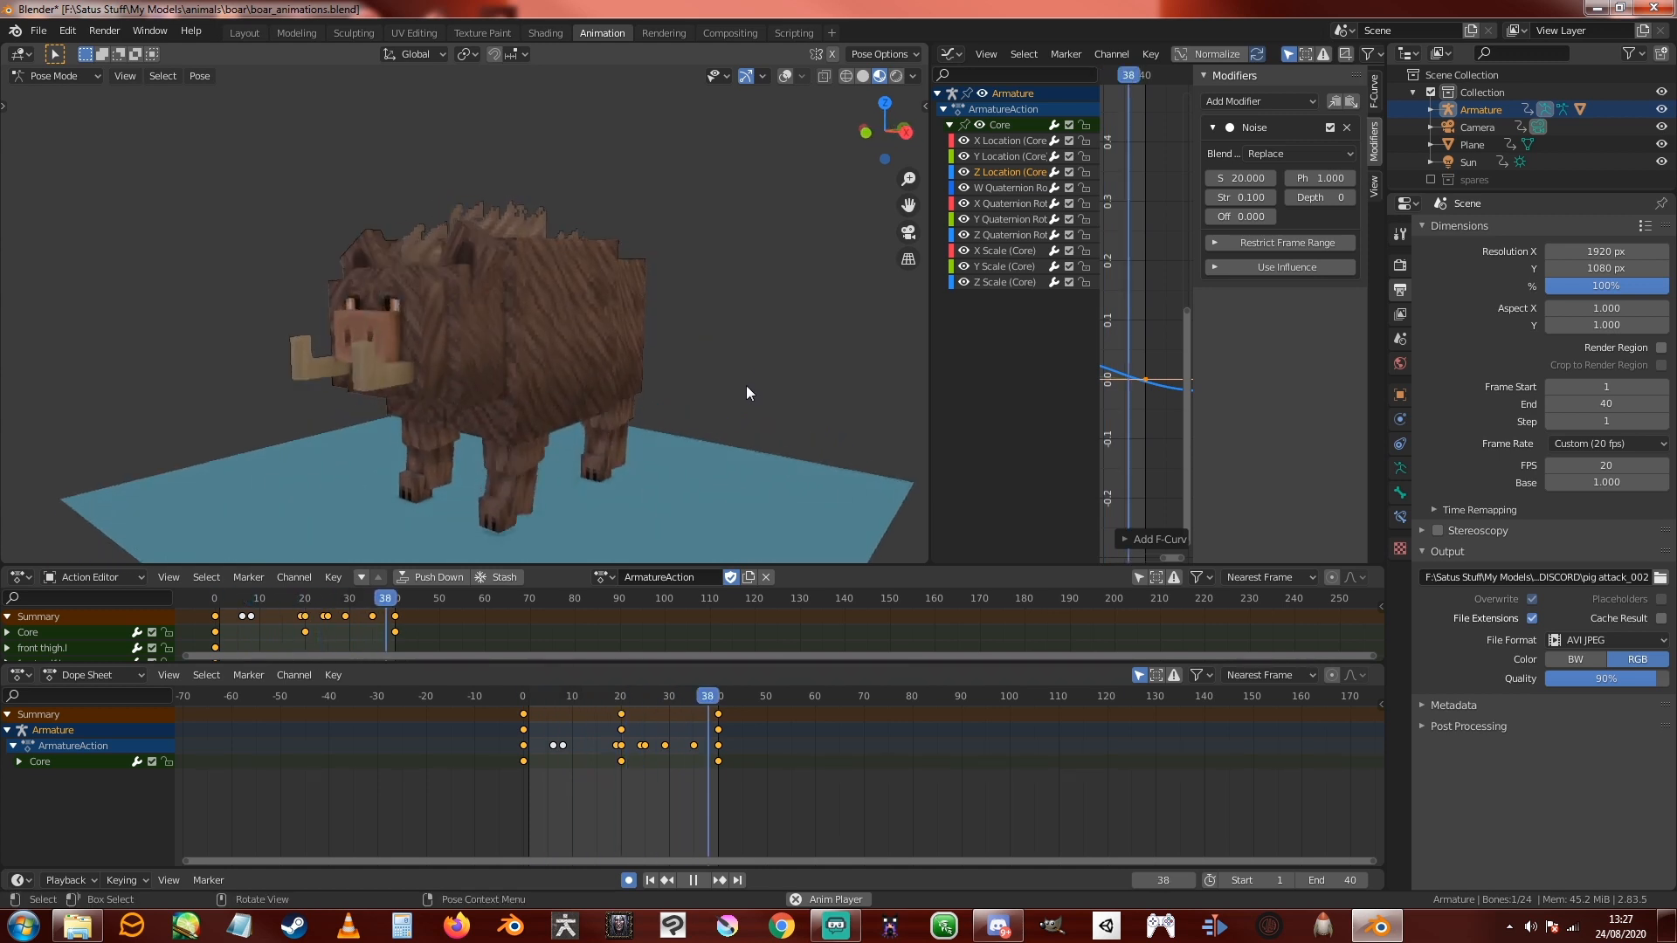
{"action": "middle_click_drag", "start_coordinate": [733, 389], "coordinate": [820, 447]}
Step: Show the viewport overlays again and inspect the boar's attack by scrubbing and replaying it, stopping at frame 0
{"action": "left_click", "coordinate": [786, 76]}
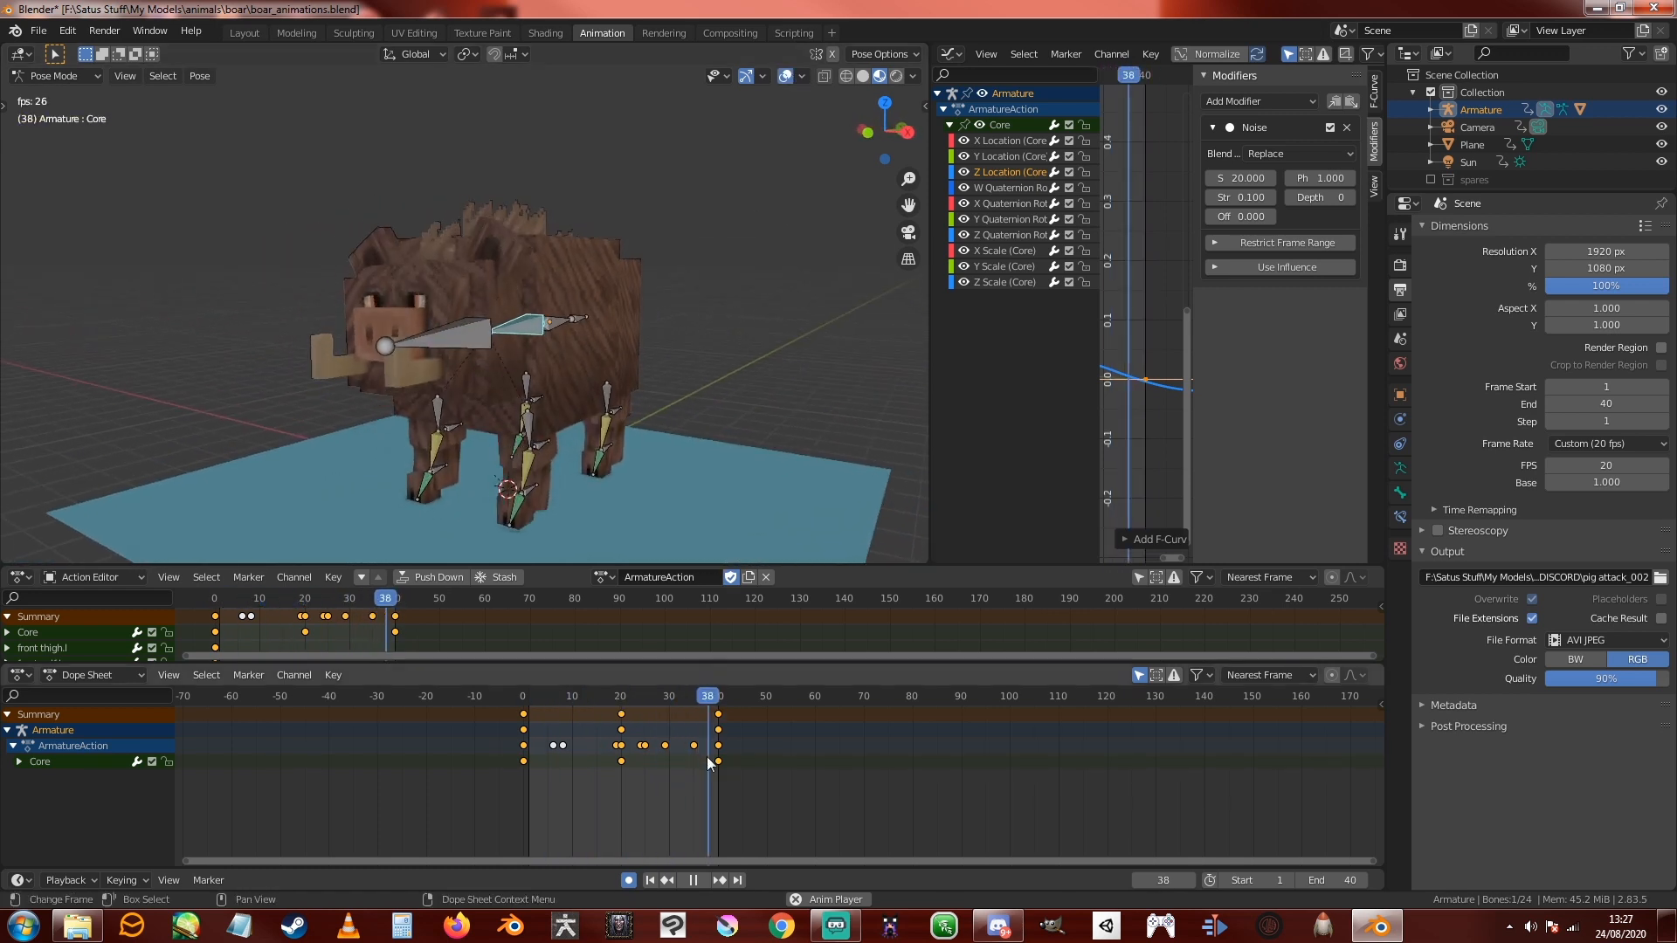
{"action": "left_click", "coordinate": [692, 881]}
{"action": "left_click_drag", "start_coordinate": [603, 697], "coordinate": [531, 696]}
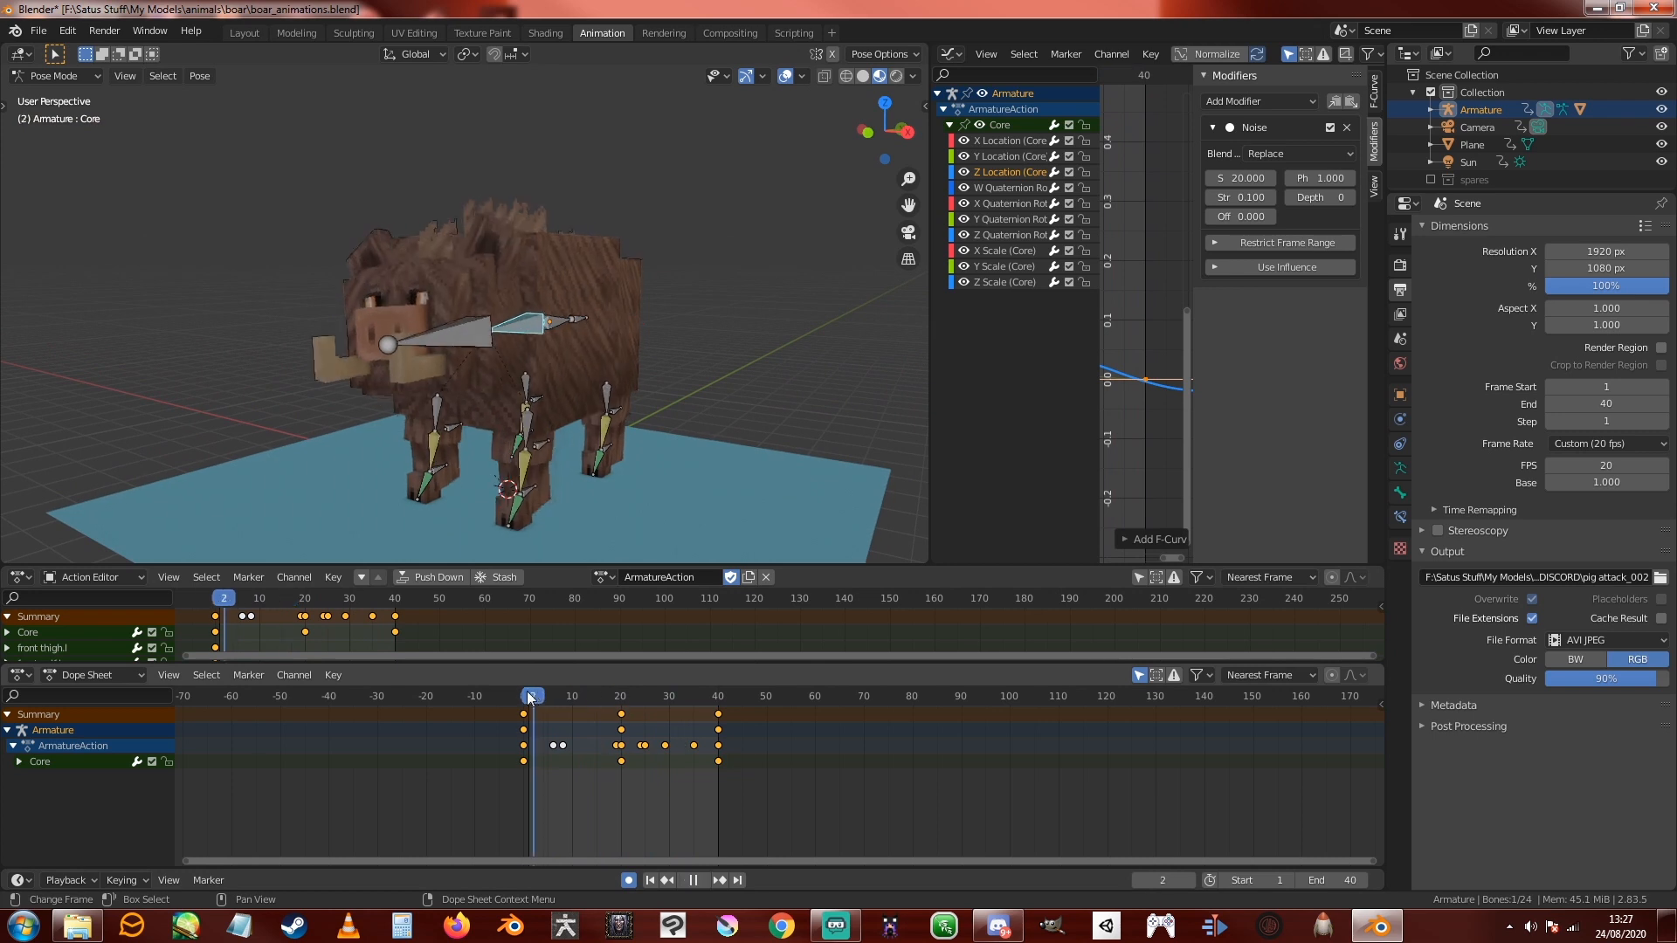
{"action": "middle_click_drag", "start_coordinate": [577, 489], "coordinate": [635, 402]}
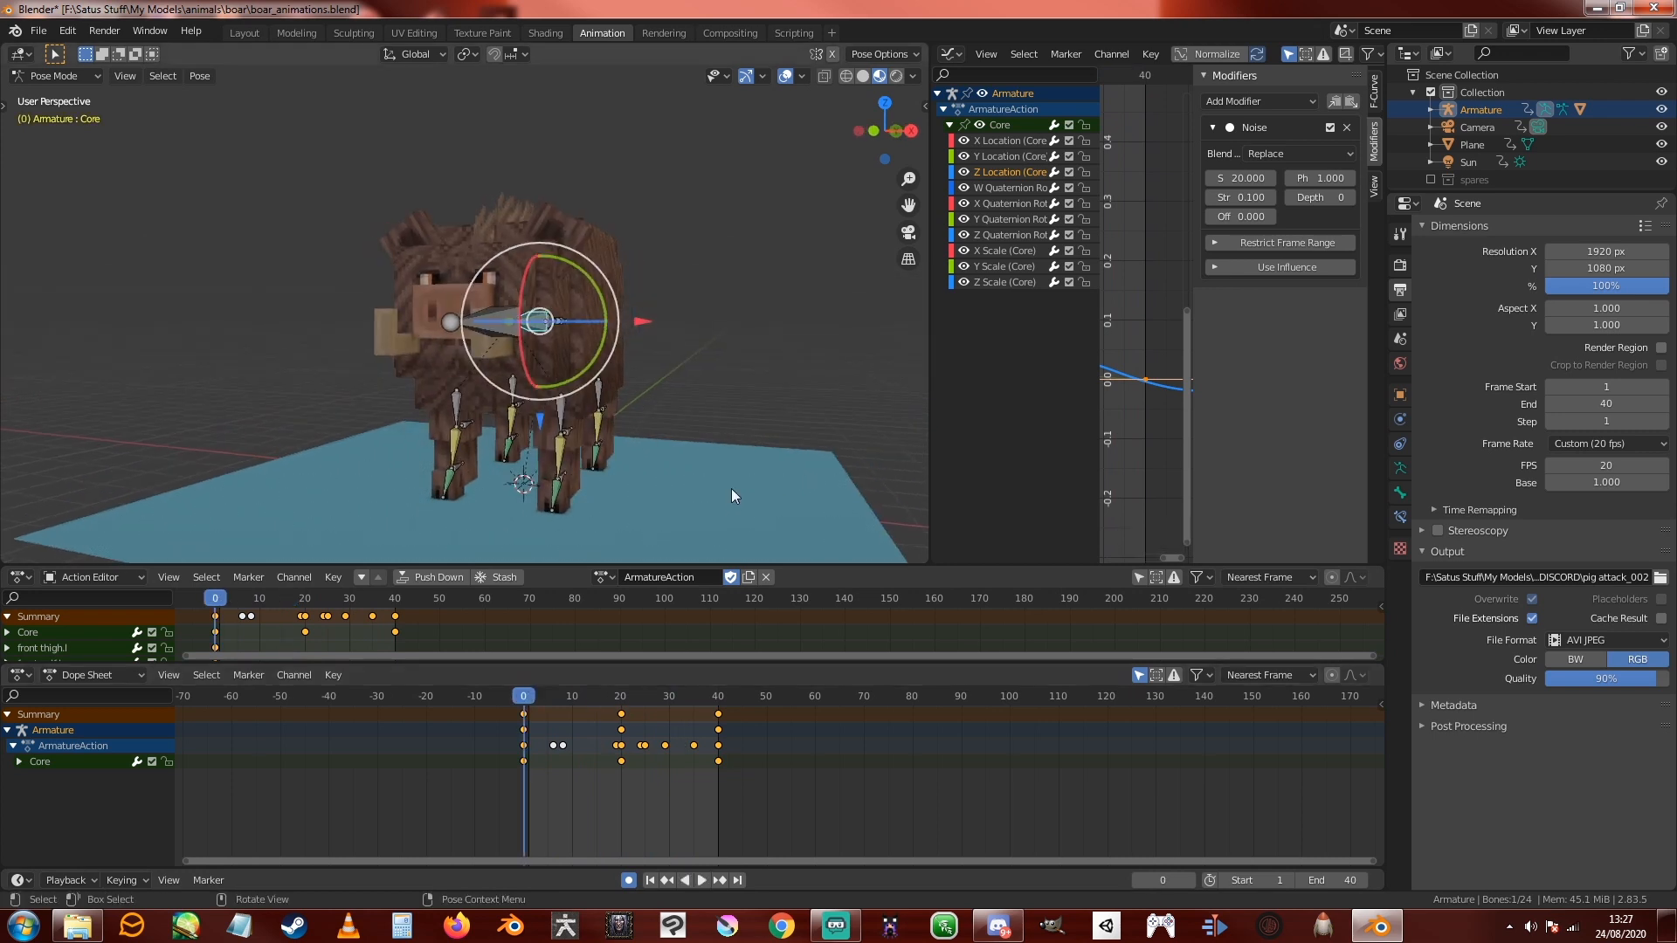
{"action": "key", "text": "space"}
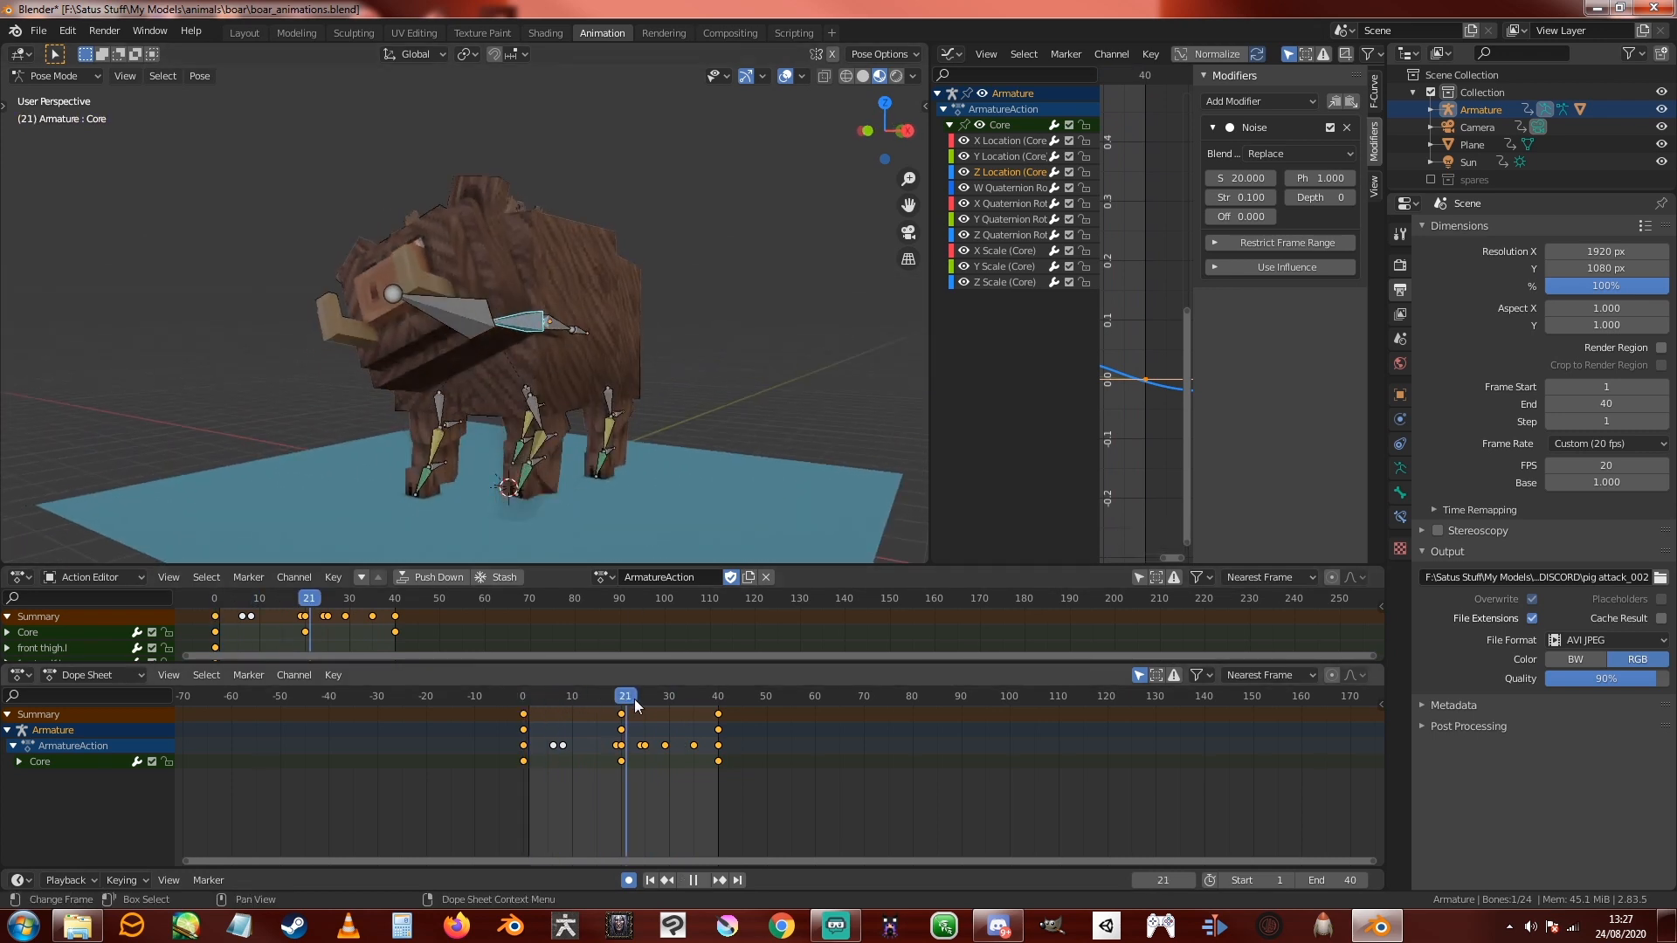
{"action": "left_click", "coordinate": [527, 699]}
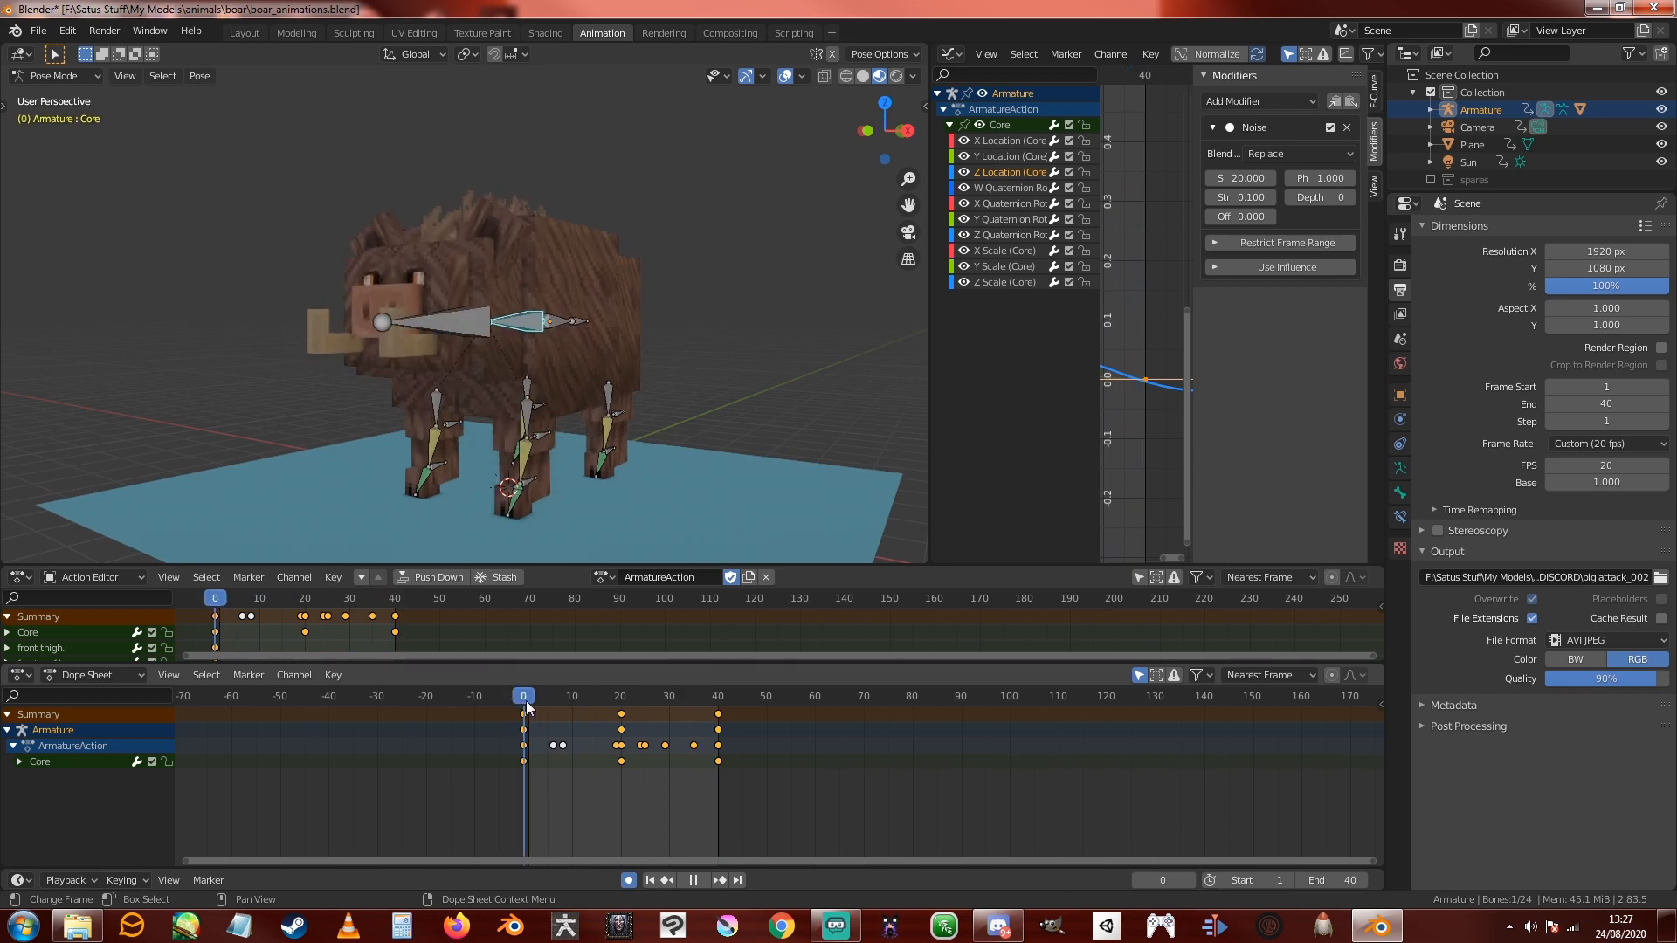
{"action": "key", "text": "space"}
Step: Switch the armature to the running action and play it with the viewport overlays hidden
{"action": "left_click", "coordinate": [603, 577]}
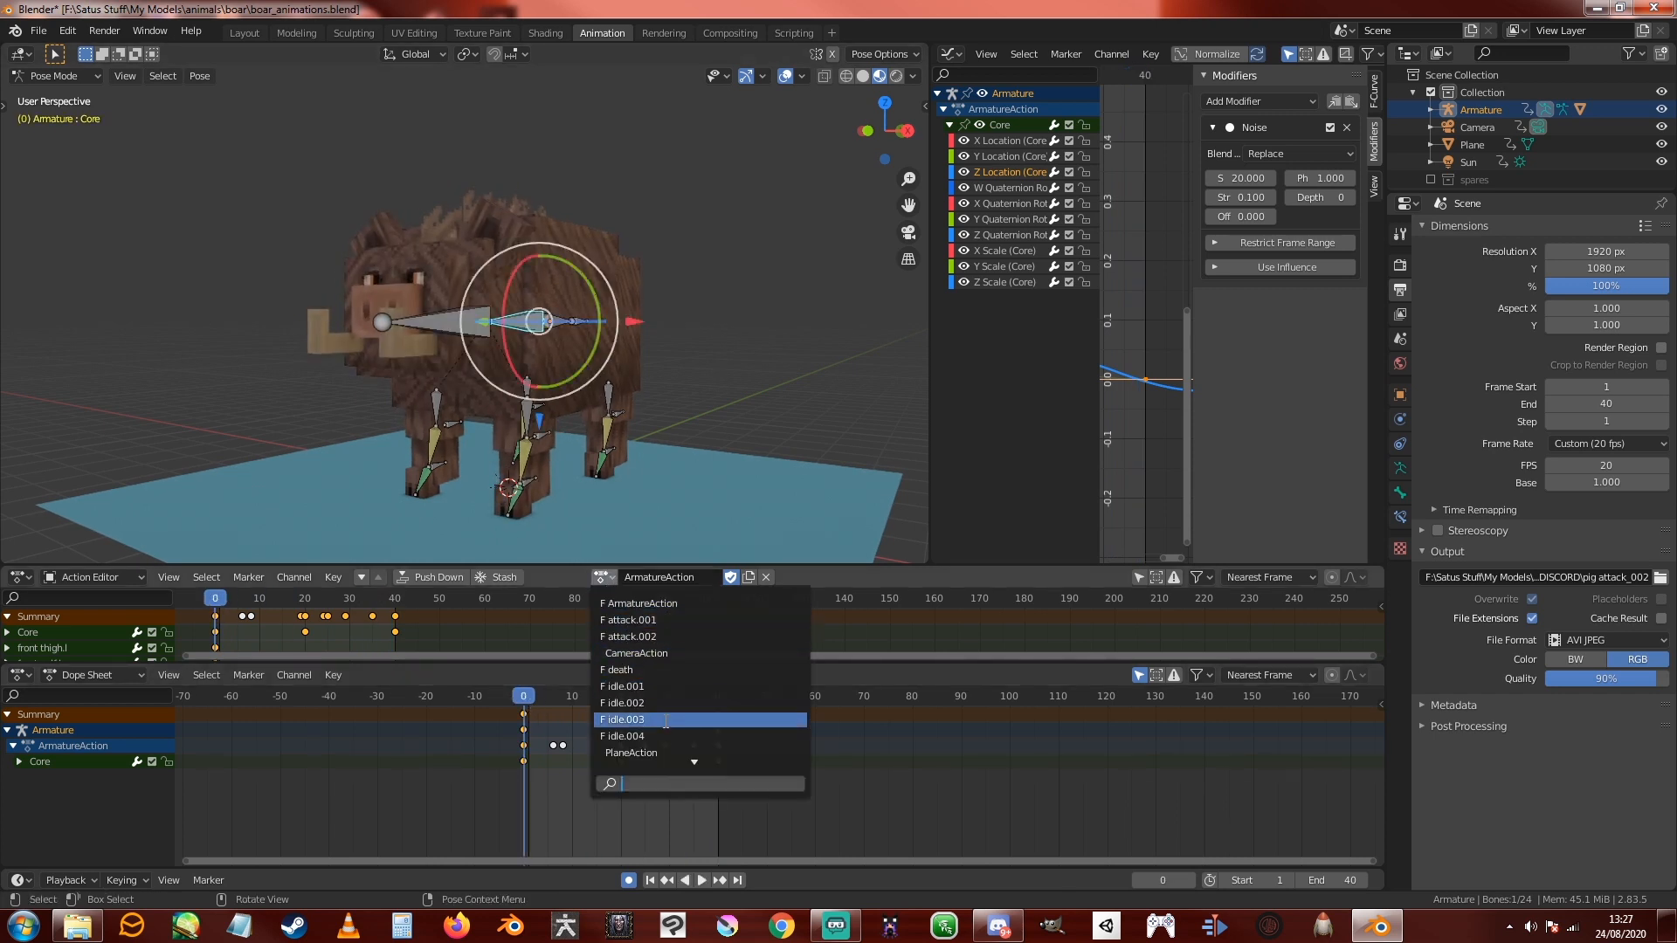
{"action": "left_click", "coordinate": [664, 687]}
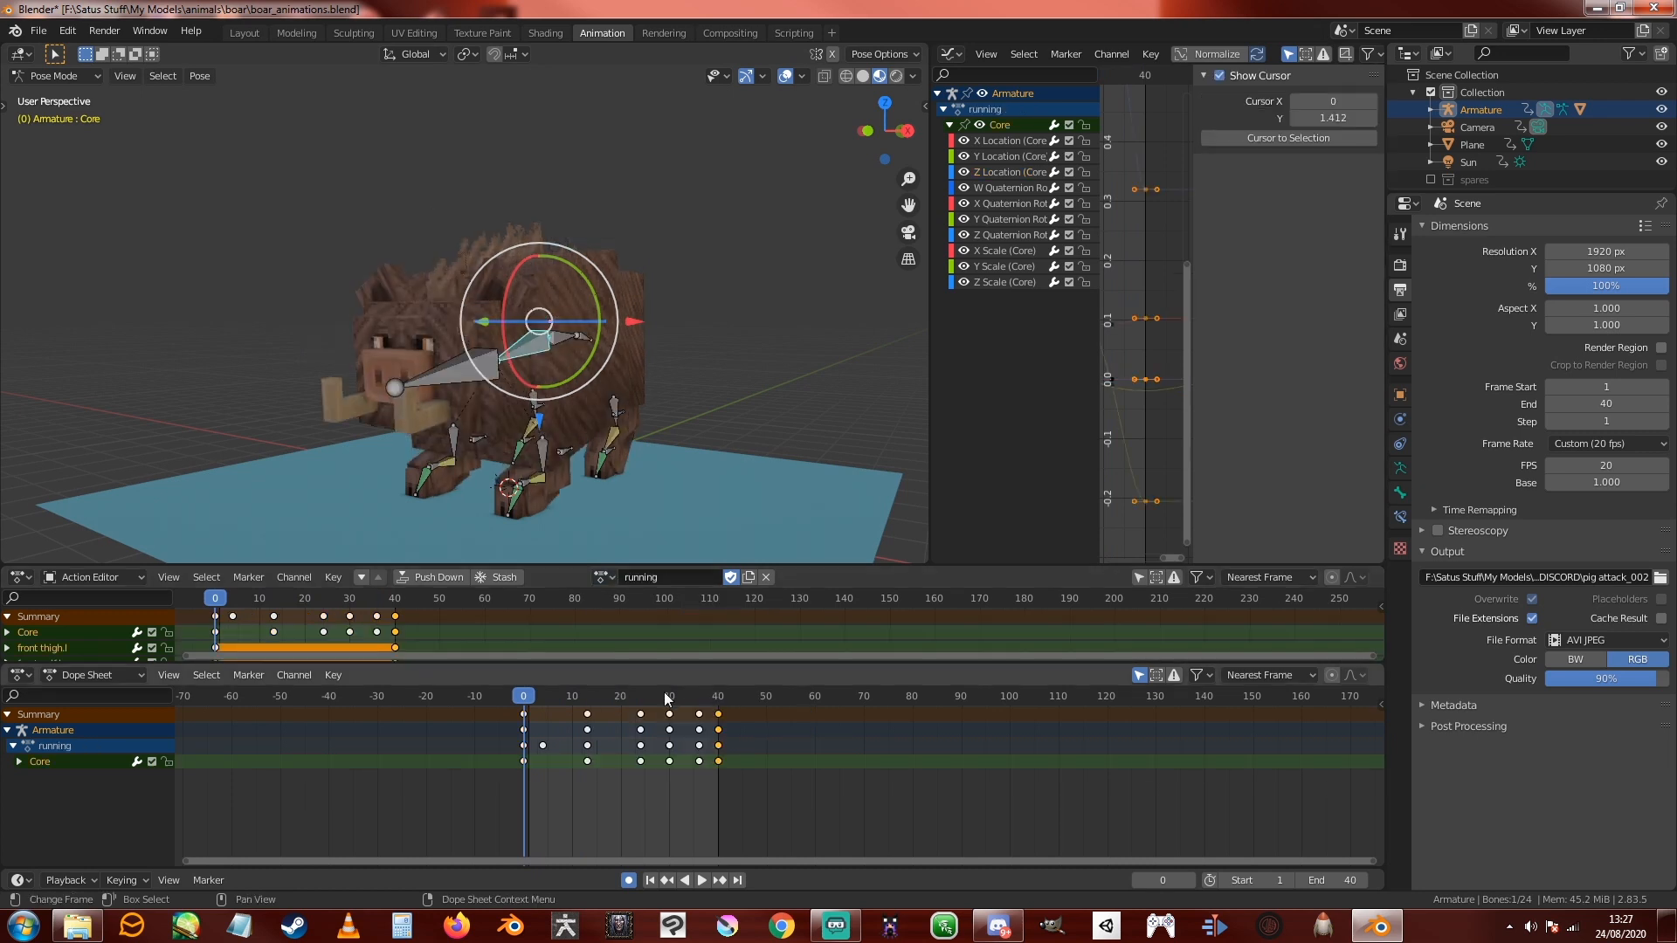
{"action": "left_click", "coordinate": [704, 881]}
{"action": "left_click", "coordinate": [783, 78]}
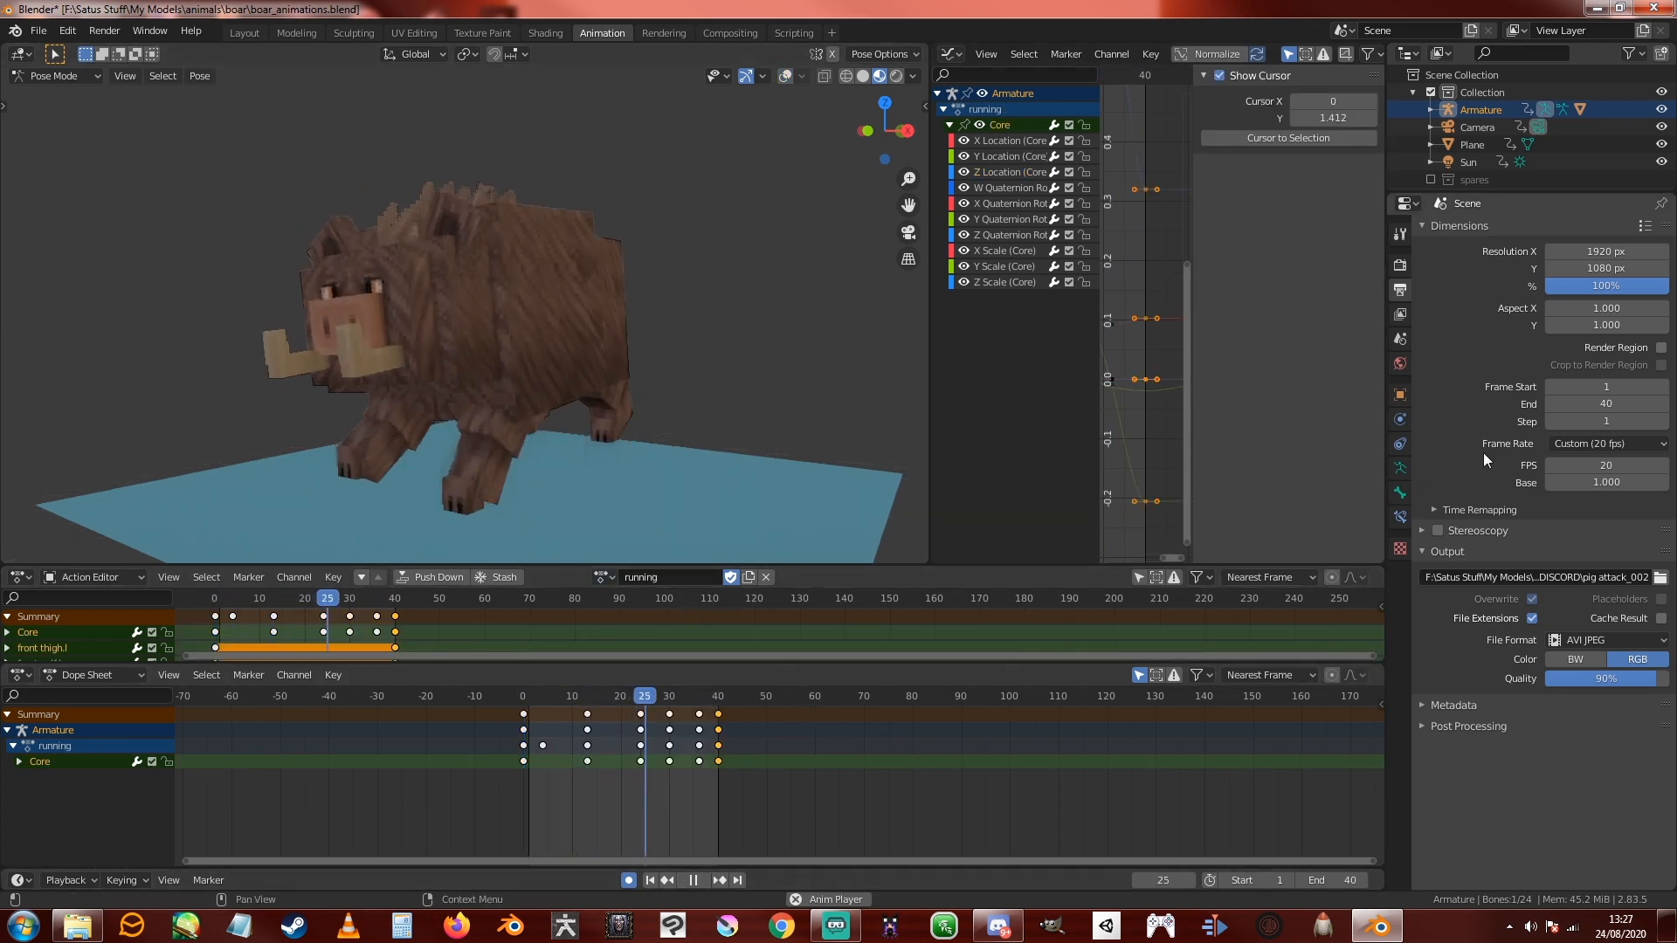
Step: Try a frame rate of 40 FPS for the running animation and raise it to 50 FPS
{"action": "left_click", "coordinate": [1615, 463]}
{"action": "type", "text": "40"}
{"action": "key", "text": "Return"}
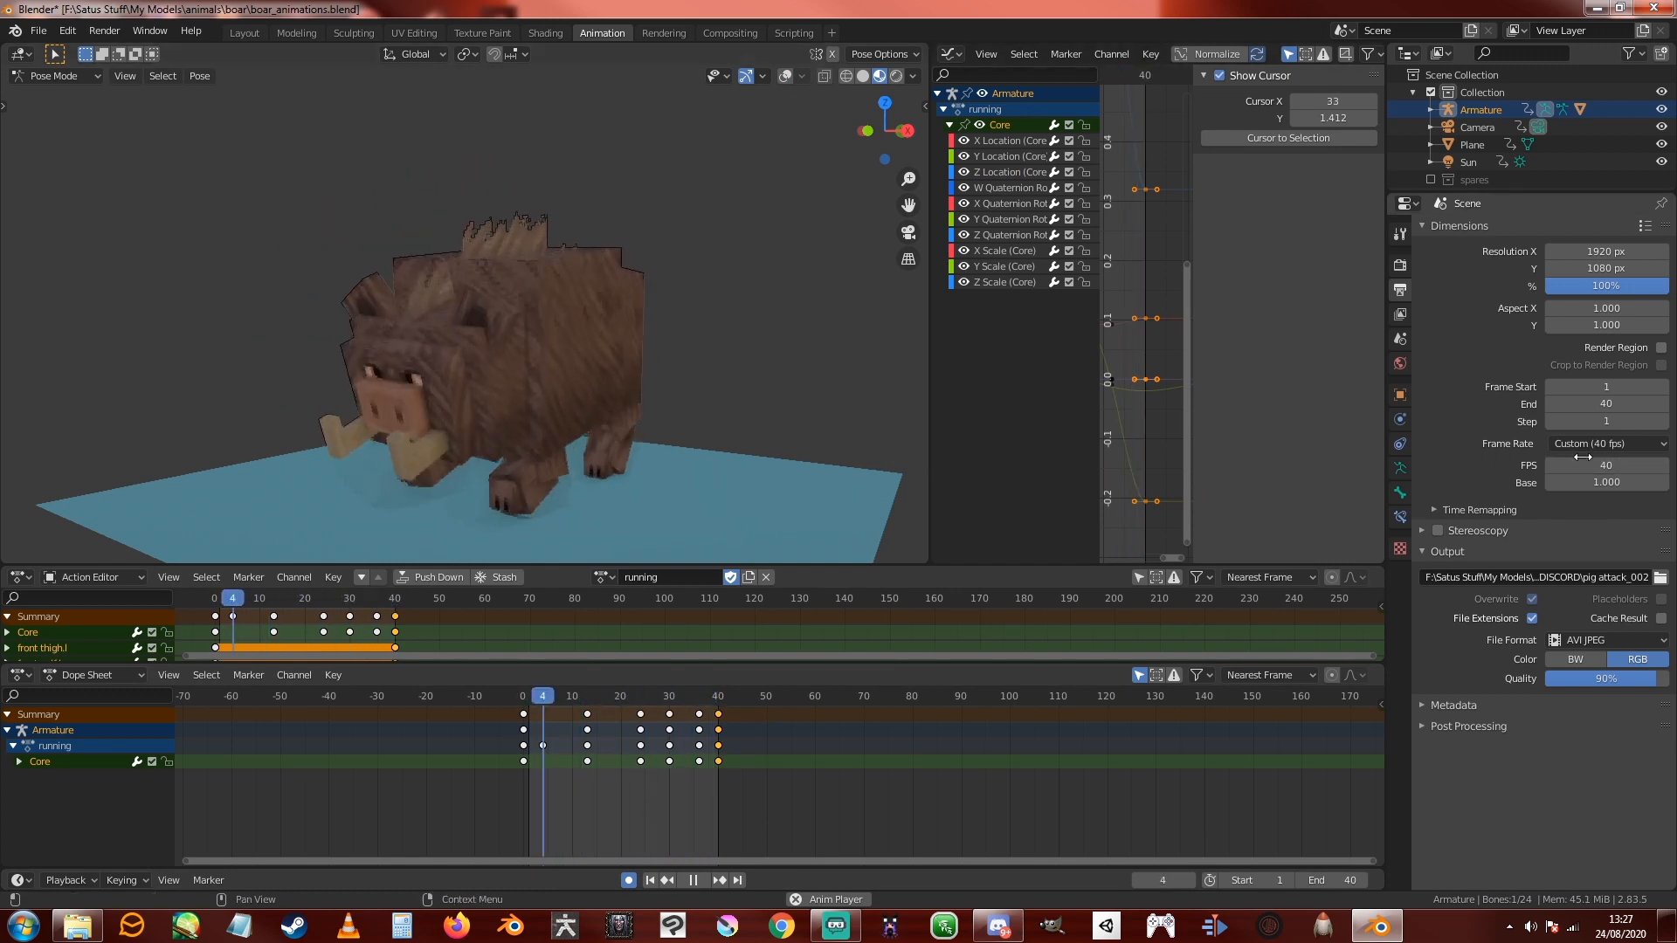
{"action": "left_click", "coordinate": [1583, 463]}
{"action": "type", "text": "50"}
{"action": "key", "text": "Return"}
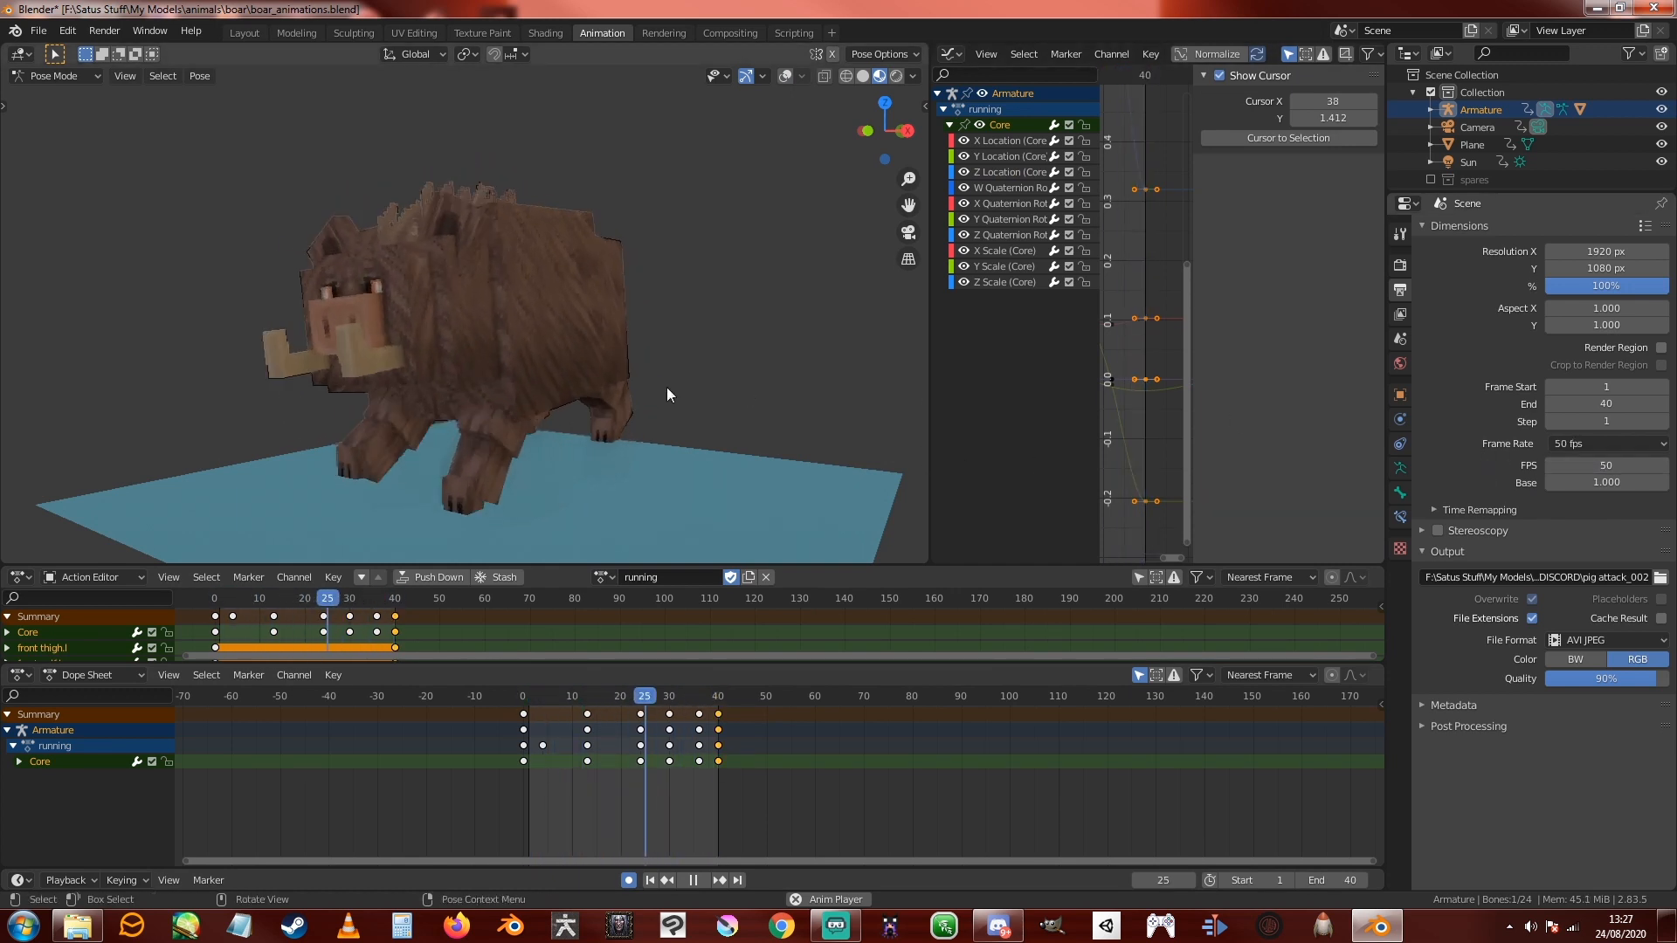
Step: Examine the running loop from the side, stop playback and inspect the boar's pose at frame 24
{"action": "middle_click_drag", "start_coordinate": [667, 387], "coordinate": [621, 420]}
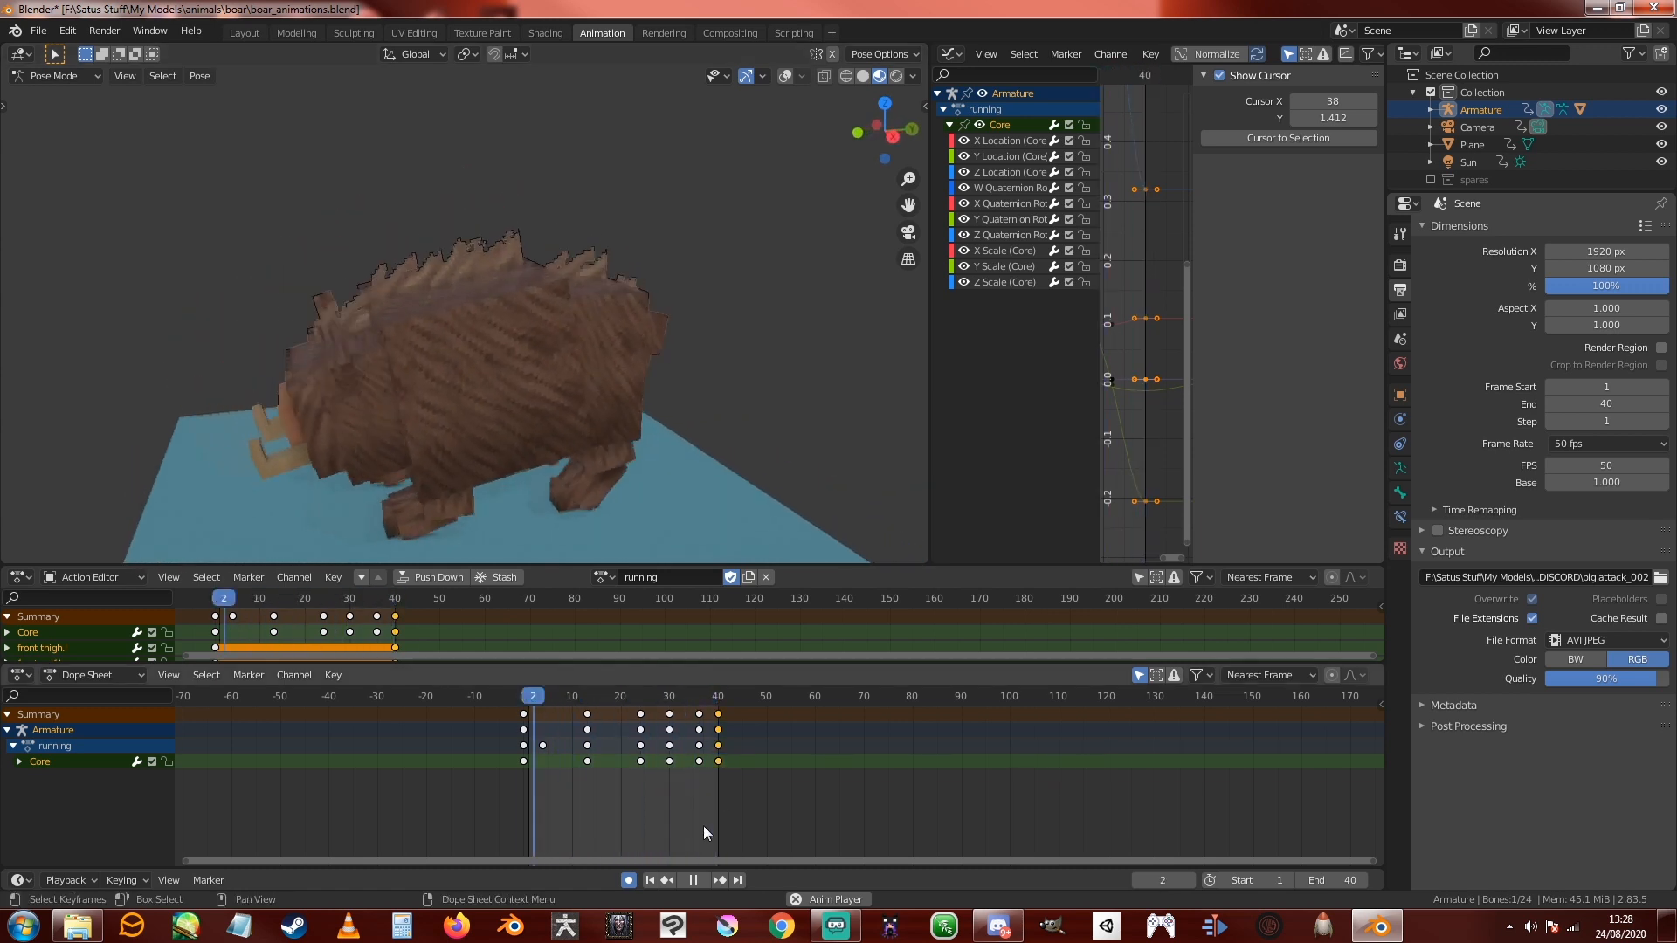
{"action": "key", "text": "space"}
{"action": "left_click_drag", "start_coordinate": [605, 696], "coordinate": [643, 699]}
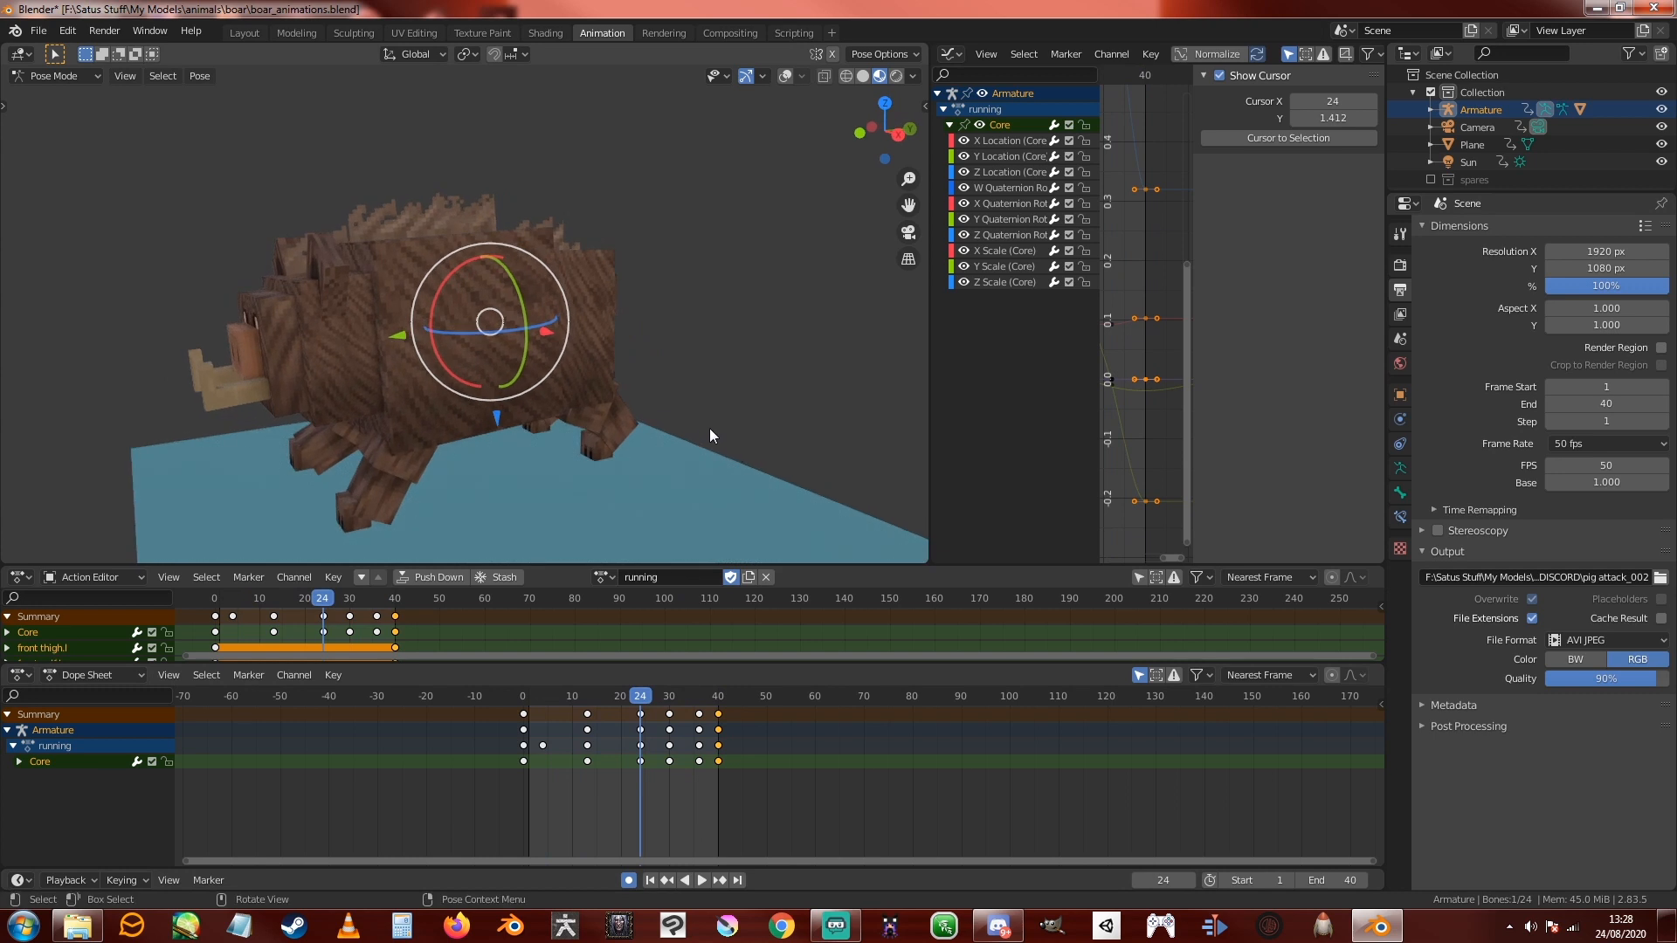
{"action": "middle_click_drag", "start_coordinate": [711, 412], "coordinate": [770, 412]}
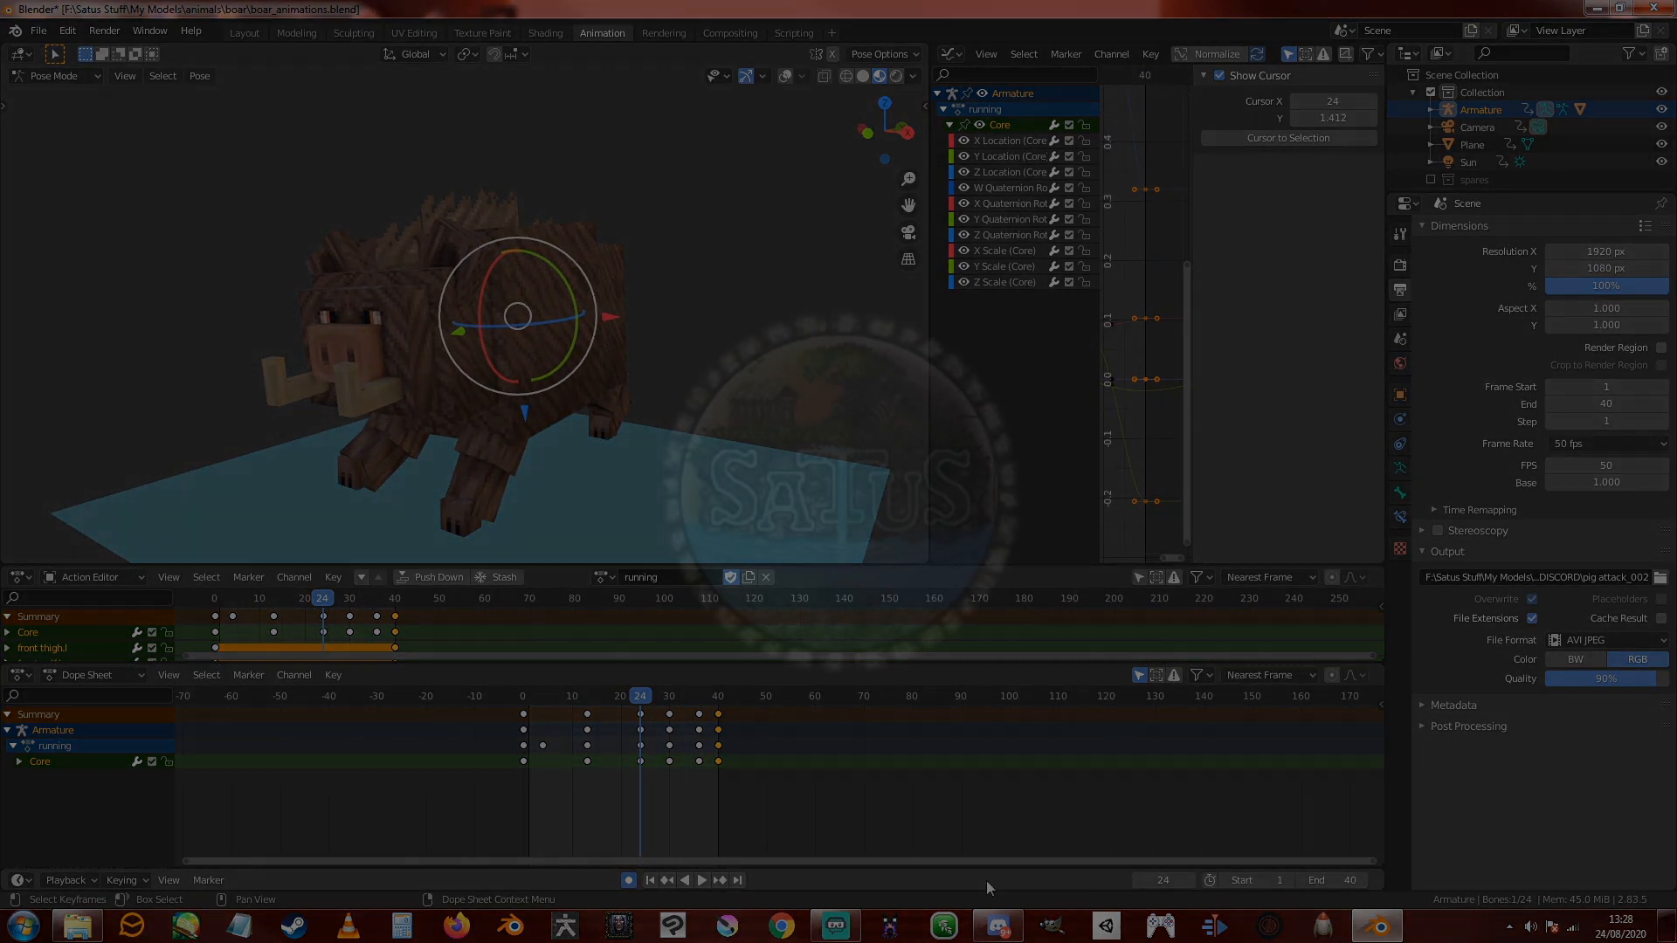